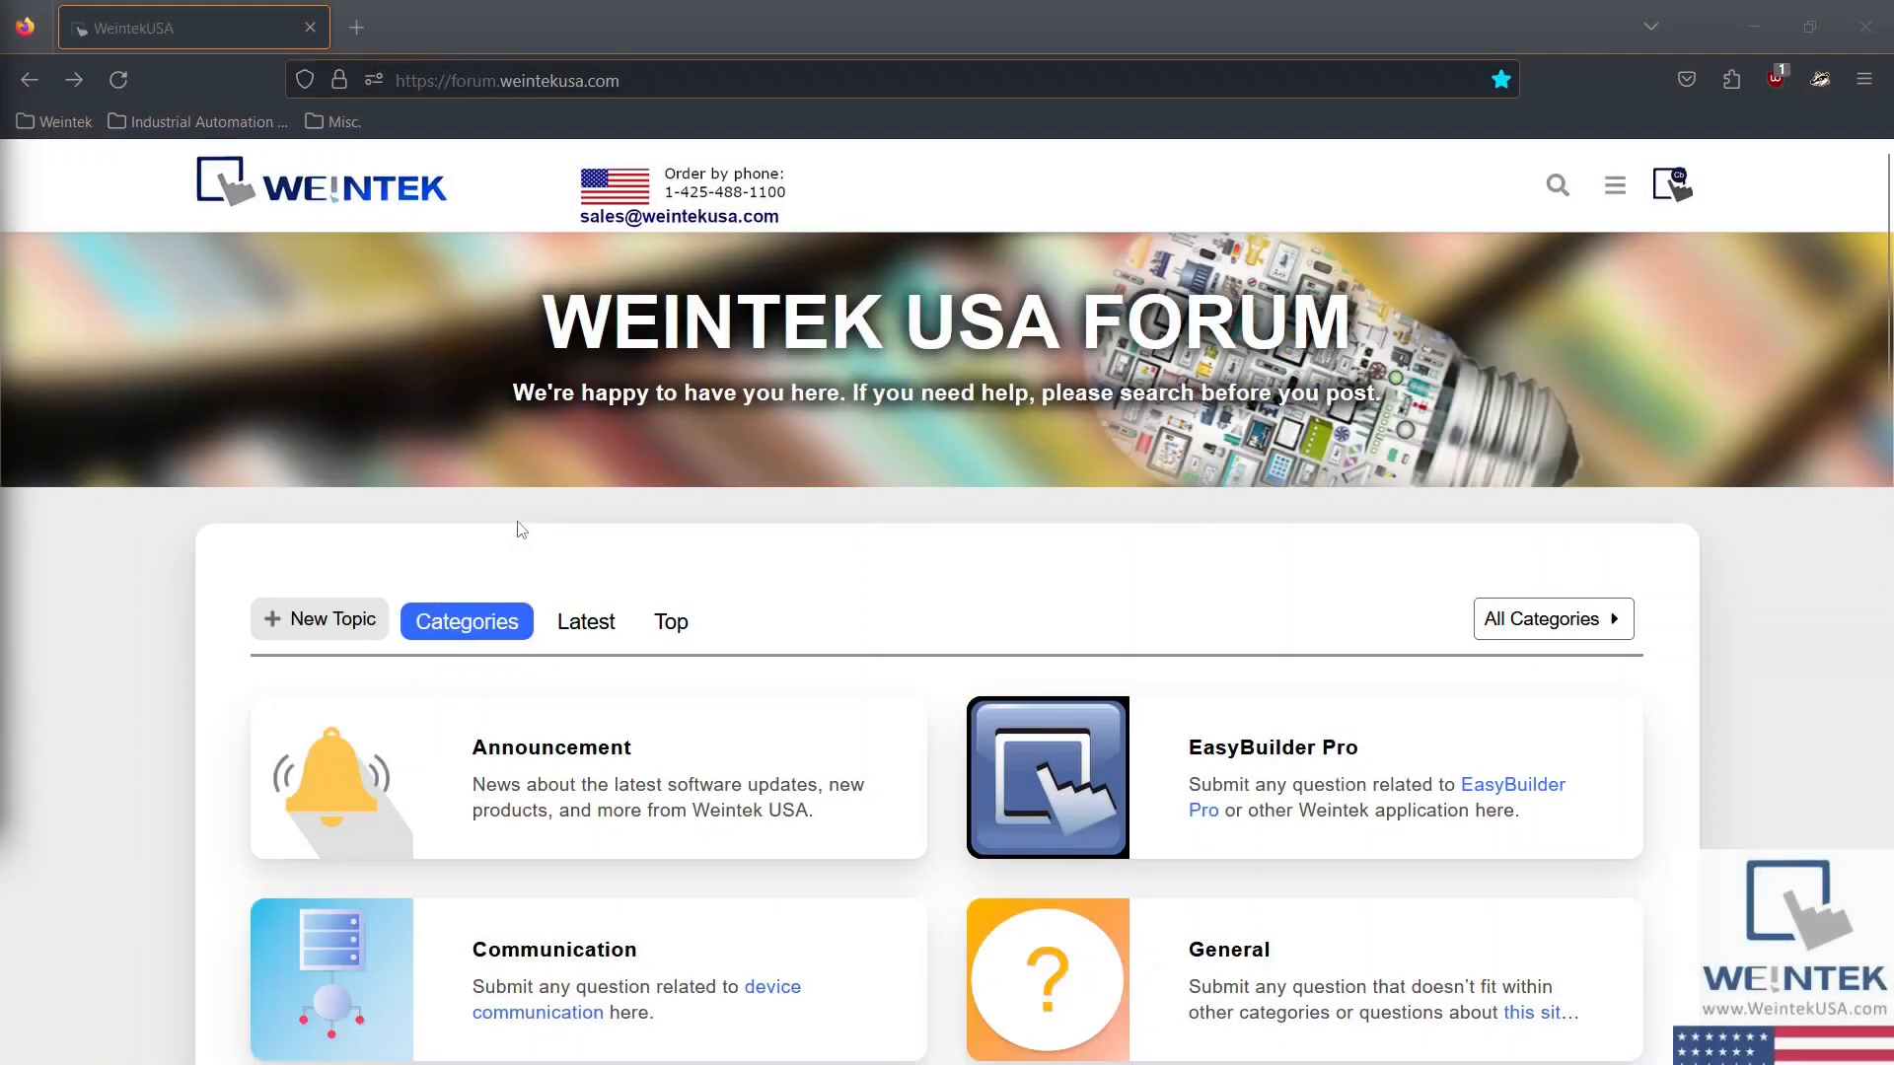
# Step: Open the forum's Downloads category and look through its topics for the official software download links
pyautogui.scroll(-8, 514, 529)
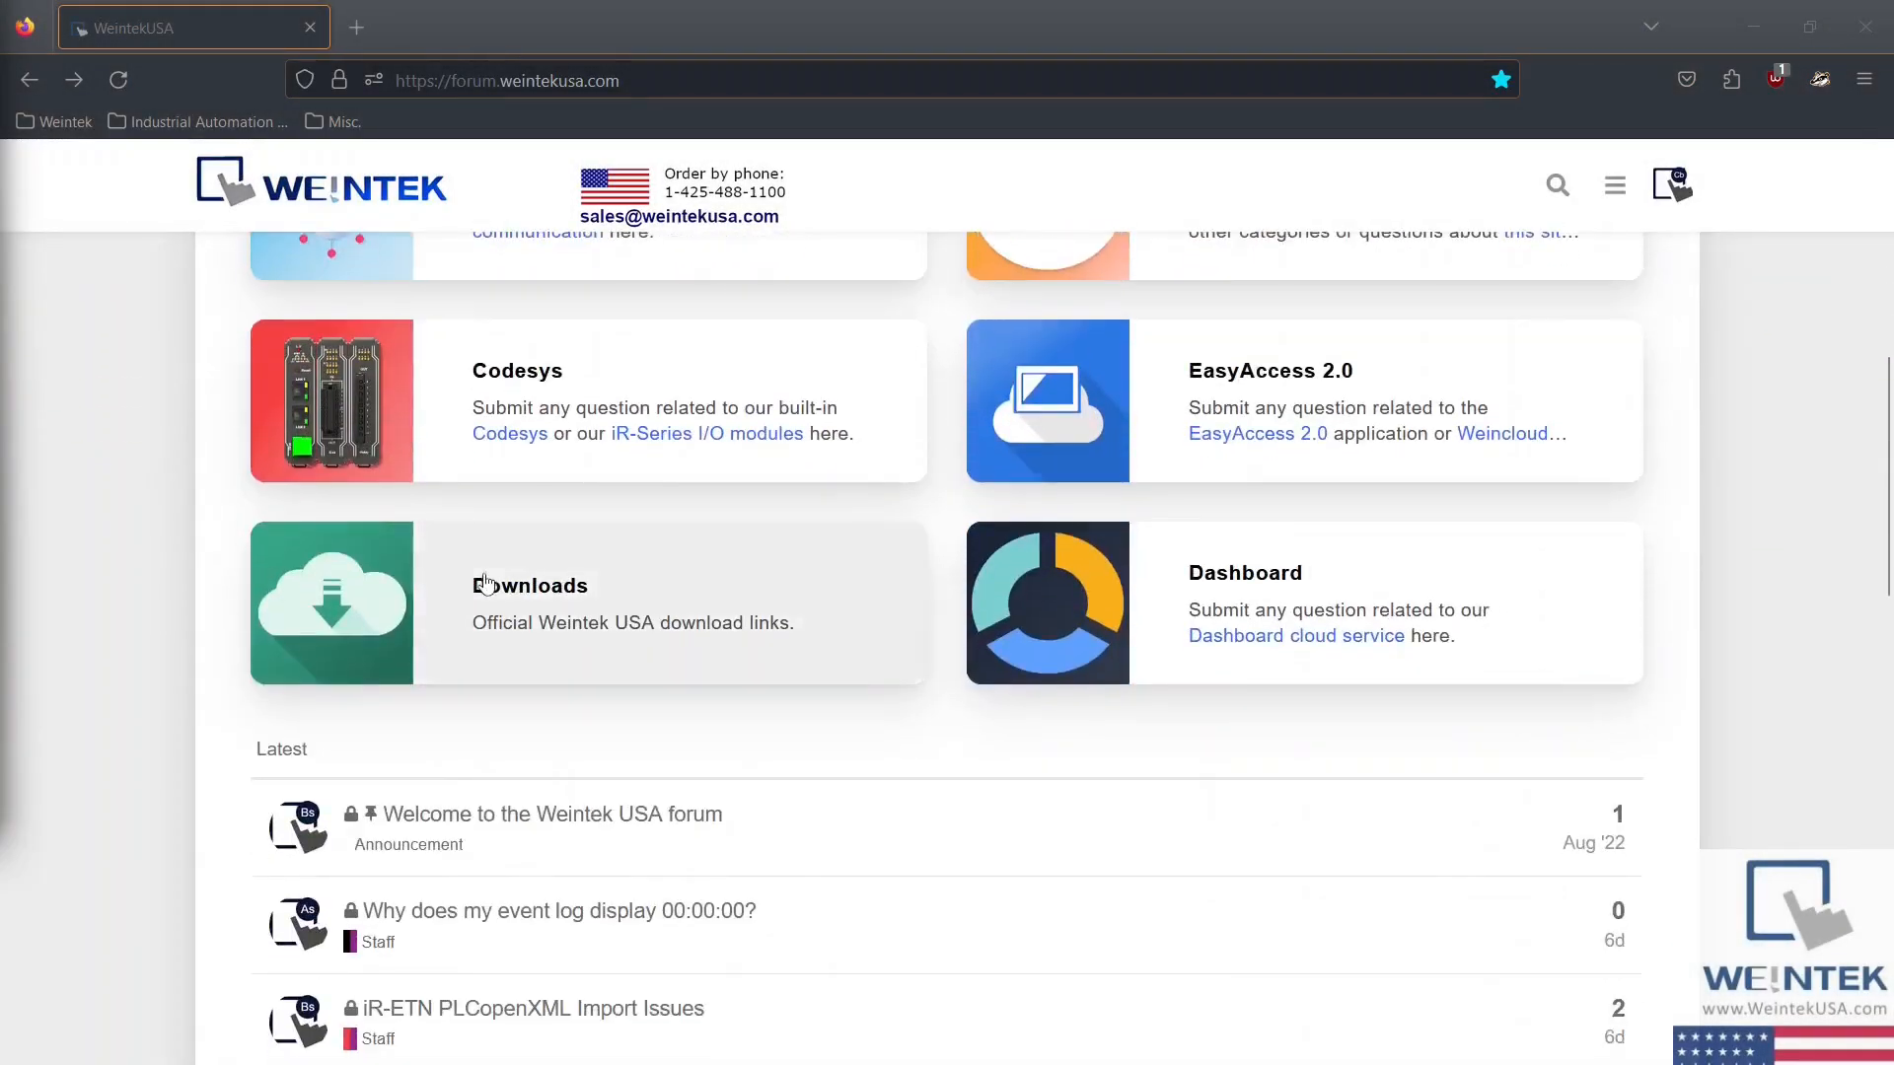
pyautogui.click(484, 582)
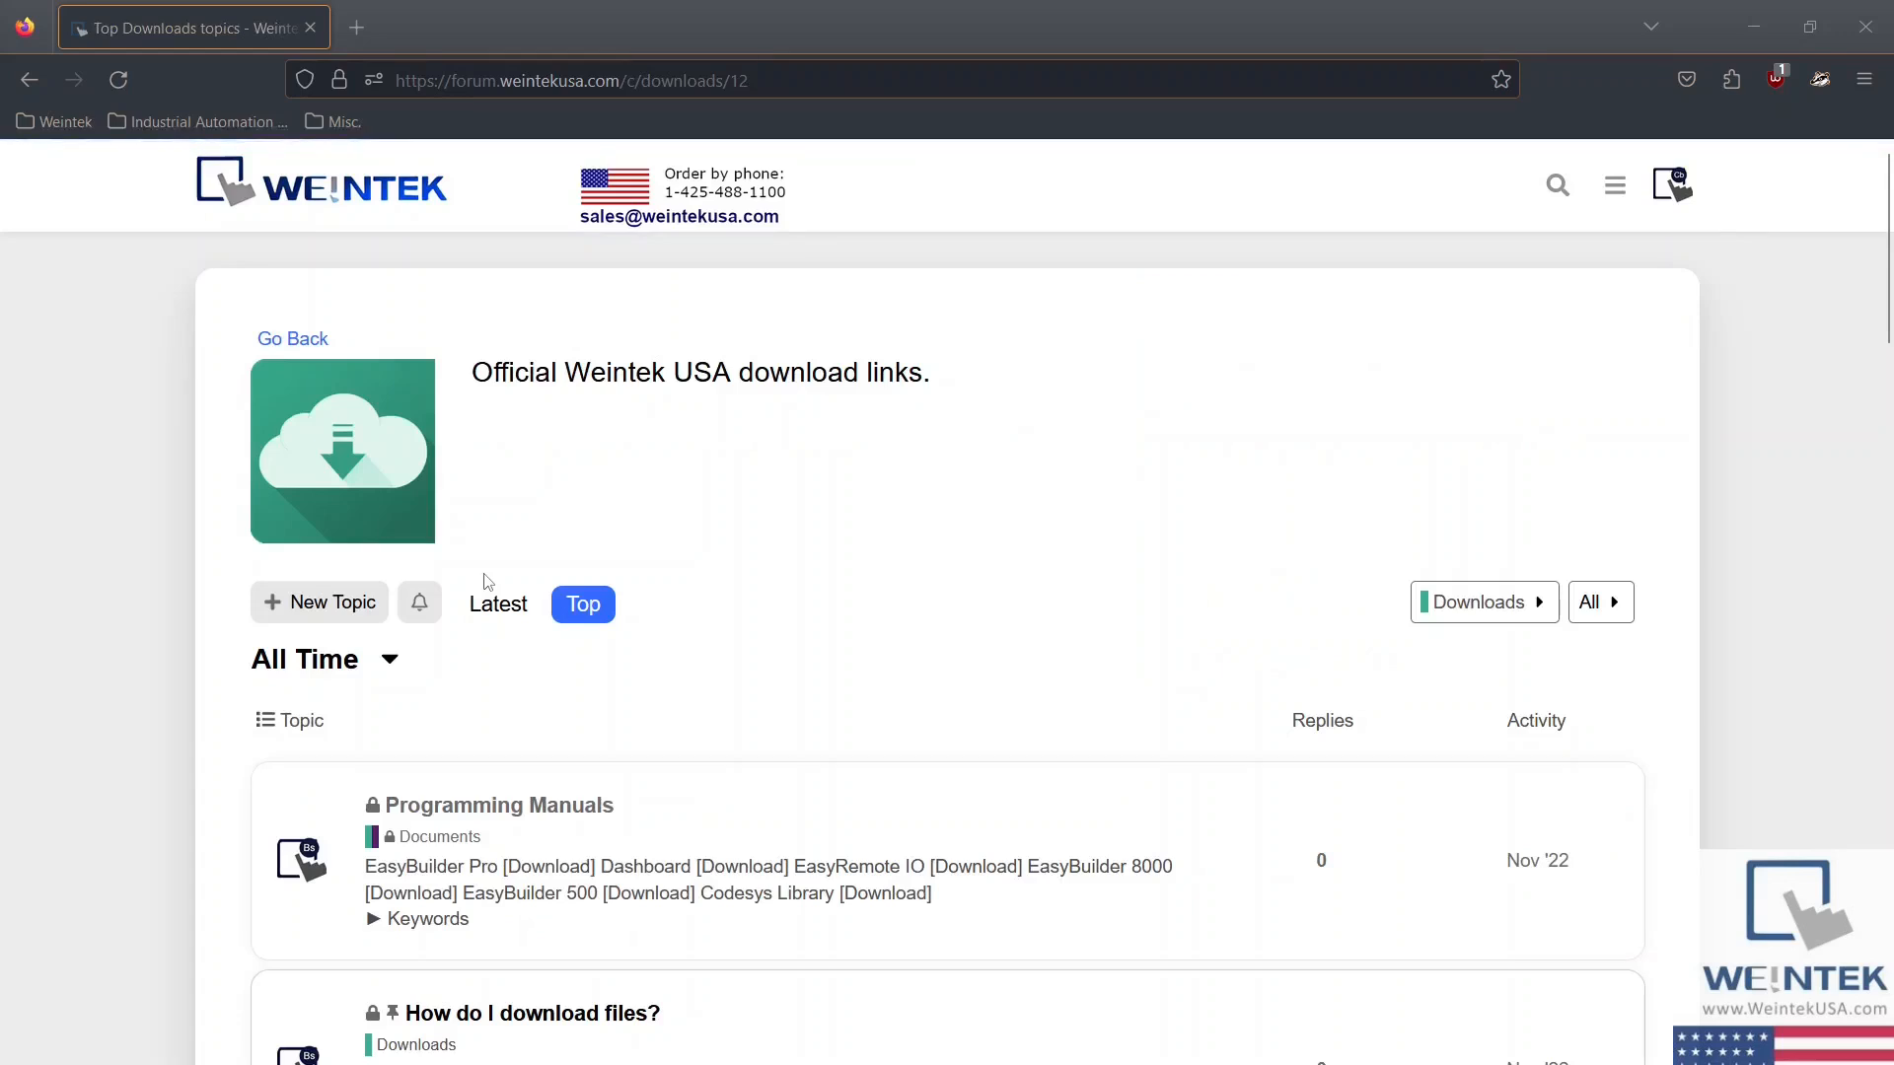
pyautogui.scroll(-3, 484, 582)
pyautogui.scroll(-5, 484, 582)
pyautogui.click(495, 561)
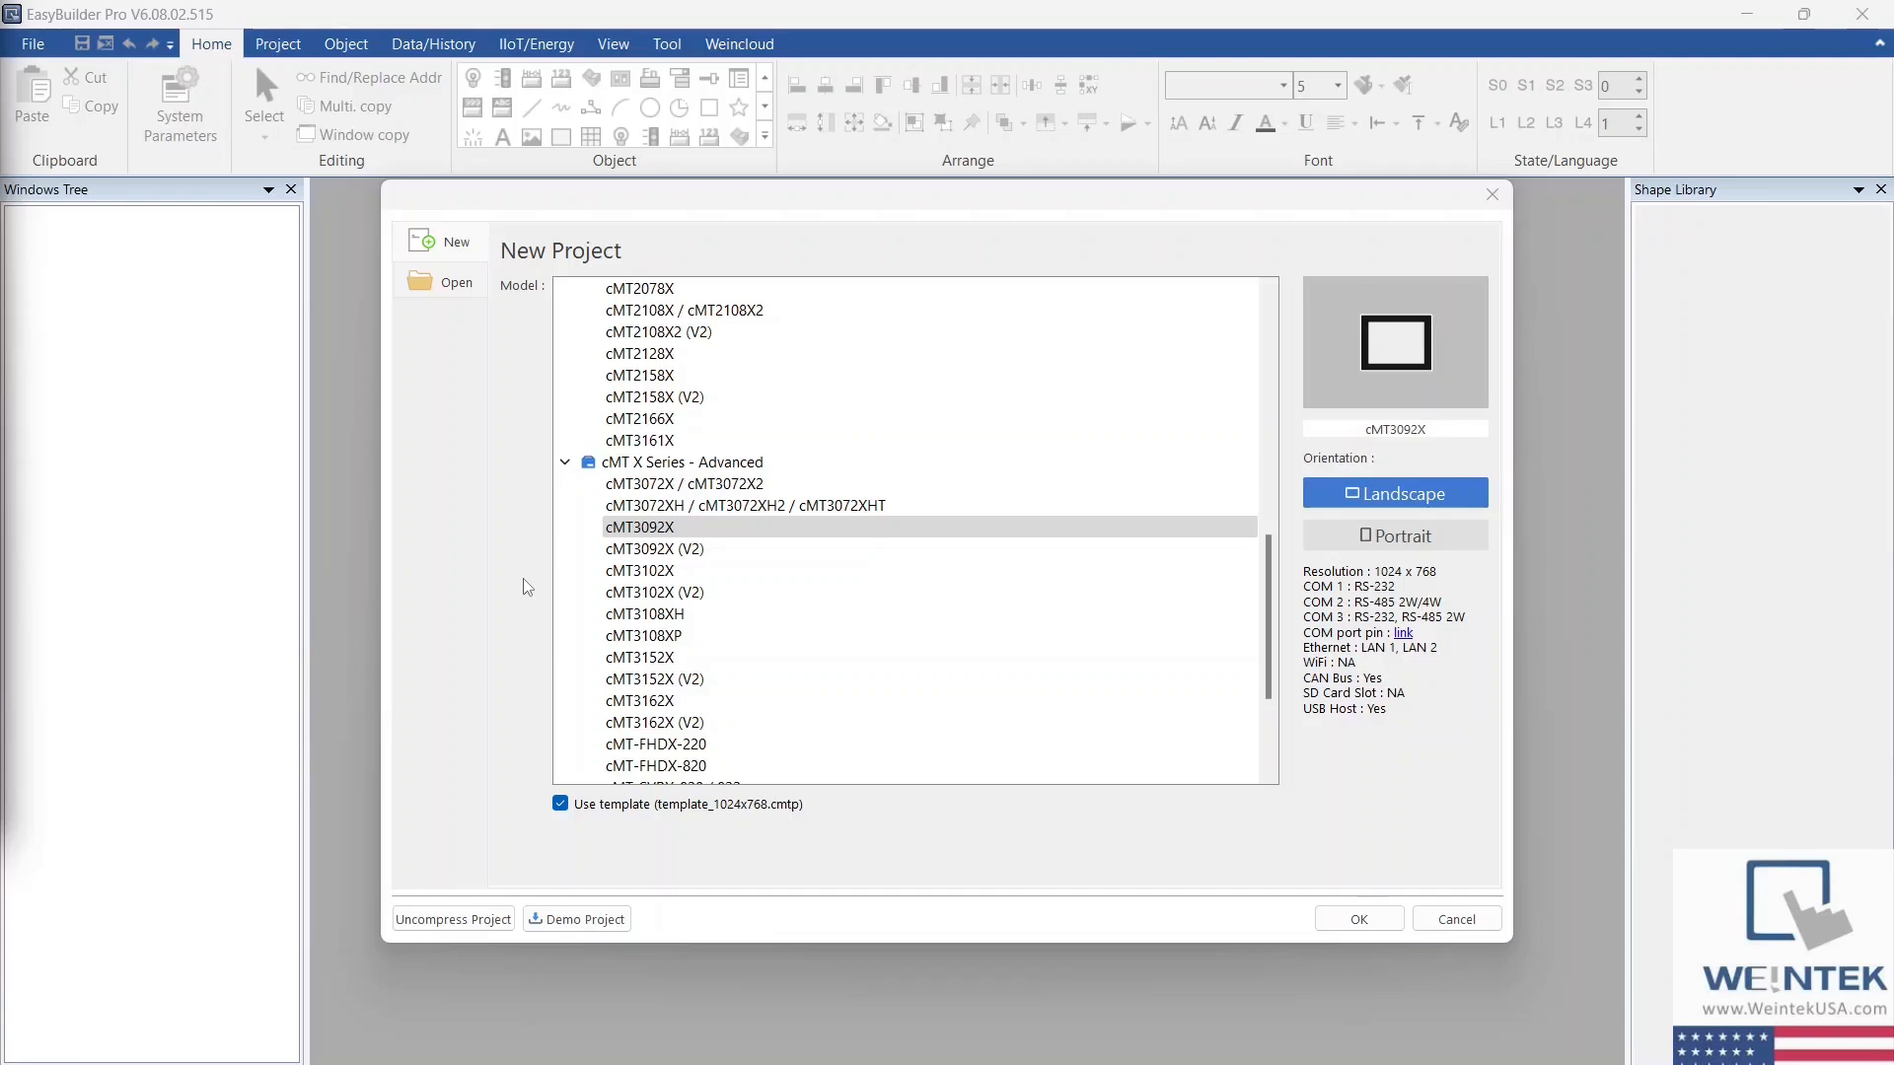
# Step: Create a new landscape project for the cMT3092X model using the 1024x768 template
pyautogui.click(622, 532)
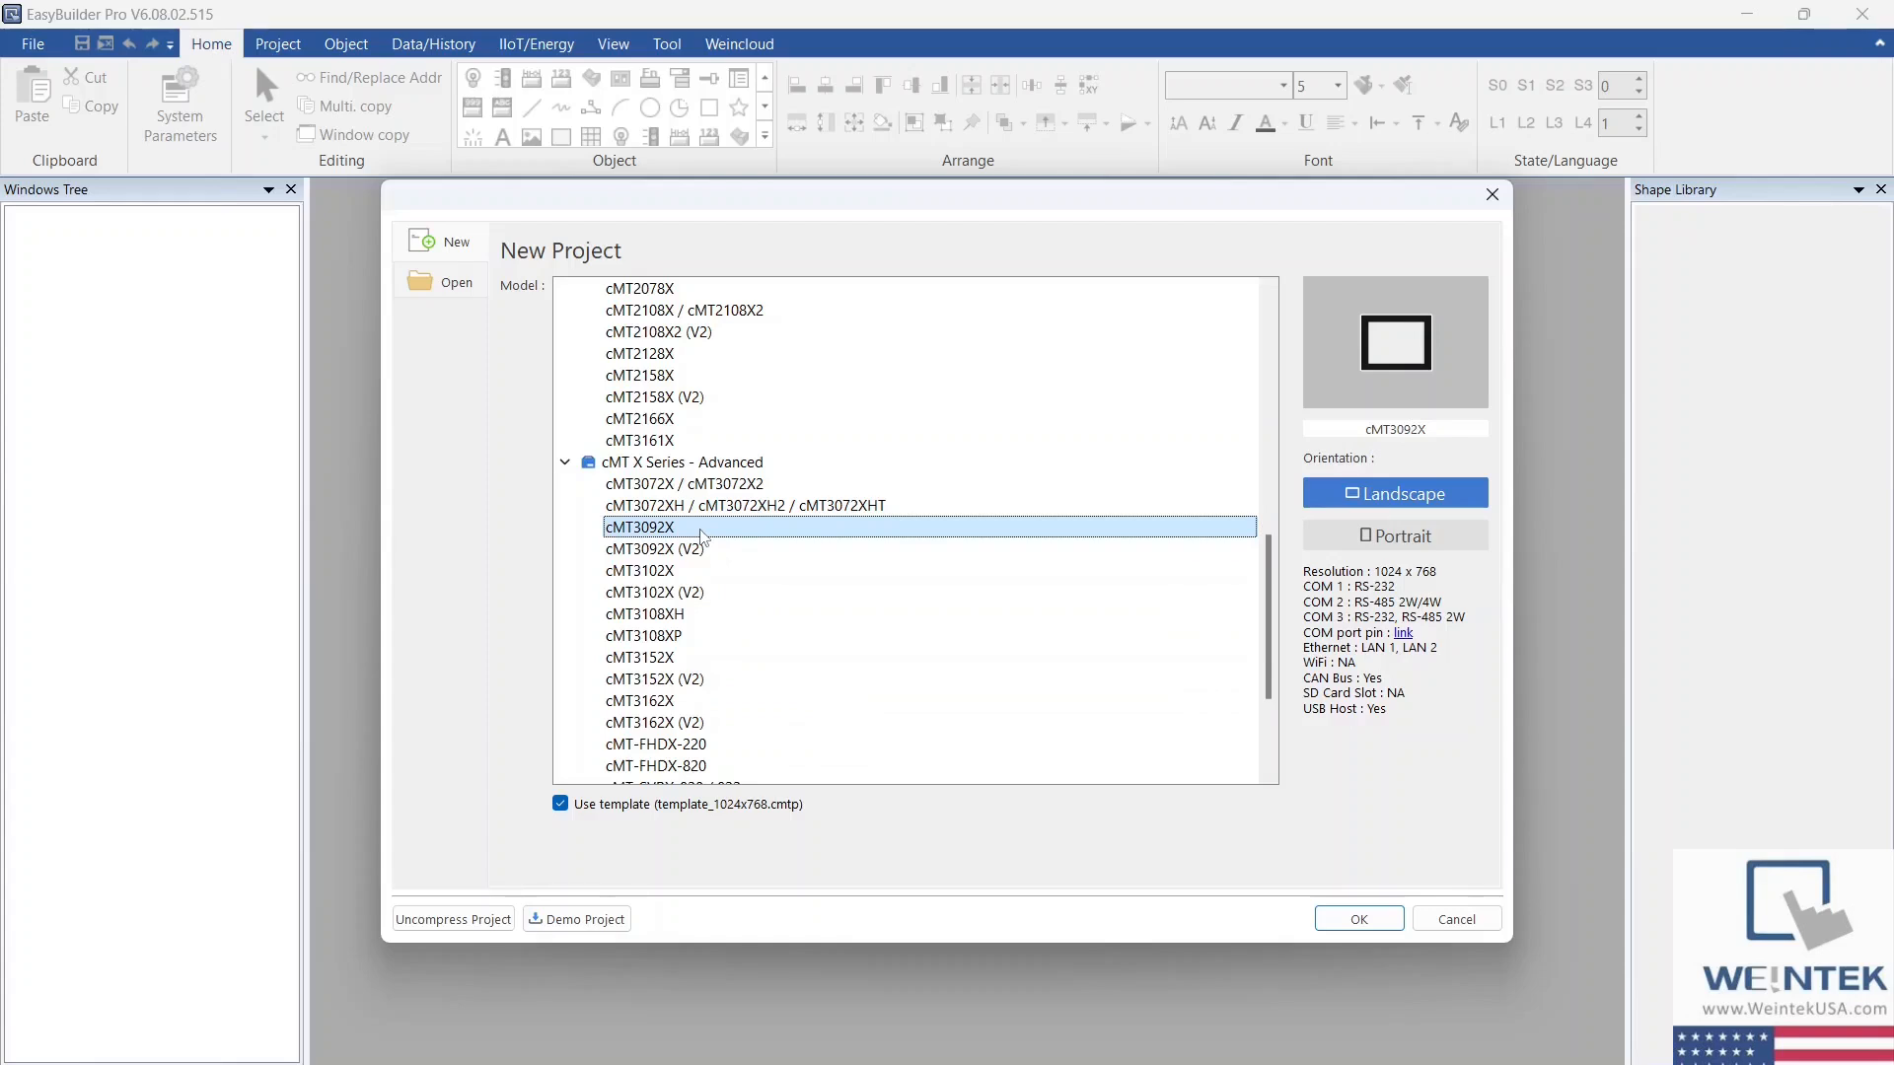
pyautogui.doubleClick(701, 532)
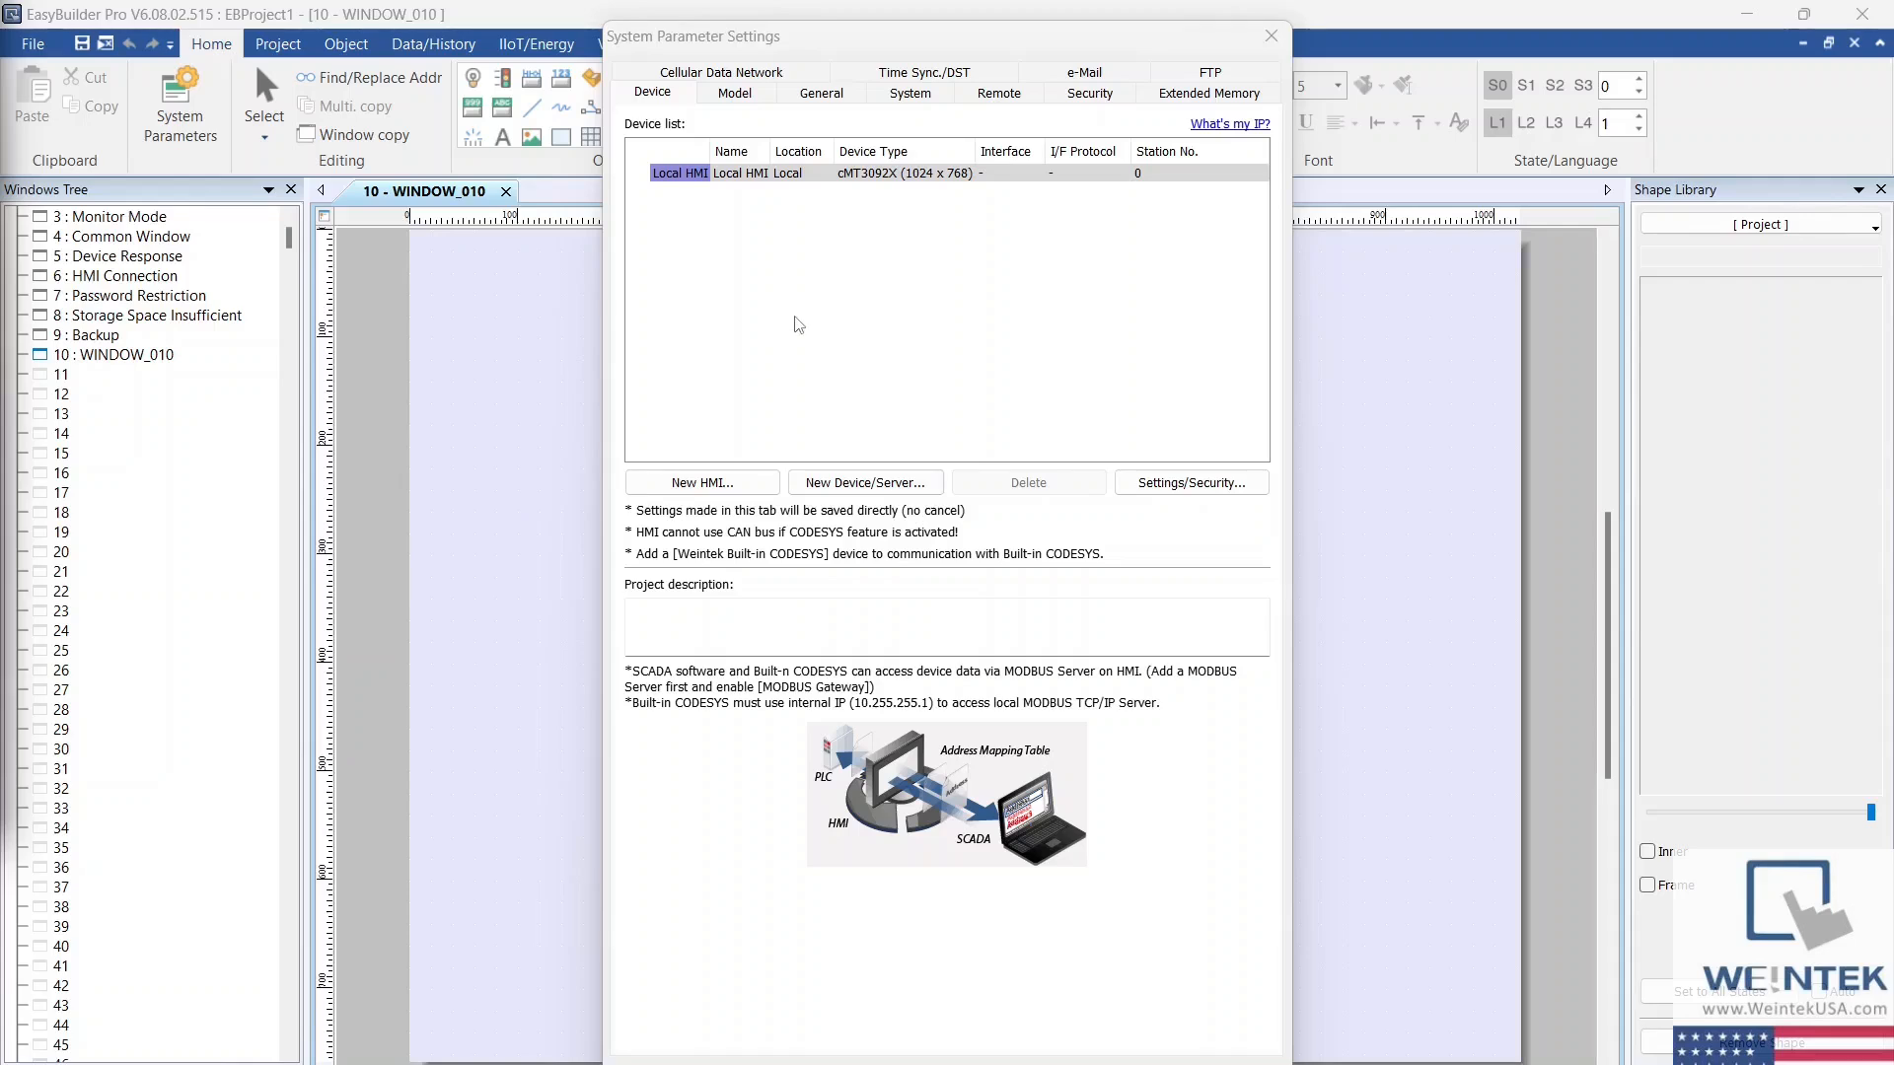
# Step: Add a Rockwell EtherNet/IP (CompactLogix) - Free Tag Names device over Ethernet to the project's device list
pyautogui.click(865, 482)
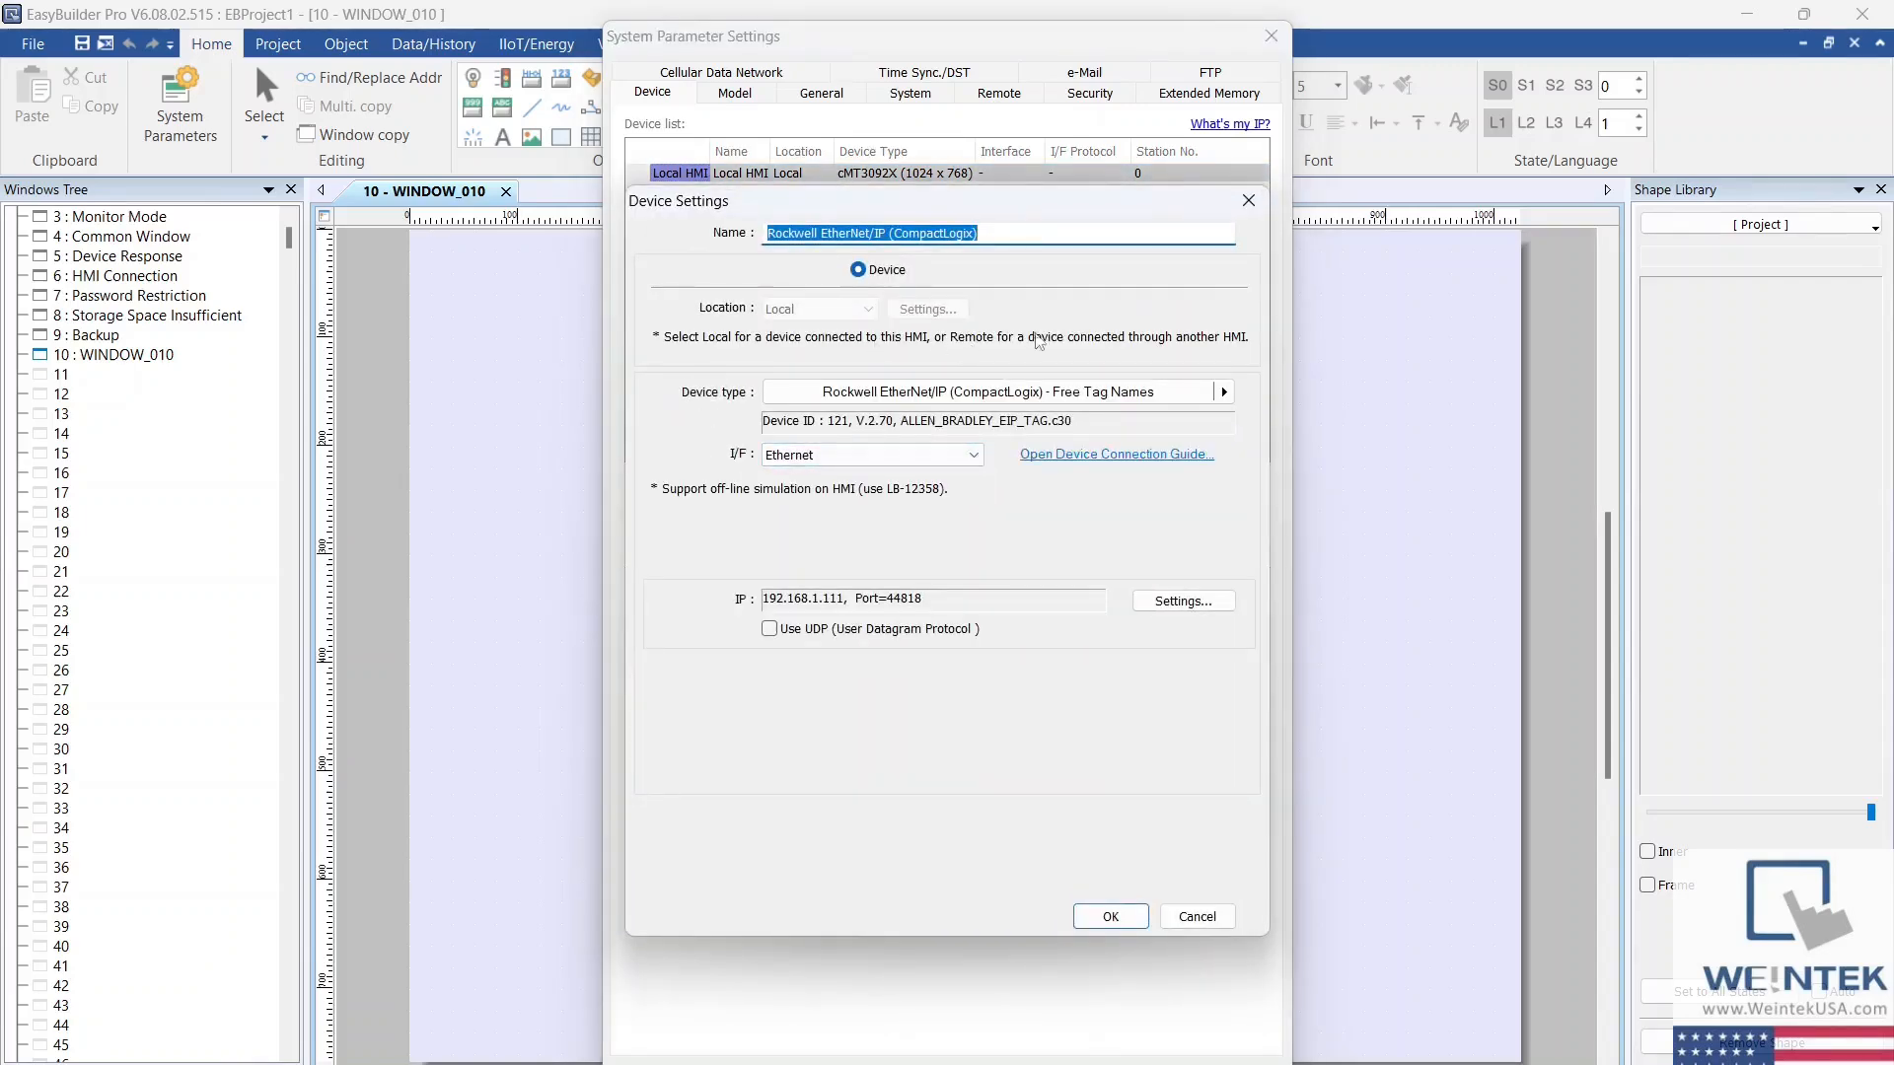
pyautogui.click(924, 394)
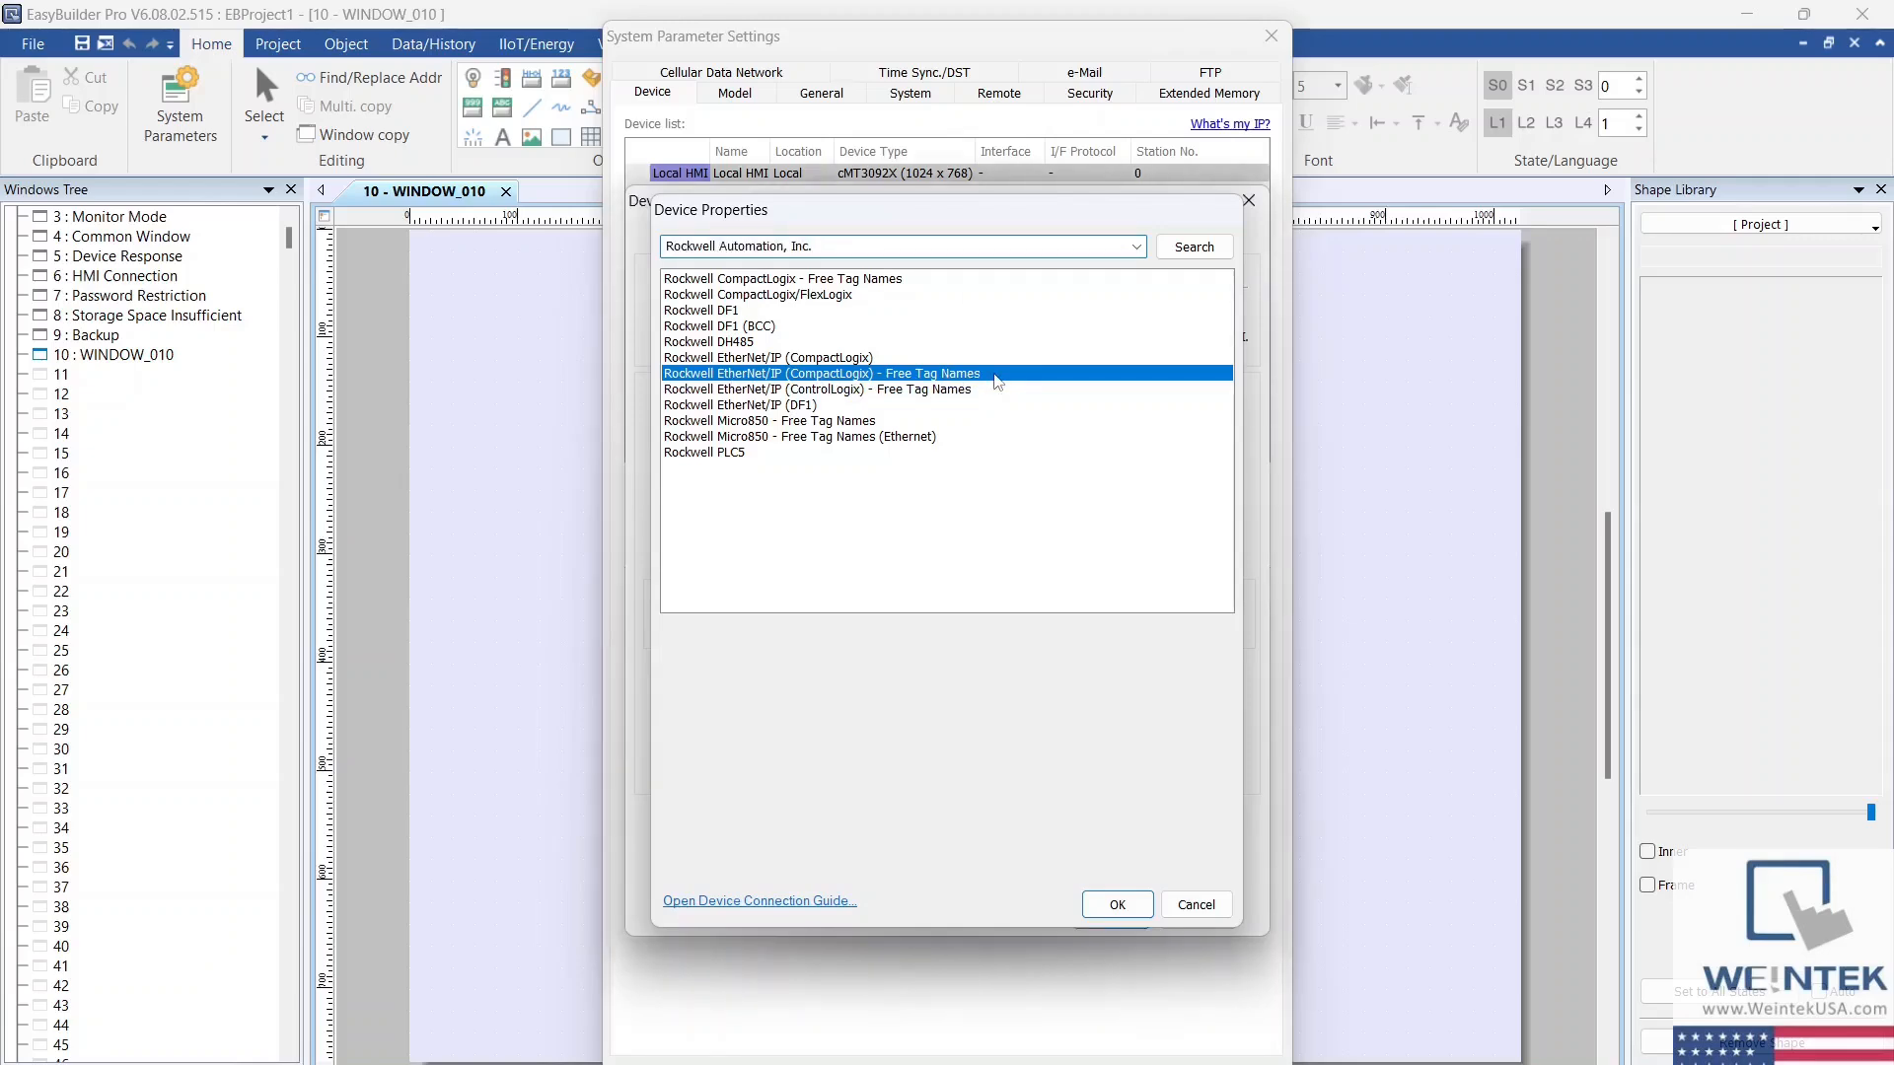
pyautogui.doubleClick(995, 376)
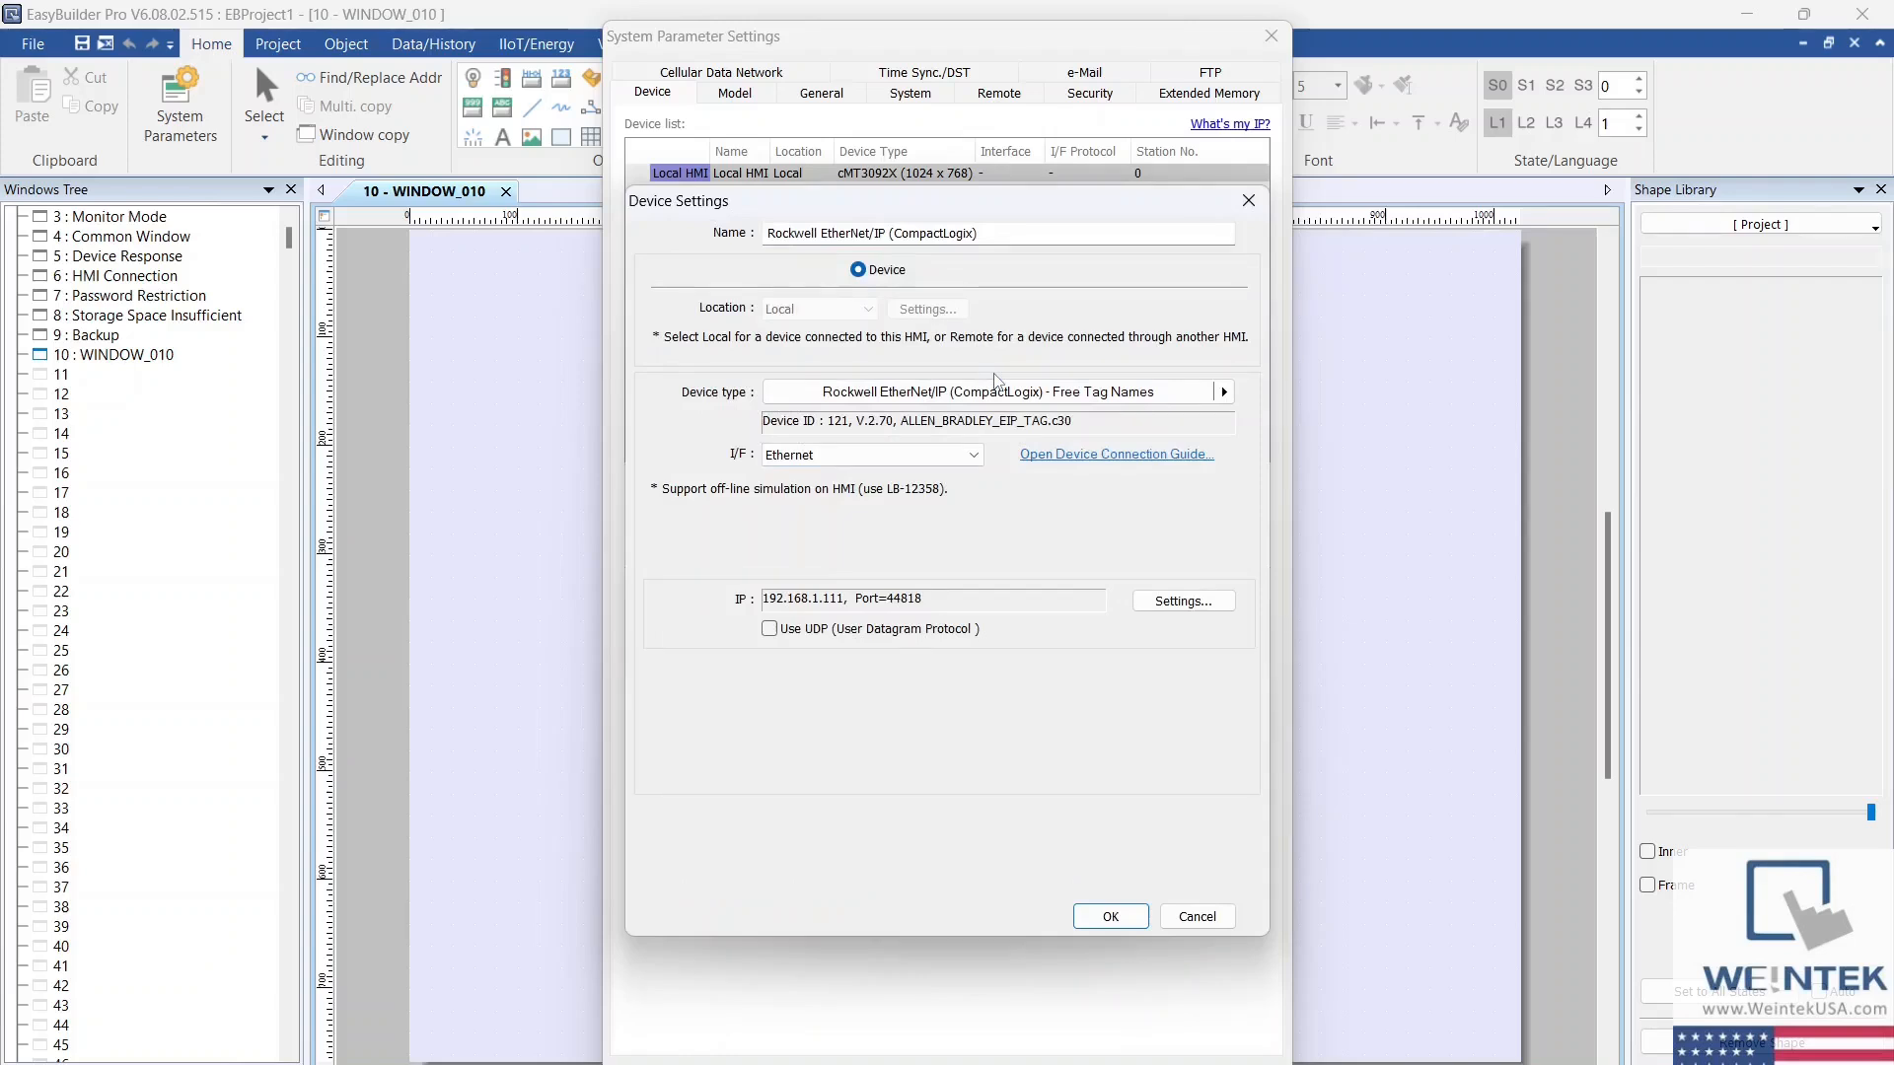
pyautogui.click(979, 457)
pyautogui.click(985, 469)
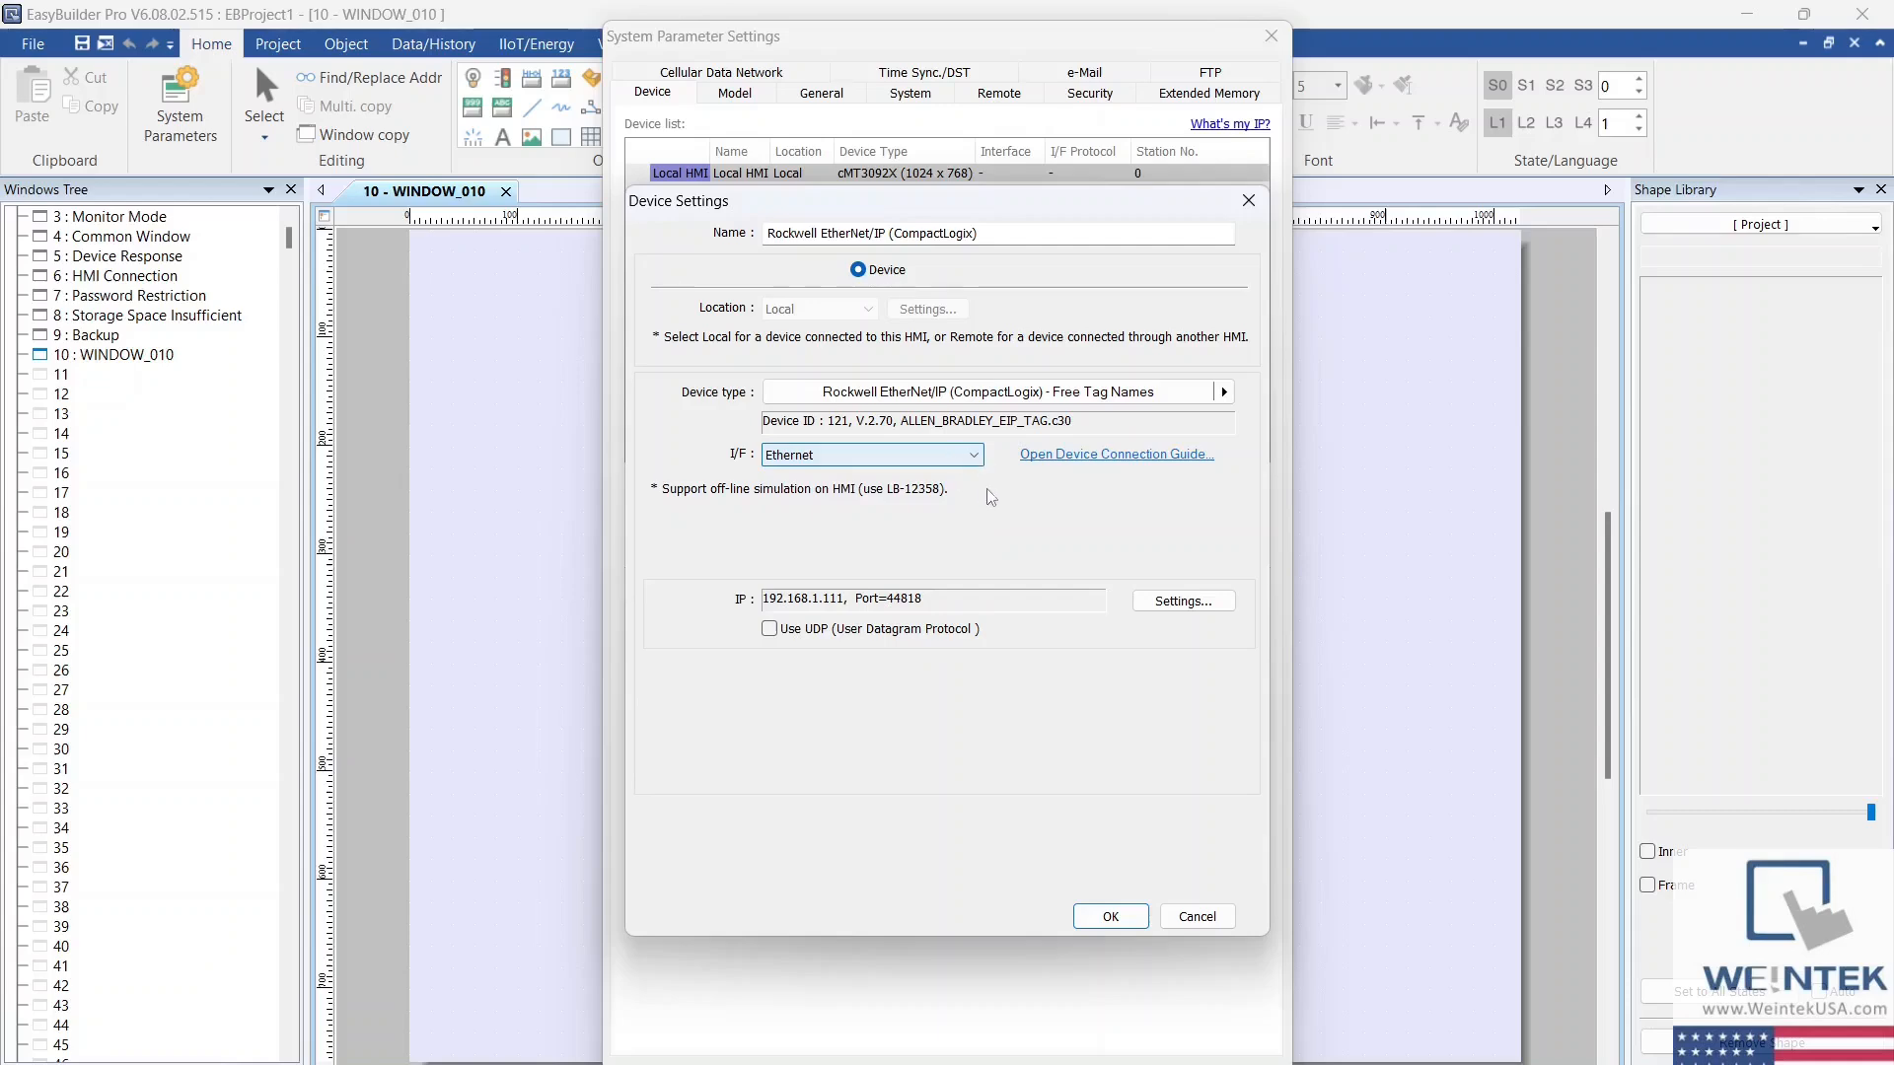
pyautogui.click(1107, 917)
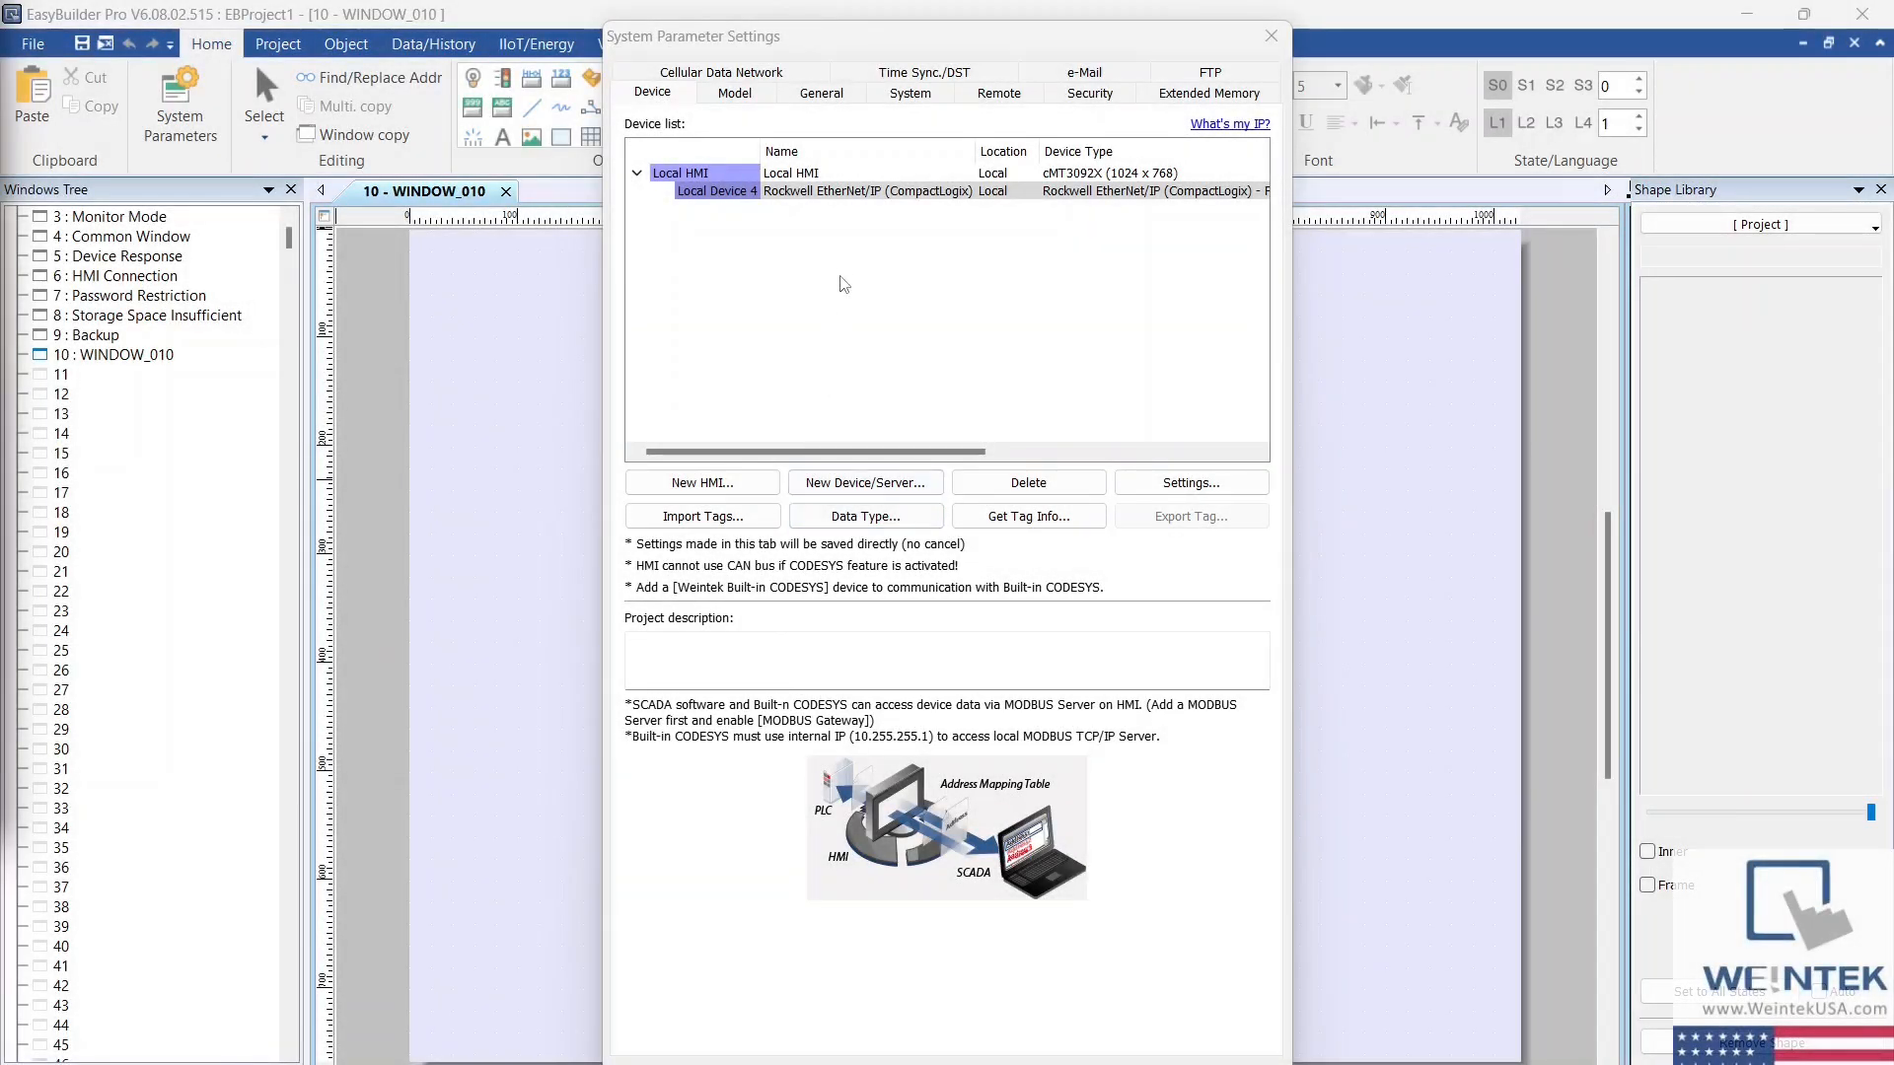
# Step: Import all tags from Rockwell5069.L5X on the Desktop into the Rockwell device, using the hierarchical L5X importer
pyautogui.click(856, 194)
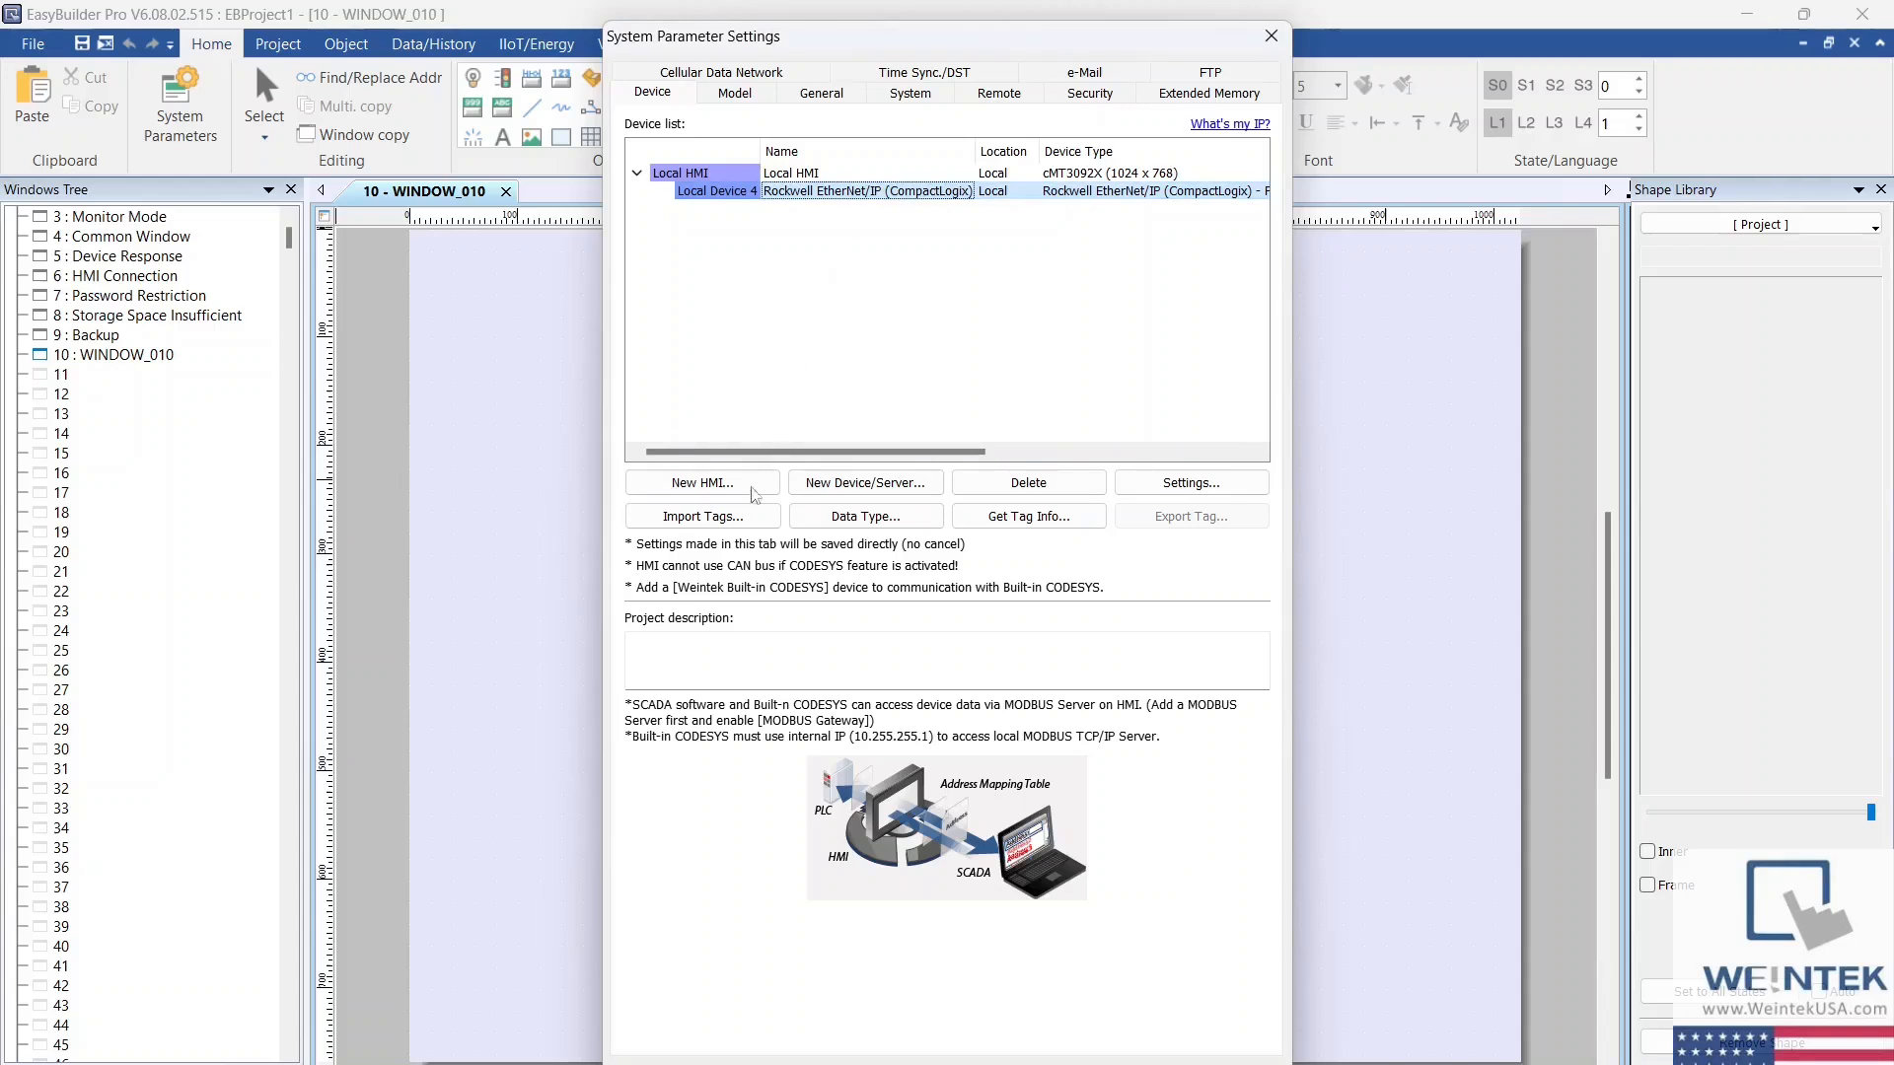
pyautogui.click(727, 525)
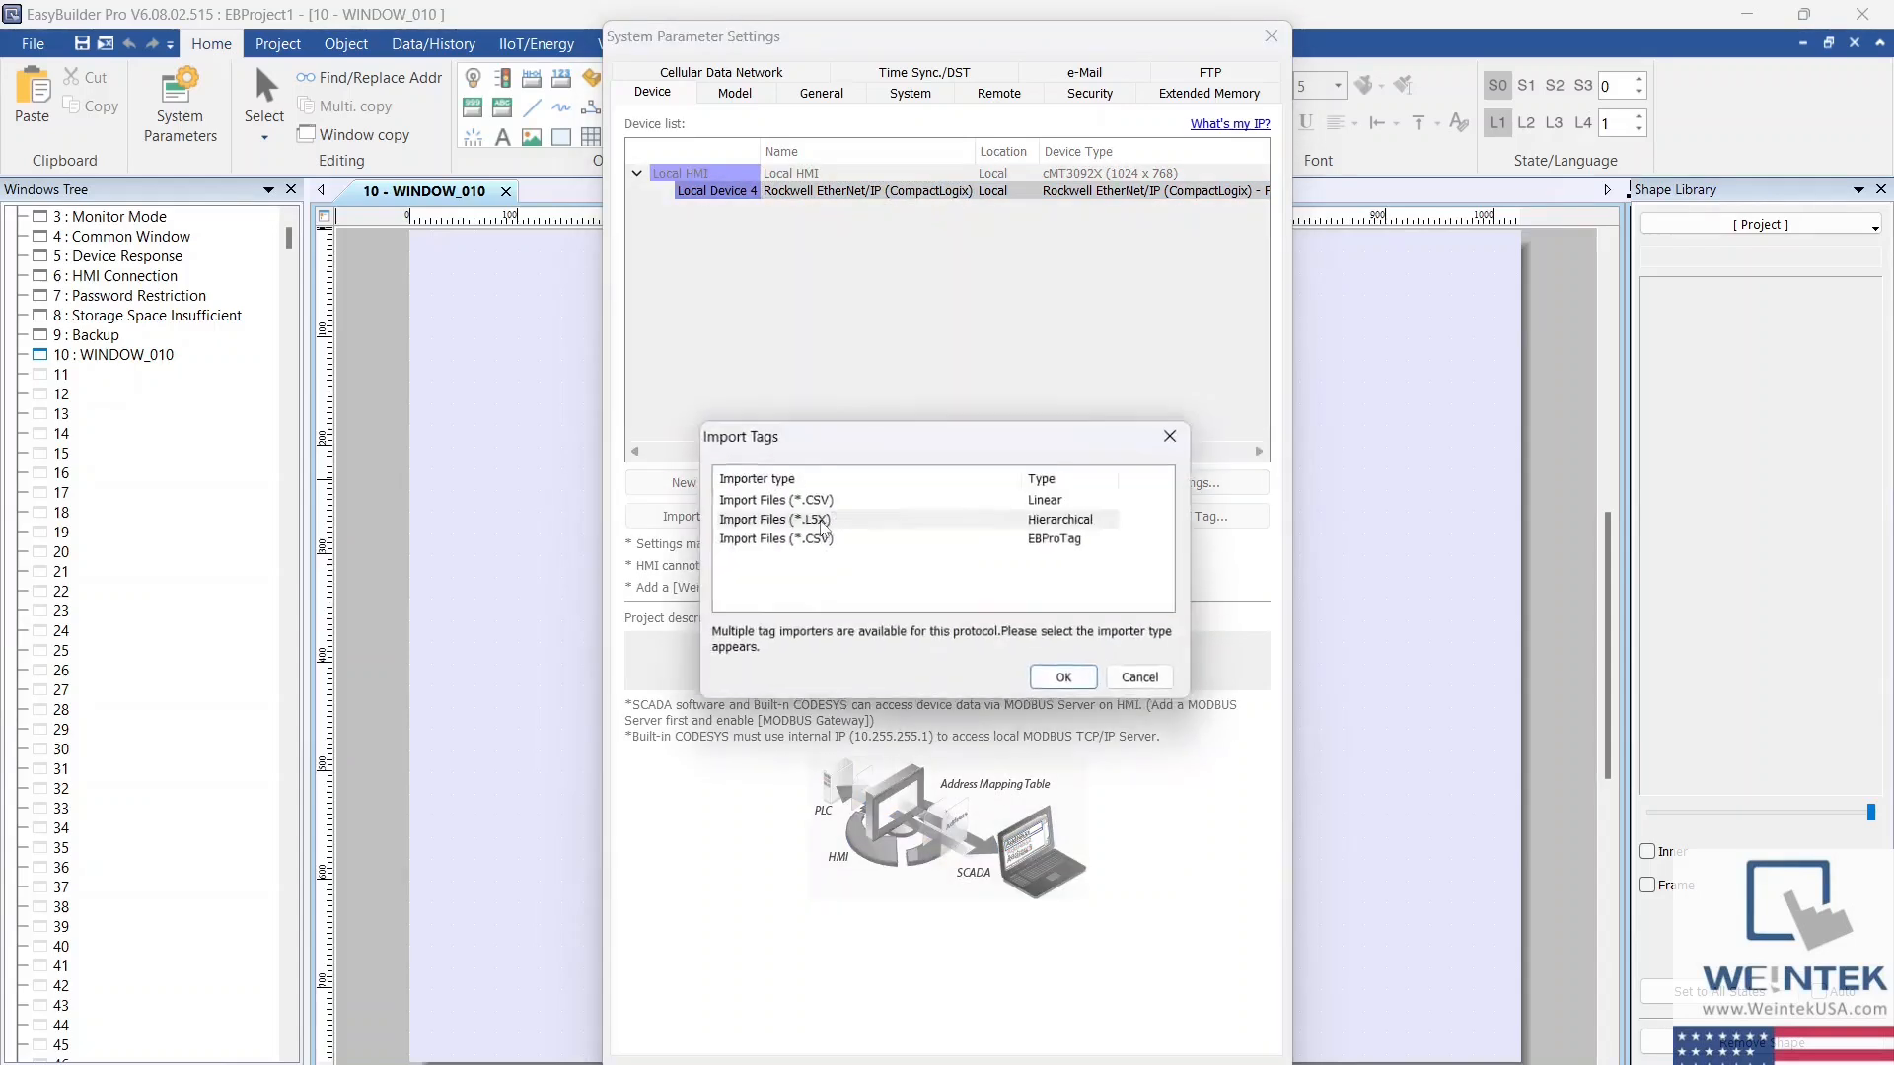
pyautogui.click(827, 521)
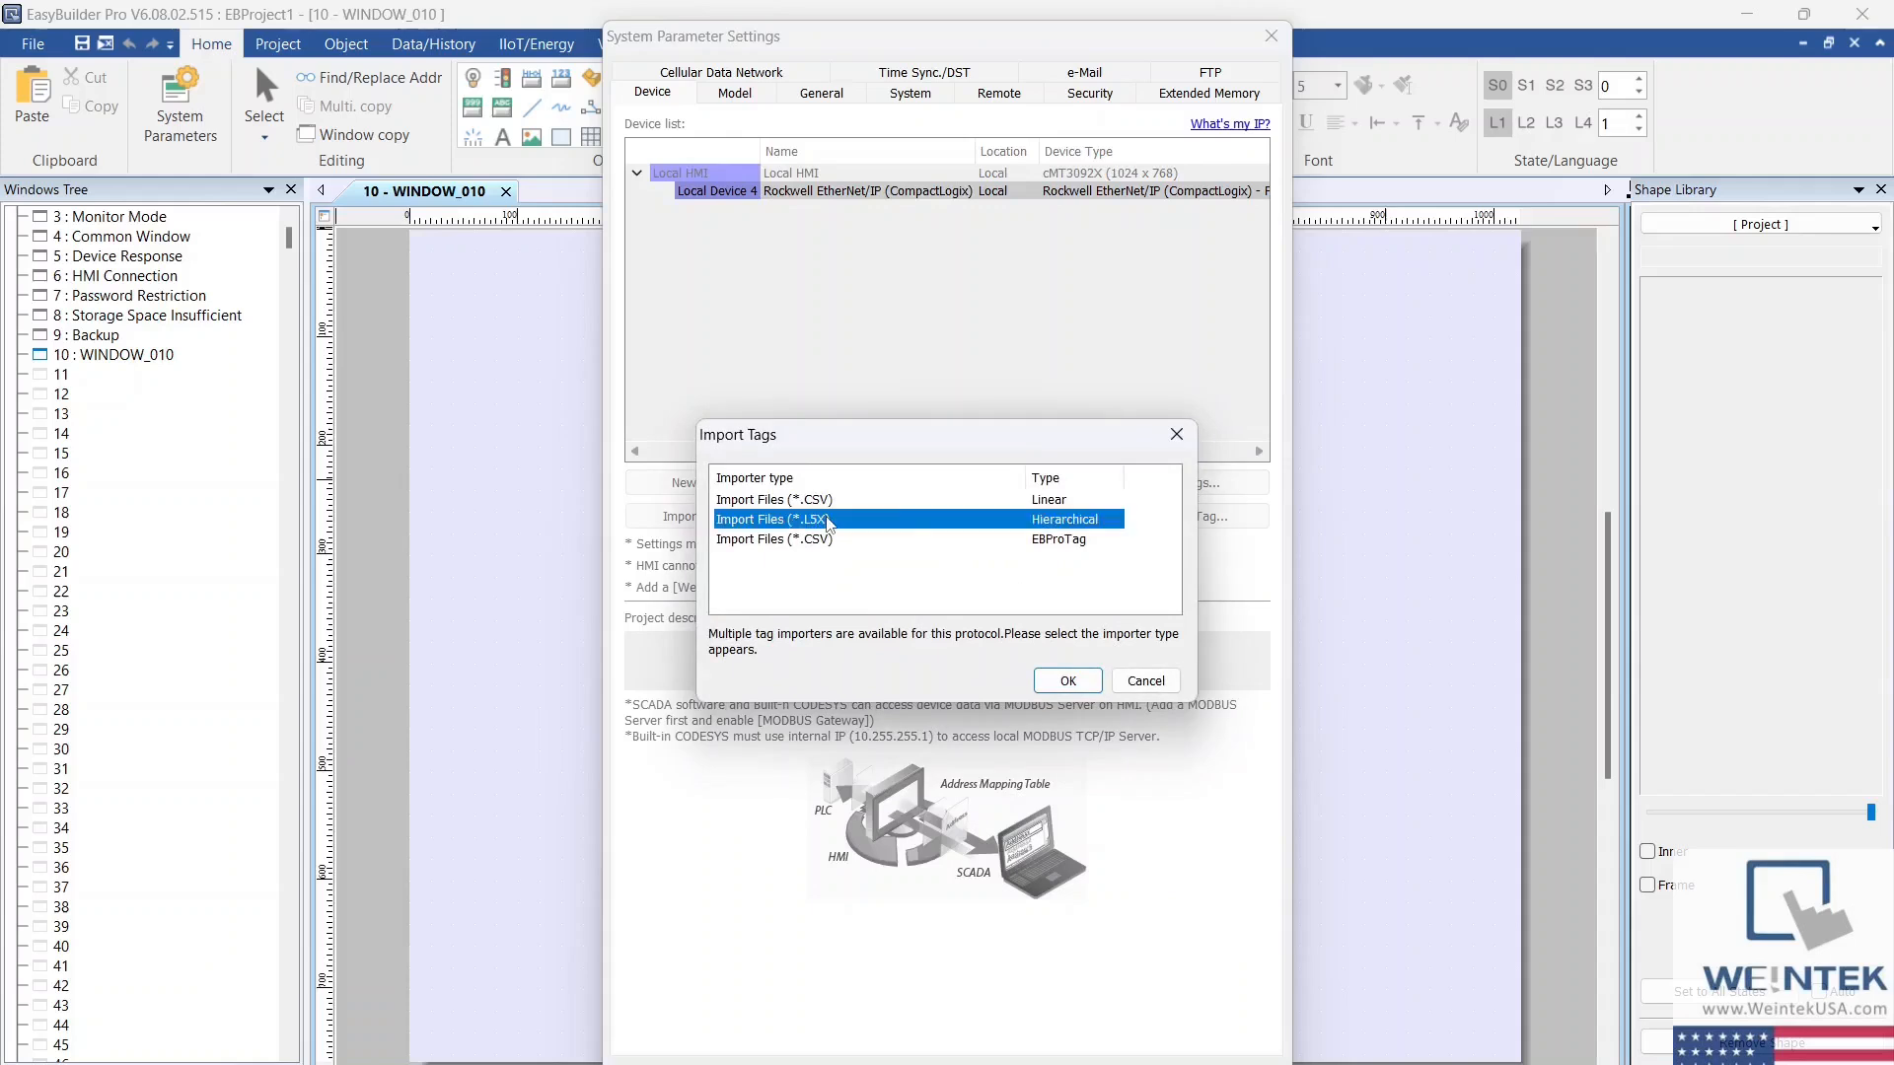
pyautogui.click(1067, 683)
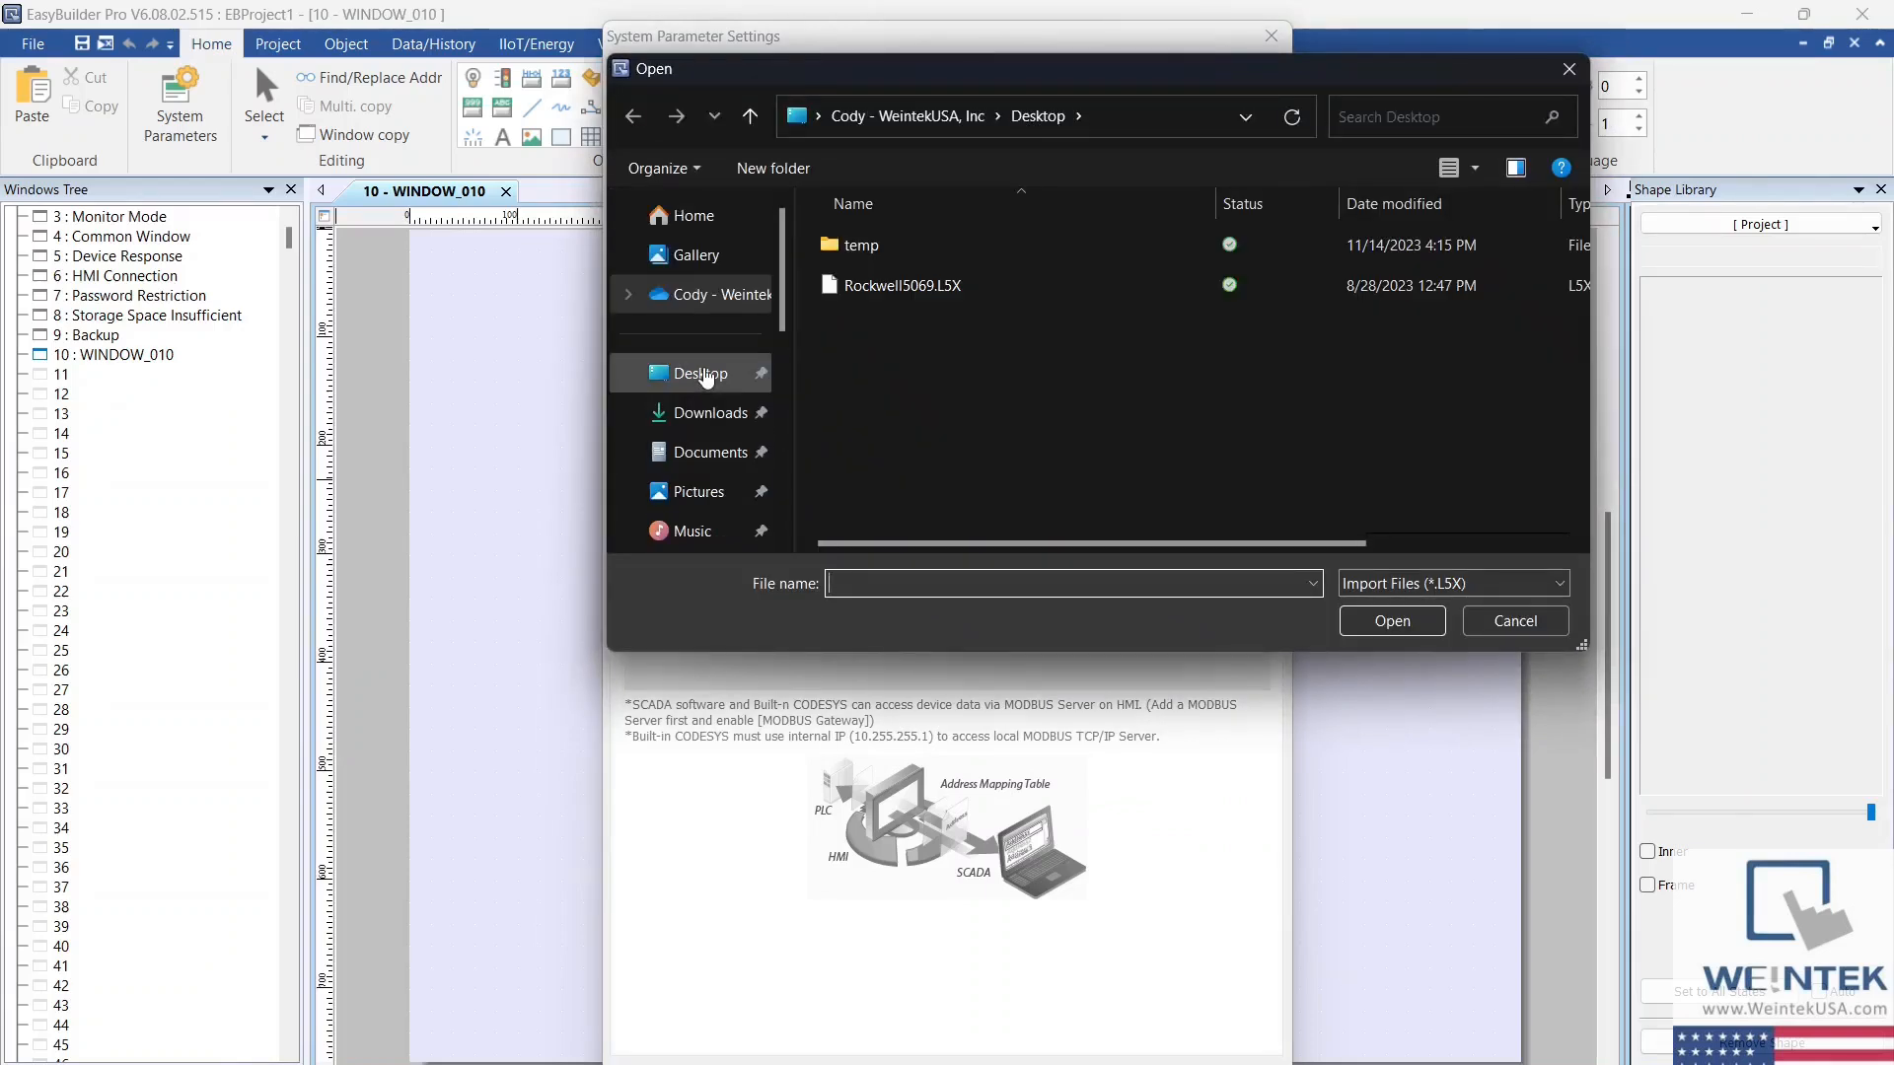
pyautogui.doubleClick(931, 286)
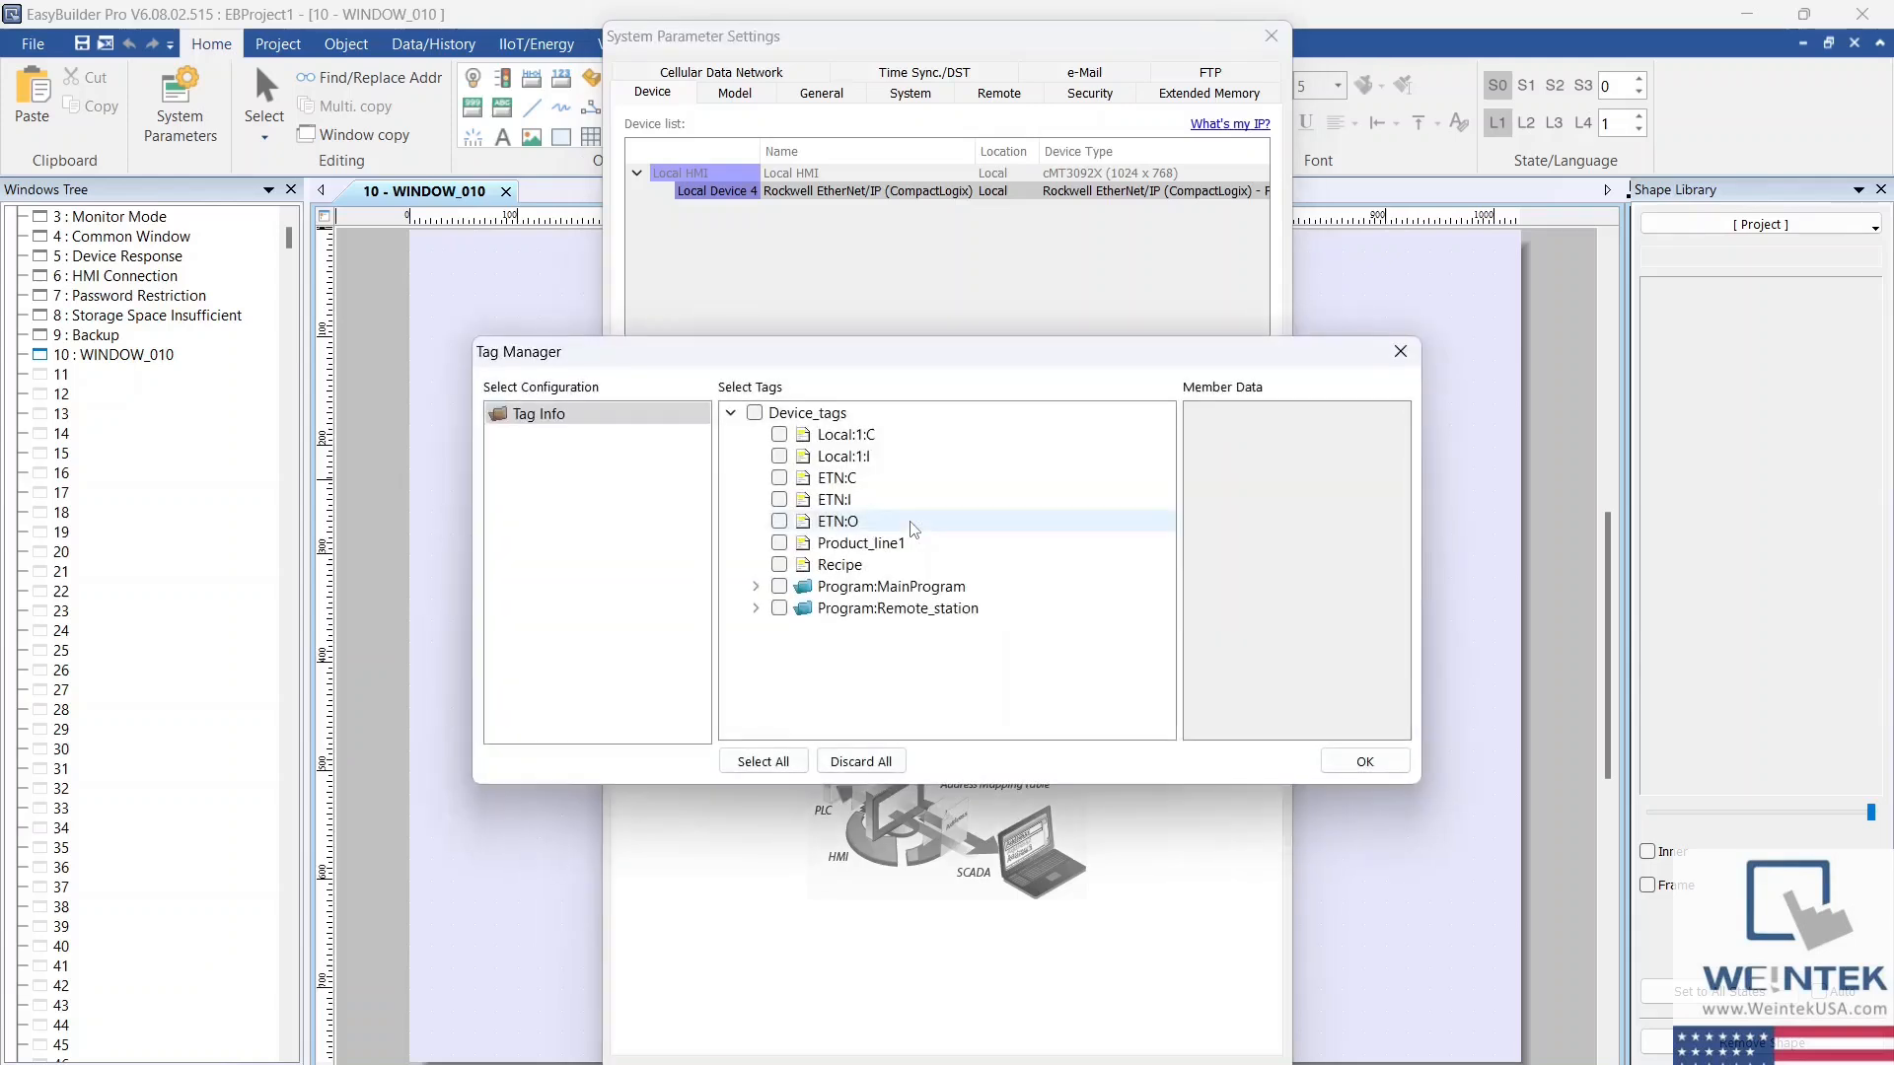
pyautogui.click(761, 764)
pyautogui.click(1363, 764)
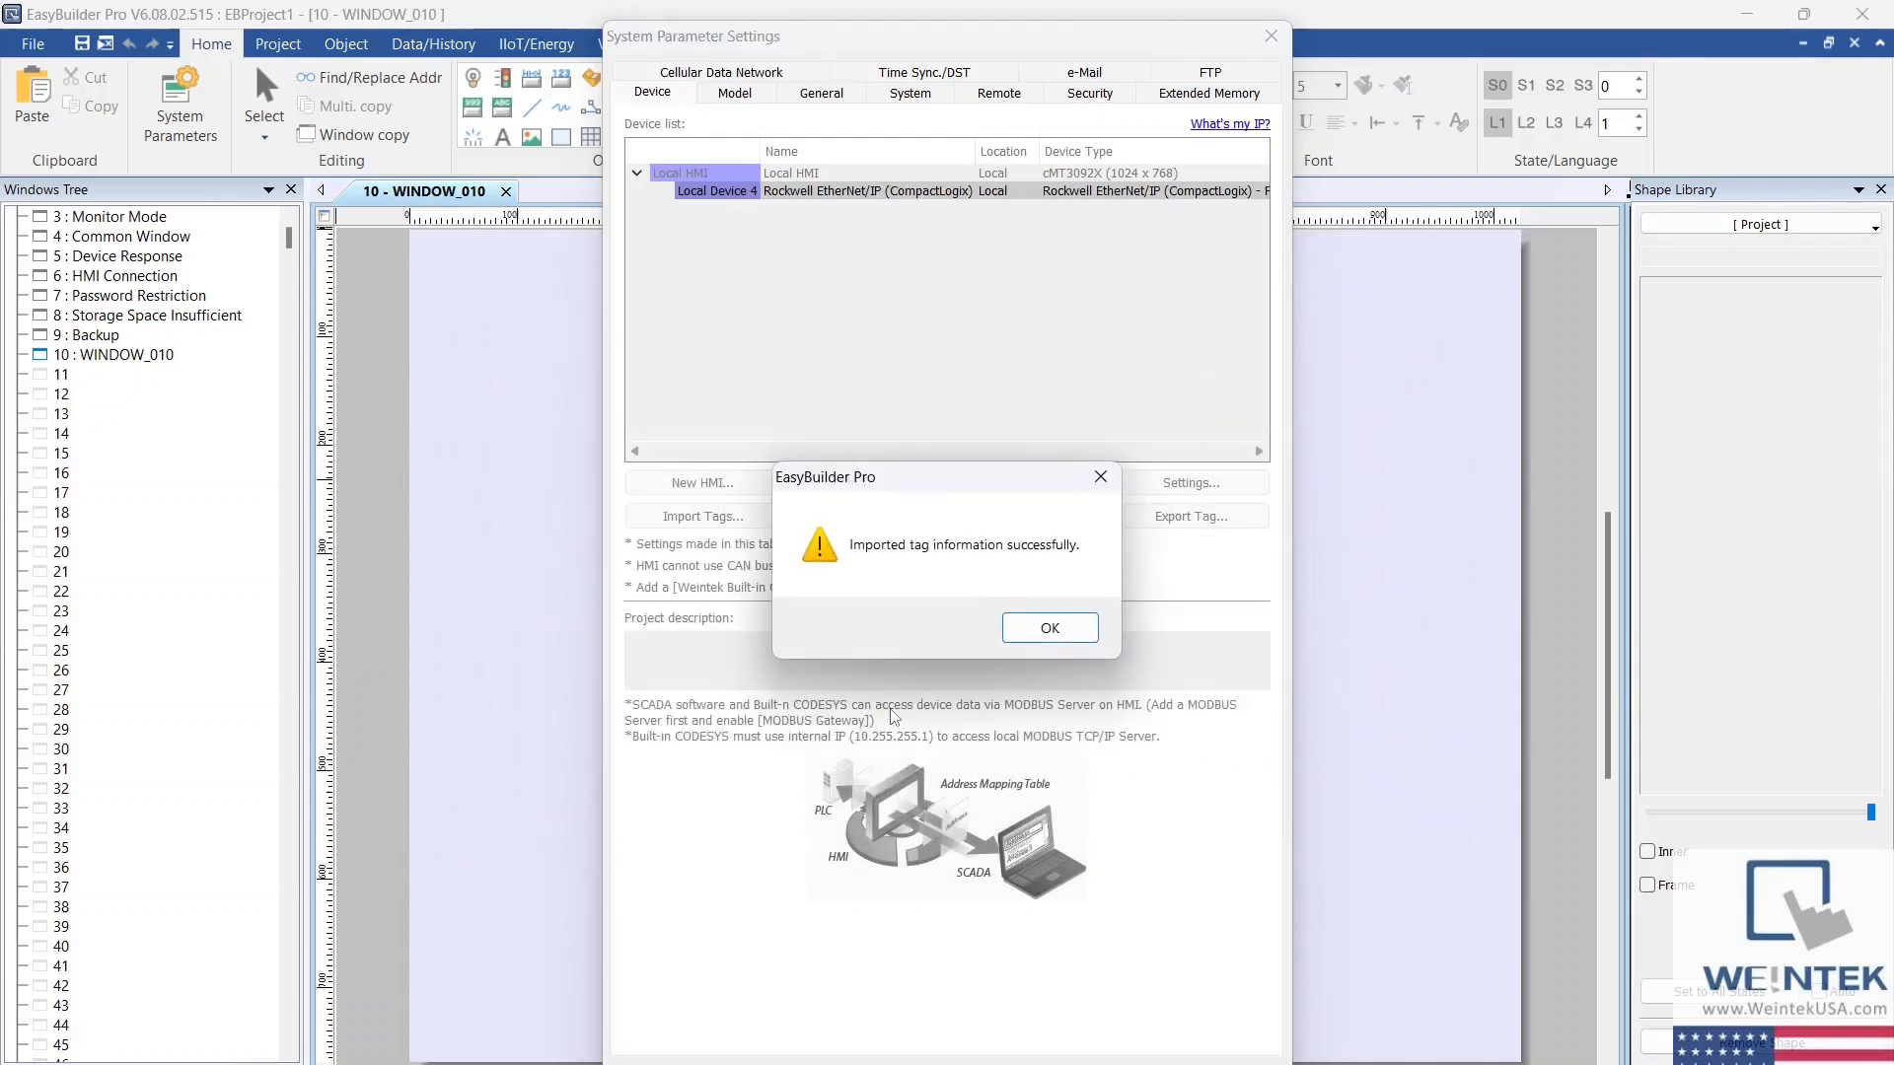
pyautogui.click(1049, 632)
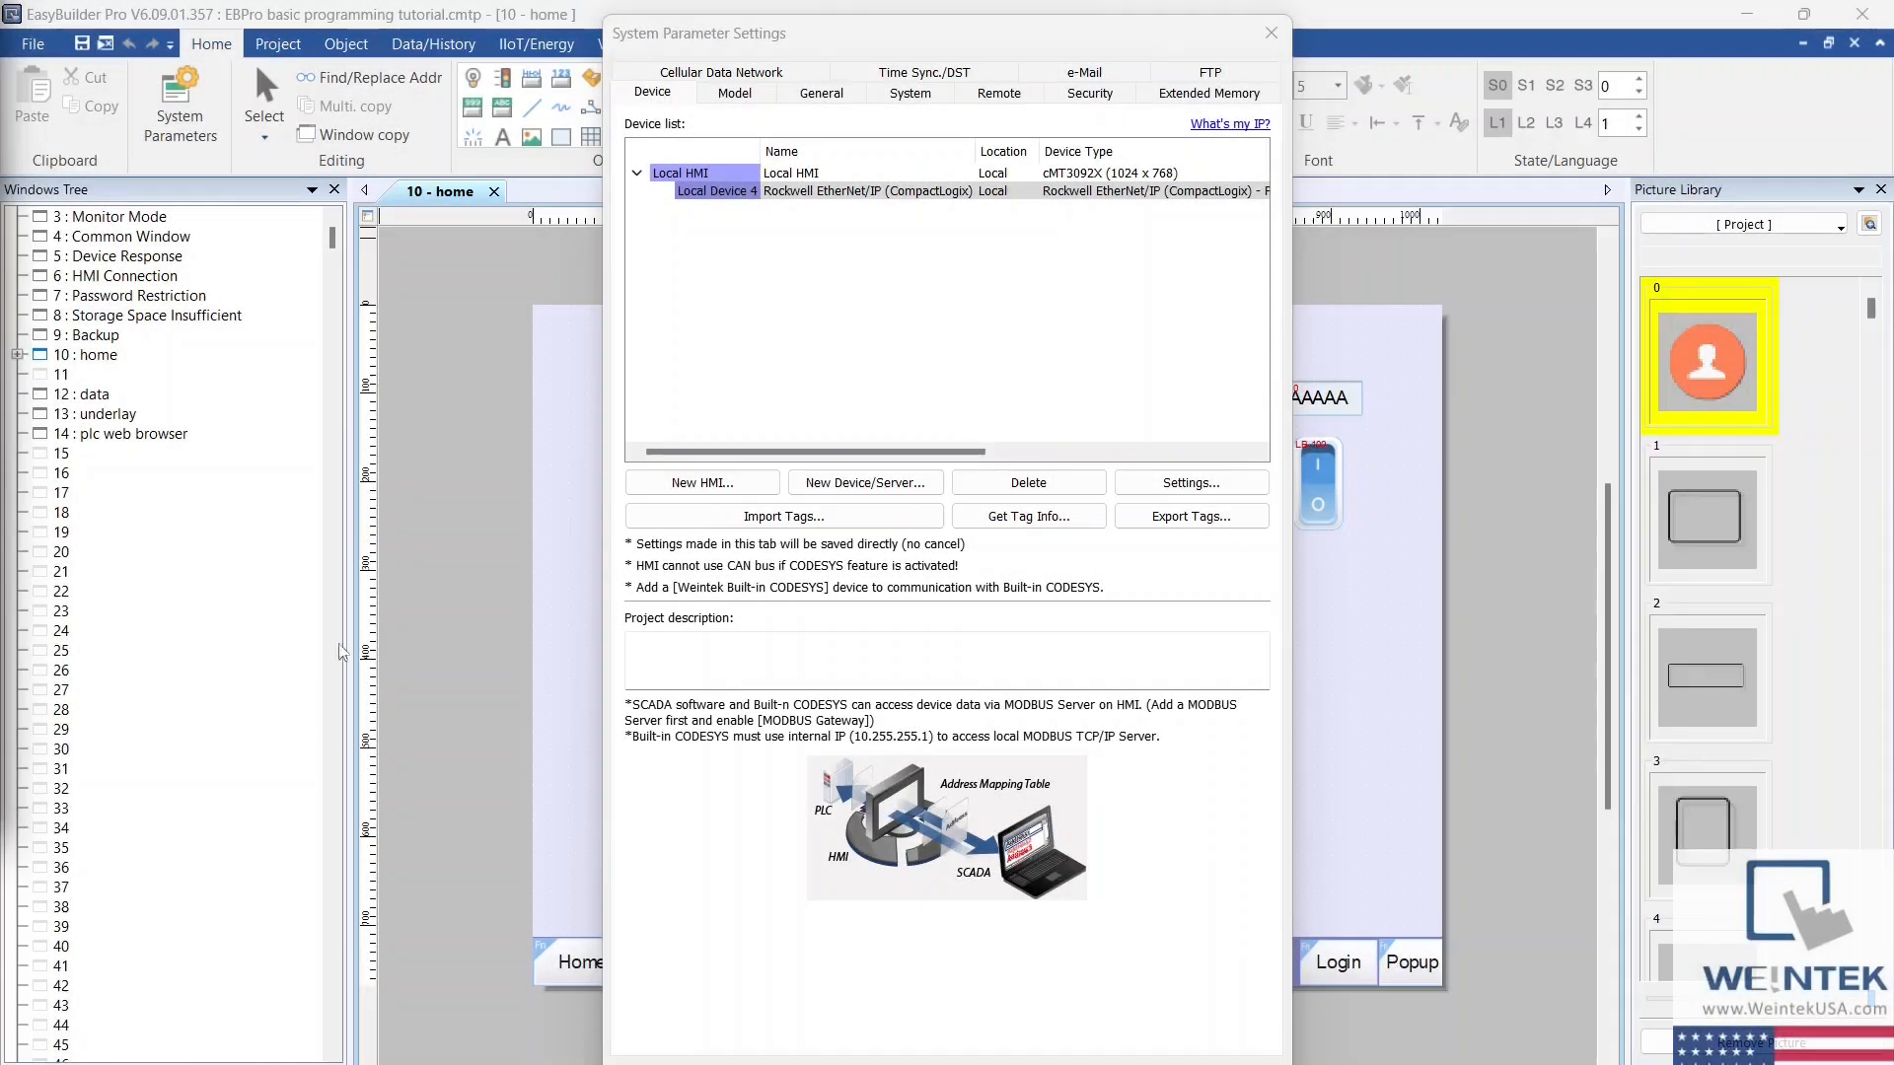
# Step: Create another device, search the drivers for "modbus" and assign MODBUS RTU, RTU over TCP as its type
pyautogui.click(866, 483)
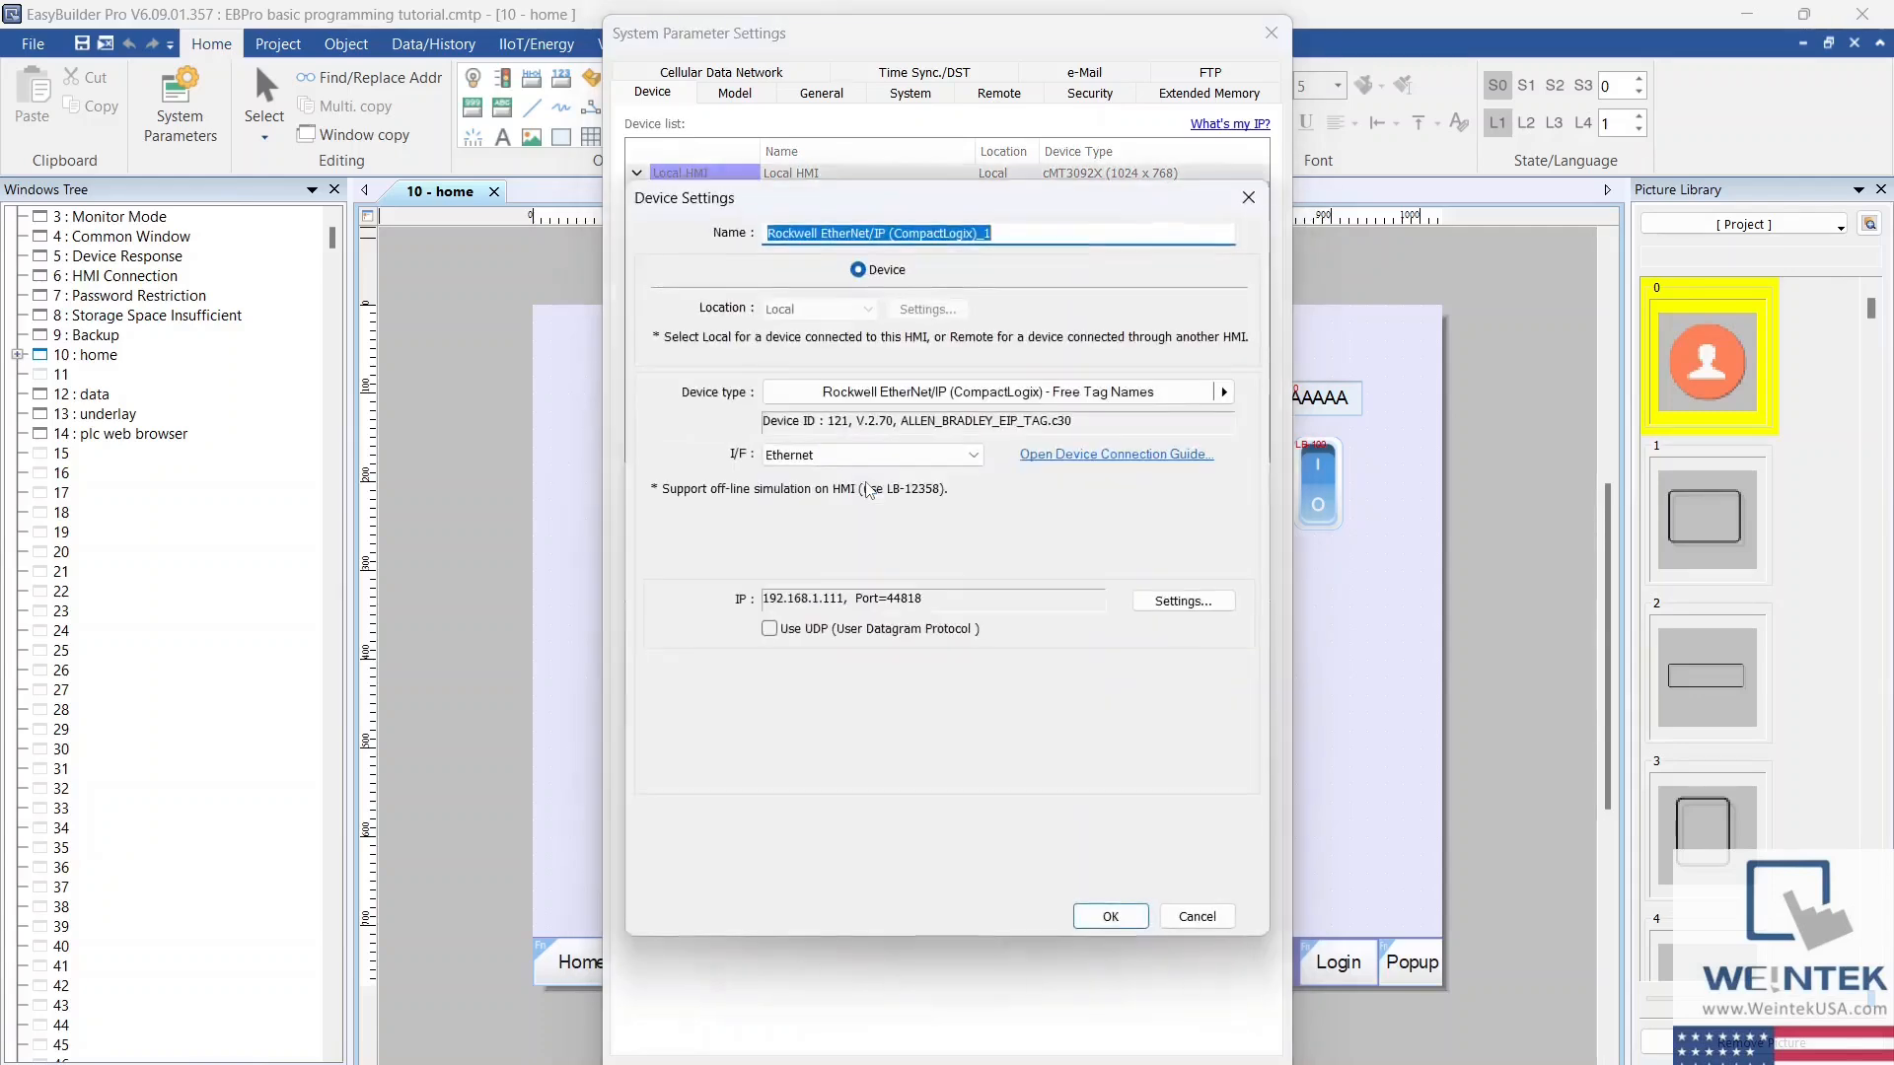
pyautogui.click(1098, 394)
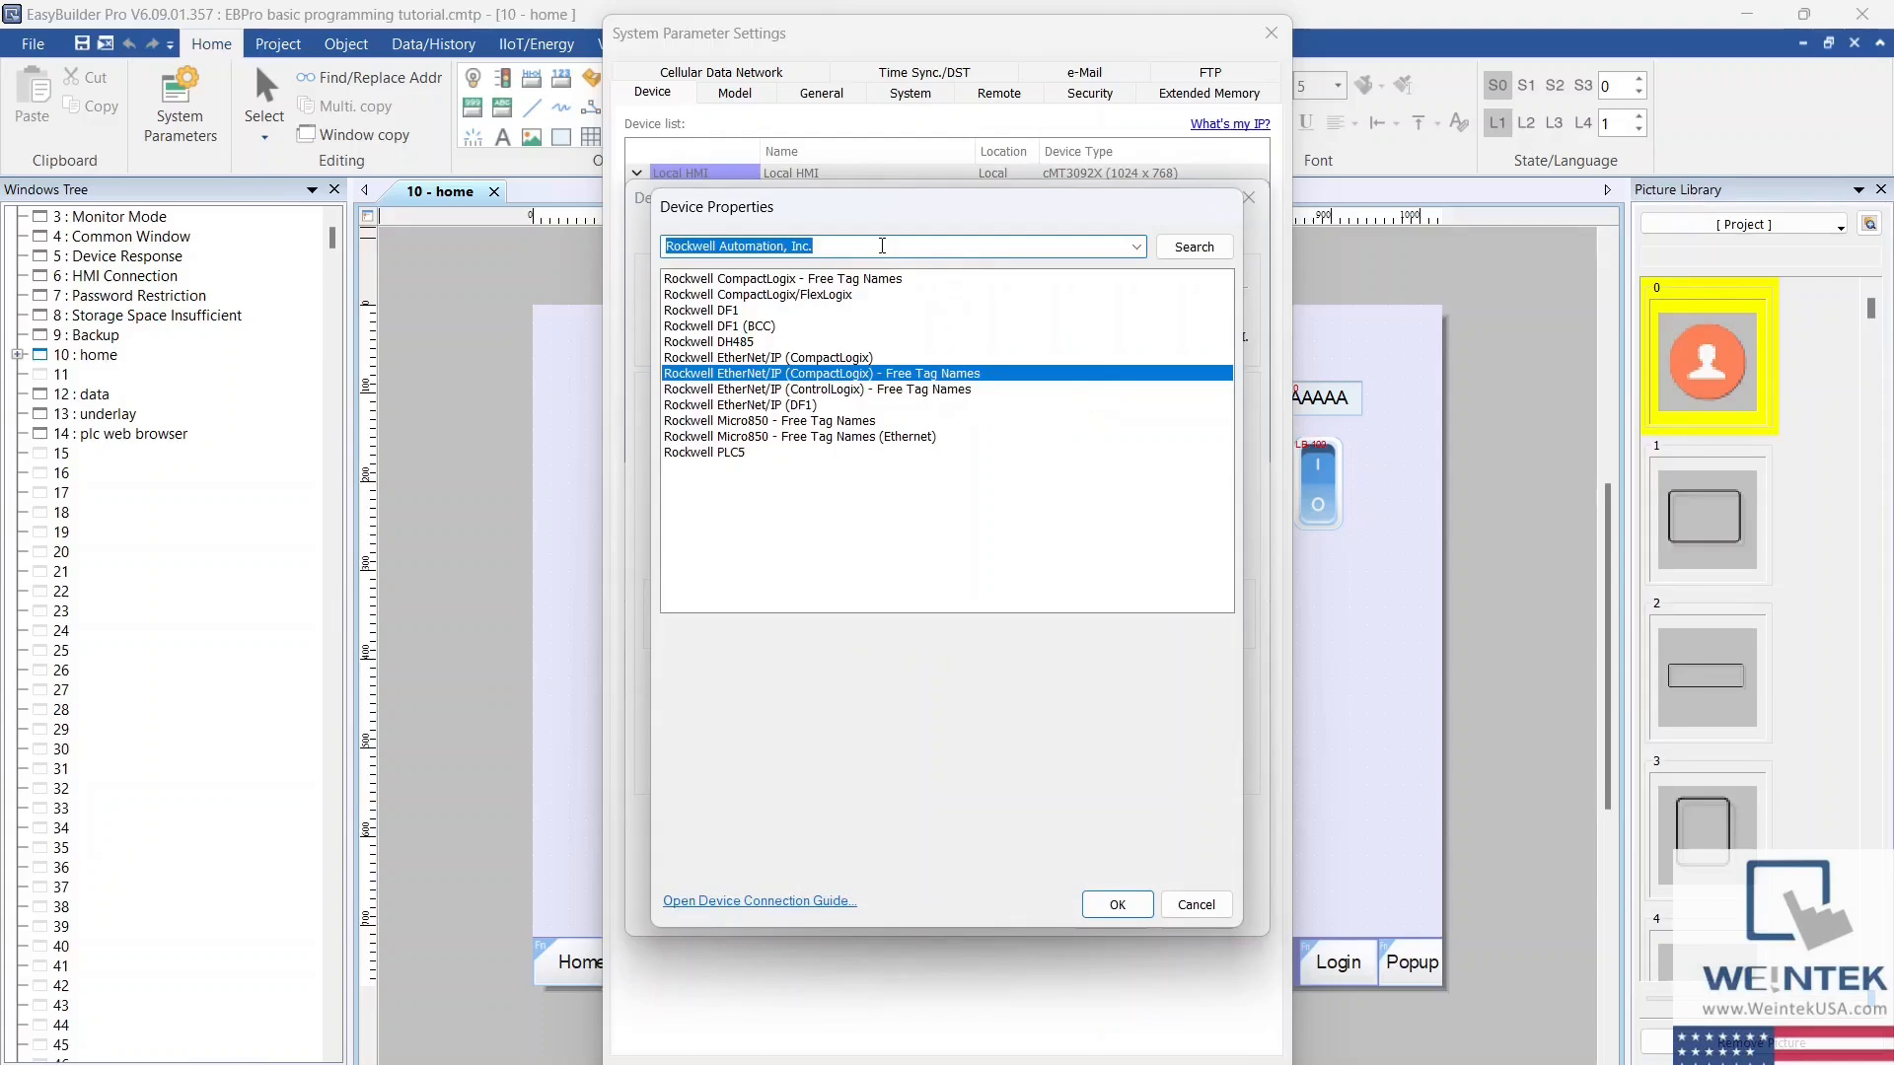
pyautogui.write('modbus')
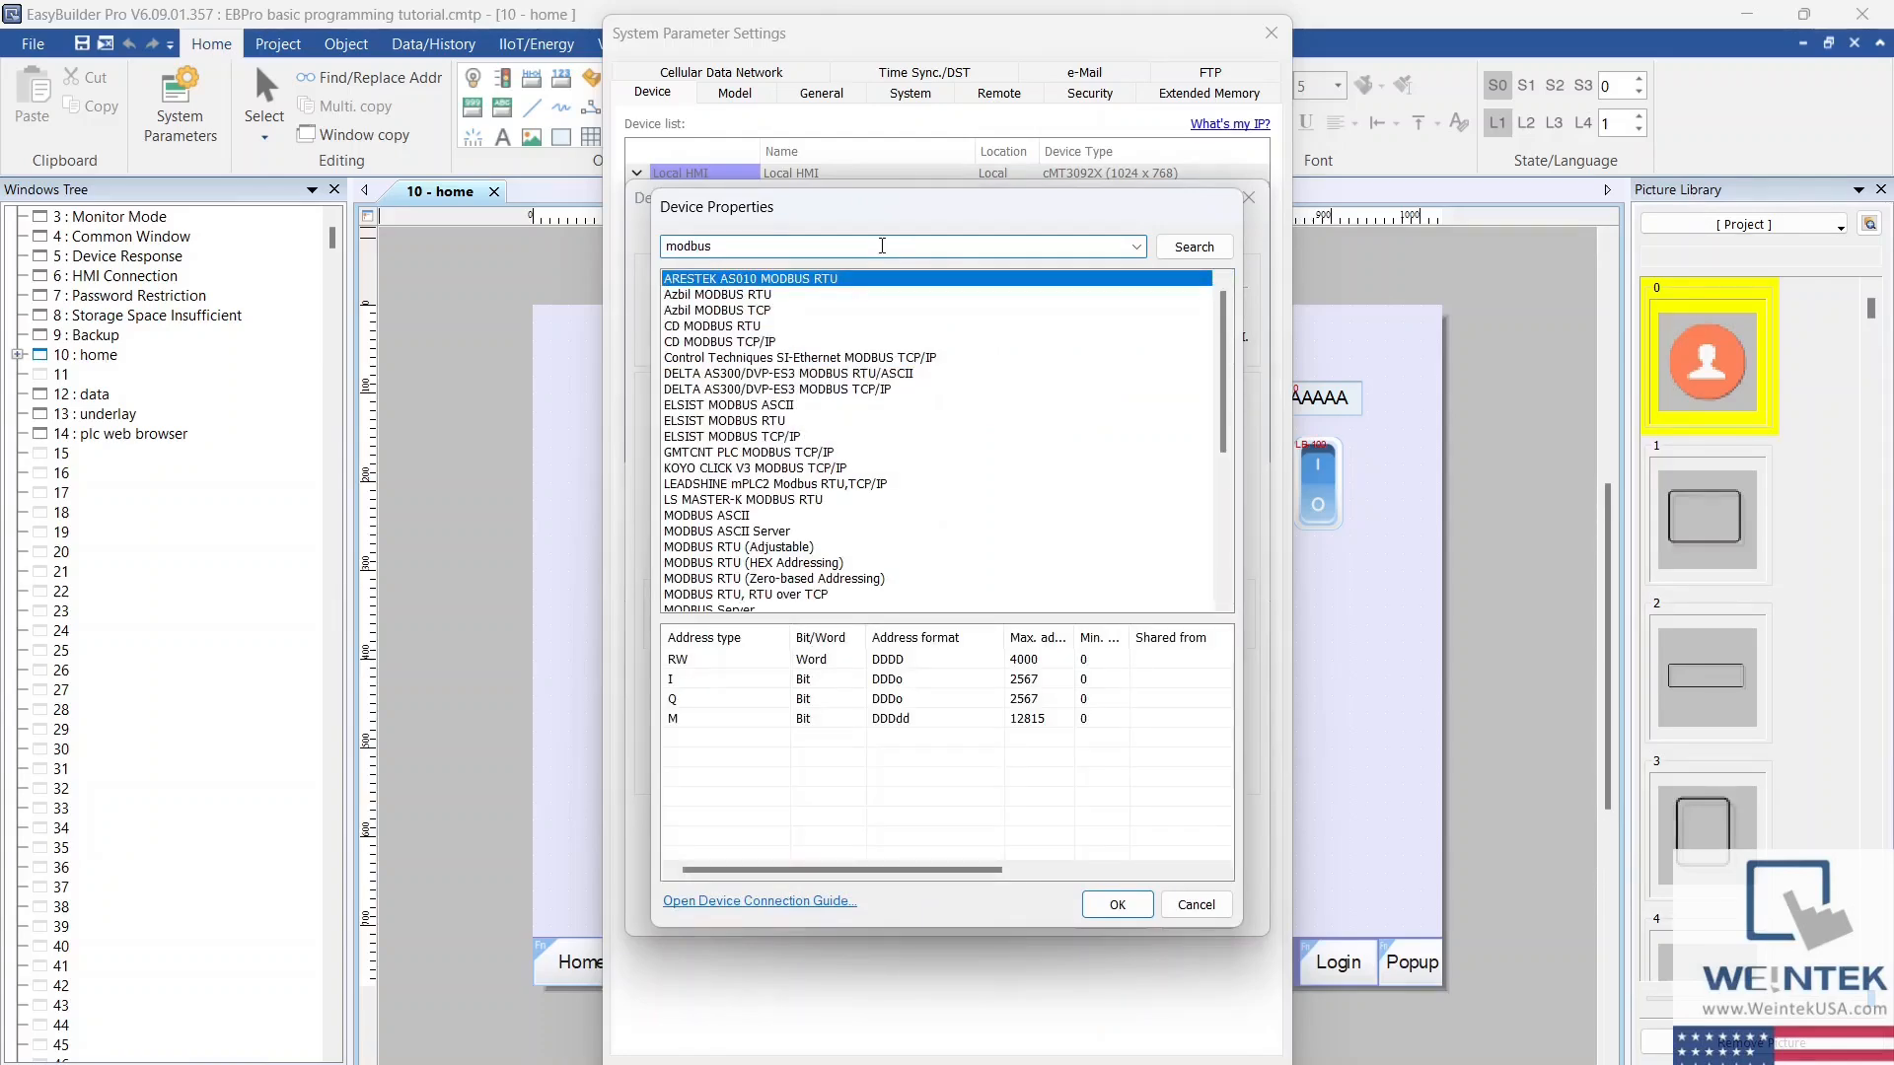
pyautogui.click(796, 594)
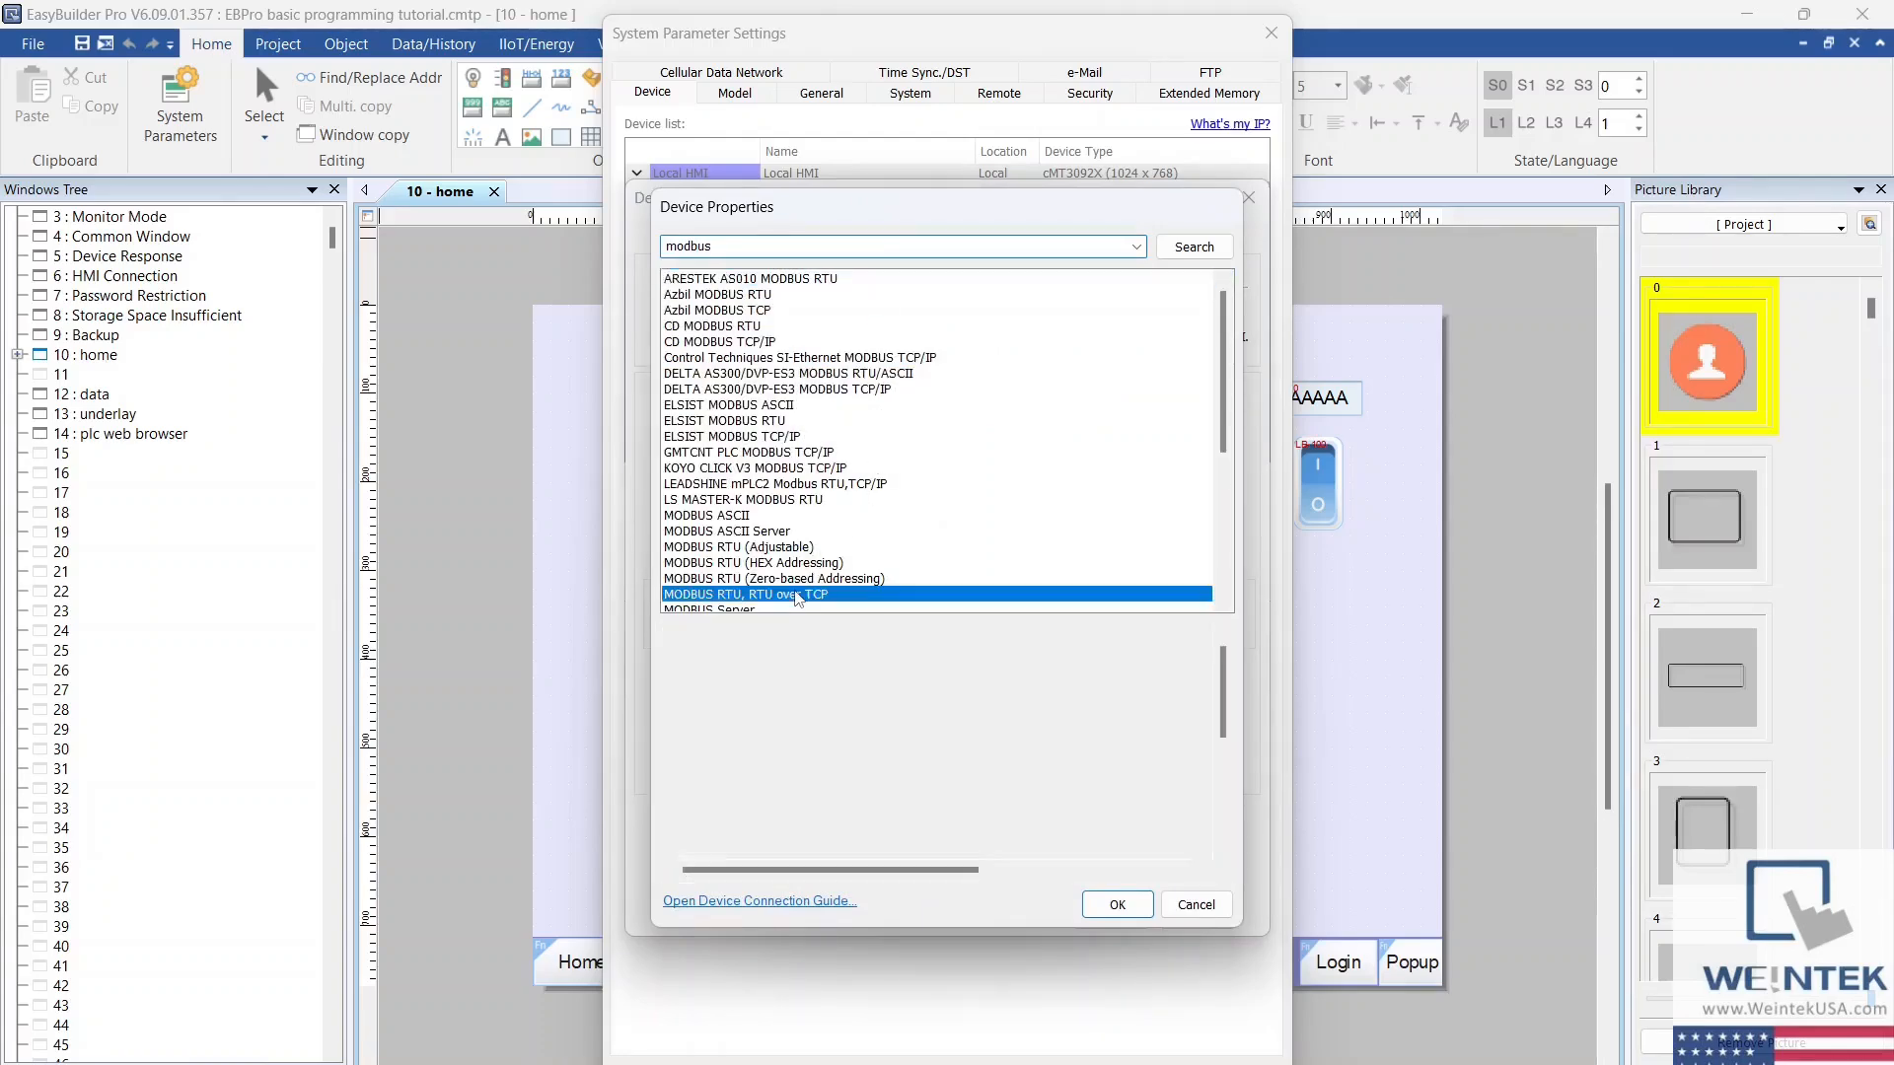
pyautogui.click(1115, 904)
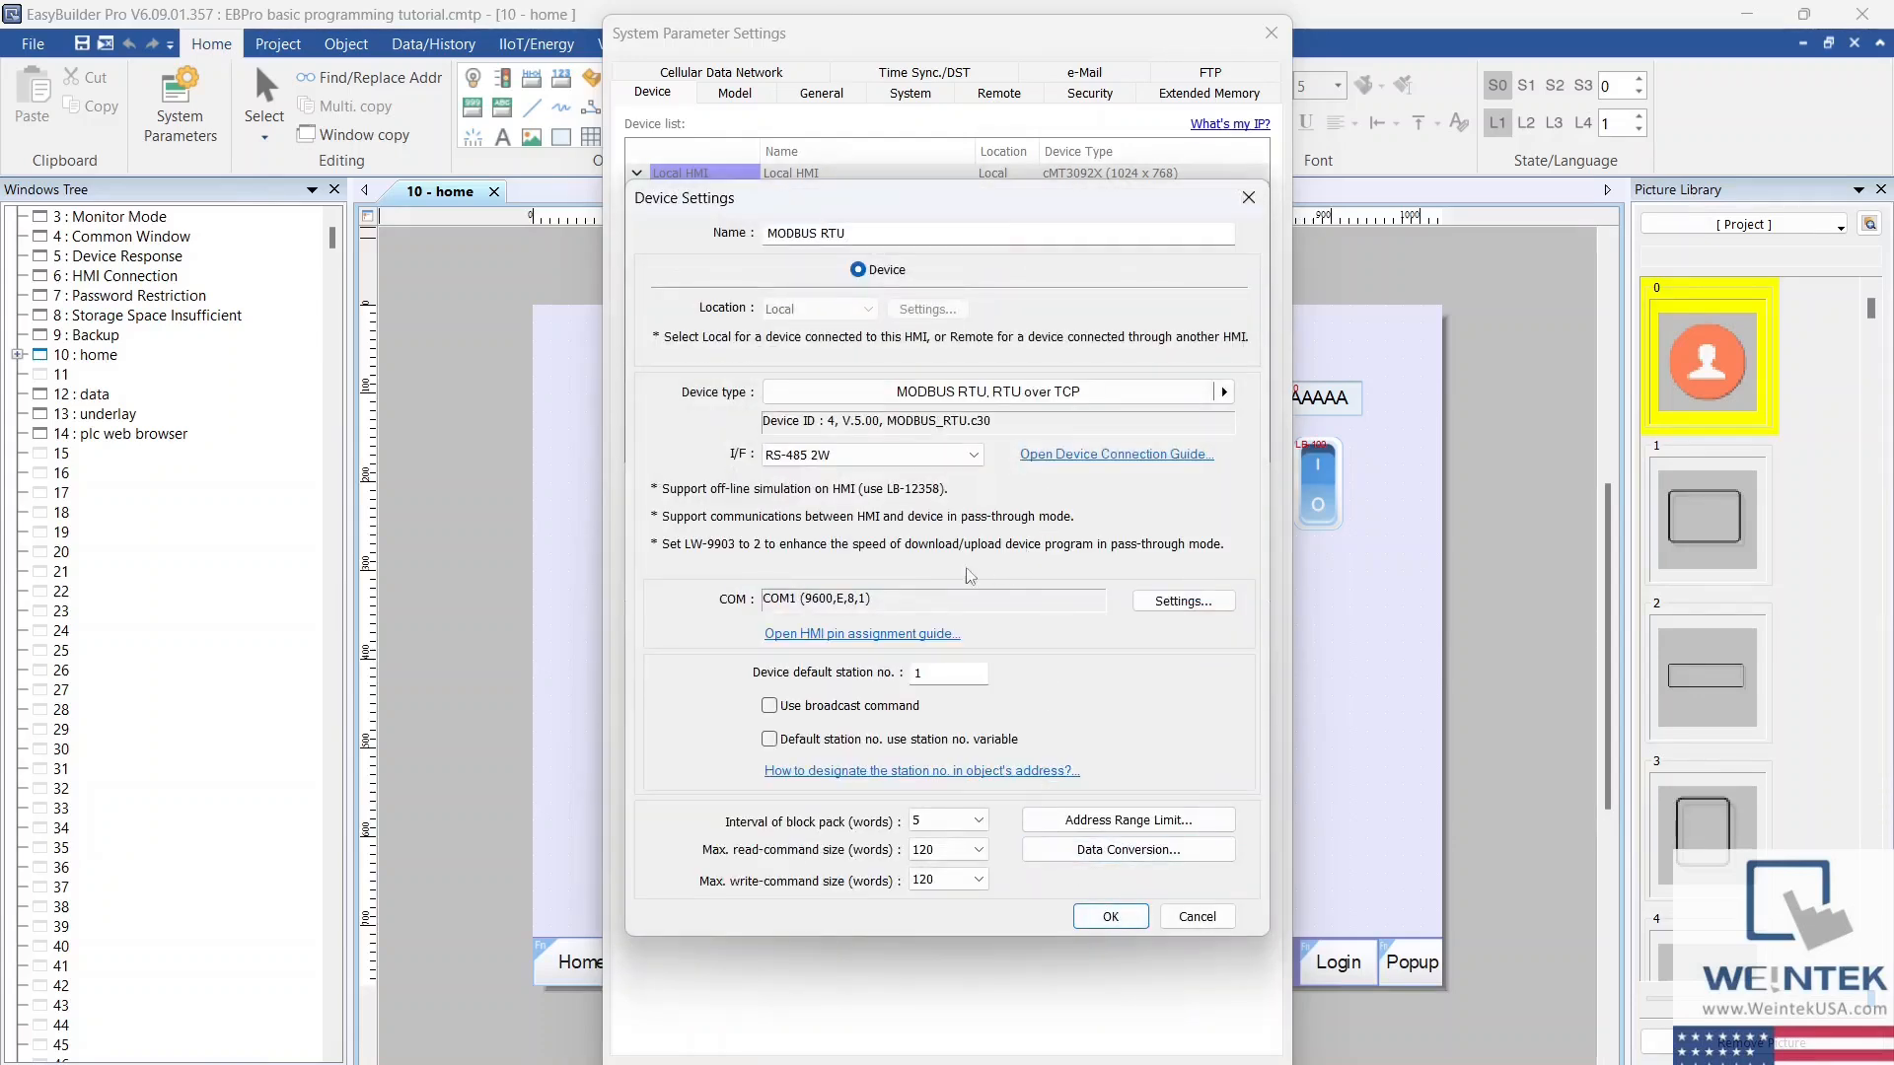
# Step: Keep COM 1 as the MODBUS RTU device's serial port and add the device to the device list
pyautogui.click(1197, 609)
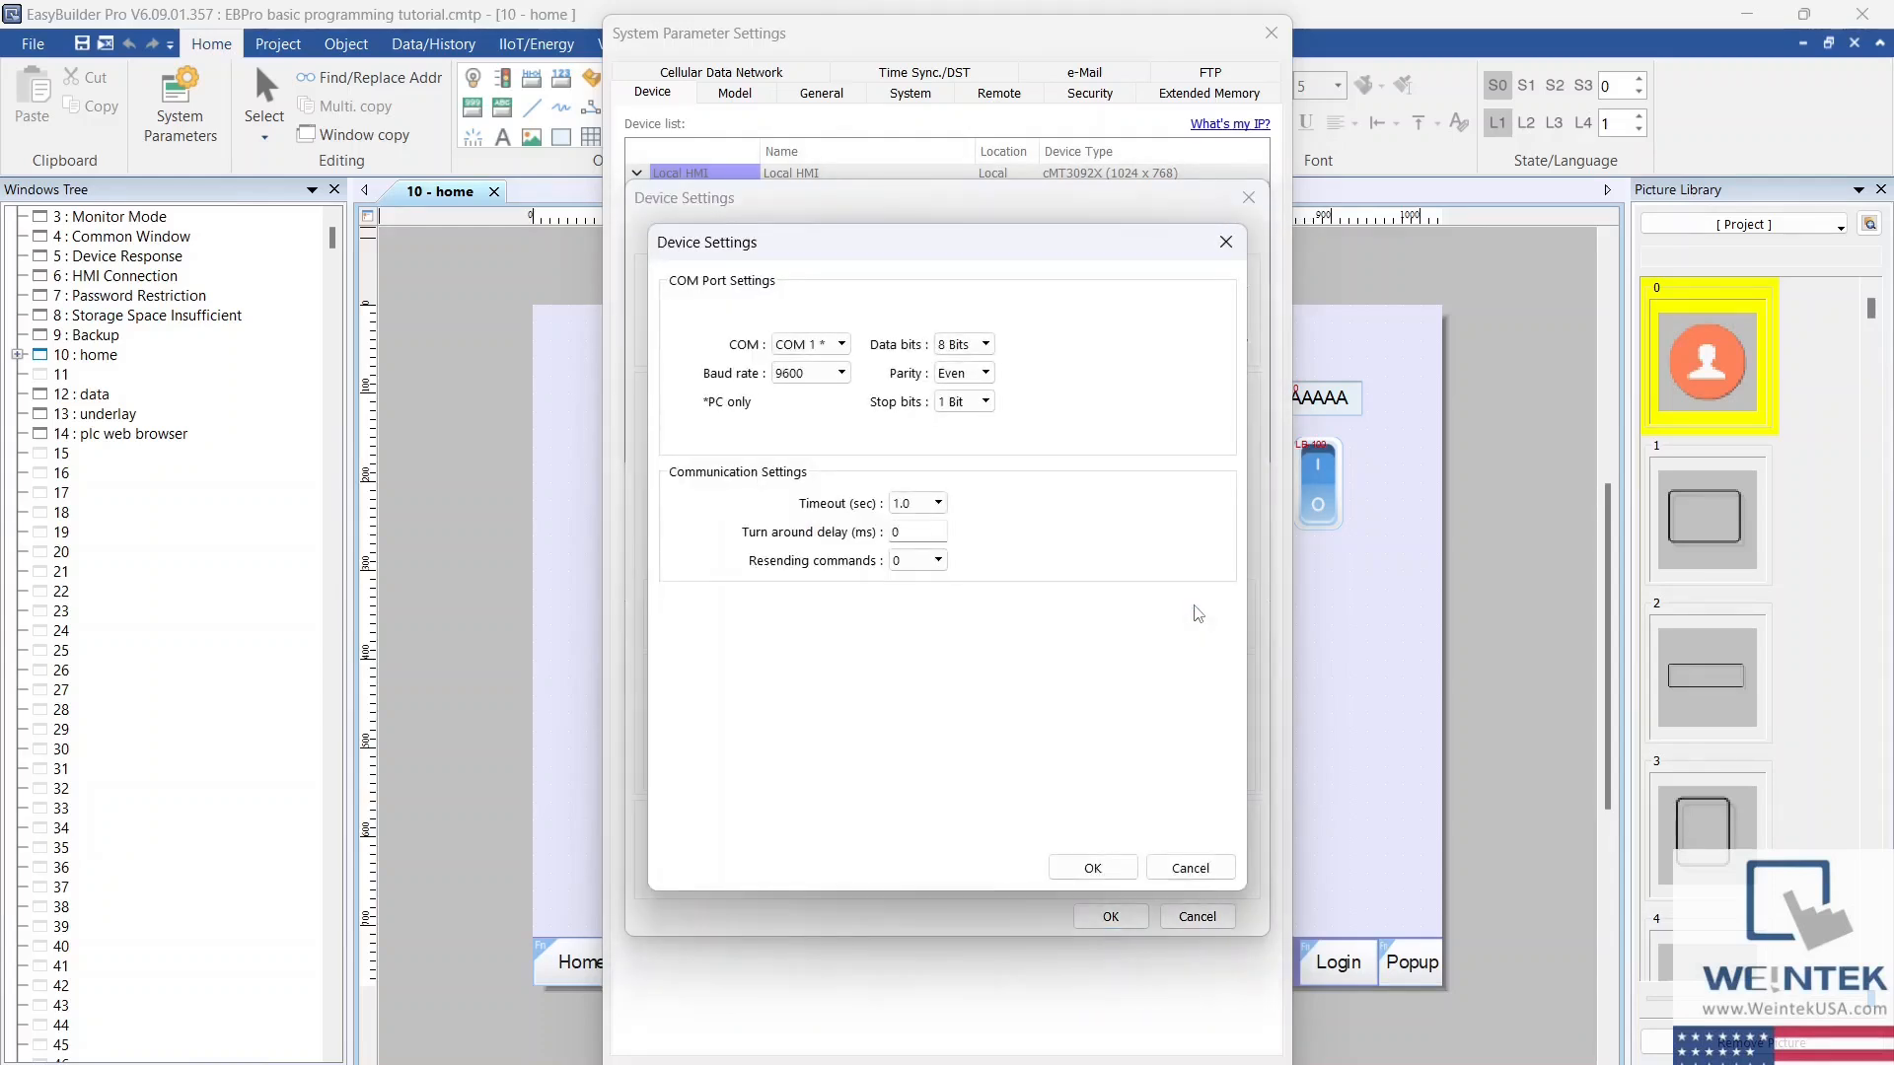
pyautogui.click(841, 345)
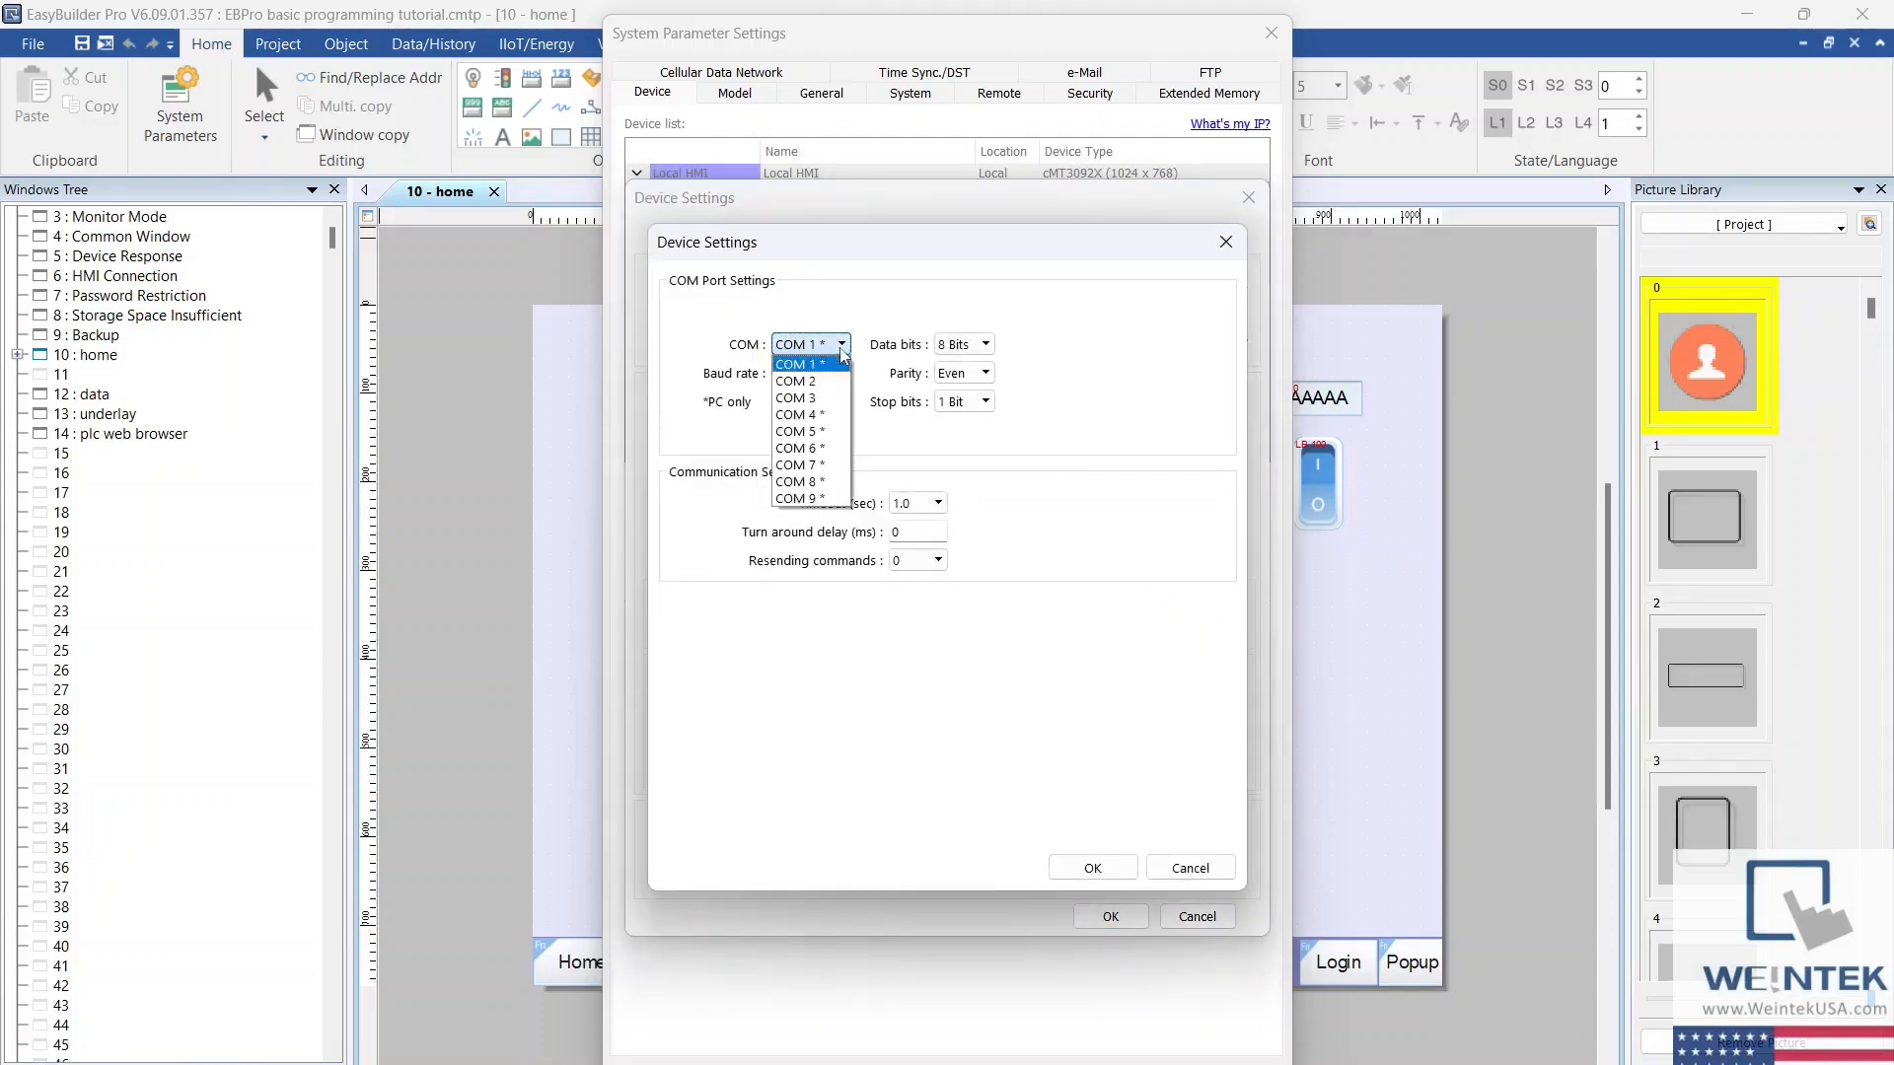
pyautogui.click(843, 359)
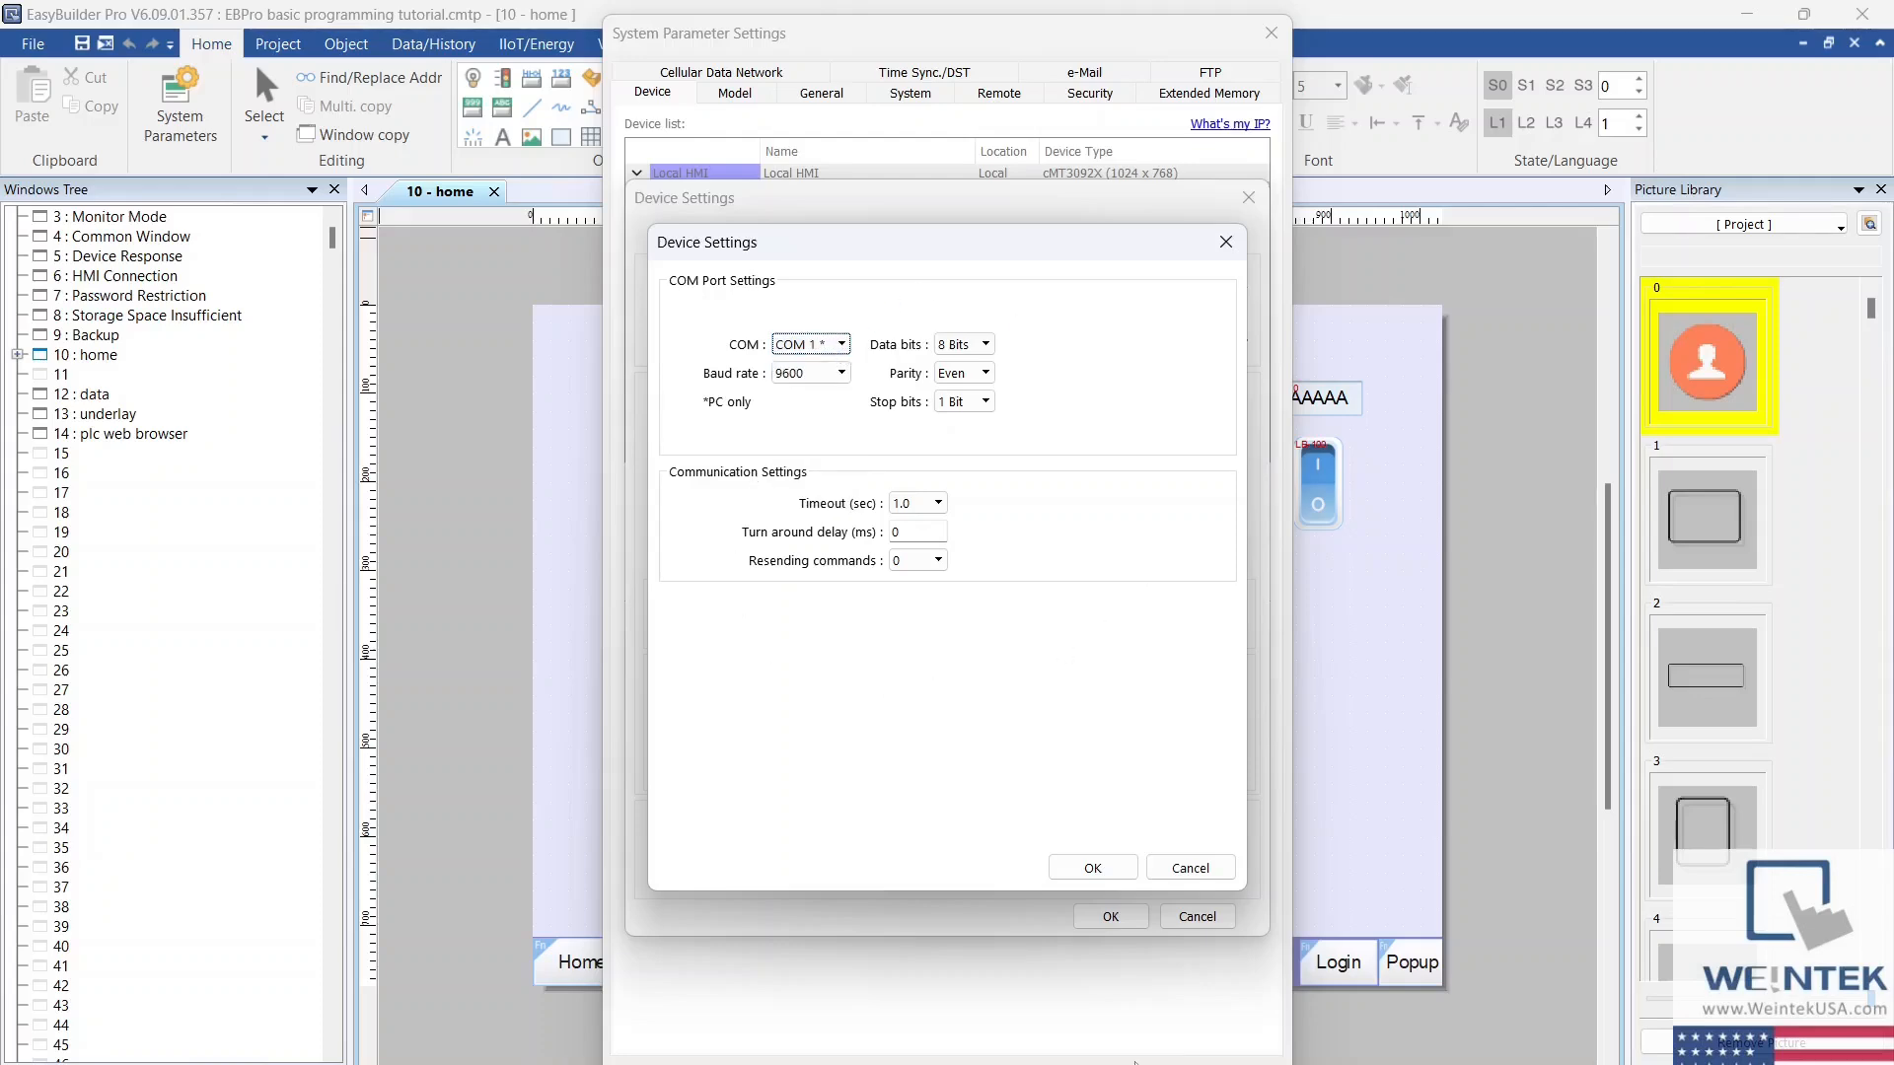
pyautogui.click(1073, 866)
pyautogui.click(1089, 860)
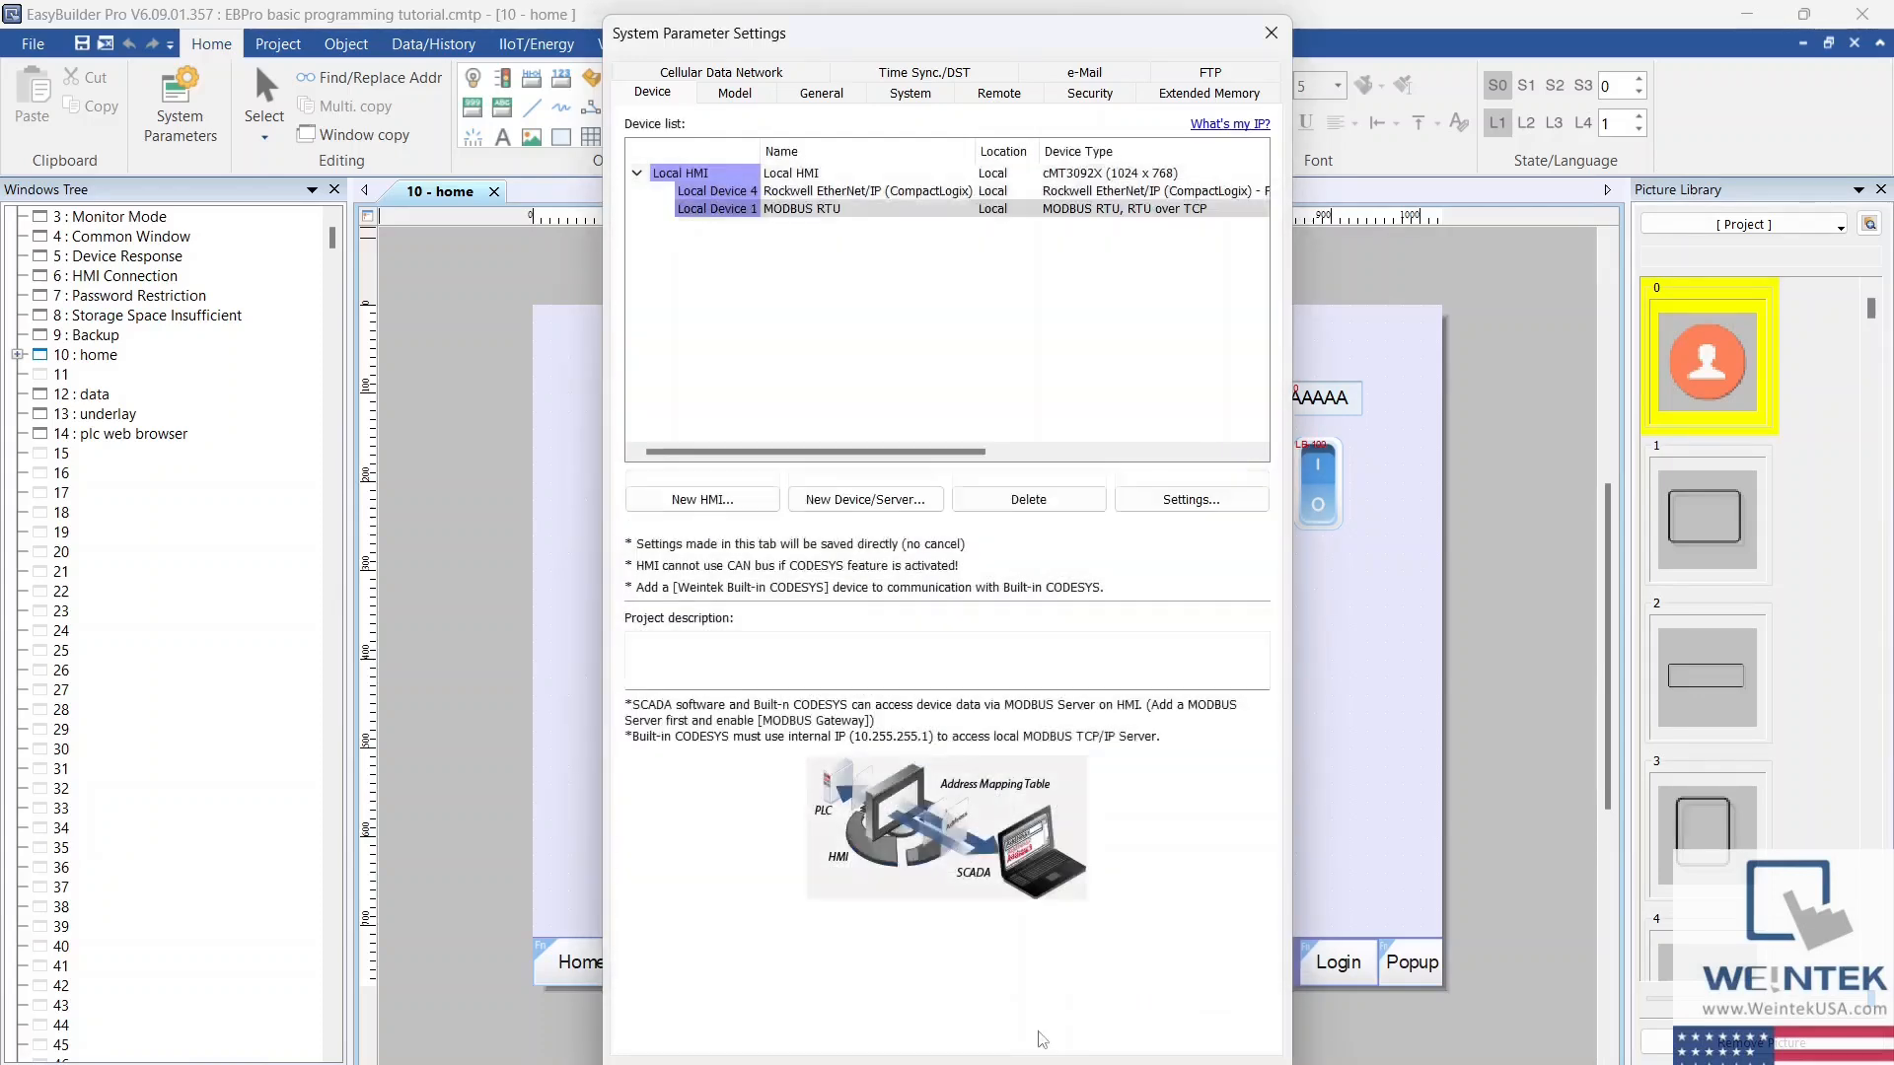
pyautogui.press('Return')
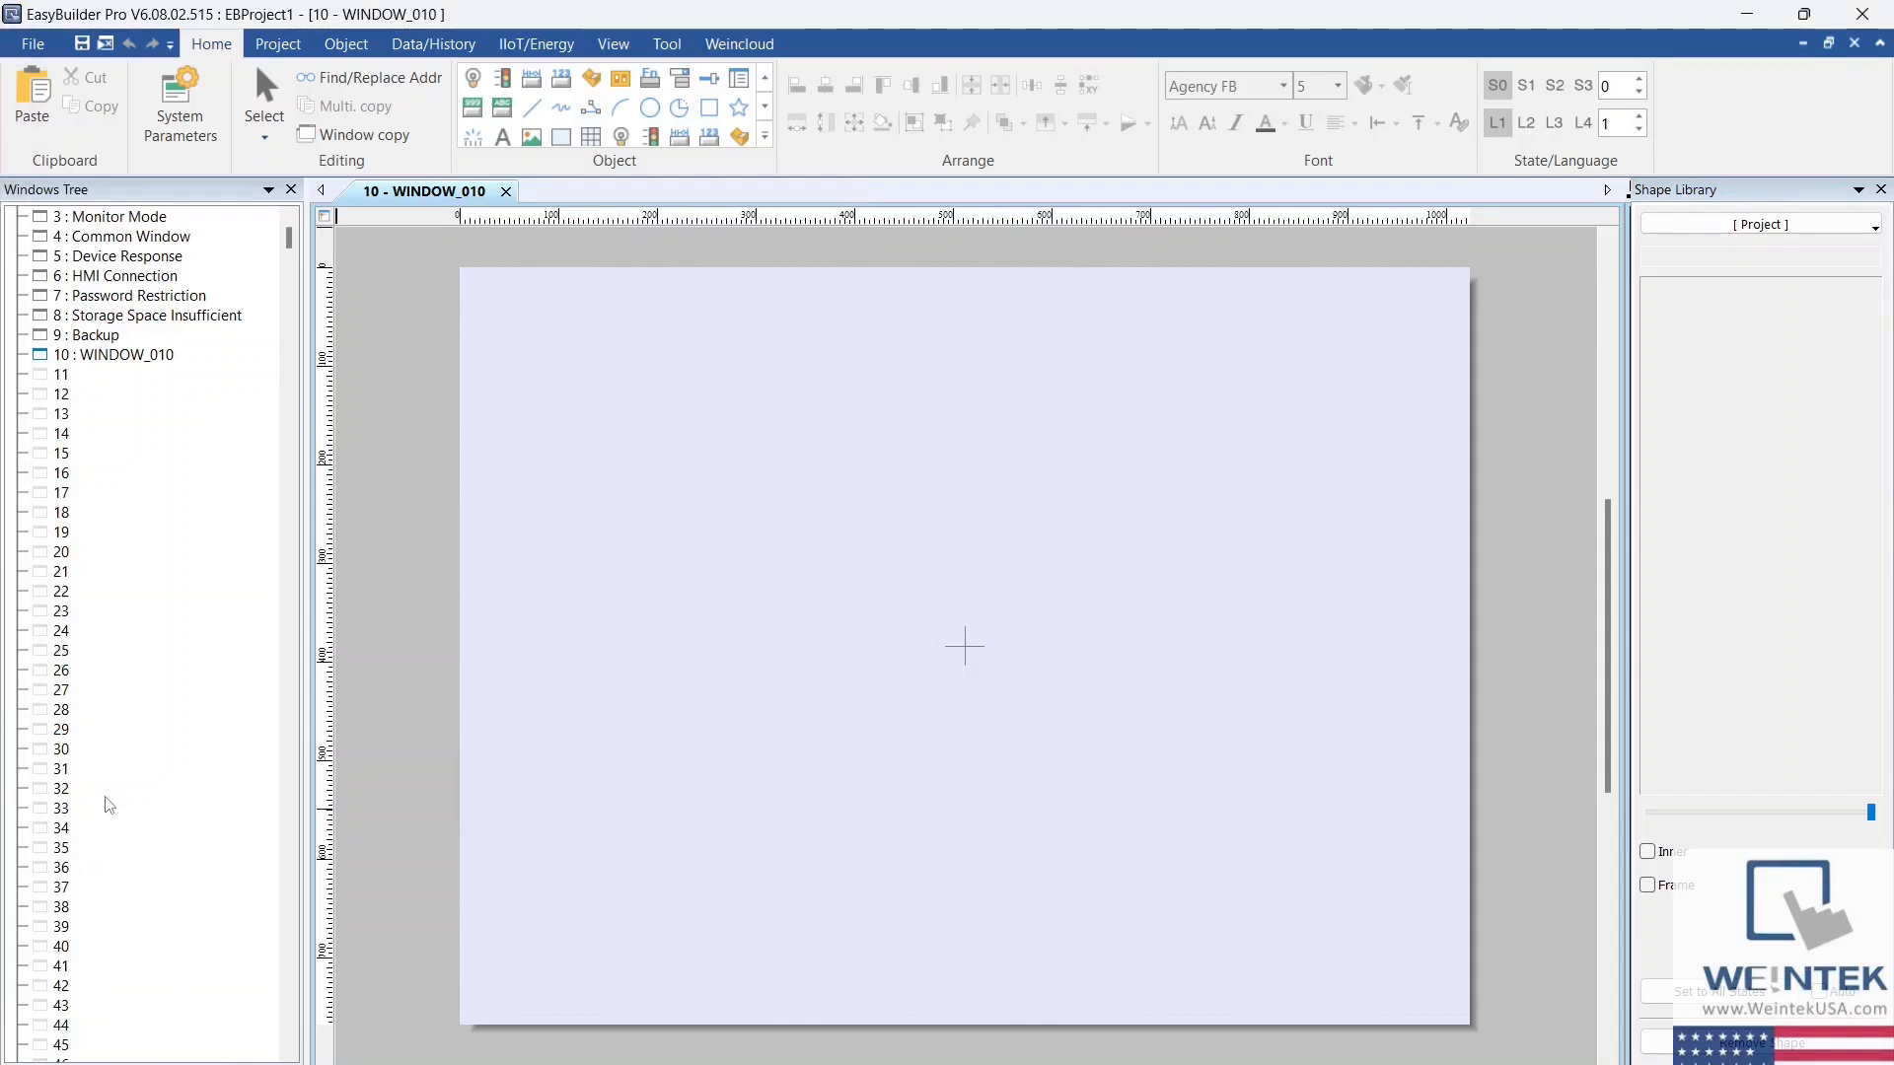
# Step: Examine the project's window list and the available Project, Object, Data/History, IIoT/Energy, View, Tool and Weincloud commands
pyautogui.scroll(-7, 108, 804)
pyautogui.scroll(-7, 109, 803)
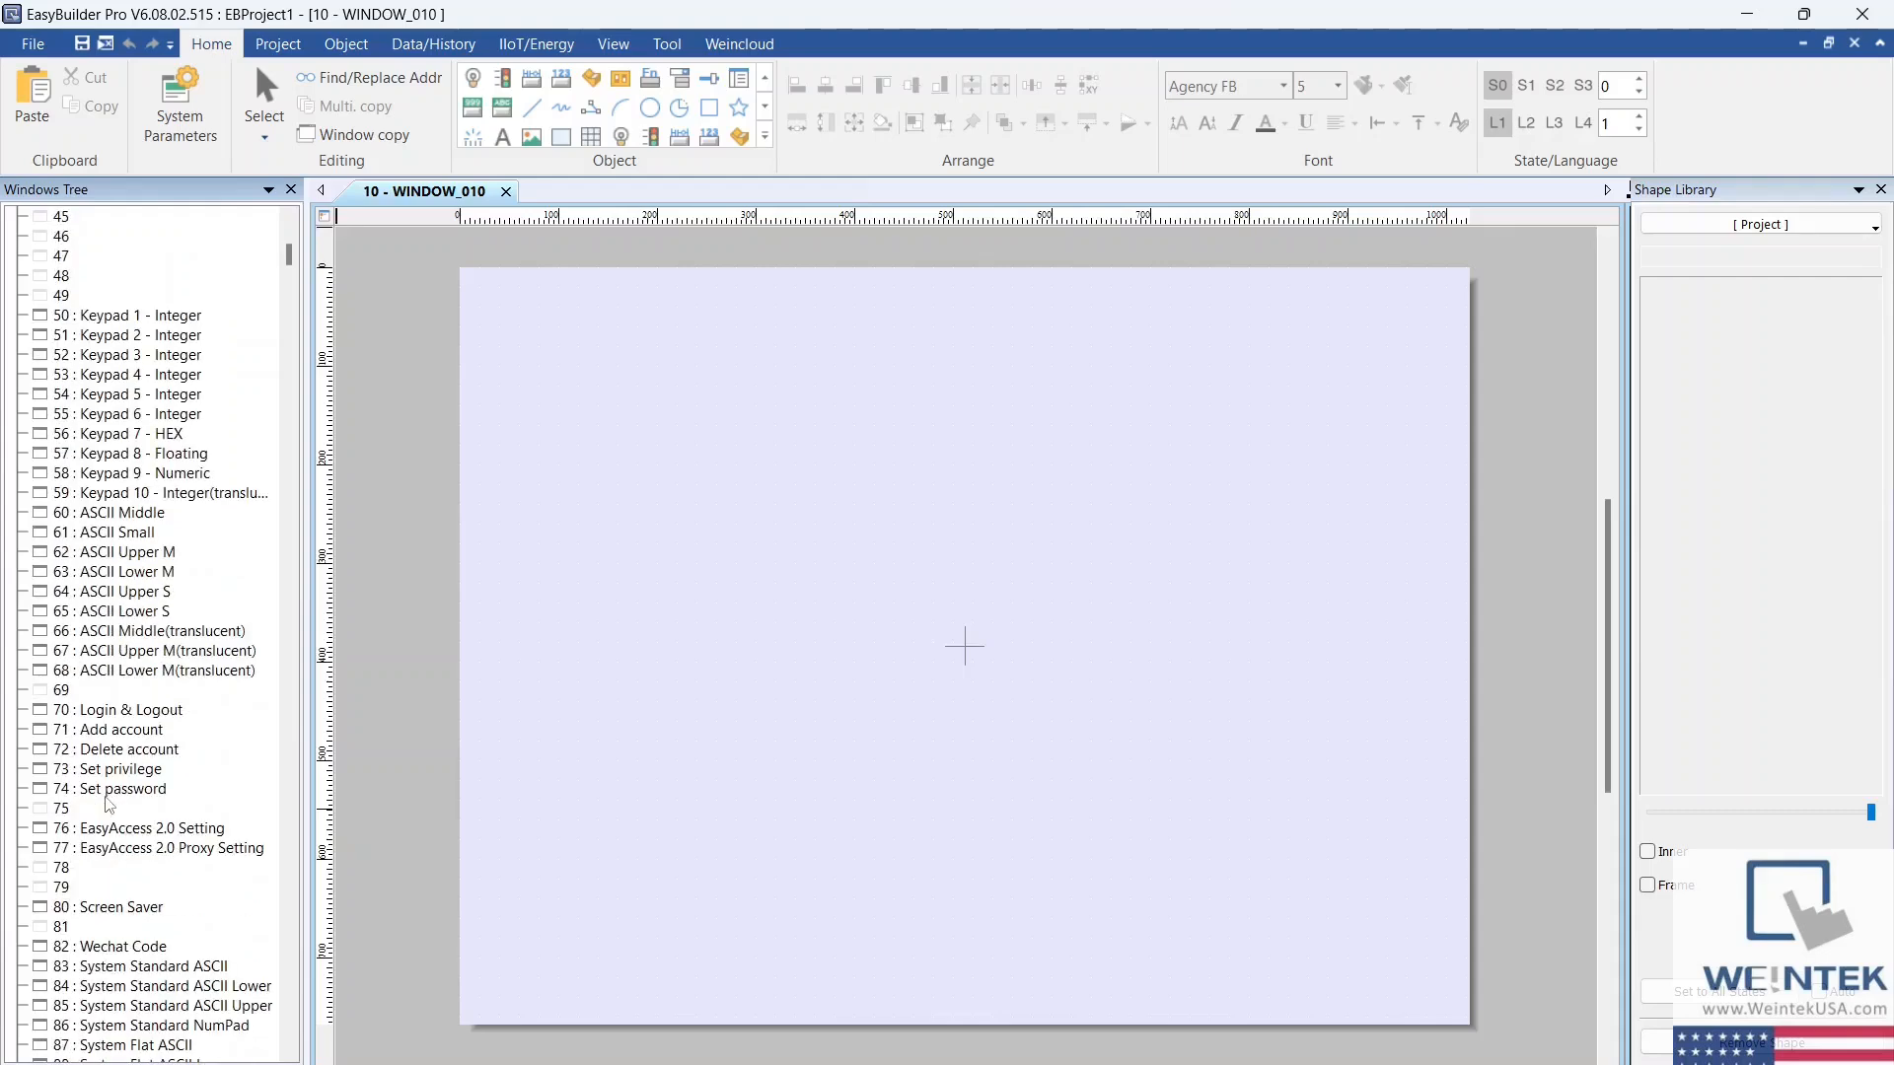
pyautogui.scroll(14, 108, 804)
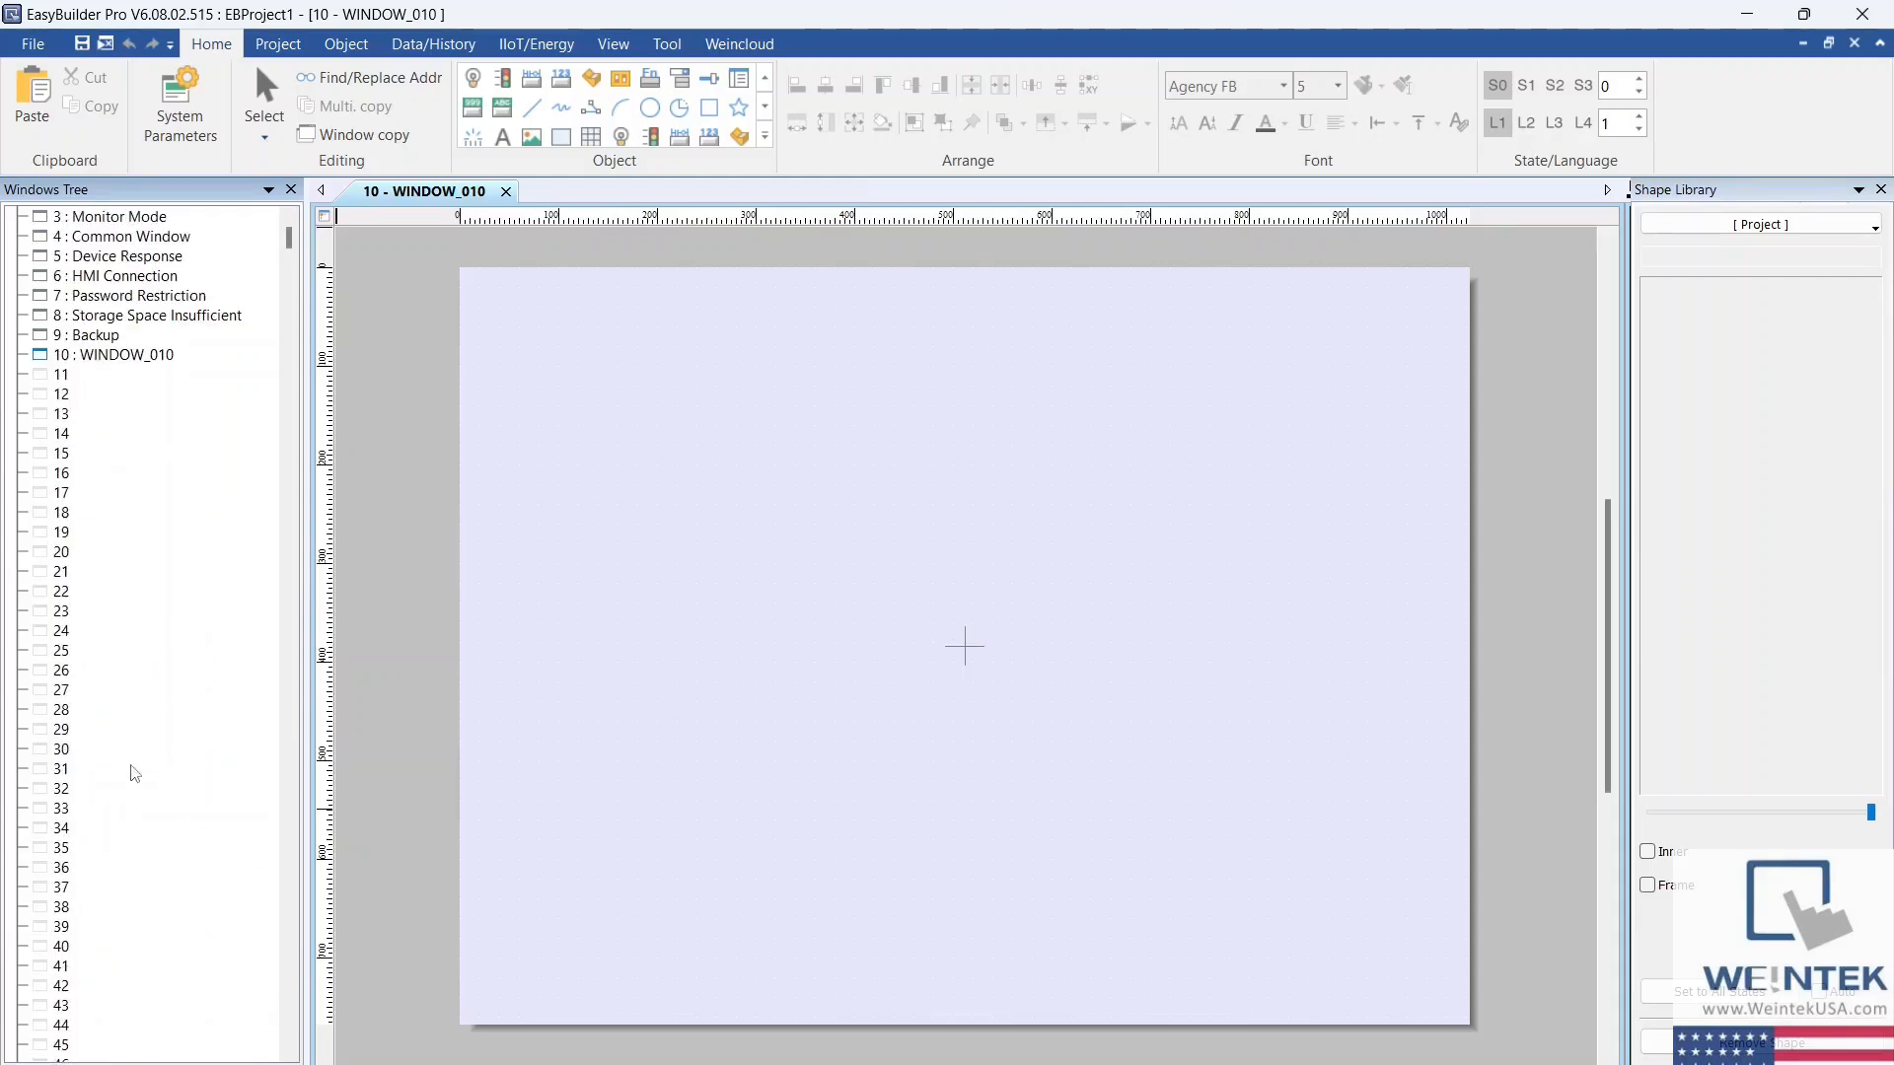
pyautogui.click(264, 50)
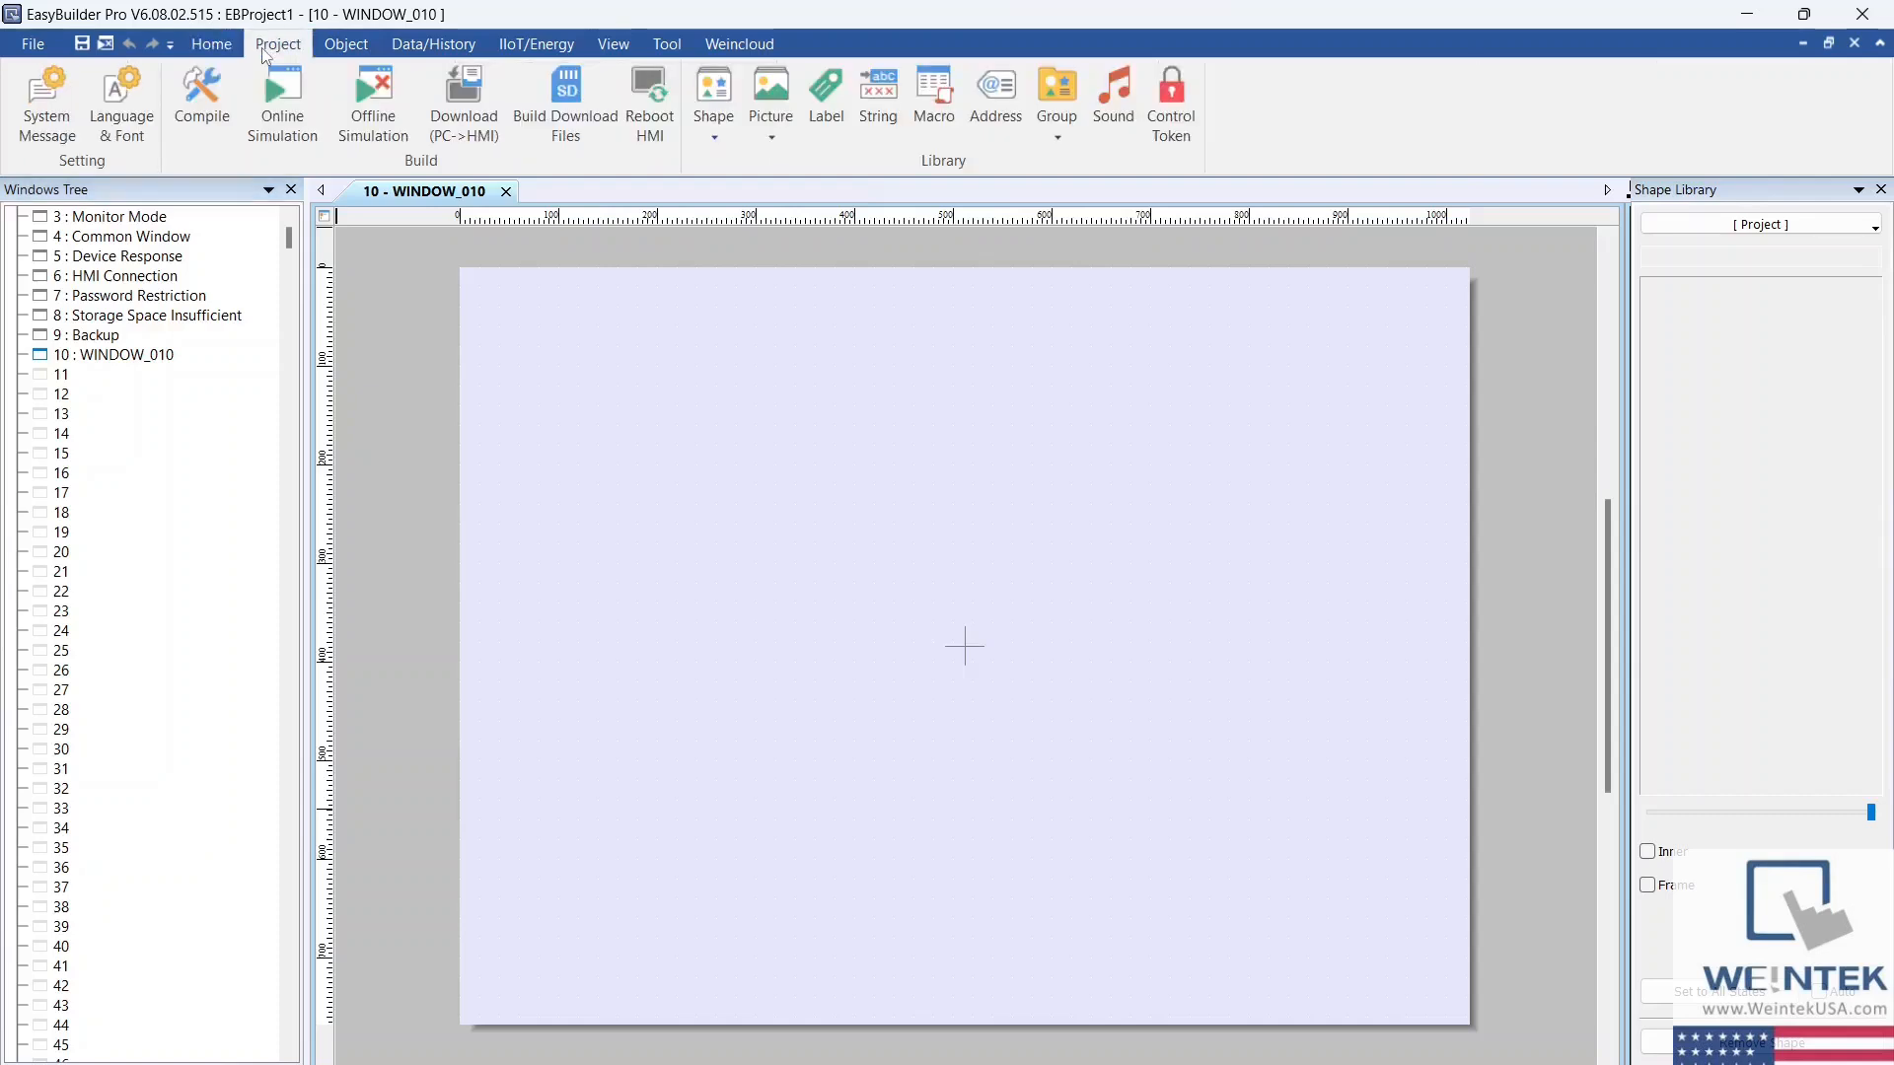
pyautogui.click(332, 49)
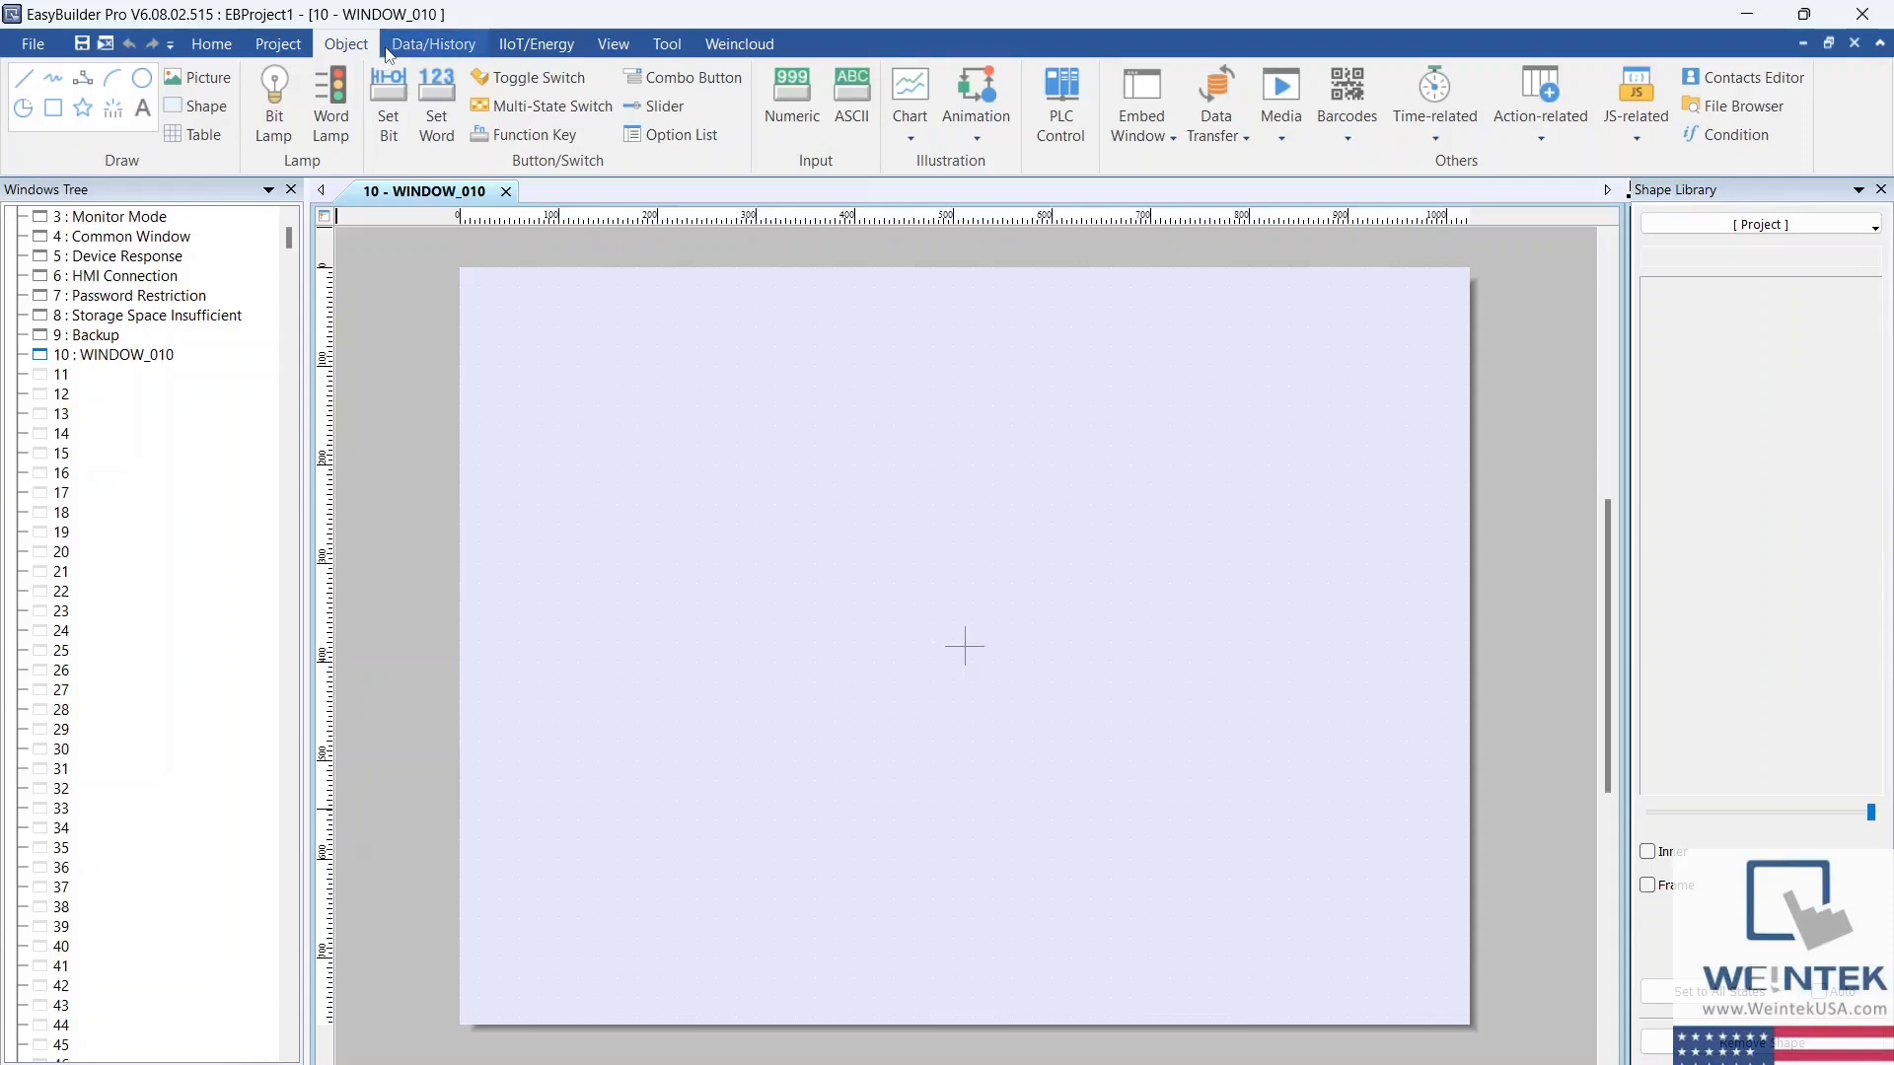
pyautogui.click(434, 48)
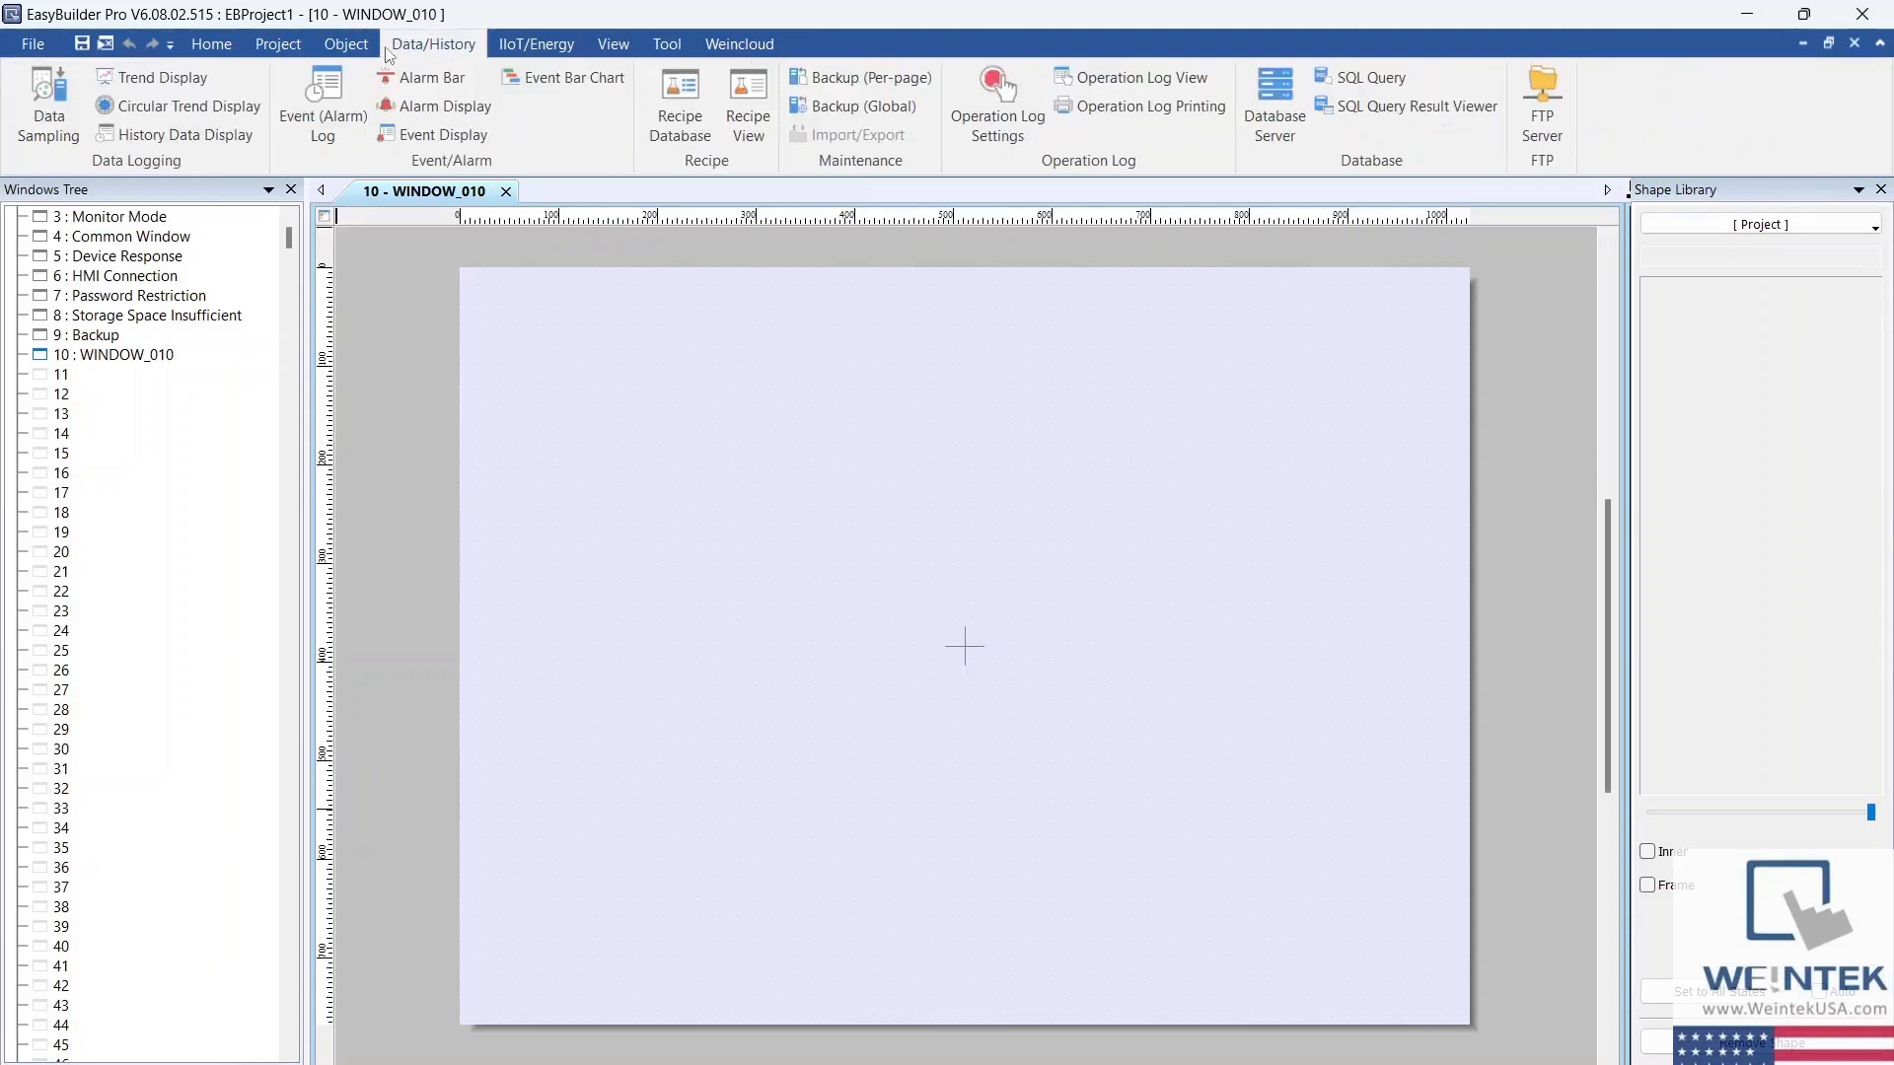
pyautogui.click(500, 49)
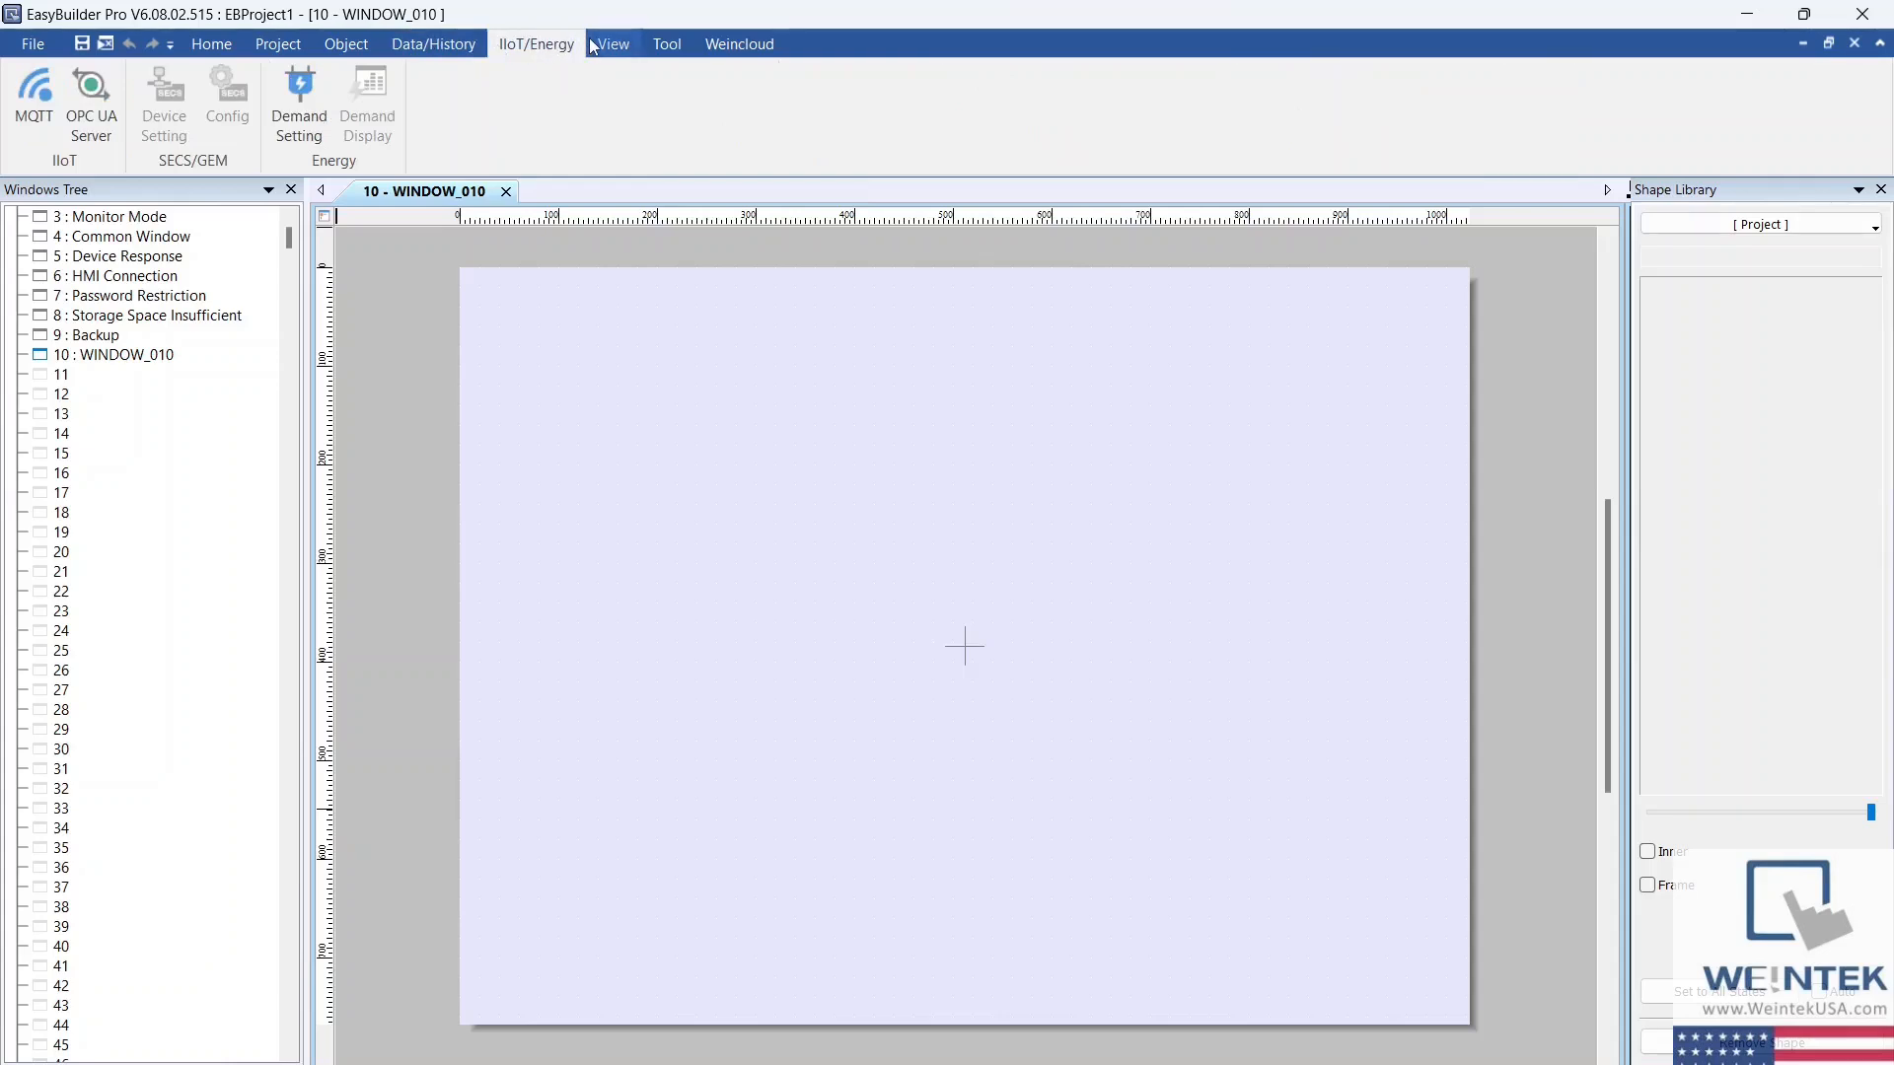
pyautogui.click(592, 46)
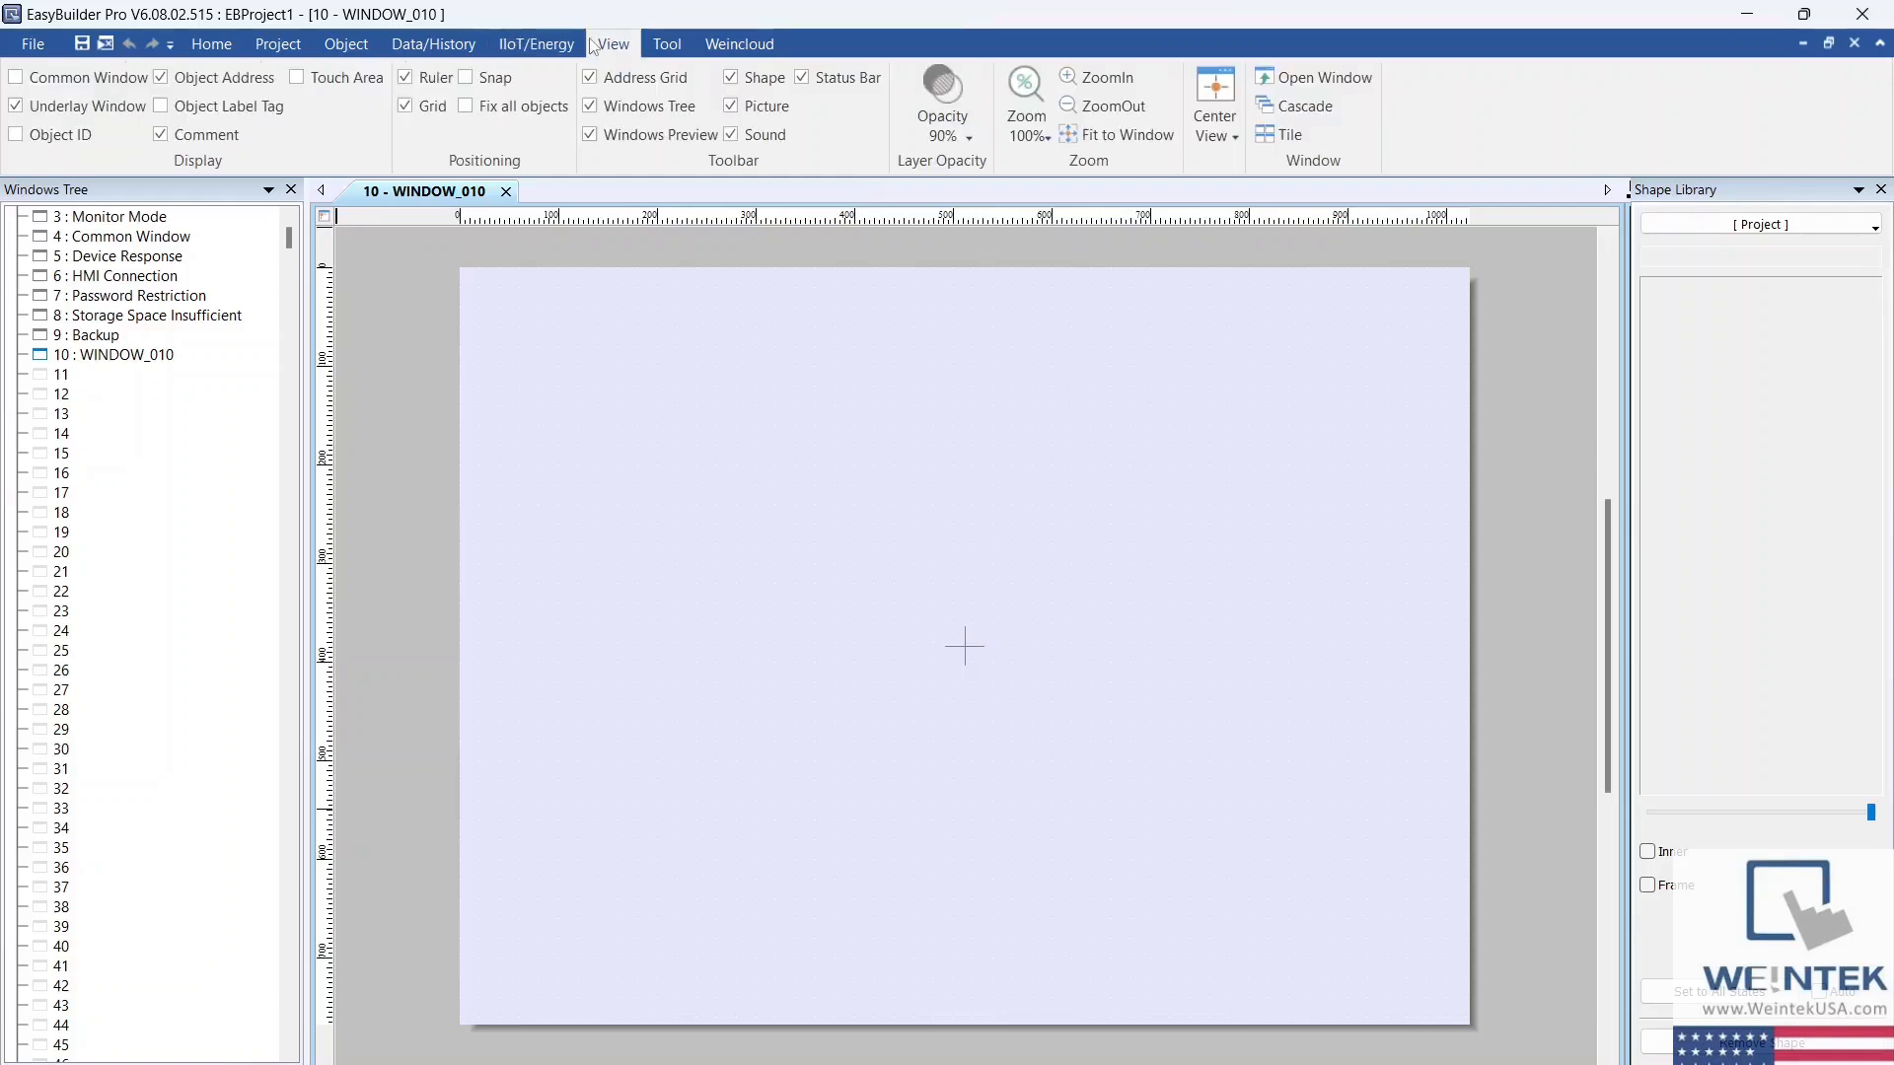
pyautogui.click(653, 46)
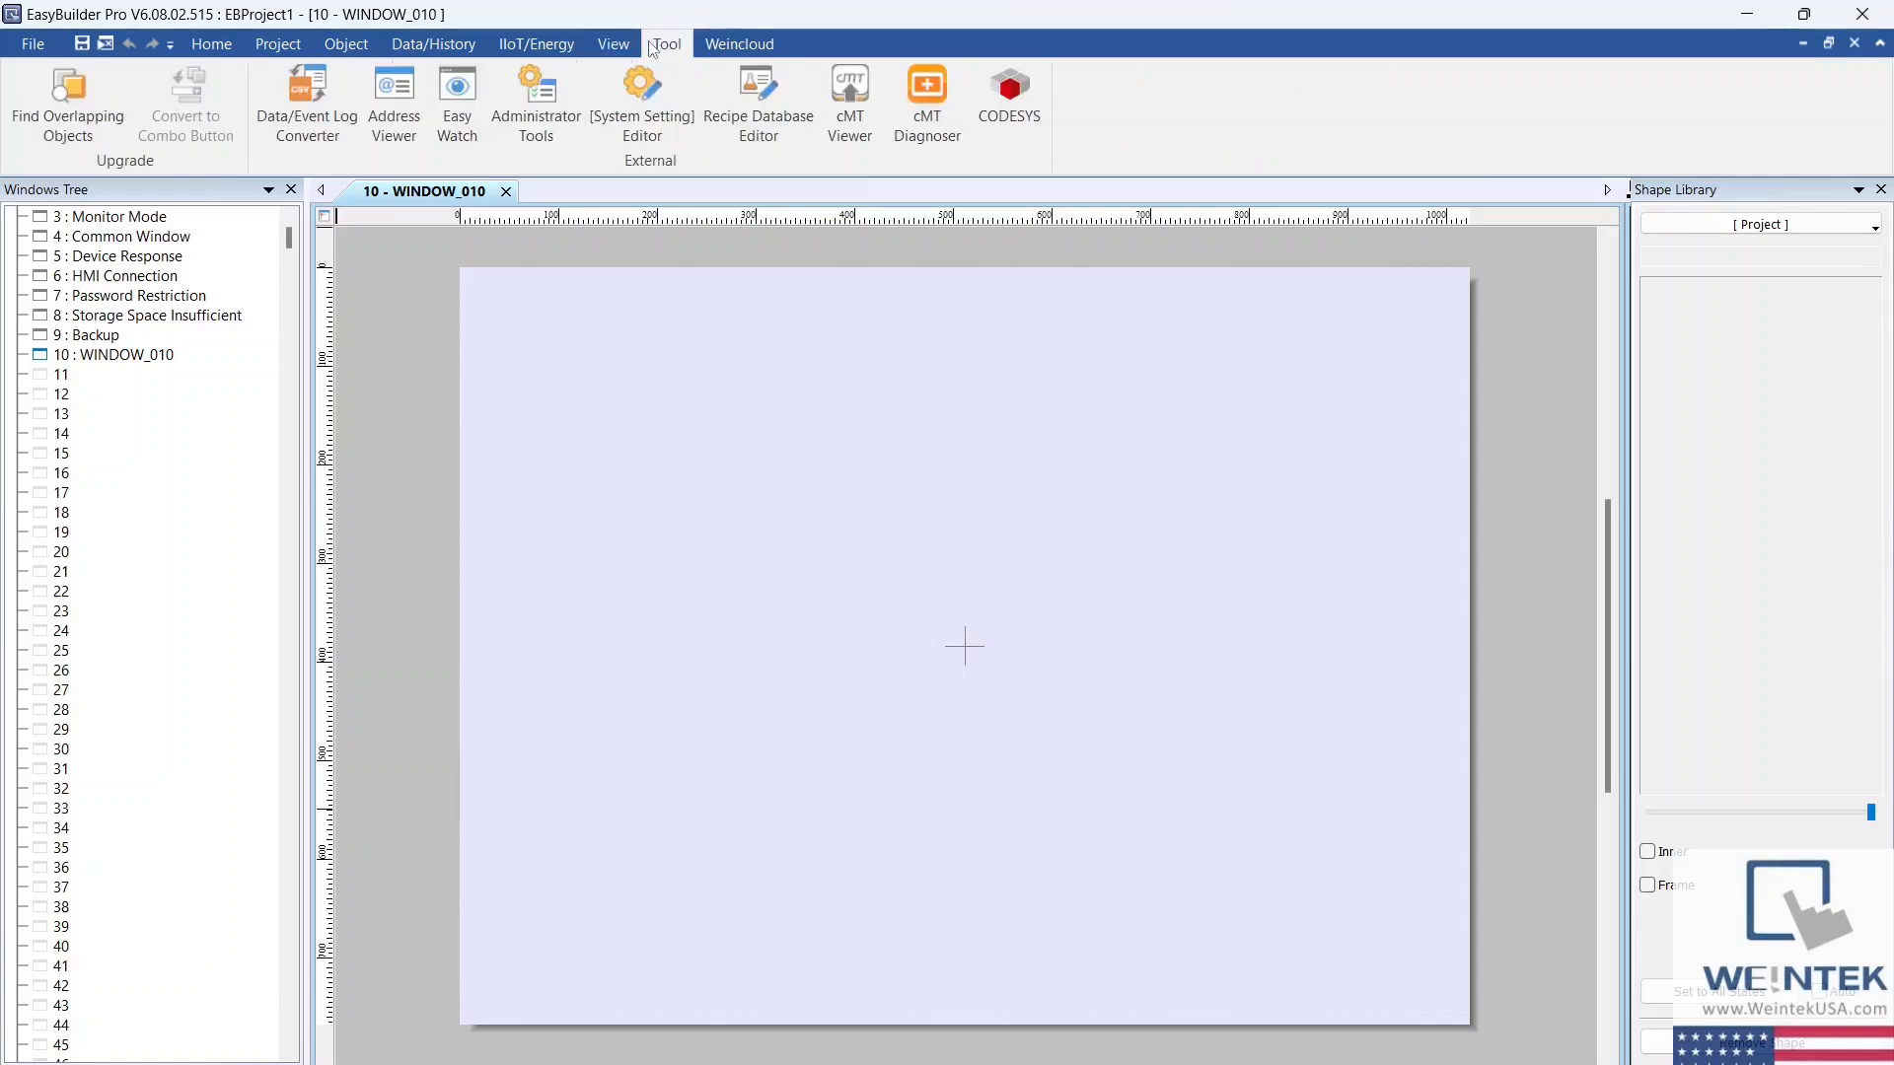
pyautogui.click(709, 49)
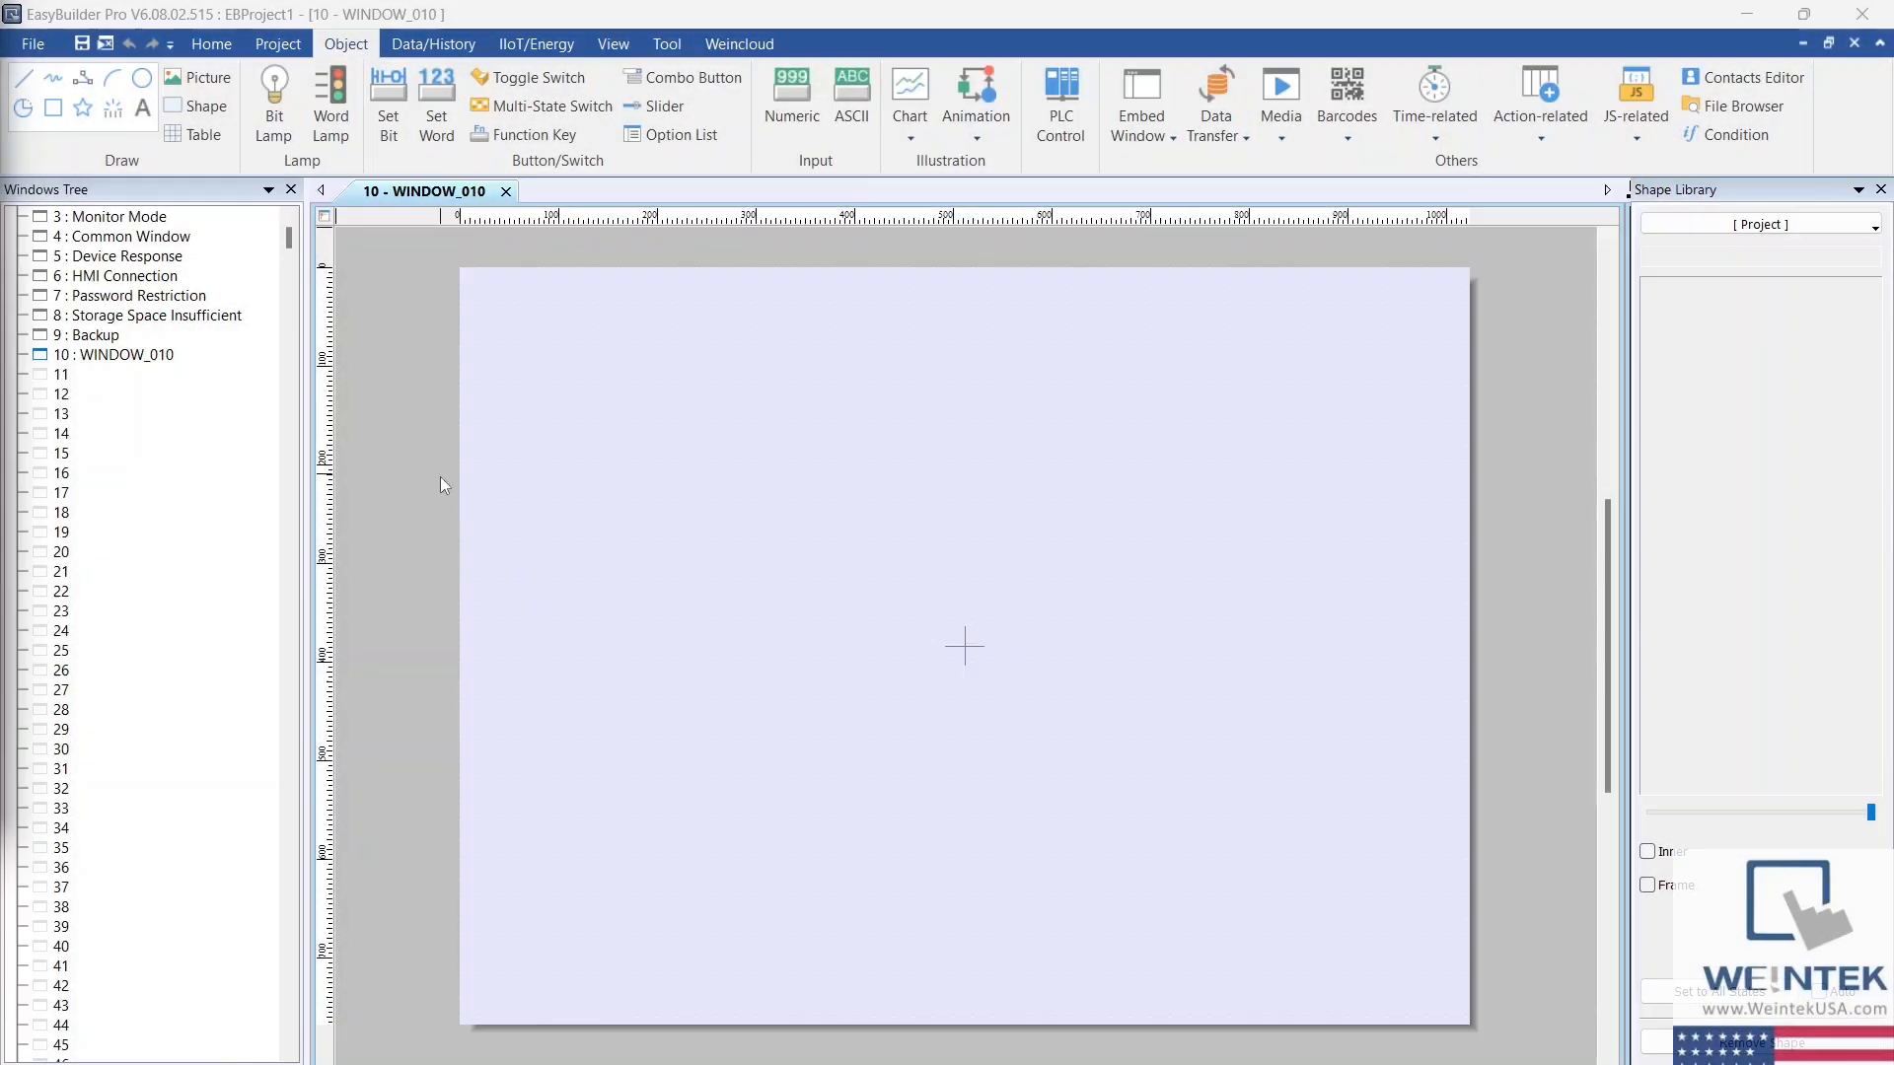
# Step: Create a toggle switch object that reads and writes the Rockwell EtherNet/IP (CompactLogix) tag Program:MainProgram.Start
pyautogui.click(586, 78)
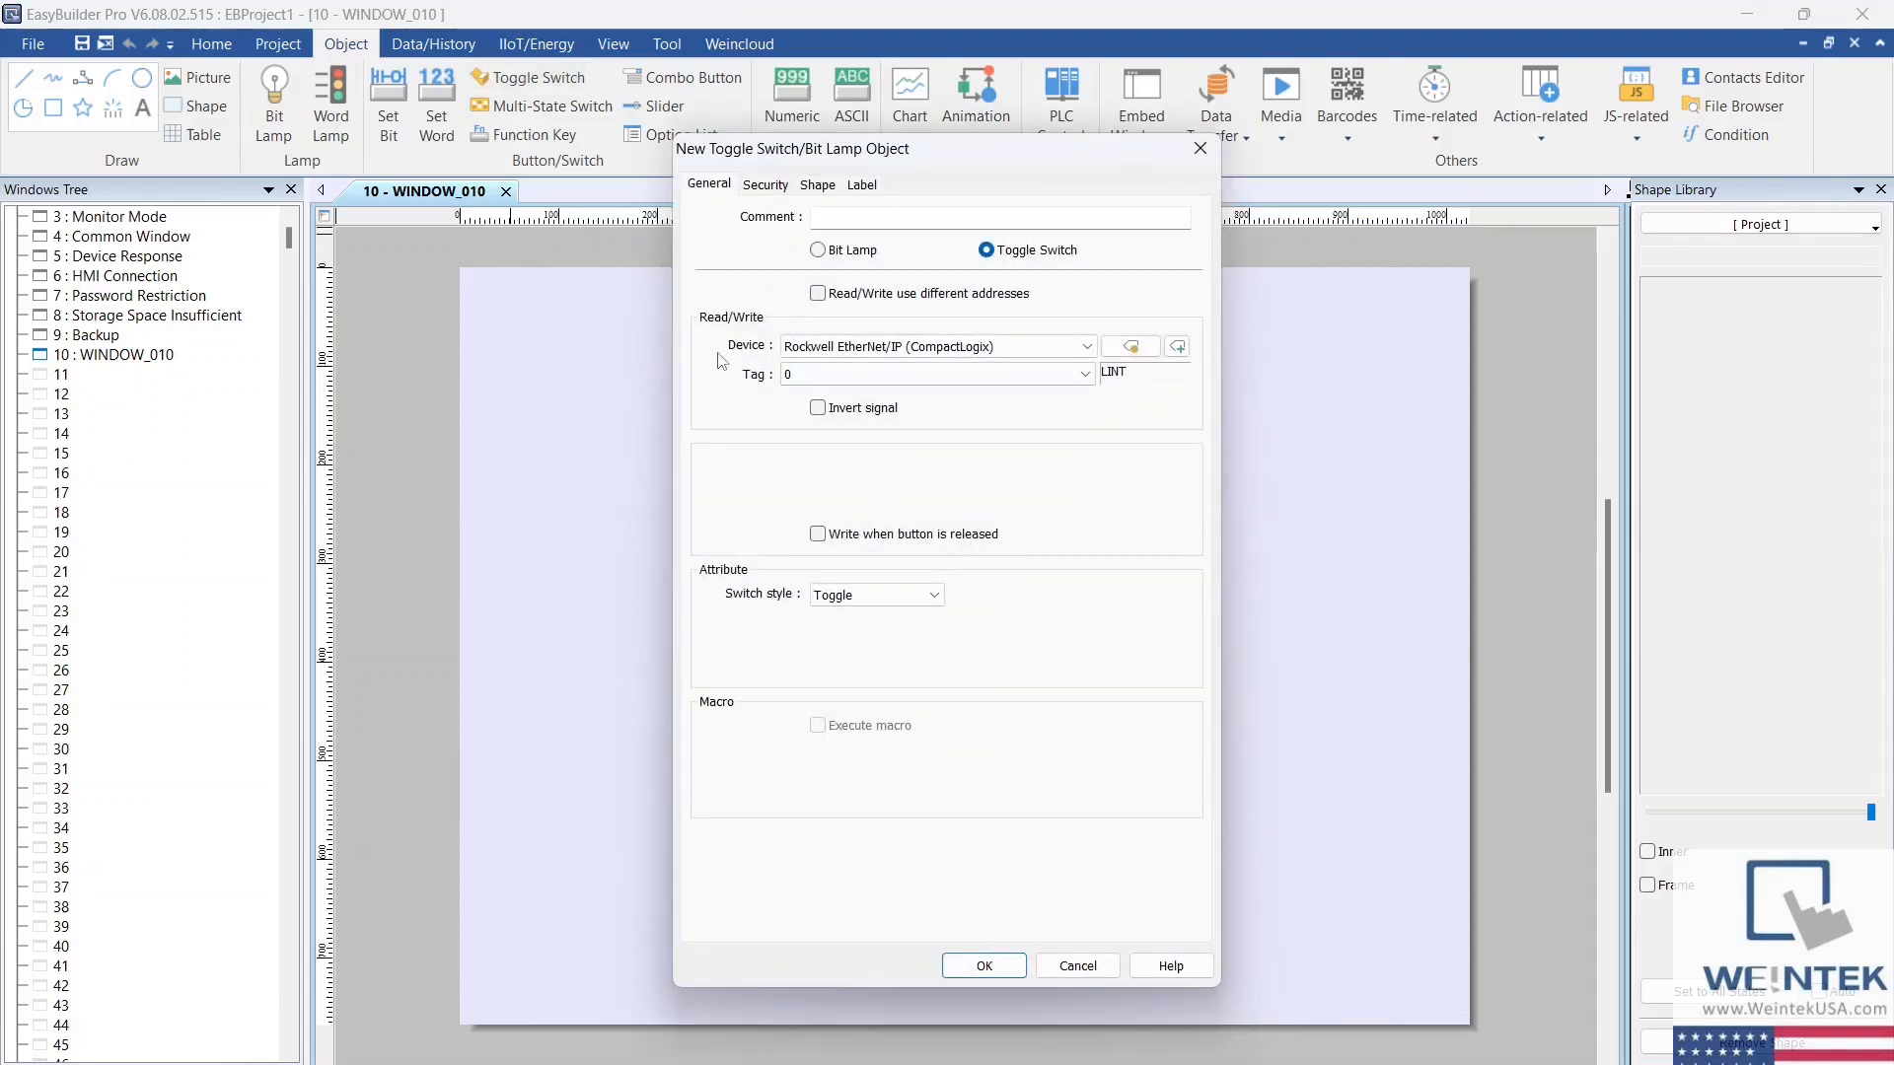
pyautogui.click(1034, 345)
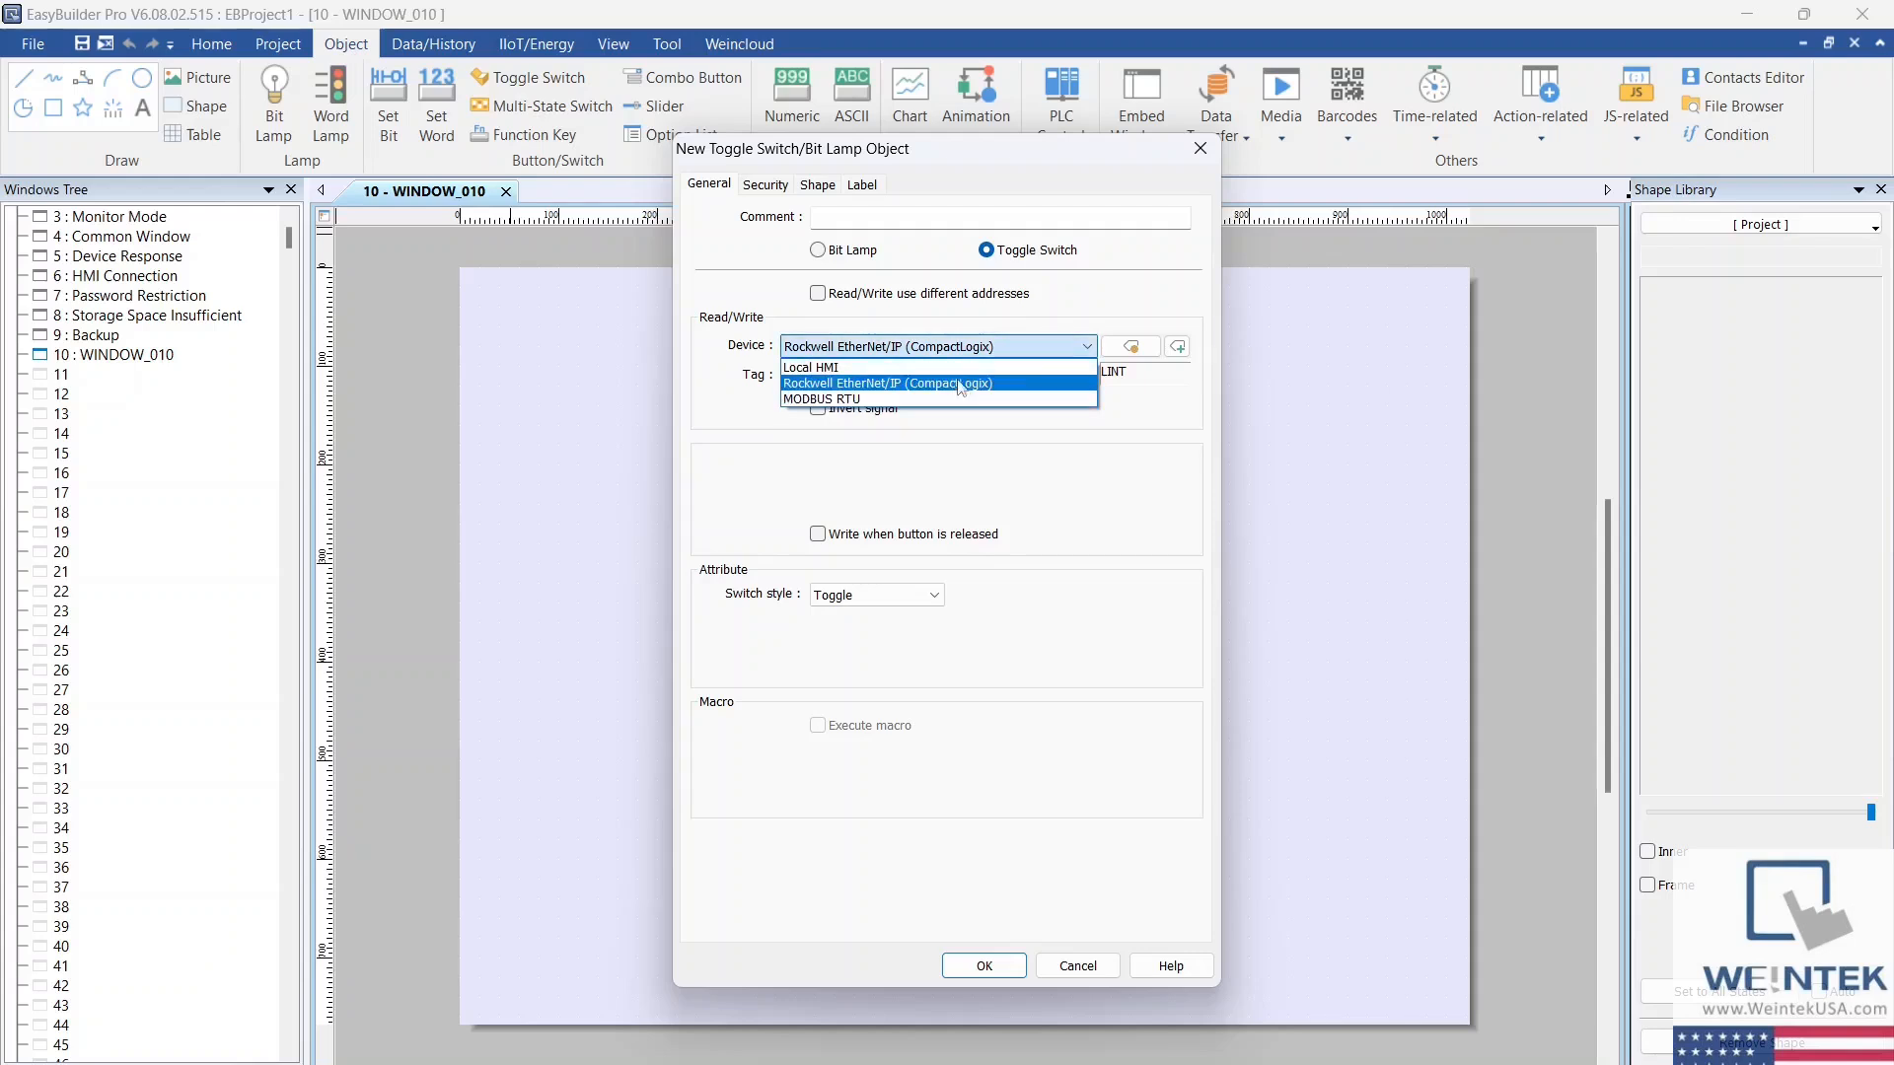
pyautogui.click(1012, 384)
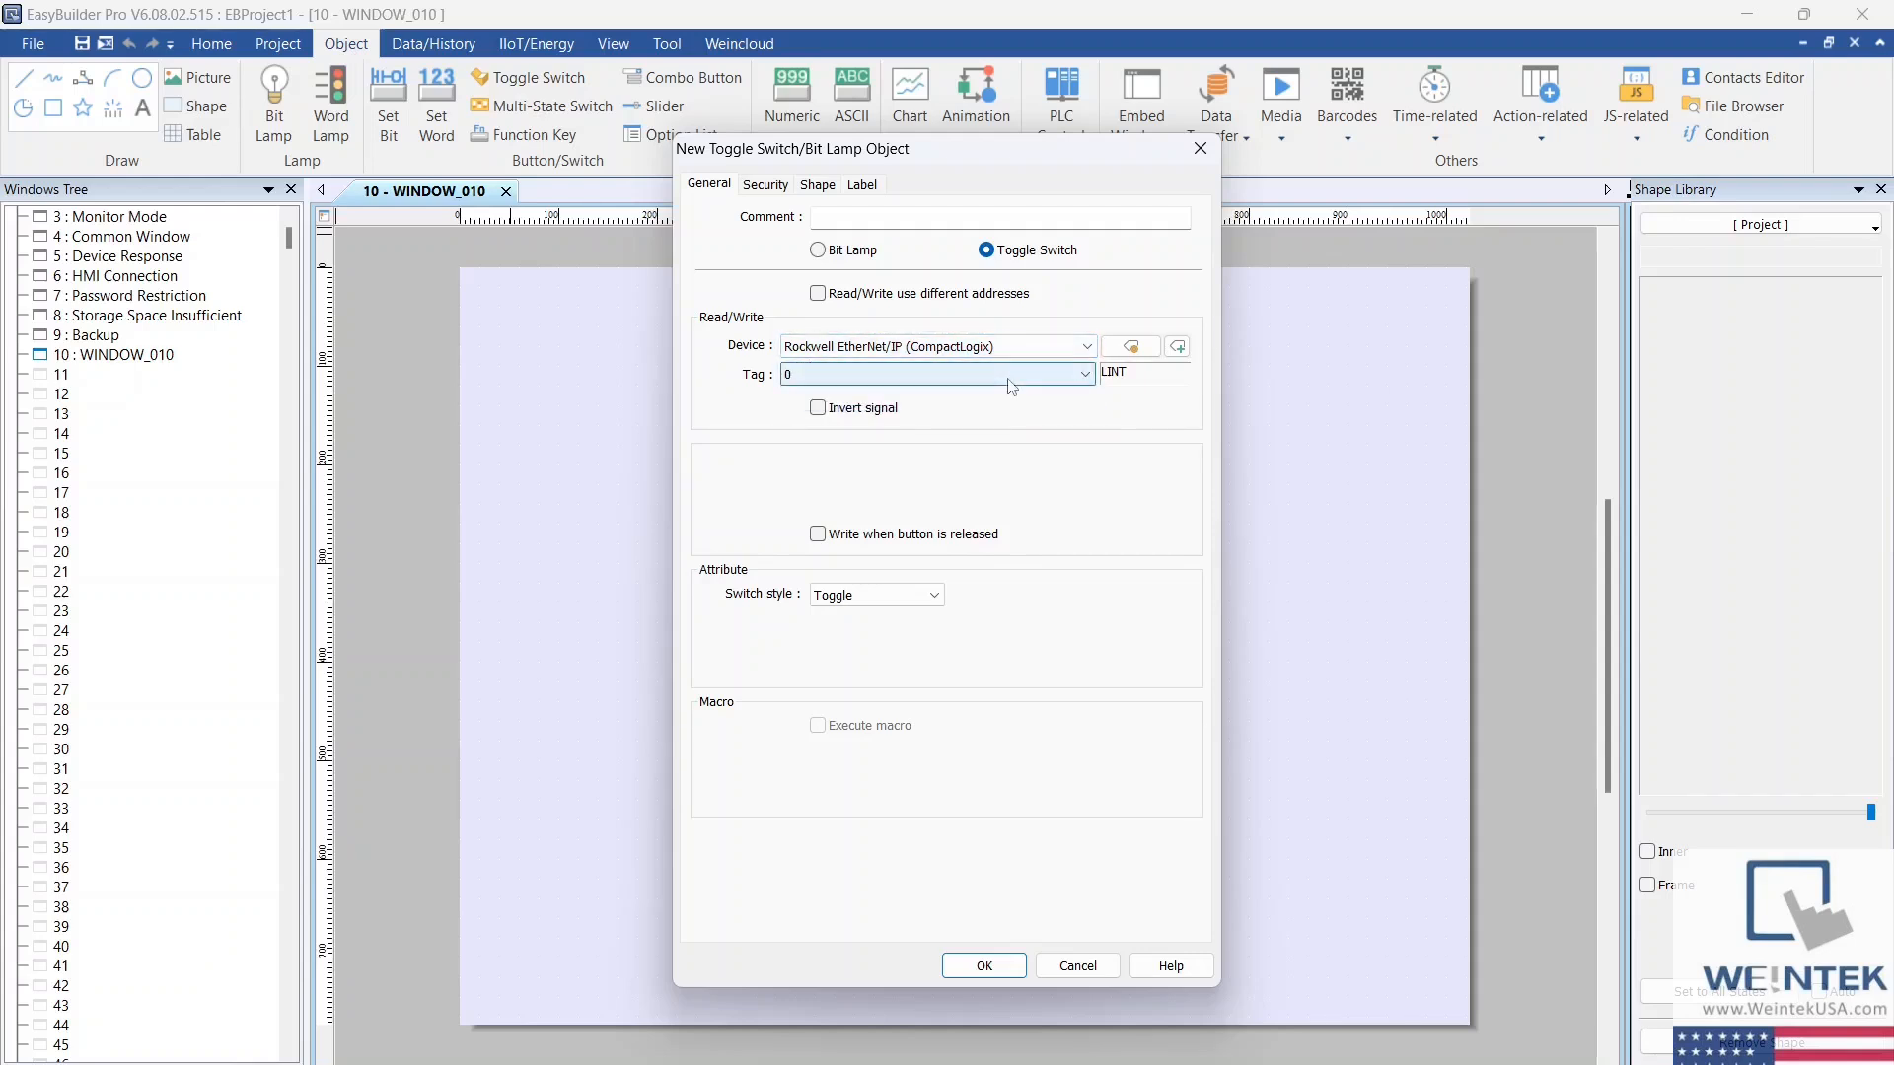
pyautogui.click(1086, 375)
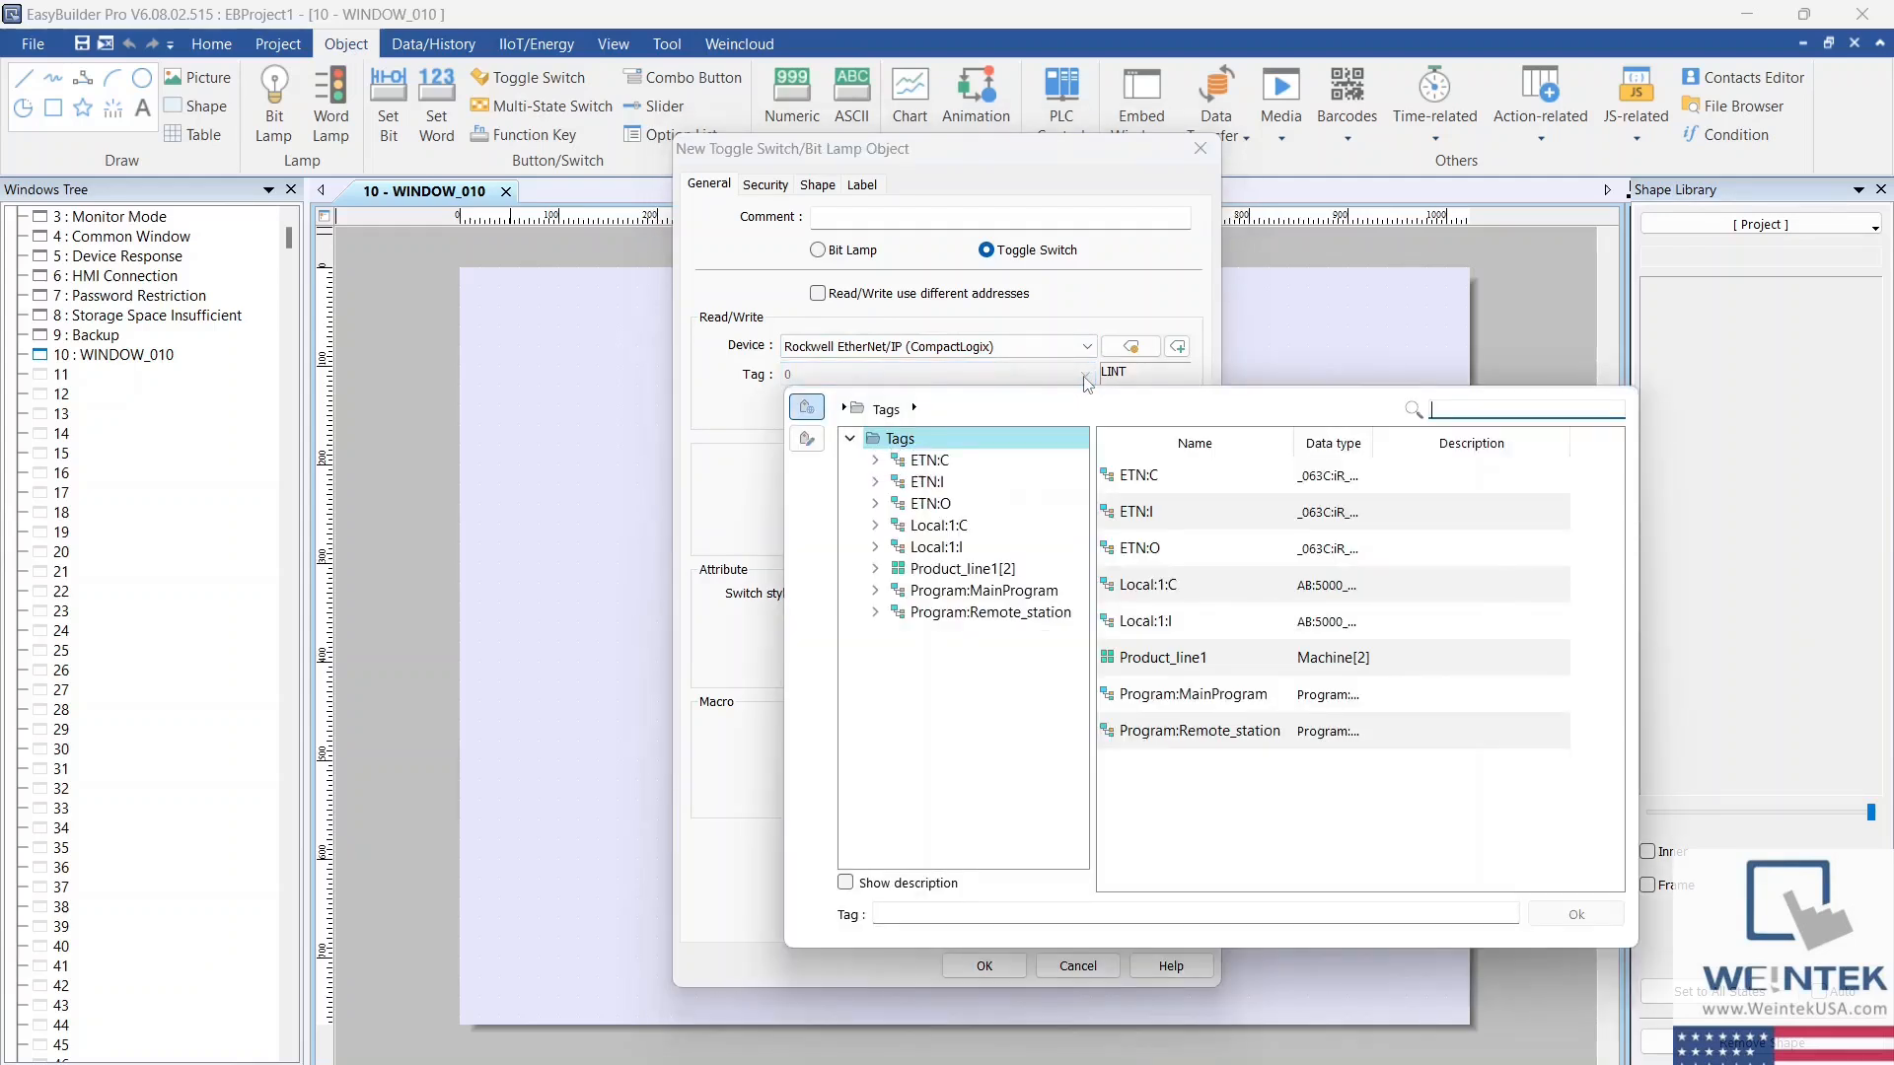
pyautogui.doubleClick(1026, 599)
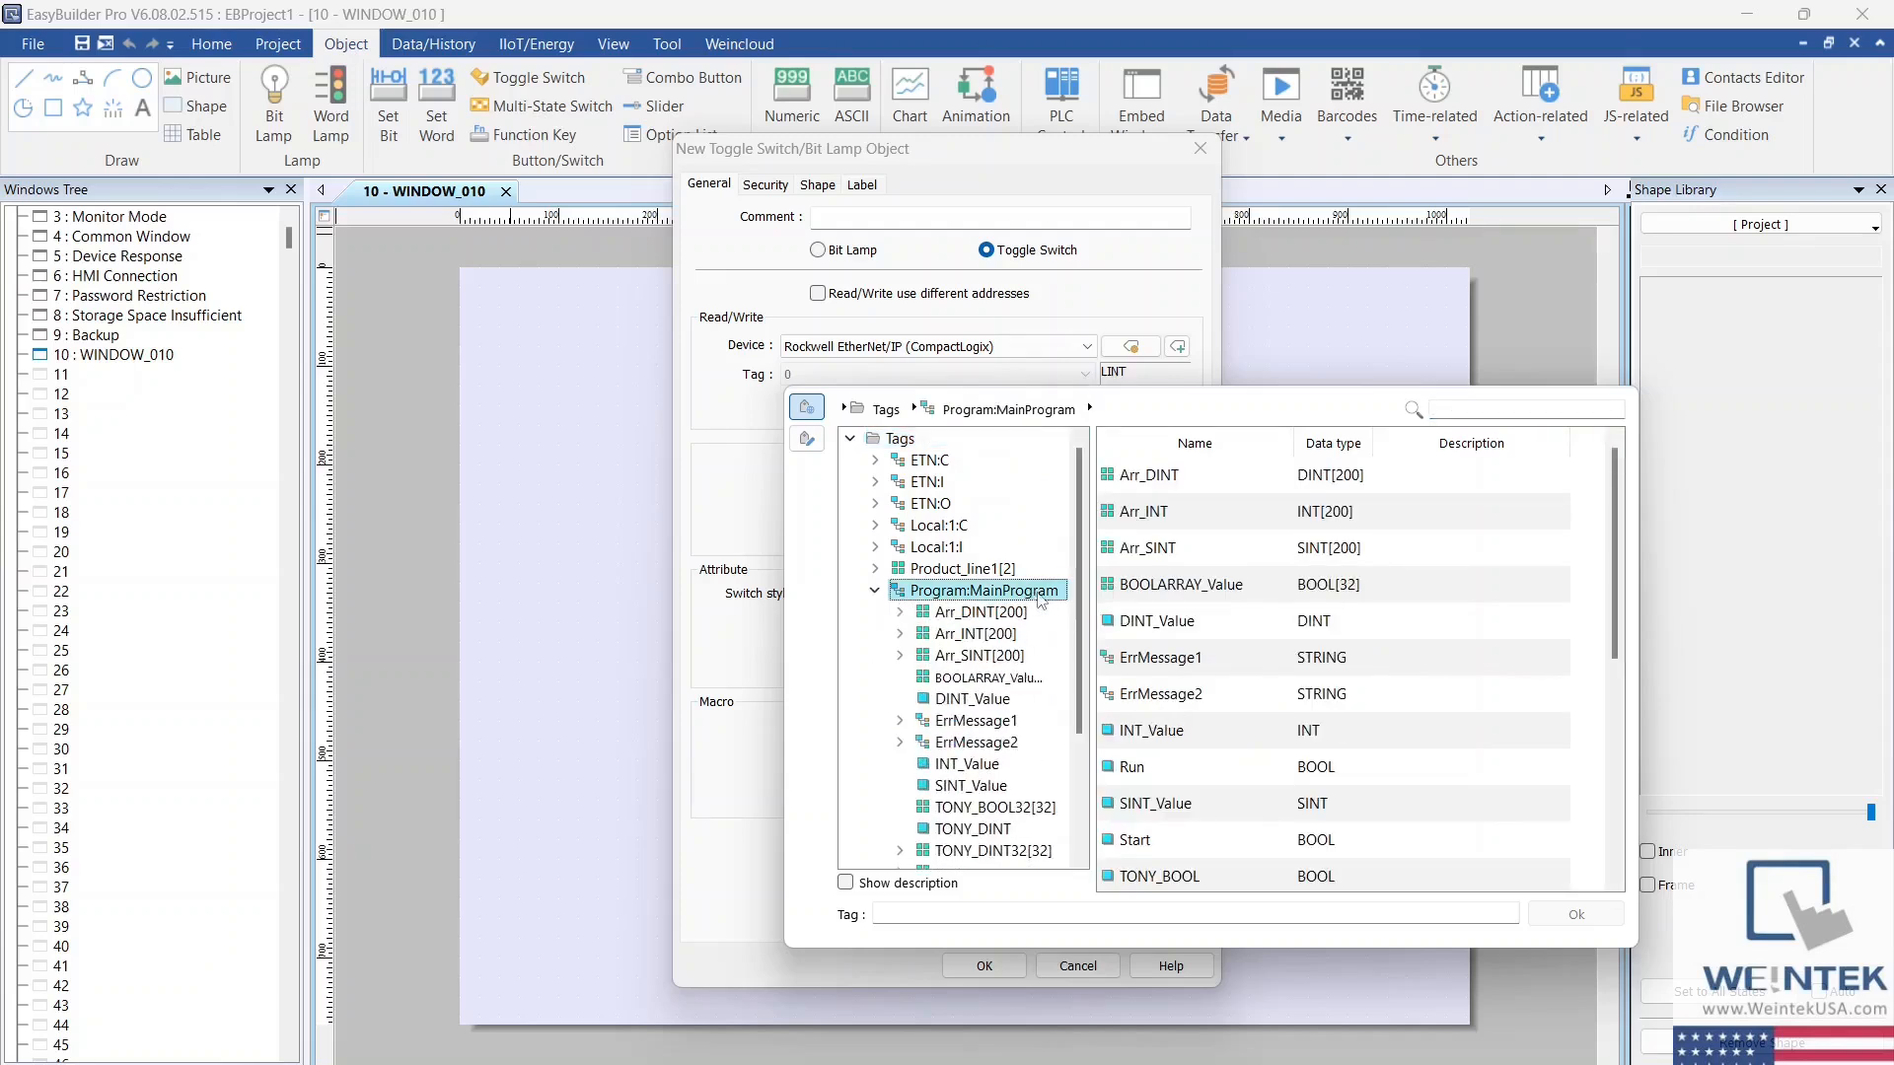
pyautogui.doubleClick(1135, 840)
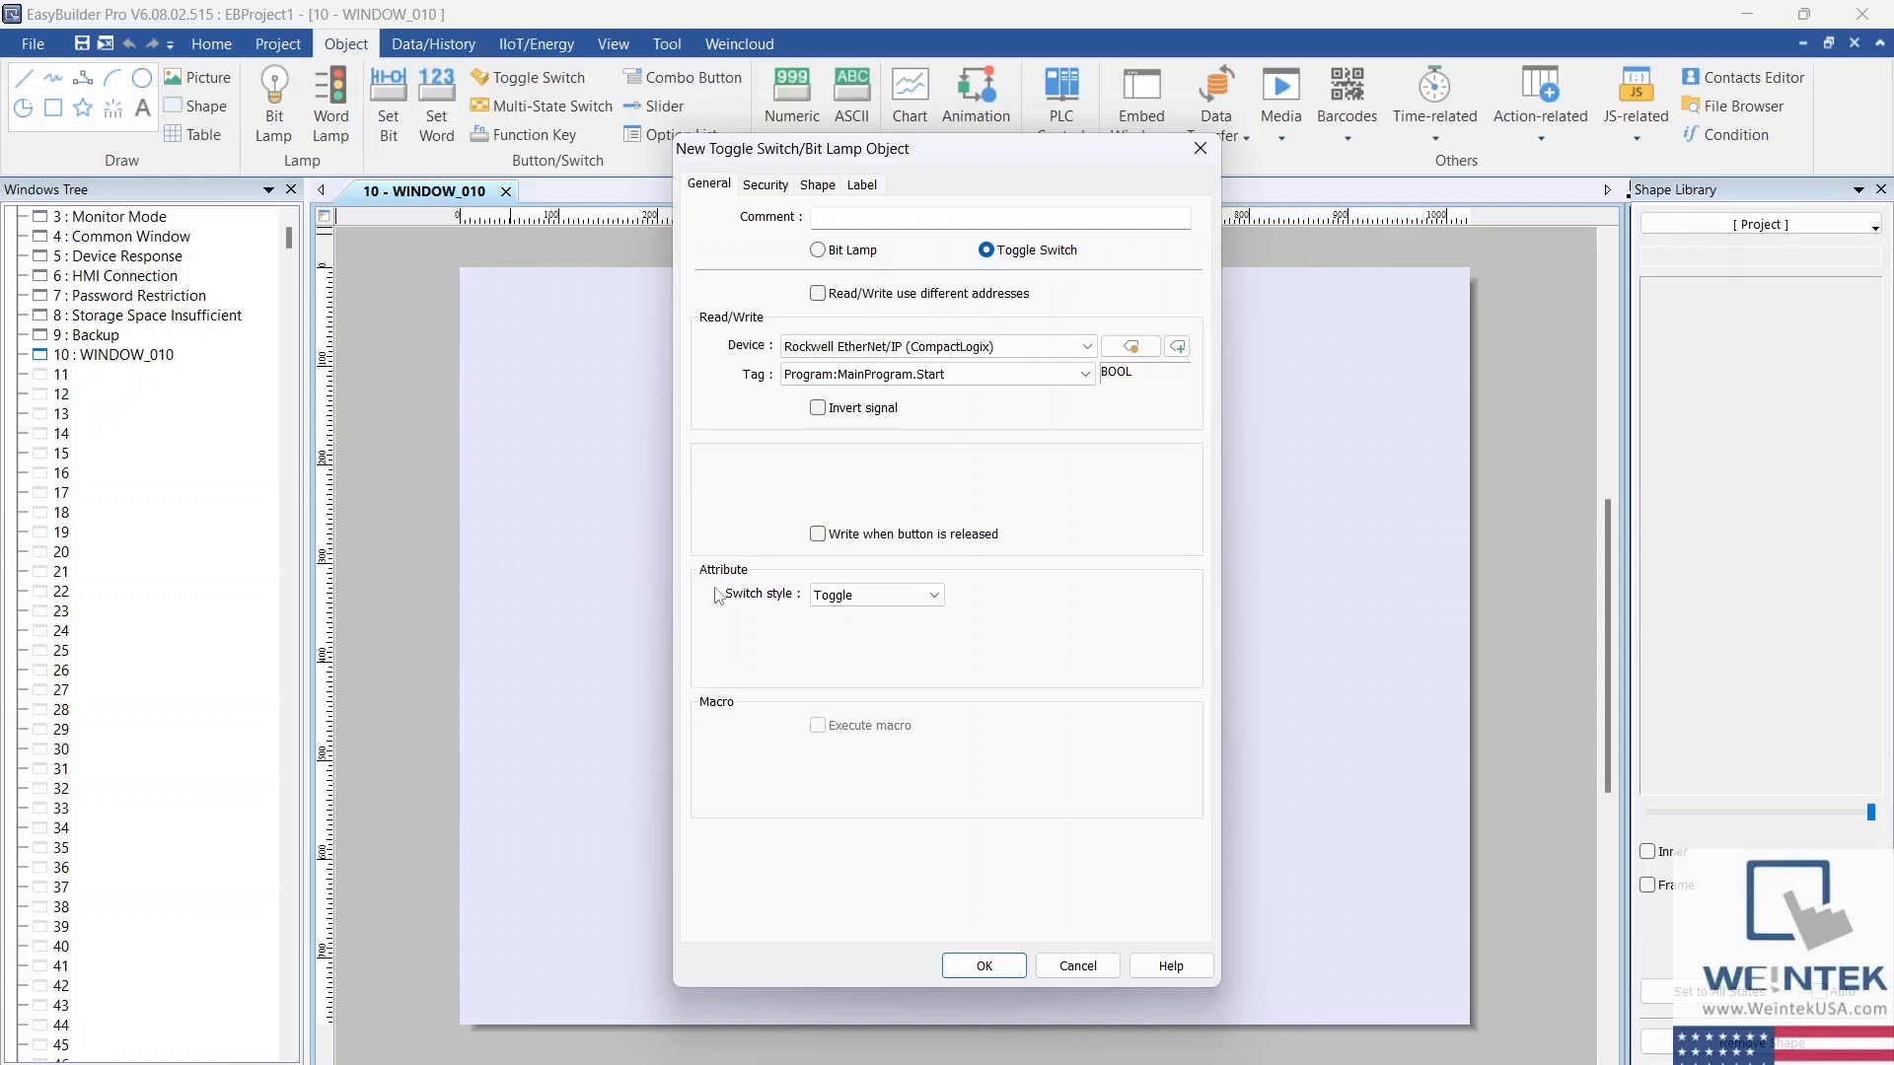
# Step: Keep Toggle as the switch style and place the switch near the upper middle of WINDOW_010
pyautogui.click(934, 596)
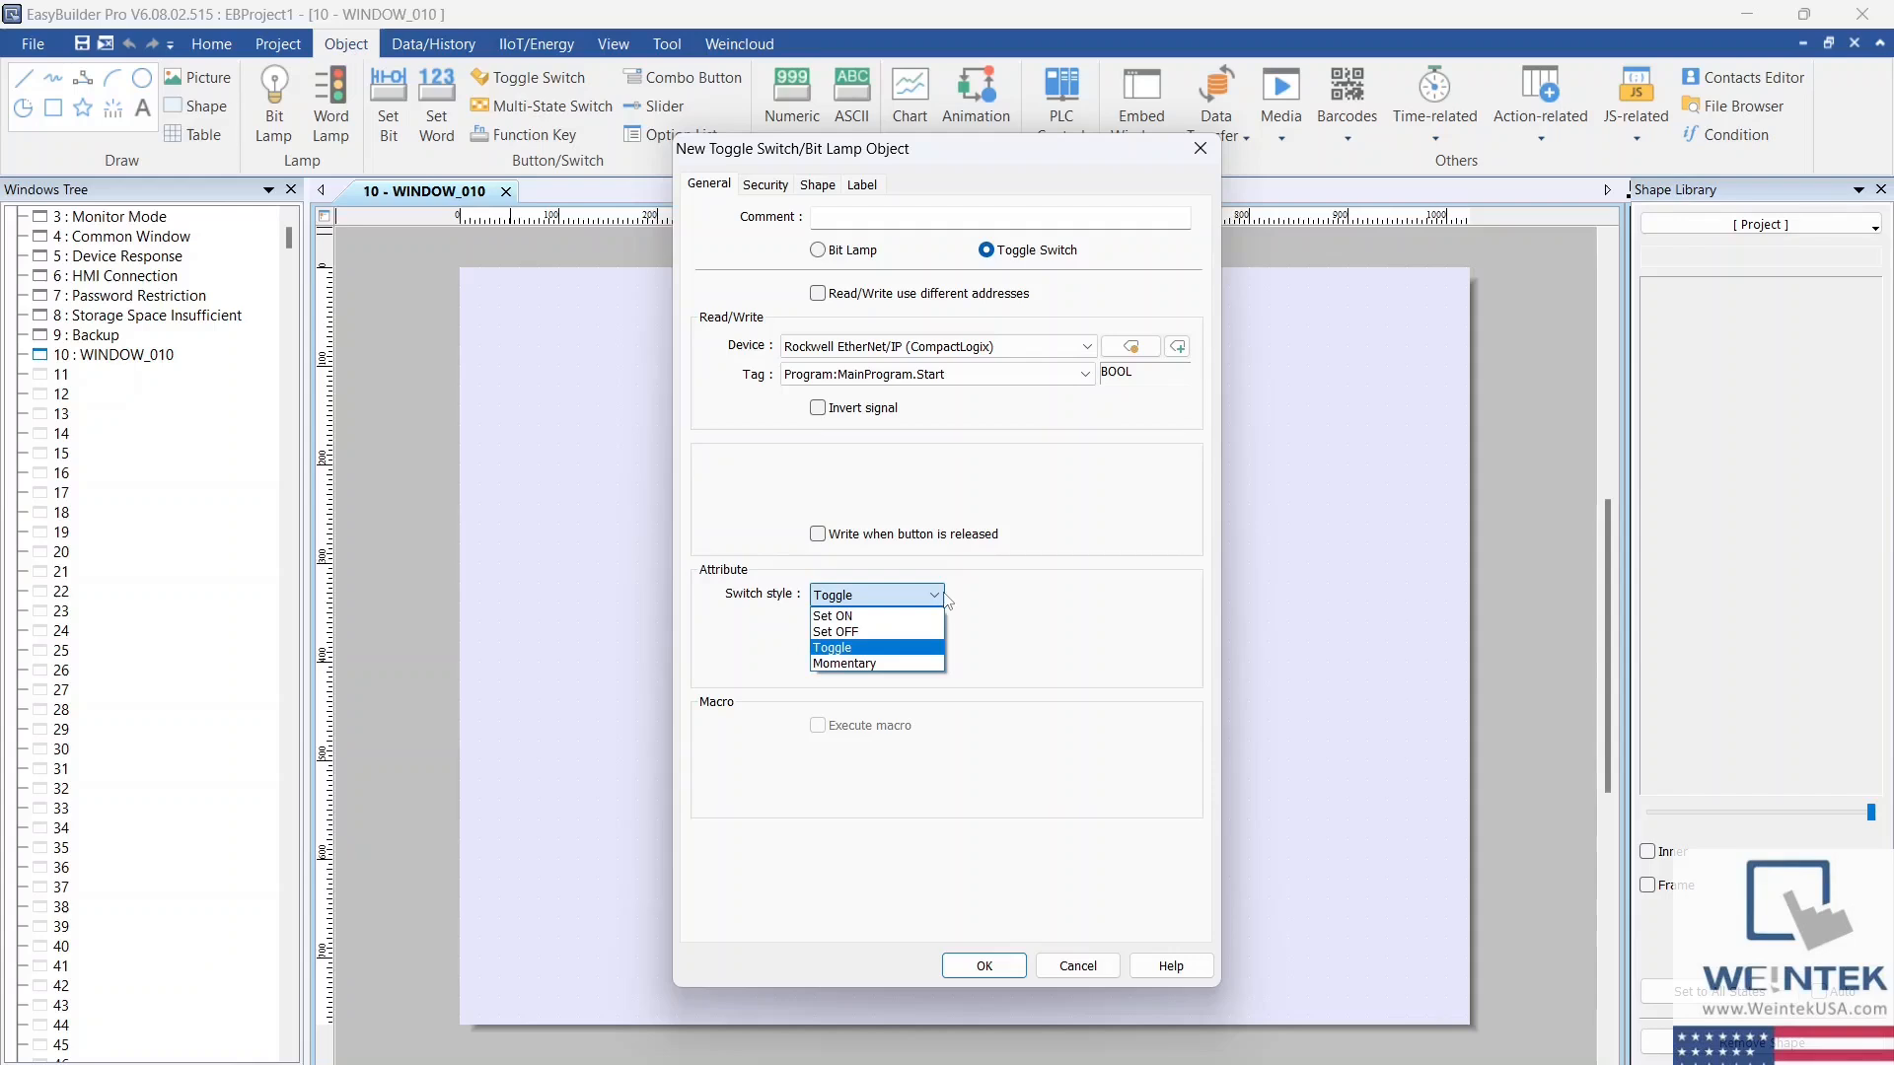
pyautogui.click(925, 649)
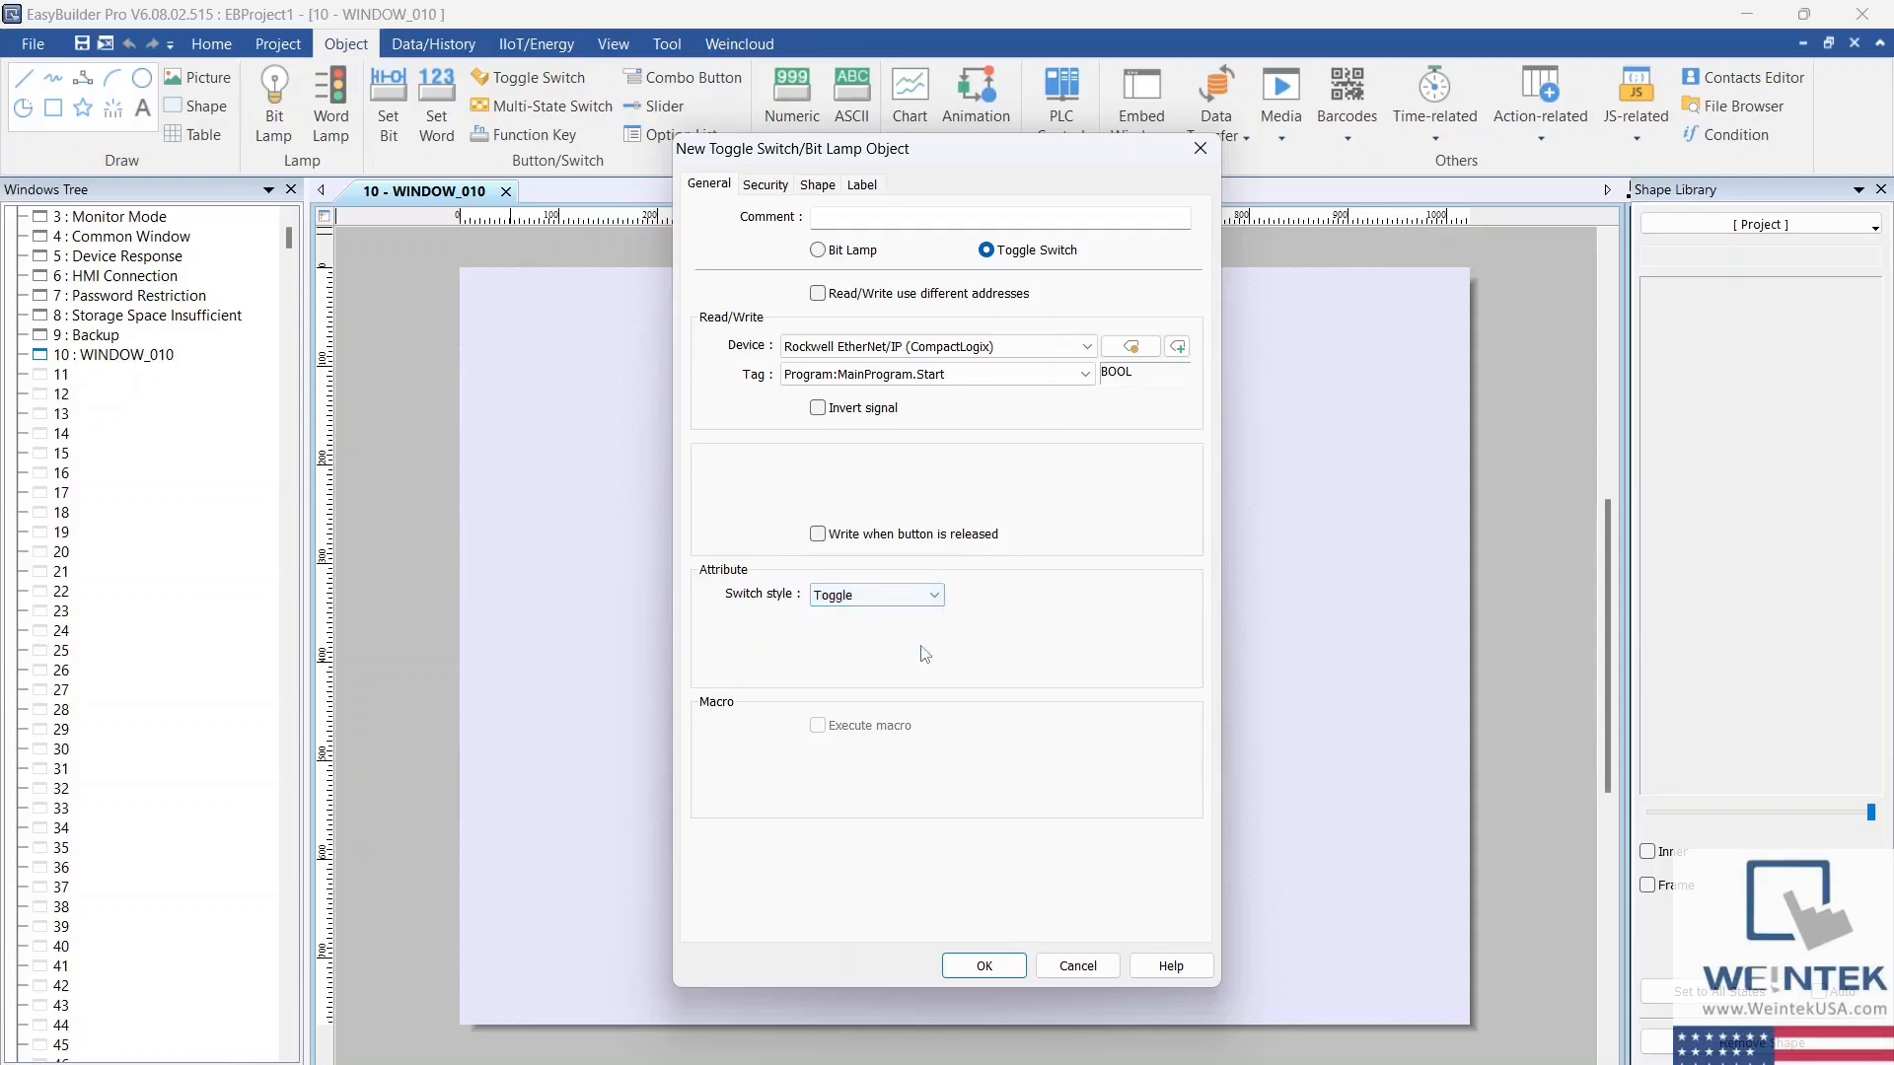
pyautogui.click(984, 965)
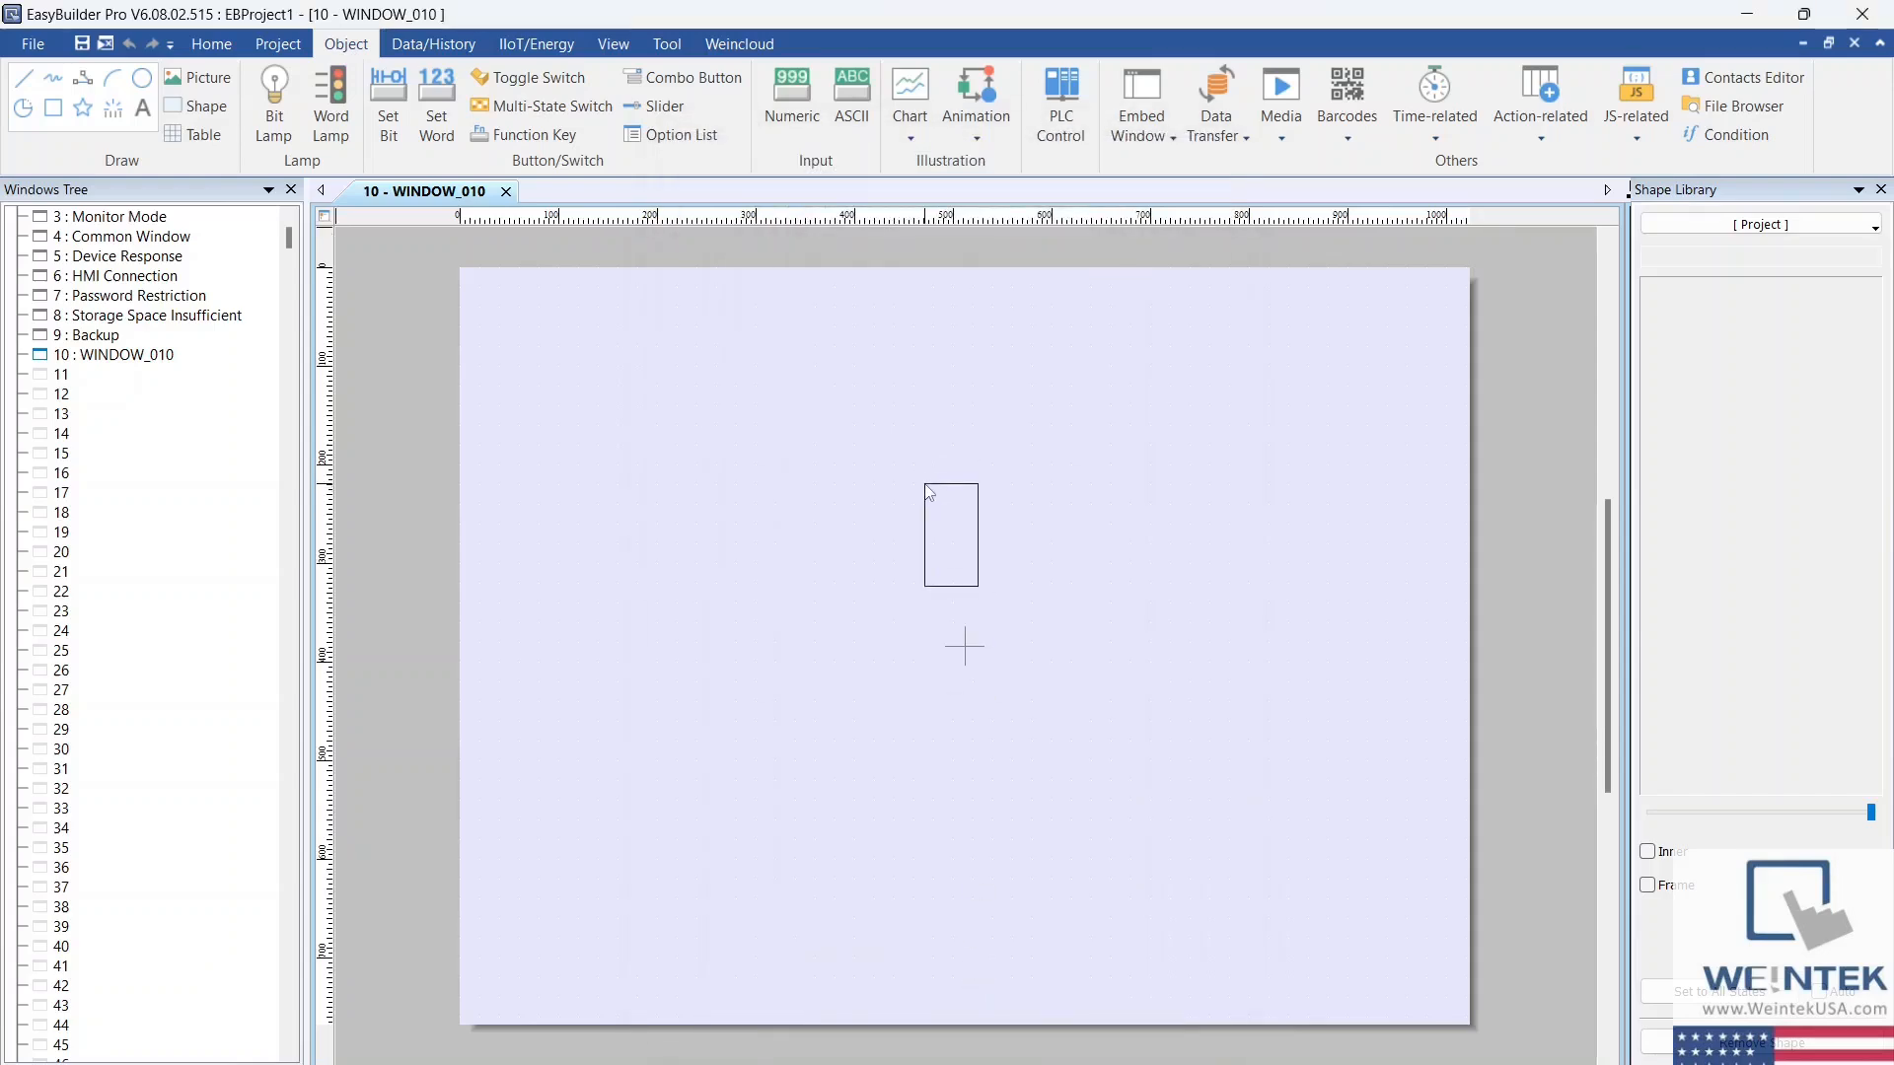
pyautogui.click(924, 484)
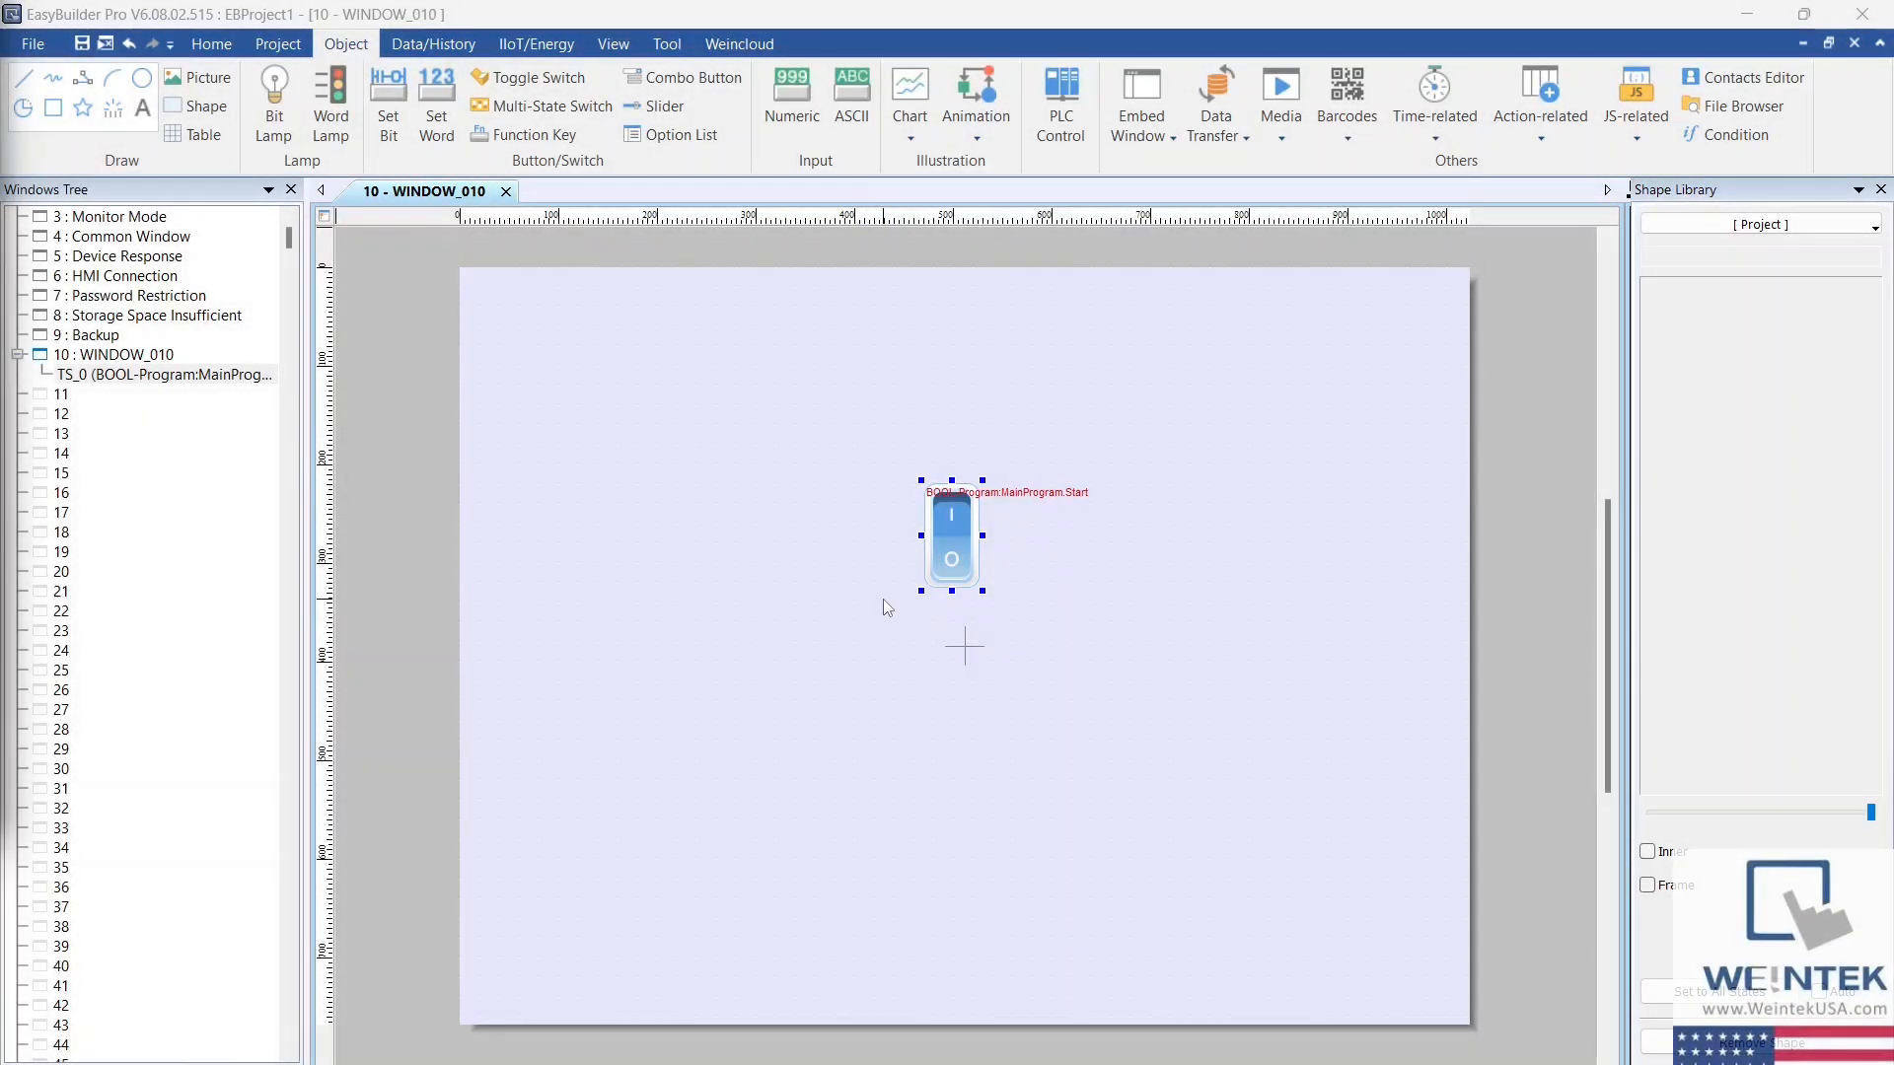
# Step: Set the toggle switch's picture color for state 0 to light green and compare the appearance of states 0 and 1
pyautogui.doubleClick(955, 538)
pyautogui.click(815, 187)
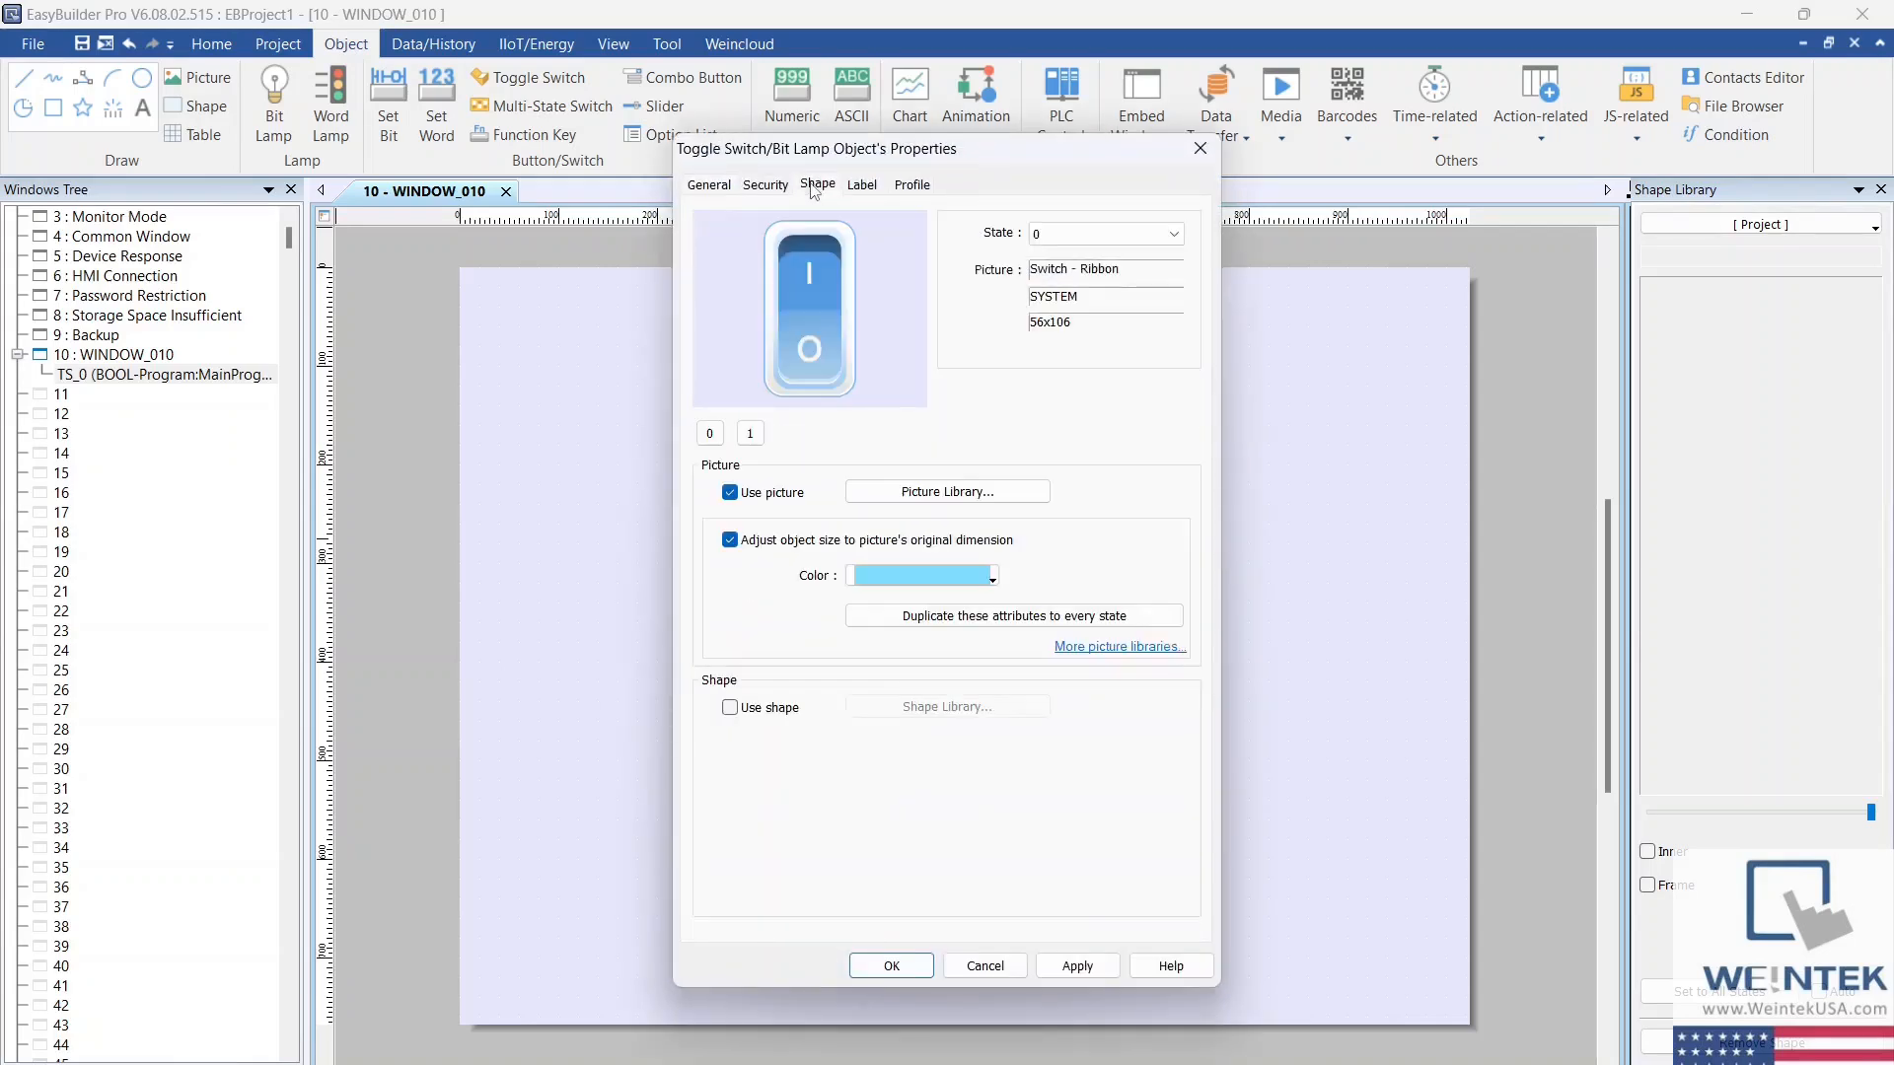
pyautogui.click(749, 434)
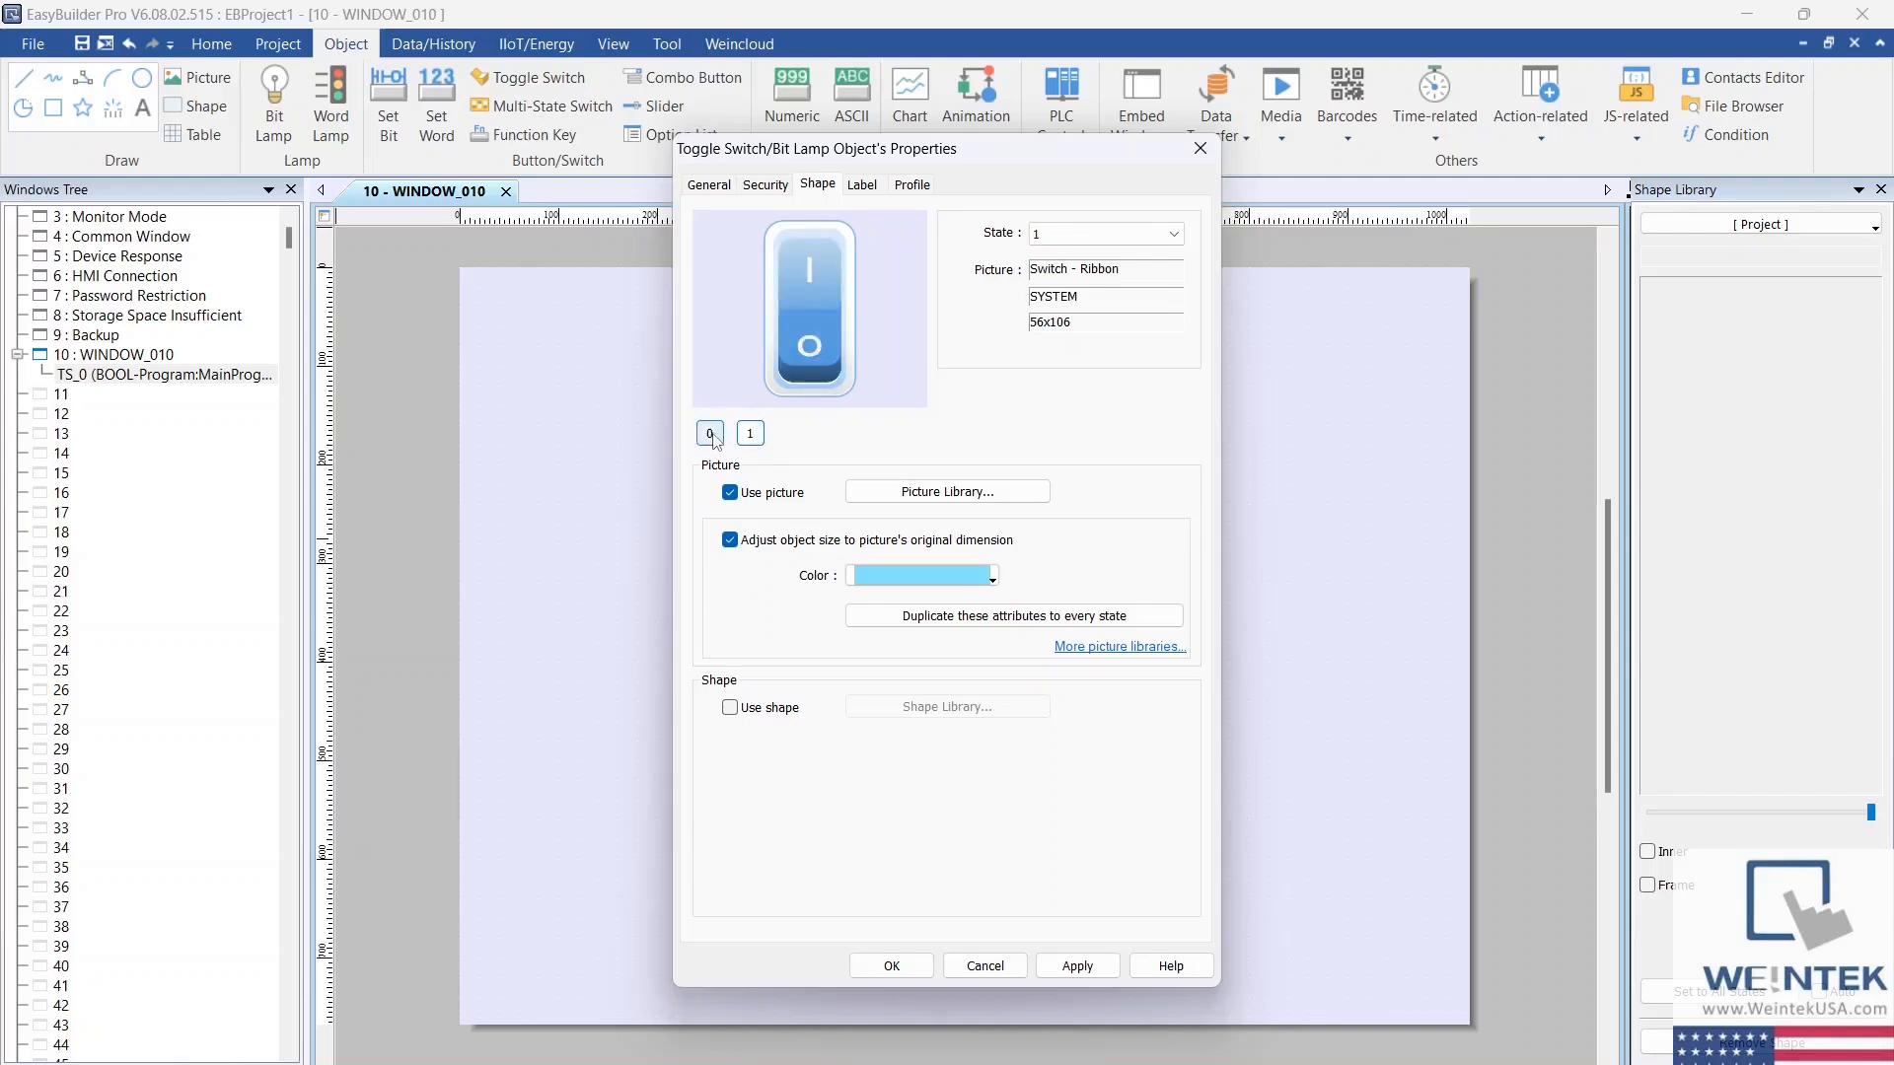
pyautogui.click(711, 435)
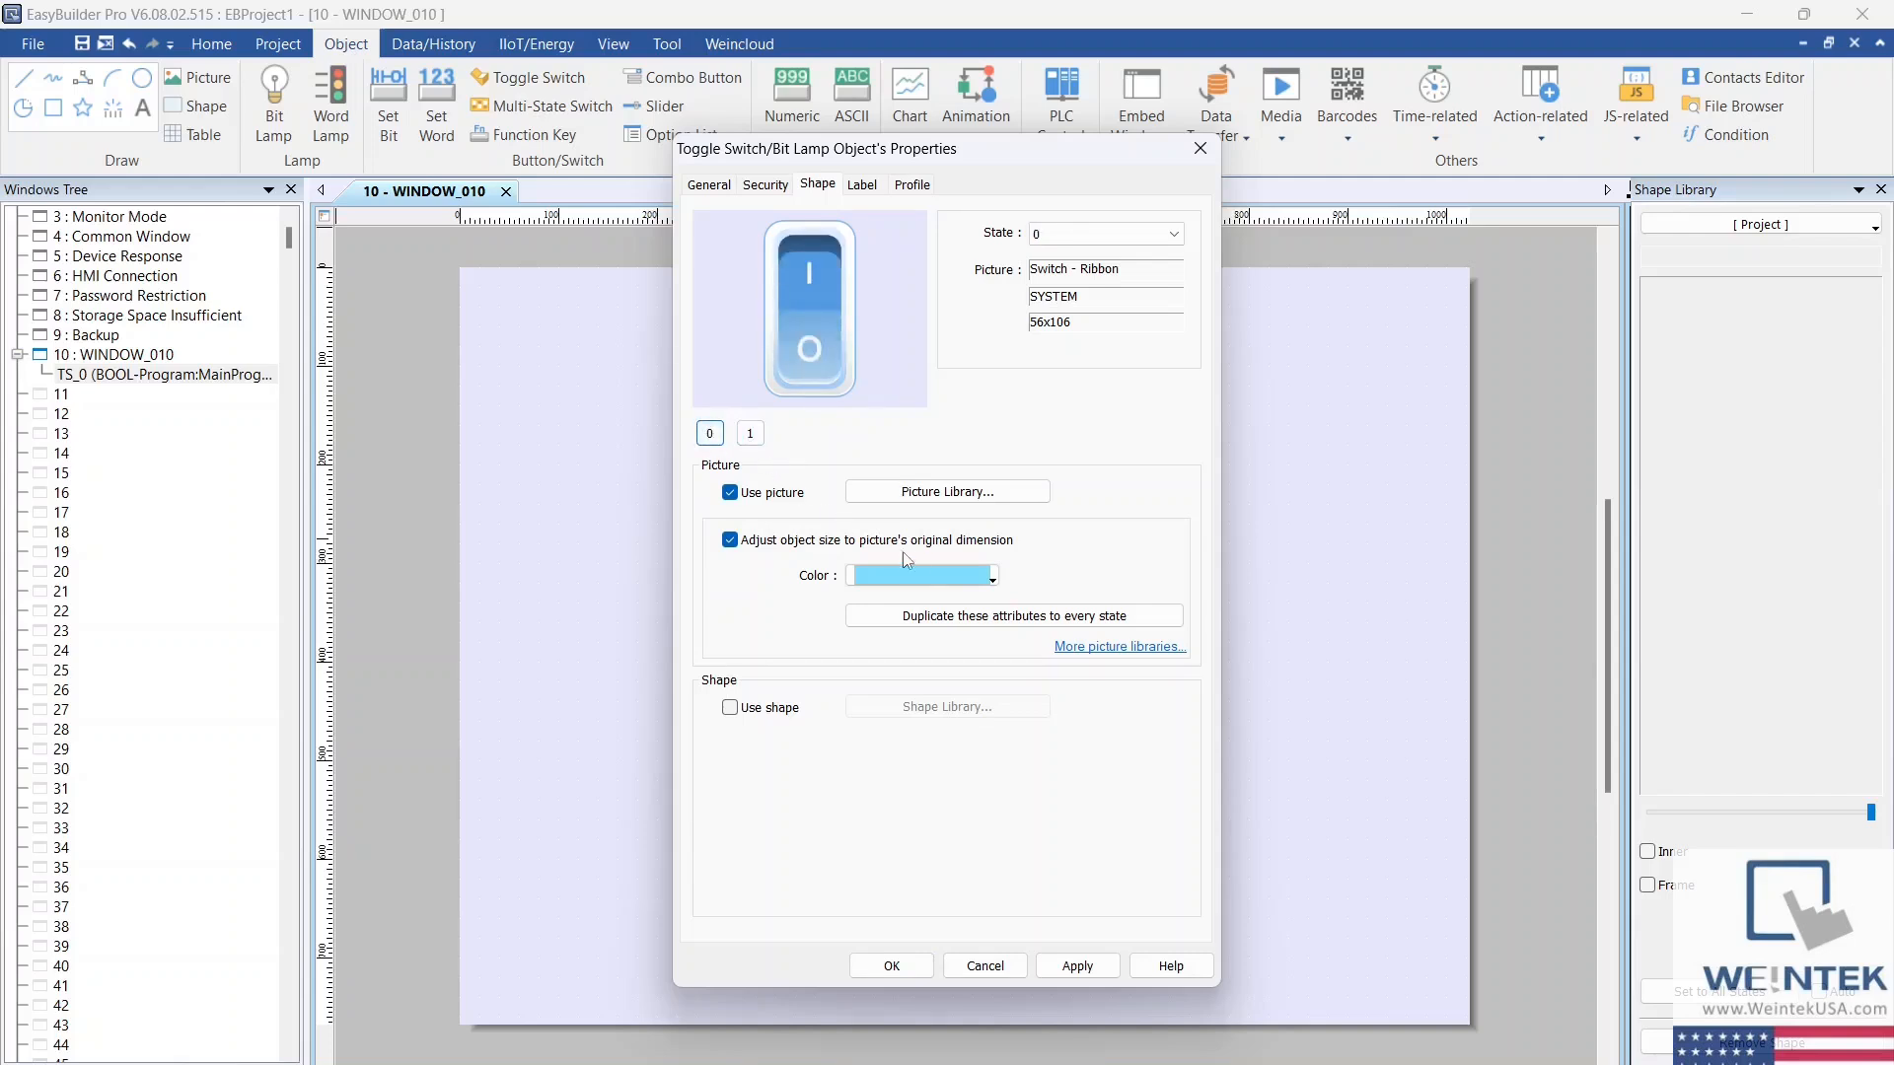
pyautogui.click(995, 582)
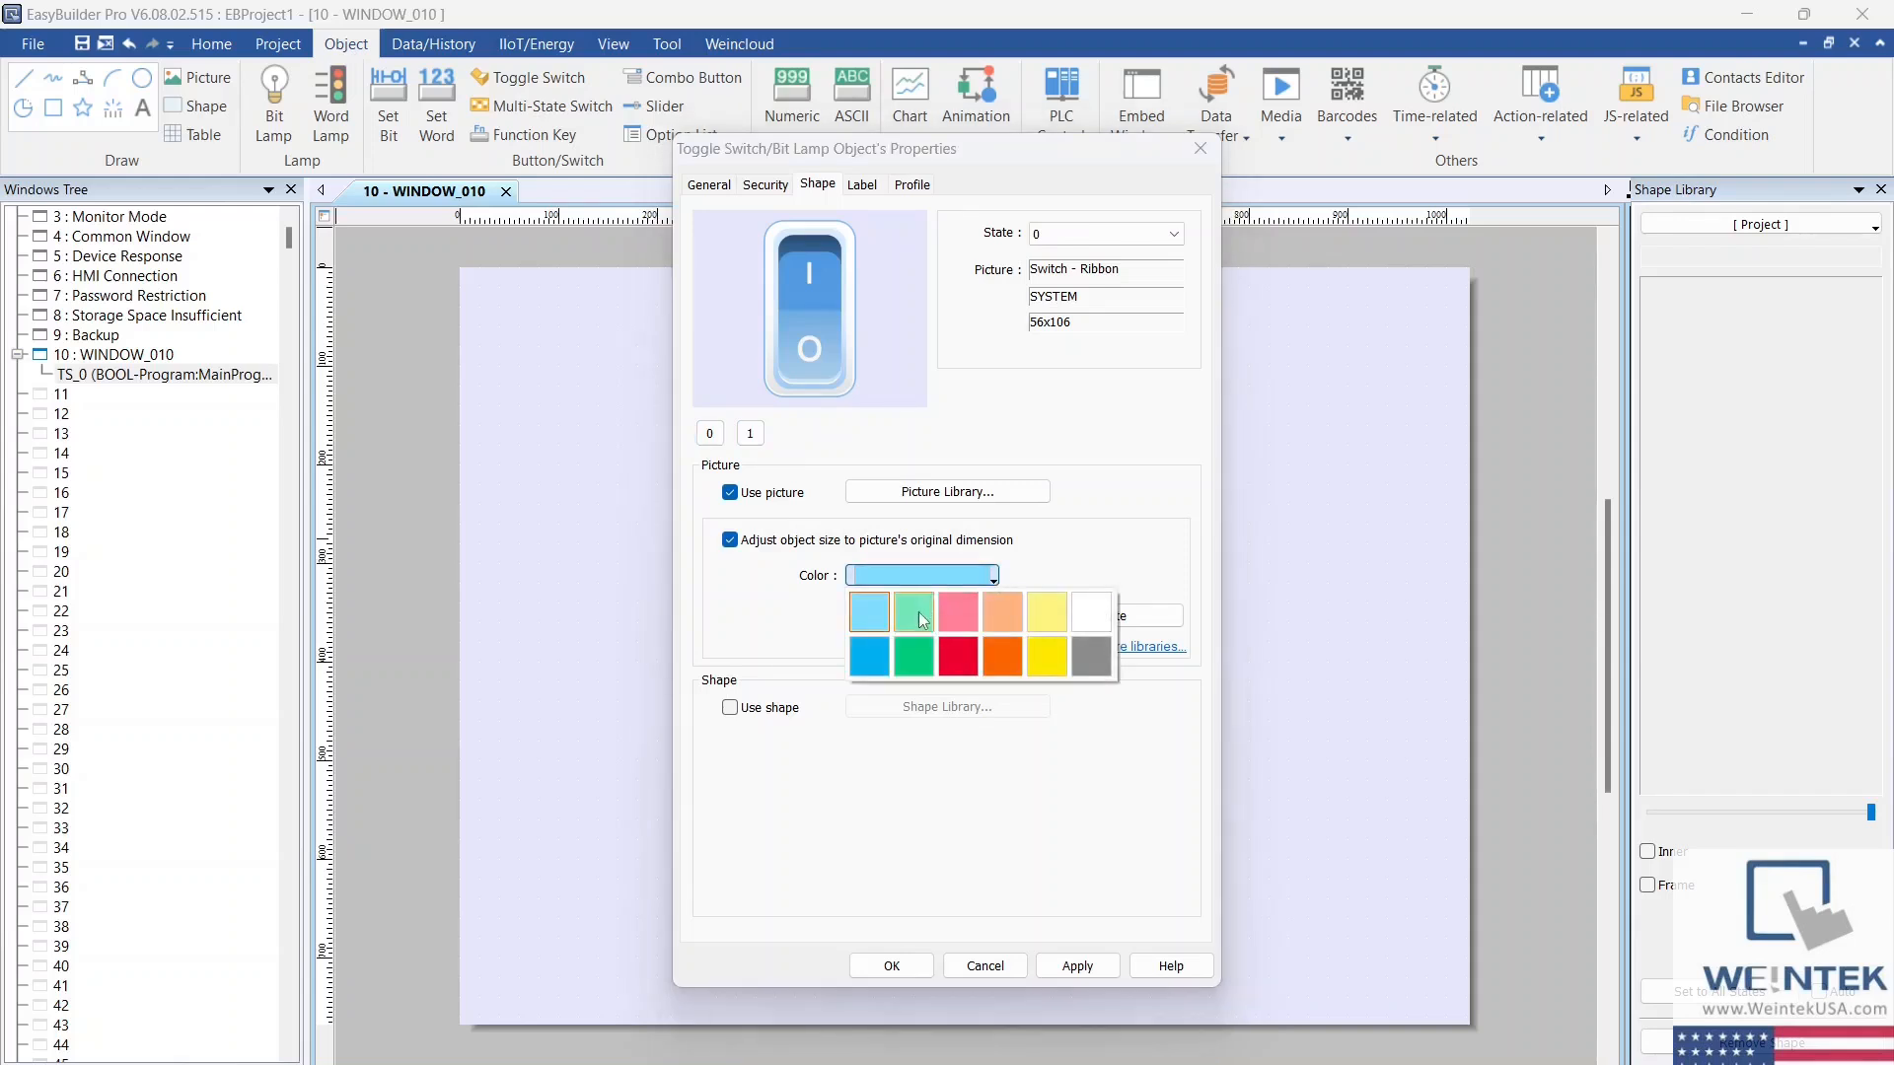
pyautogui.click(923, 621)
pyautogui.click(749, 434)
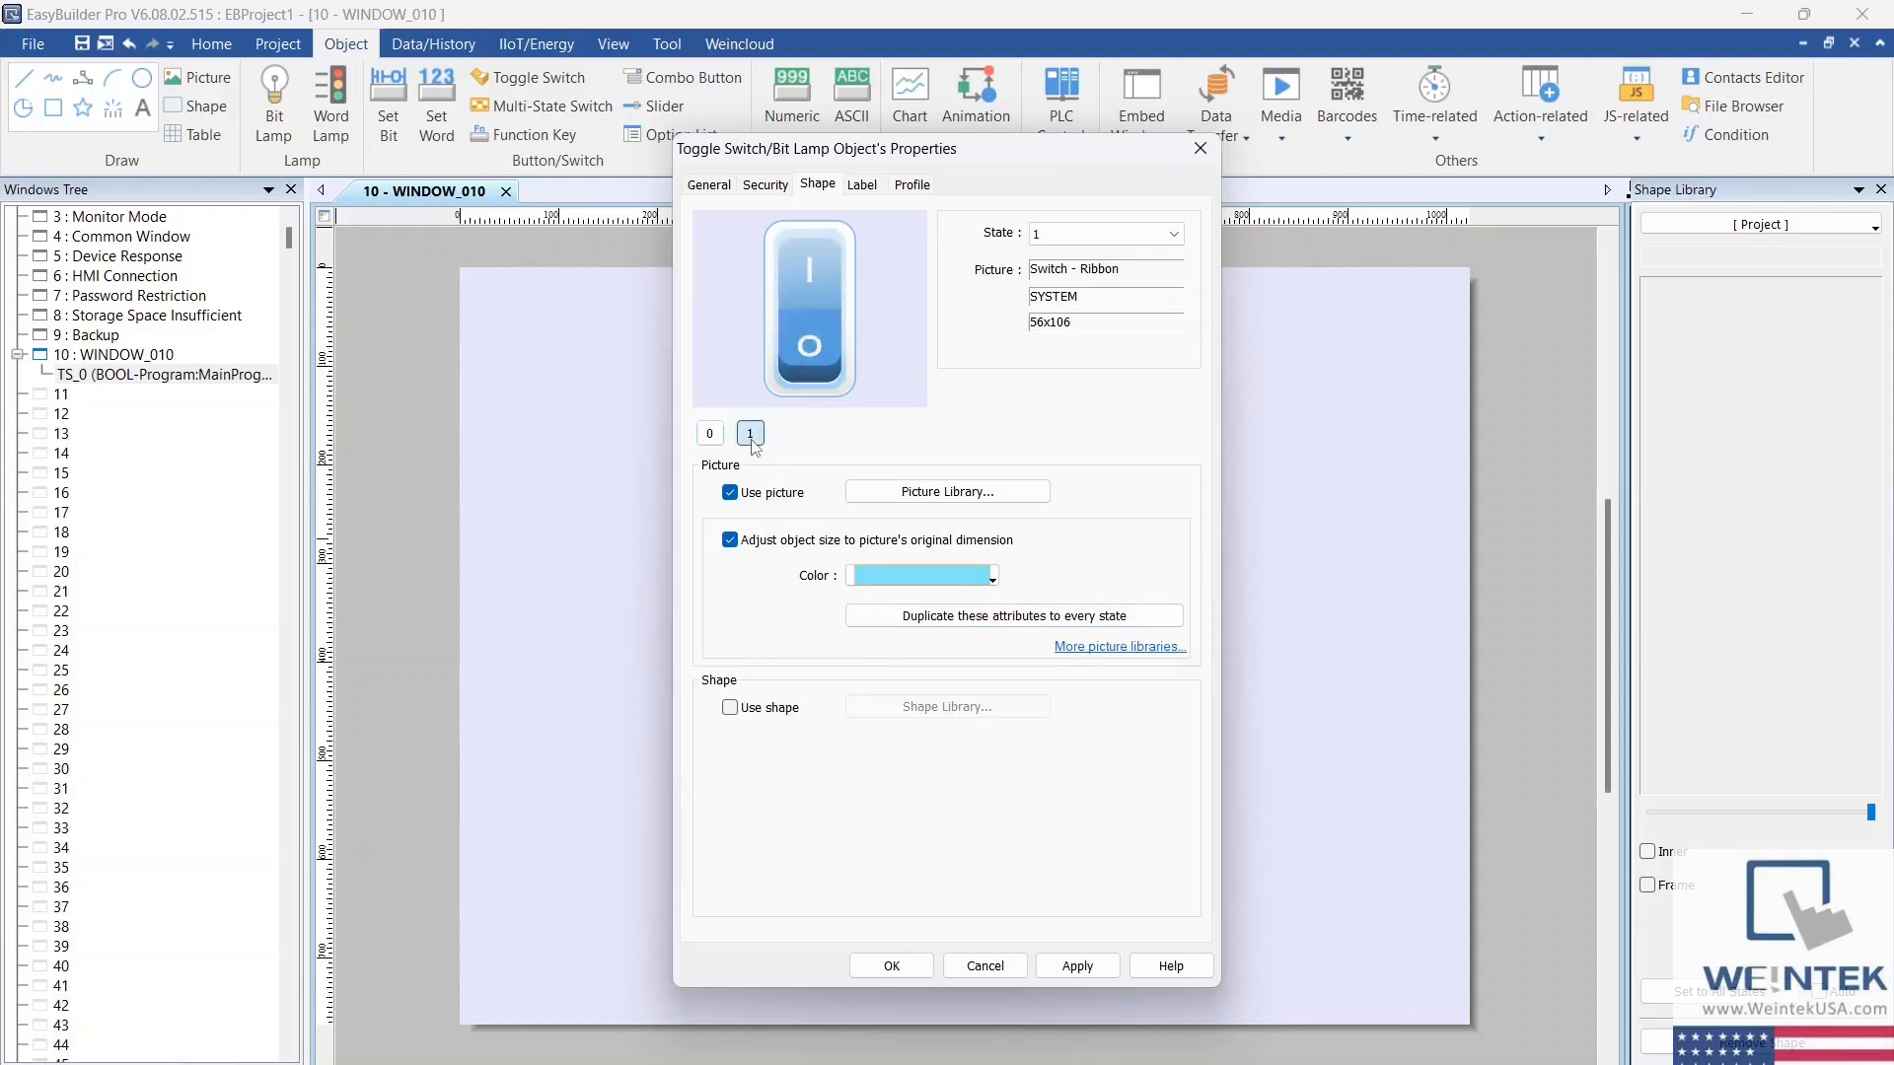
pyautogui.click(710, 434)
pyautogui.click(749, 438)
pyautogui.click(710, 436)
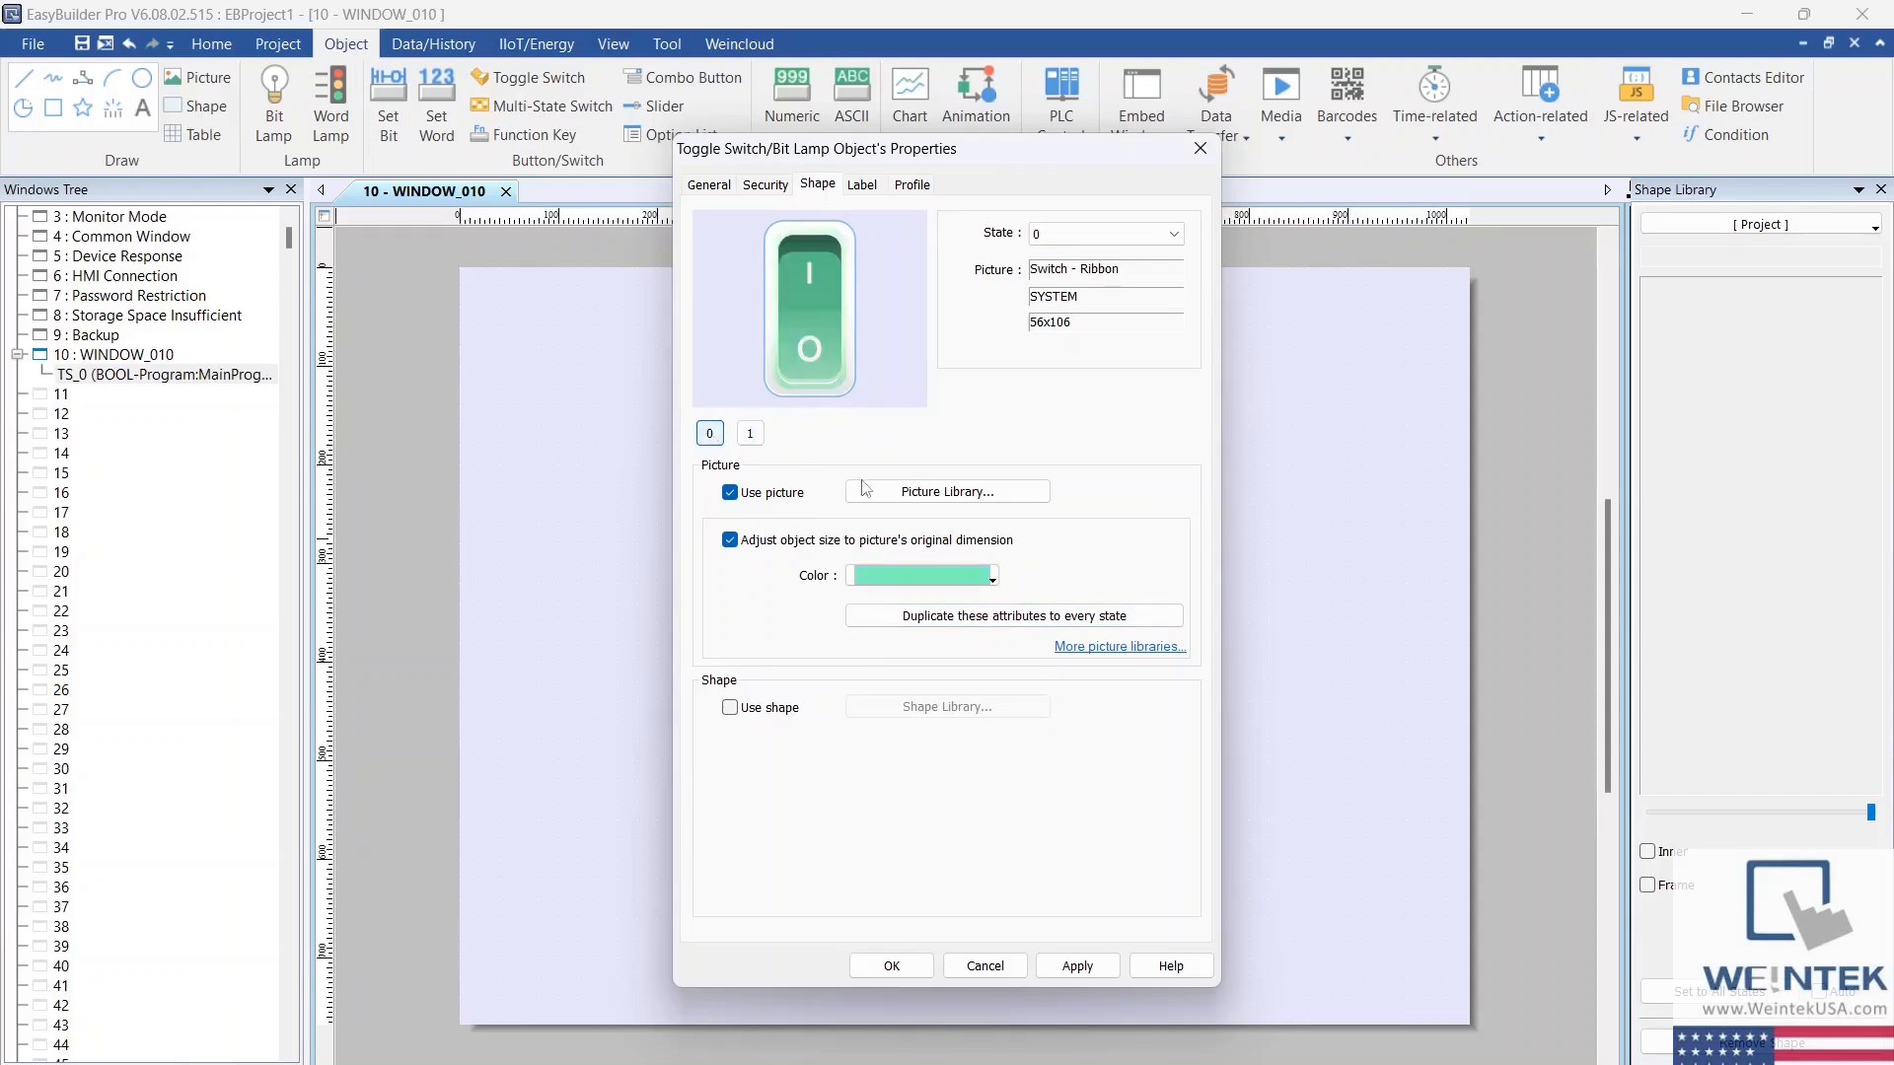
# Step: Preview pictures 1, 2 and 3 of the System Switch - Ribbon library for the toggle switch, and view the project's own pictures
pyautogui.click(890, 493)
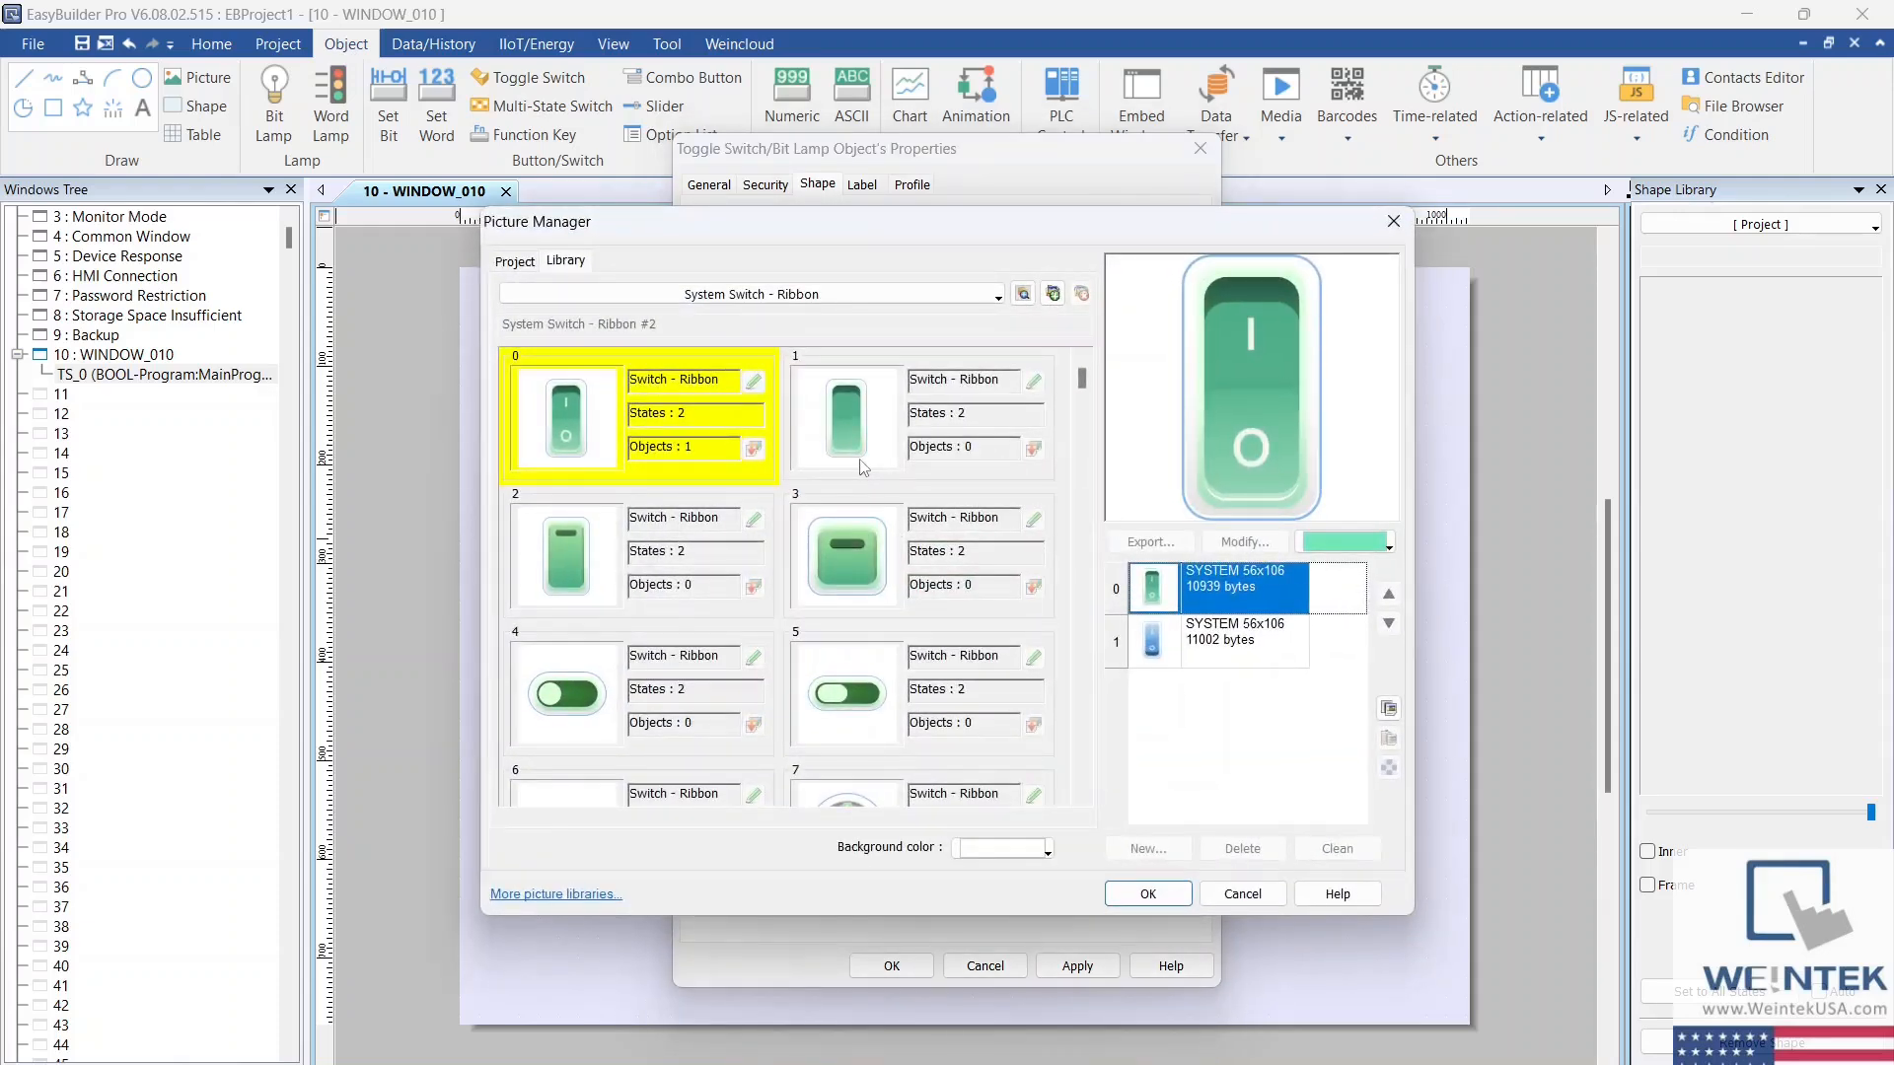
pyautogui.click(864, 468)
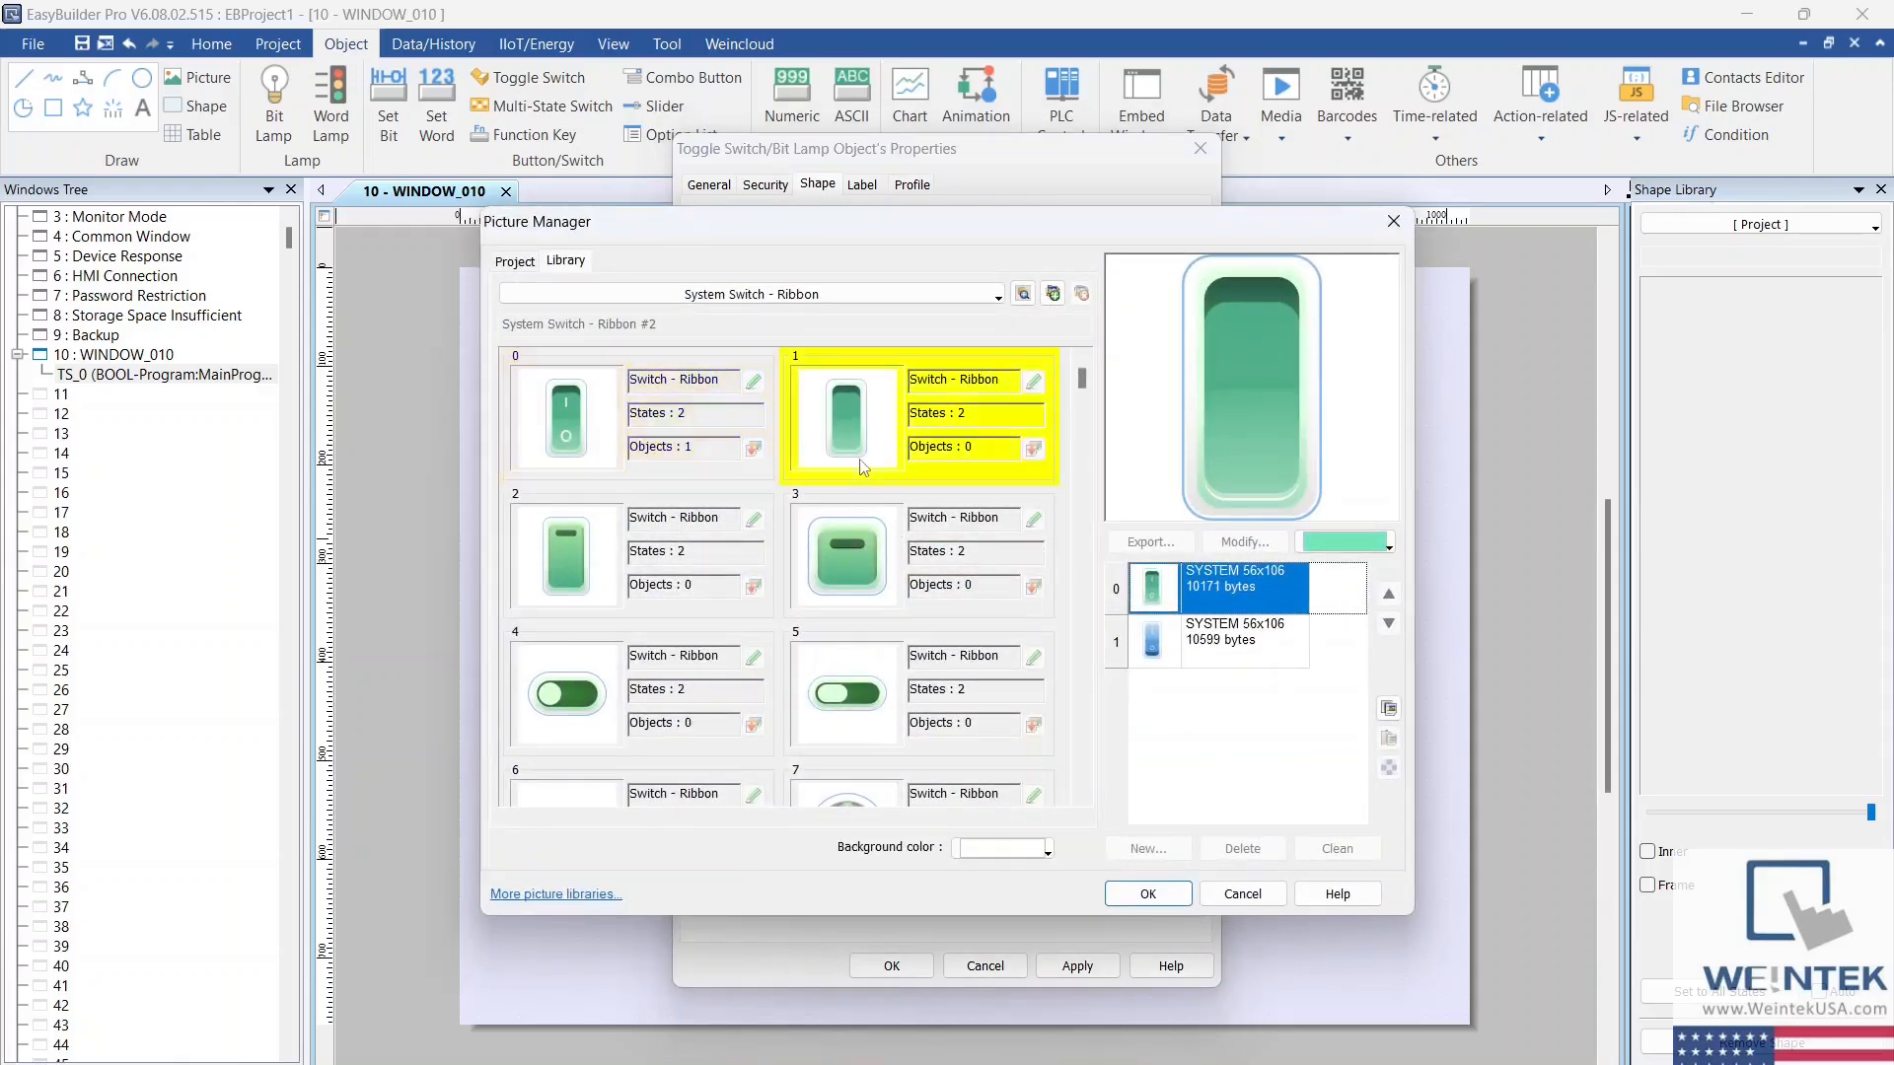
pyautogui.click(550, 592)
pyautogui.click(830, 579)
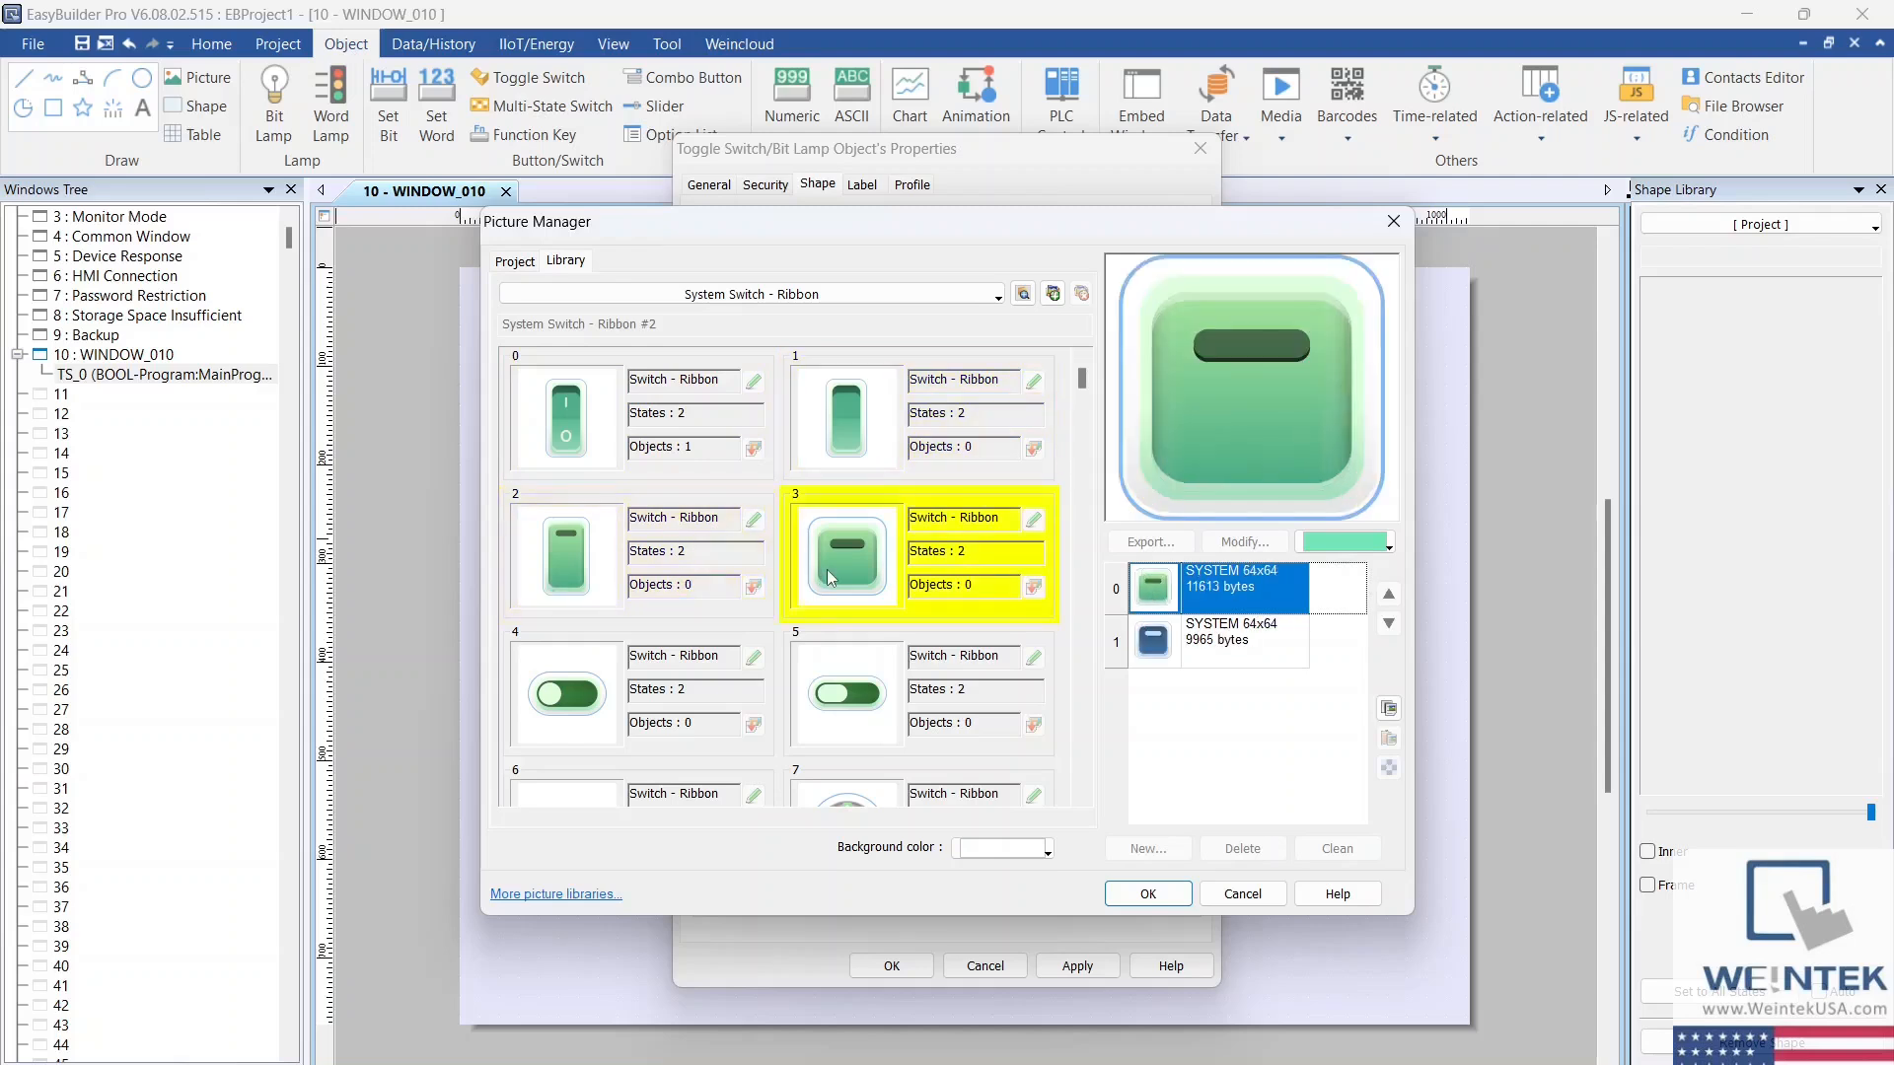
pyautogui.click(521, 262)
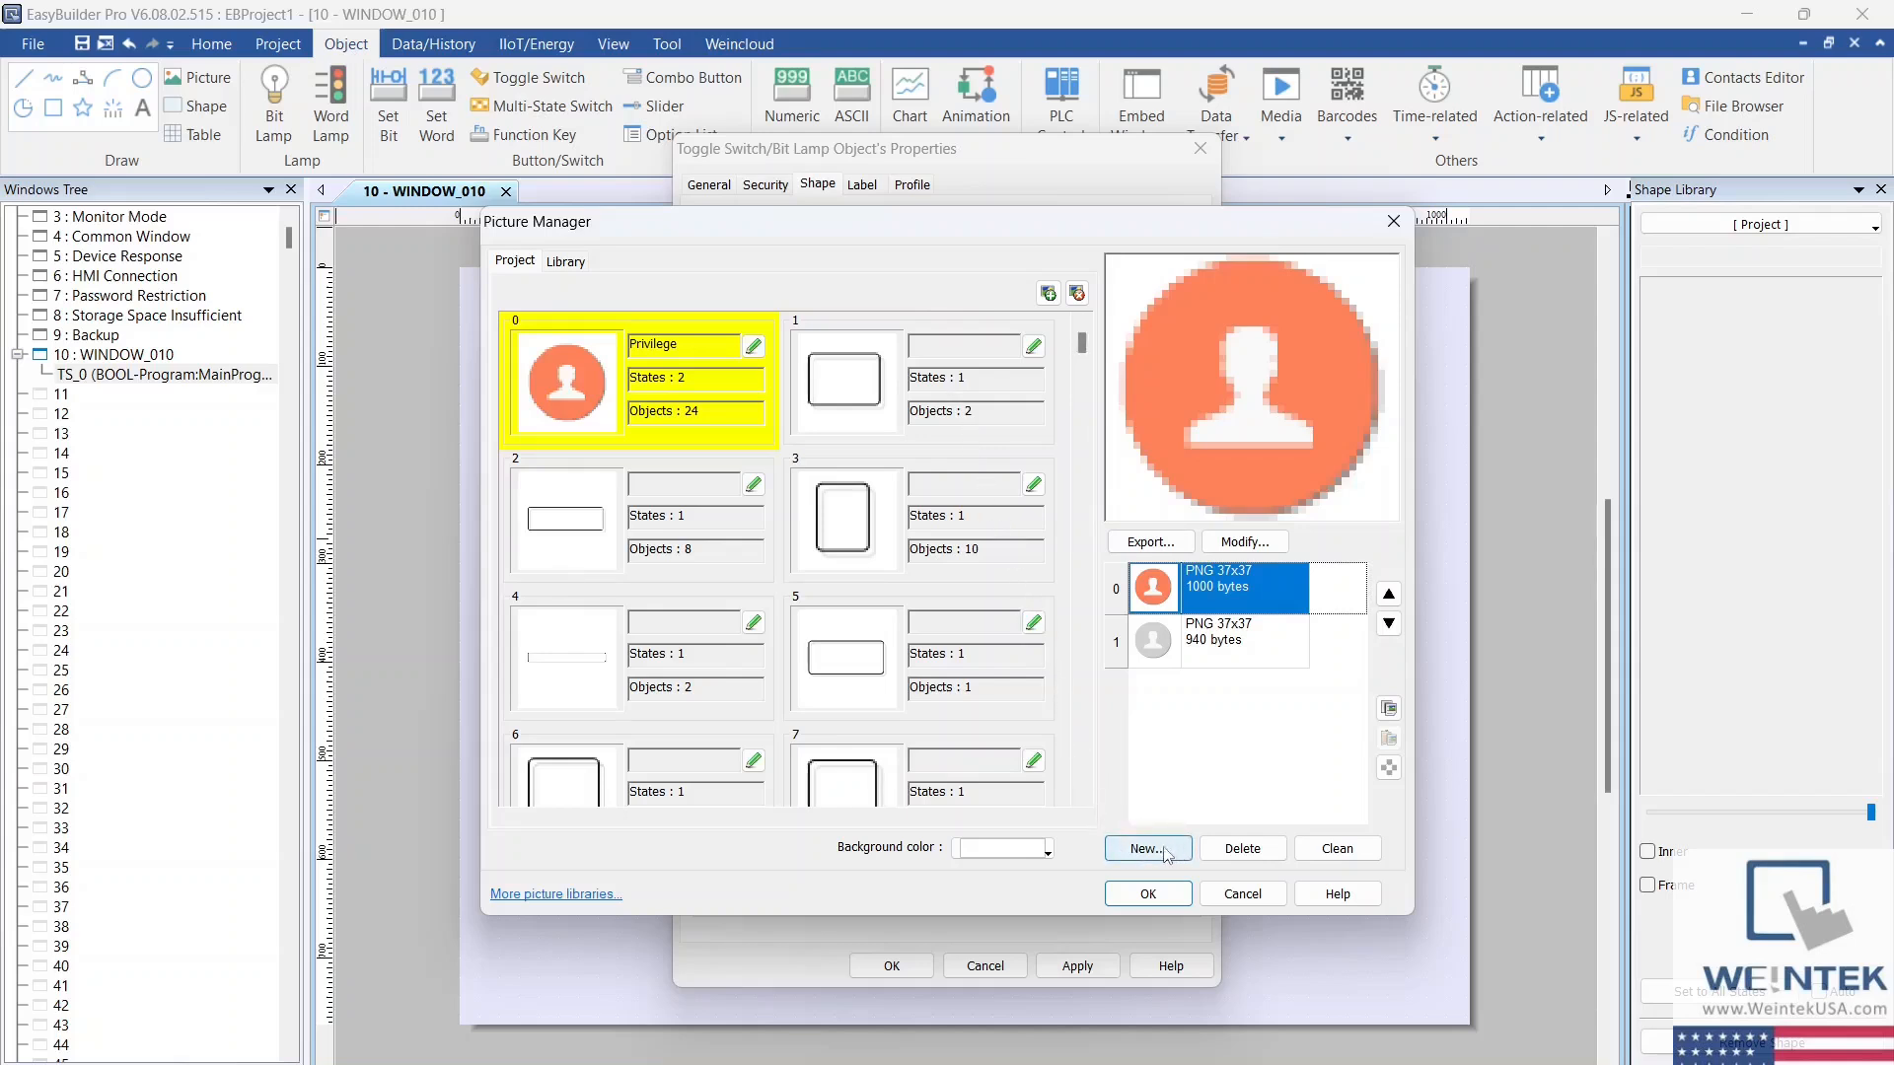
pyautogui.click(580, 266)
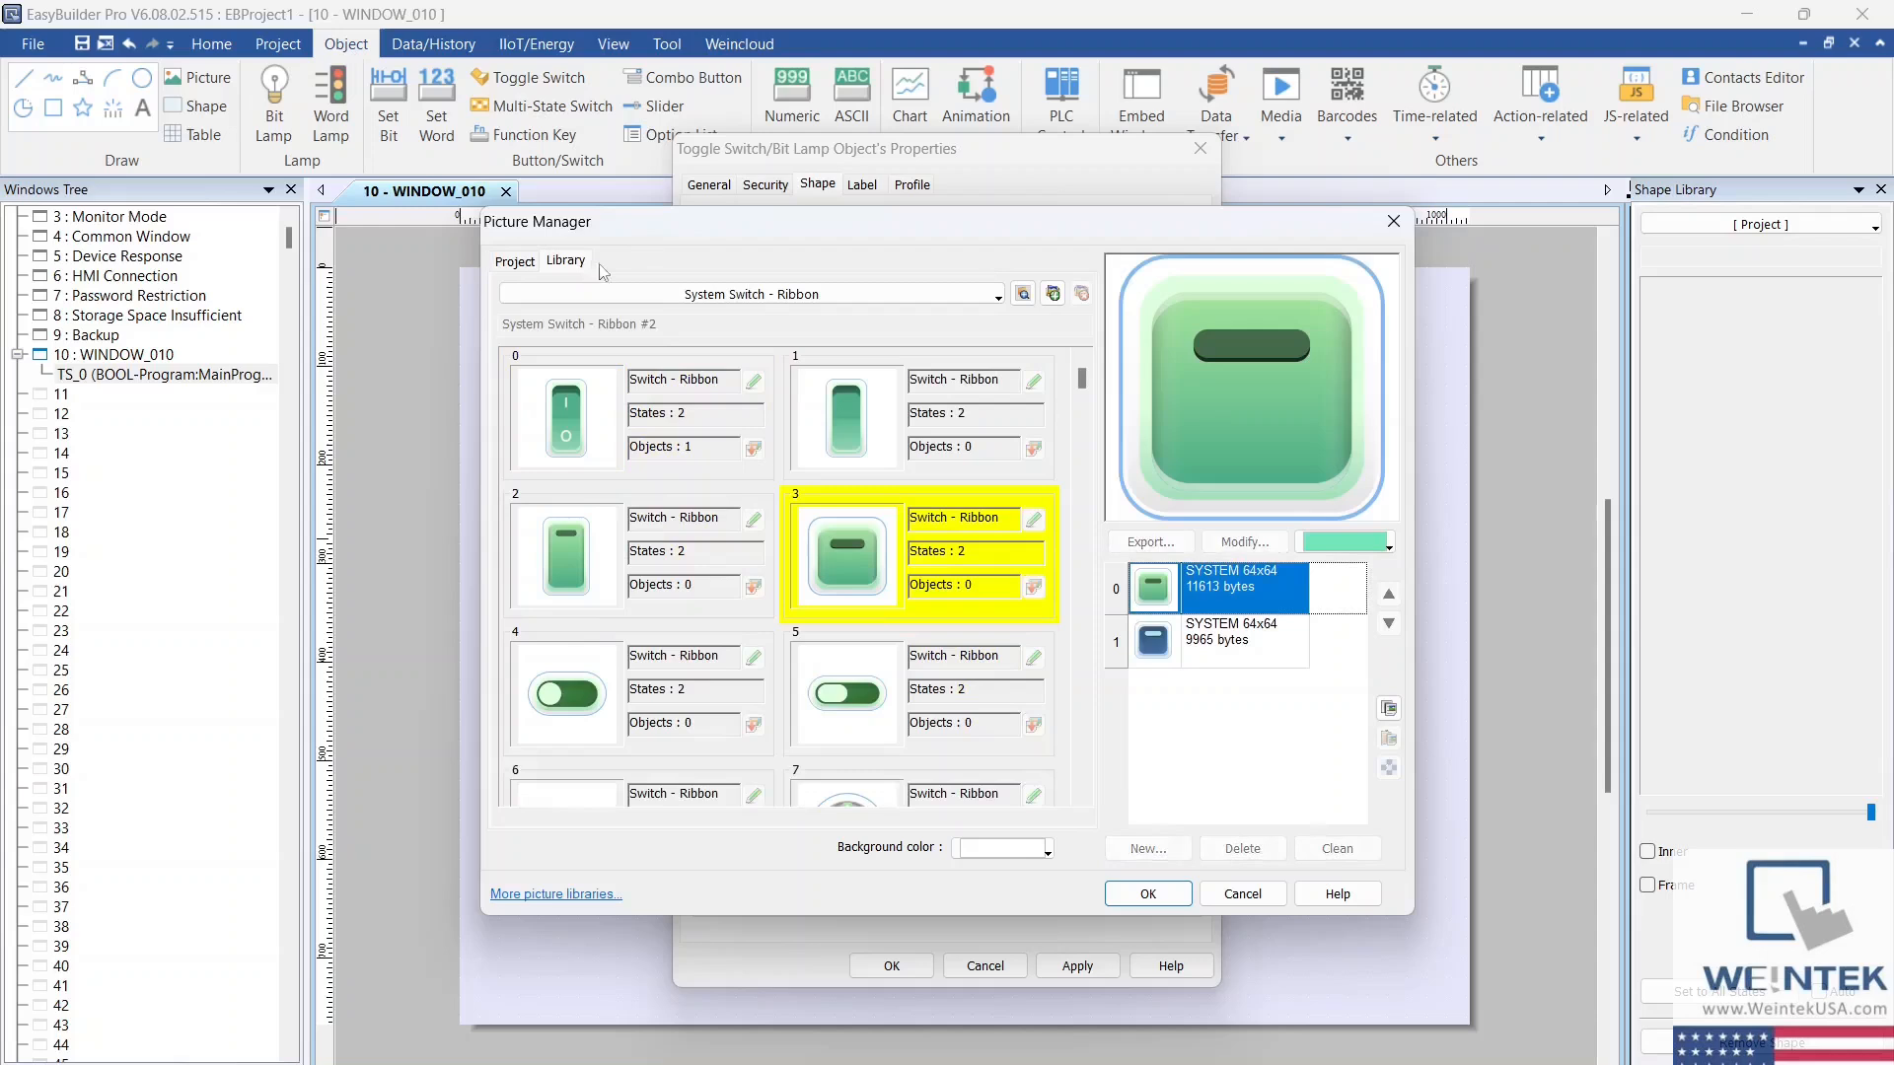
# Step: Browse the picture libraries in c:/ebpro/library for alternative button graphics
pyautogui.click(1025, 301)
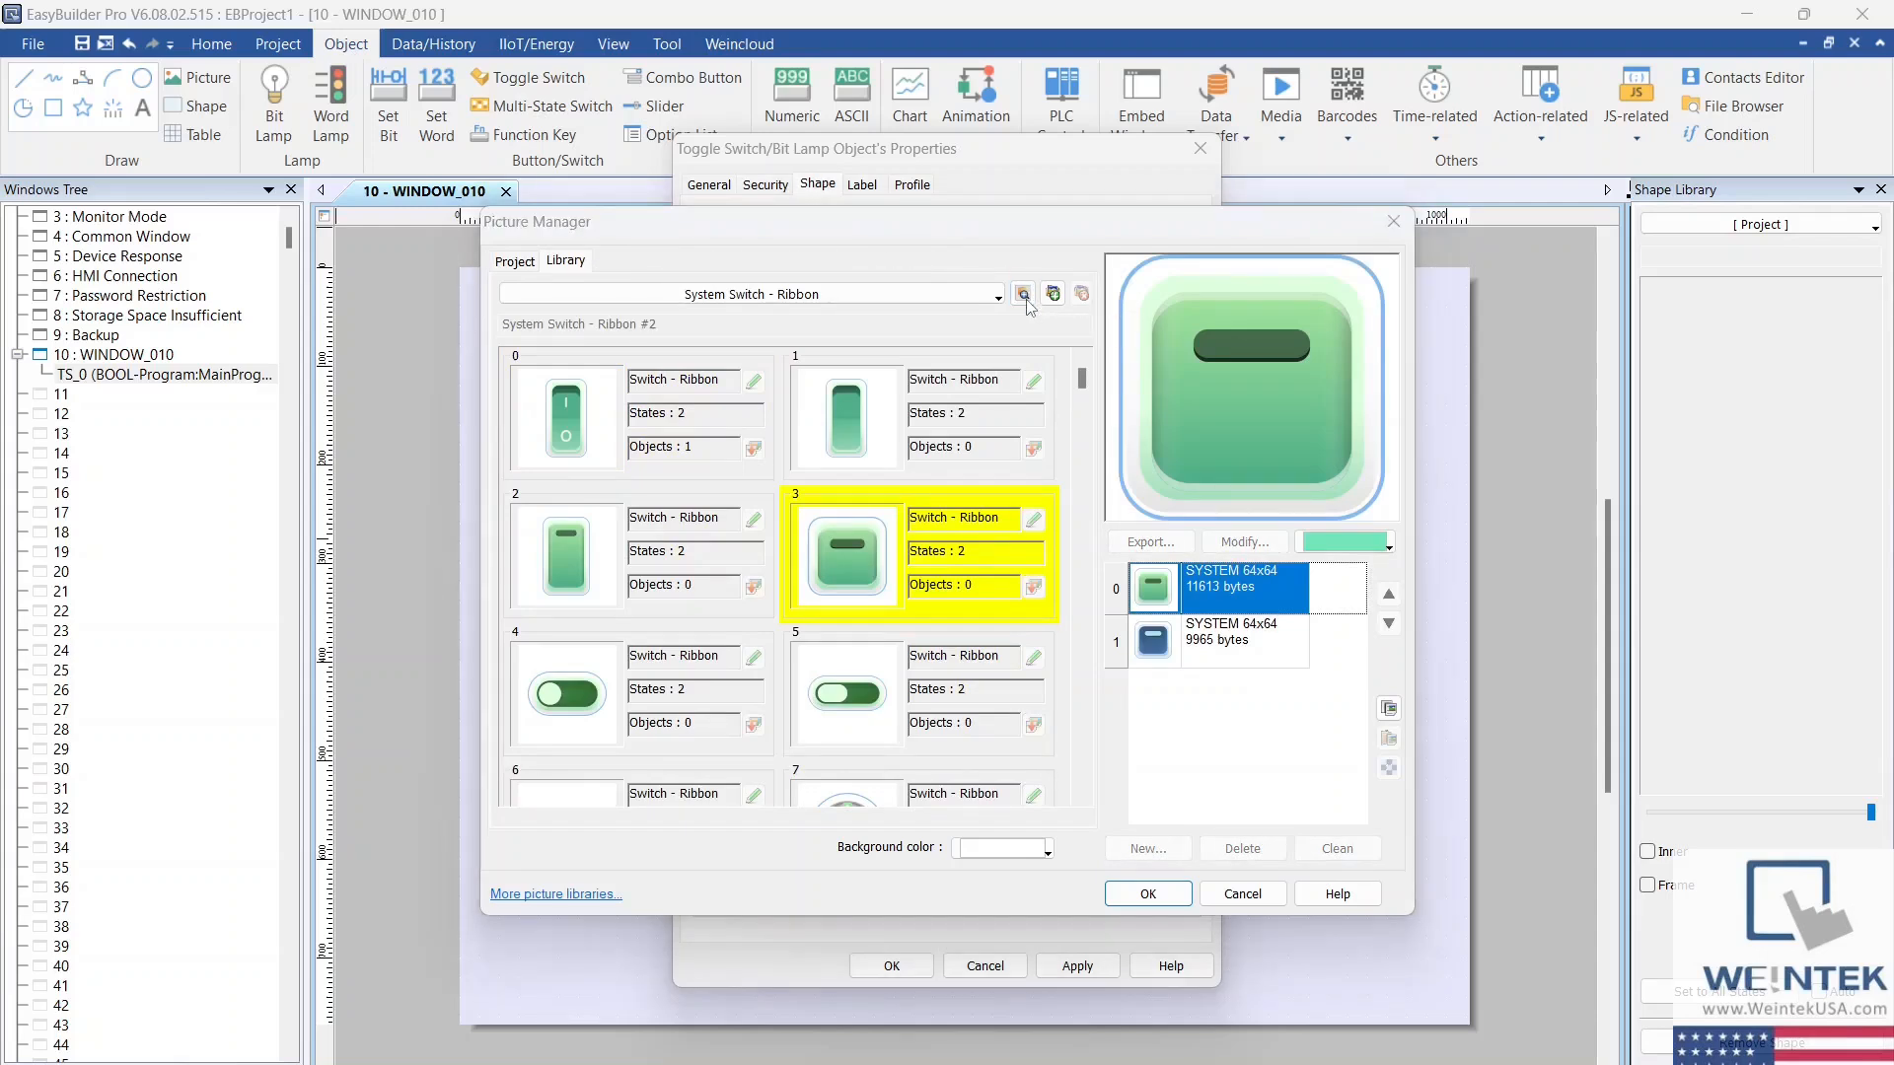
pyautogui.scroll(-1, 1002, 437)
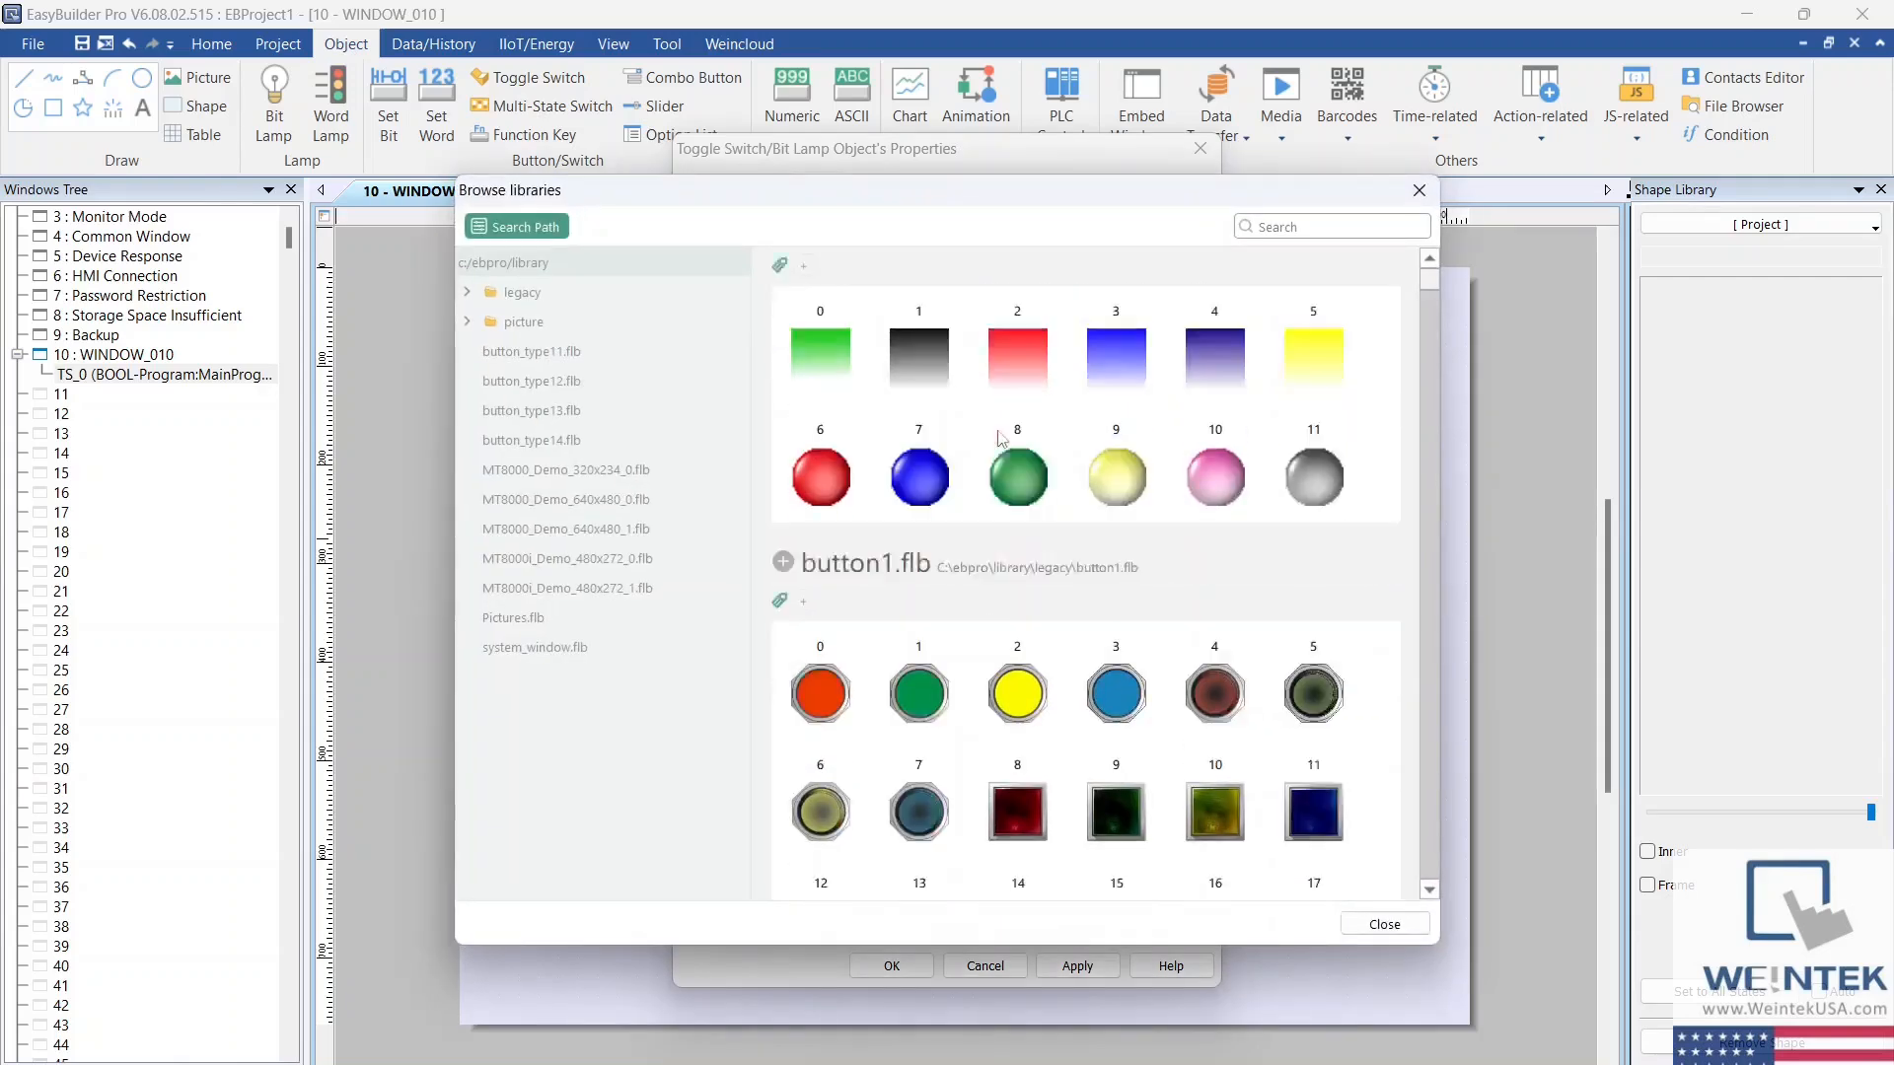
pyautogui.scroll(-10, 1001, 437)
pyautogui.scroll(-13, 999, 439)
pyautogui.scroll(-3, 995, 440)
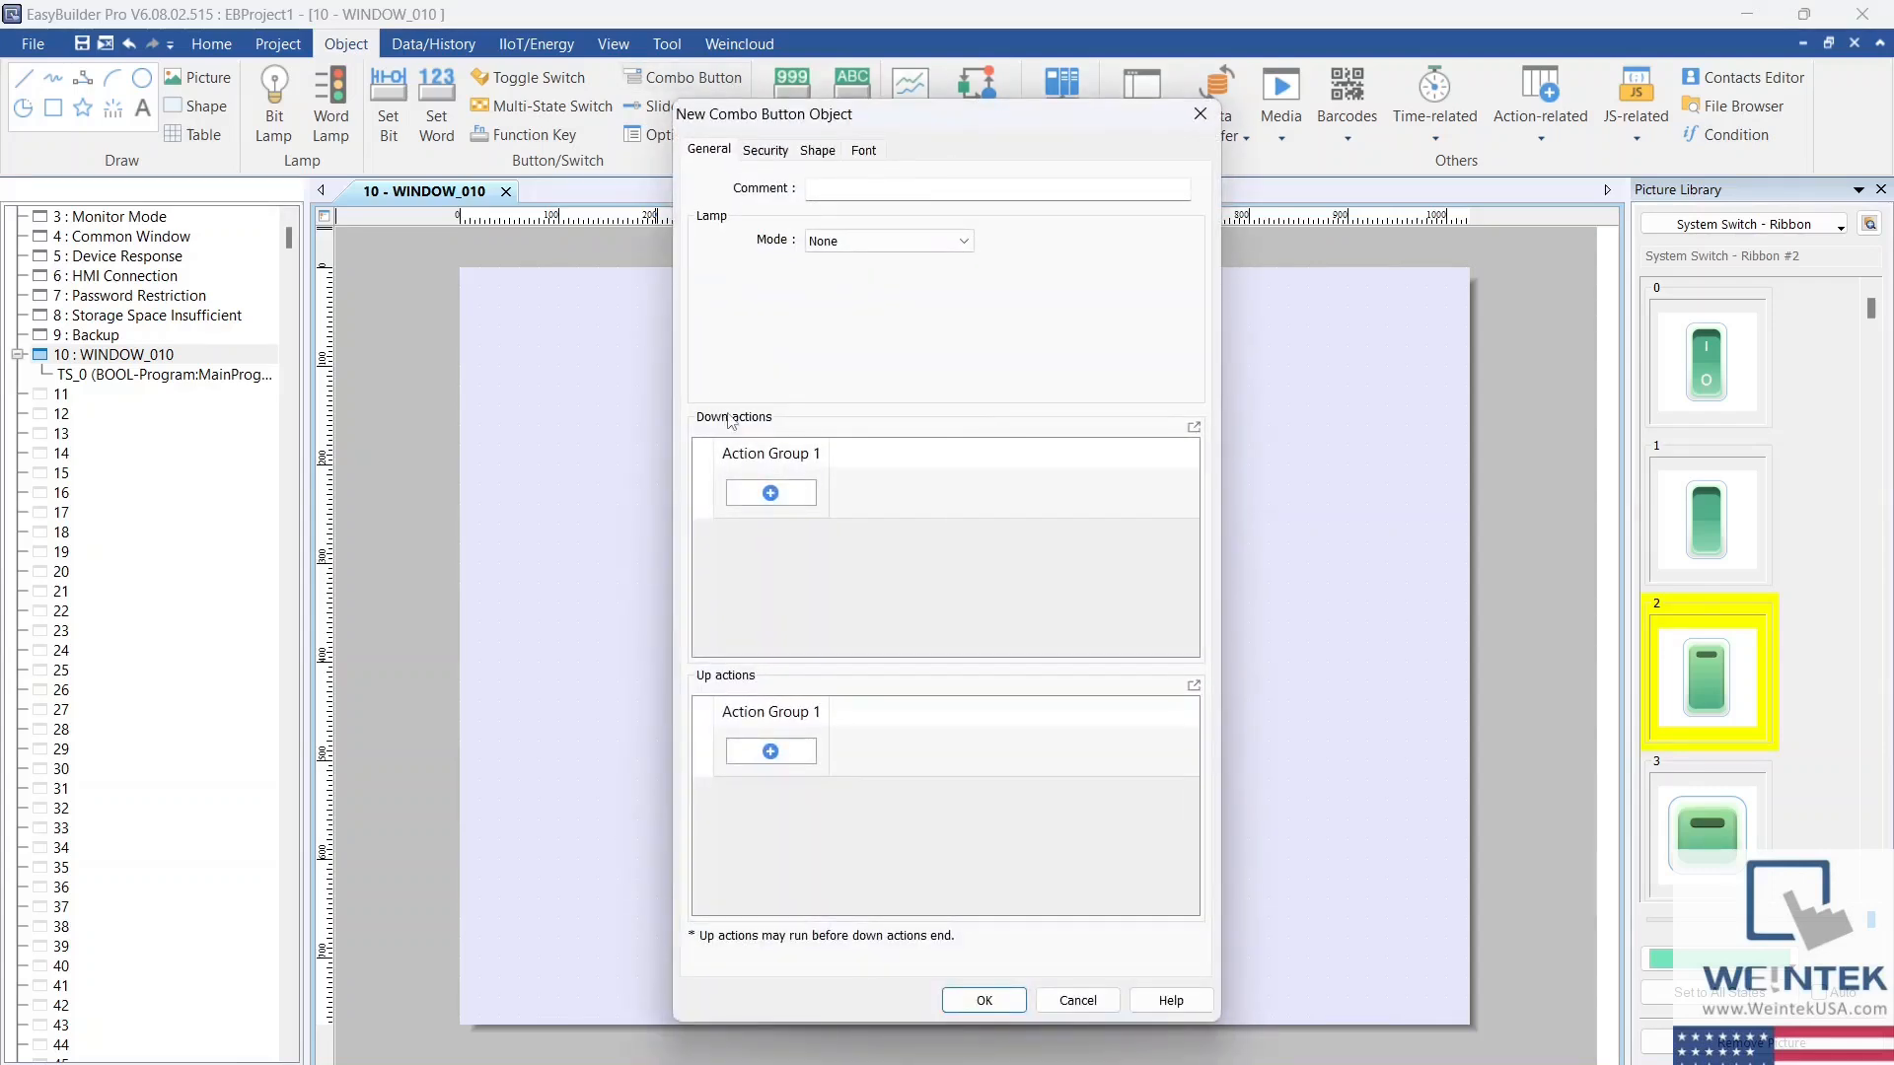
# Step: Add a Set ON bit action for tag Program:MainProgram.Start on the Rockwell EtherNet/IP (CompactLogix) device to the combo button's down actions
pyautogui.click(794, 496)
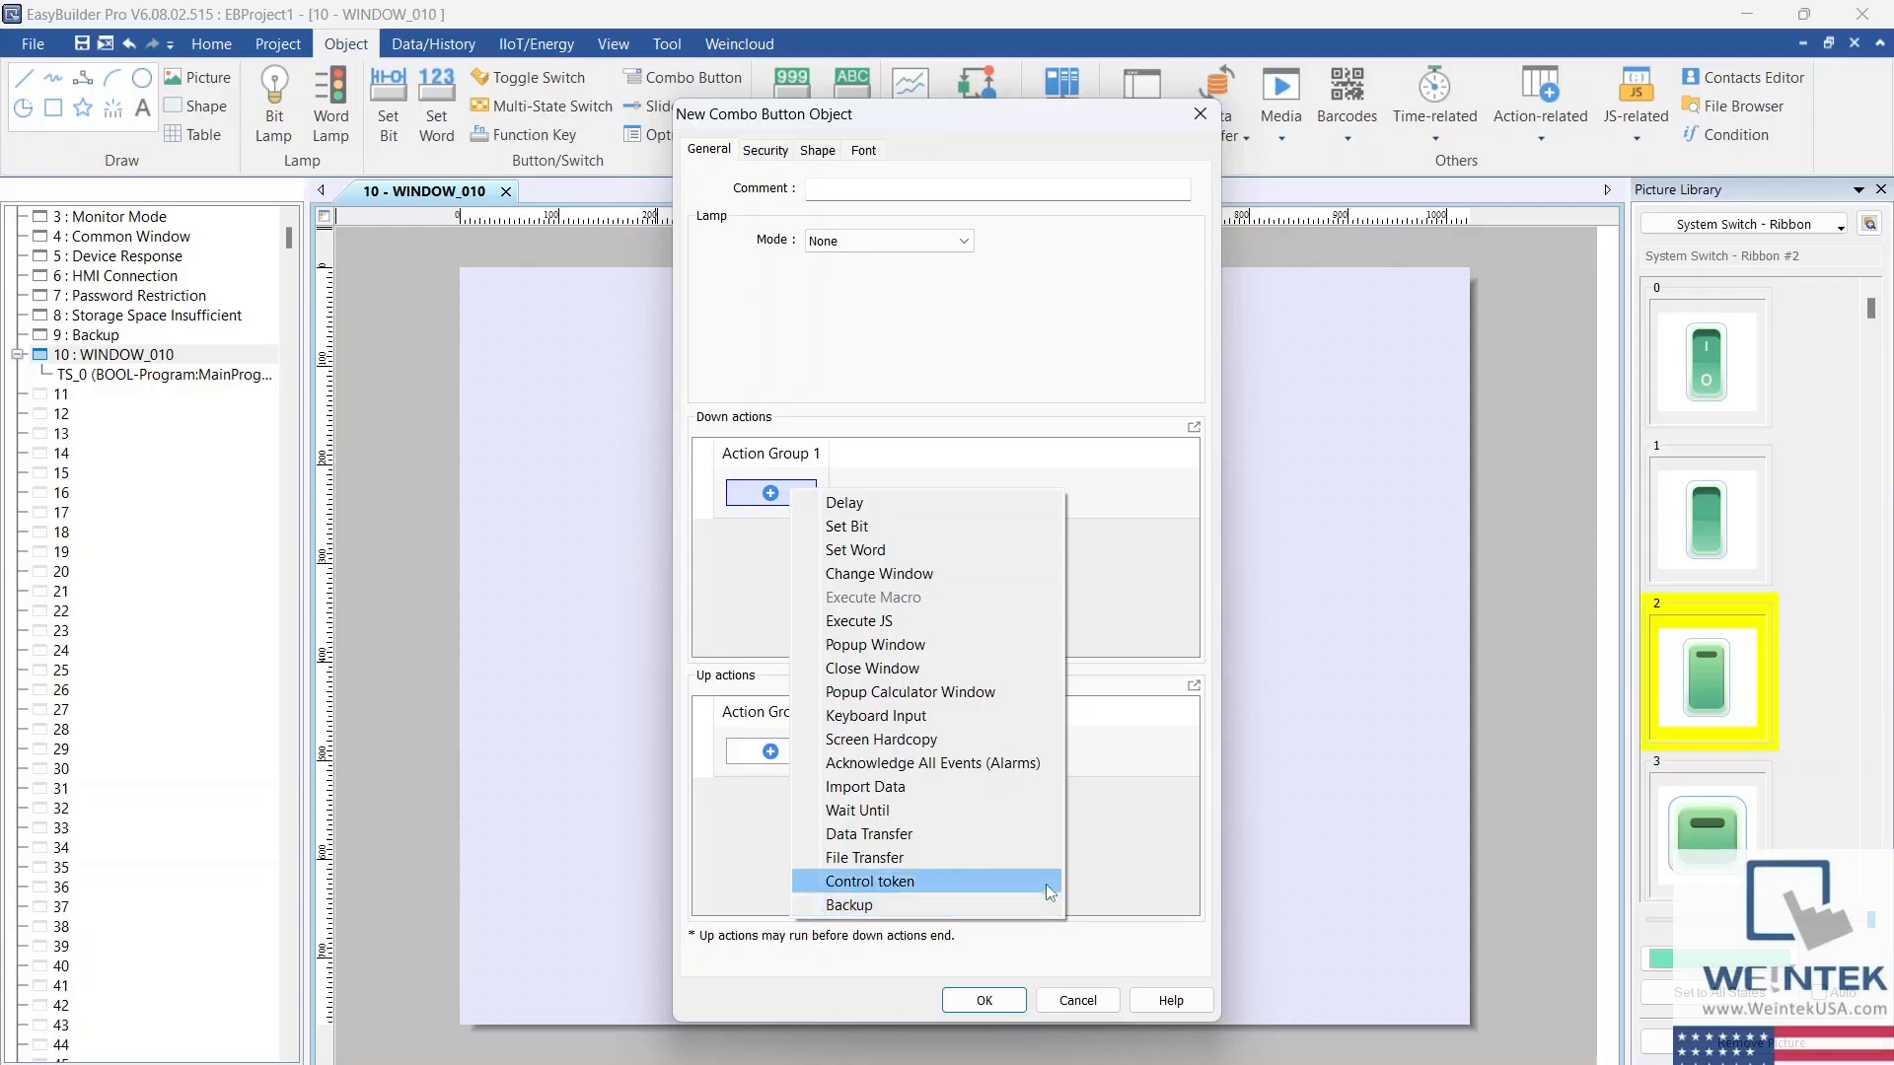
pyautogui.click(1022, 502)
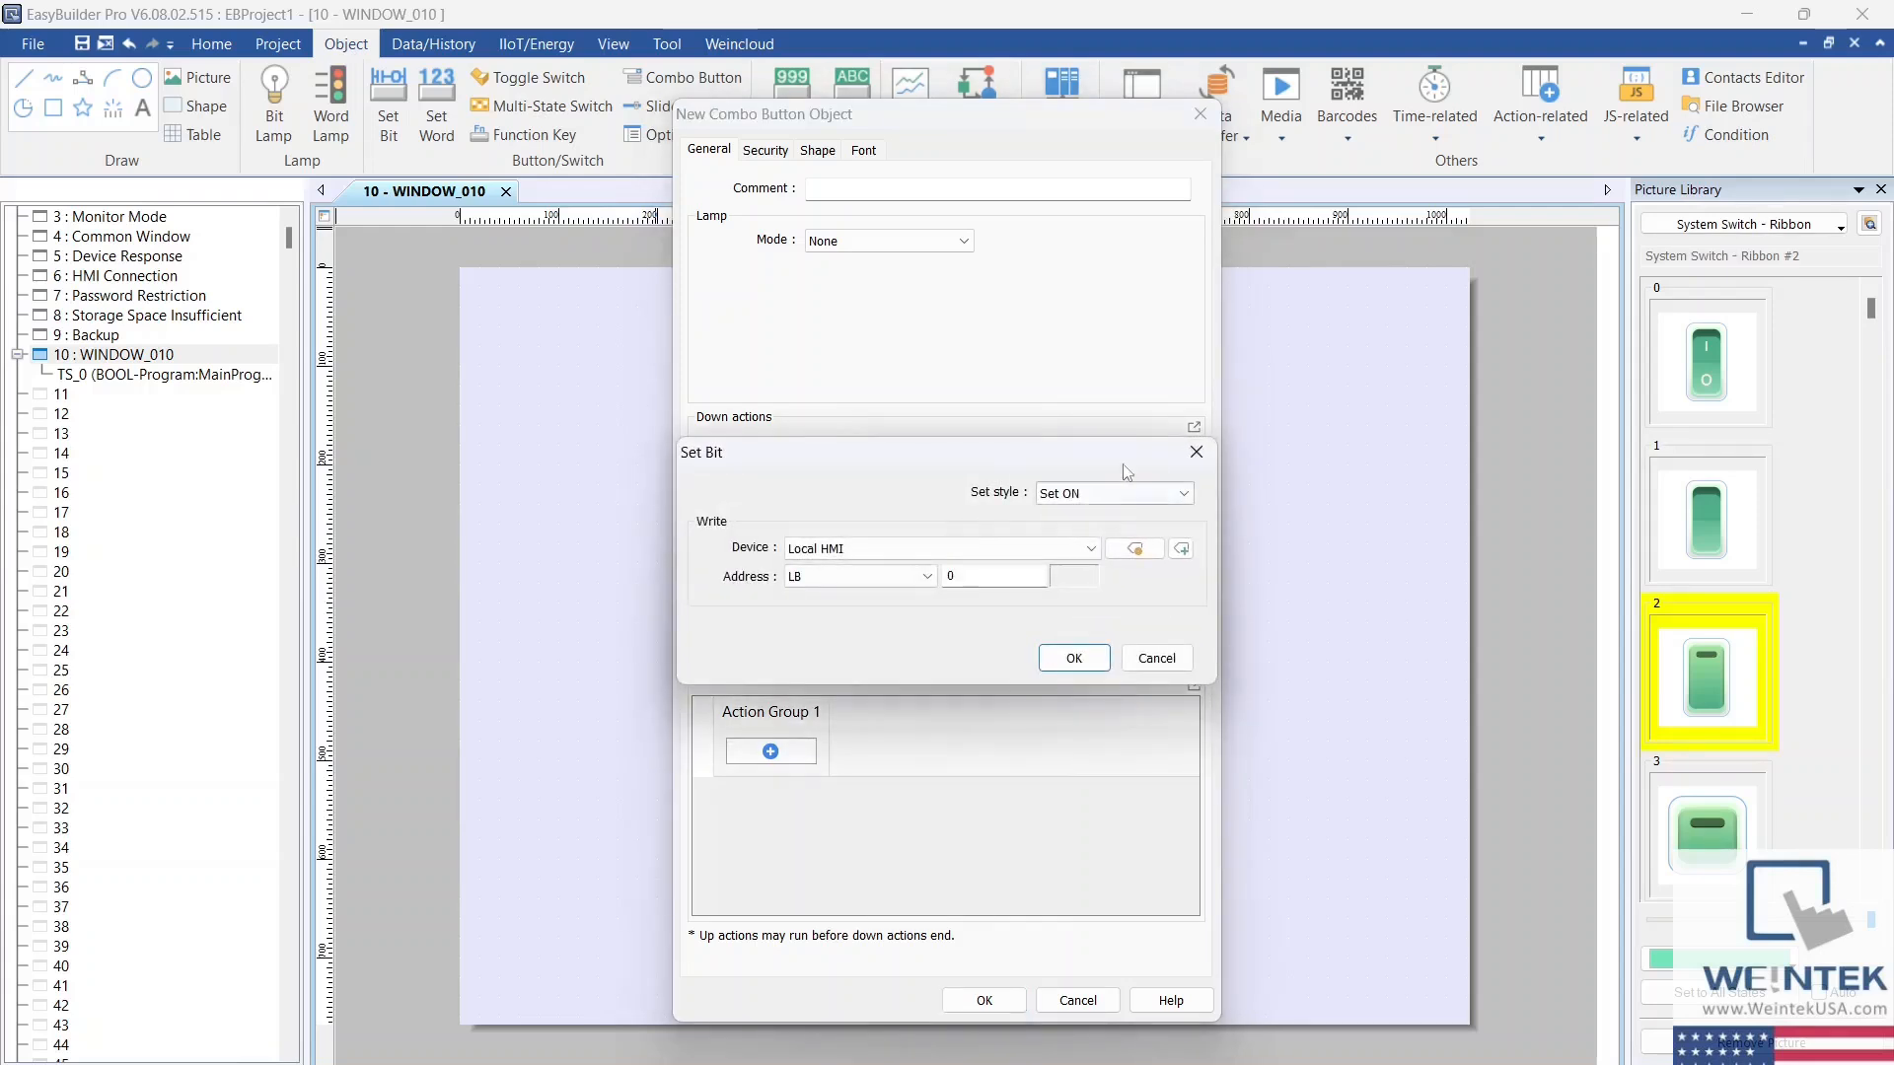
pyautogui.click(927, 549)
pyautogui.click(912, 586)
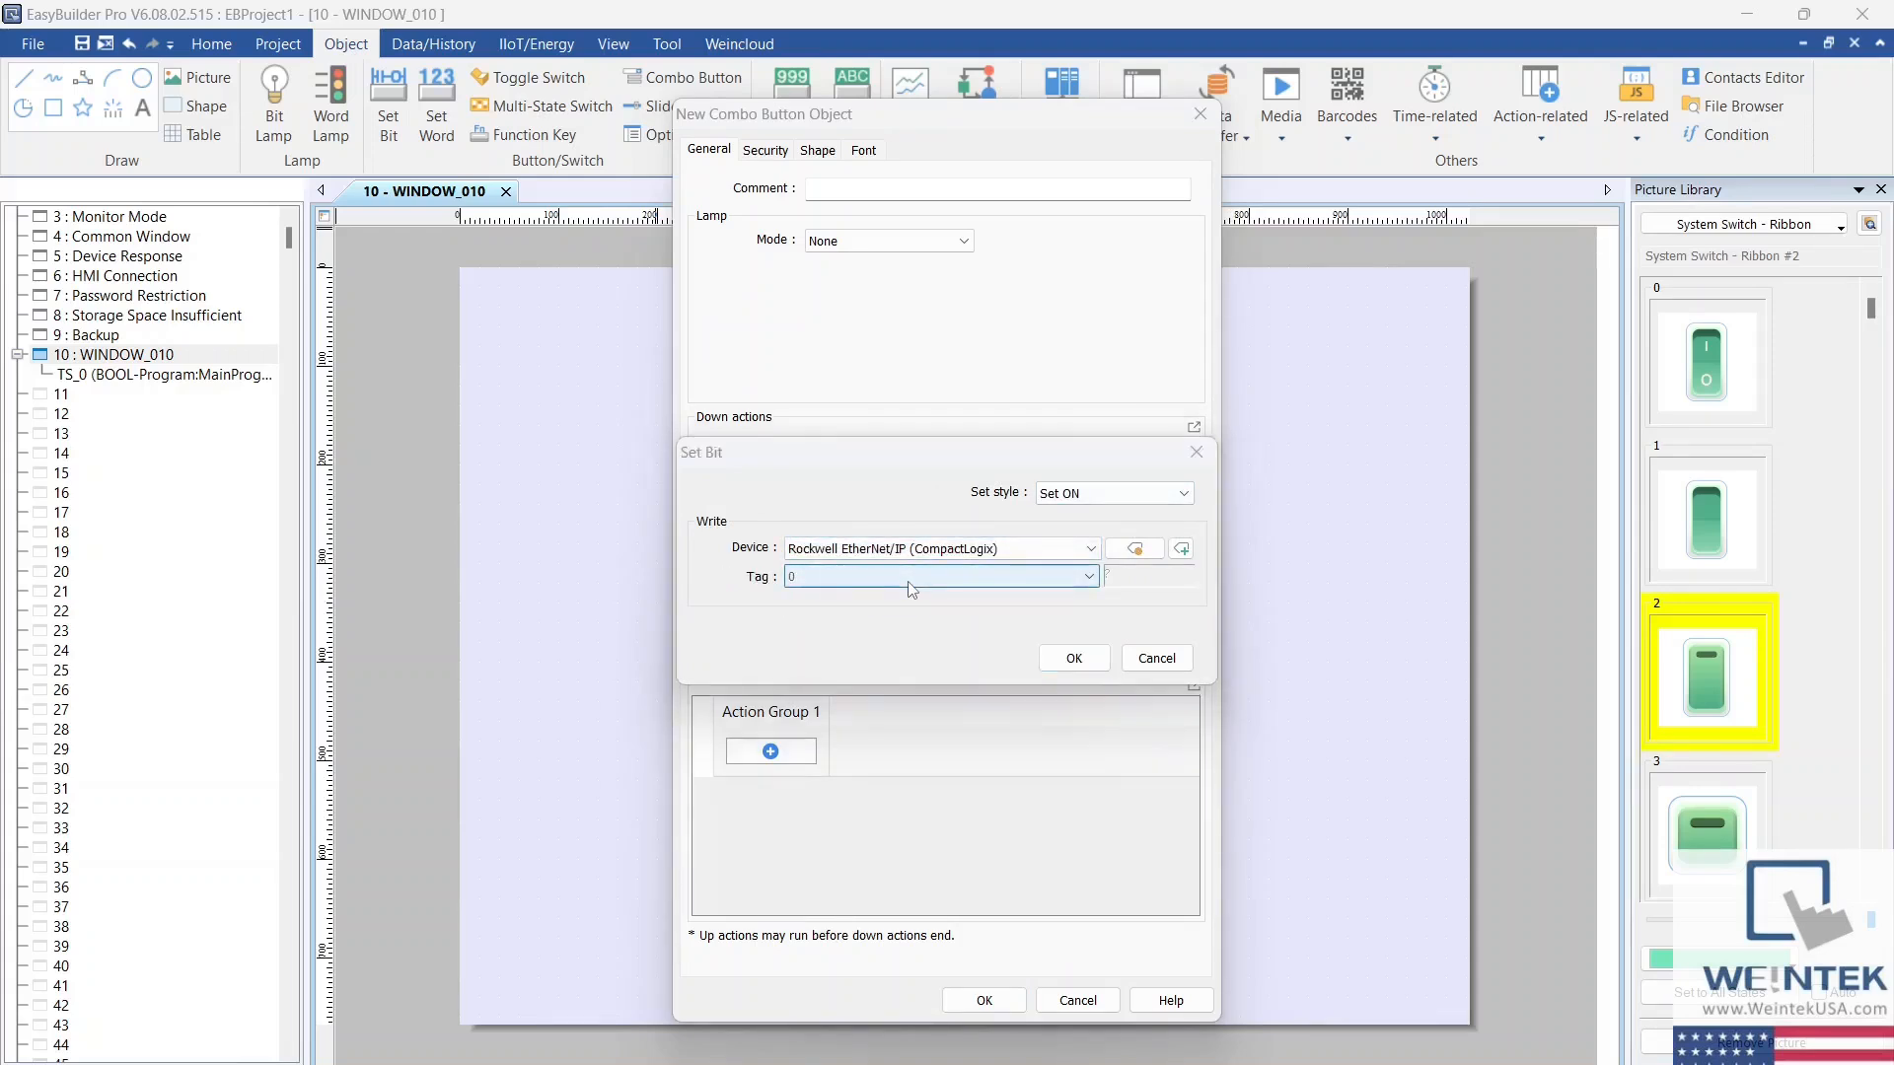
pyautogui.click(913, 578)
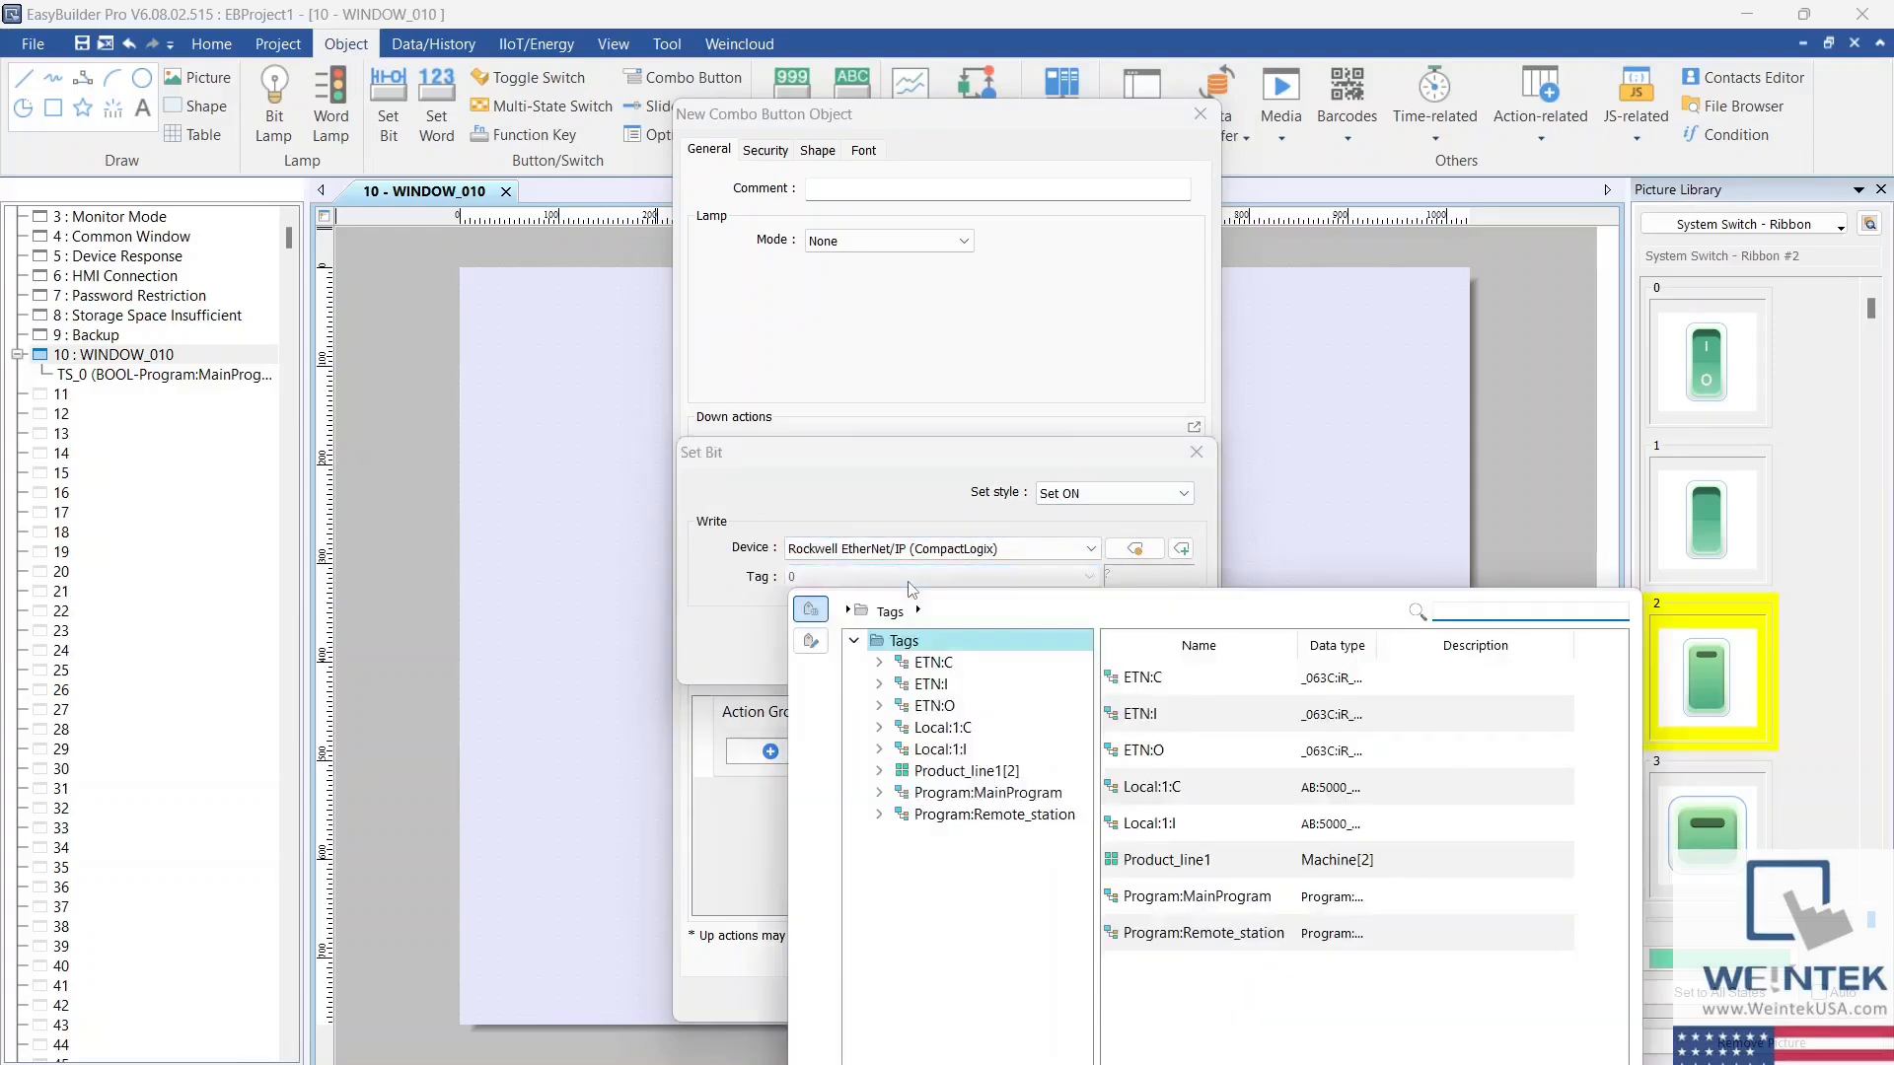
pyautogui.doubleClick(967, 791)
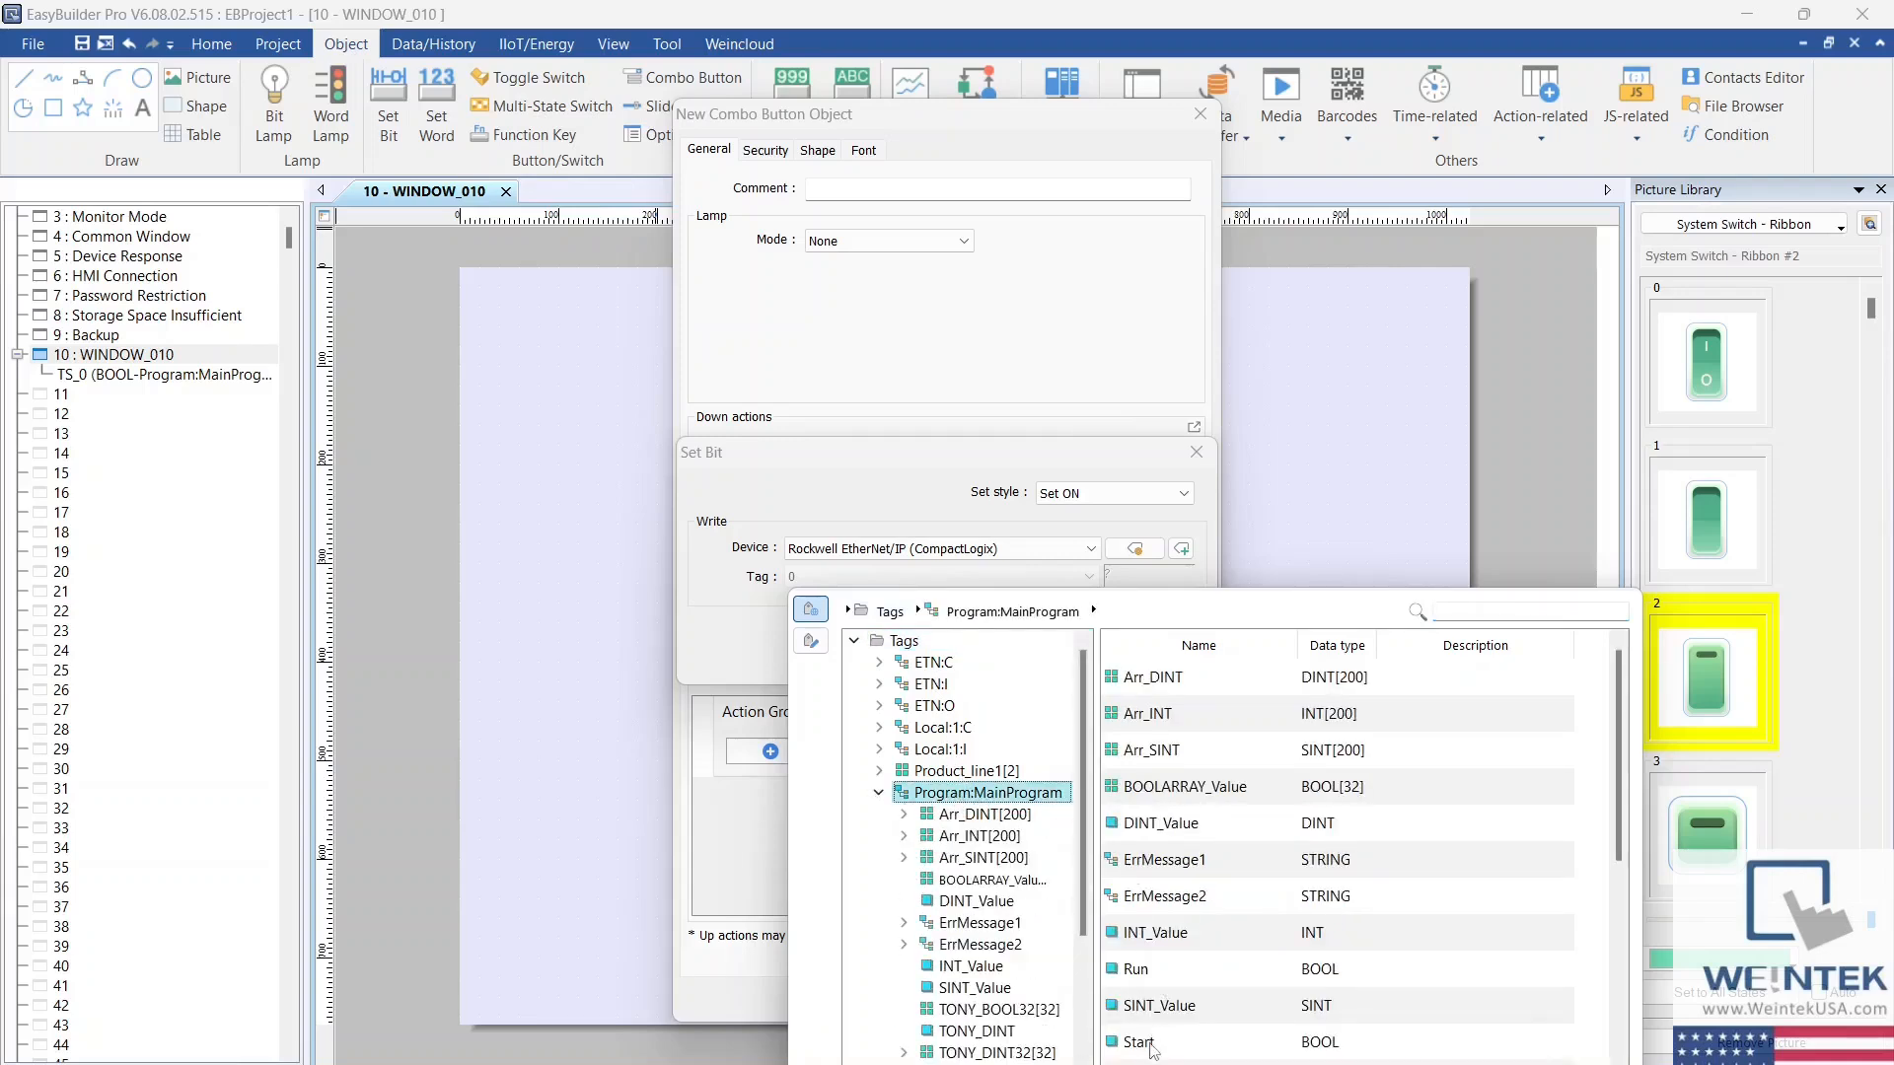
pyautogui.doubleClick(1140, 1043)
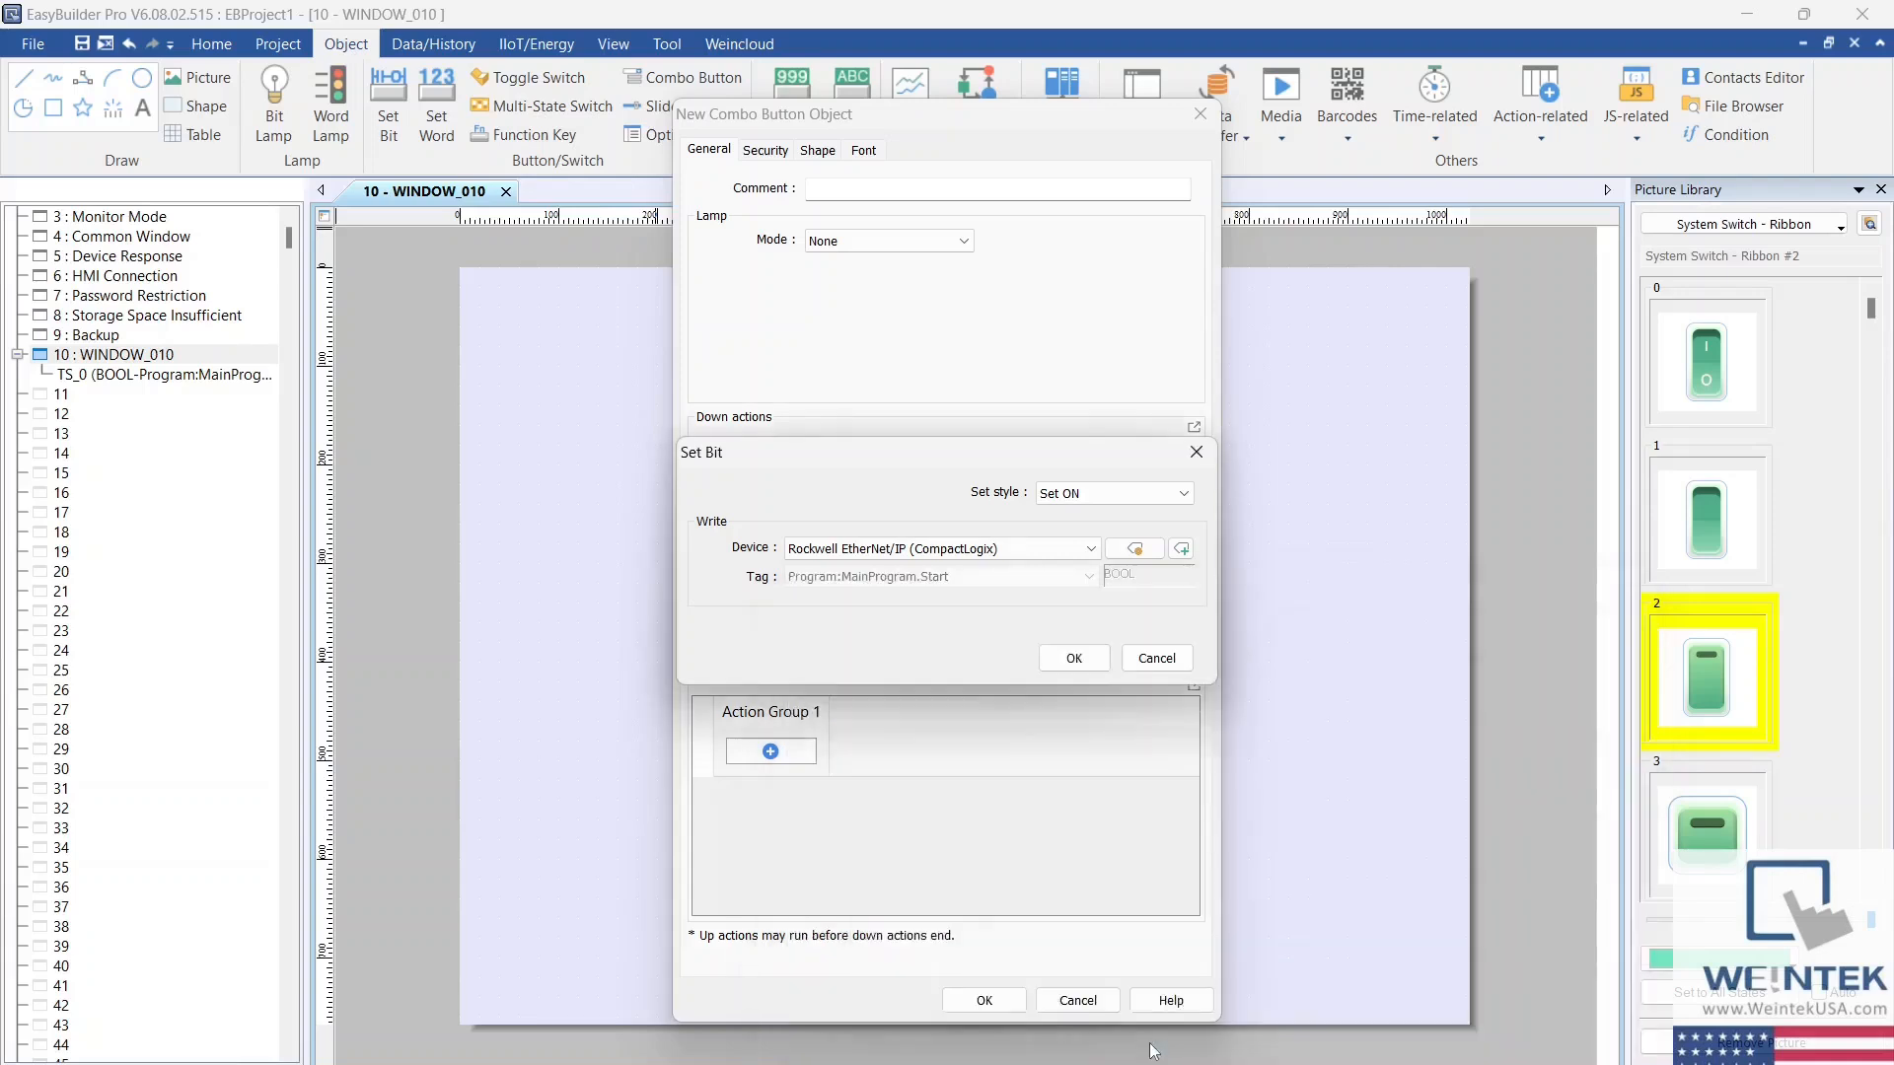
pyautogui.click(1059, 673)
# Step: Add a 1000 ms delay as Action Group 2 of the down actions
pyautogui.click(1016, 490)
pyautogui.click(1046, 500)
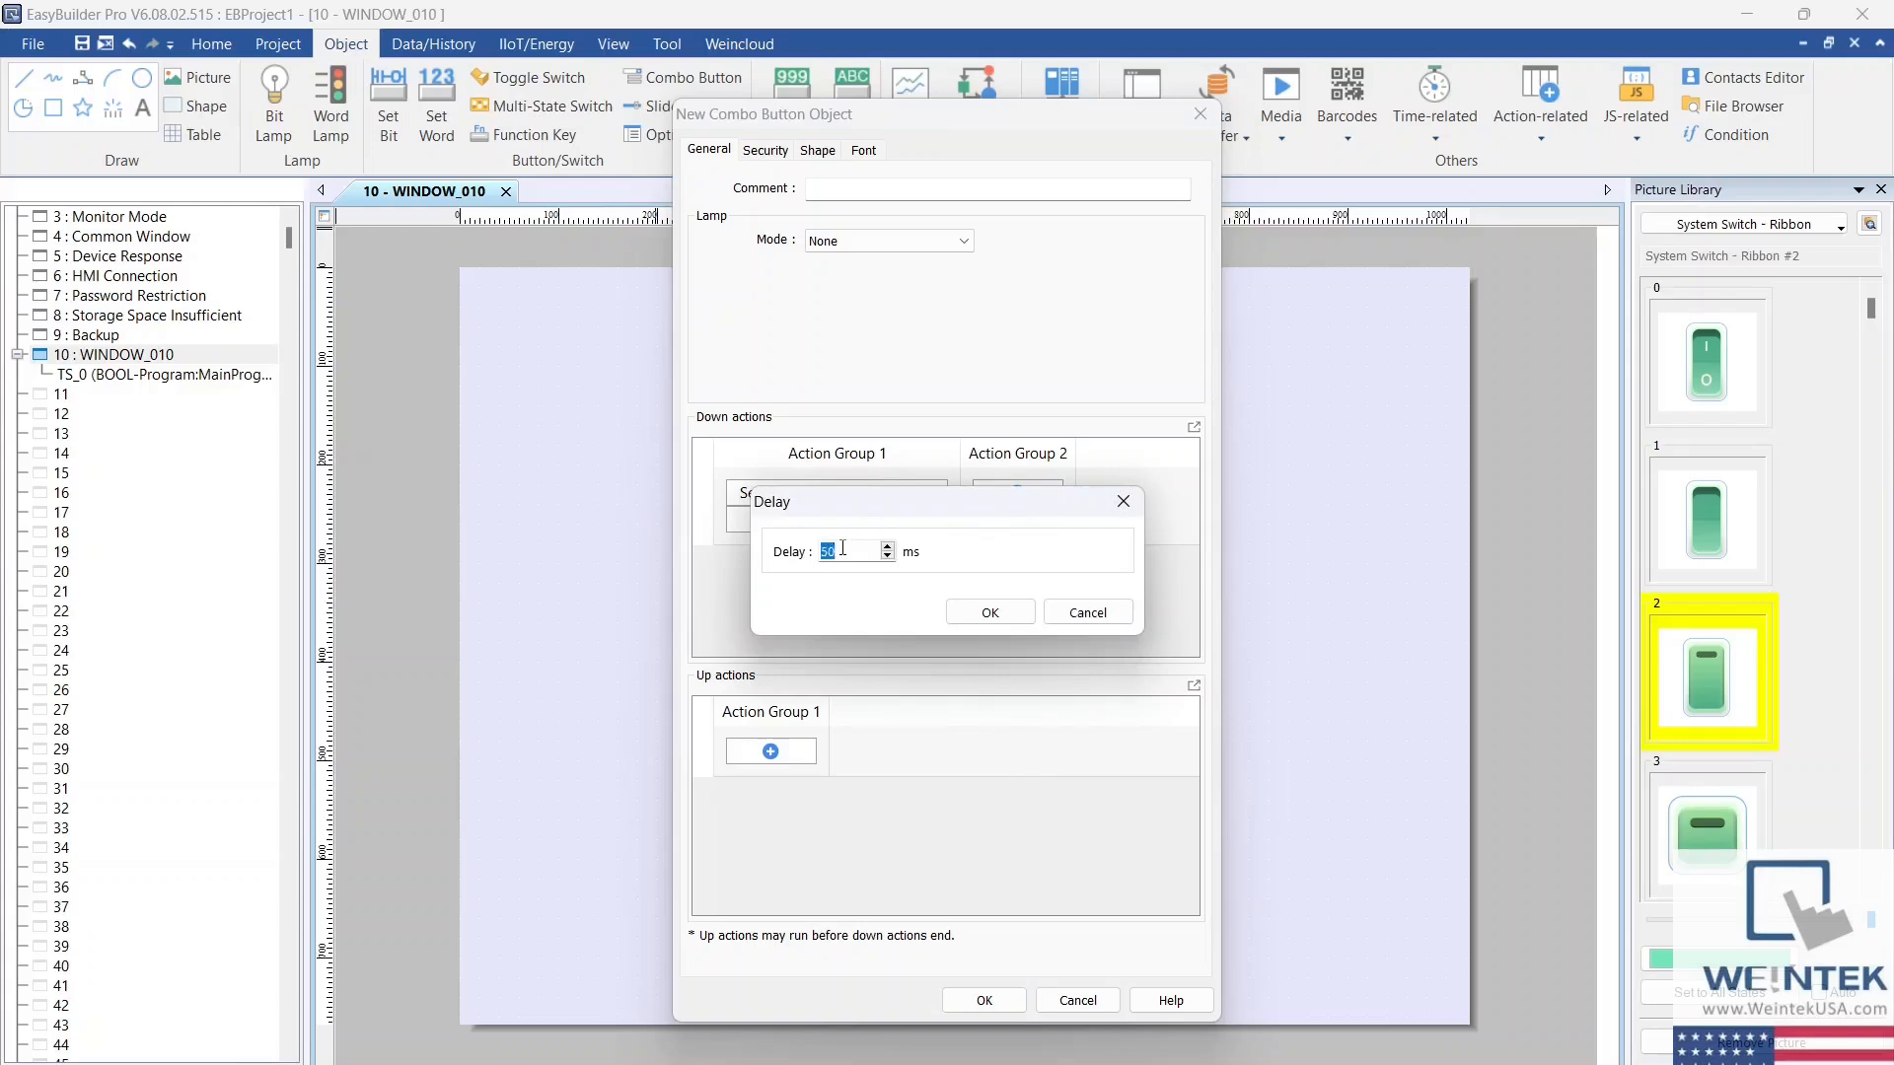
pyautogui.click(987, 603)
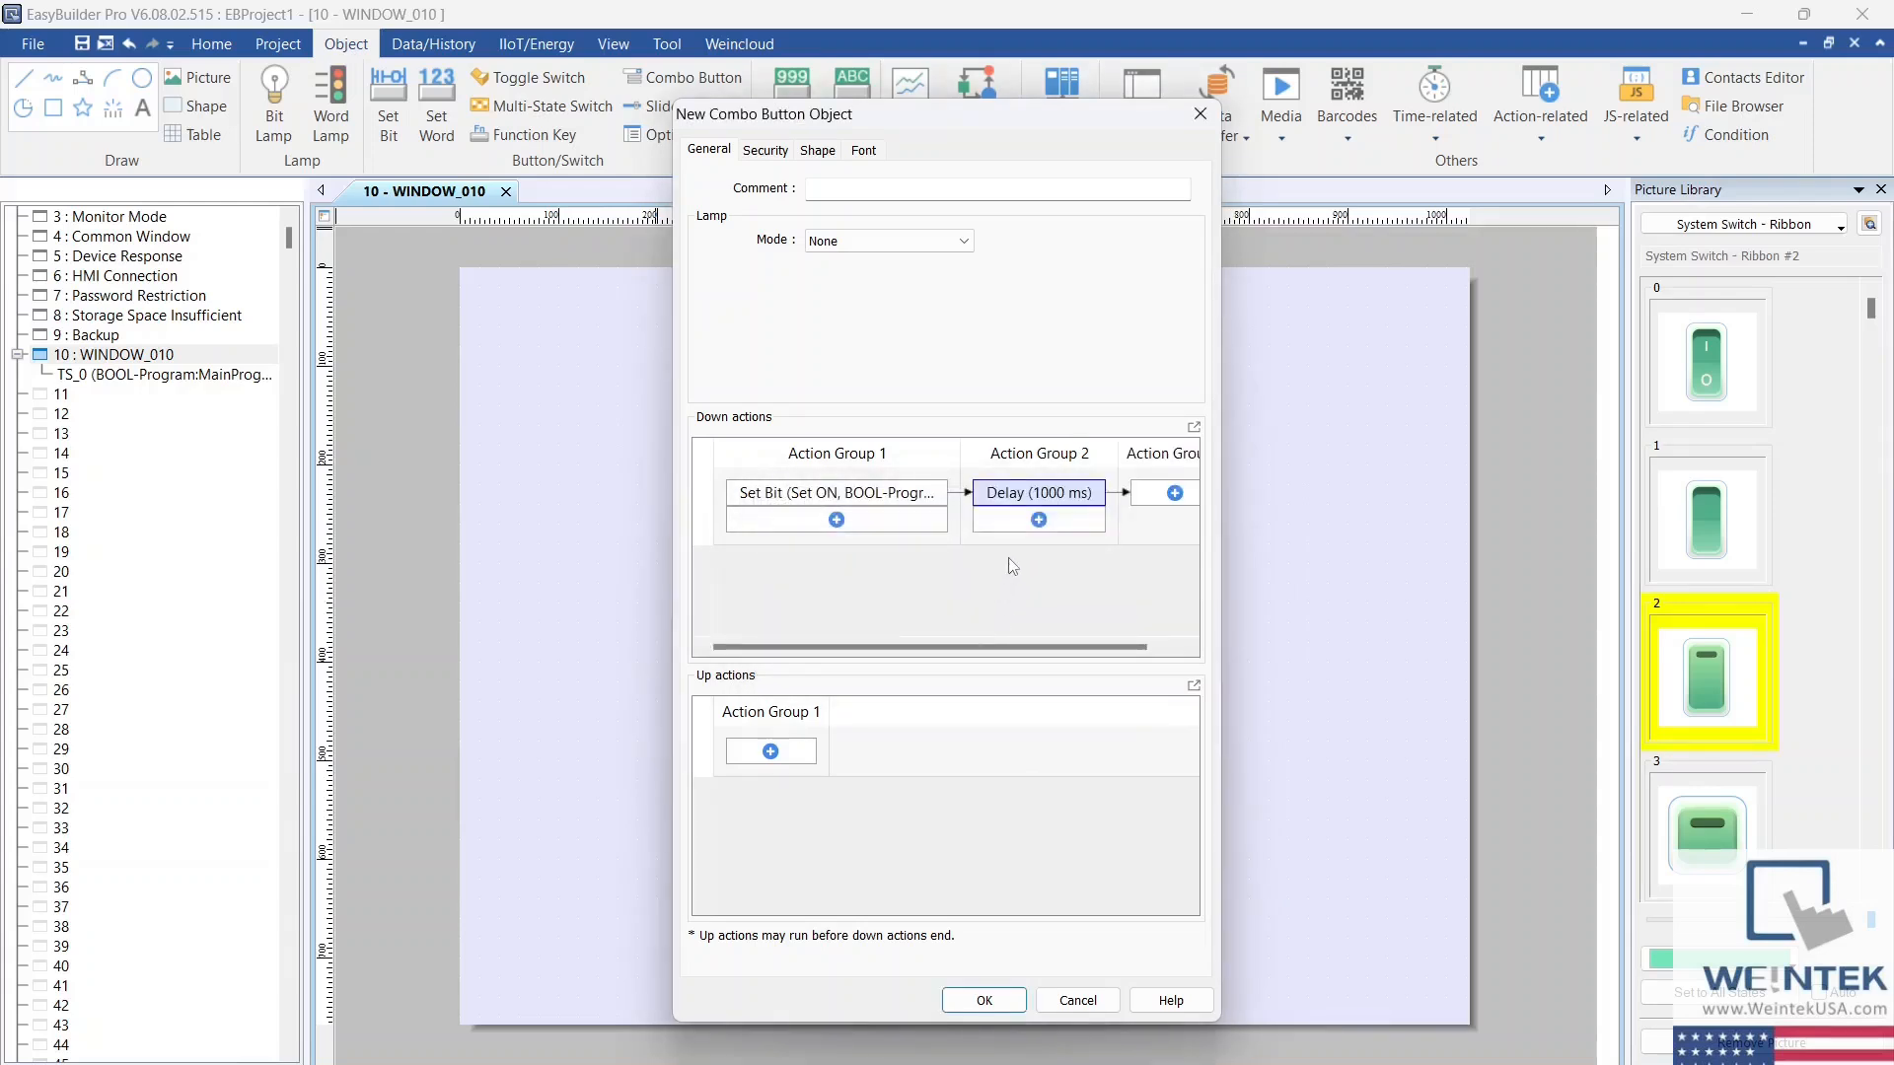
# Step: Add a Set OFF bit action for the CompactLogix tag Program:MainProgram.Start as Action Group 3 of the down actions
pyautogui.click(1174, 493)
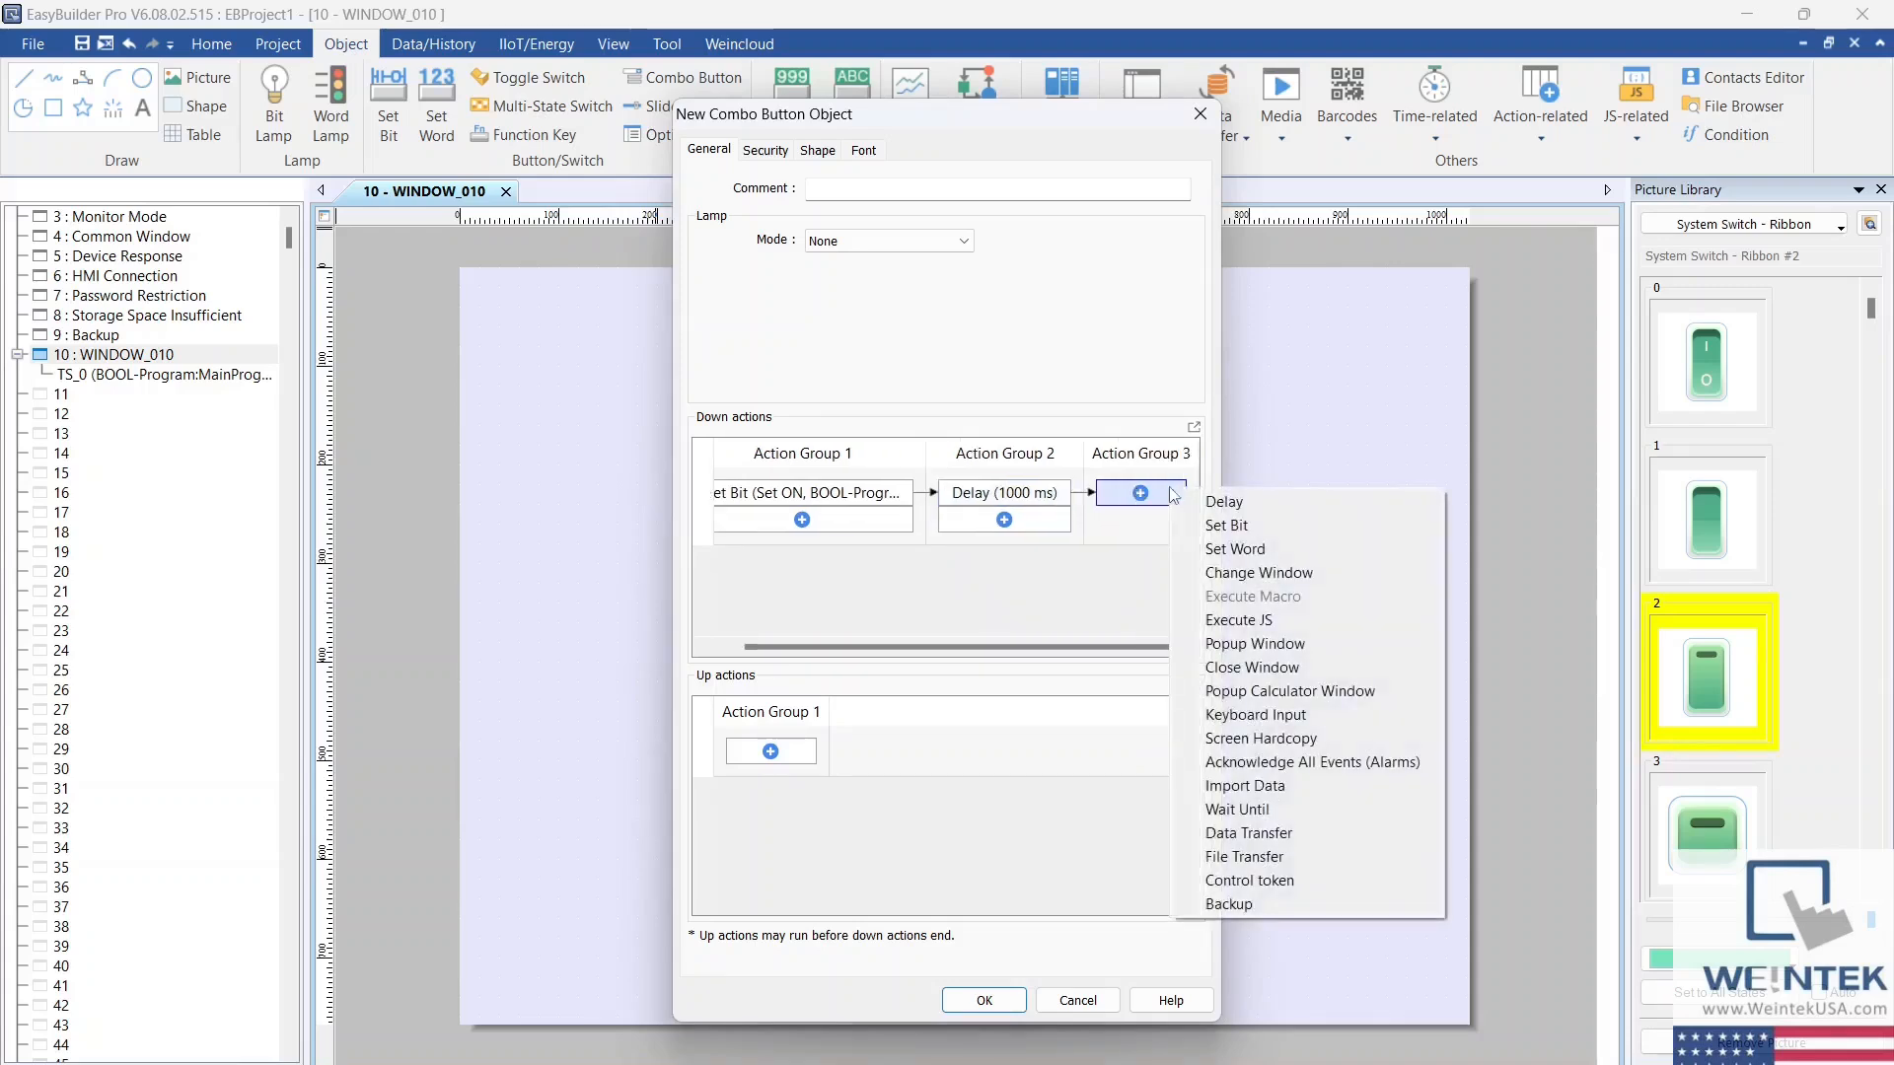
pyautogui.click(1213, 528)
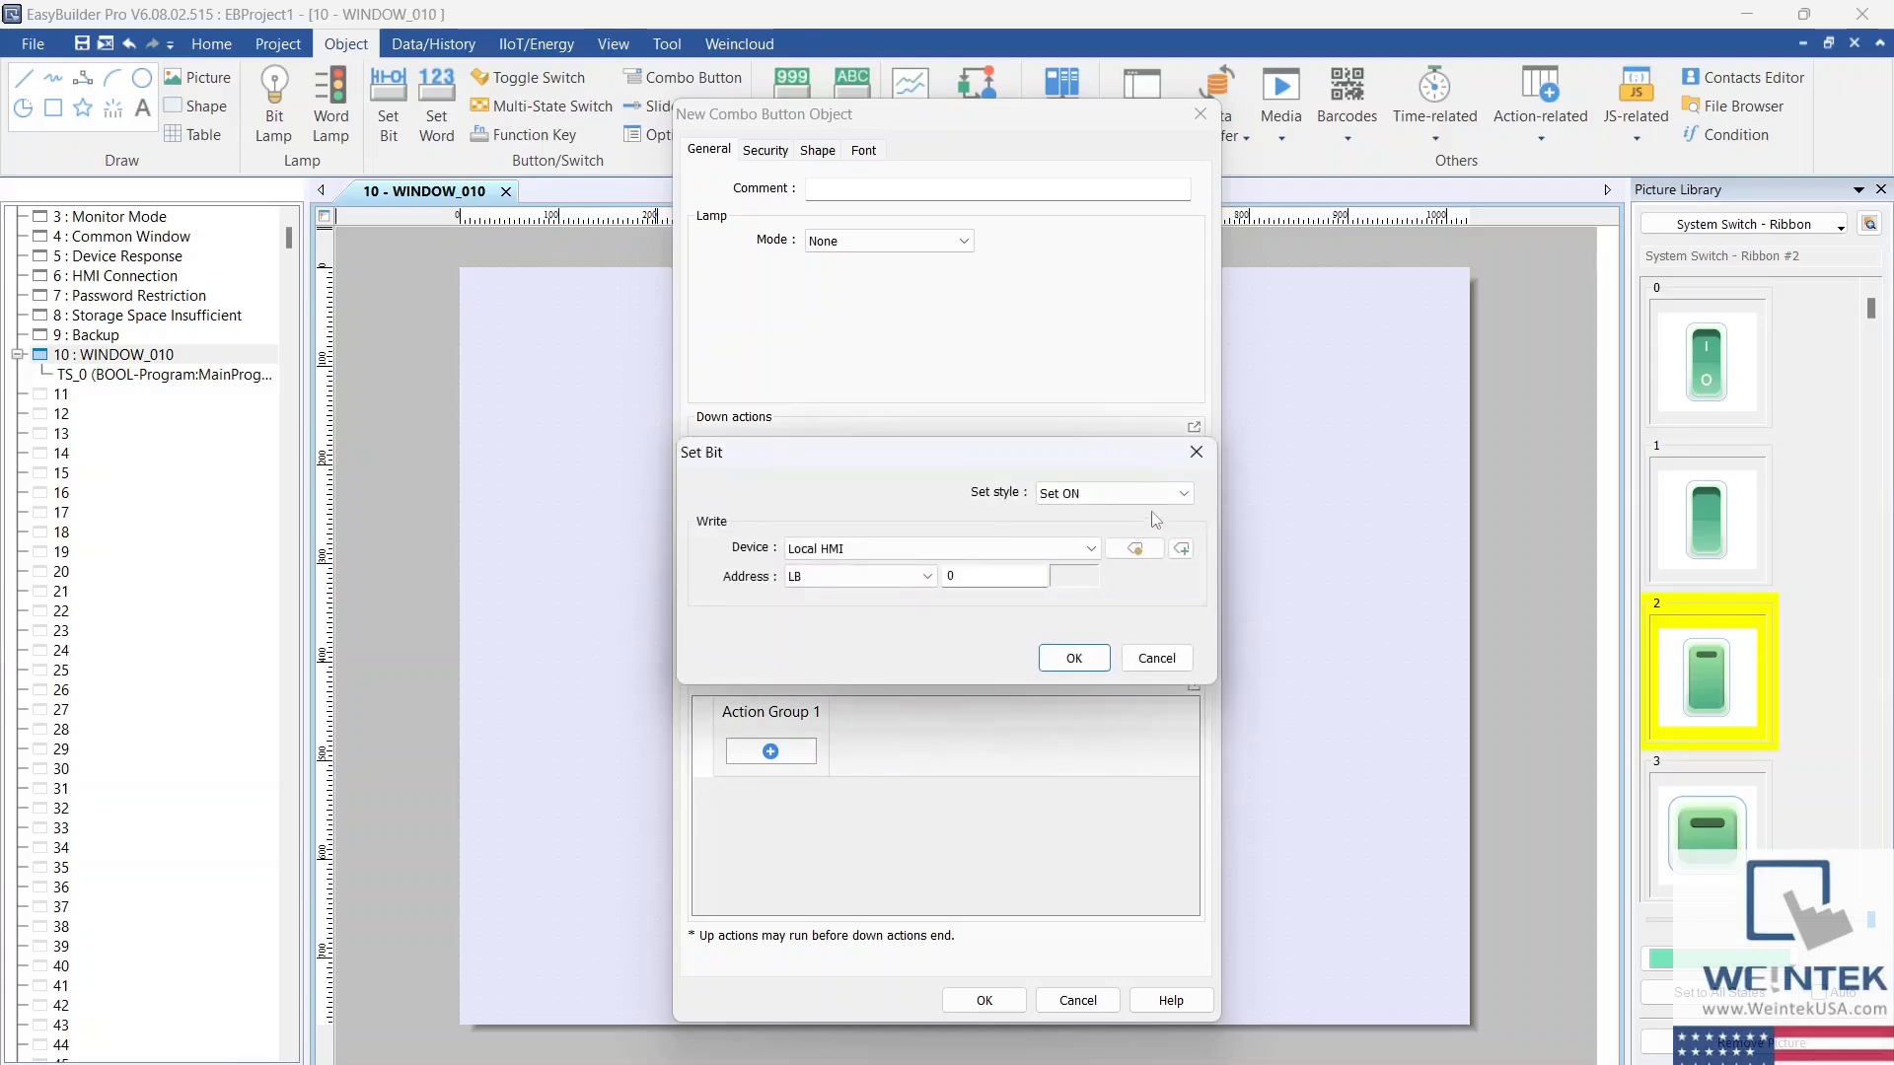
pyautogui.click(1164, 496)
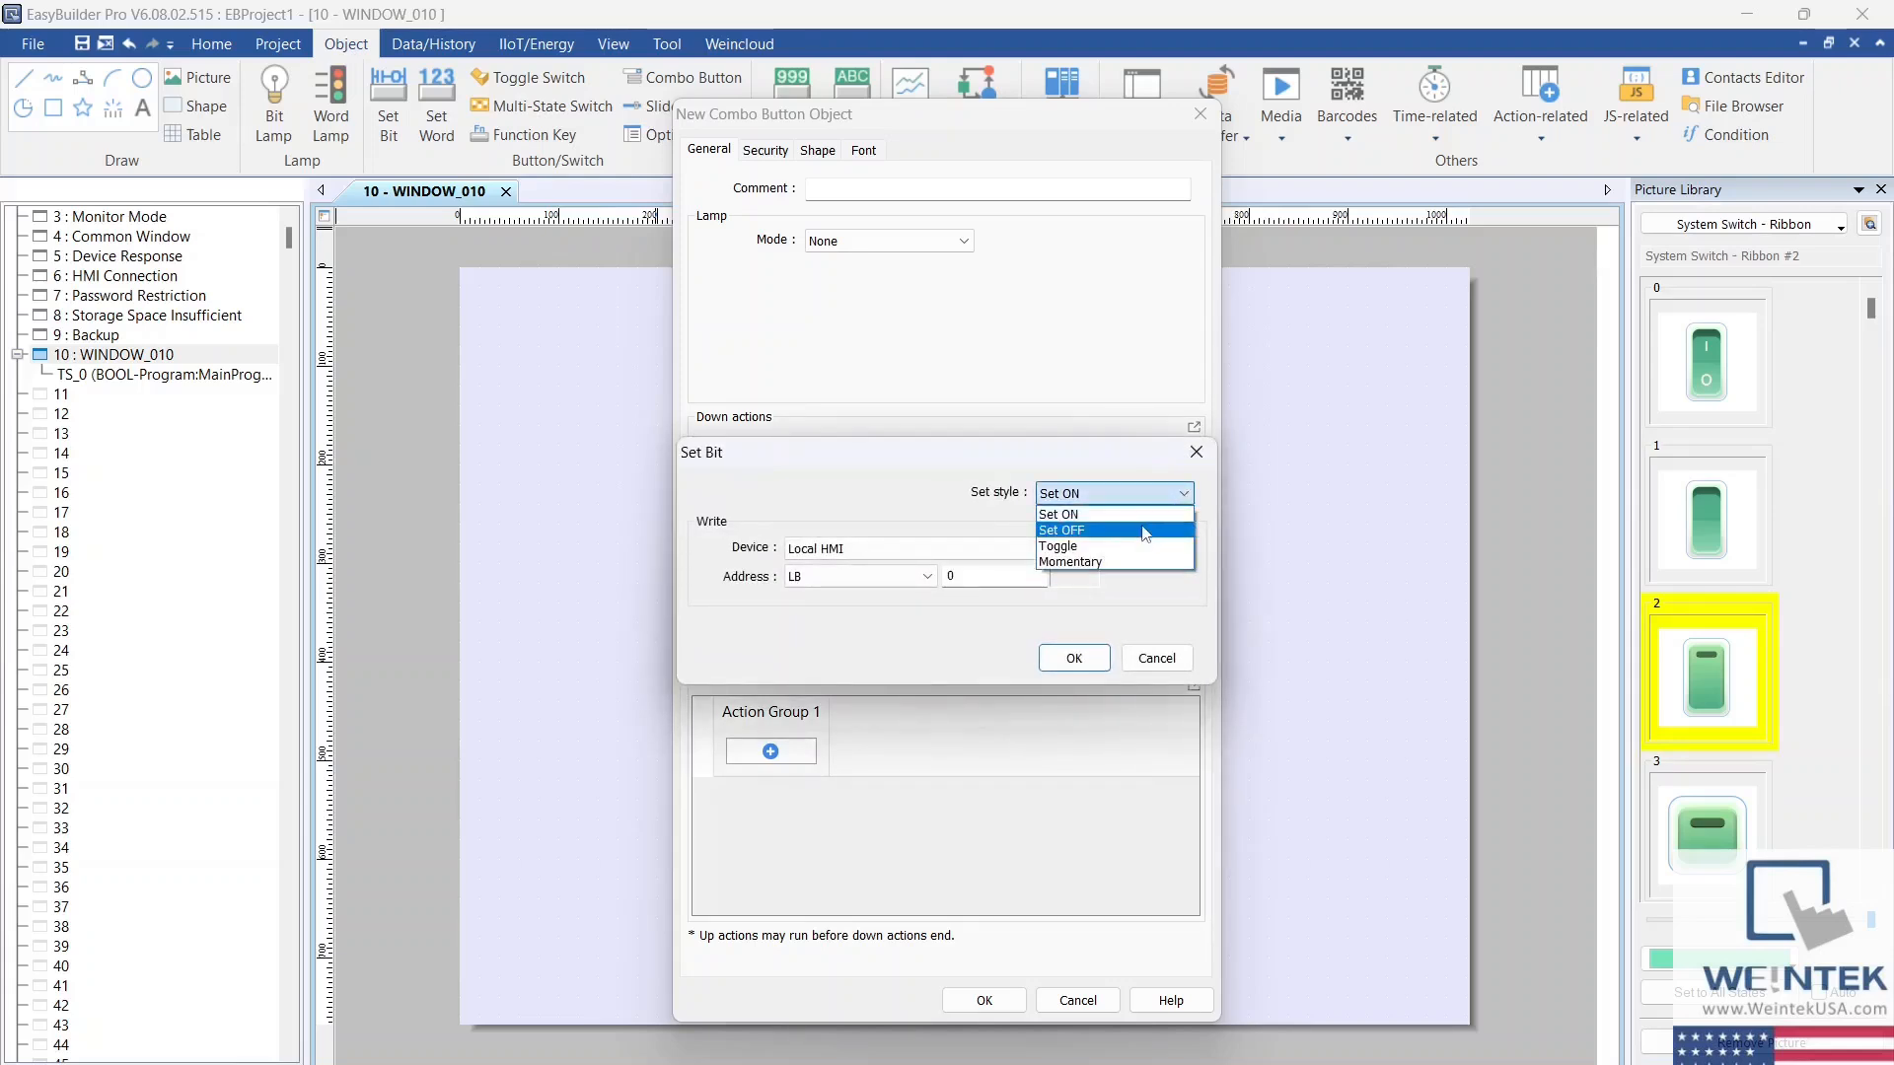
pyautogui.click(1155, 530)
pyautogui.click(1008, 549)
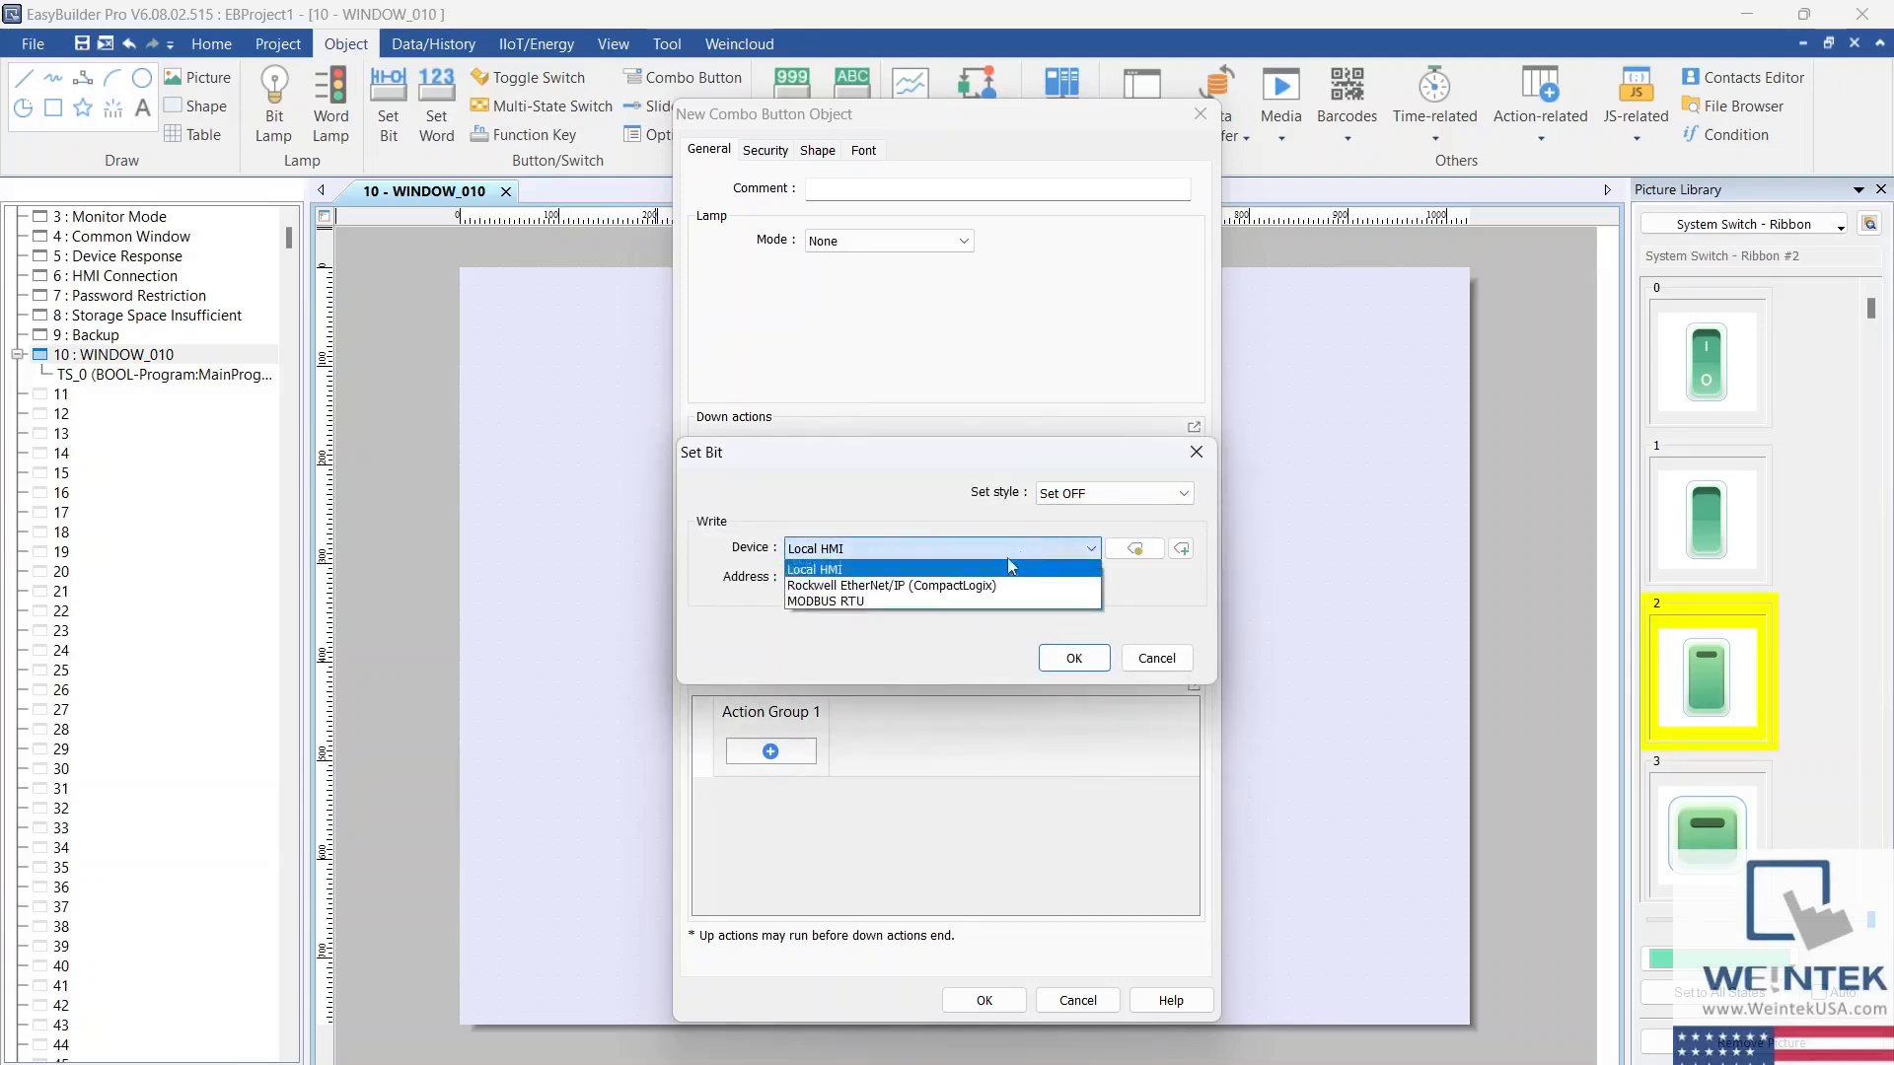
pyautogui.click(962, 586)
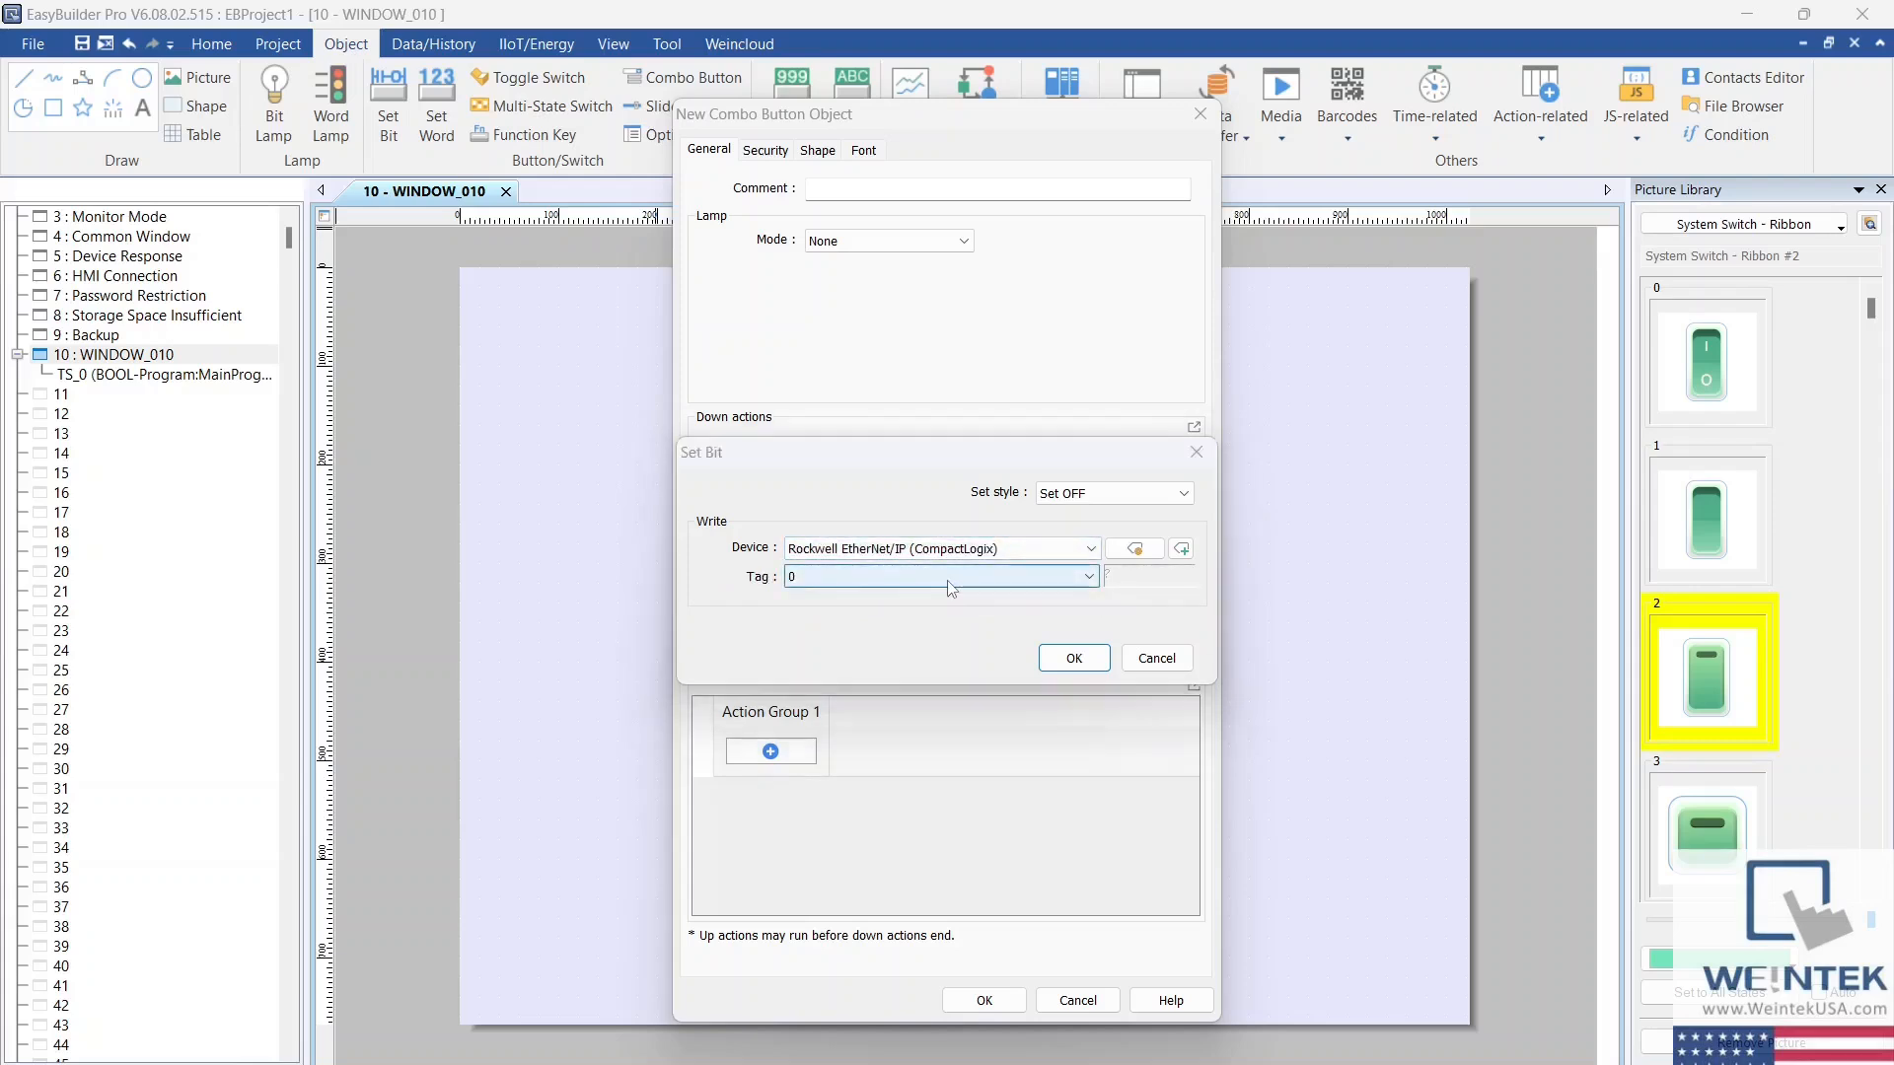
pyautogui.click(950, 584)
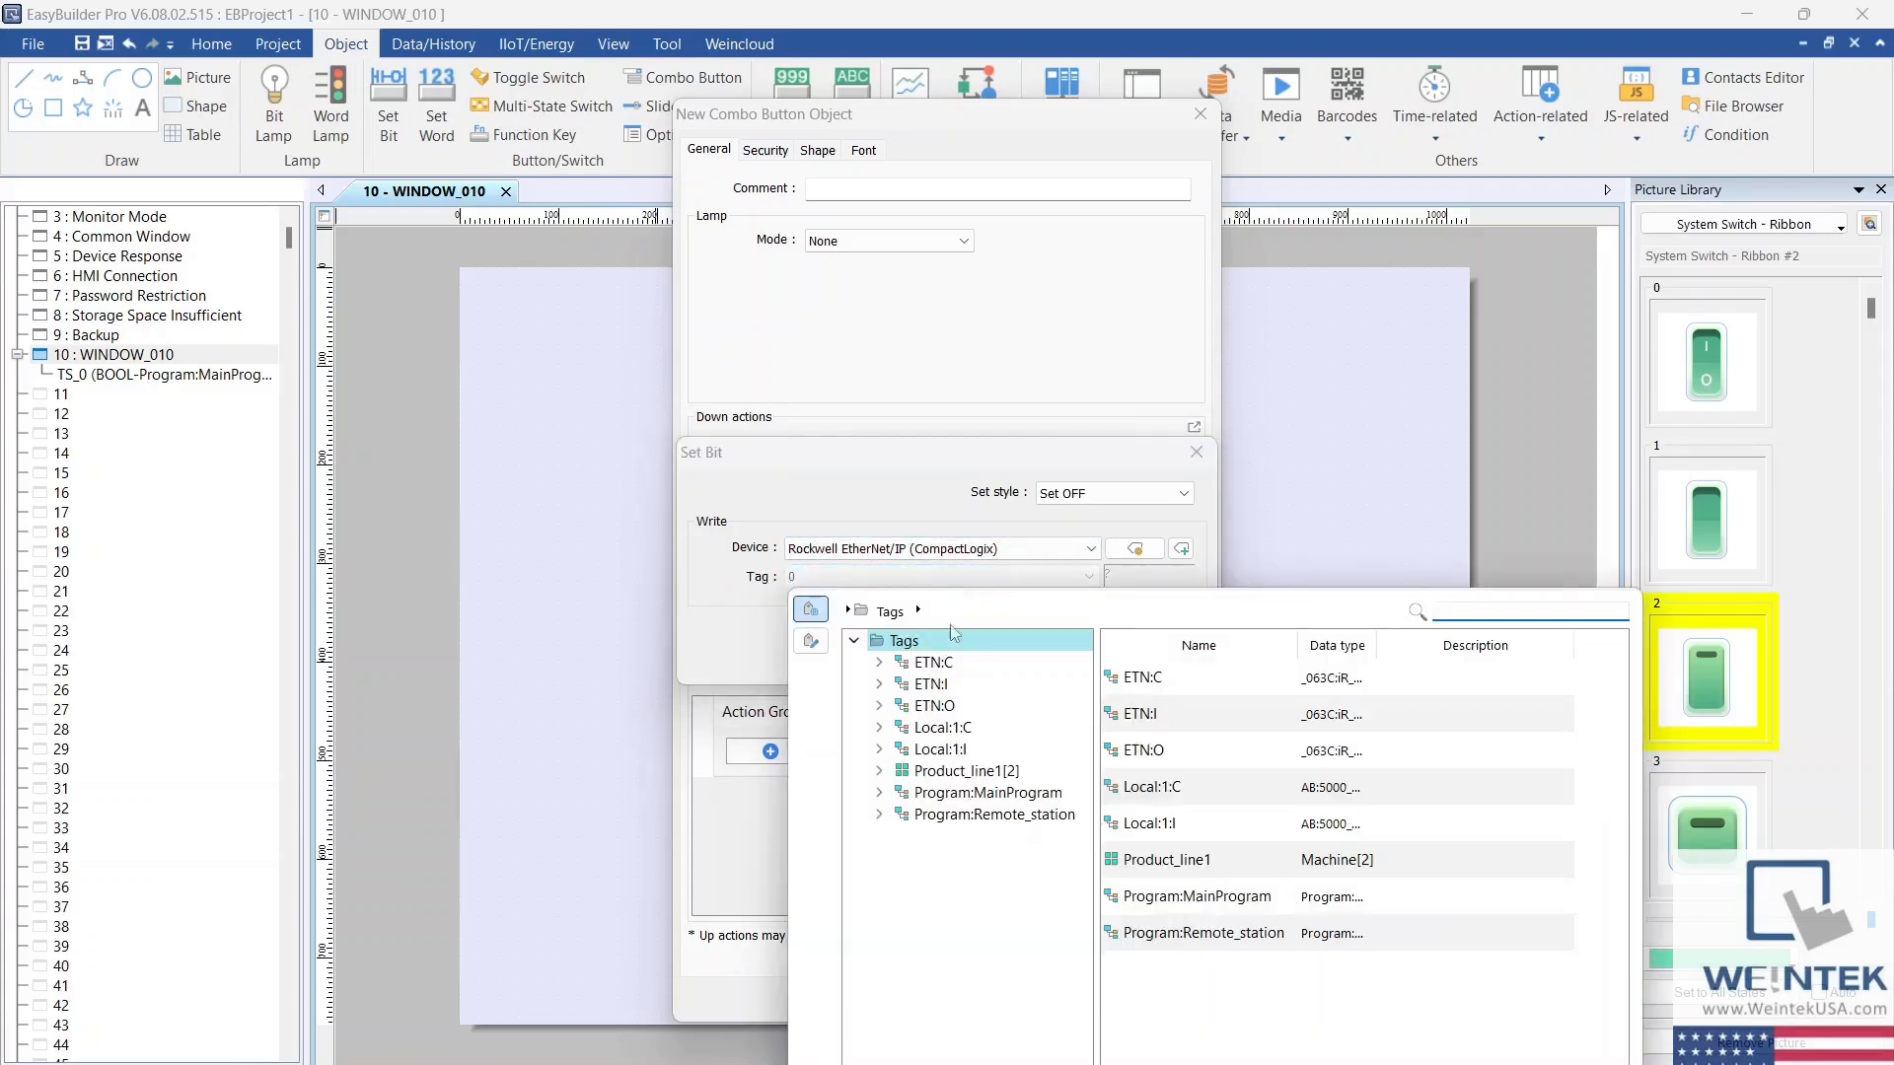
pyautogui.click(954, 797)
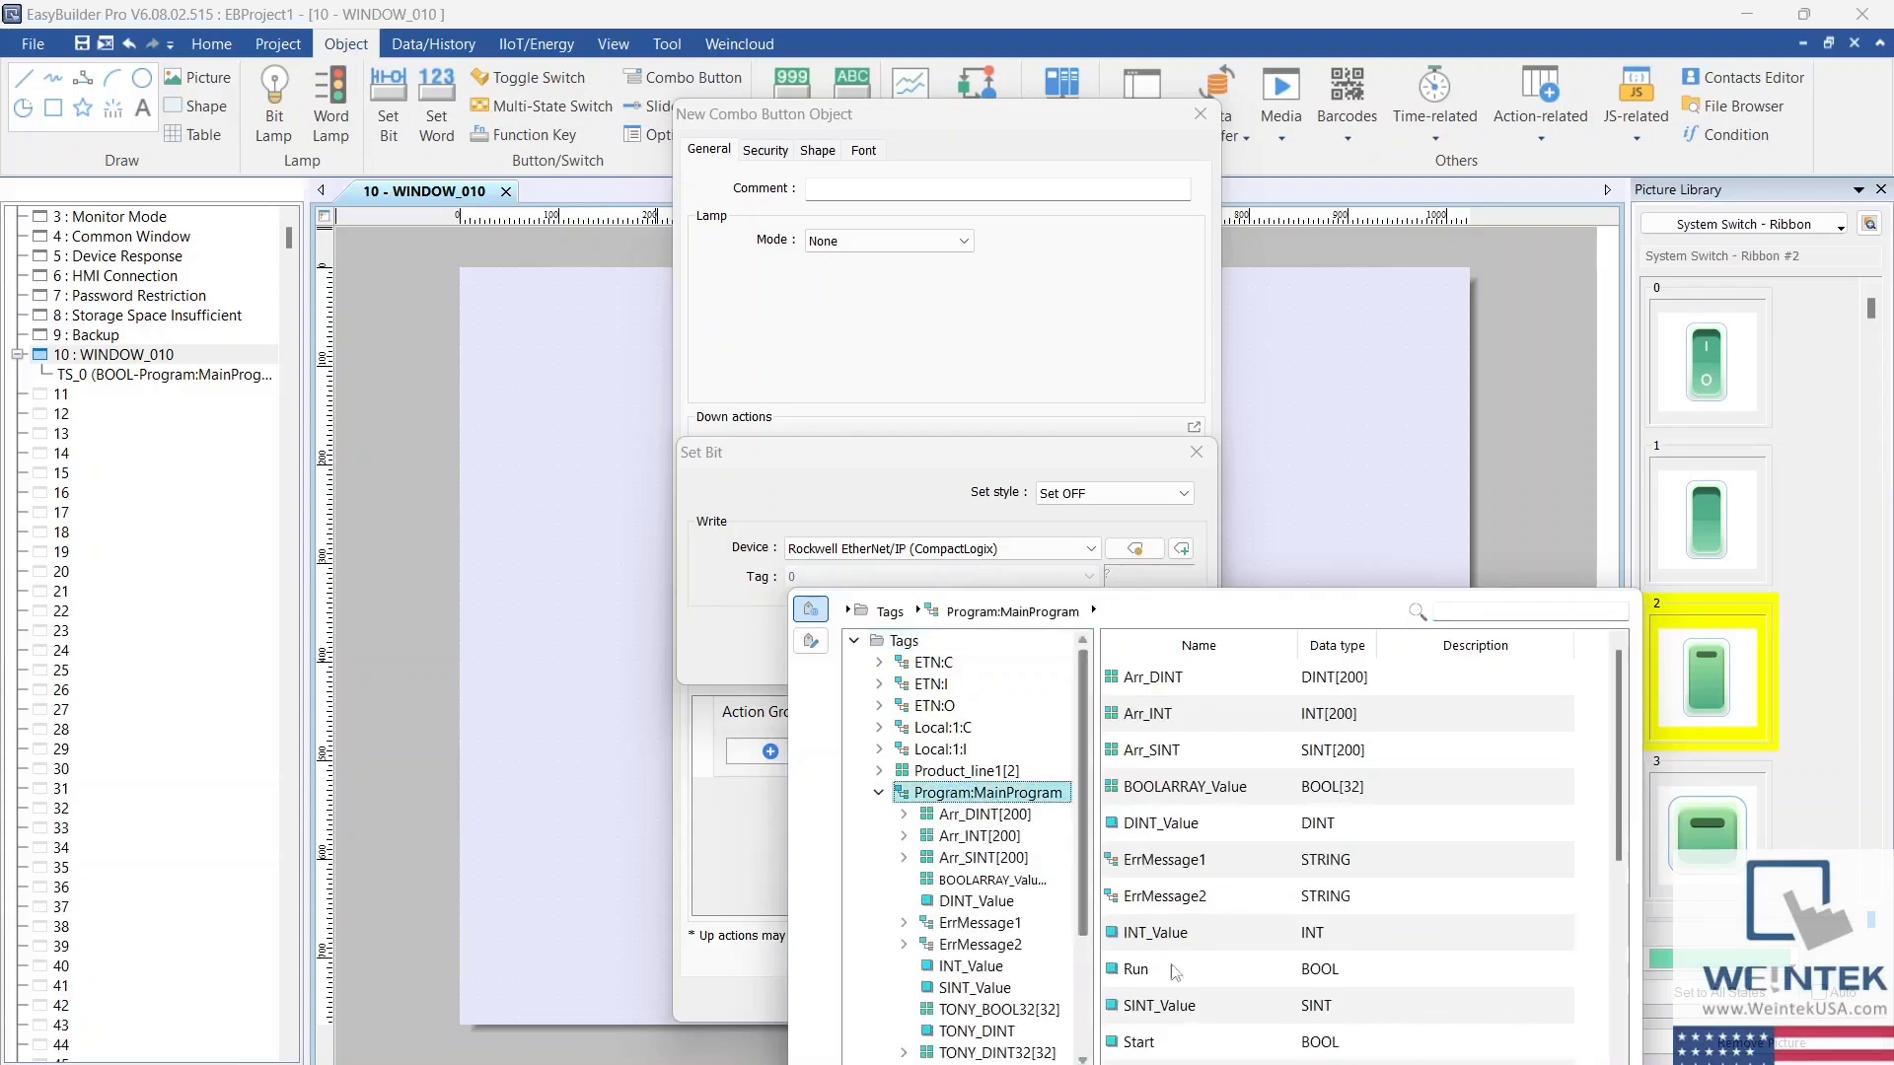
pyautogui.click(1173, 1048)
pyautogui.click(1174, 1049)
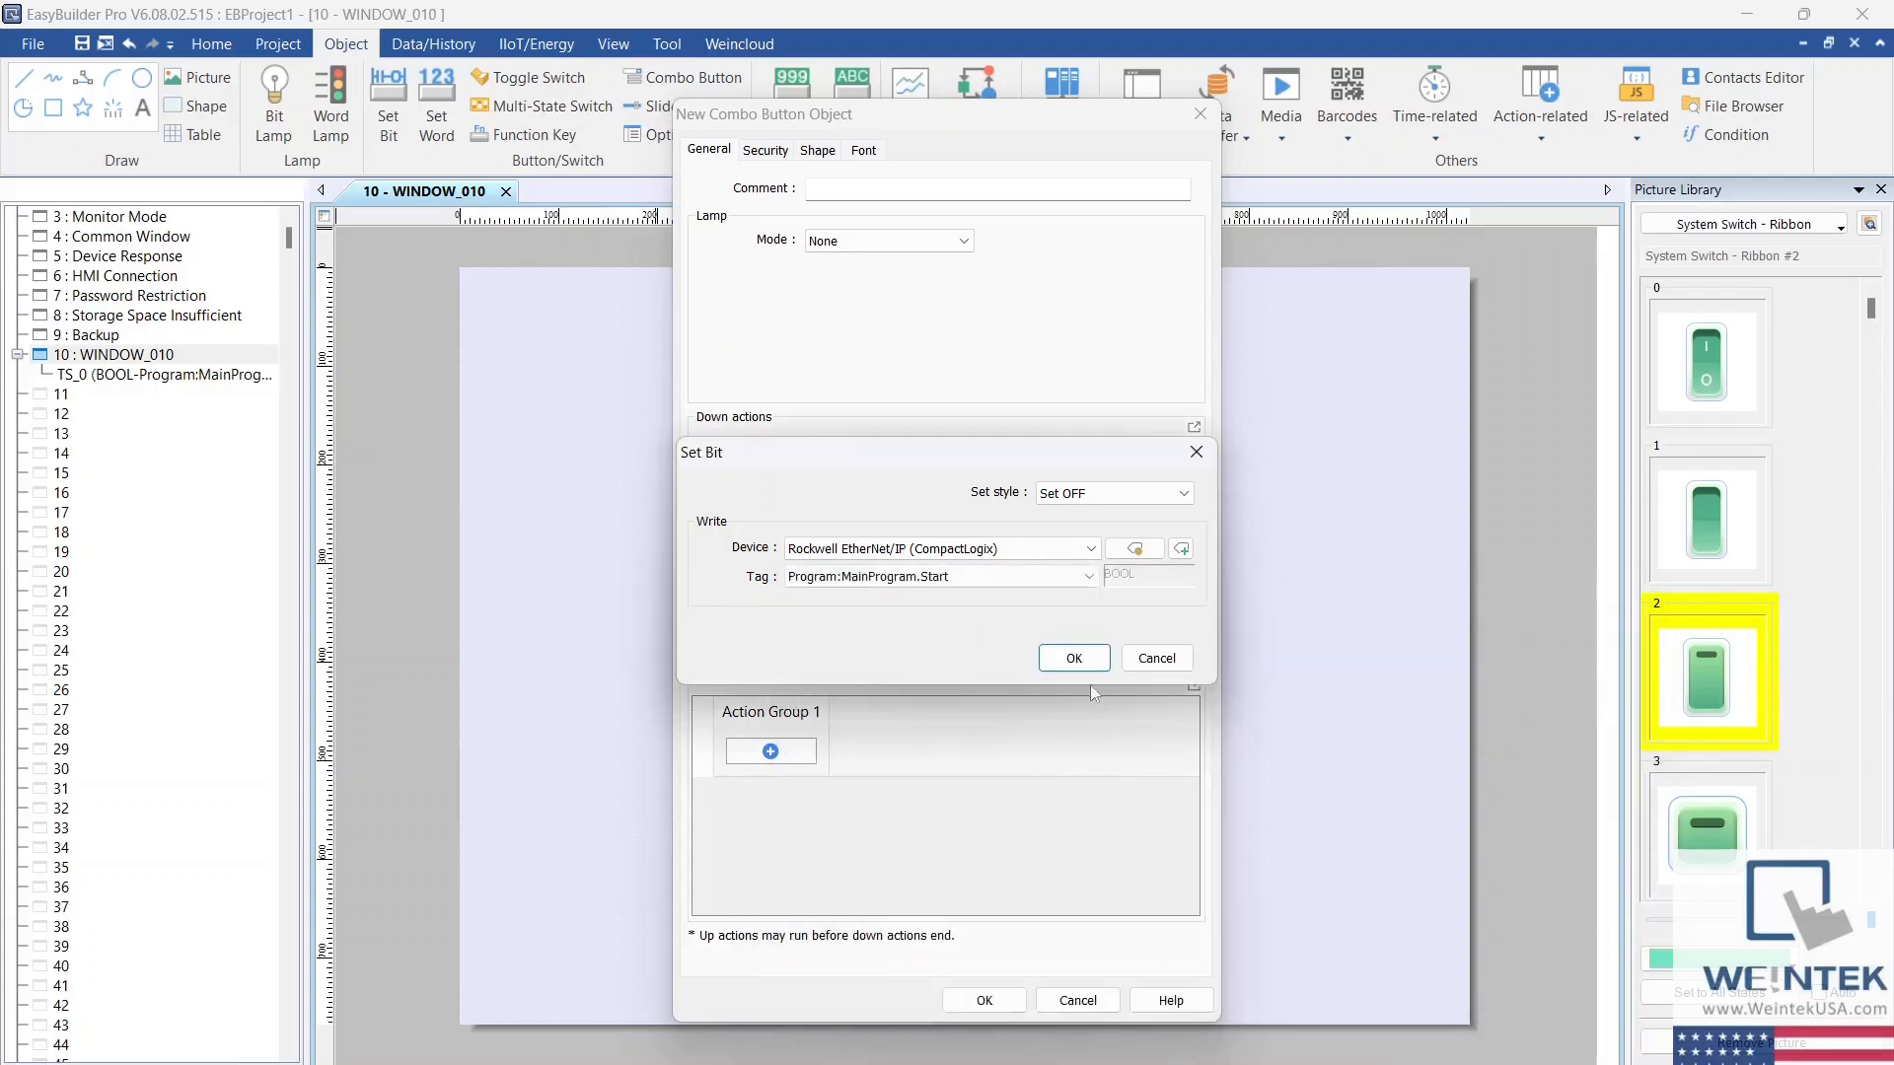
pyautogui.click(1073, 658)
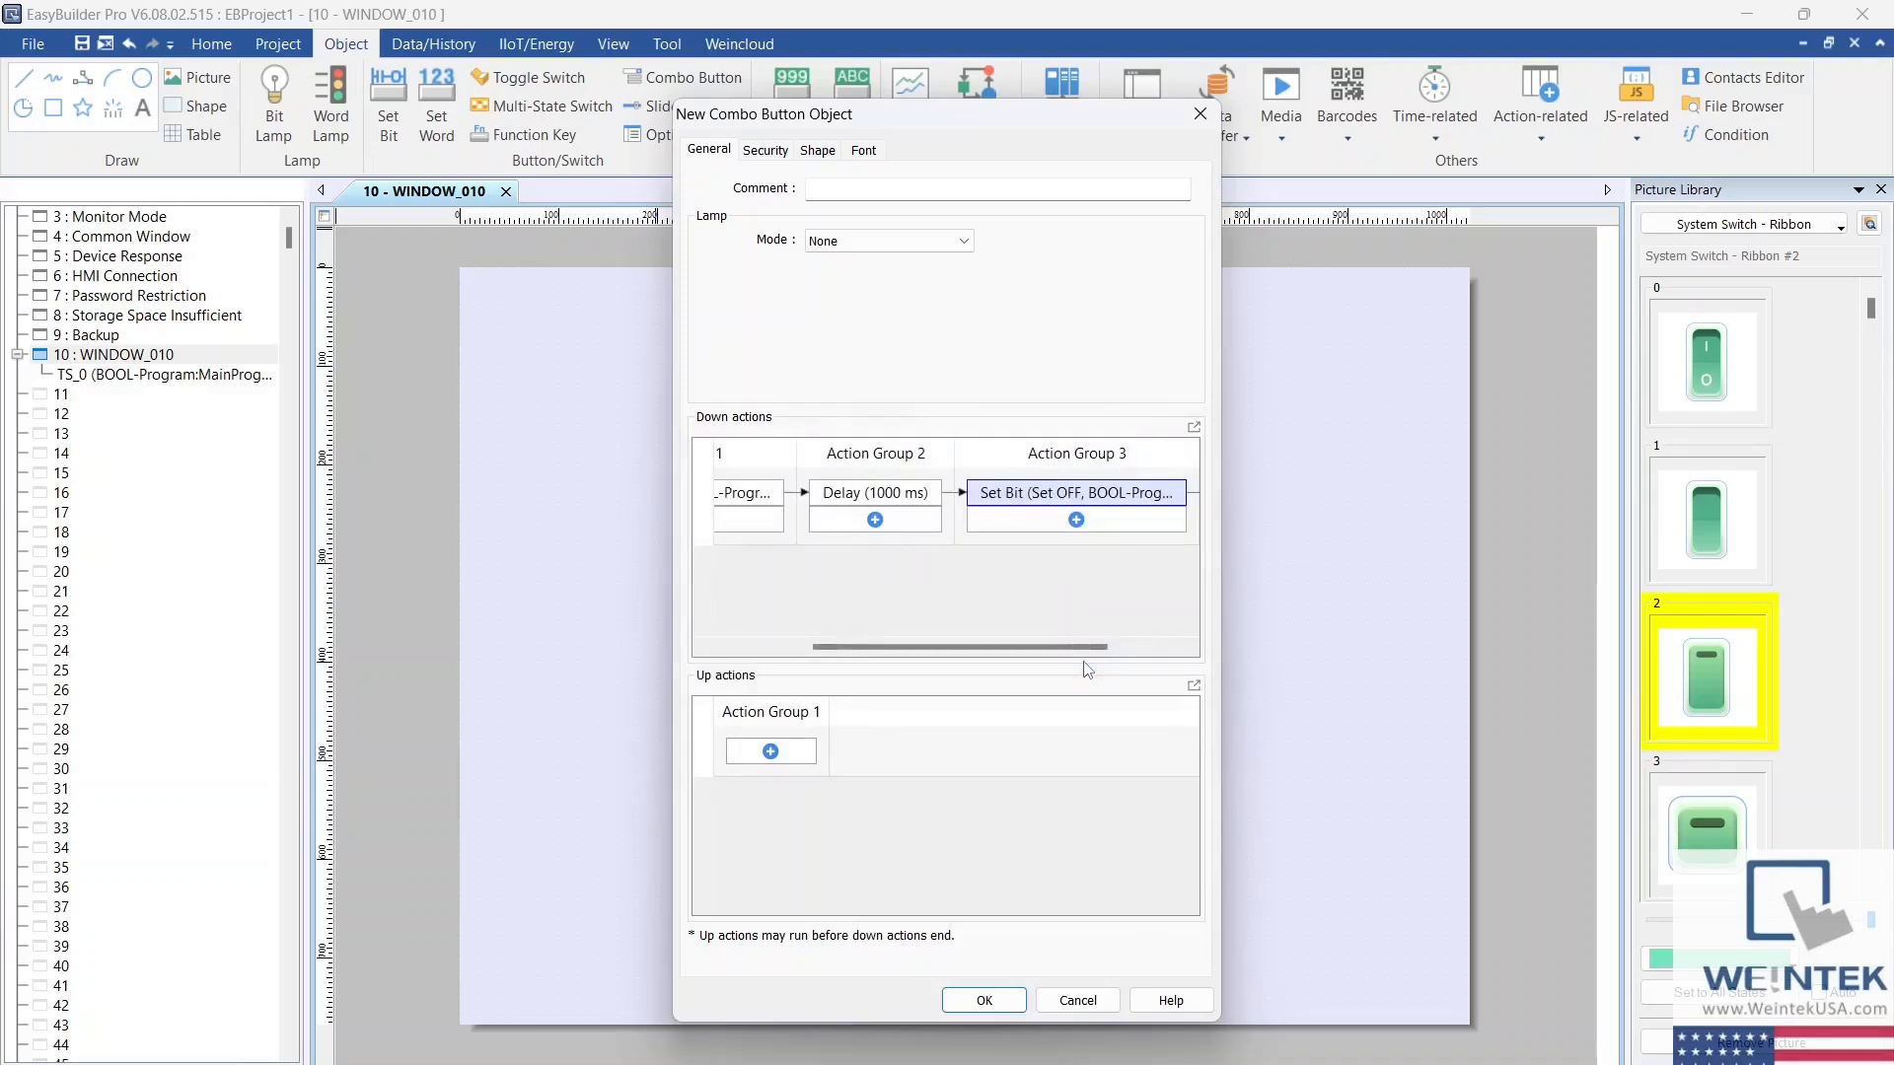
# Step: Review the down action sequence in the enlarged Actions view and check the available lamp modes of the combo button
pyautogui.moveTo(1054, 647); pyautogui.dragTo(904, 651)
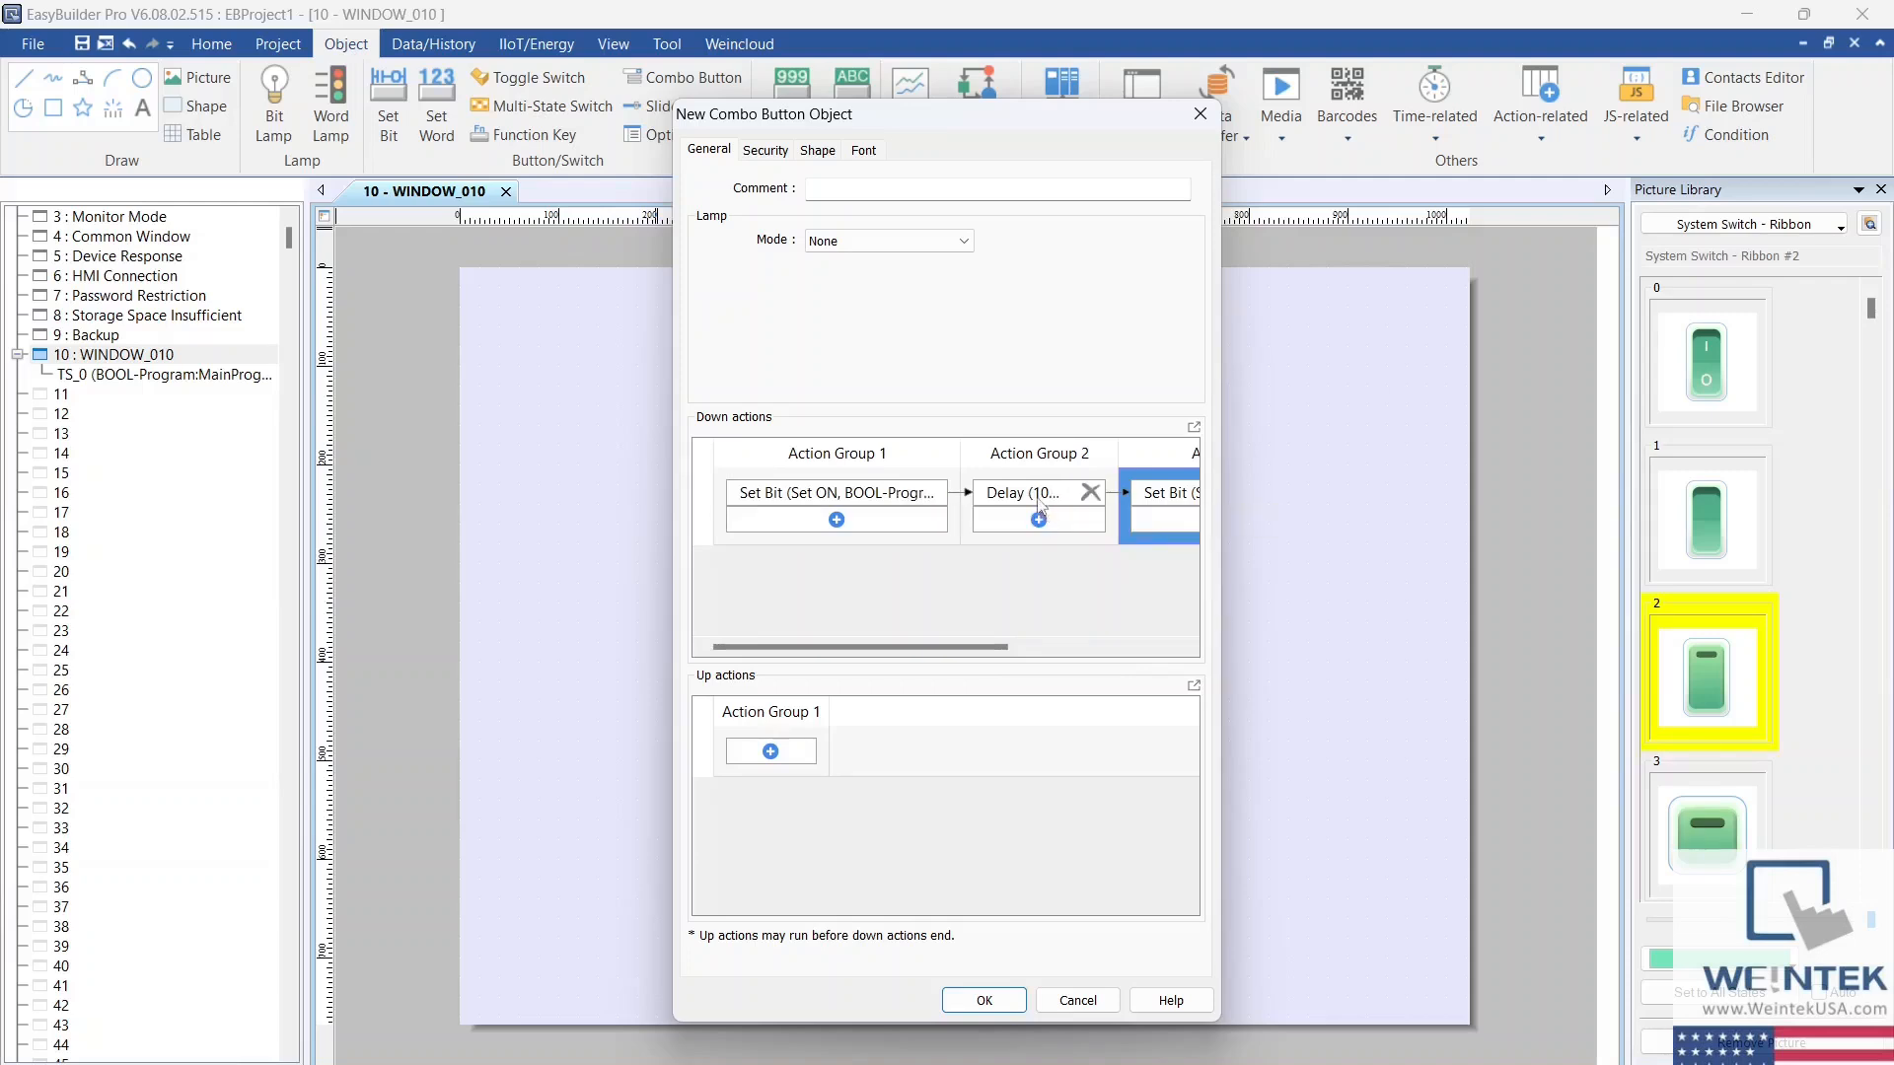
pyautogui.moveTo(1040, 492)
pyautogui.mouseDown()
pyautogui.moveTo(889, 503)
pyautogui.moveTo(1034, 501)
pyautogui.mouseUp()
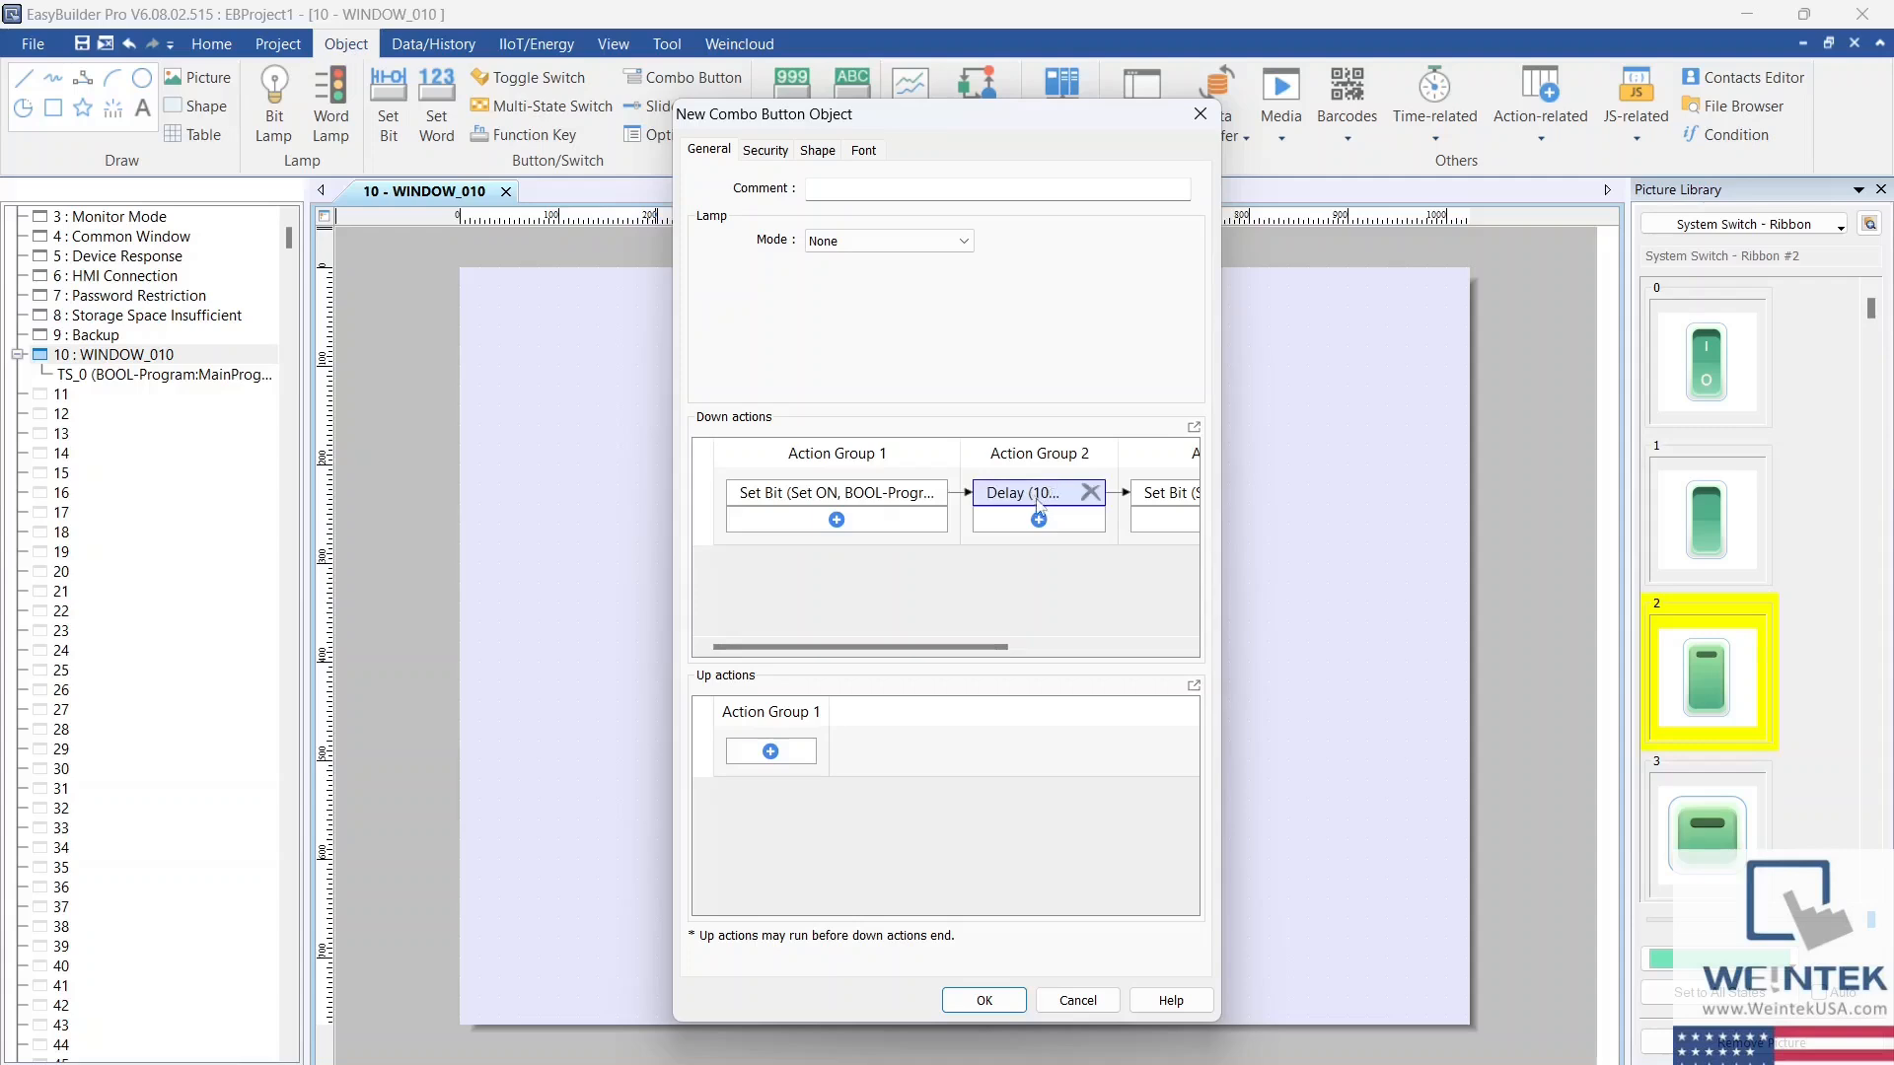
pyautogui.click(1194, 429)
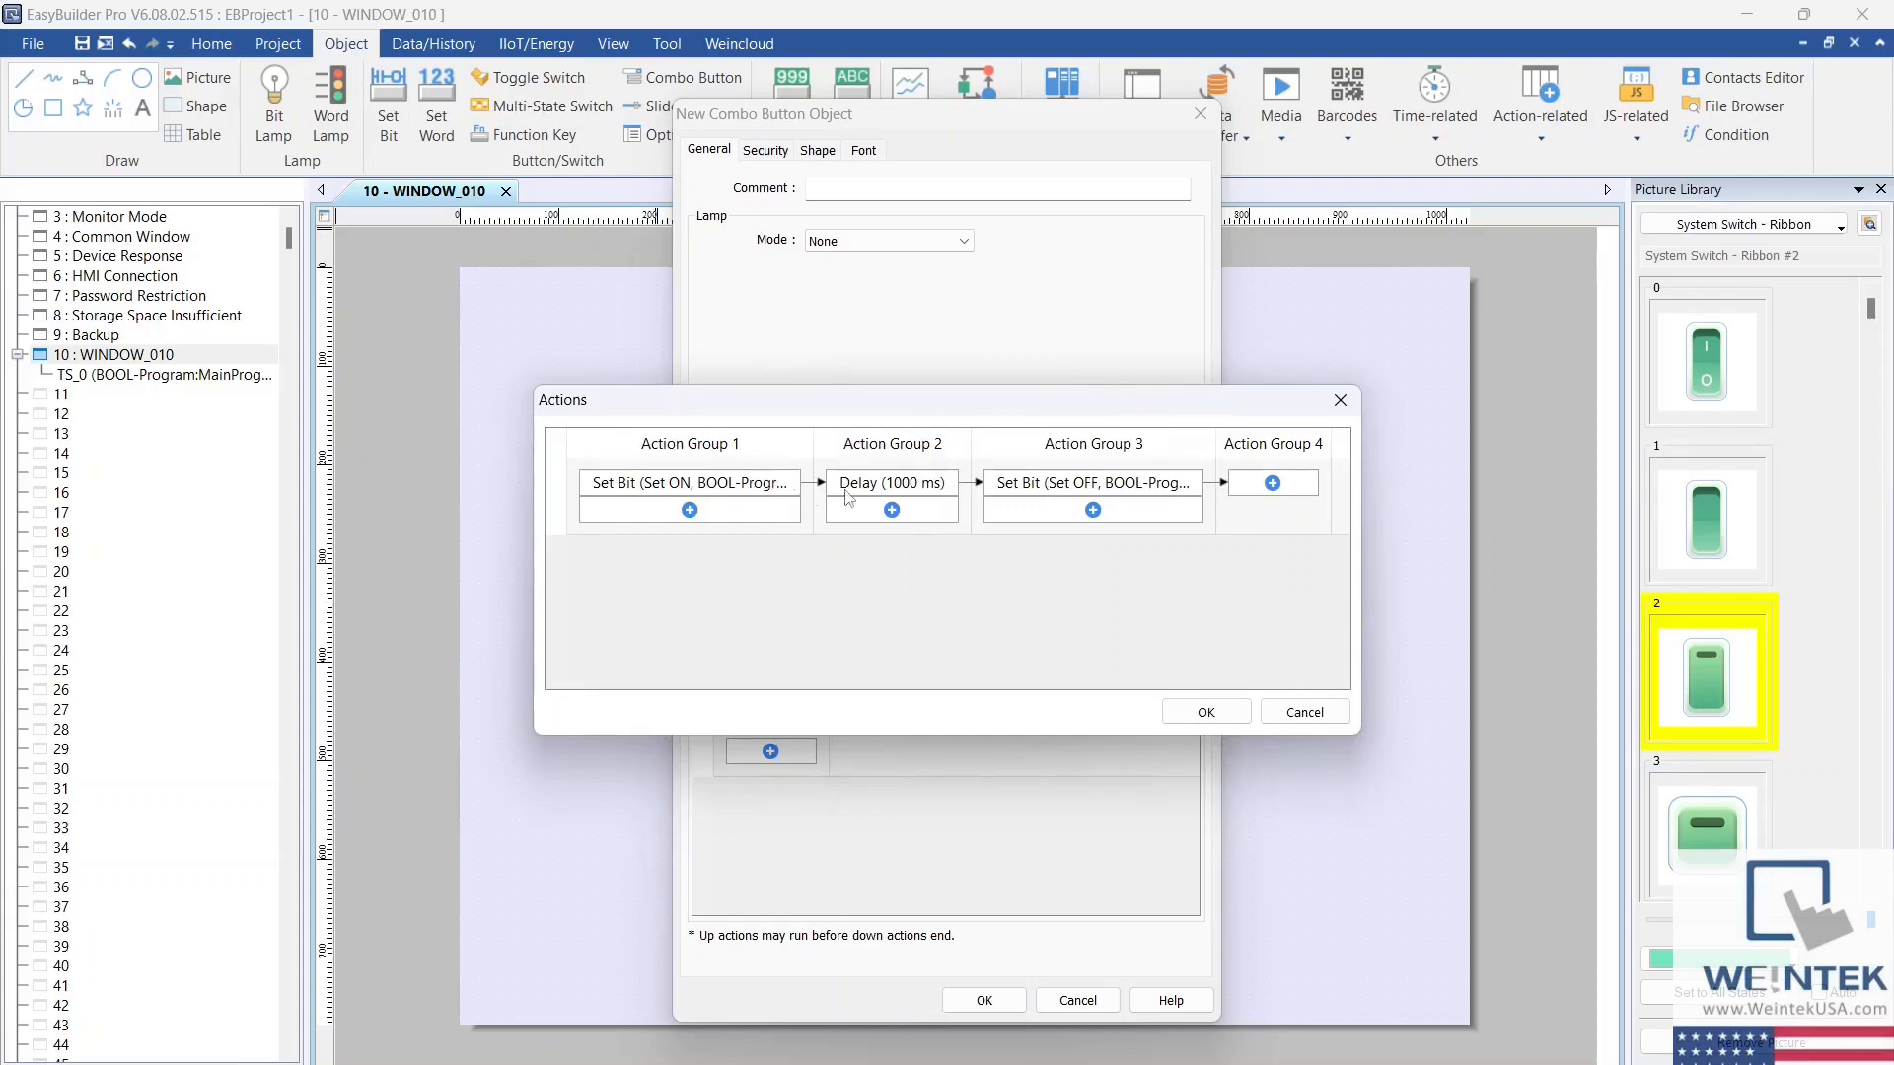
pyautogui.click(1265, 485)
pyautogui.click(1268, 484)
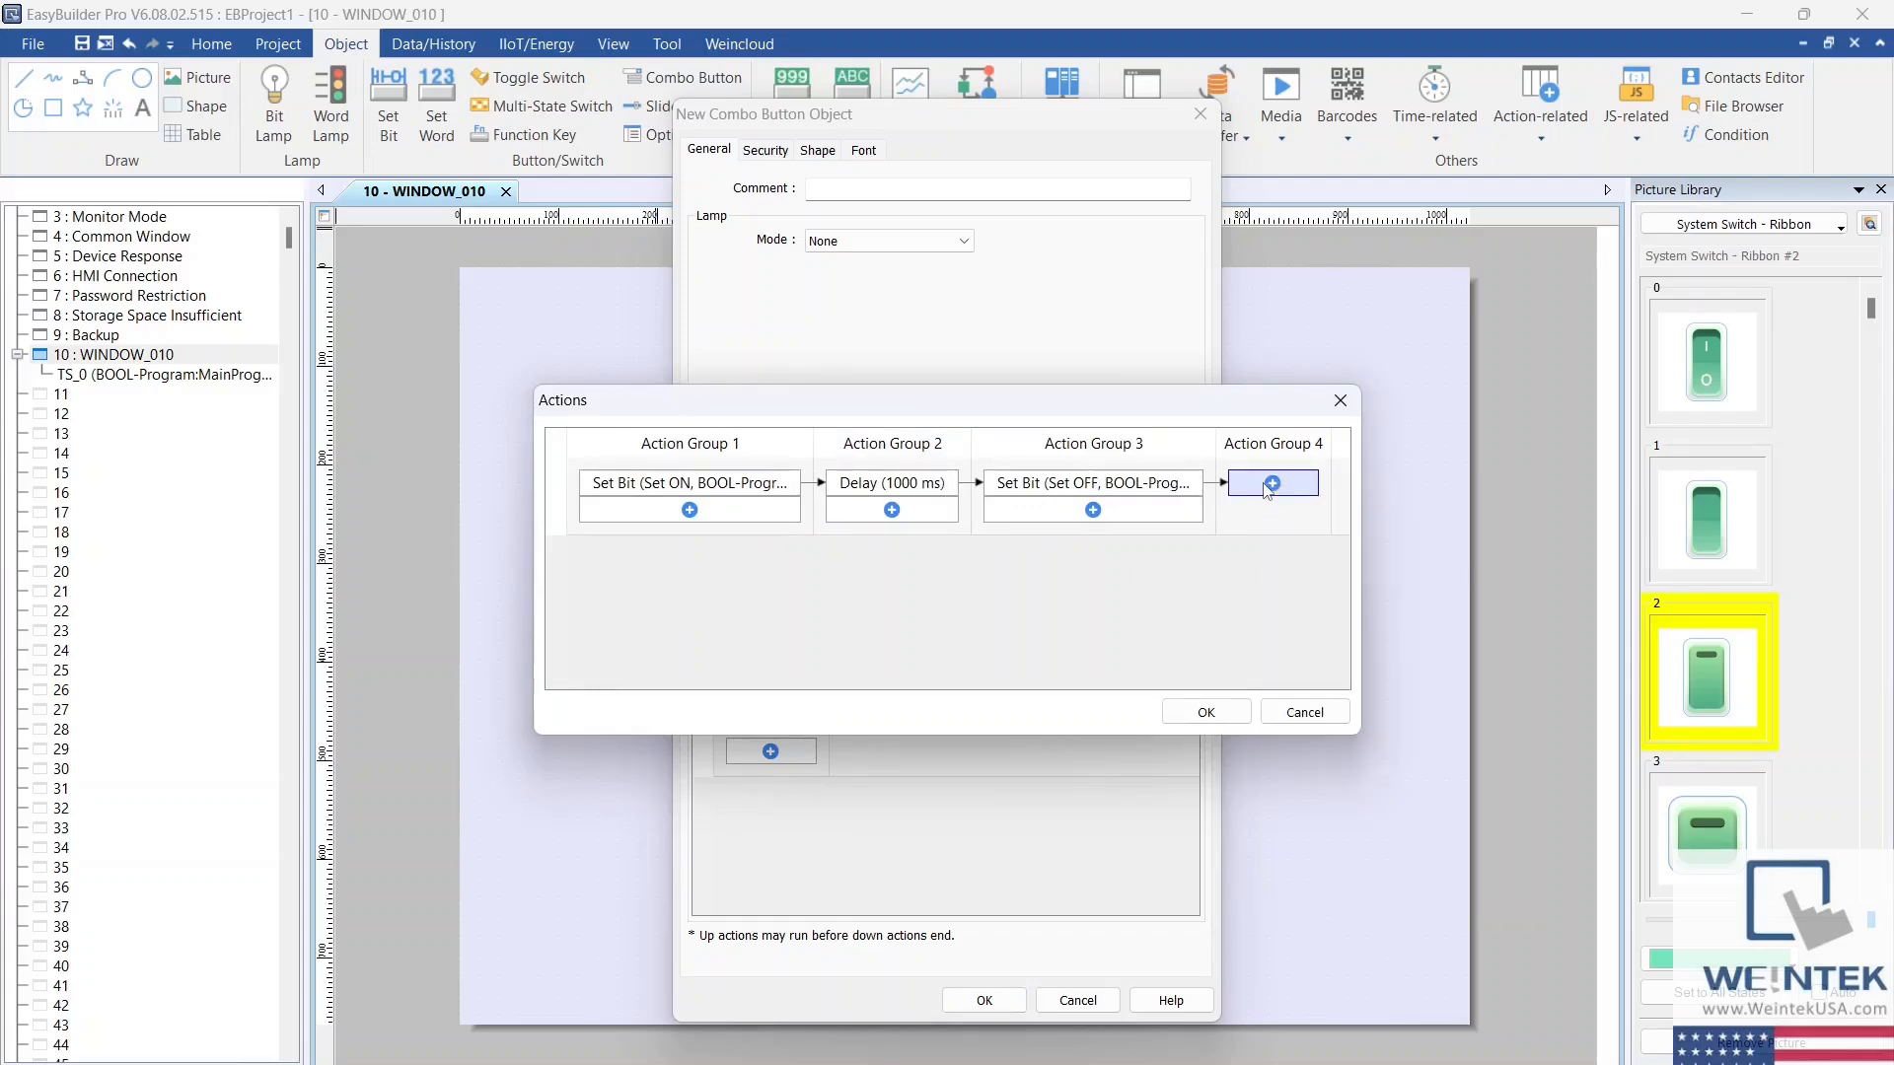
pyautogui.click(1334, 404)
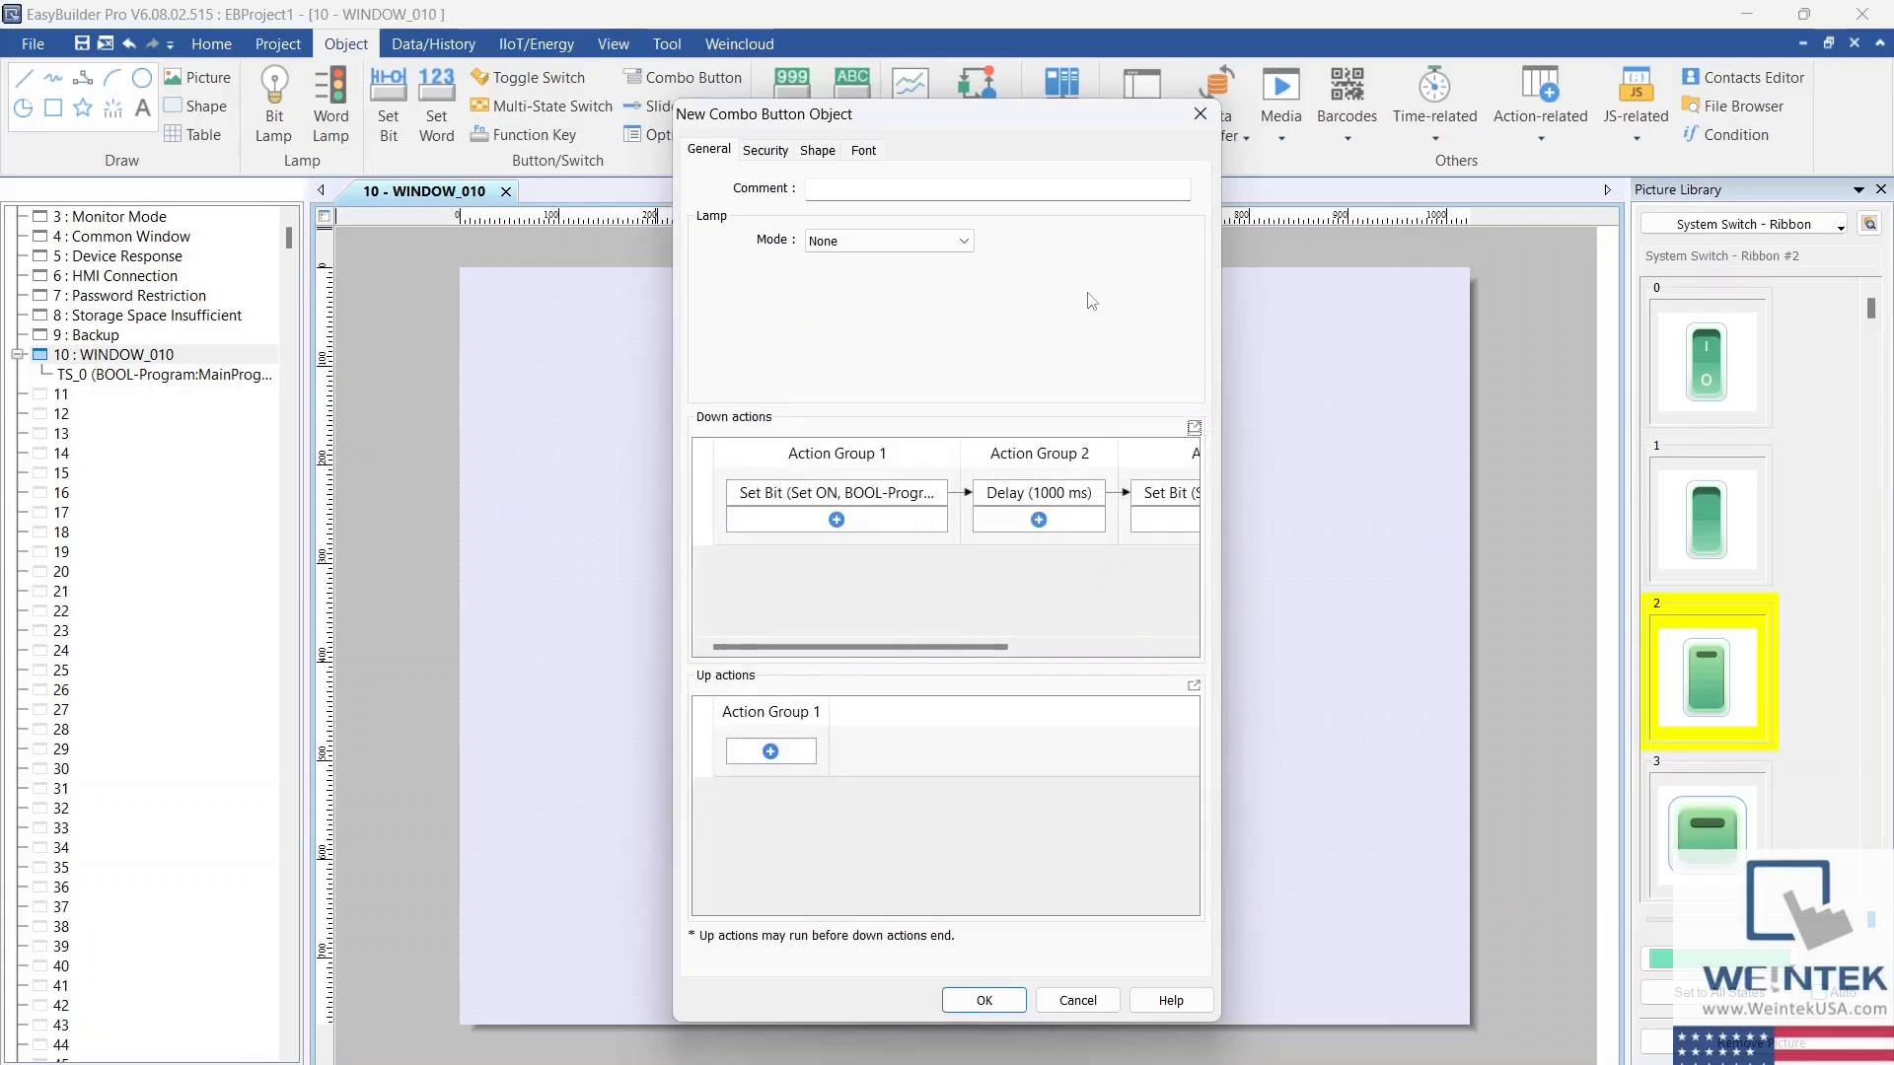
pyautogui.click(965, 243)
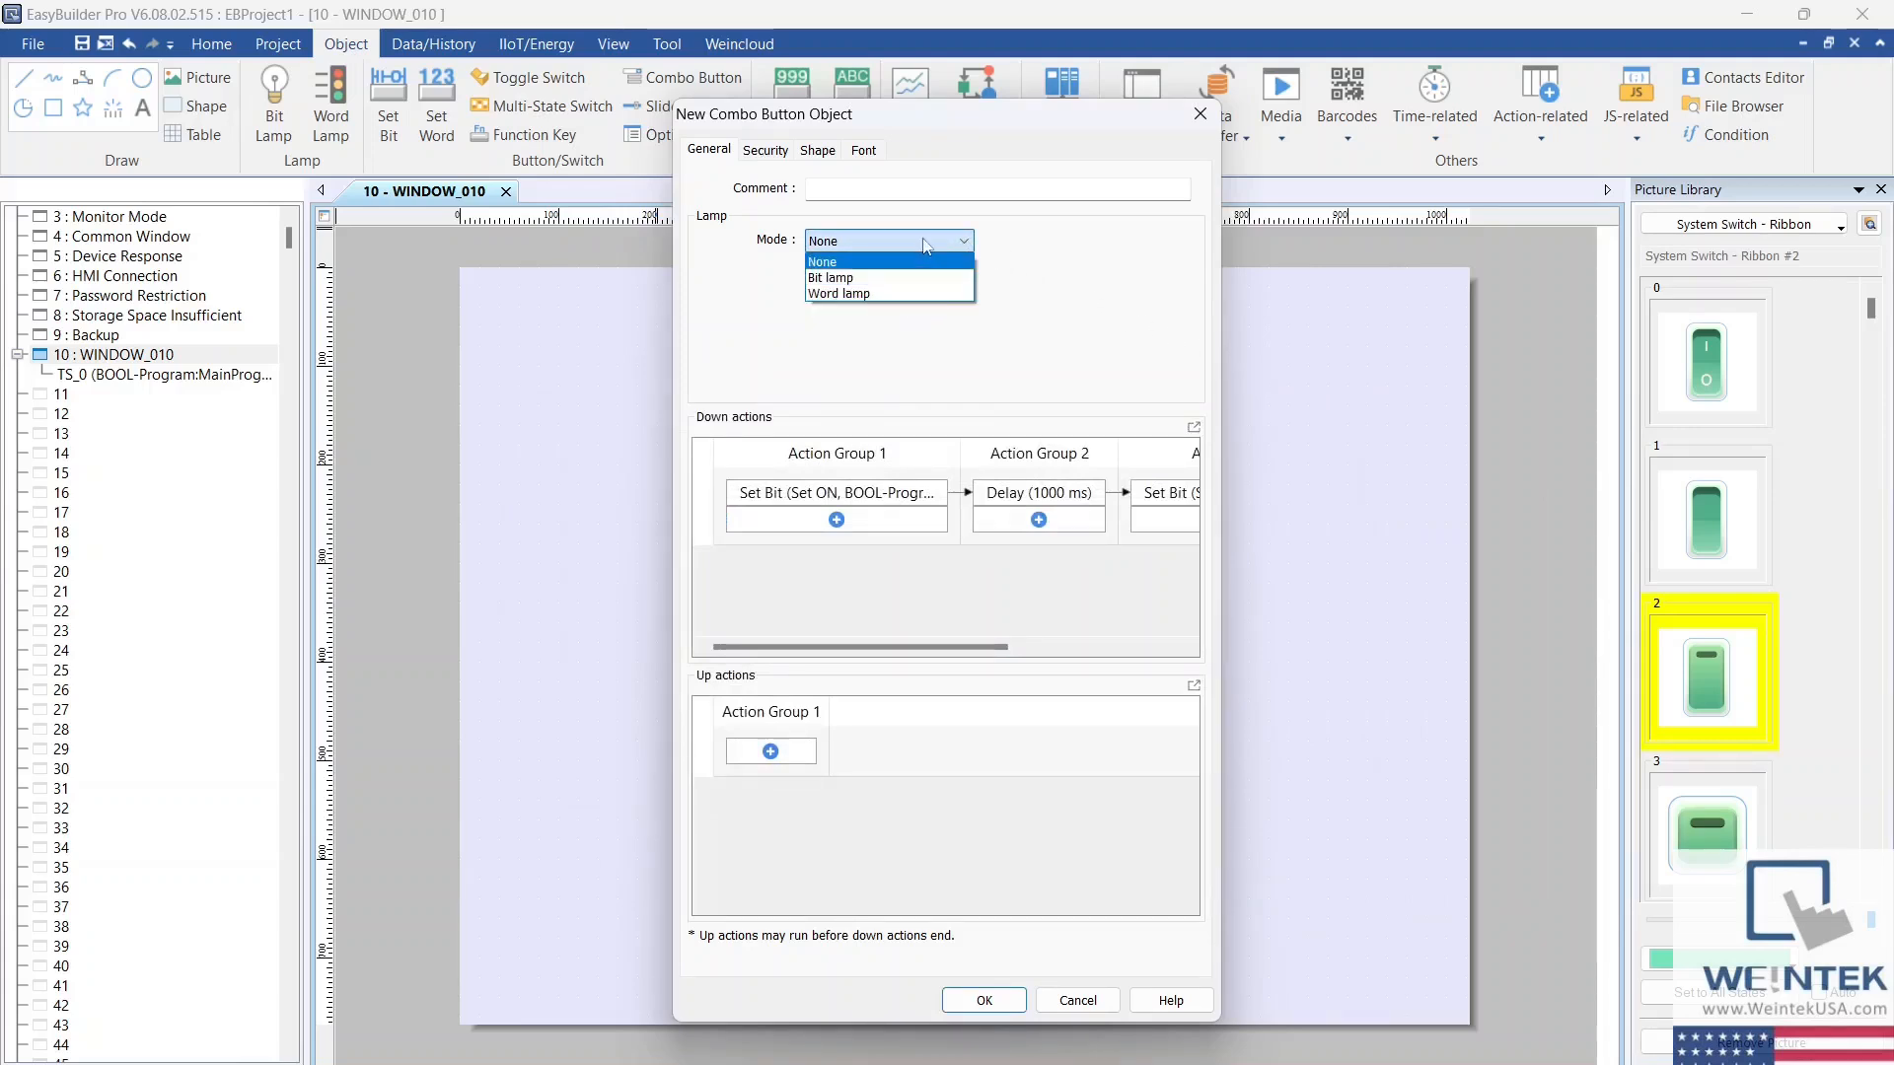
pyautogui.click(925, 245)
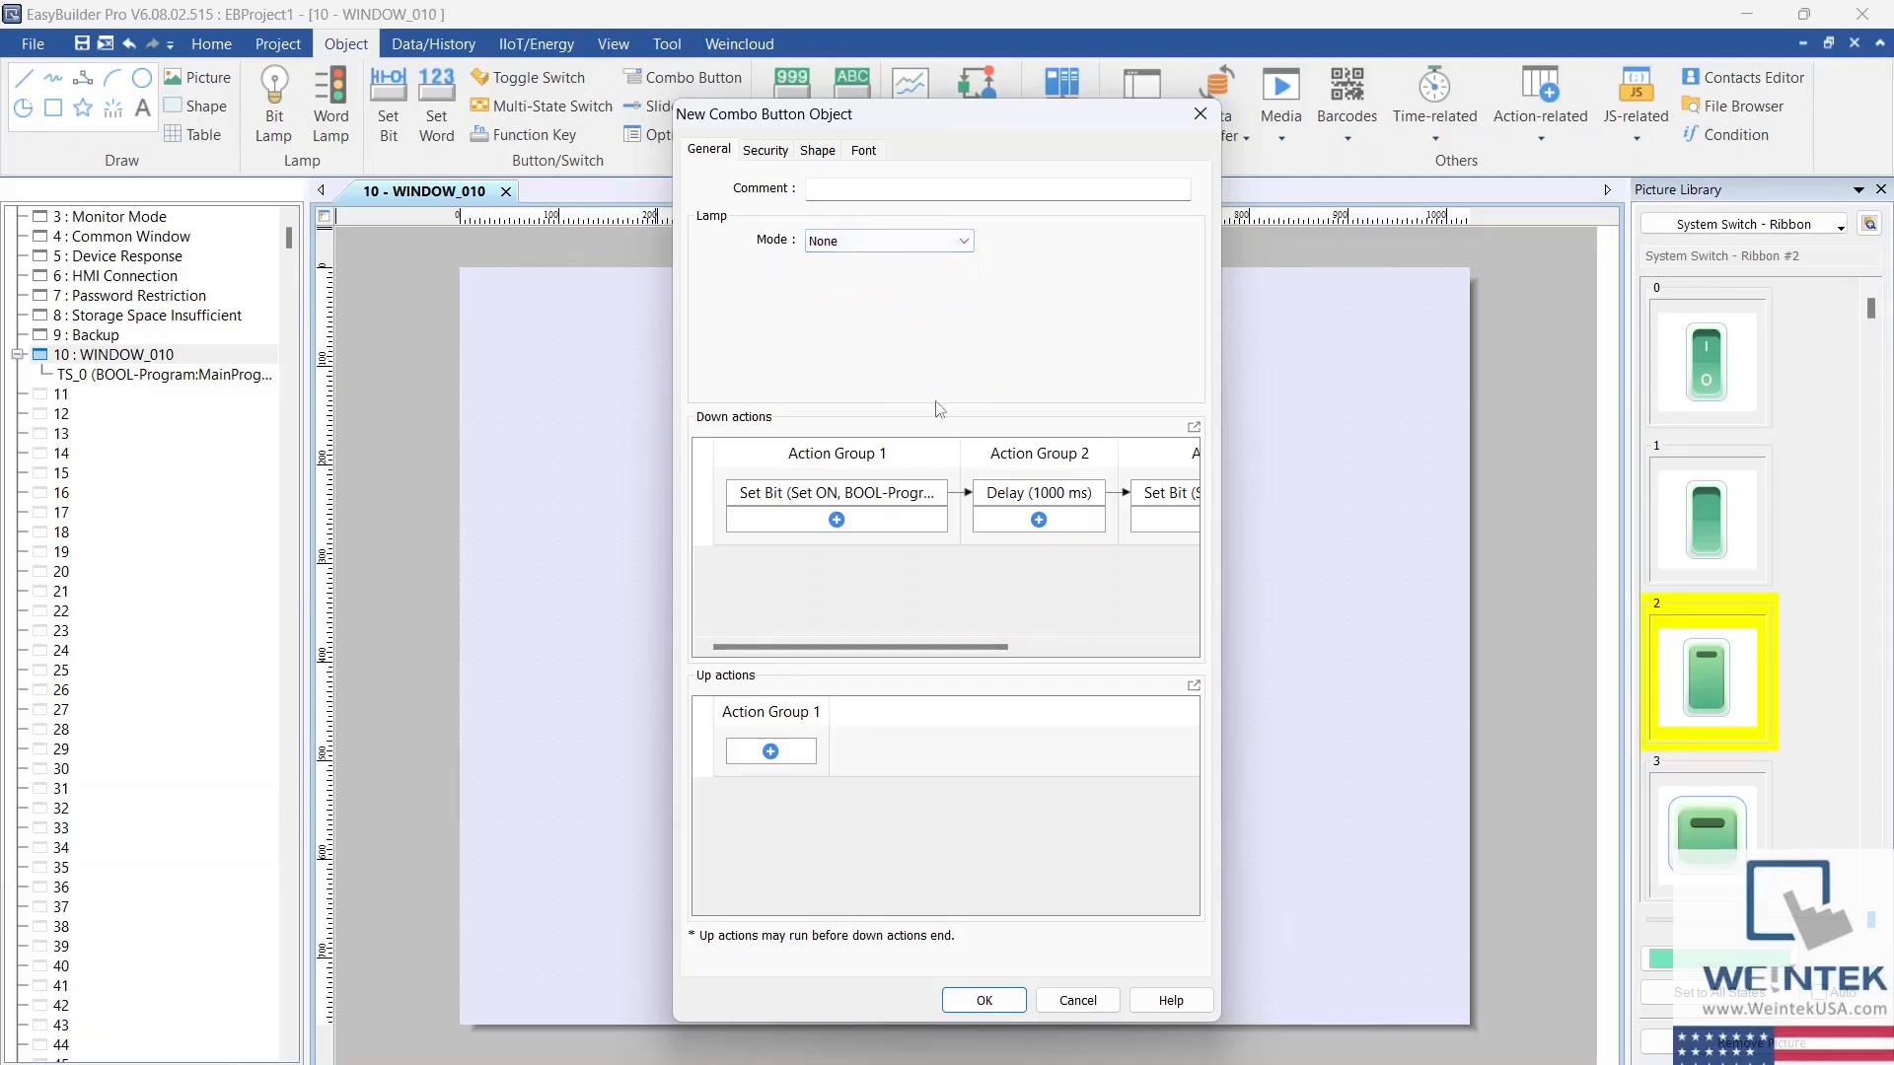
# Step: Place the combo button below the toggle switch in WINDOW_010 and enlarge it
pyautogui.click(984, 1000)
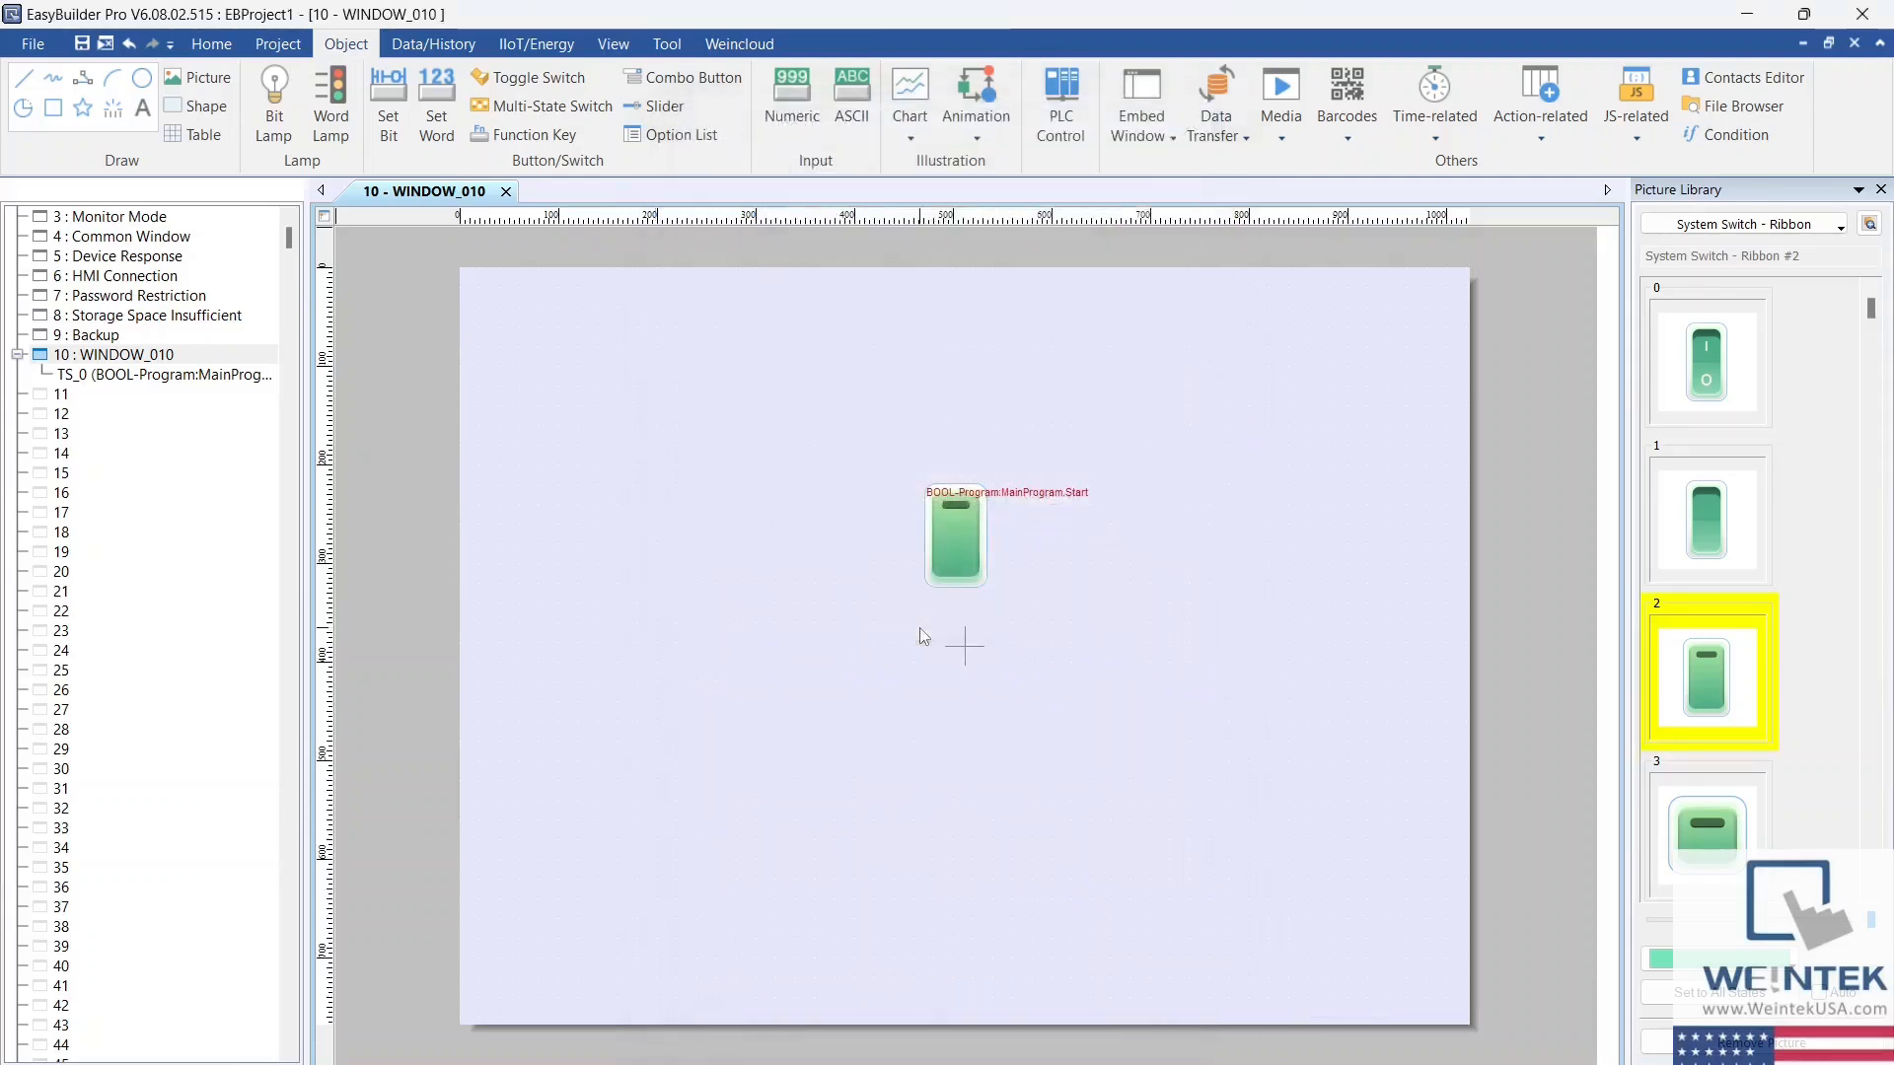
pyautogui.click(914, 648)
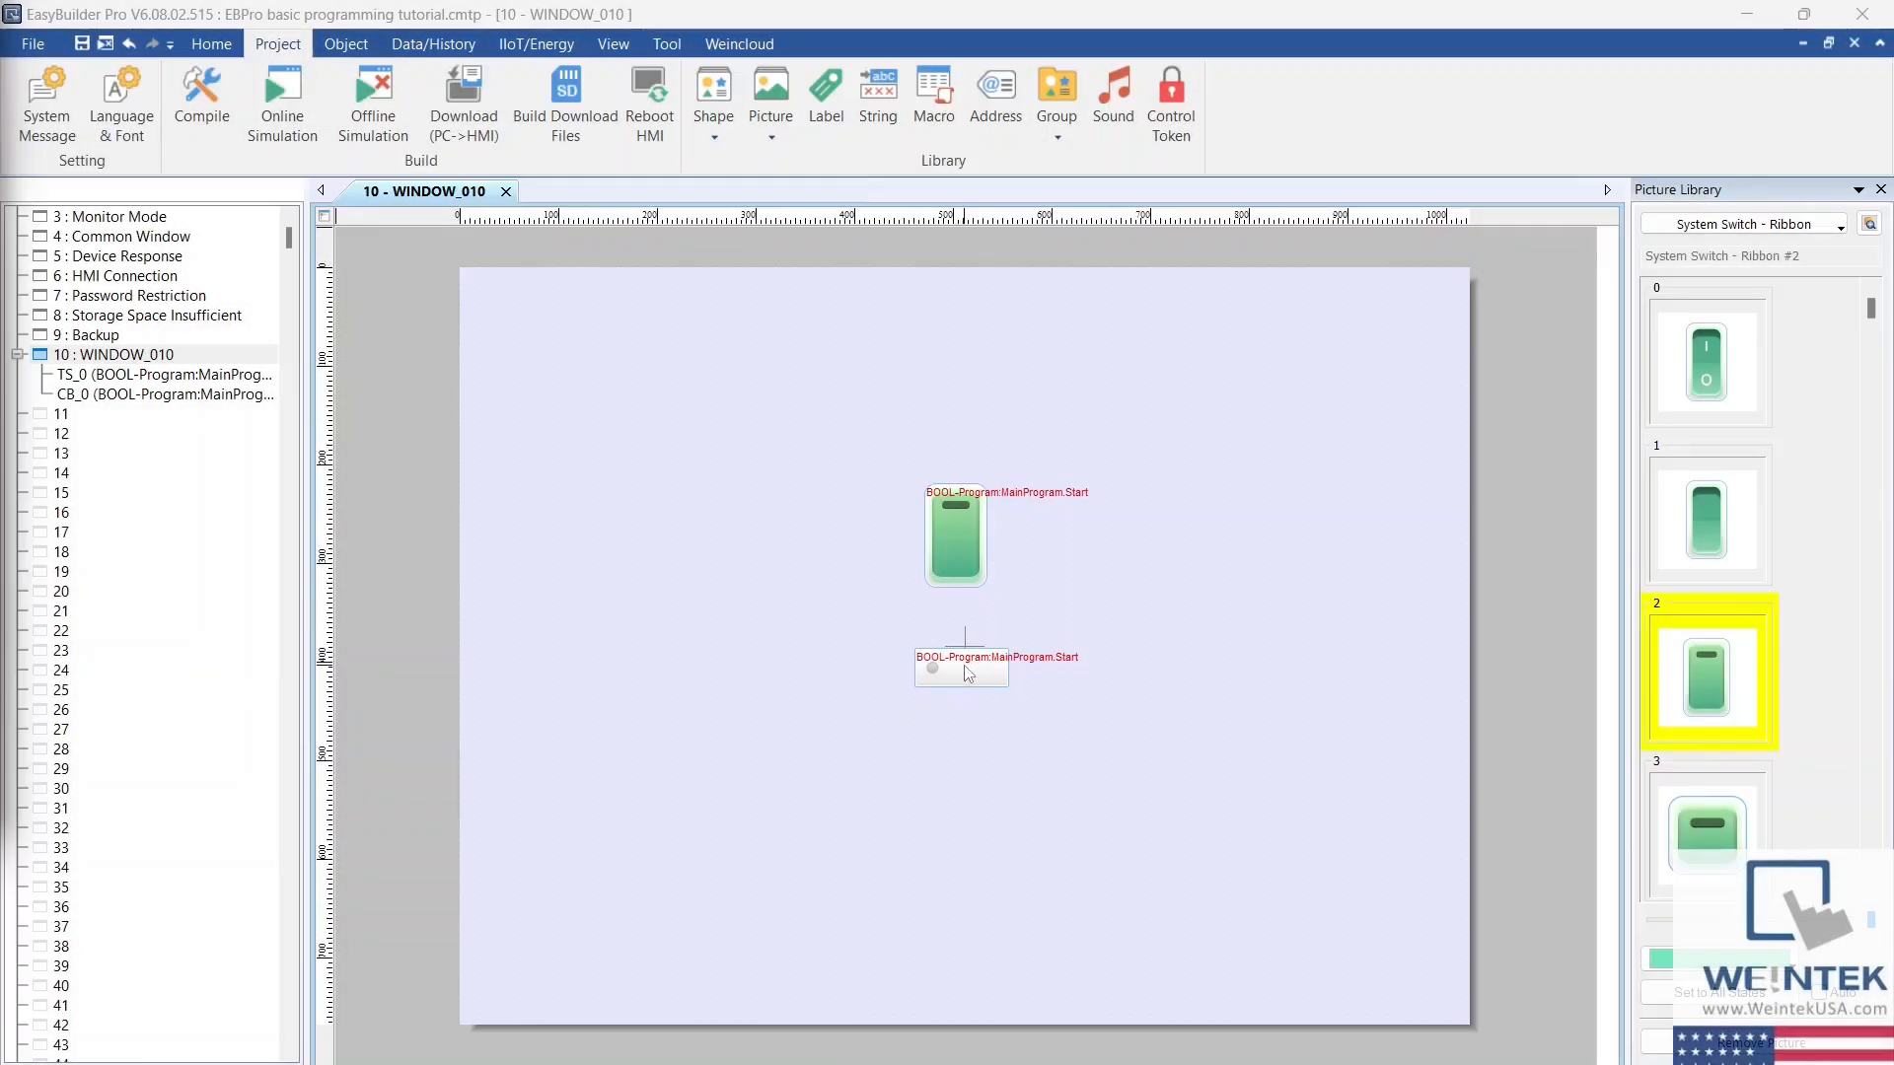
pyautogui.click(965, 667)
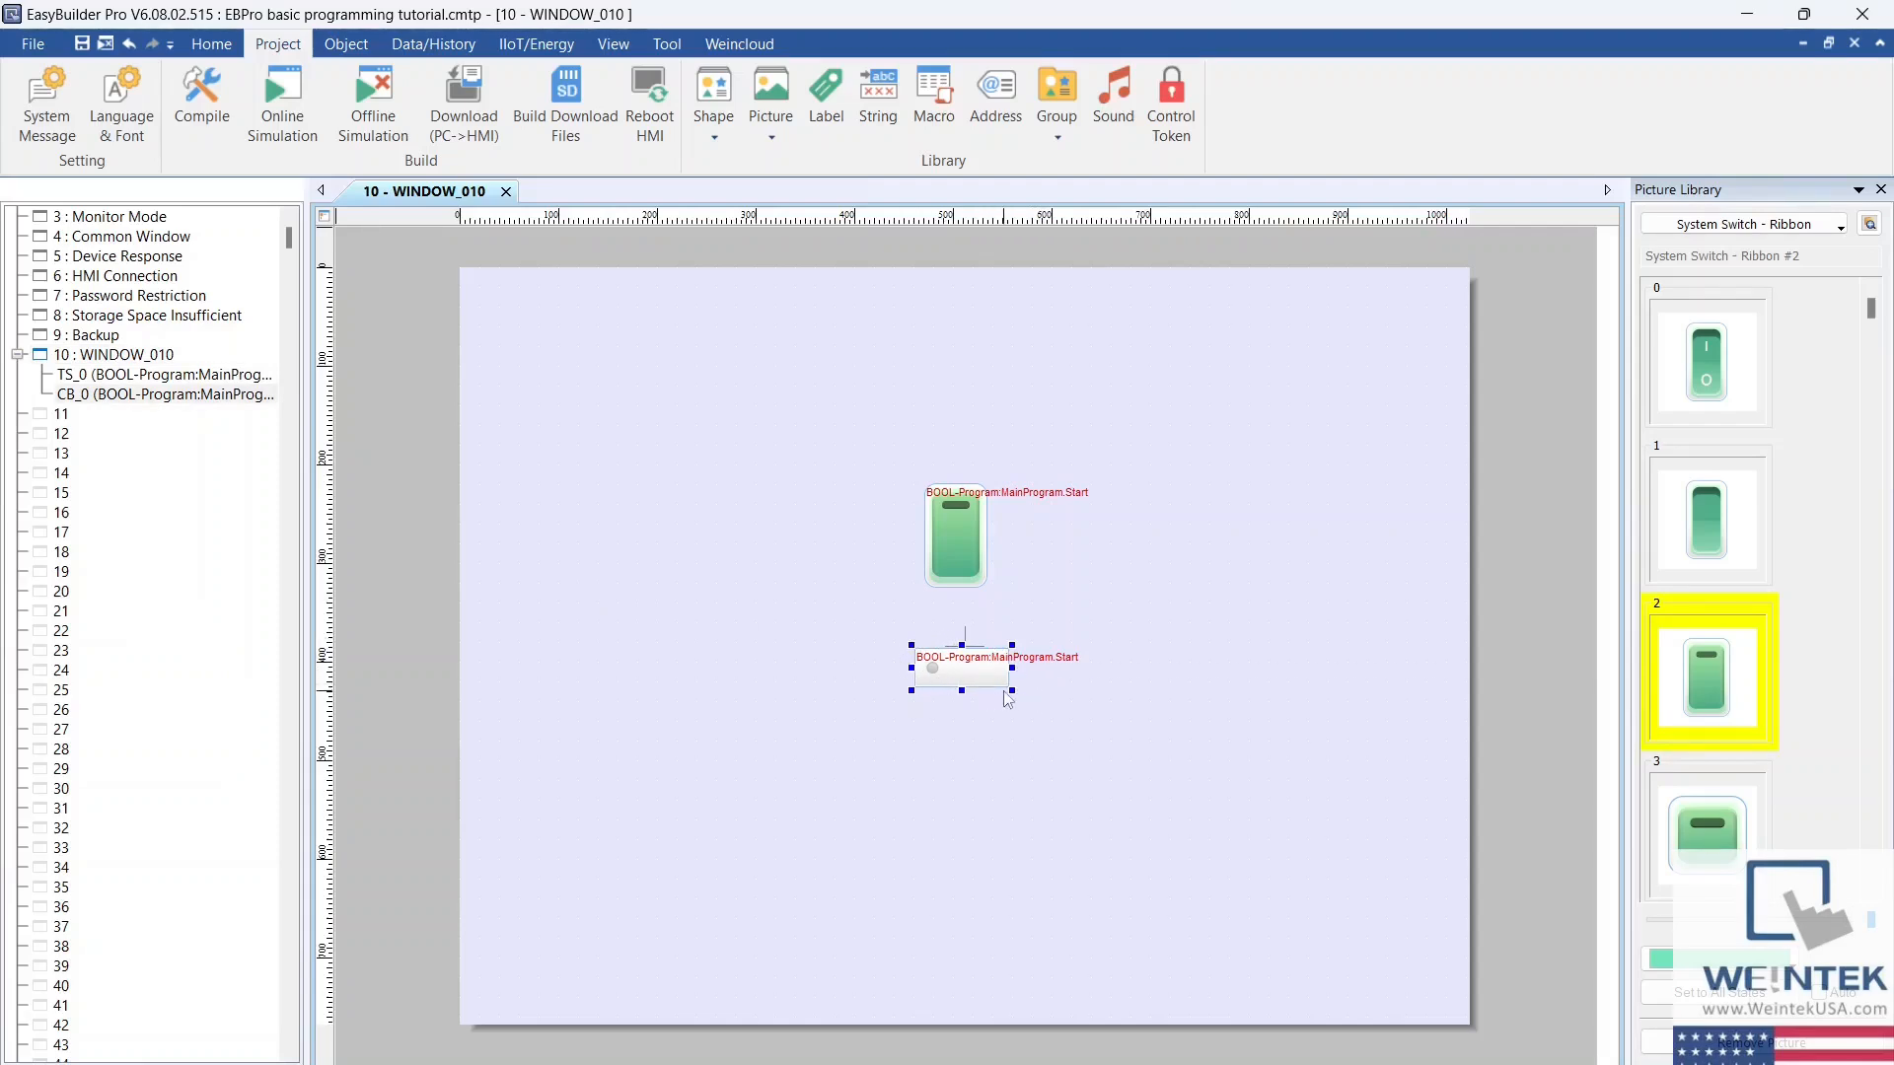
pyautogui.moveTo(1012, 692); pyautogui.dragTo(1058, 716)
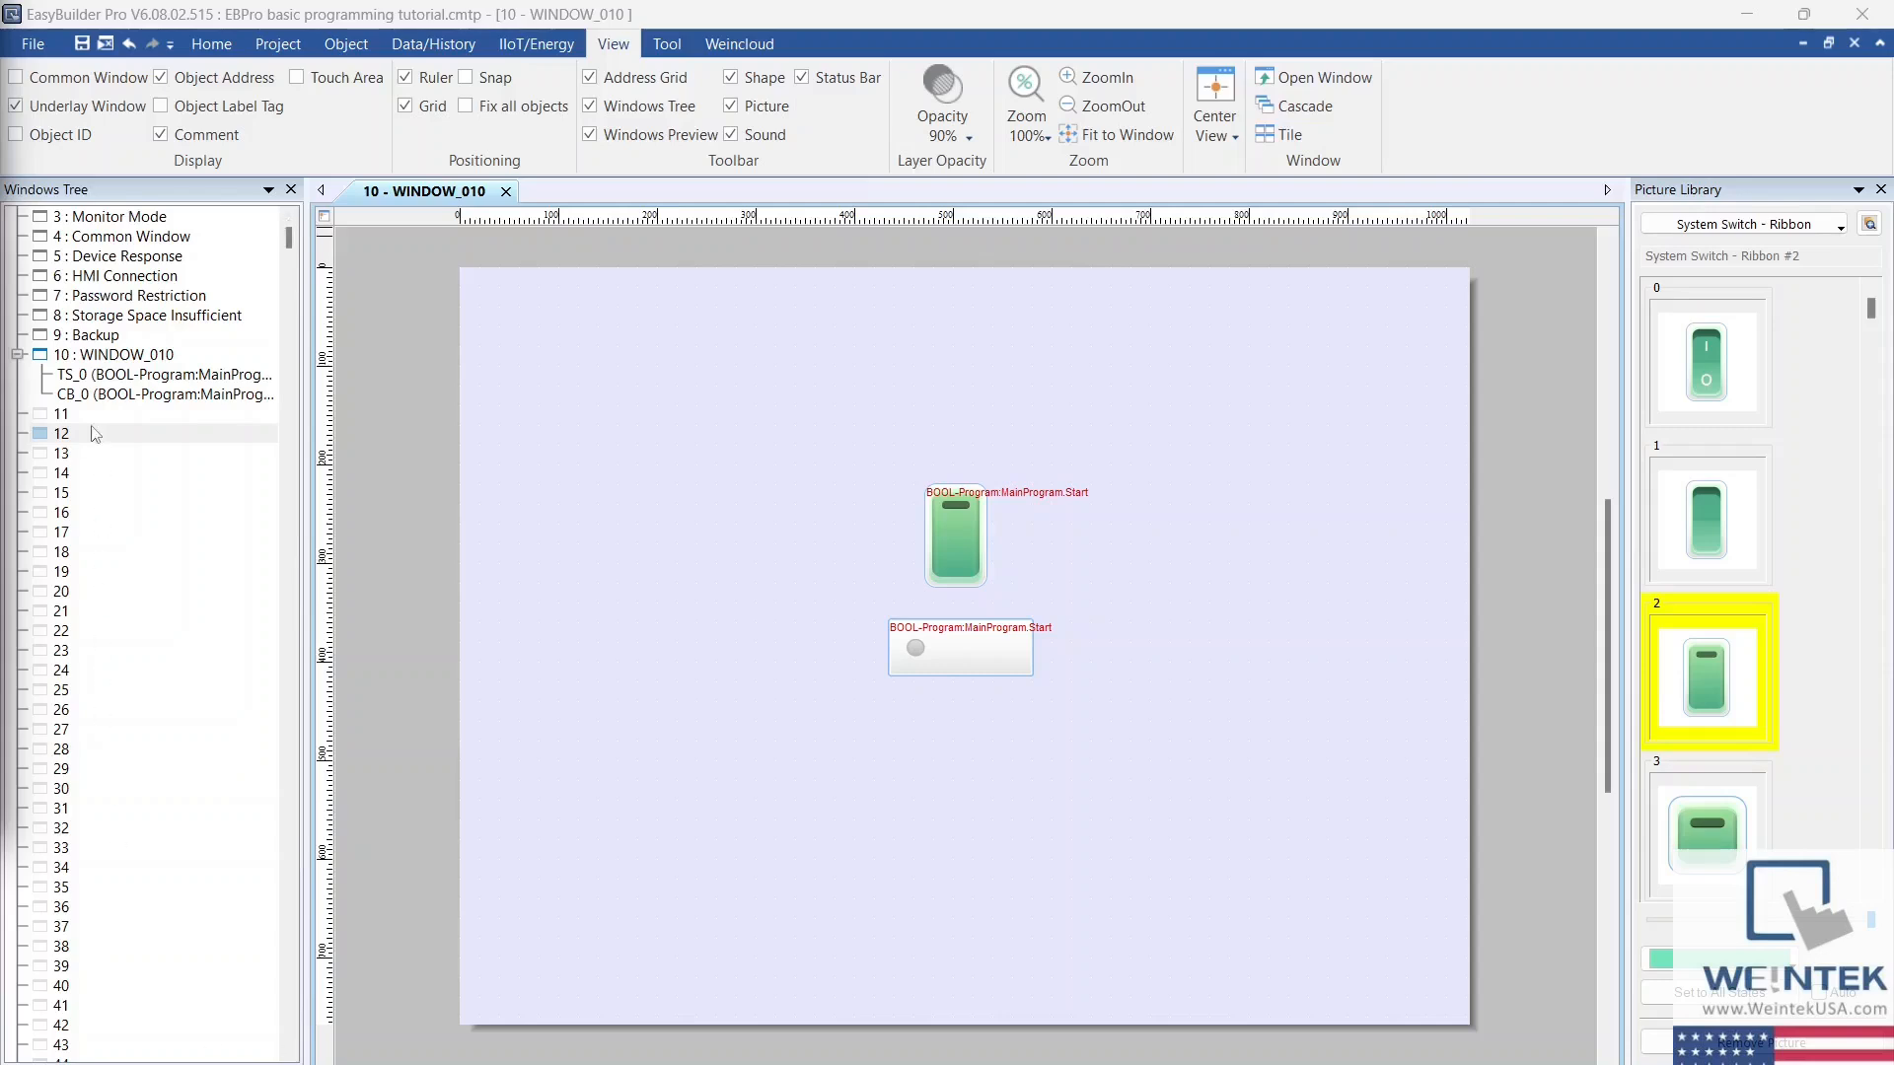
# Step: Start a new window no. 12 named data, keeping its size at 1024 by 768
pyautogui.rightClick(141, 437)
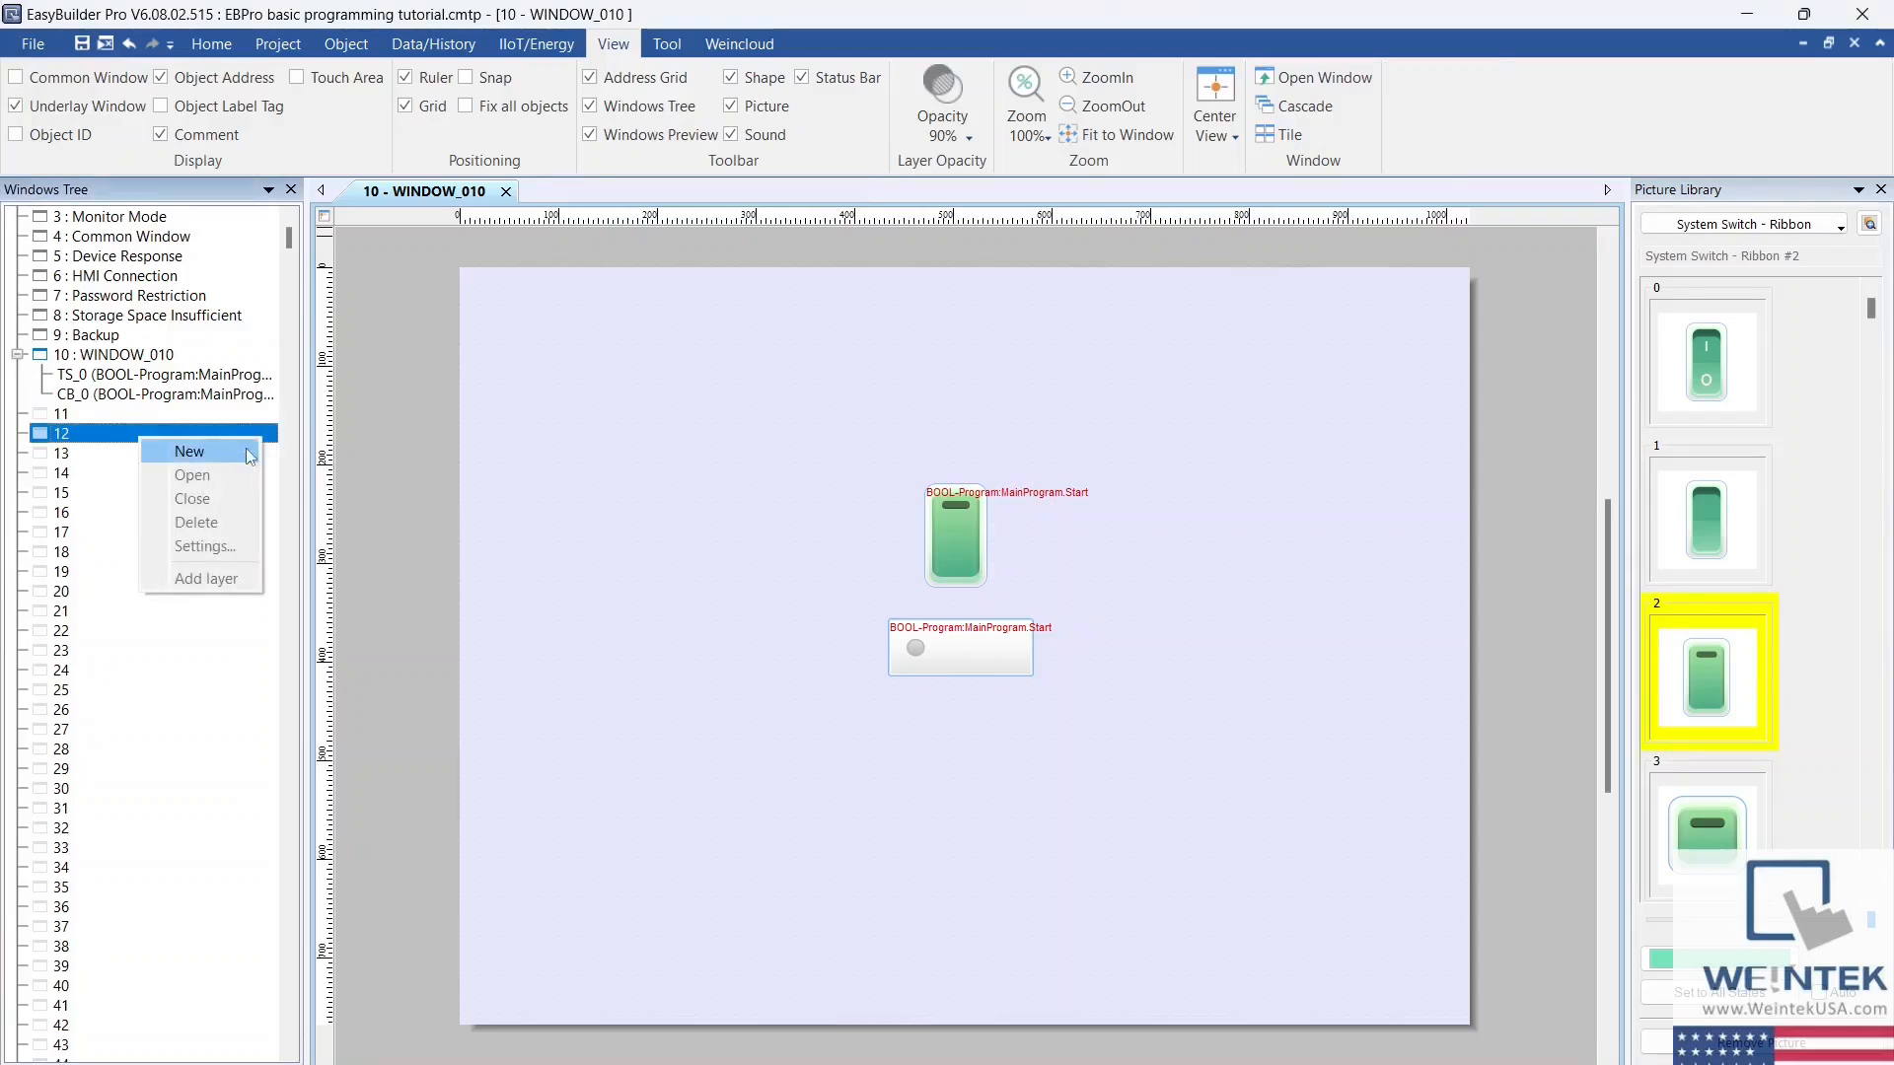
pyautogui.click(246, 448)
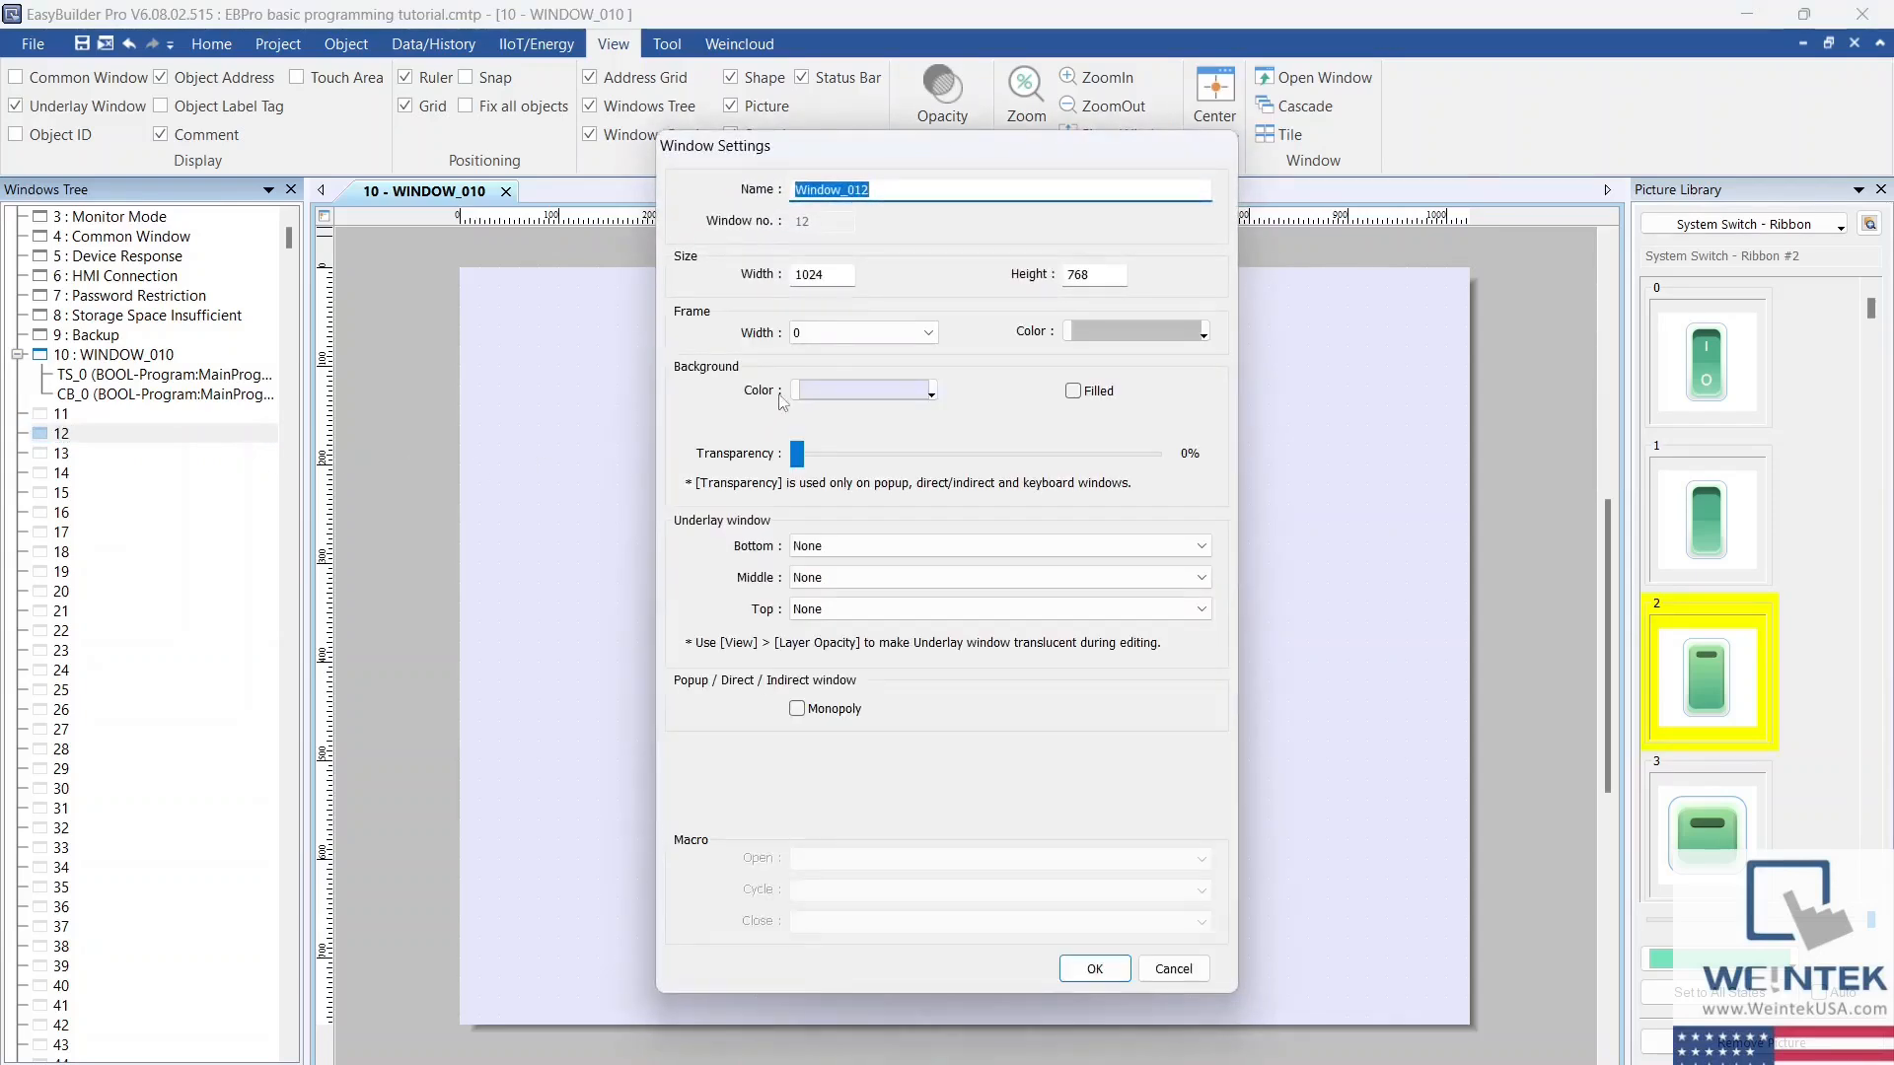
pyautogui.write('data')
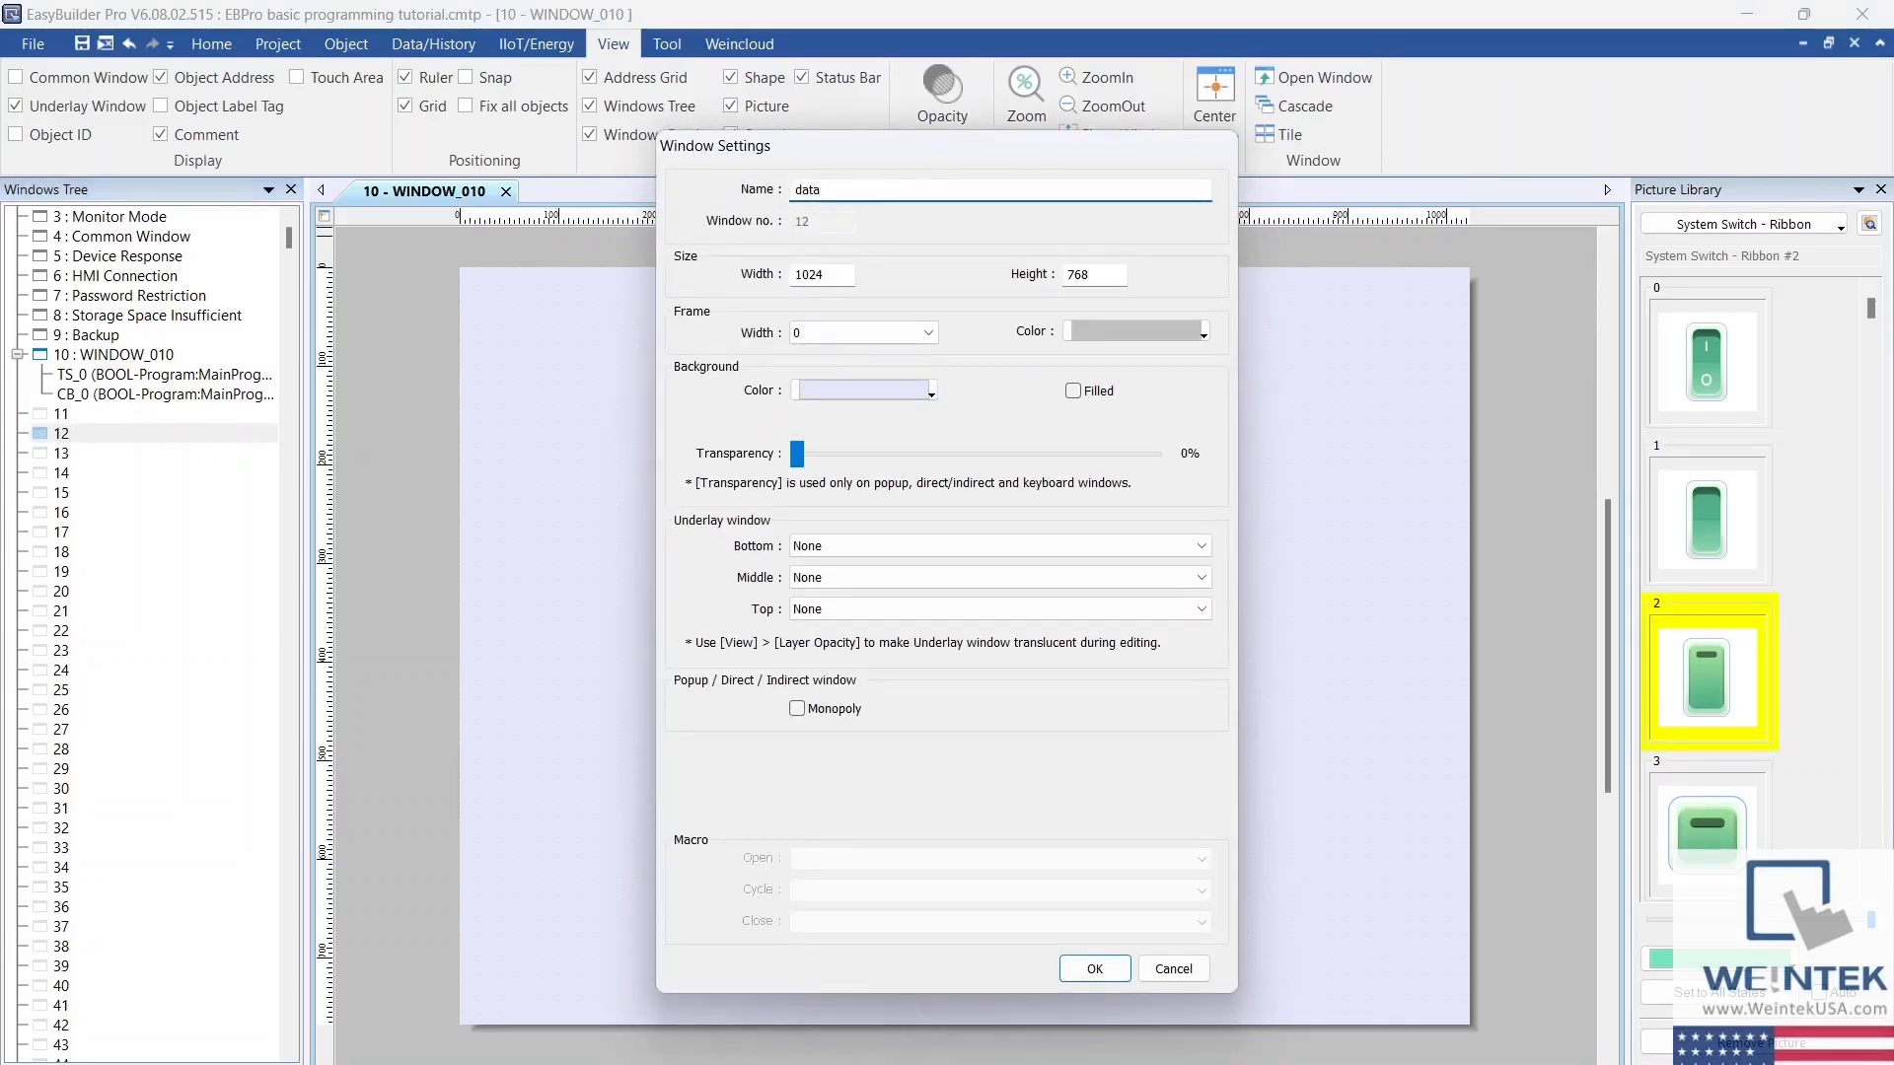
pyautogui.doubleClick(835, 273)
pyautogui.doubleClick(1126, 273)
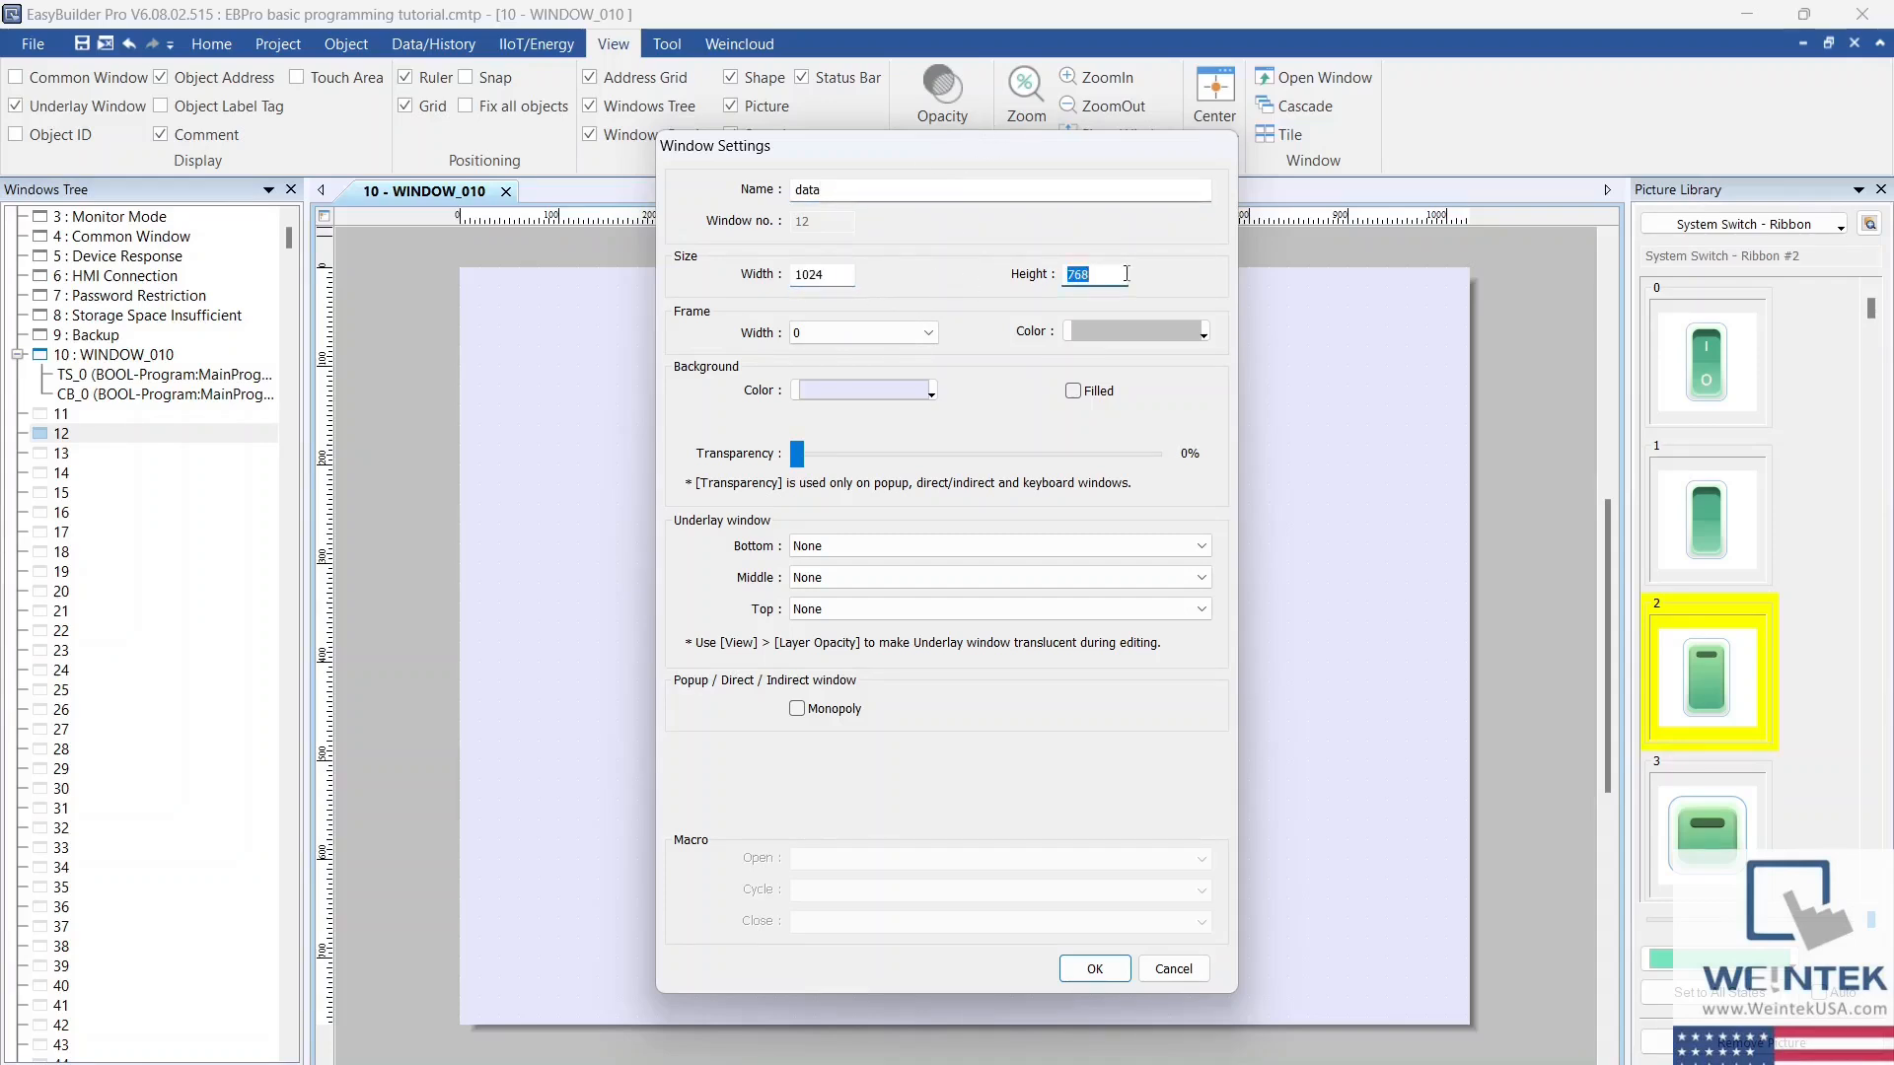
# Step: Set the data window's background color to grayish blue and finish creating the window
pyautogui.click(933, 395)
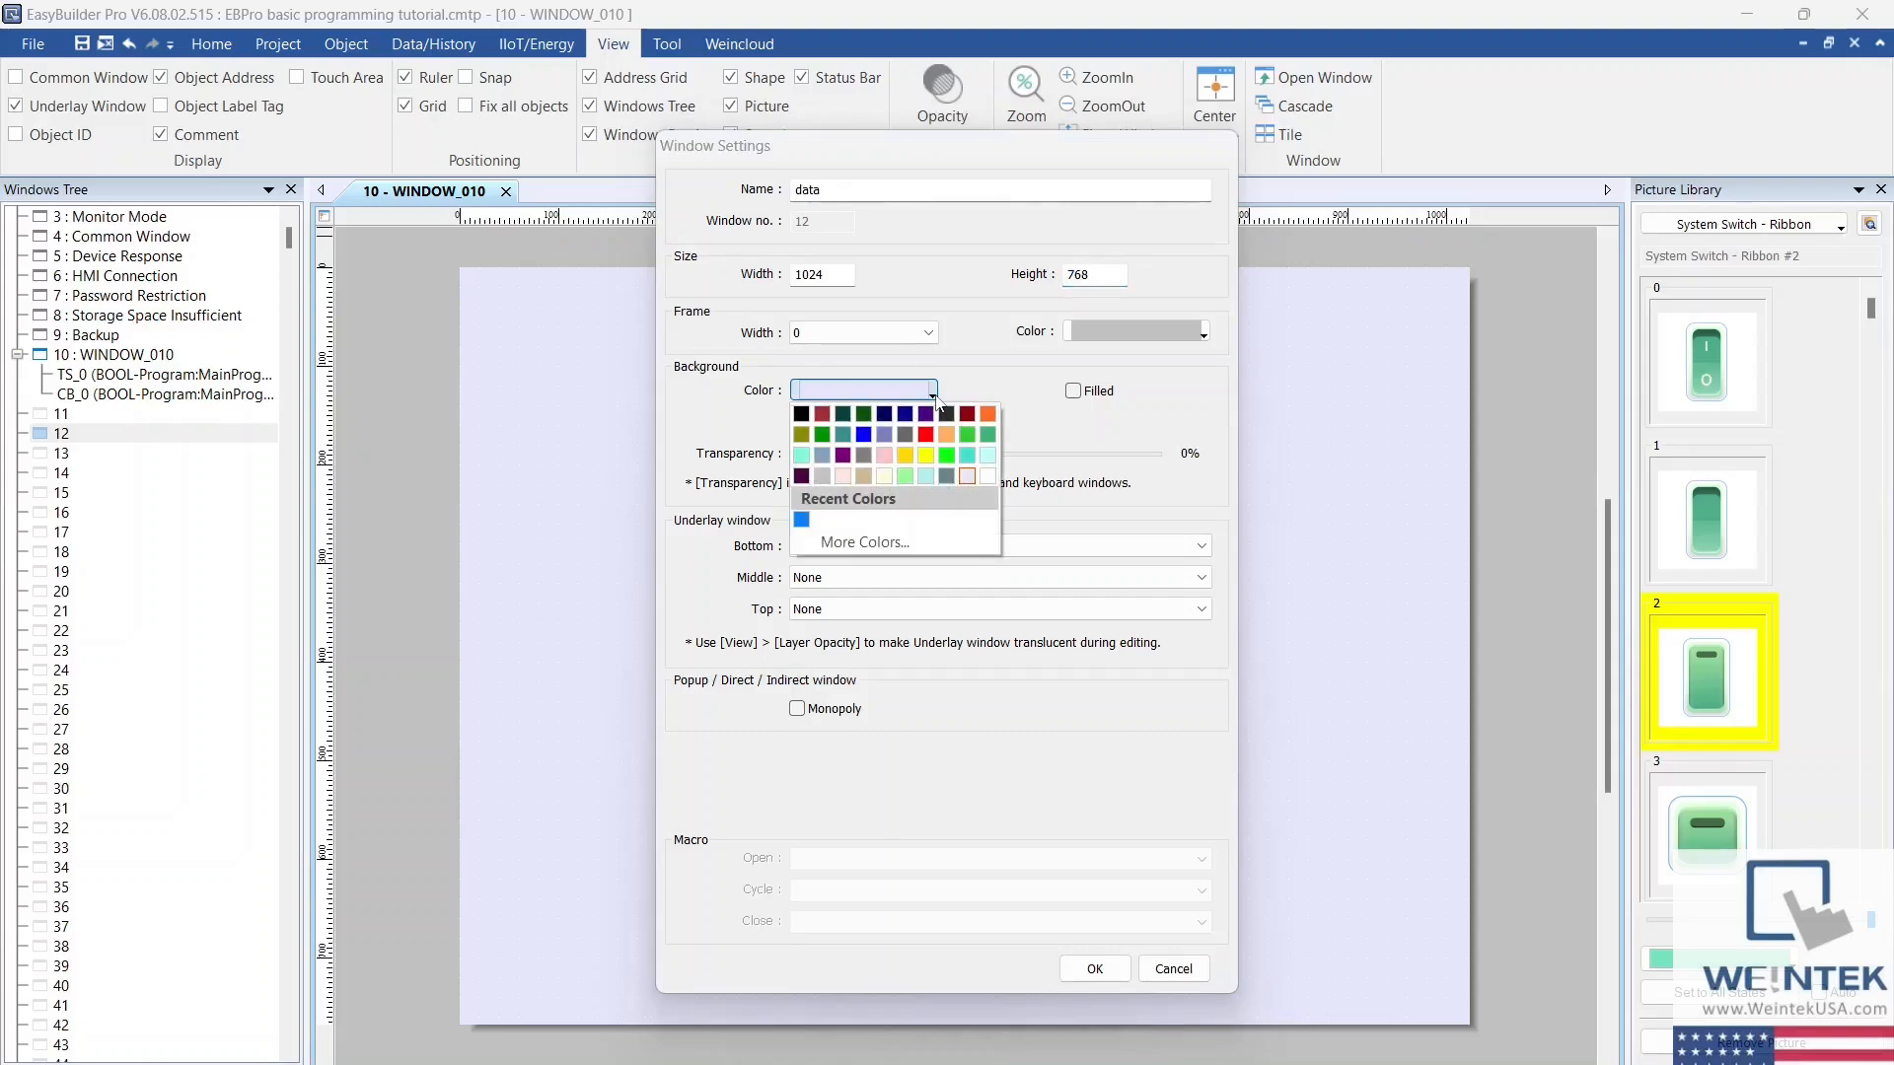
pyautogui.click(825, 456)
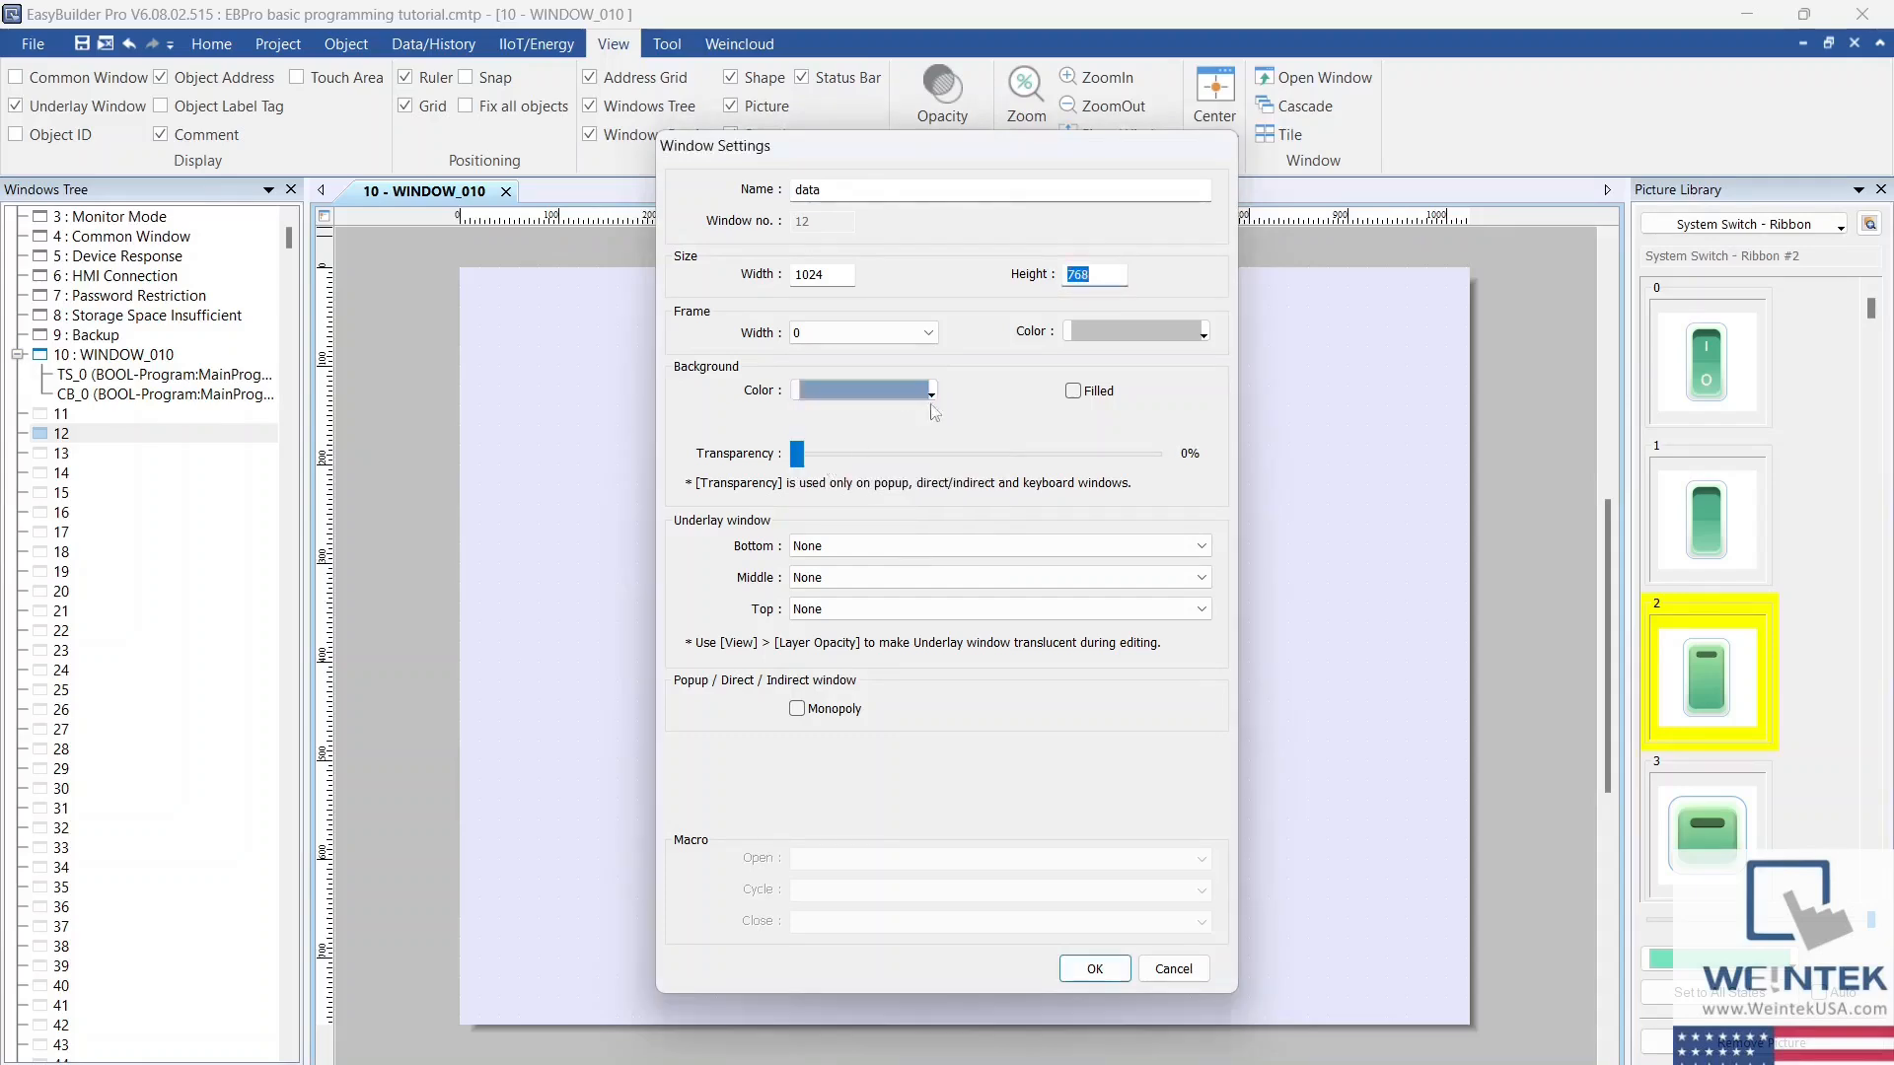
pyautogui.click(1094, 971)
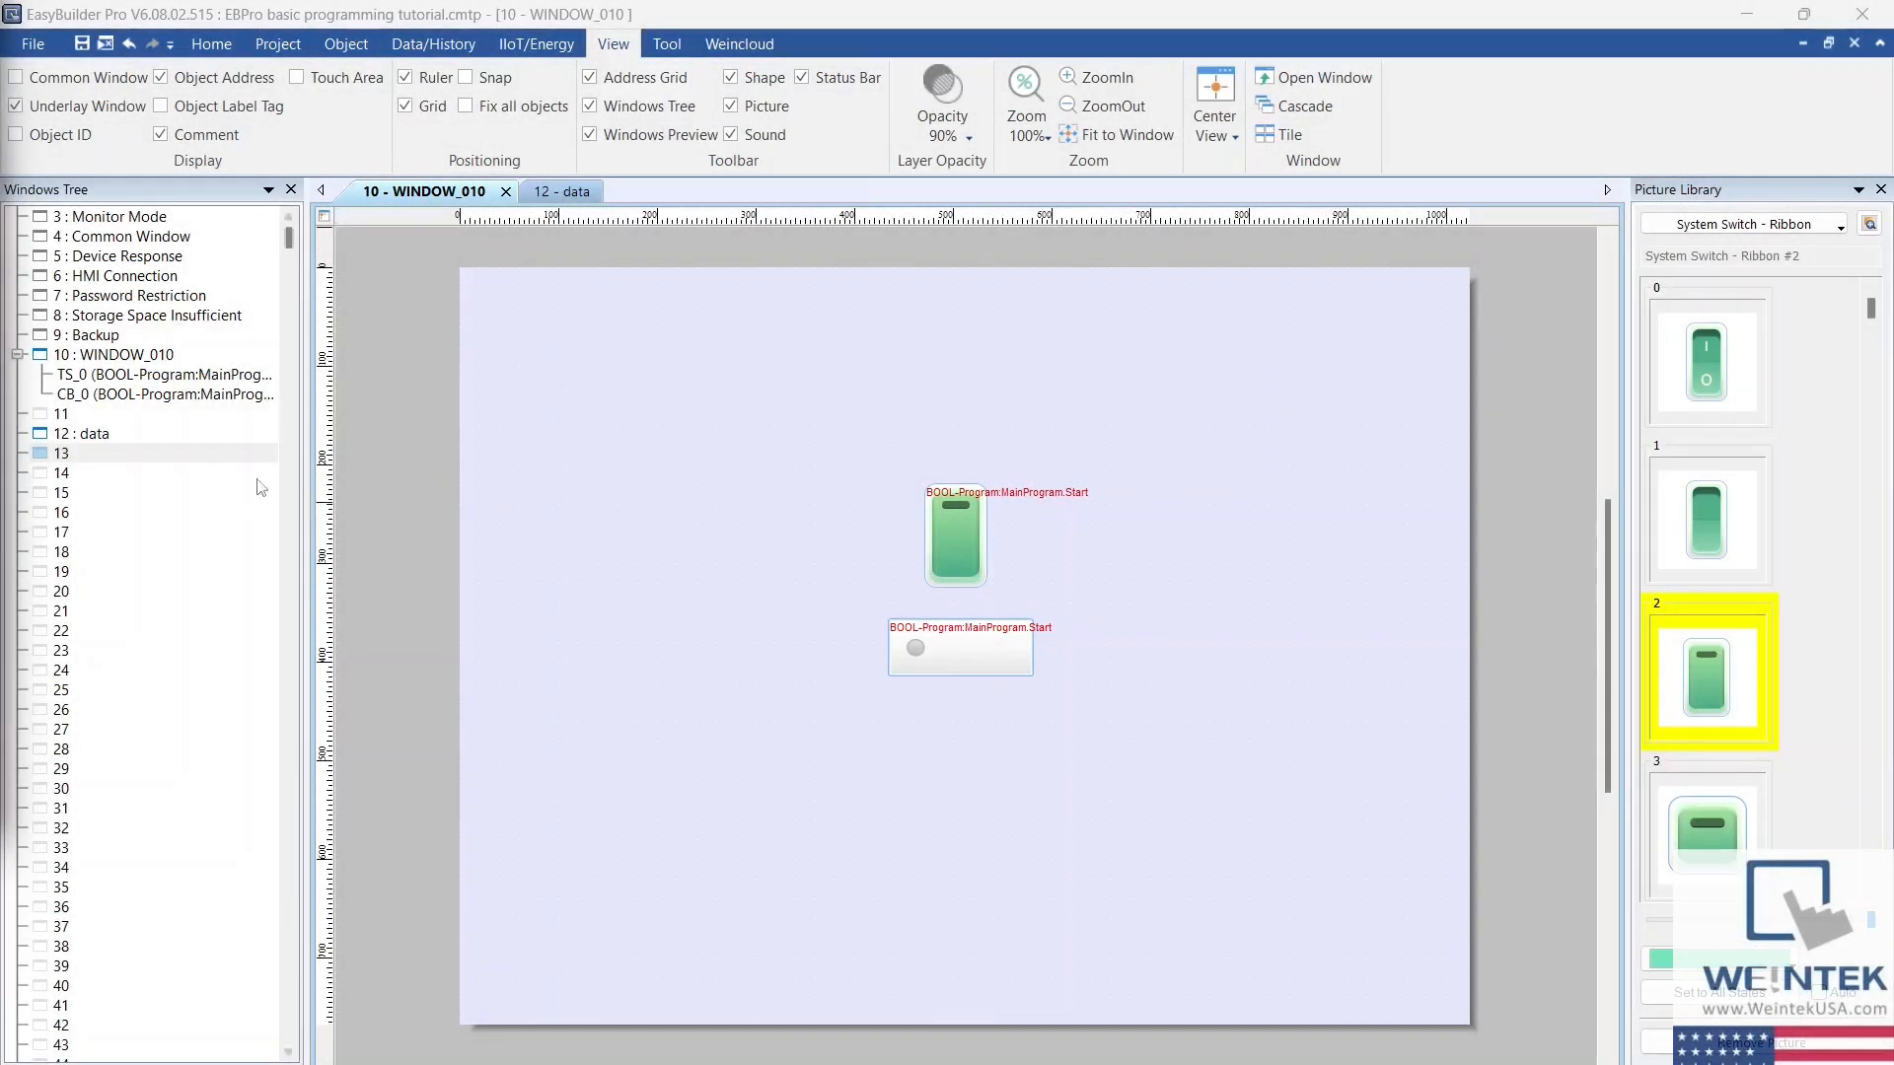
# Step: Create window no. 13 named underlay, keeping its default size of 1024 by 768
pyautogui.rightClick(227, 456)
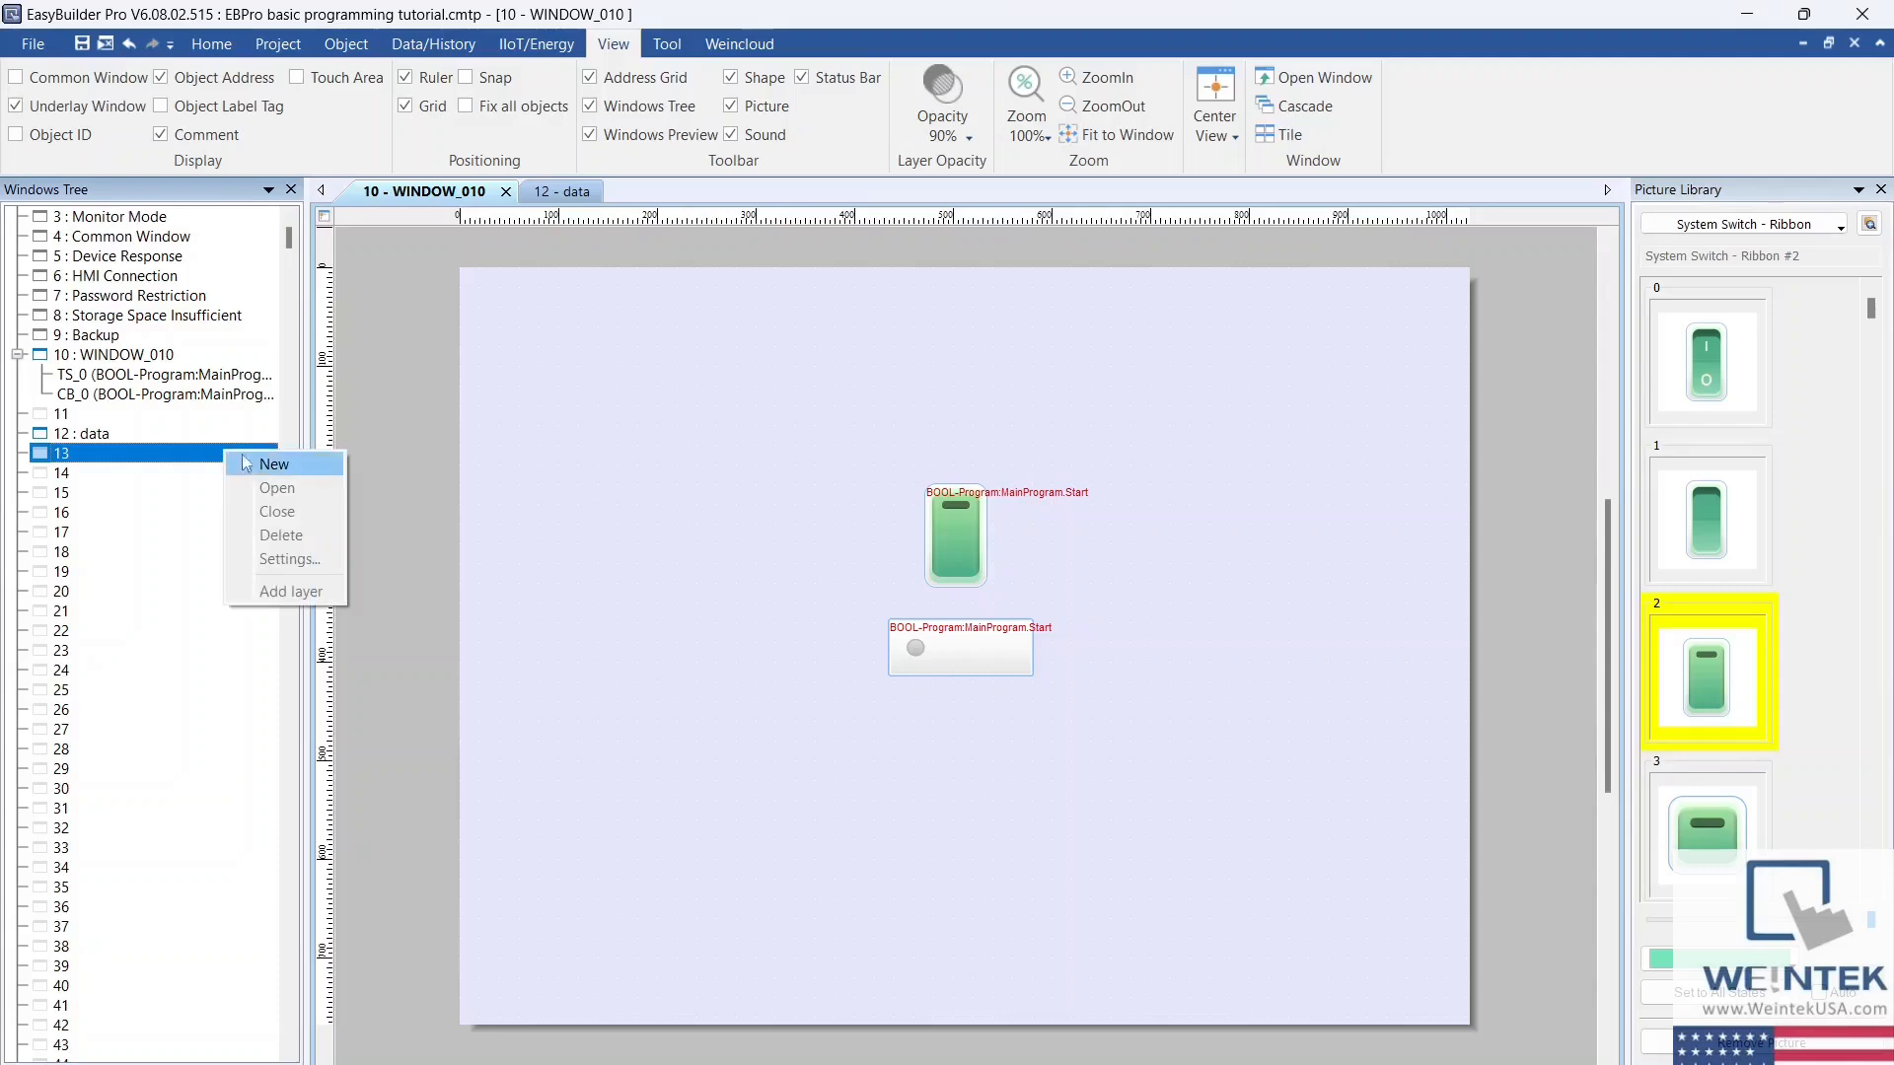
pyautogui.click(264, 464)
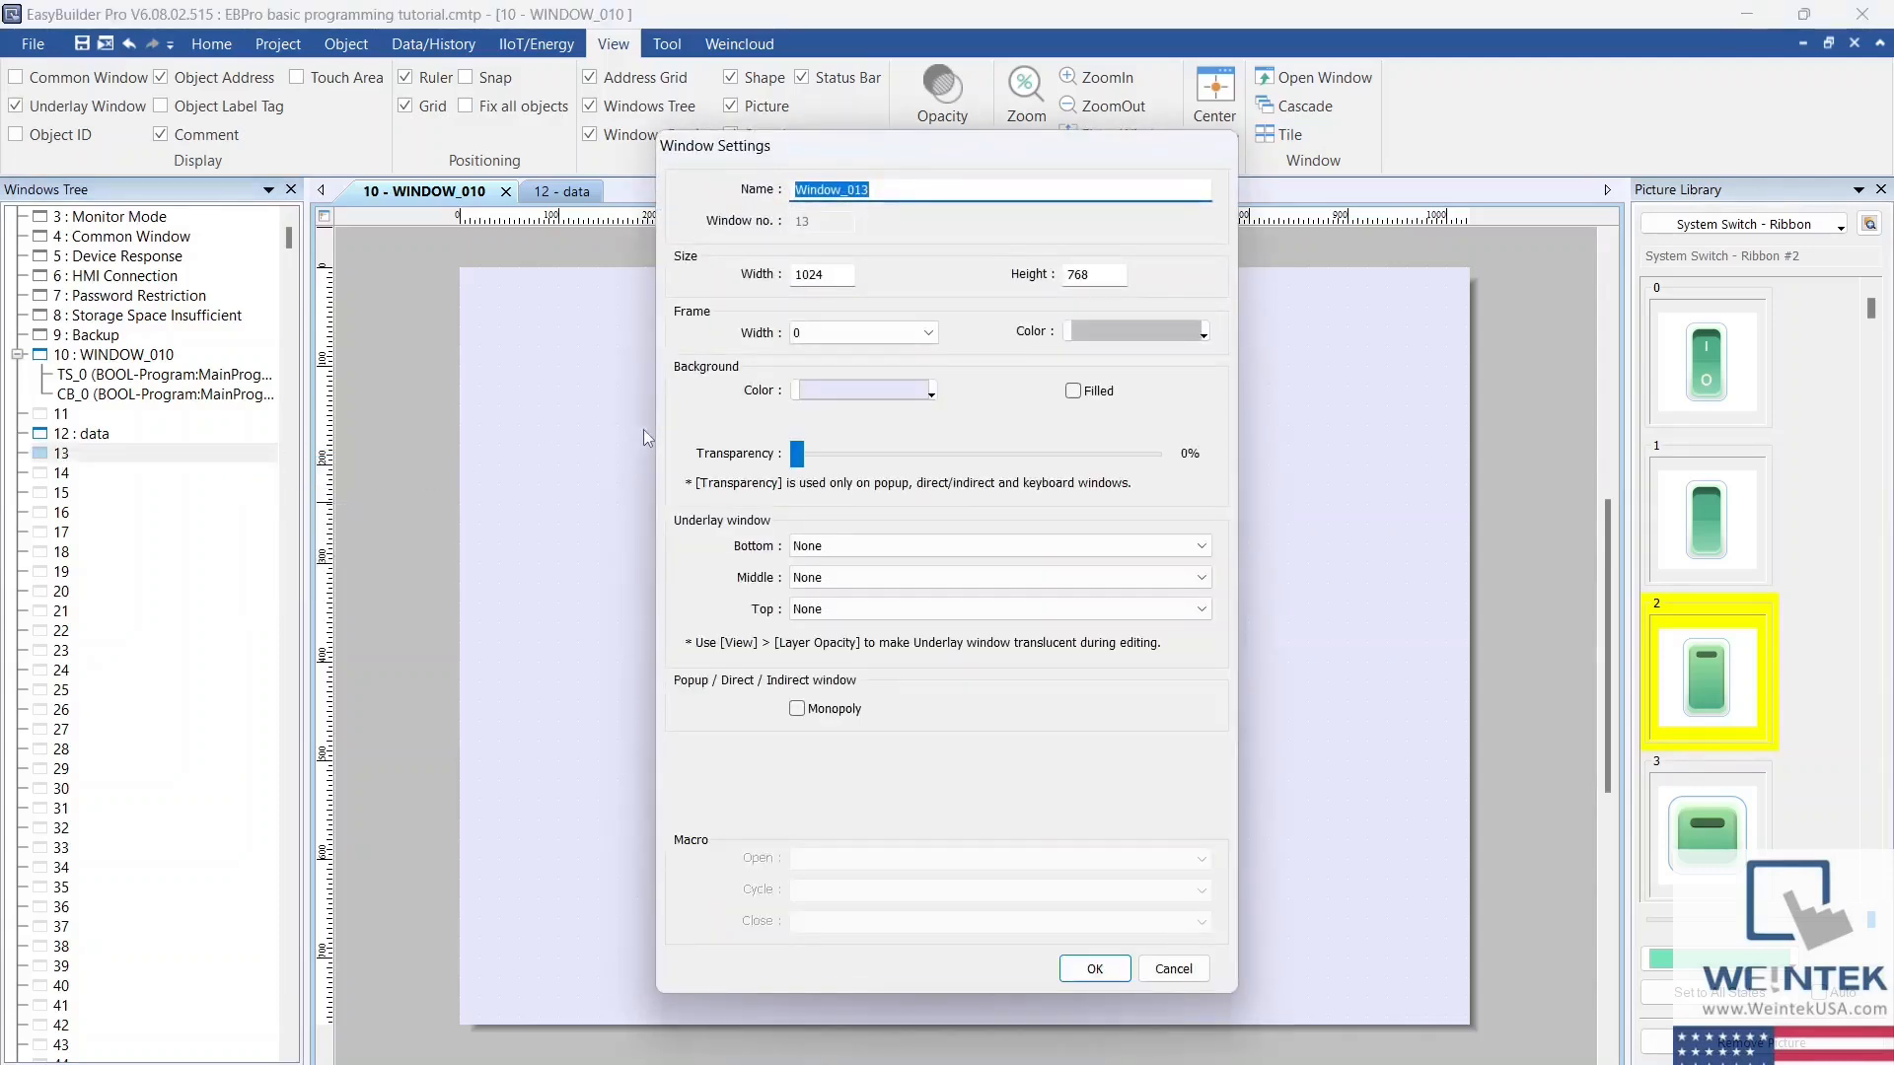
pyautogui.write('underlay')
pyautogui.click(1095, 969)
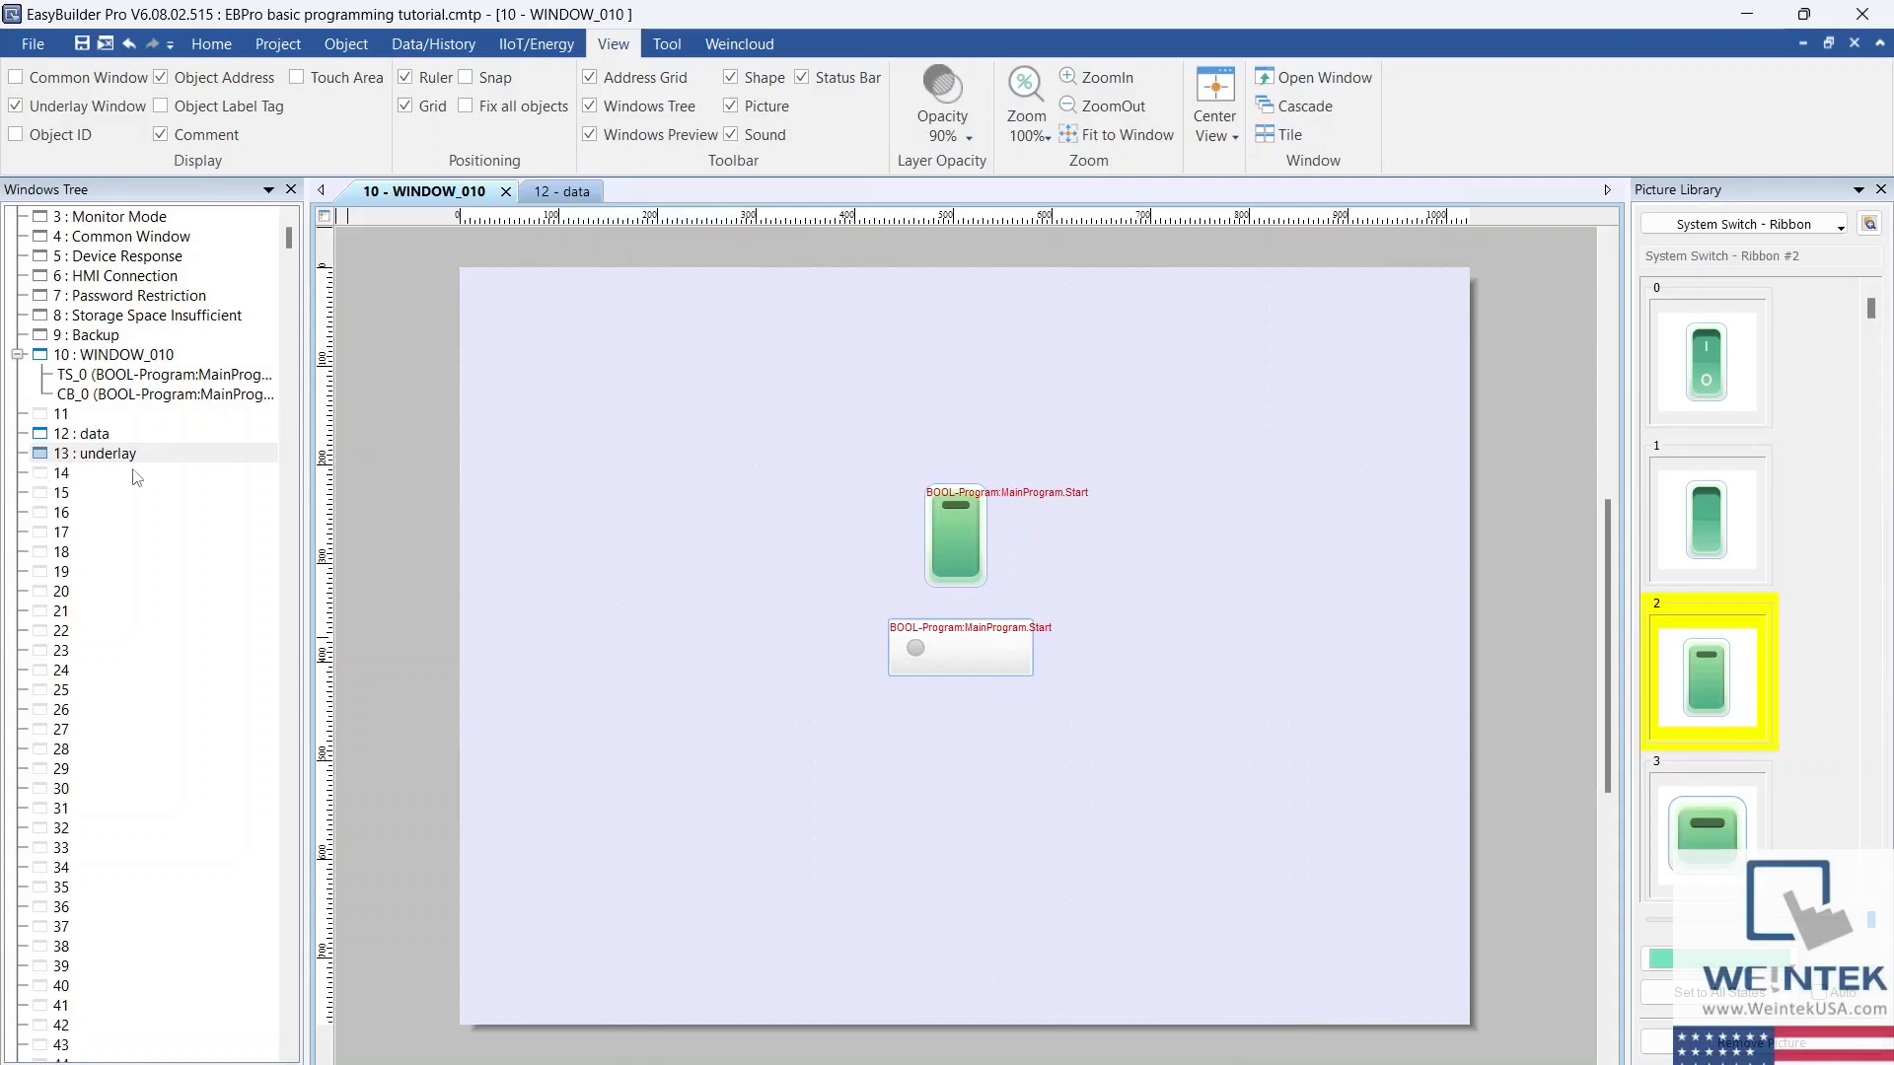
# Step: Assign 13. underlay as the bottom underlay window of WINDOW_010
pyautogui.rightClick(439, 201)
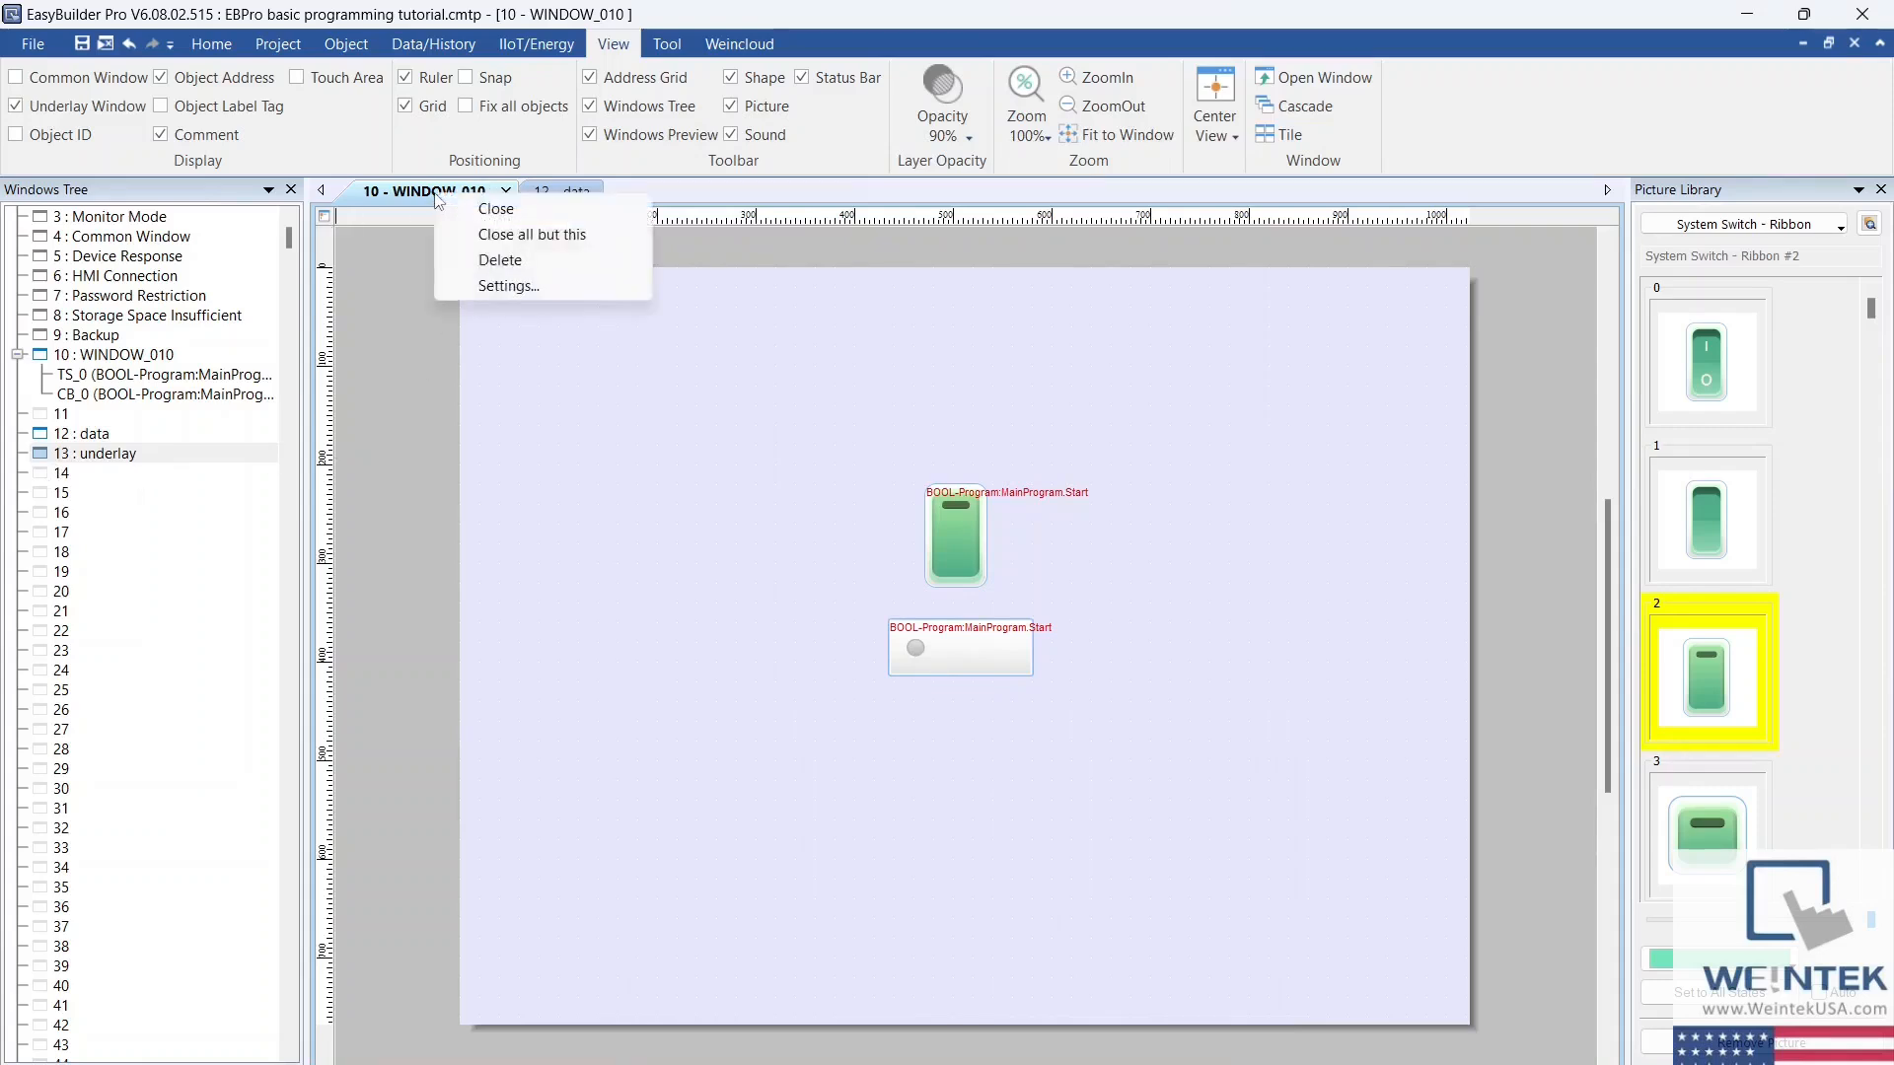
pyautogui.press('Escape')
pyautogui.doubleClick(625, 519)
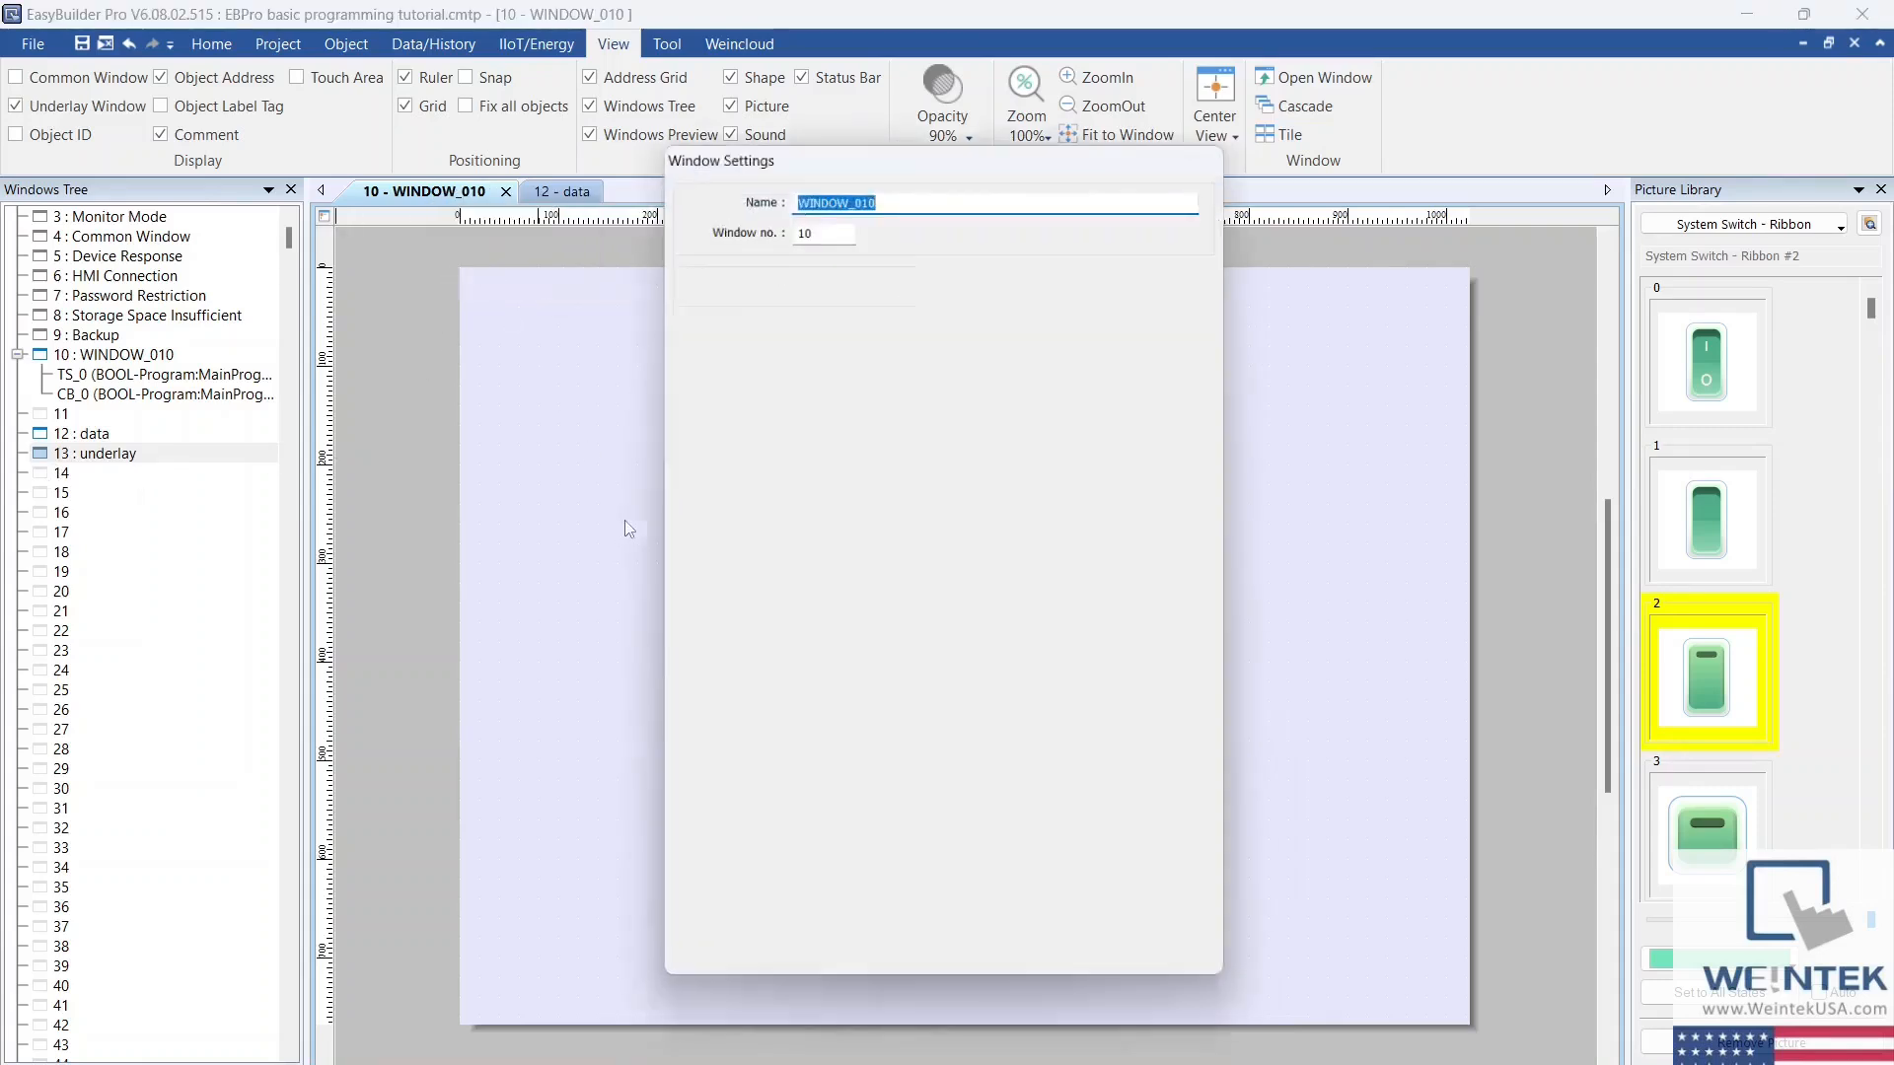
pyautogui.click(848, 548)
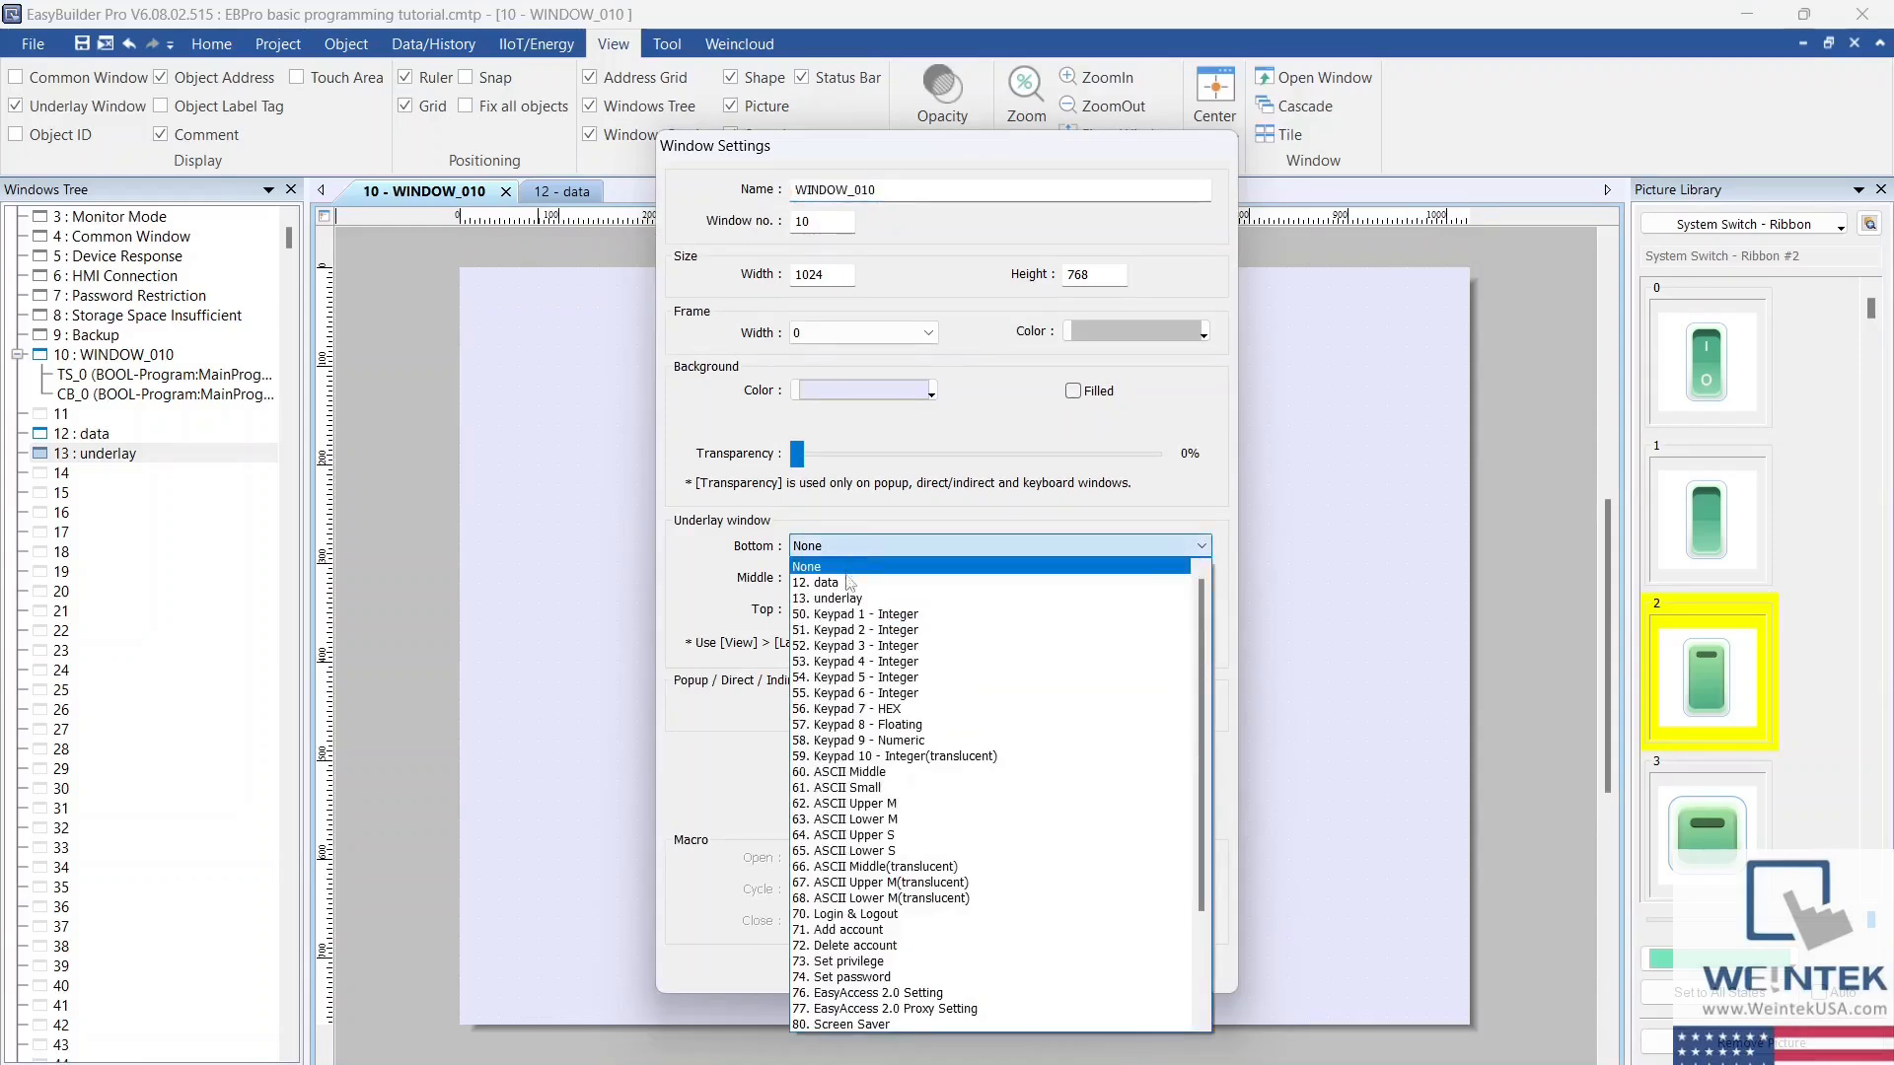
pyautogui.click(846, 597)
pyautogui.click(1095, 969)
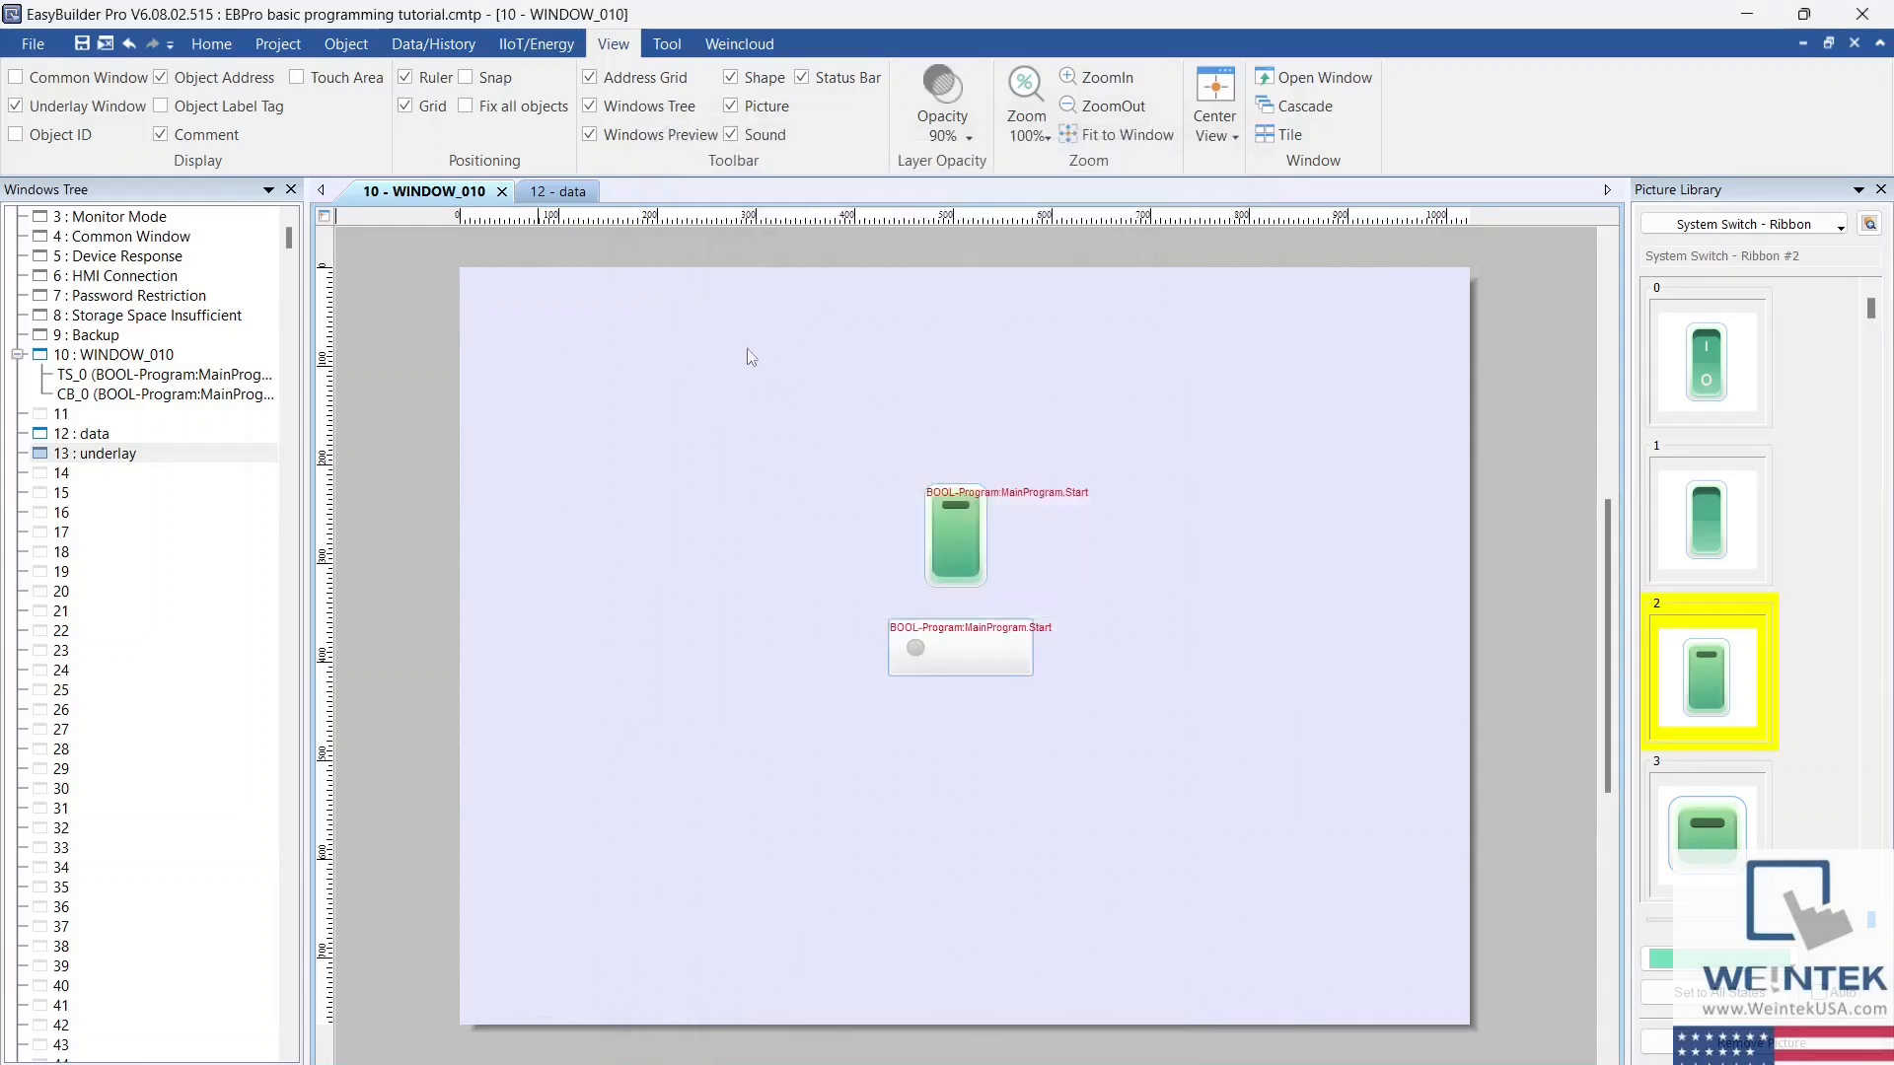
# Step: Assign 13. underlay as the bottom underlay window of the data window
pyautogui.click(555, 194)
pyautogui.rightClick(555, 194)
pyautogui.click(606, 278)
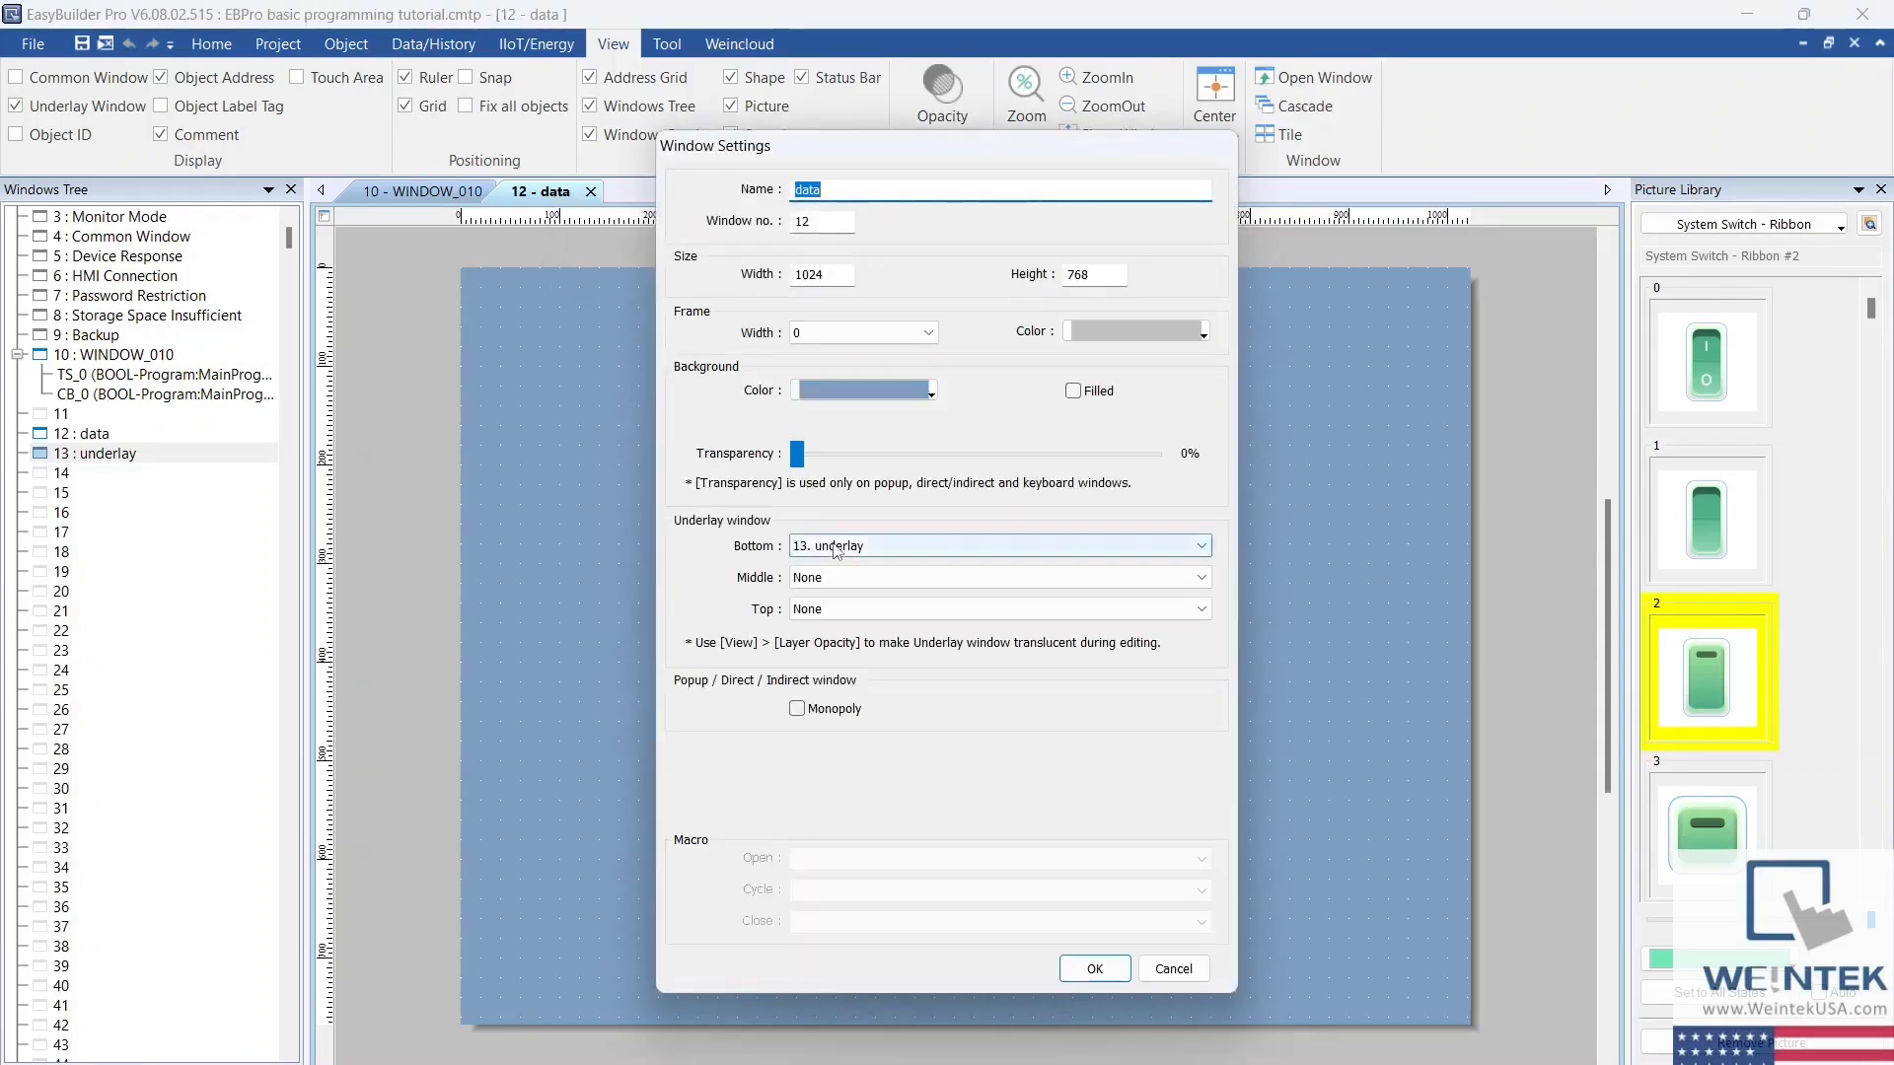
pyautogui.click(1095, 969)
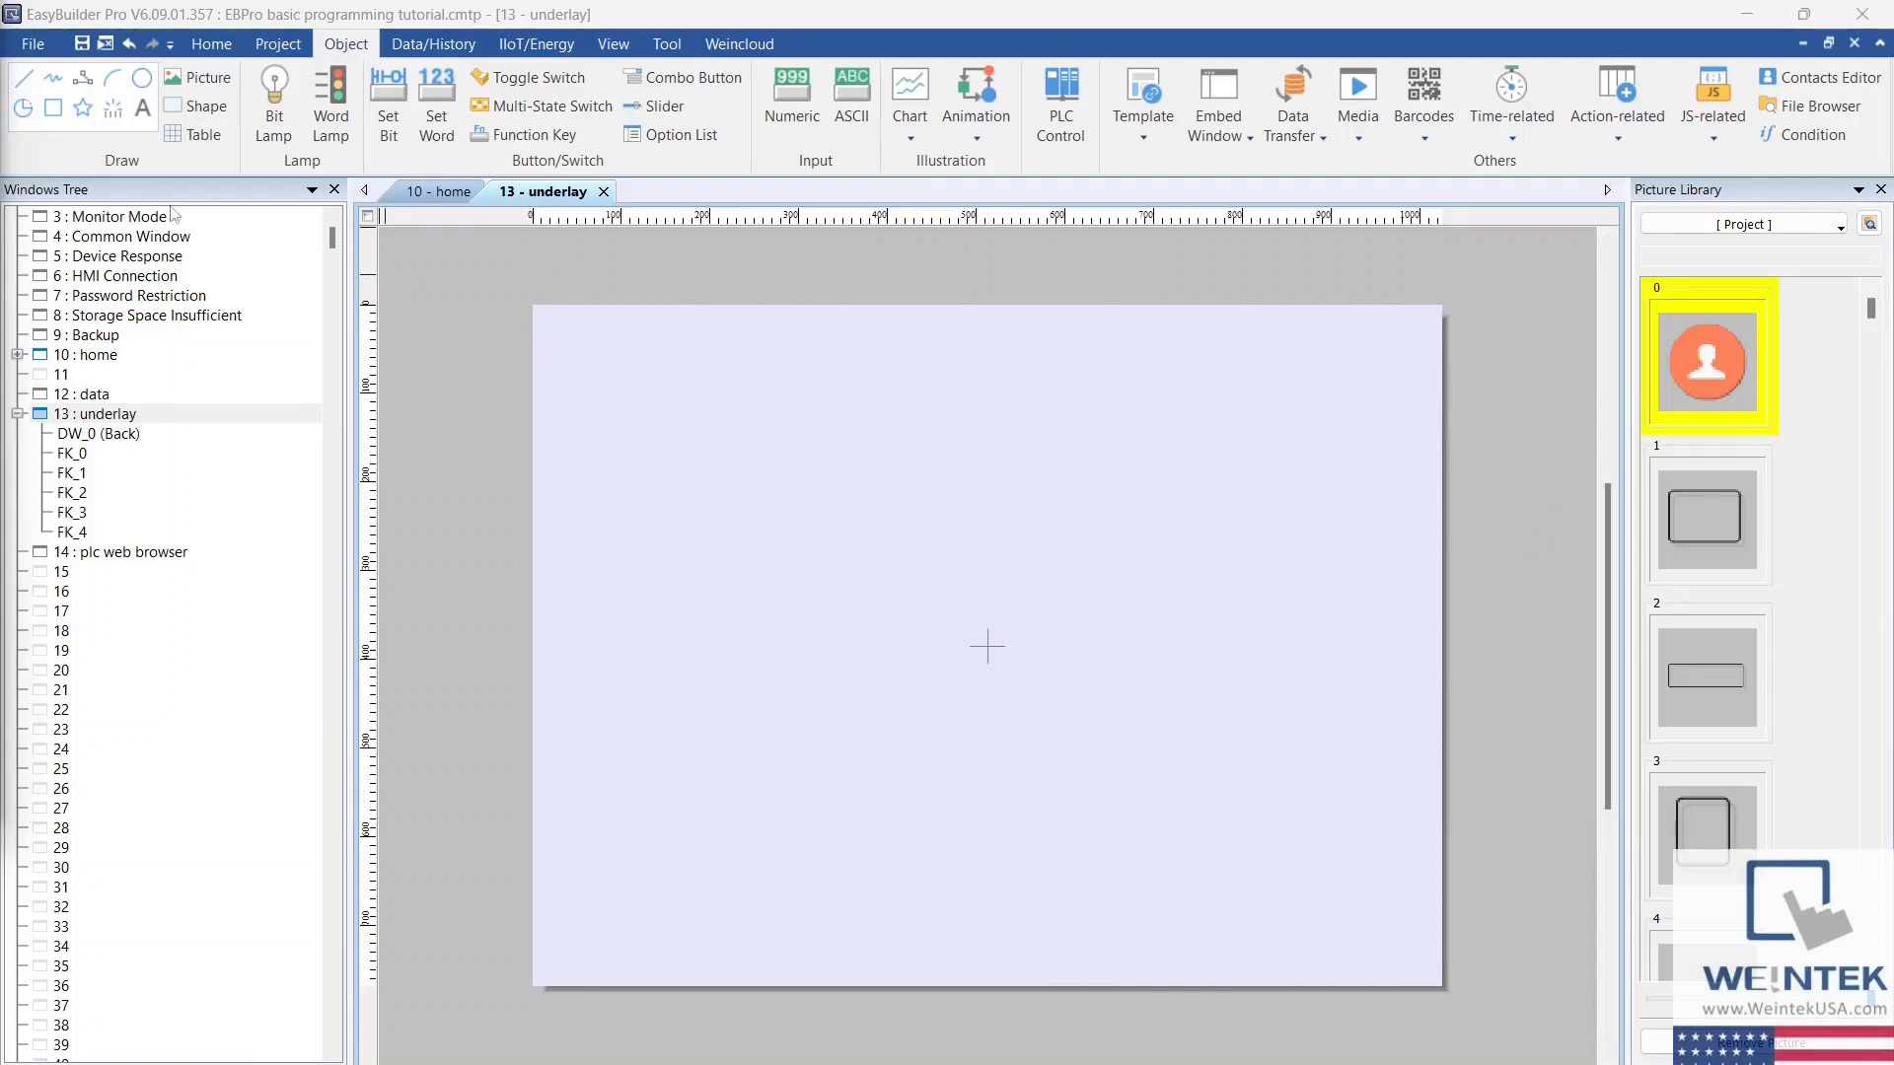
# Step: Draw a filled purple rectangle as a full-width bar along the lower edge of the underlay window
pyautogui.click(54, 108)
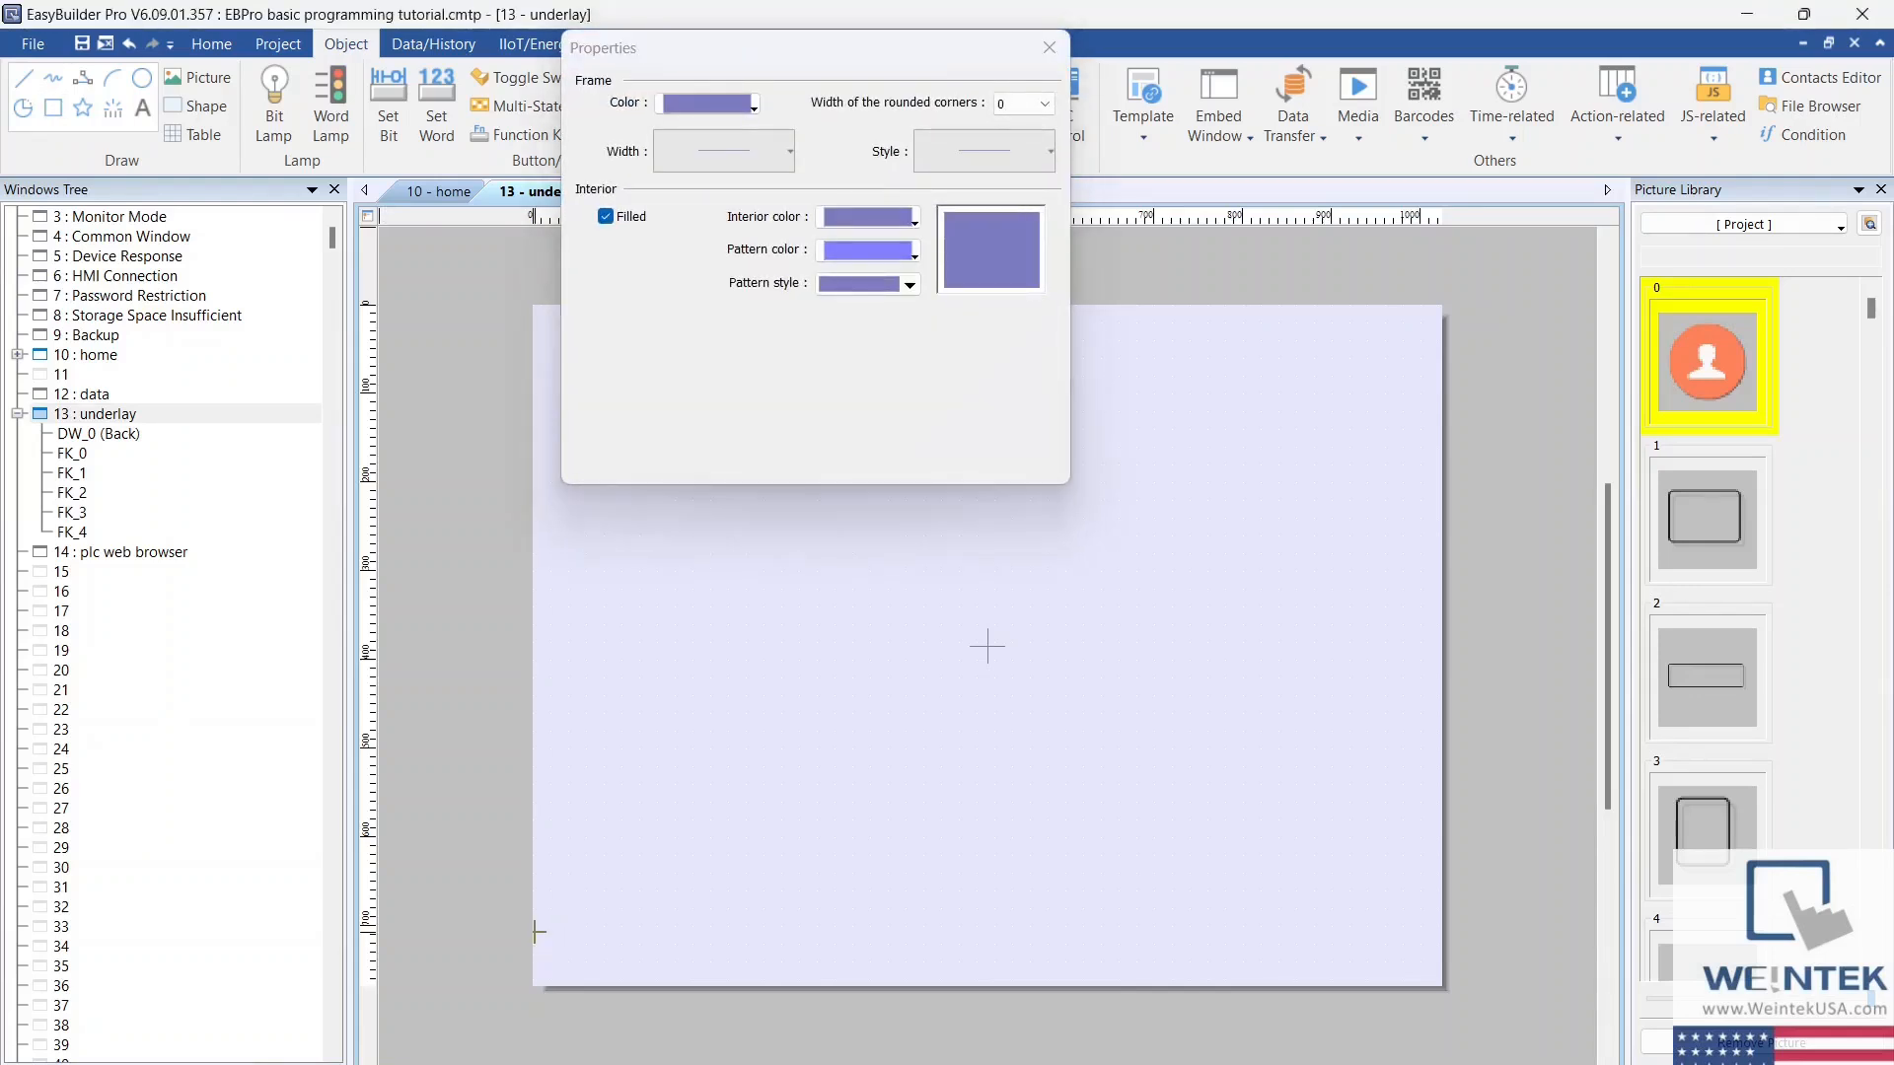
pyautogui.moveTo(534, 931); pyautogui.dragTo(1443, 984)
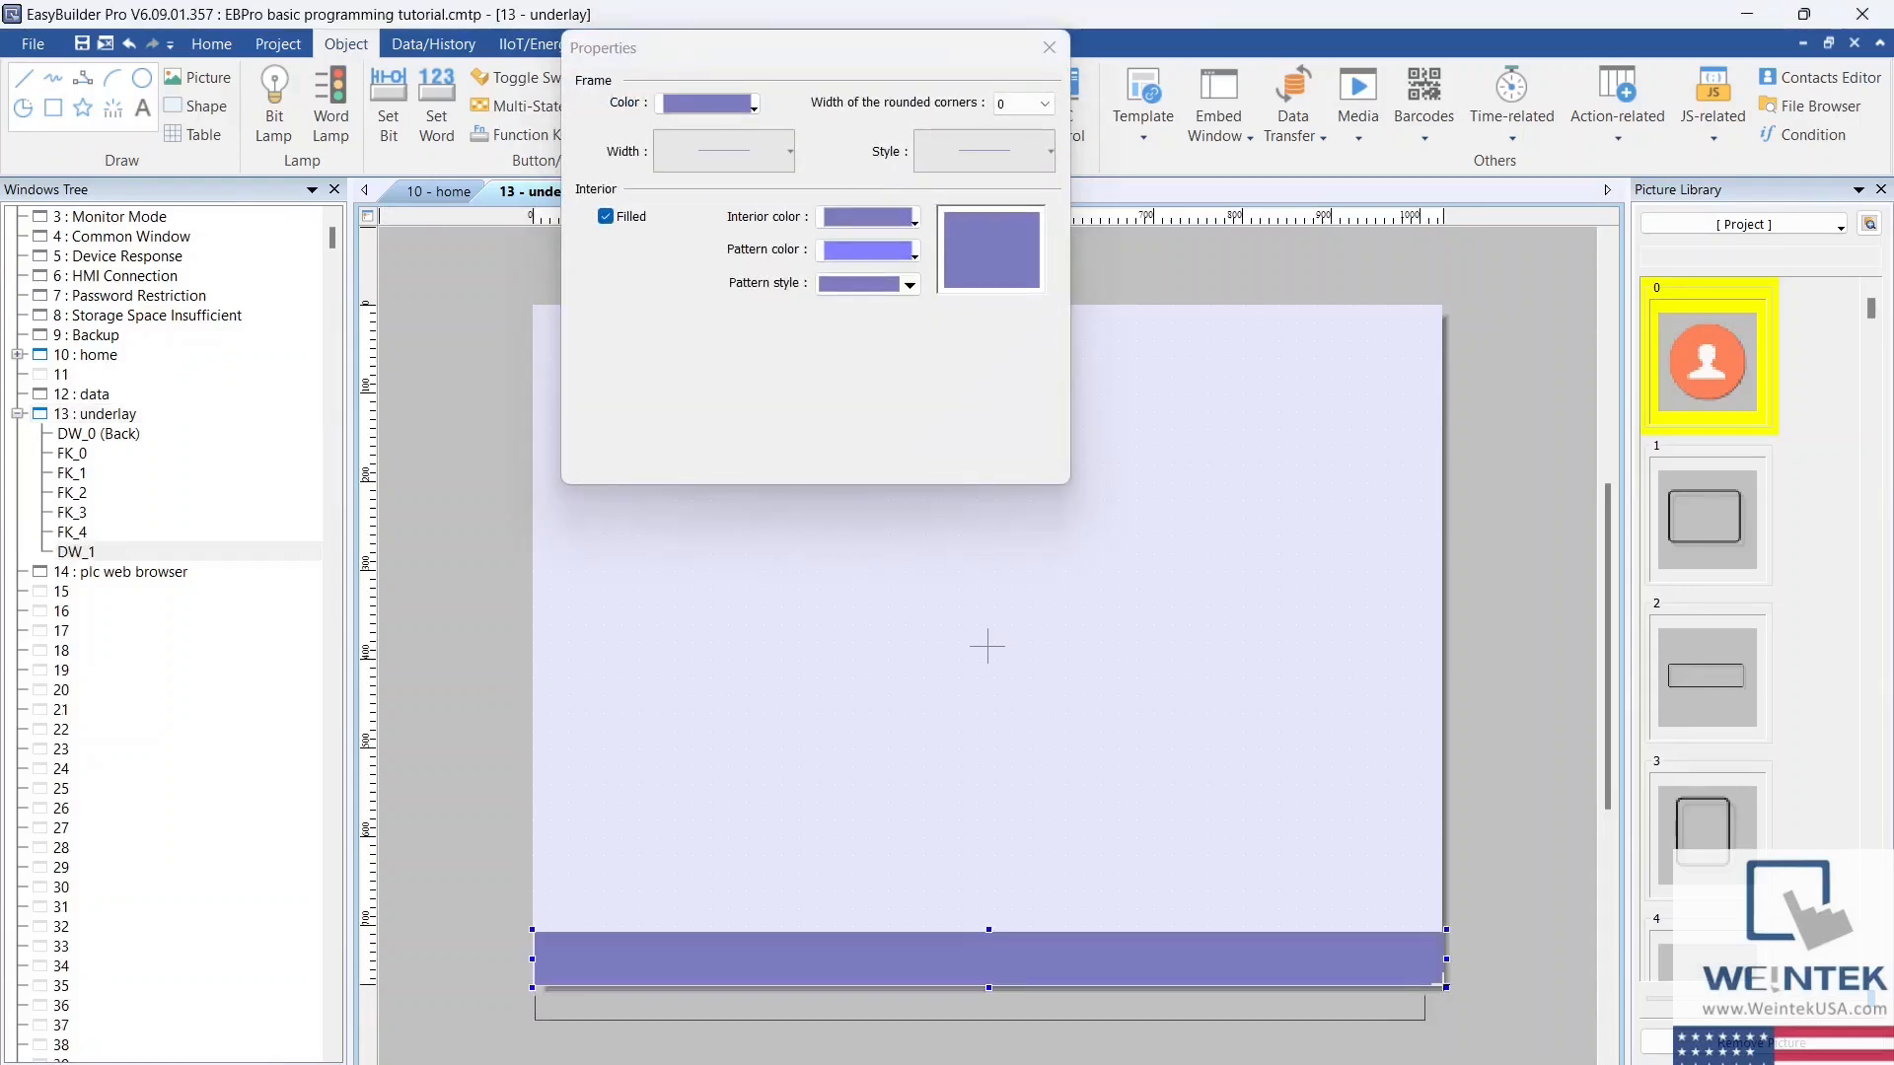
pyautogui.click(1050, 48)
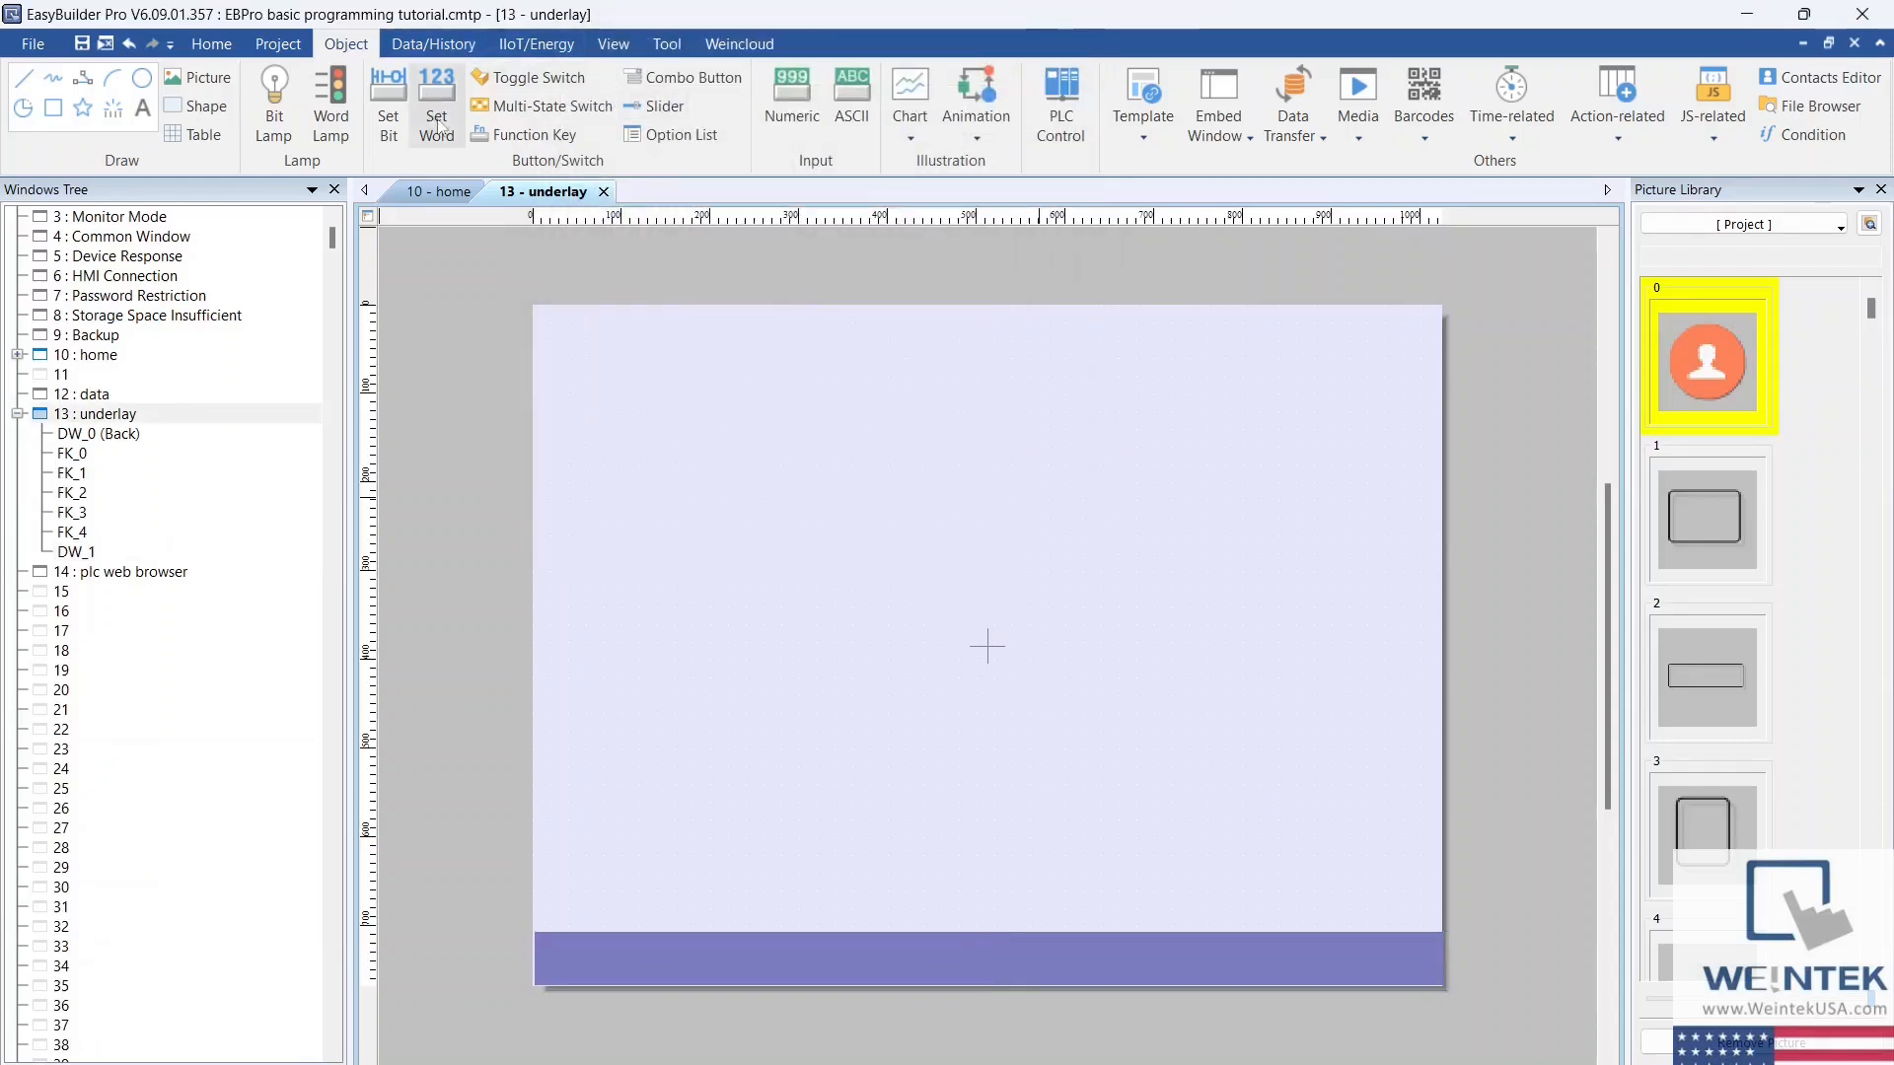
# Step: Start a function key of type Window that changes the full-screen window to 10. home
pyautogui.click(524, 148)
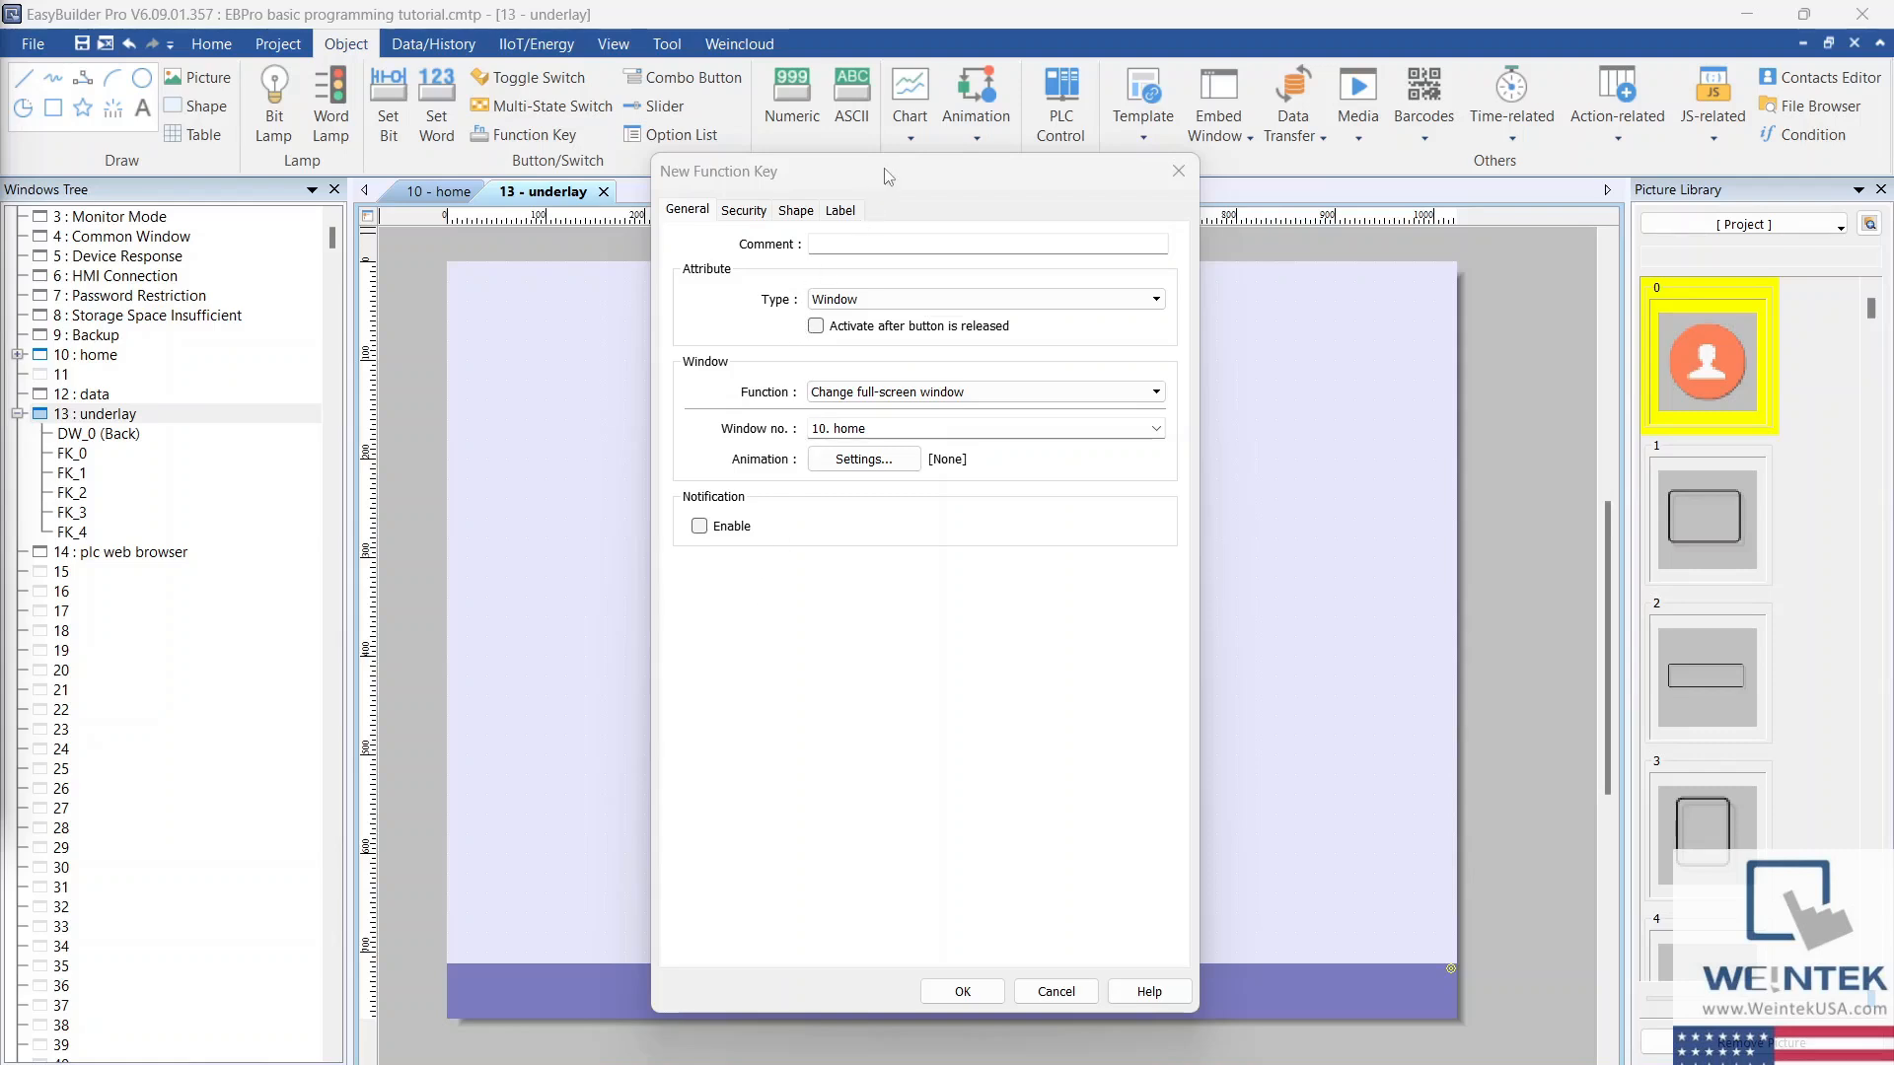
pyautogui.click(1157, 301)
pyautogui.click(1145, 317)
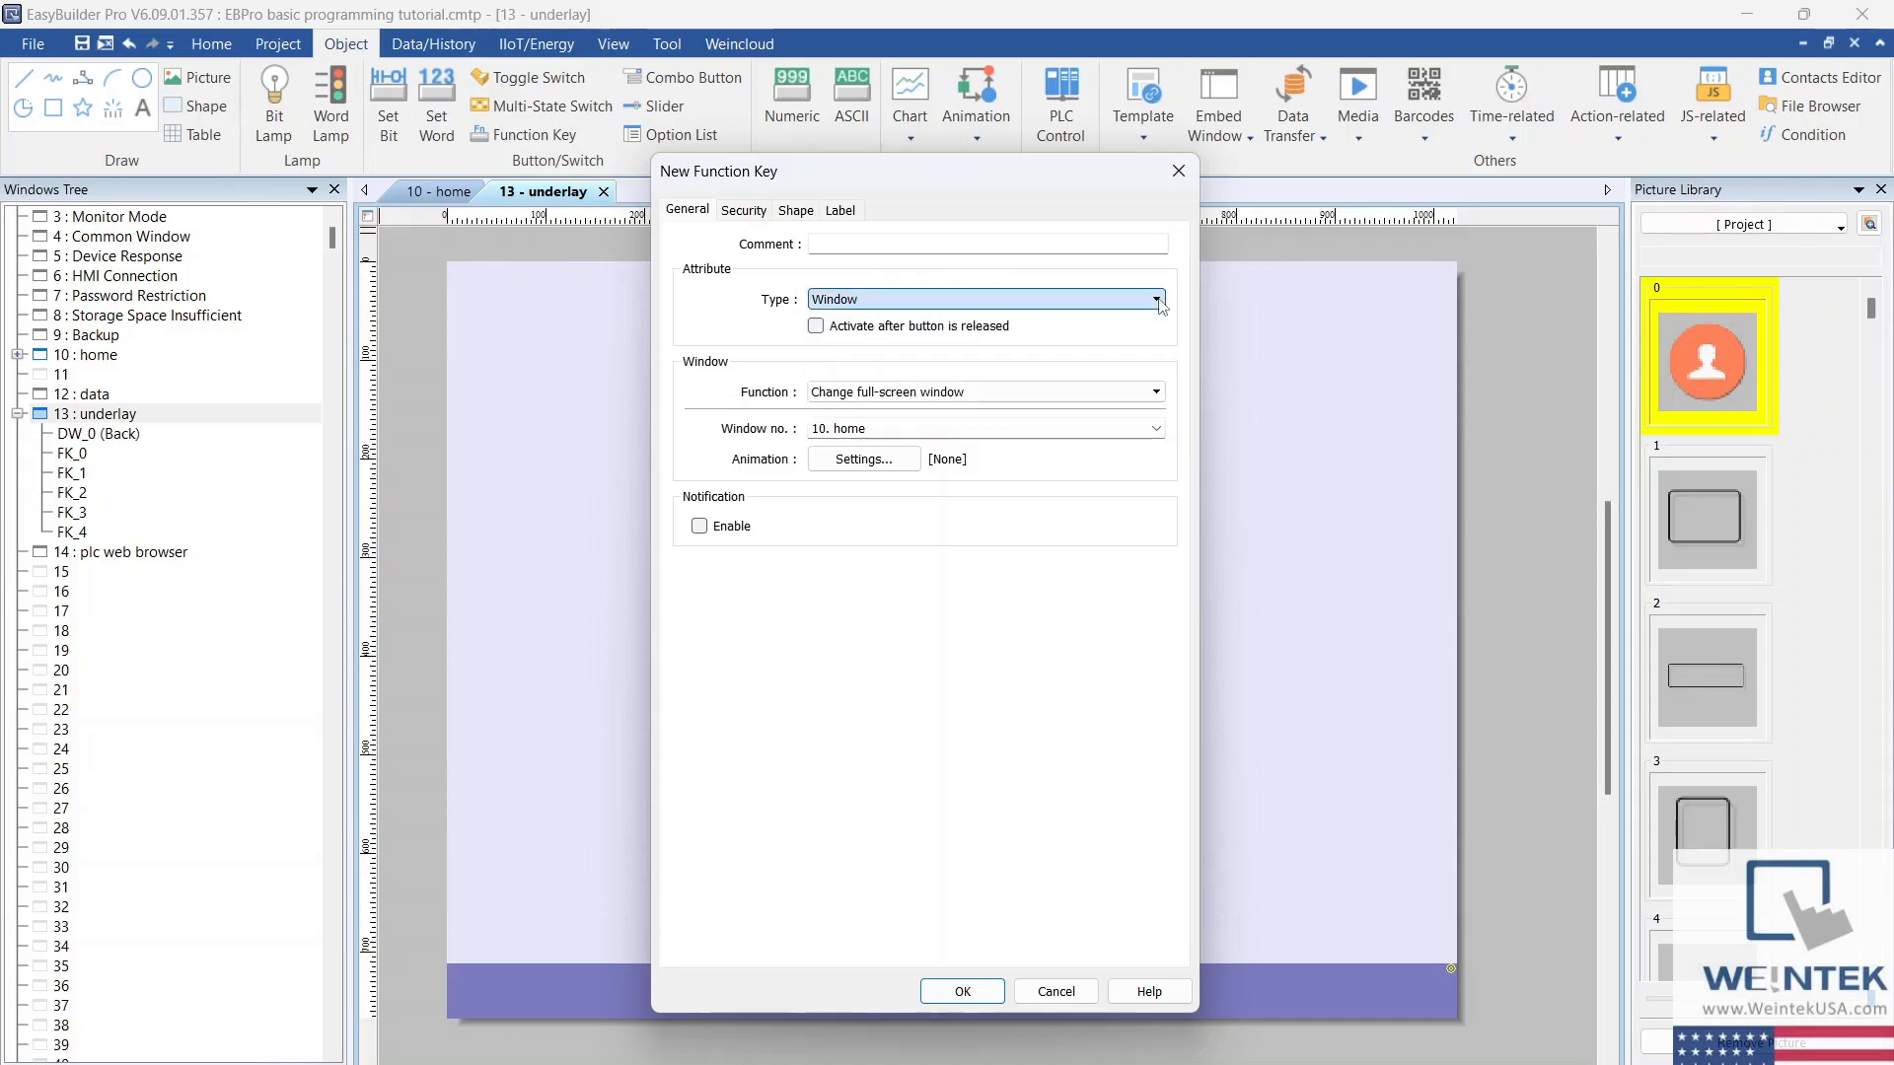
pyautogui.click(1157, 395)
pyautogui.click(1157, 399)
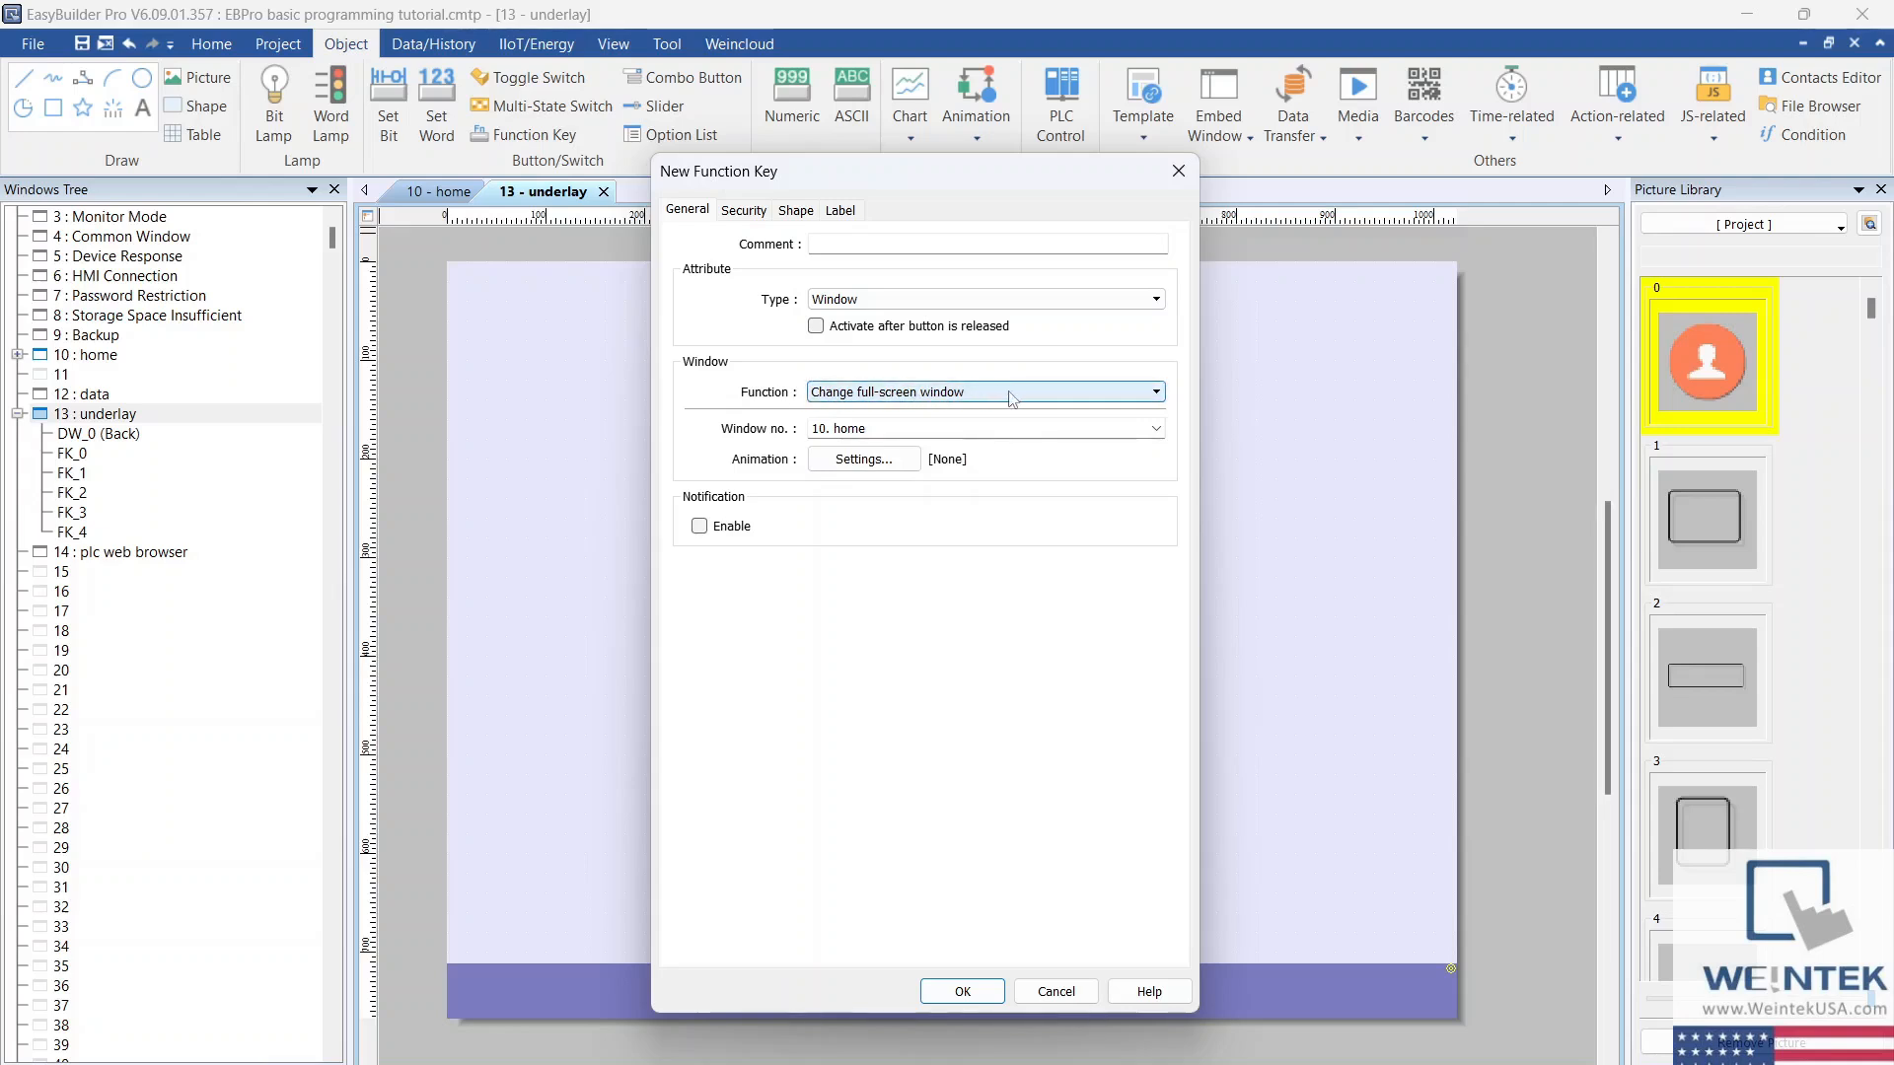
pyautogui.click(1156, 428)
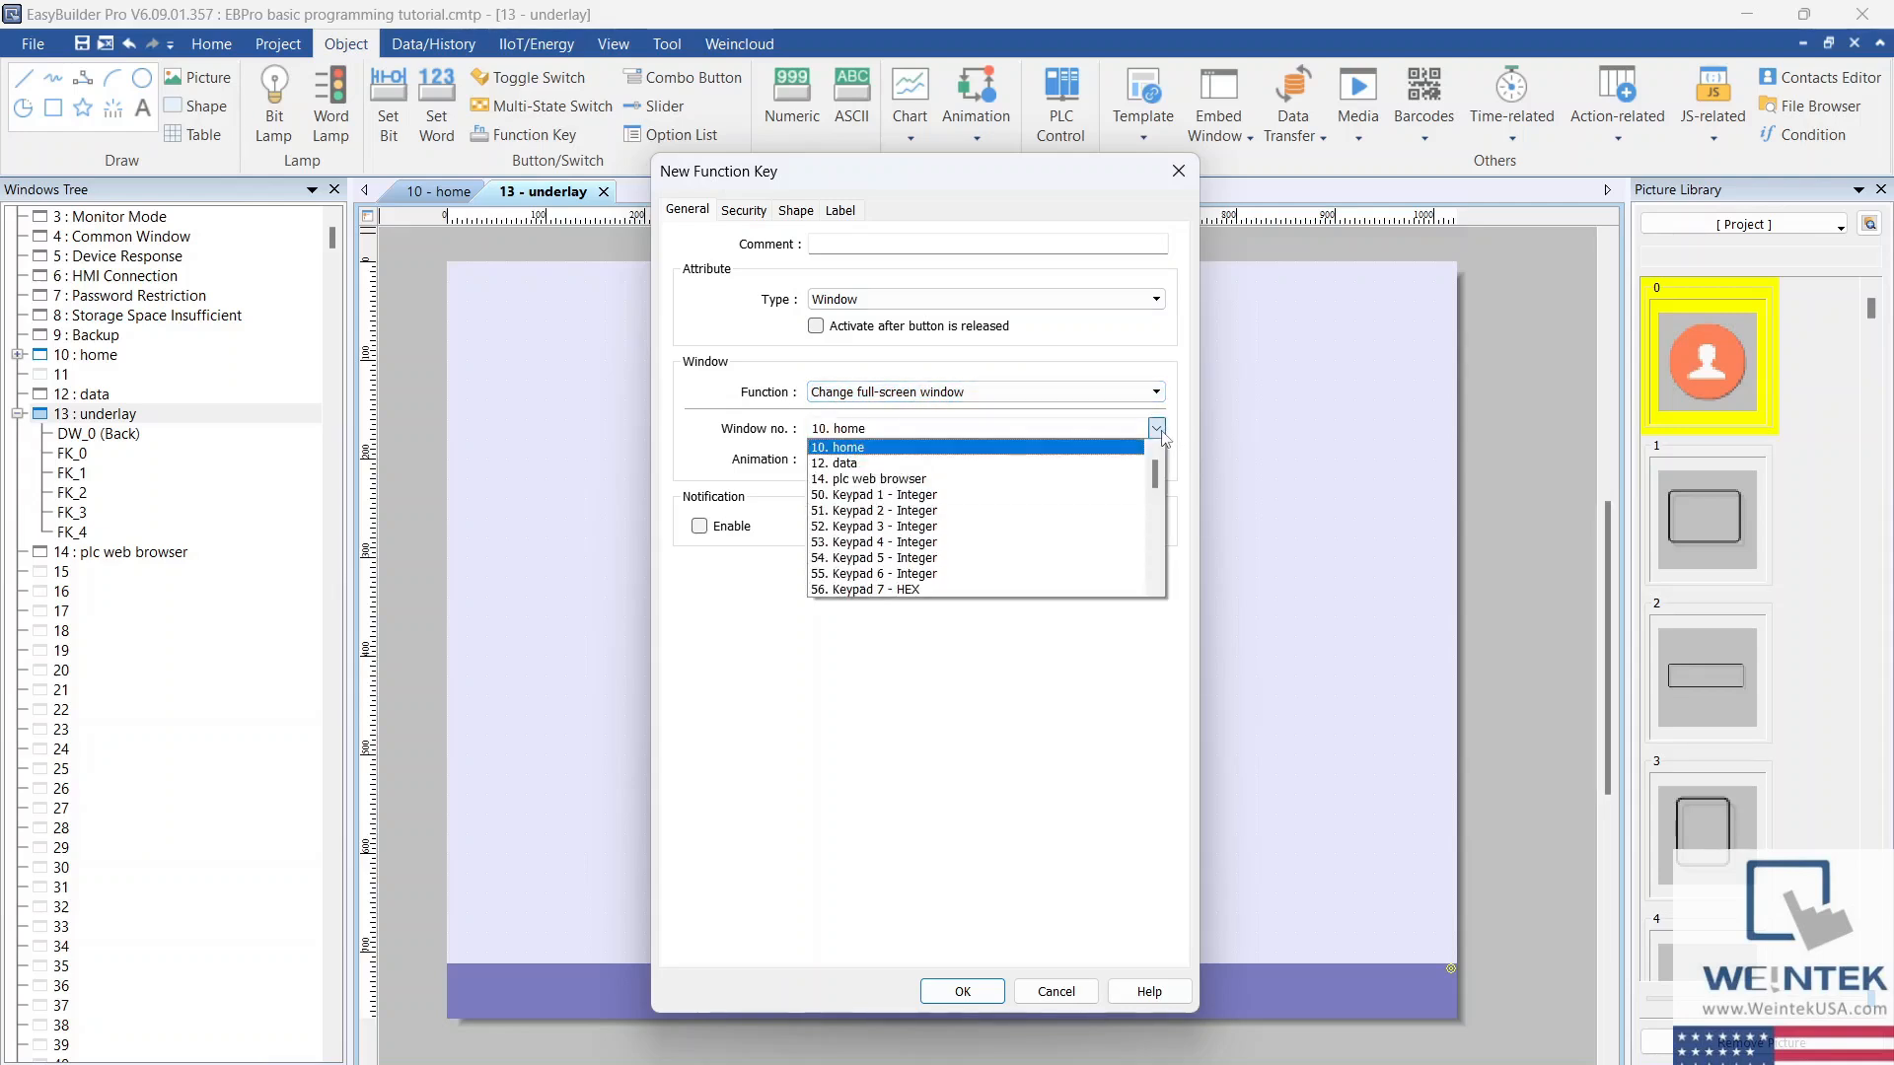
pyautogui.click(1035, 447)
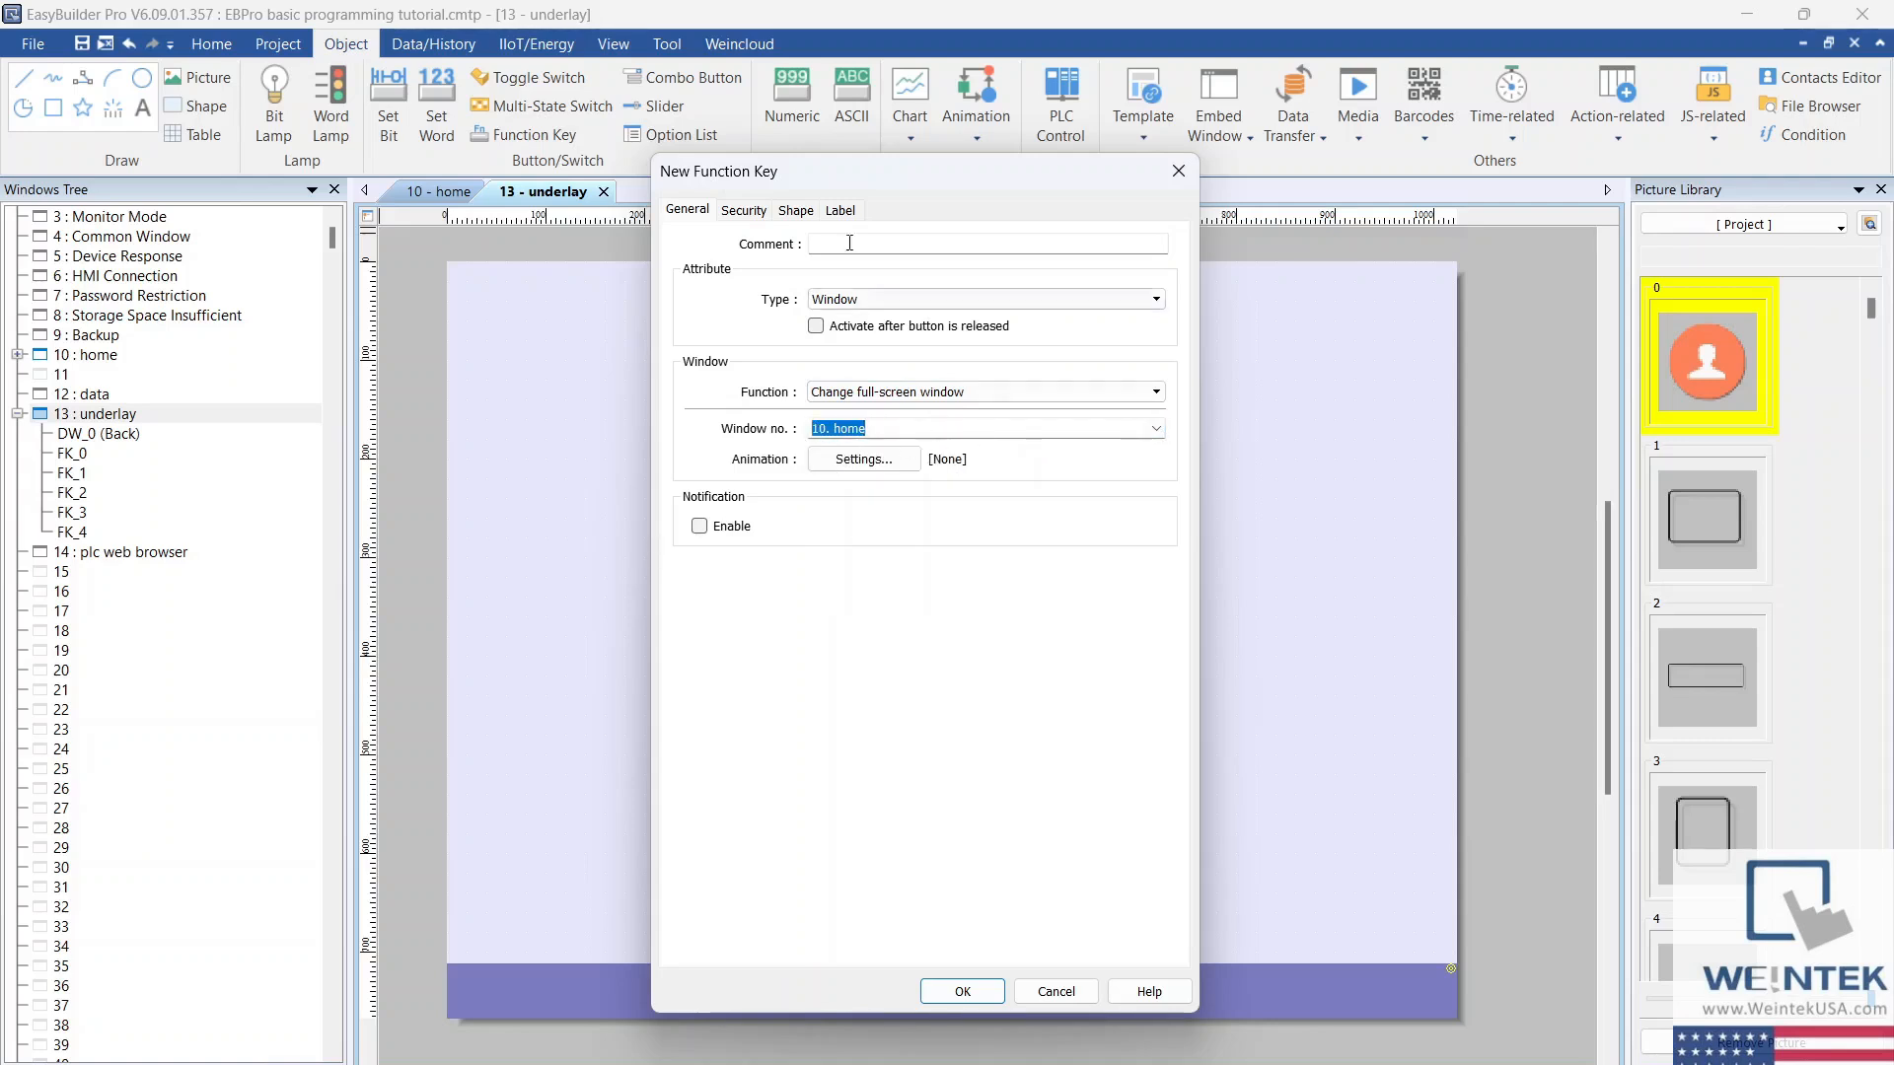
# Step: Label the function key Home and place it at the left end of the purple bar
pyautogui.click(840, 210)
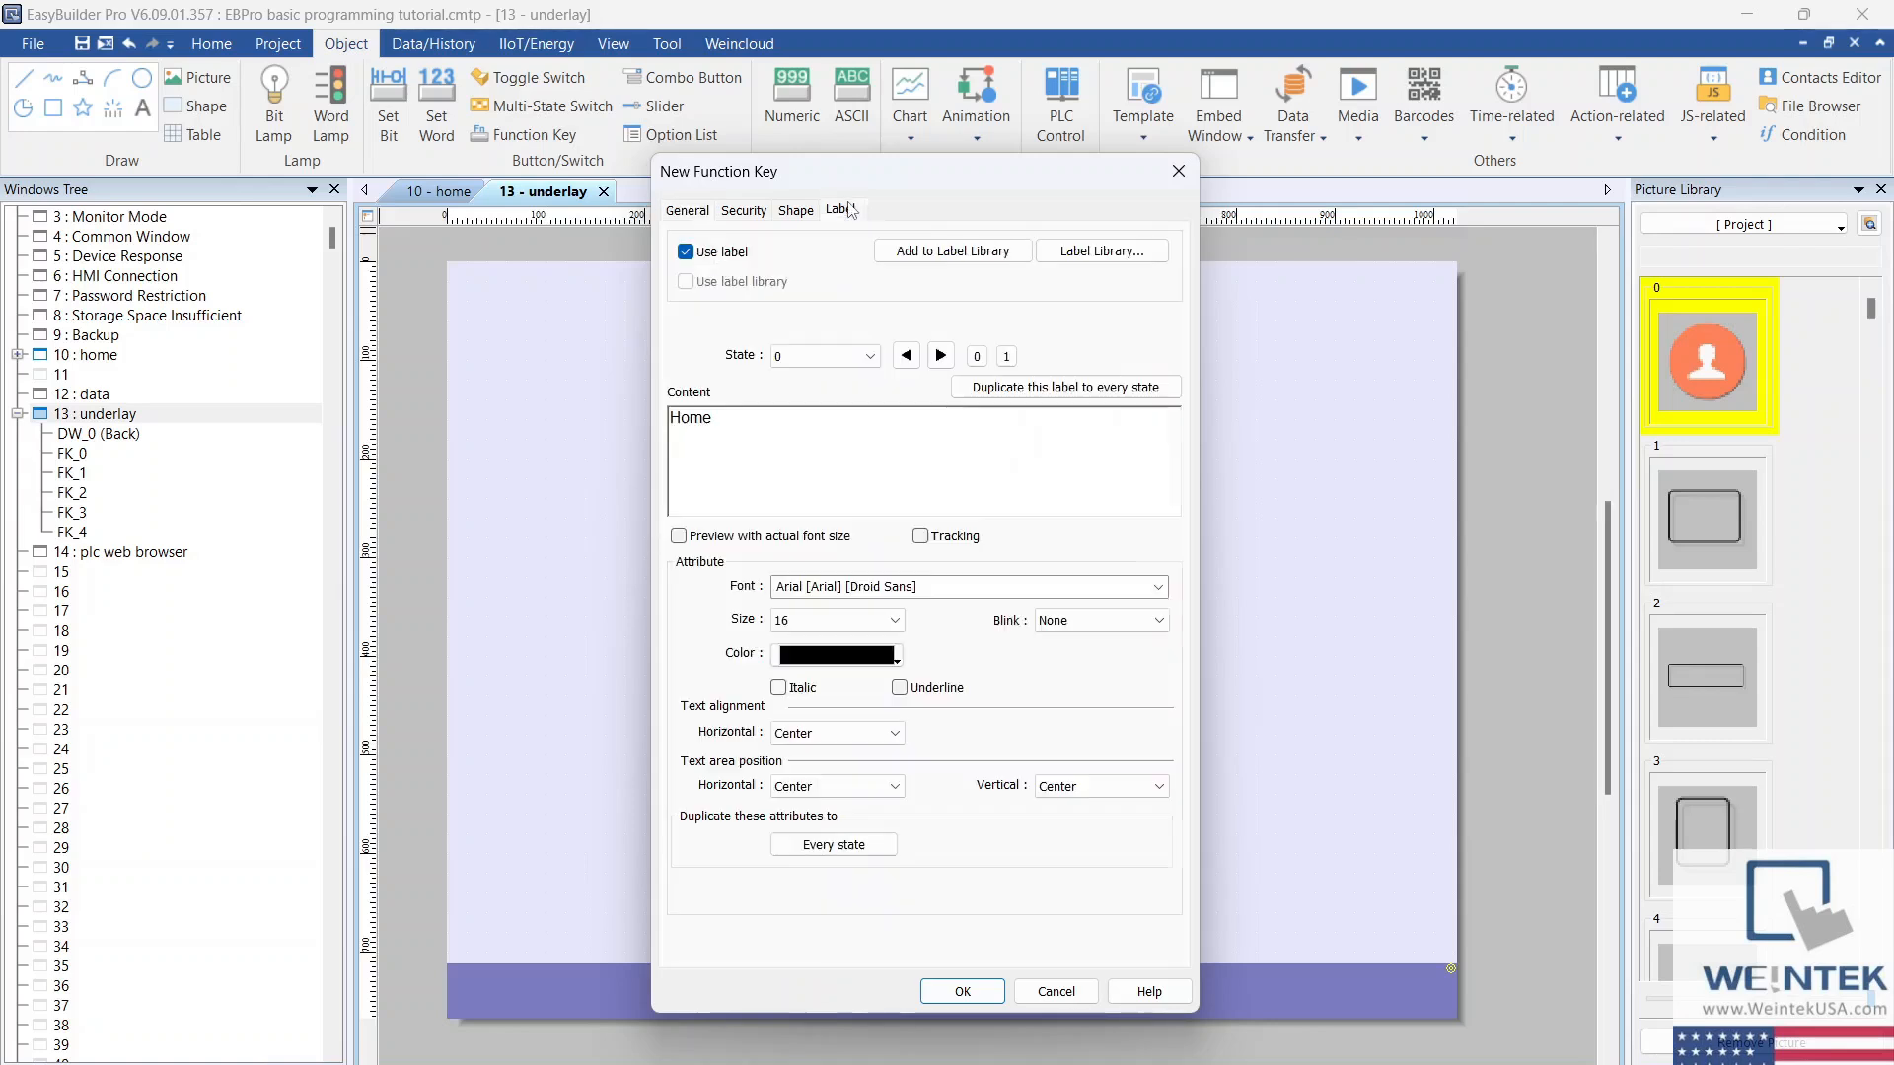
pyautogui.click(957, 991)
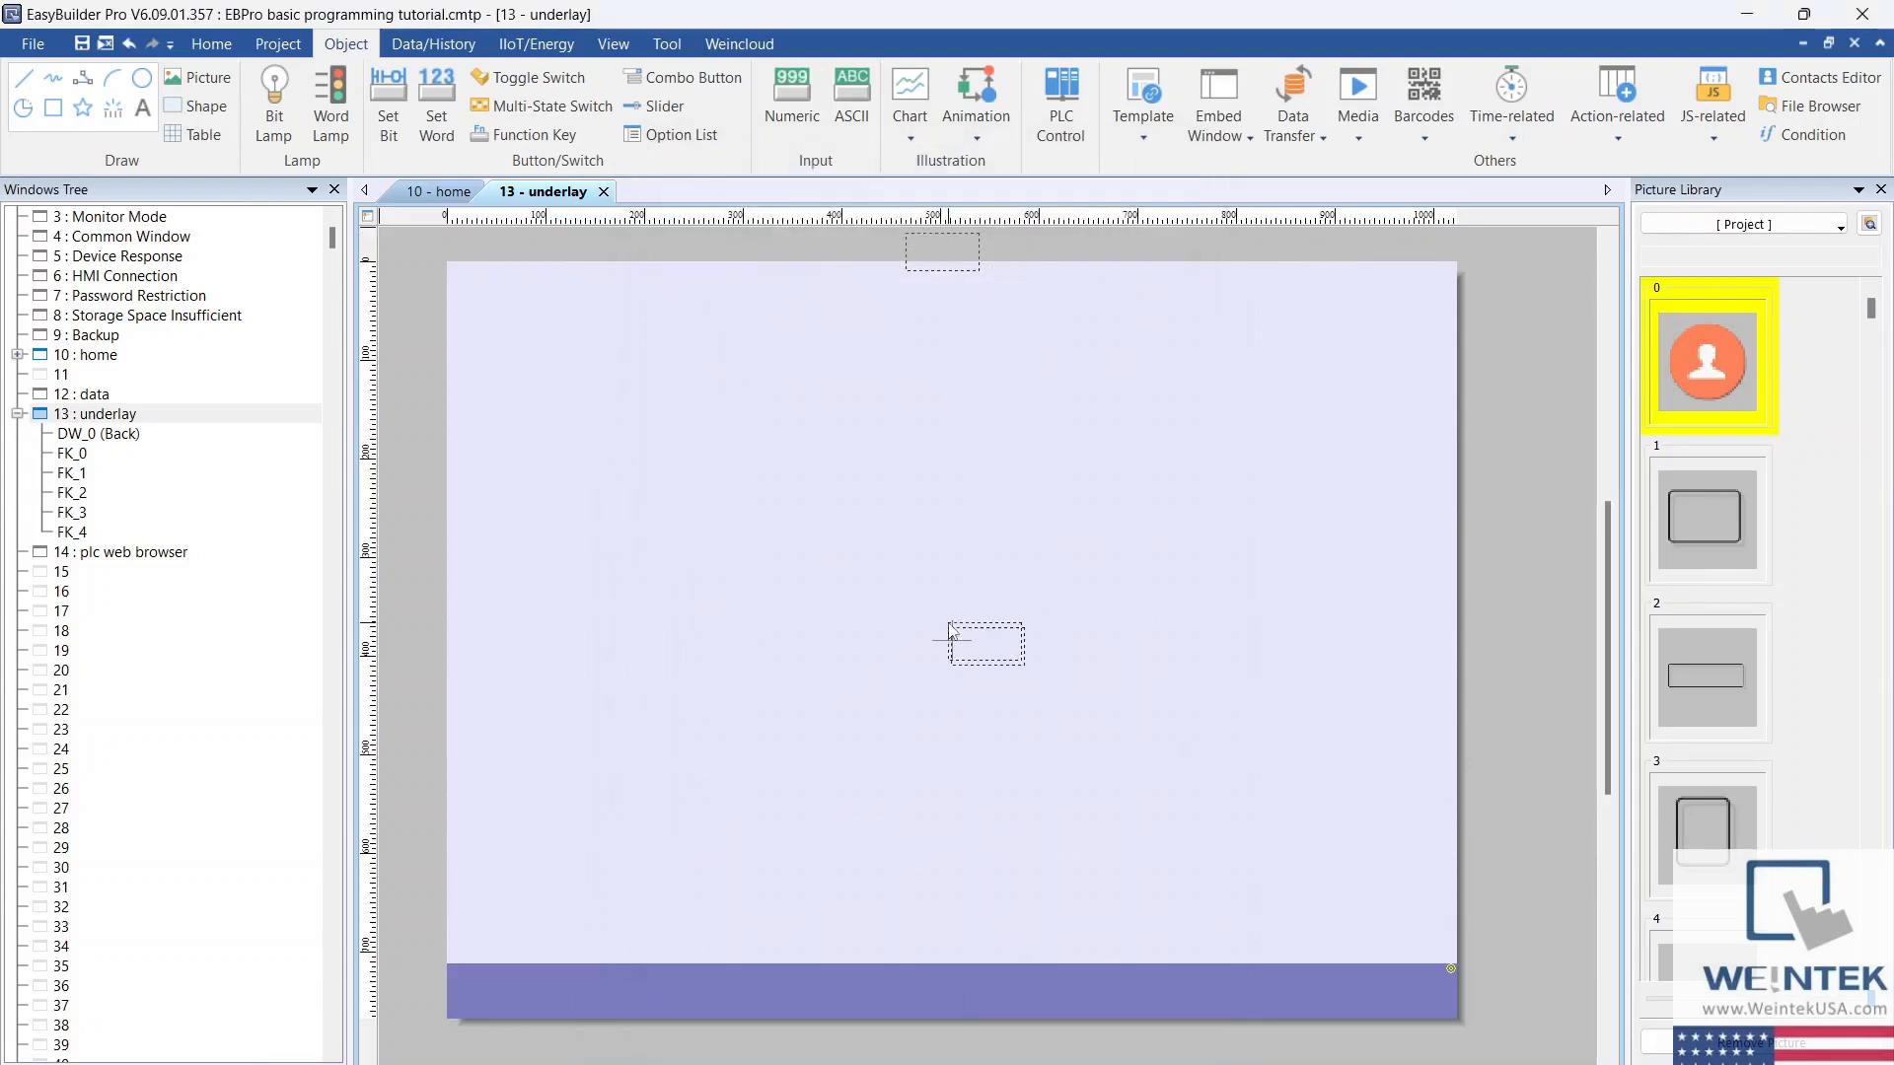
pyautogui.click(462, 969)
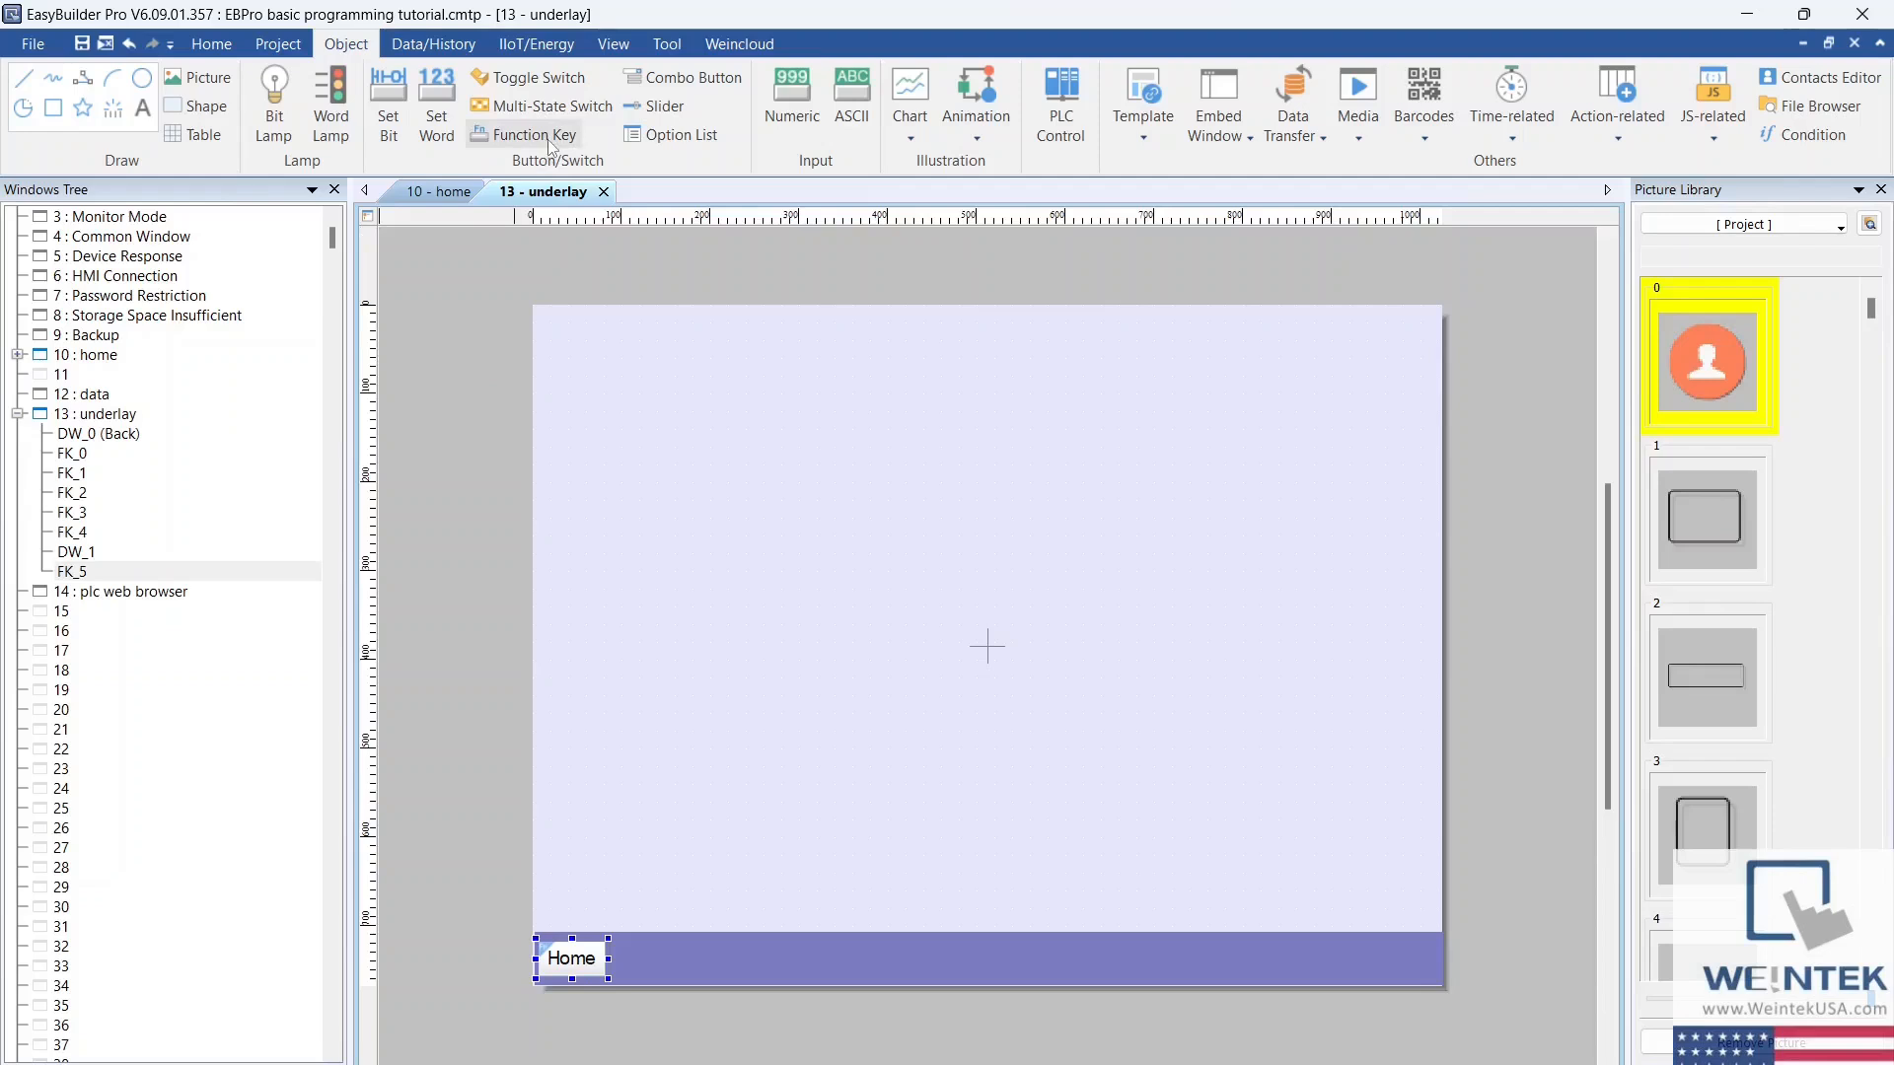
# Step: Start a second function key that changes the full-screen window to 12. data
pyautogui.click(544, 137)
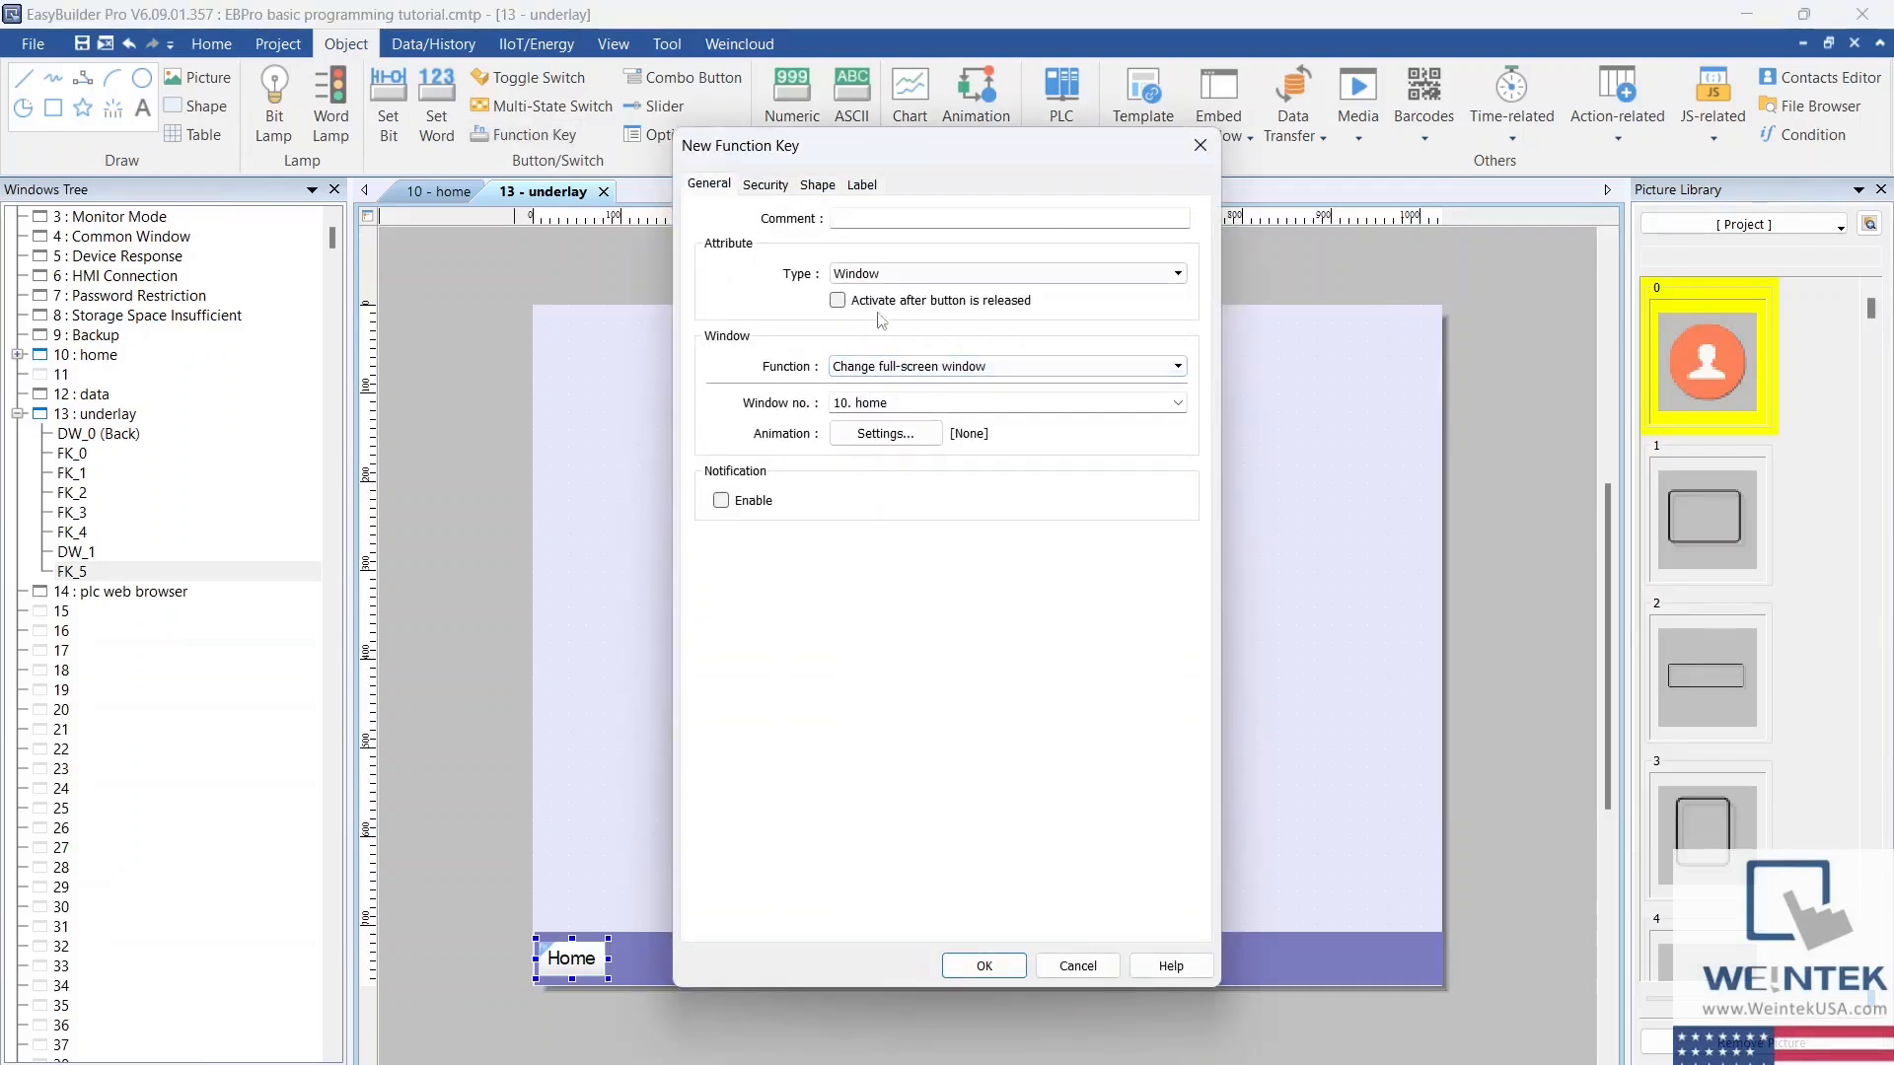
pyautogui.click(972, 402)
pyautogui.click(1177, 402)
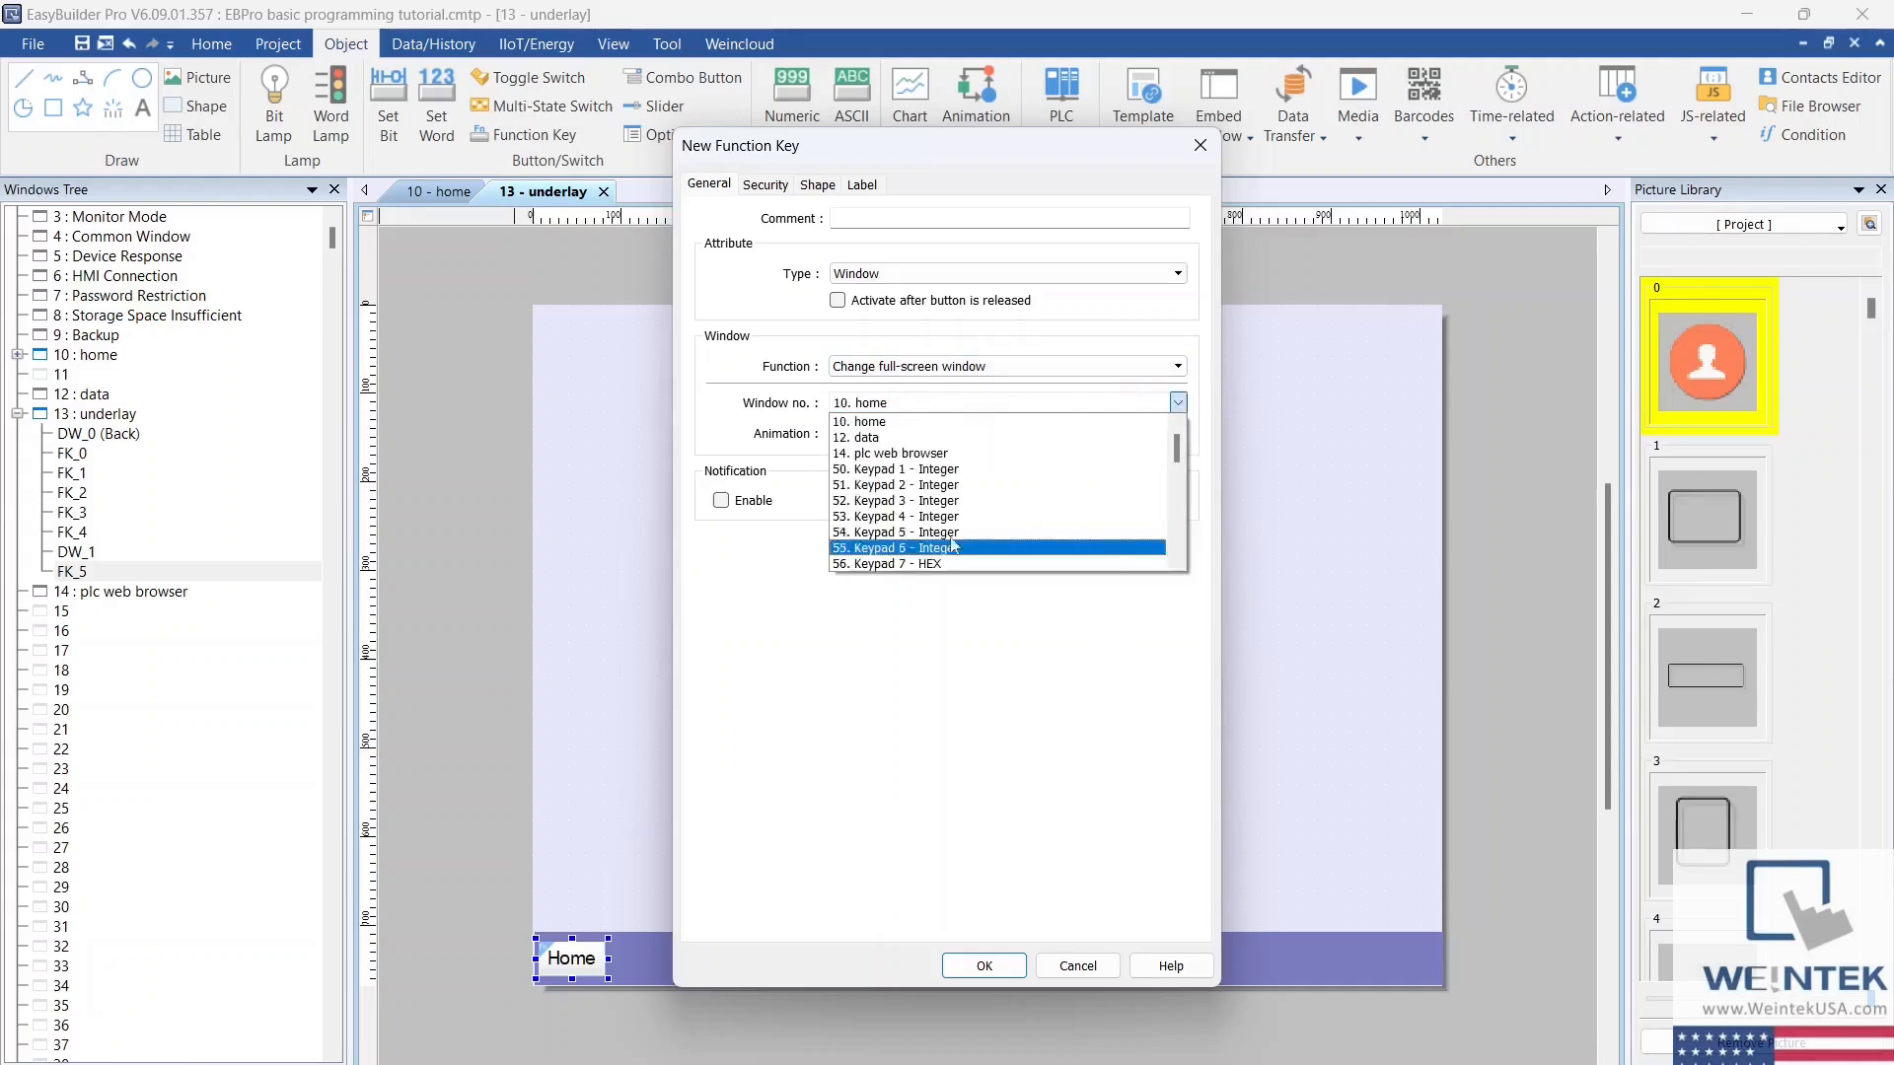
pyautogui.click(917, 437)
# Step: Enable the second function key's label, set its text to Data, and place it beside the Home key on the bar
pyautogui.click(862, 184)
pyautogui.click(707, 226)
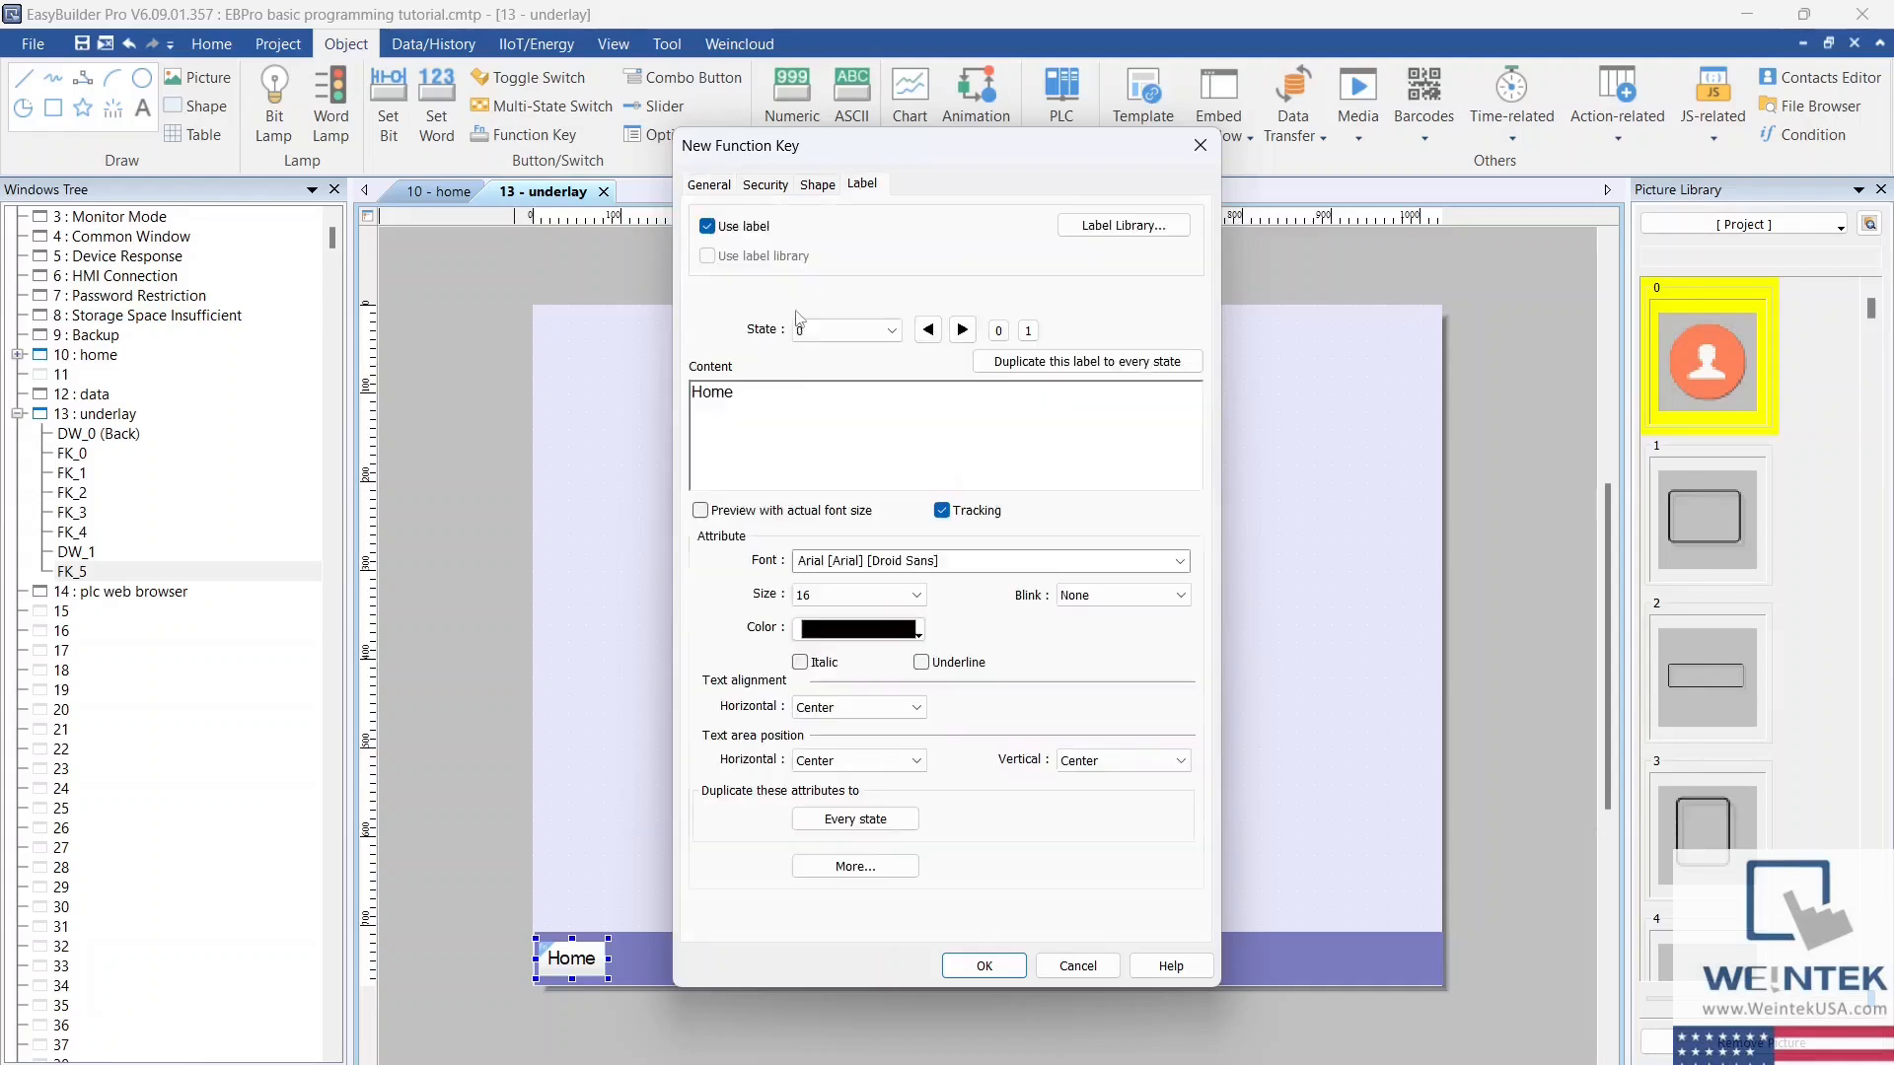
pyautogui.write('Data')
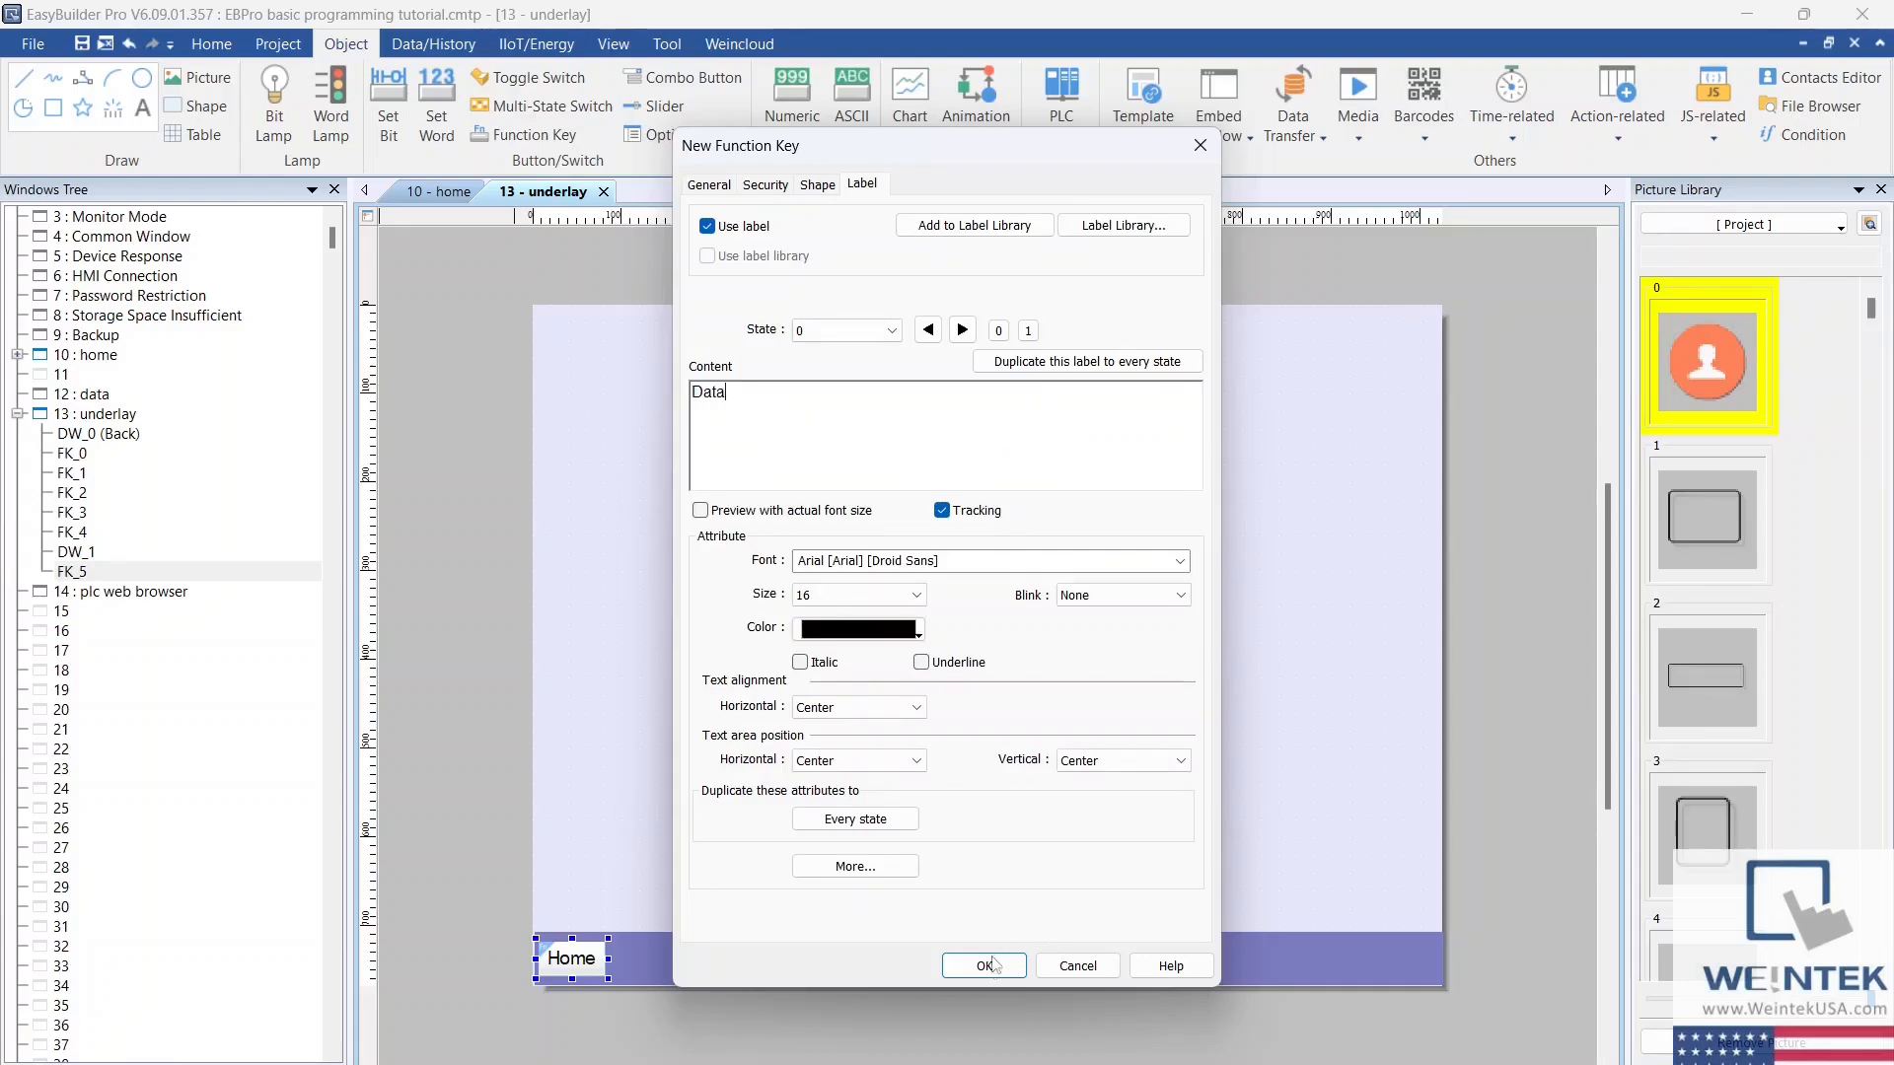
pyautogui.click(986, 965)
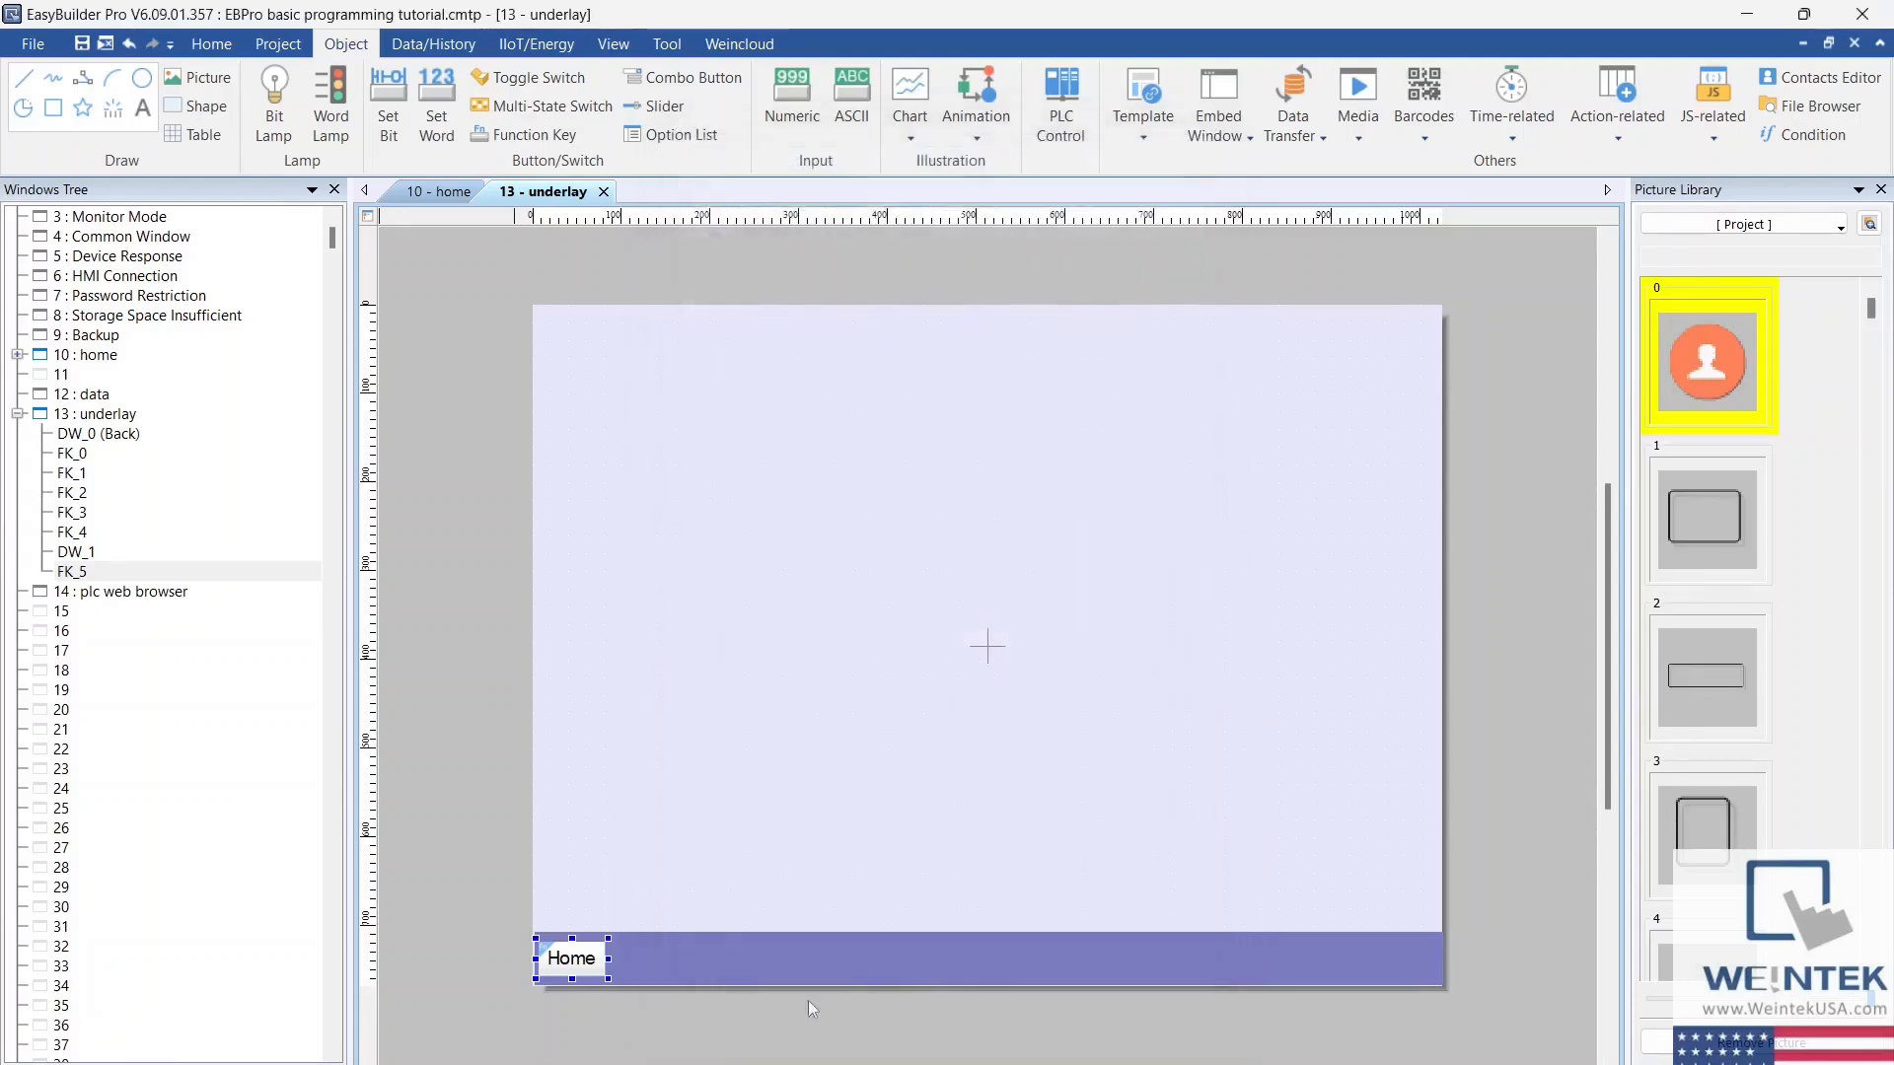
pyautogui.click(617, 938)
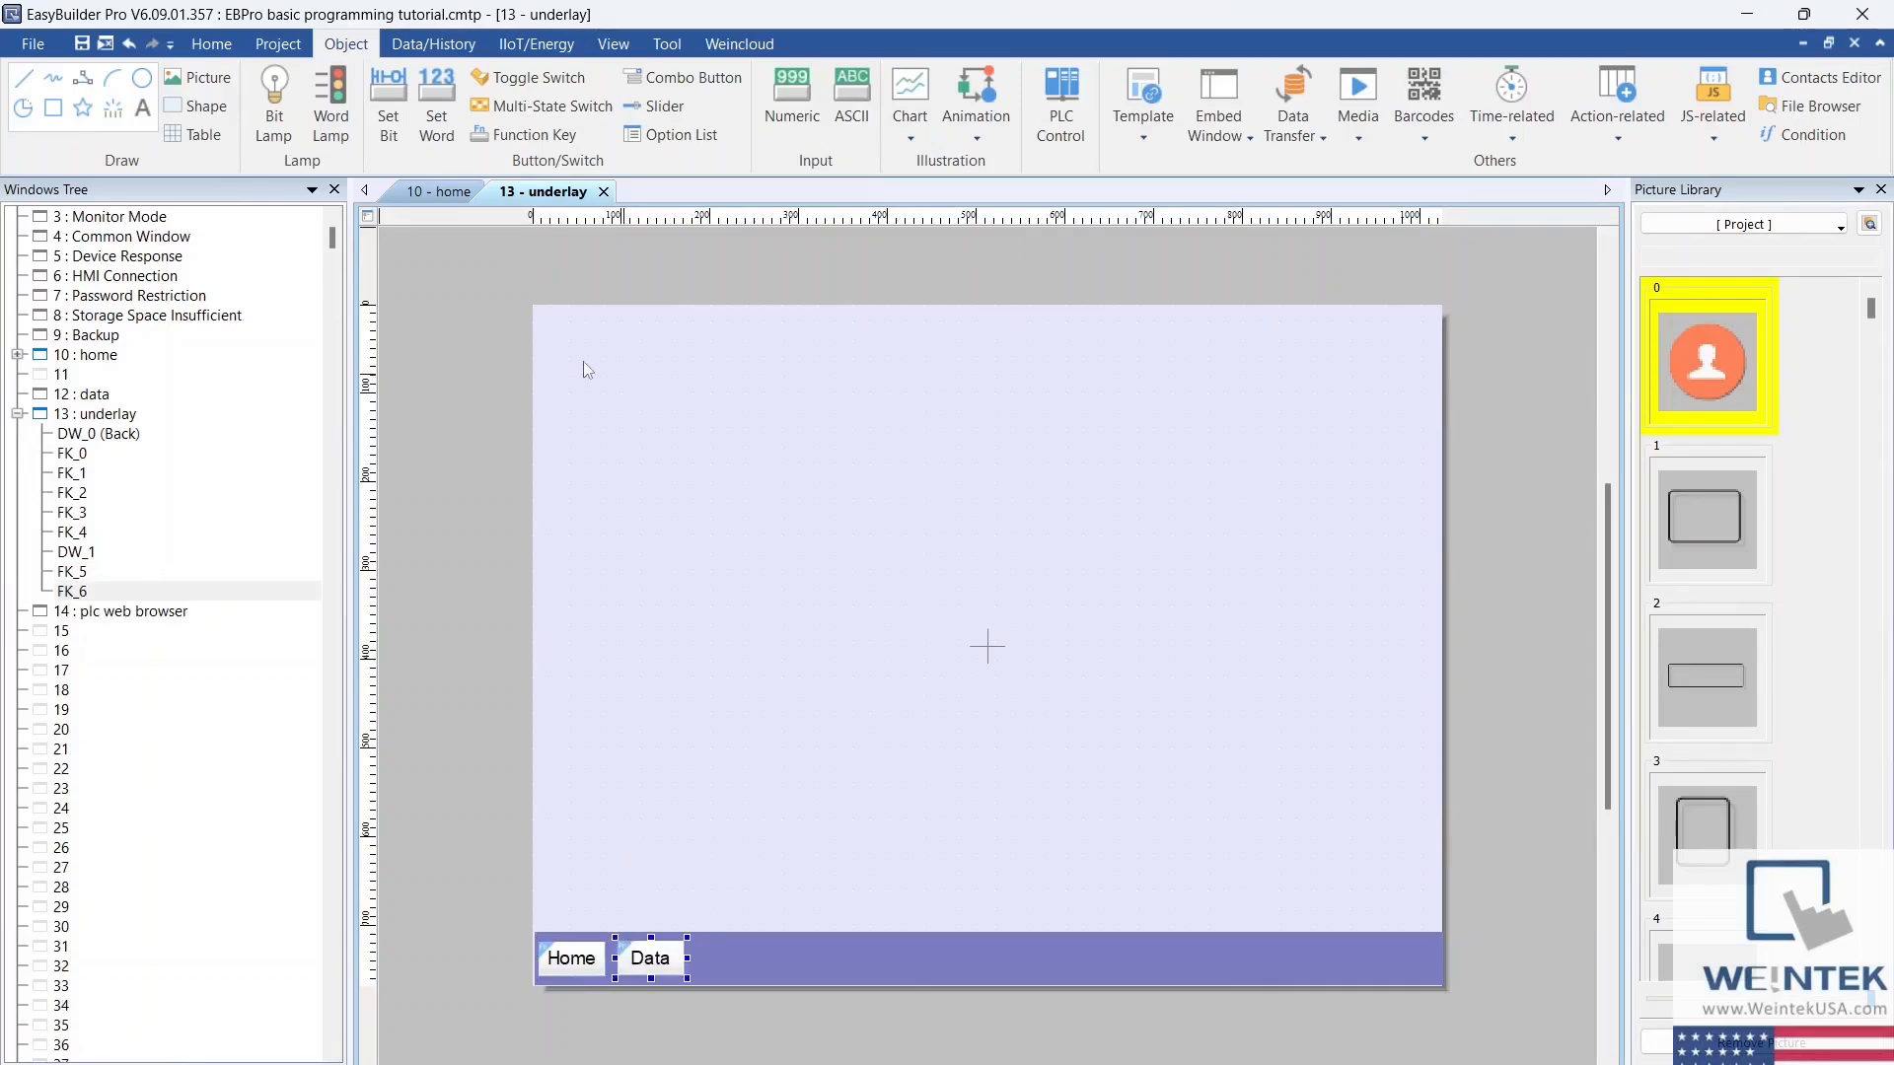
# Step: Run an offline simulation and test switching between the home and data windows with the Home and Data keys
pyautogui.click(277, 44)
pyautogui.click(373, 104)
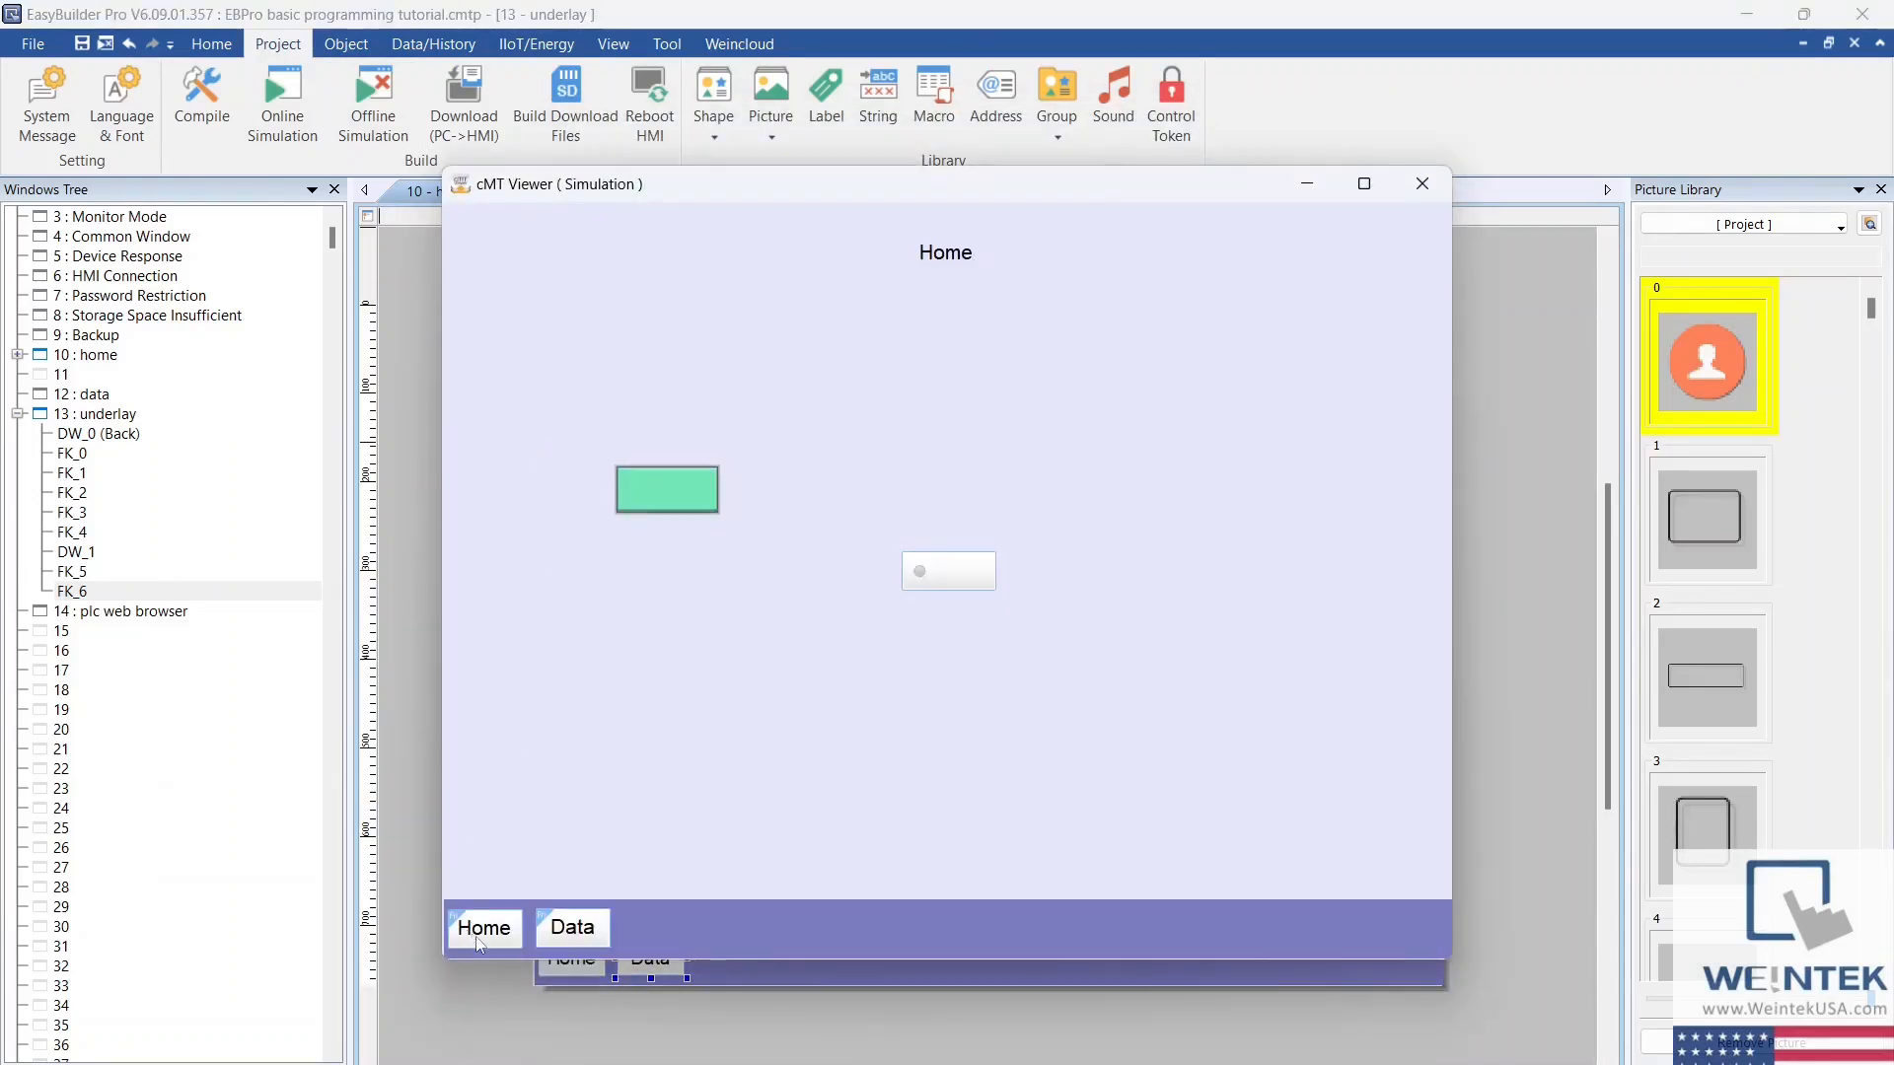
pyautogui.click(570, 925)
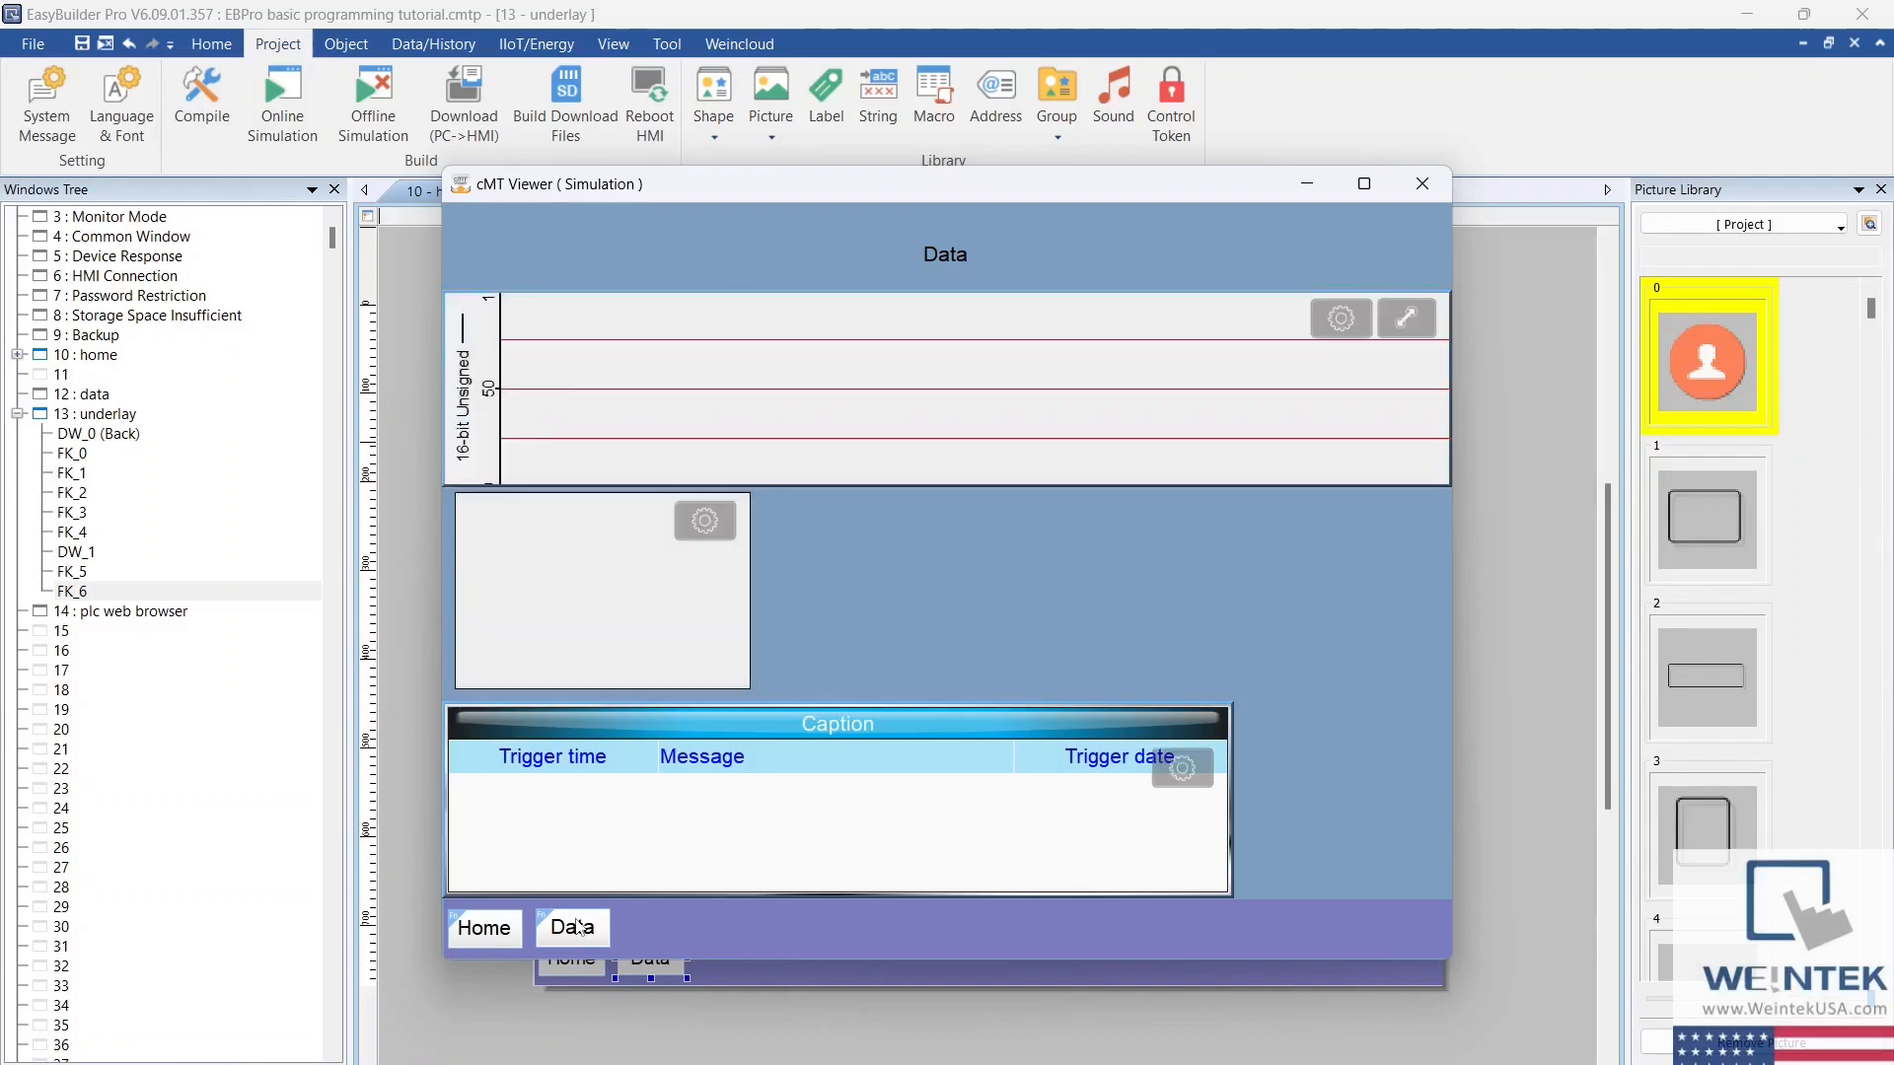
pyautogui.click(483, 929)
pyautogui.click(572, 930)
pyautogui.click(480, 932)
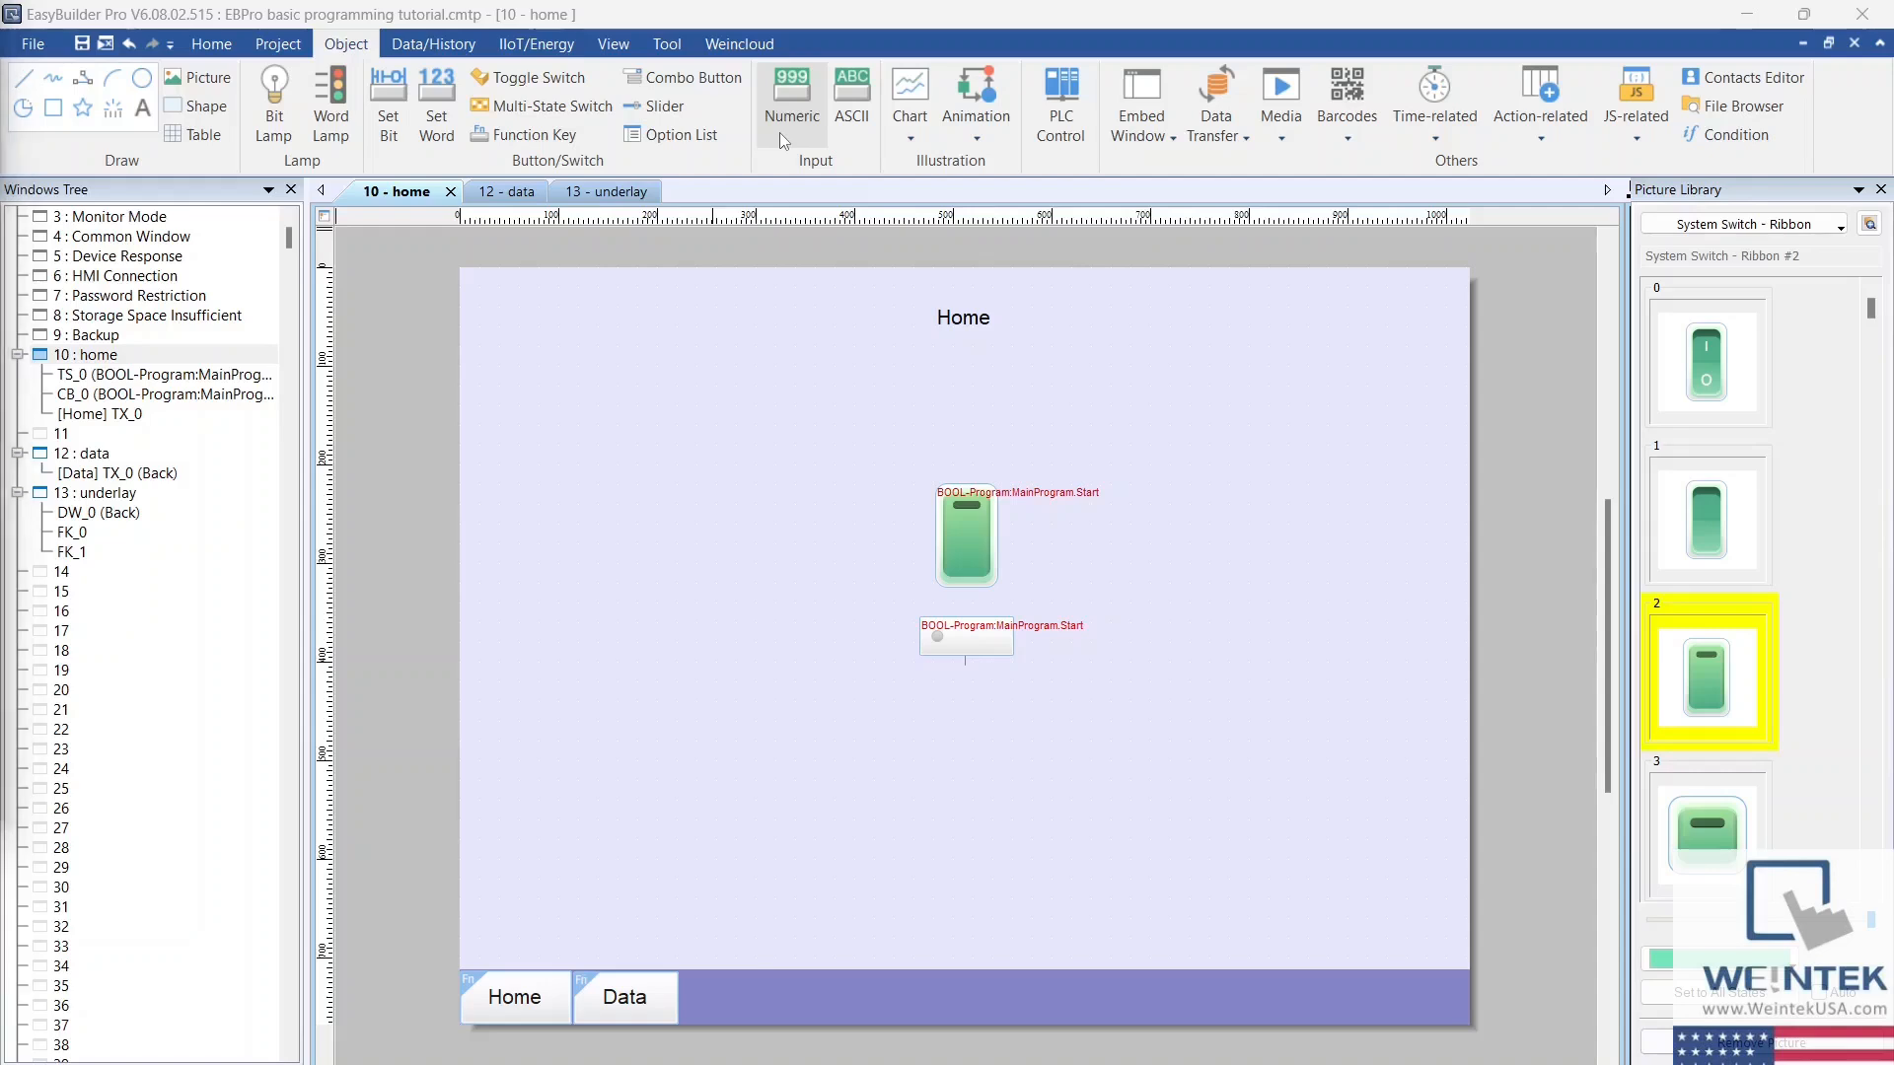
# Step: Start a numeric object on the home window that allows input and uses Local HMI address LW 0
pyautogui.click(799, 366)
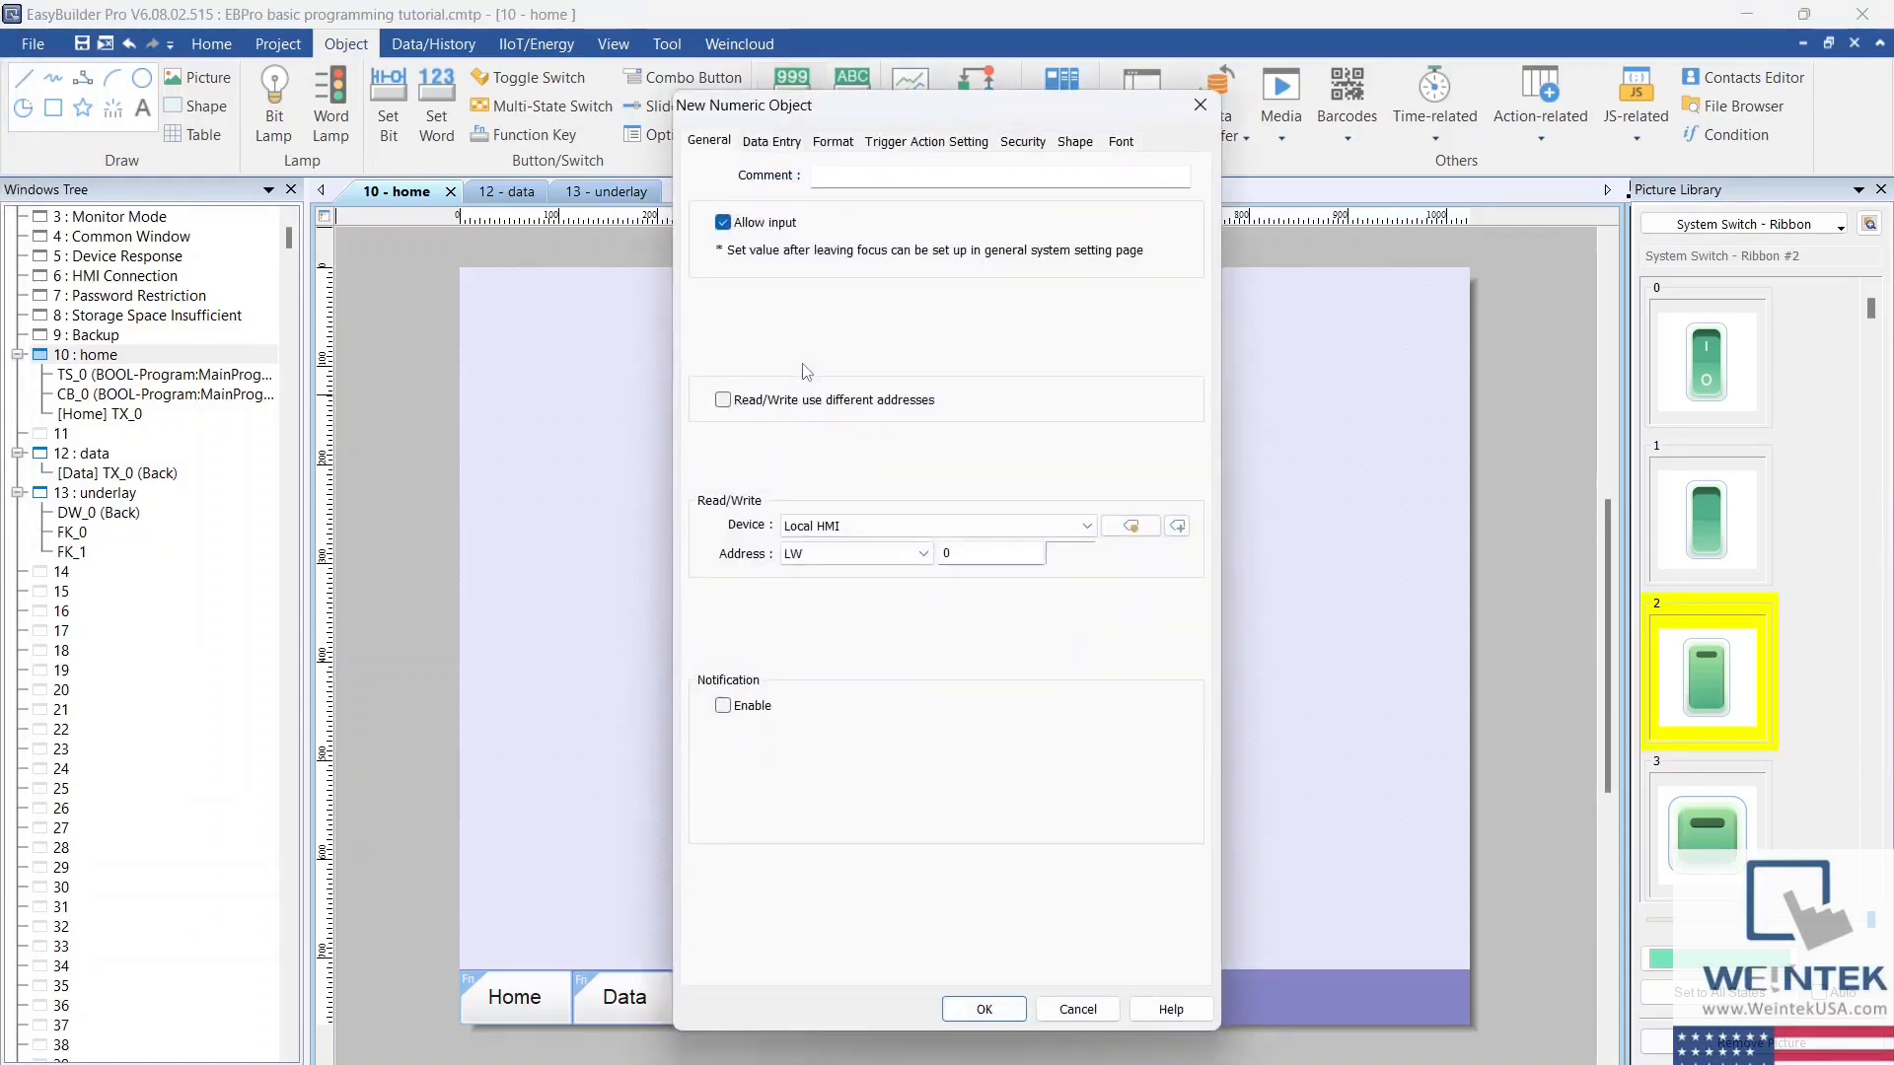
pyautogui.click(942, 526)
pyautogui.click(911, 547)
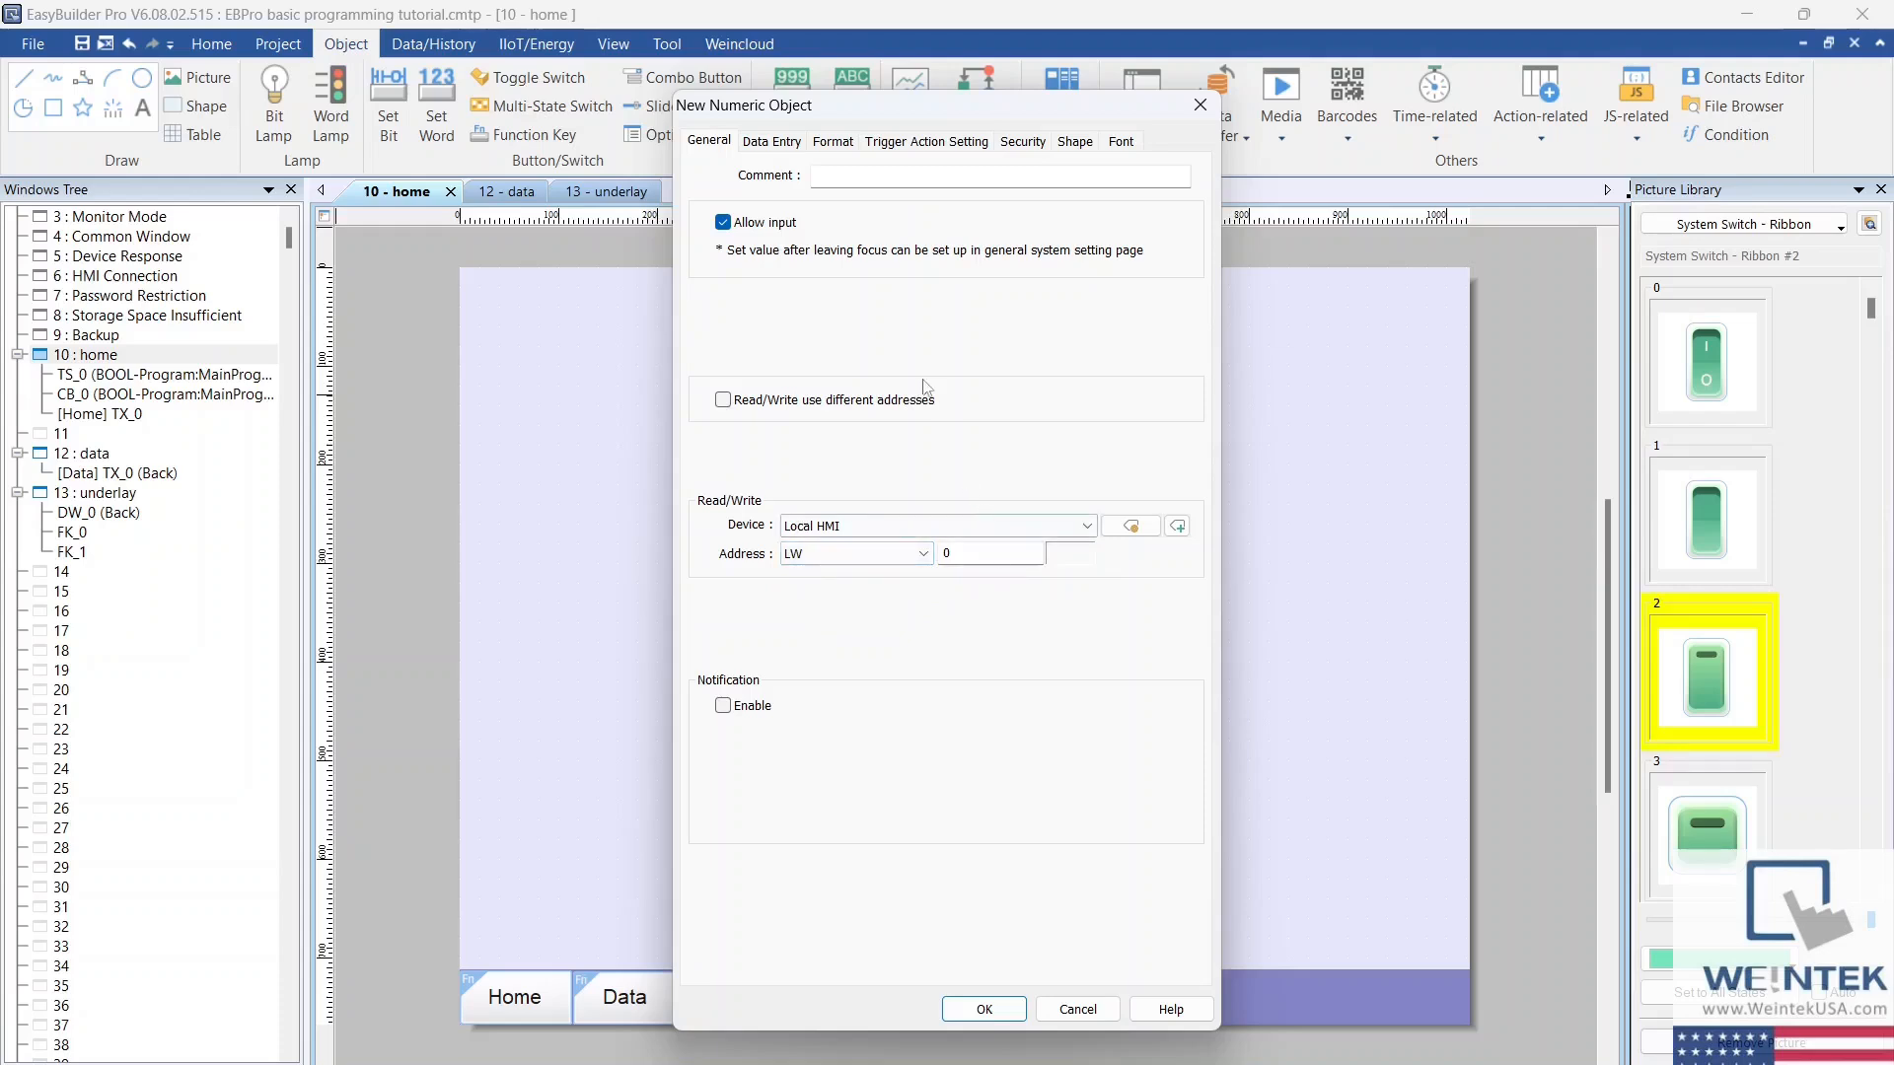
# Step: Keep the numeric object's format at 16-bit Unsigned with Default display and device limits 0 to 9999, and accept its settings
pyautogui.click(837, 143)
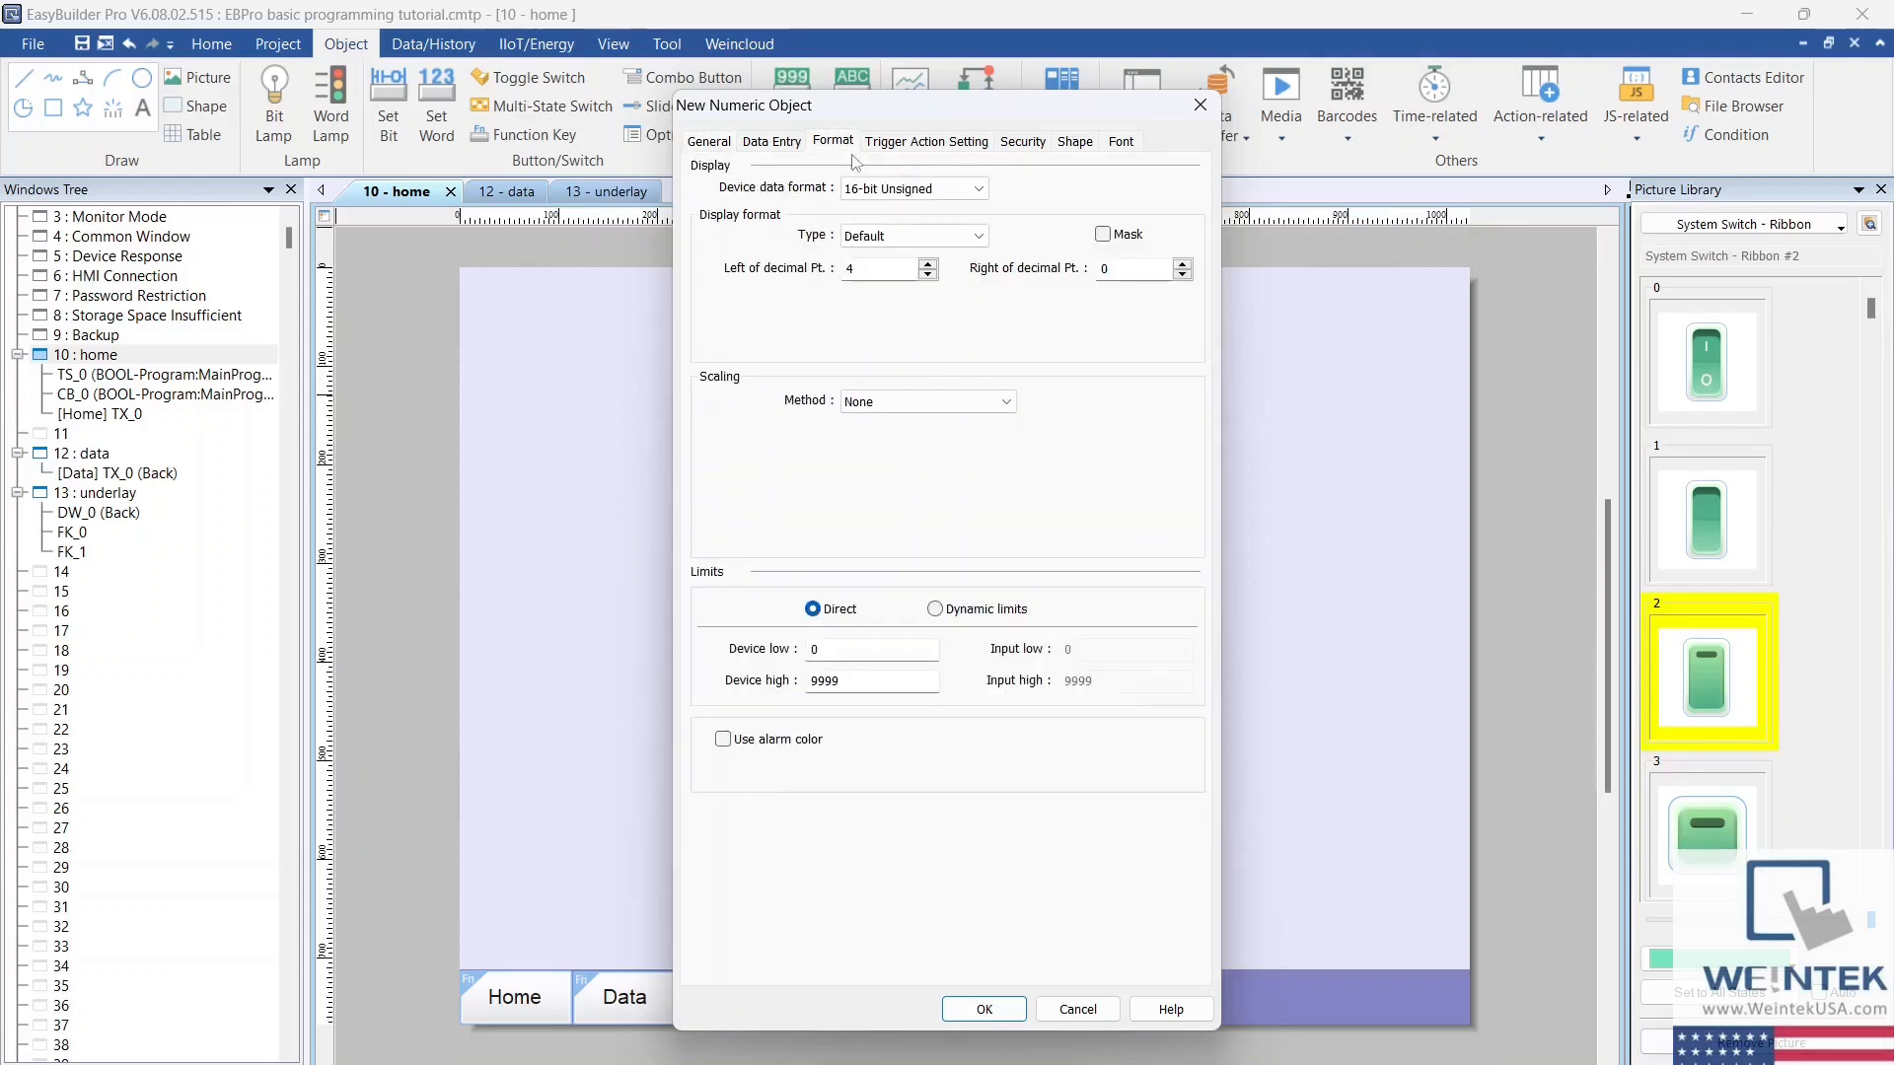
pyautogui.click(987, 193)
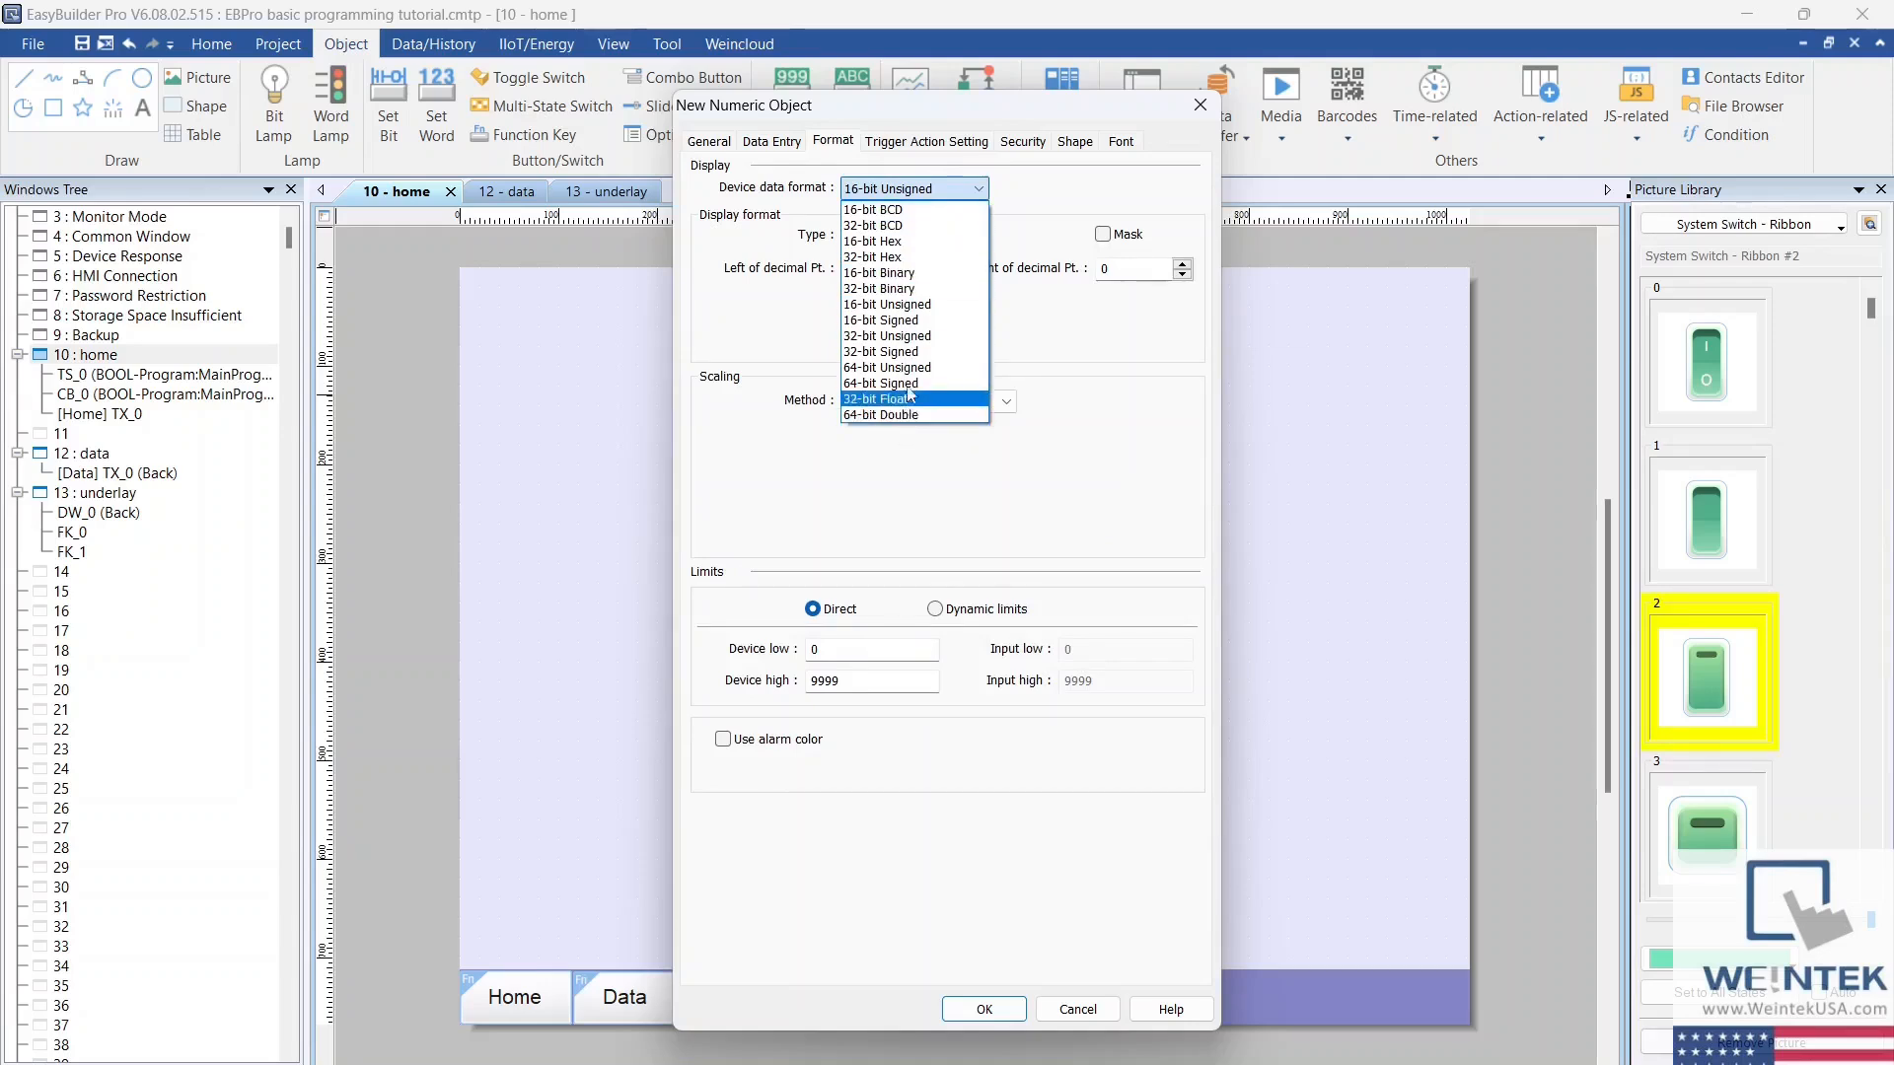
pyautogui.click(921, 307)
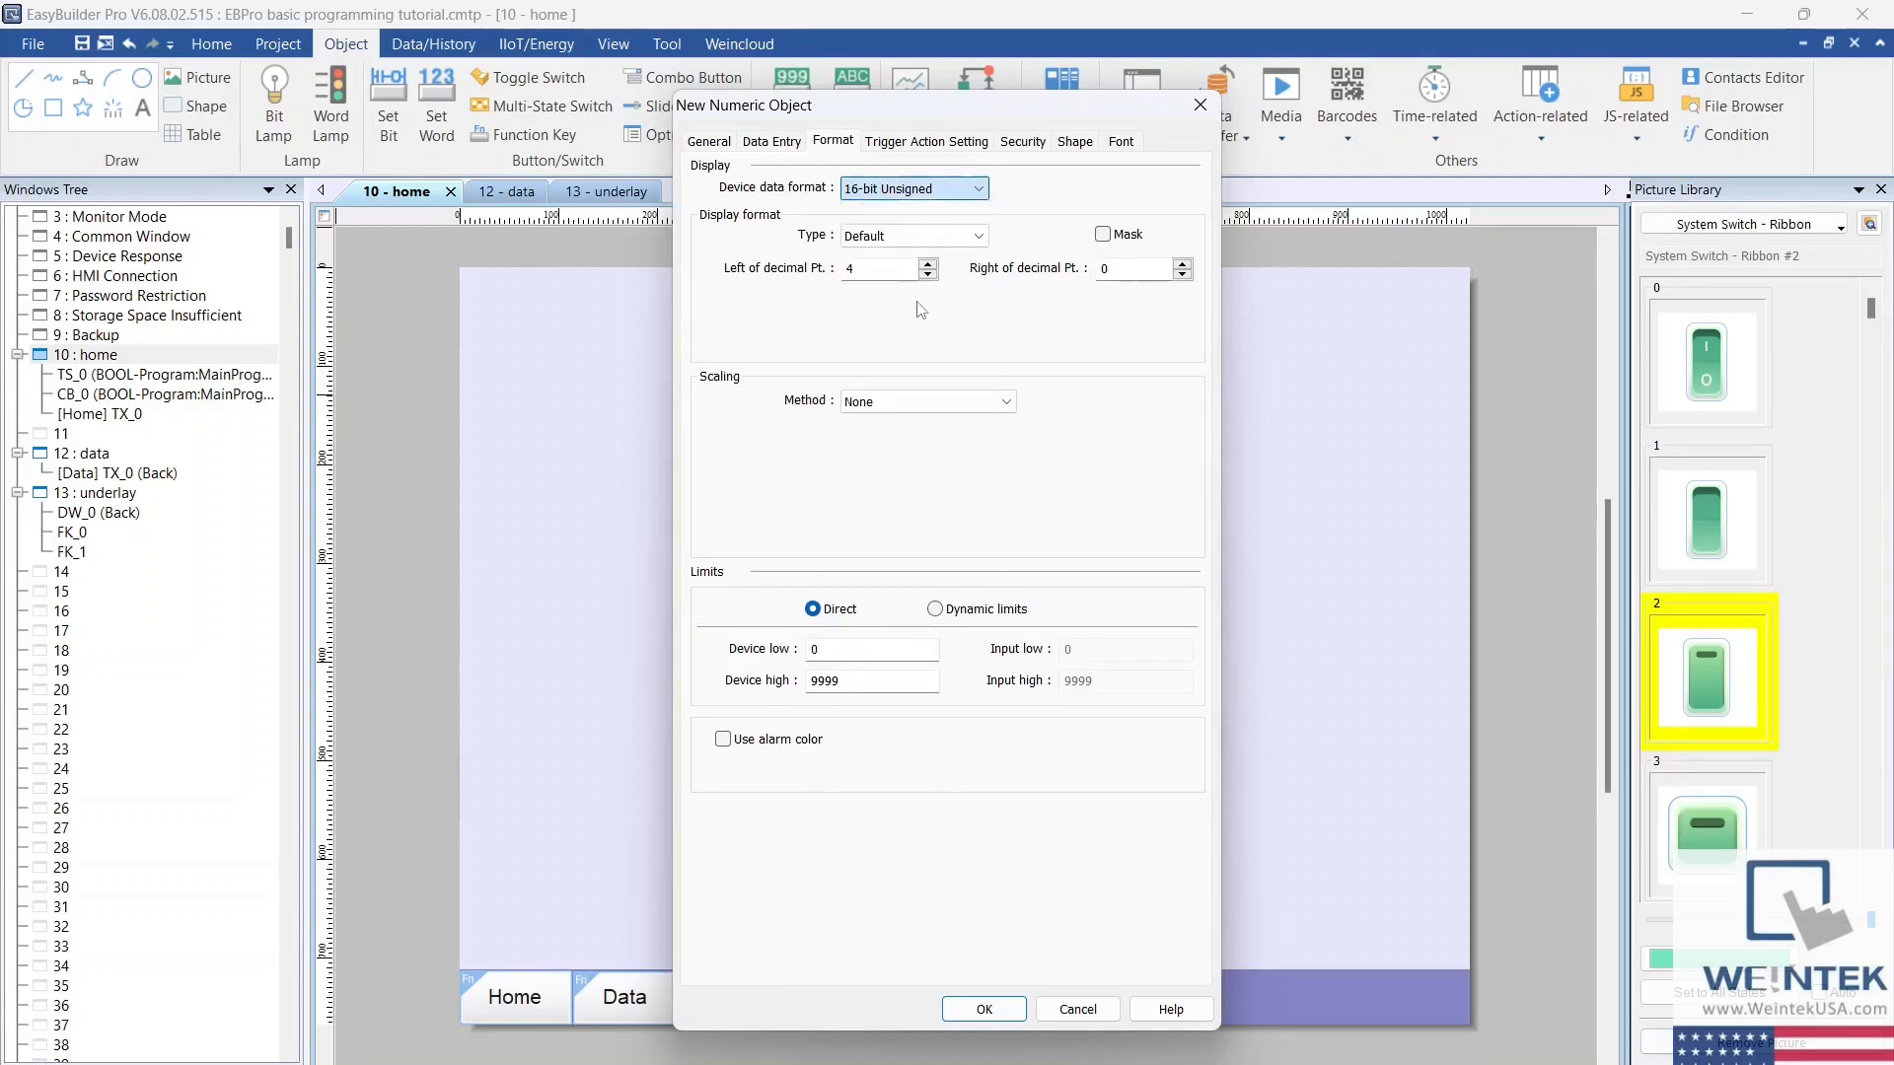
pyautogui.click(947, 235)
pyautogui.click(978, 238)
pyautogui.click(850, 648)
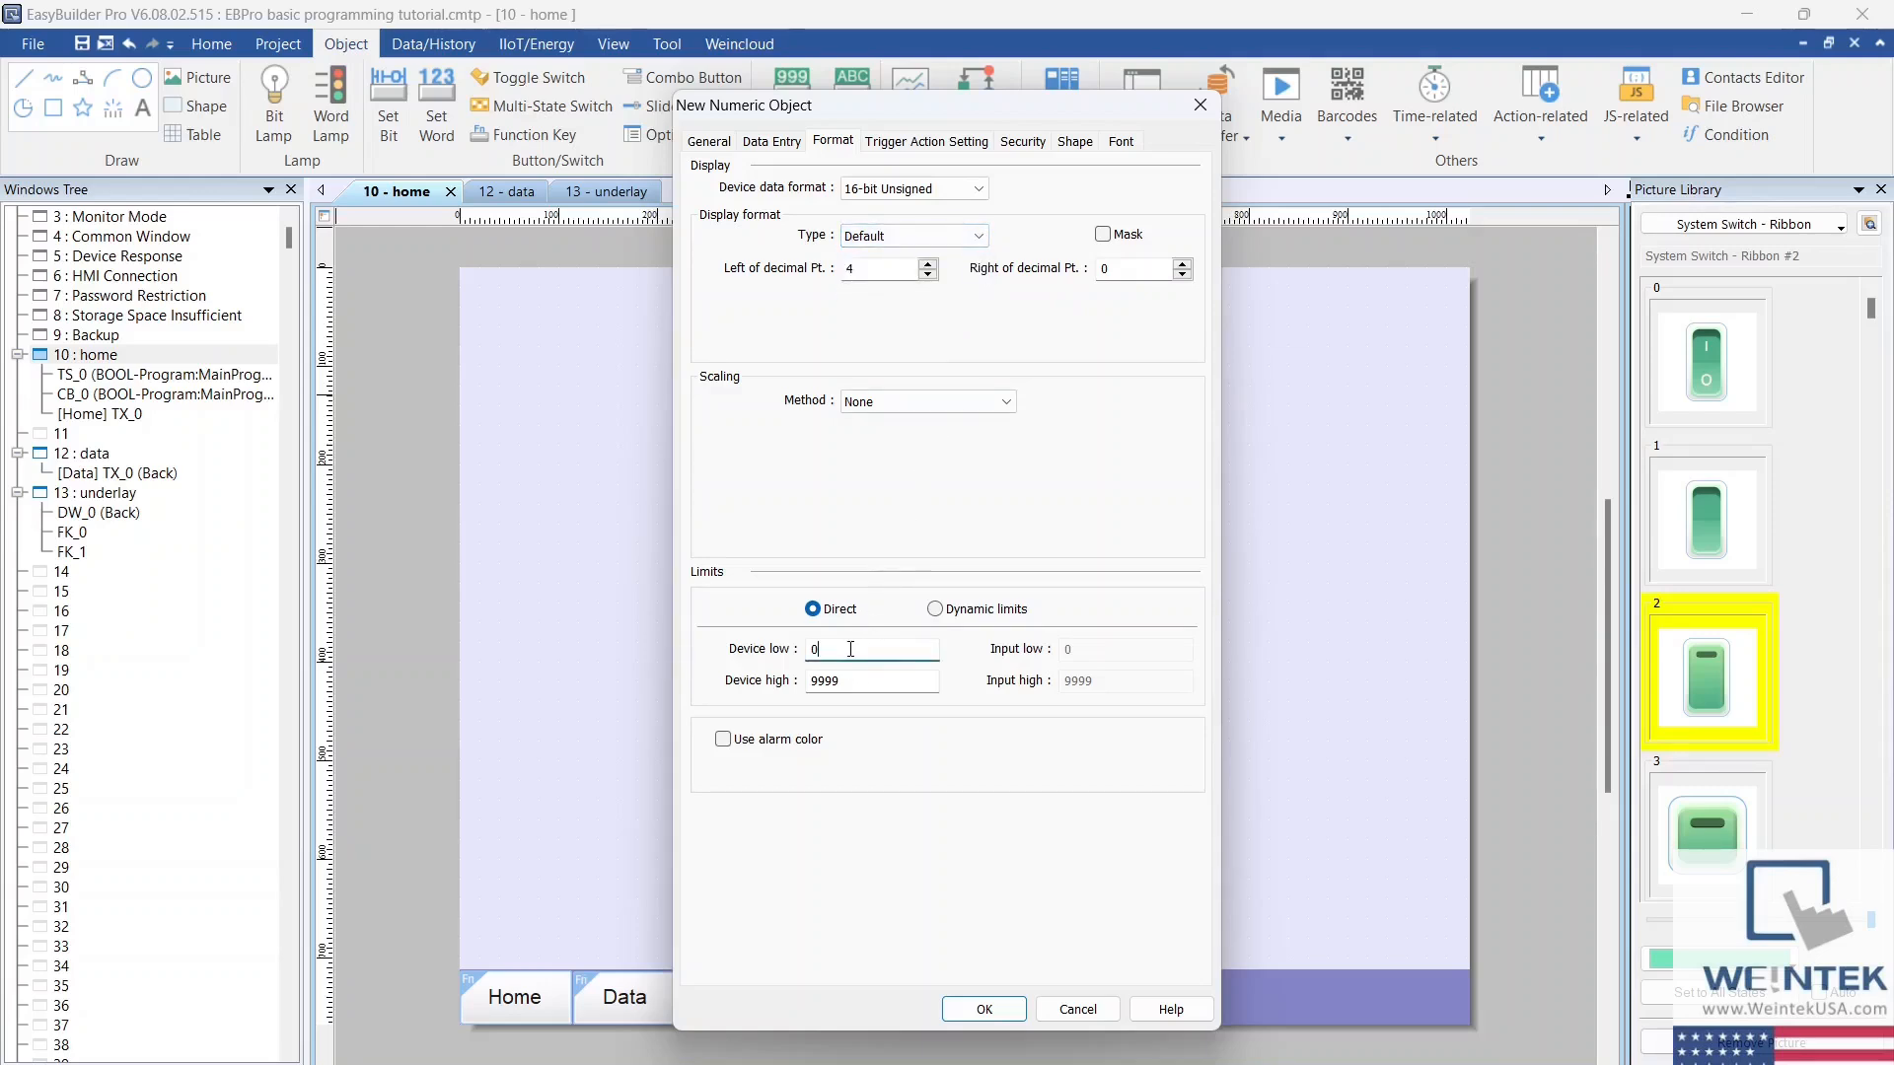
pyautogui.click(850, 683)
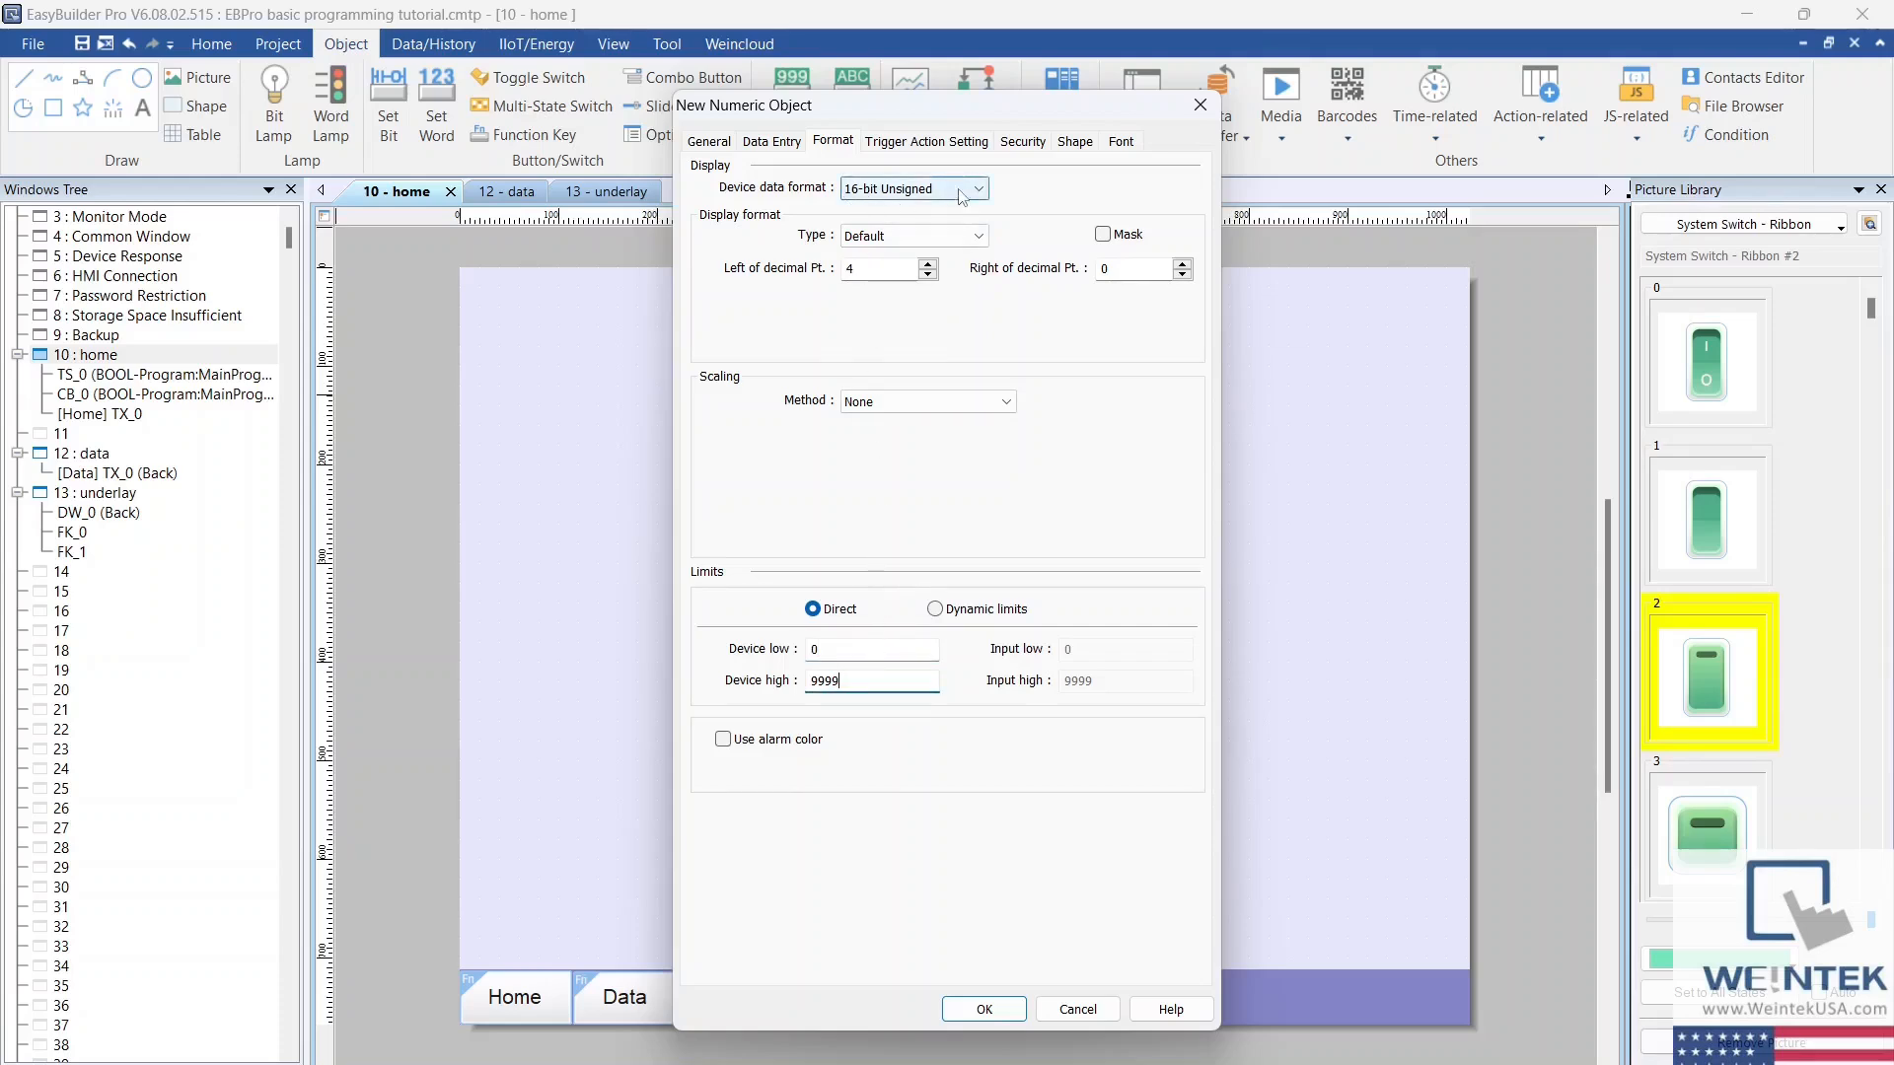
pyautogui.click(977, 1006)
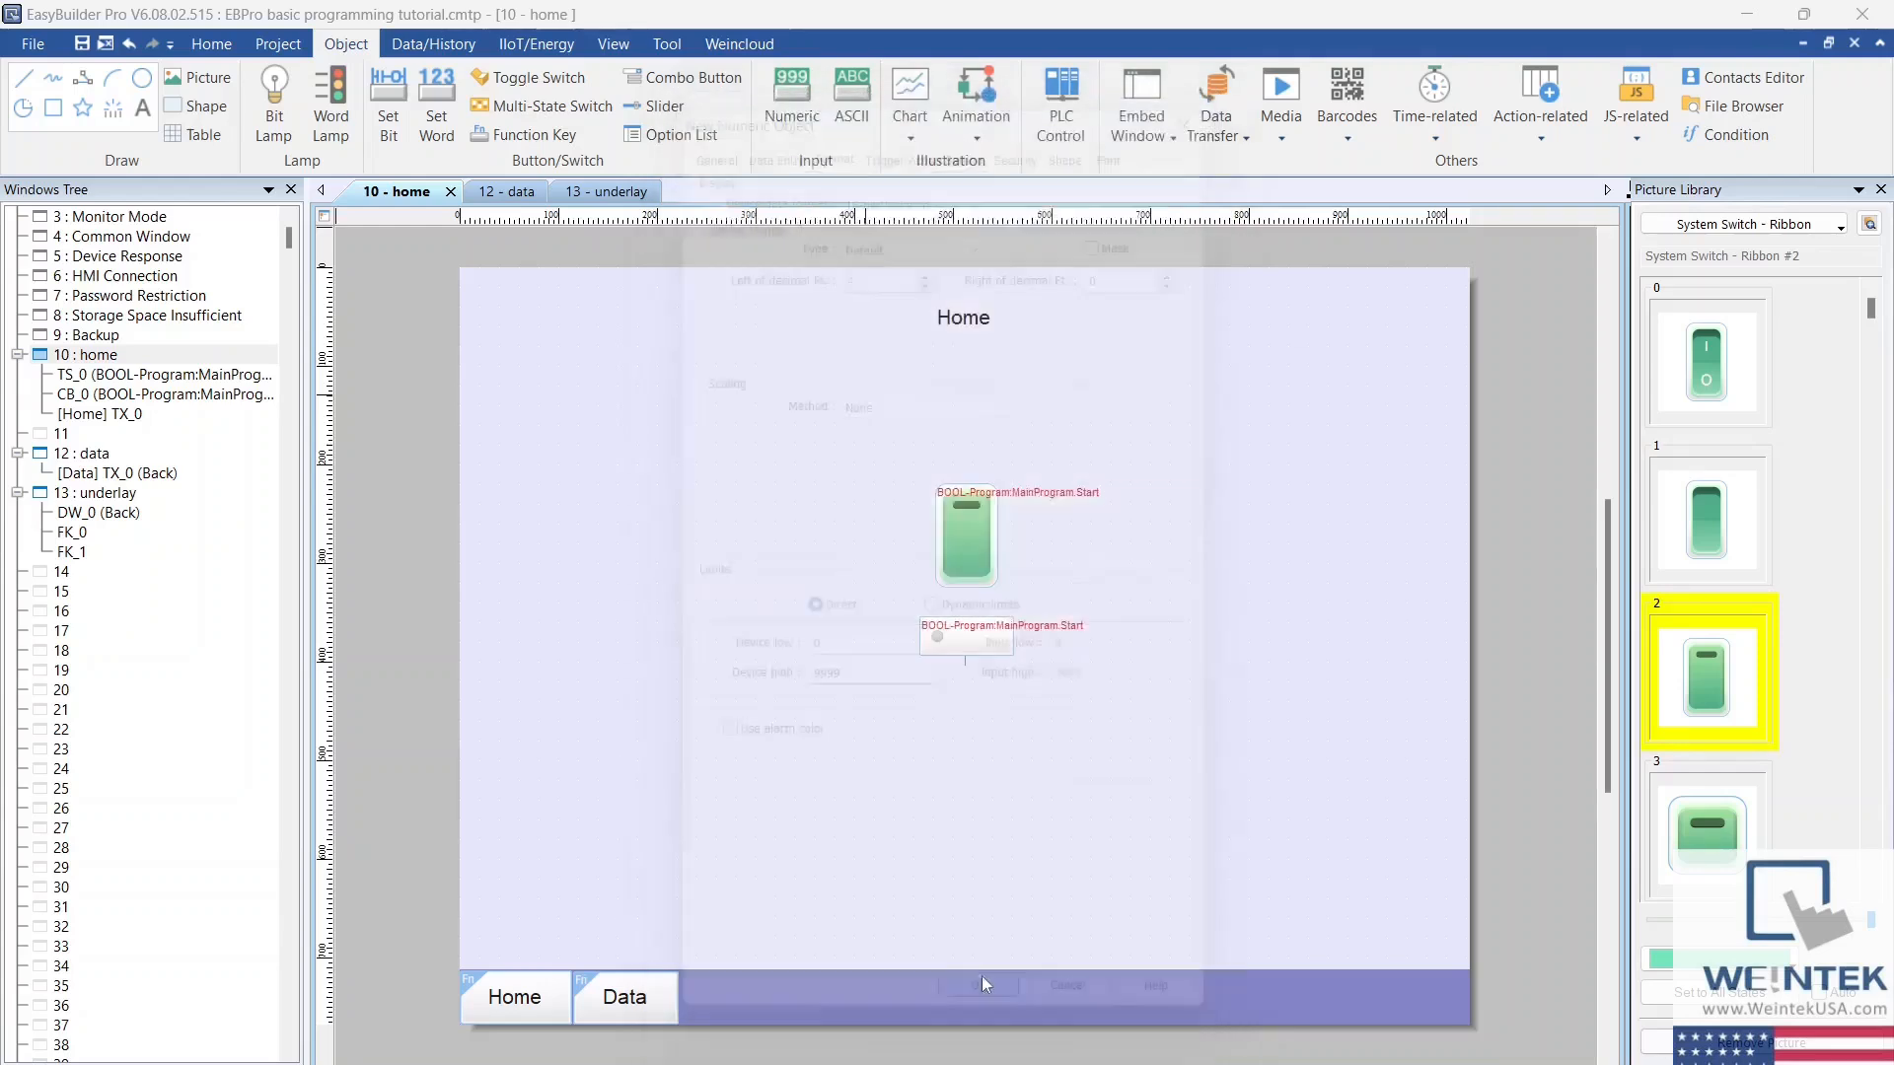
# Step: Place the numeric object on the home window, above and beside the green toggle switch
pyautogui.click(969, 646)
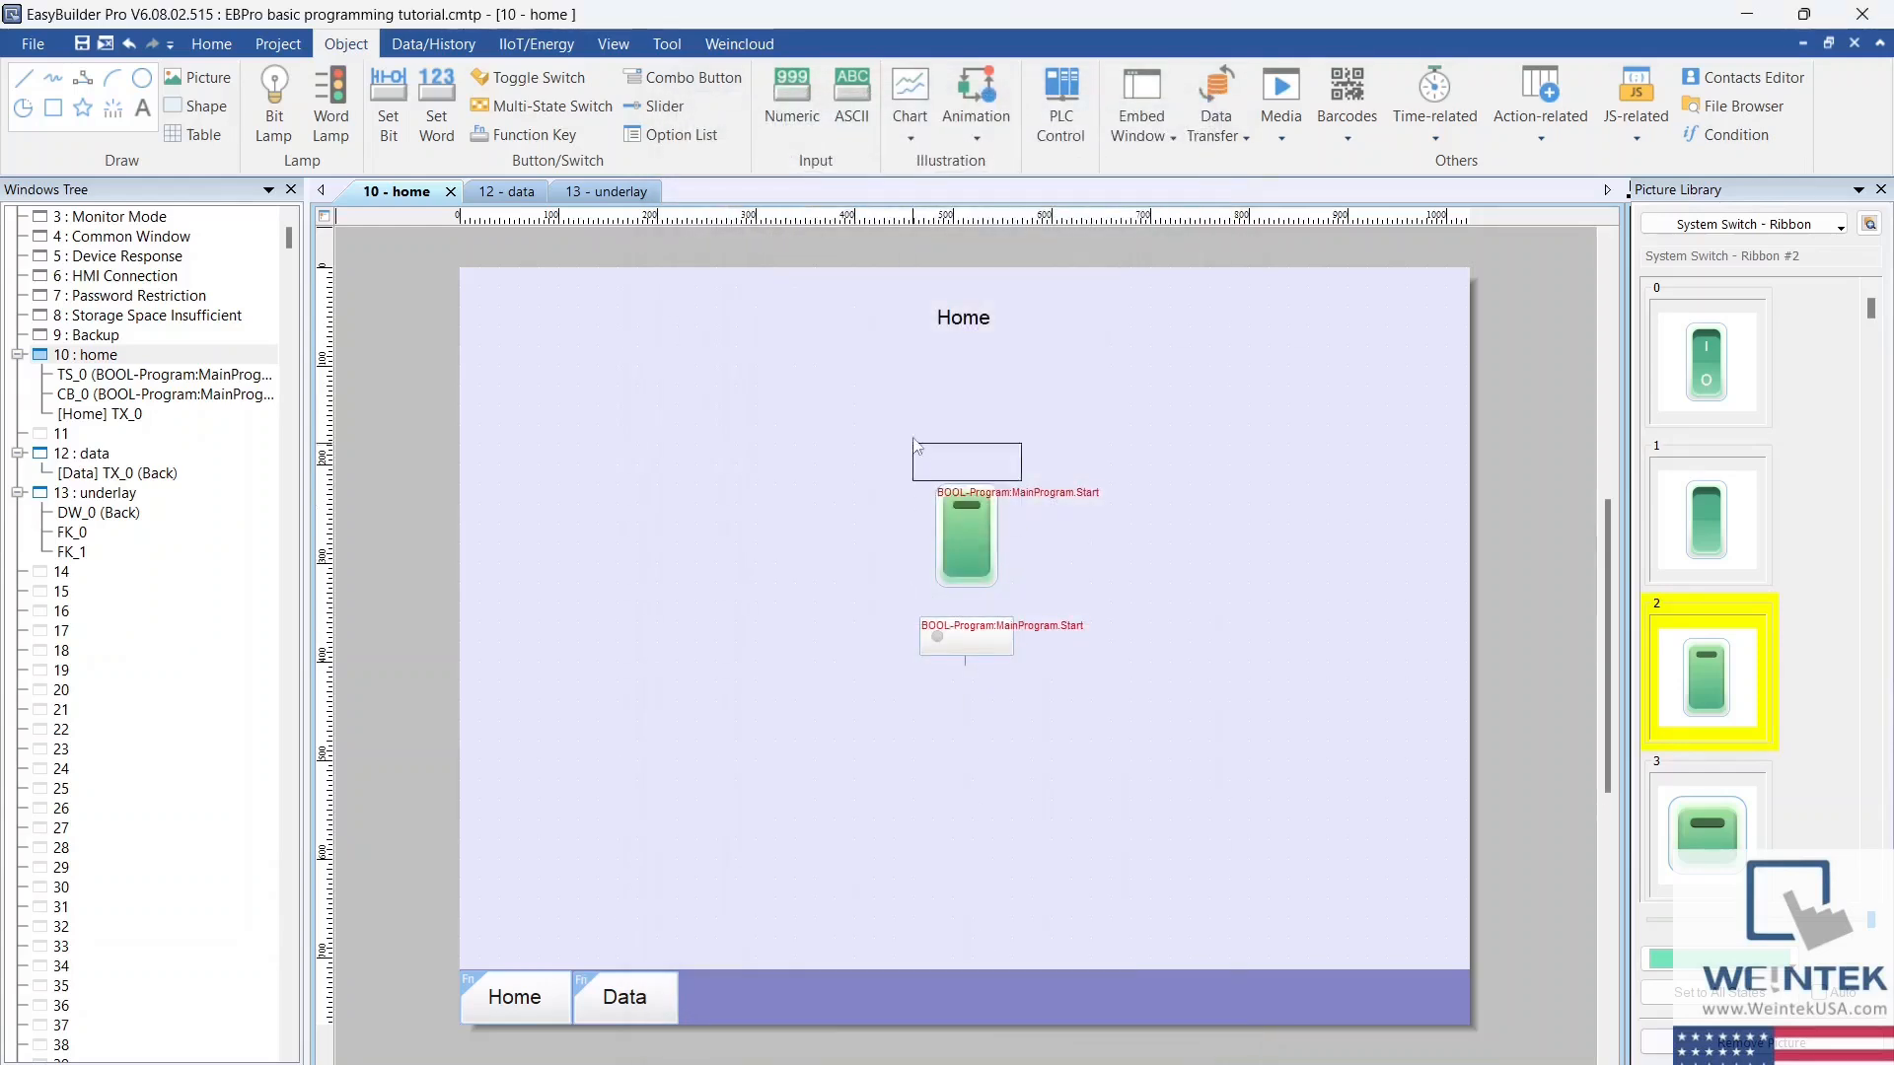
pyautogui.click(904, 381)
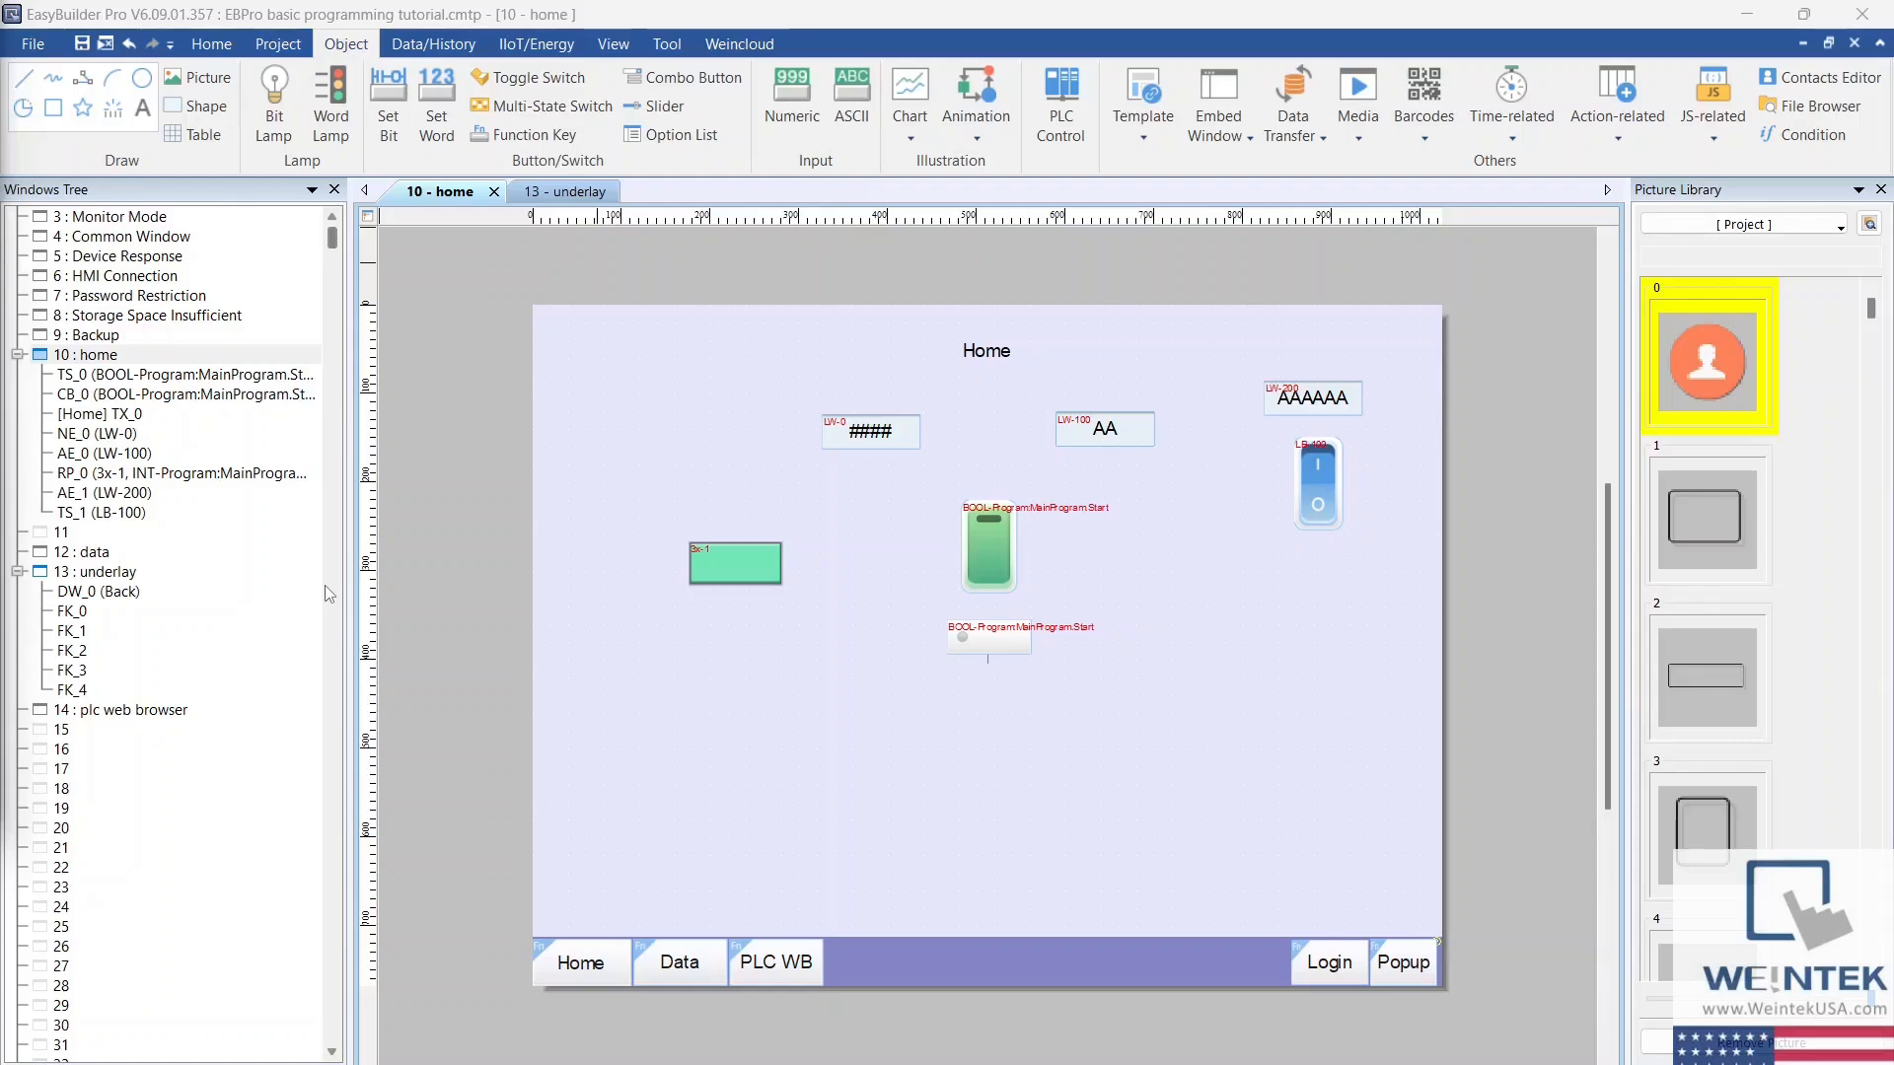
# Step: Start an ASCII object on the home window with input allowed, reading 5 words from Local HMI address LW 0
pyautogui.click(854, 109)
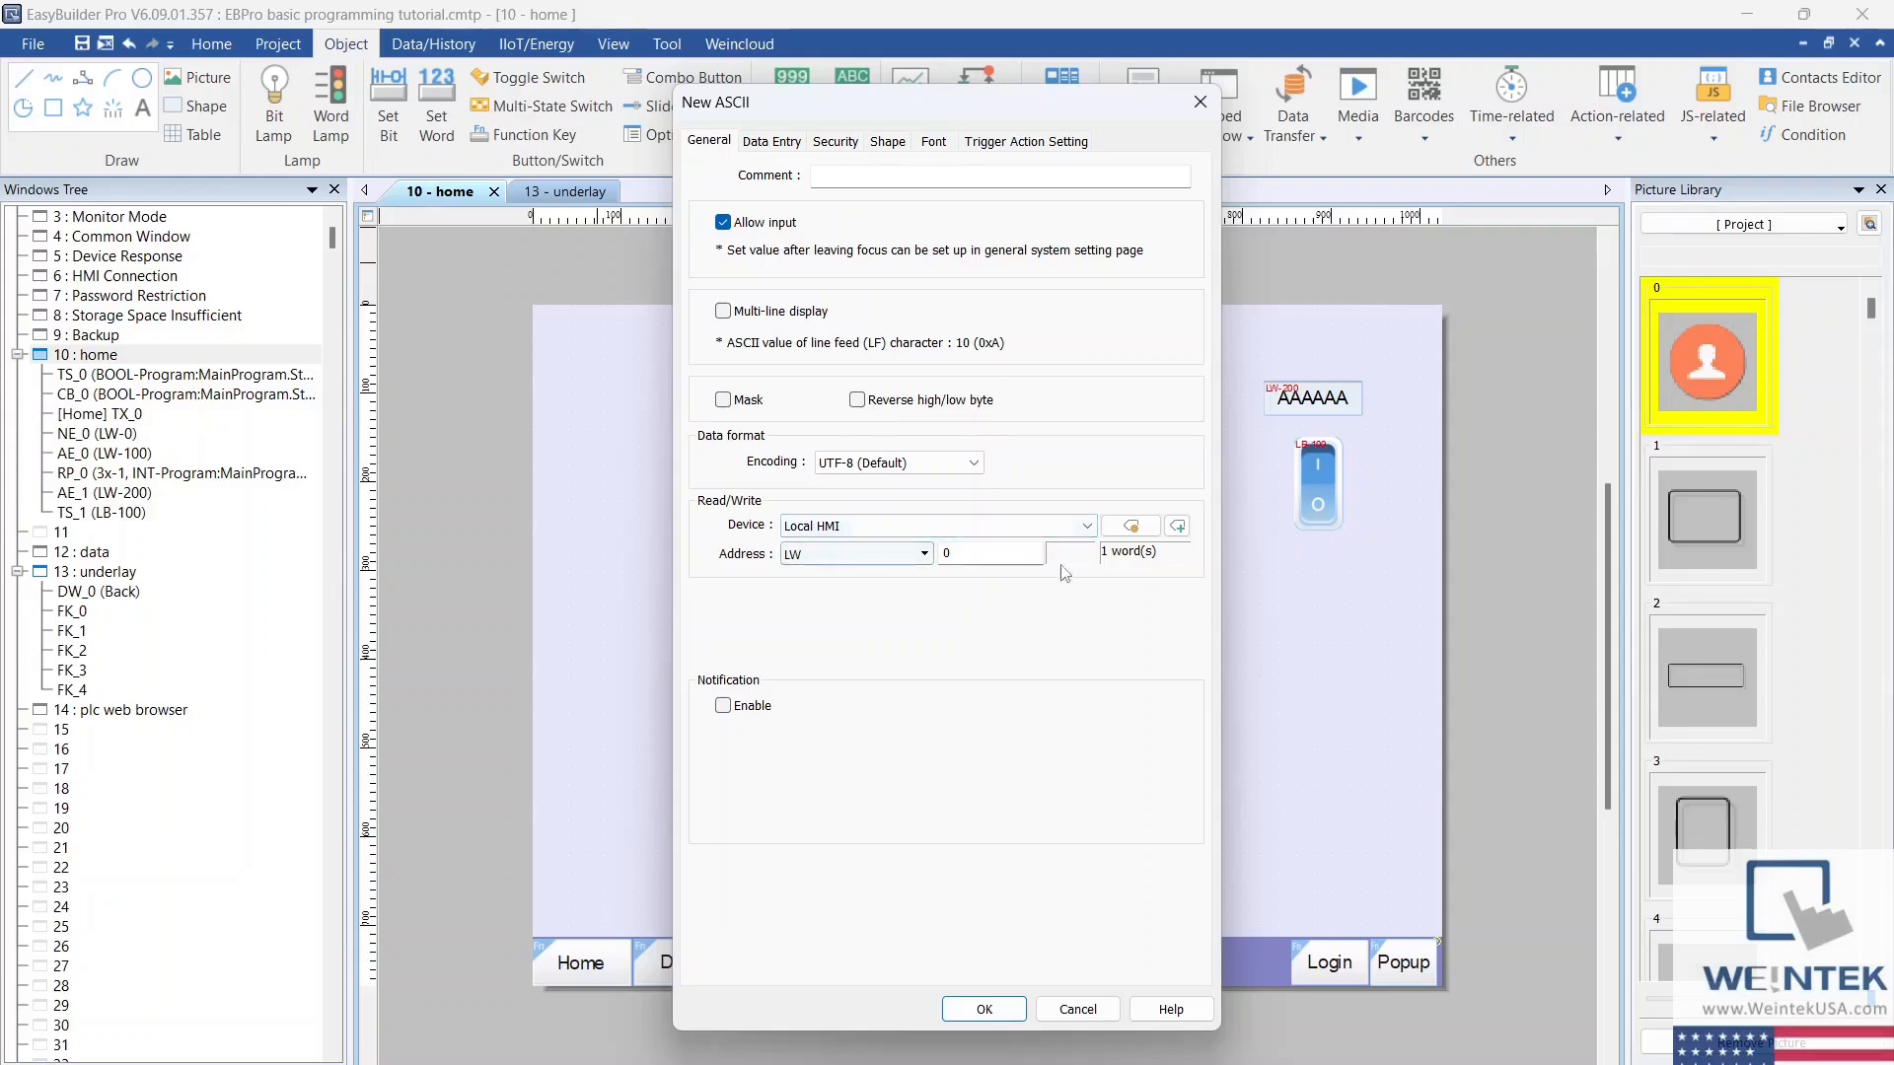
pyautogui.click(1152, 531)
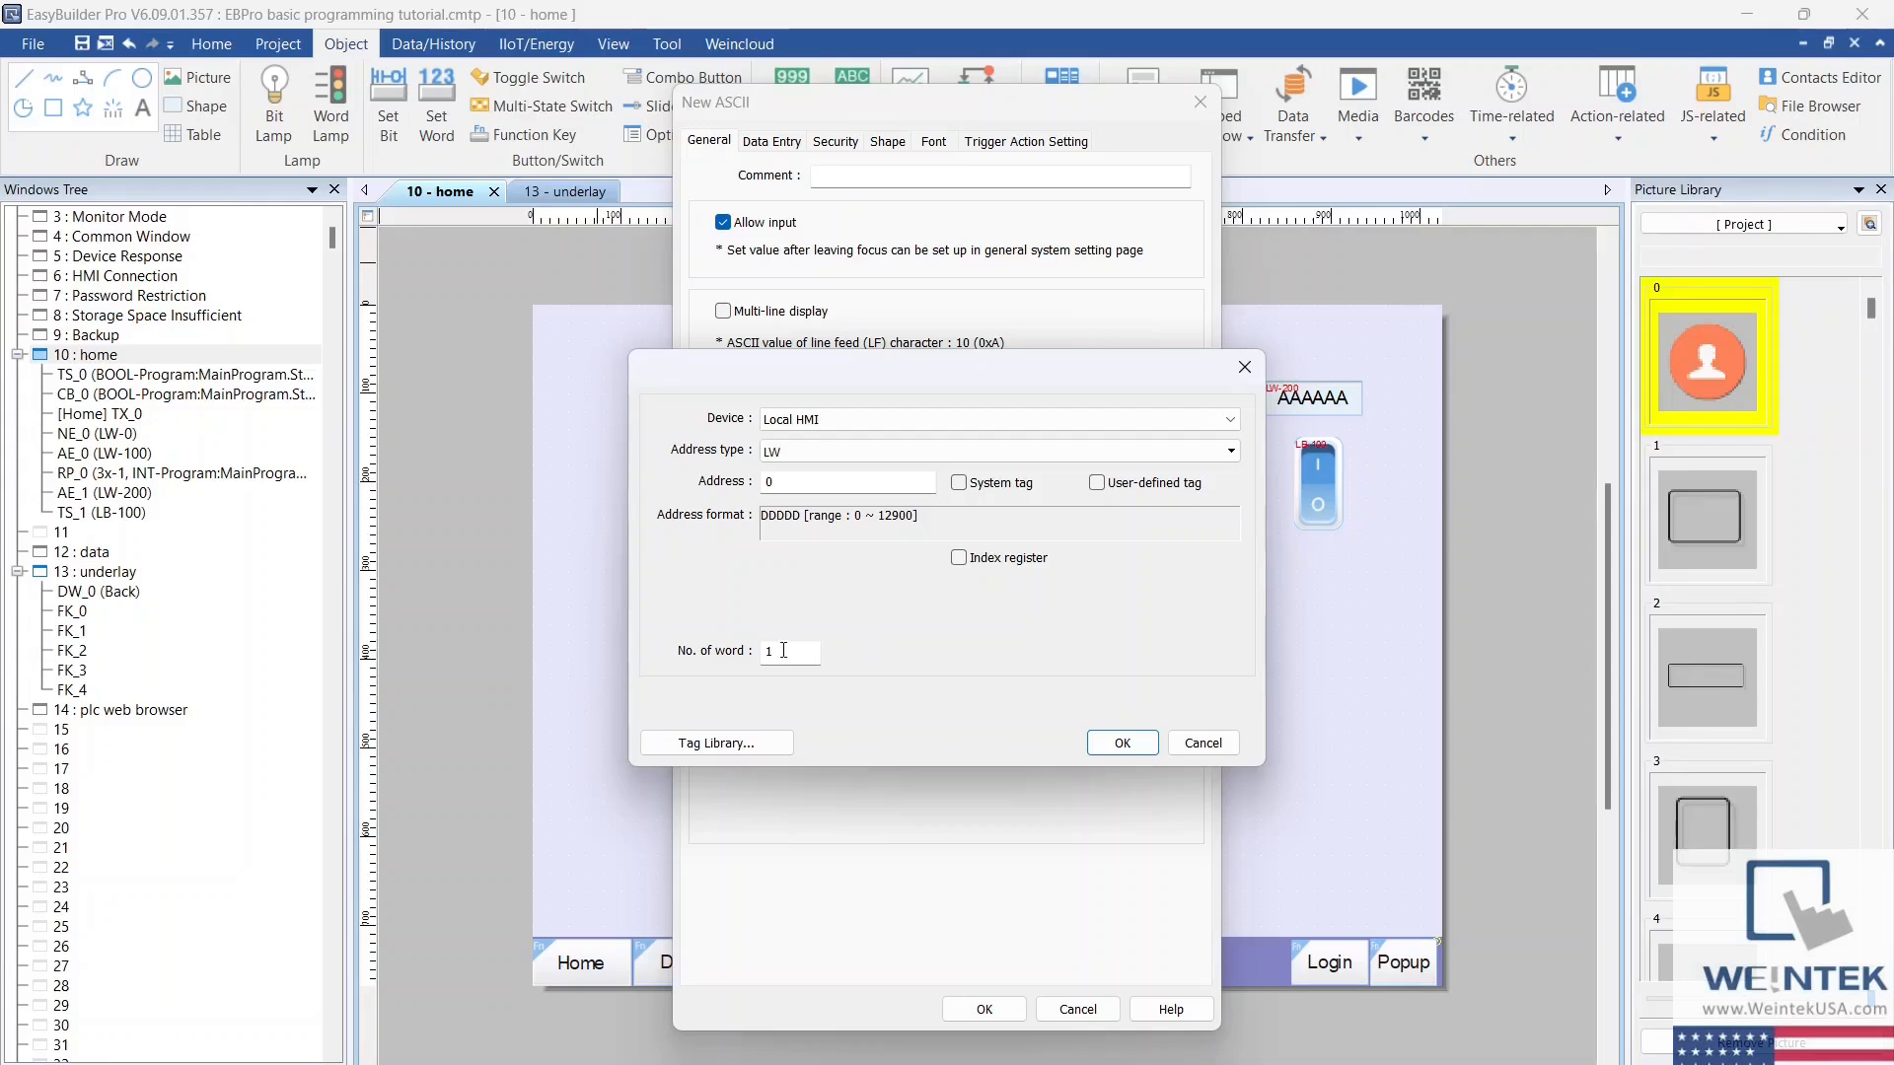
pyautogui.doubleClick(784, 650)
pyautogui.write('5')
pyautogui.click(1115, 746)
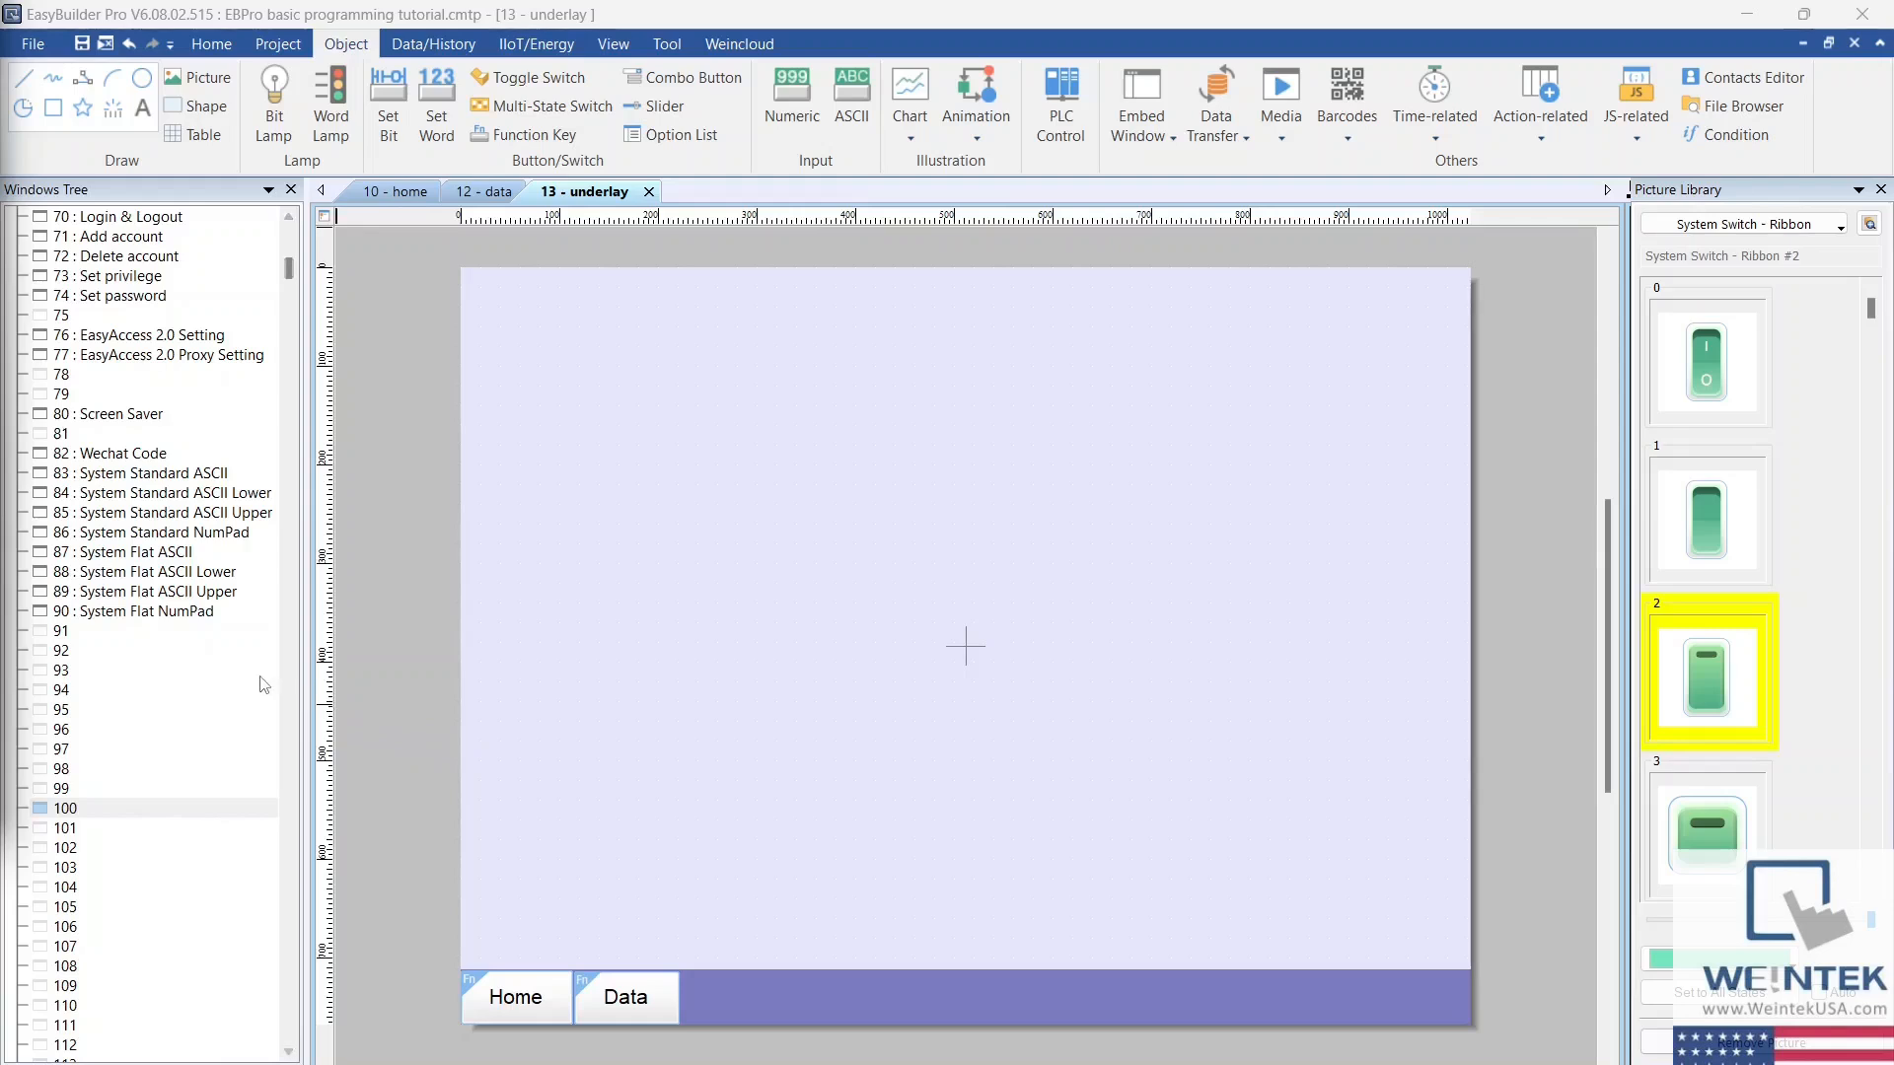
# Step: Create window 100 with the name popup, a width of 600 and a height of 400
pyautogui.click(177, 814)
pyautogui.rightClick(173, 809)
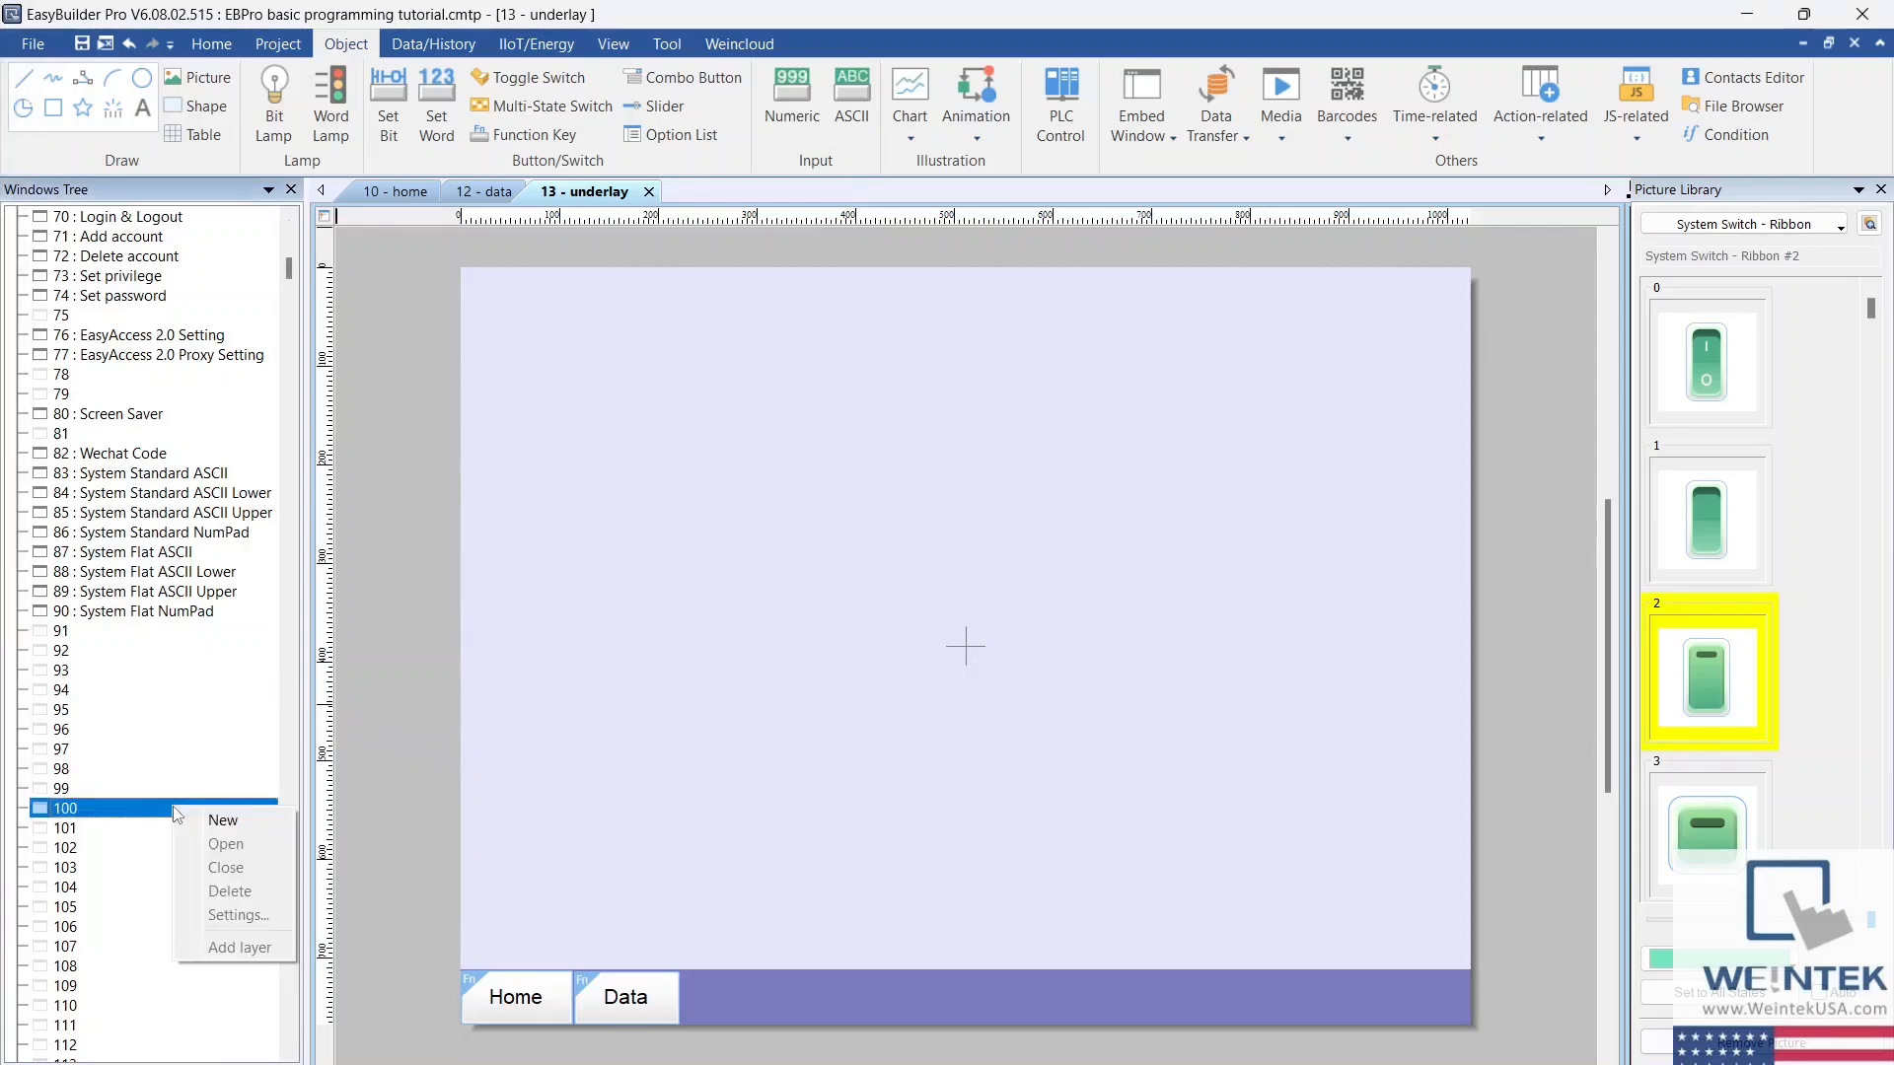
pyautogui.press('Escape')
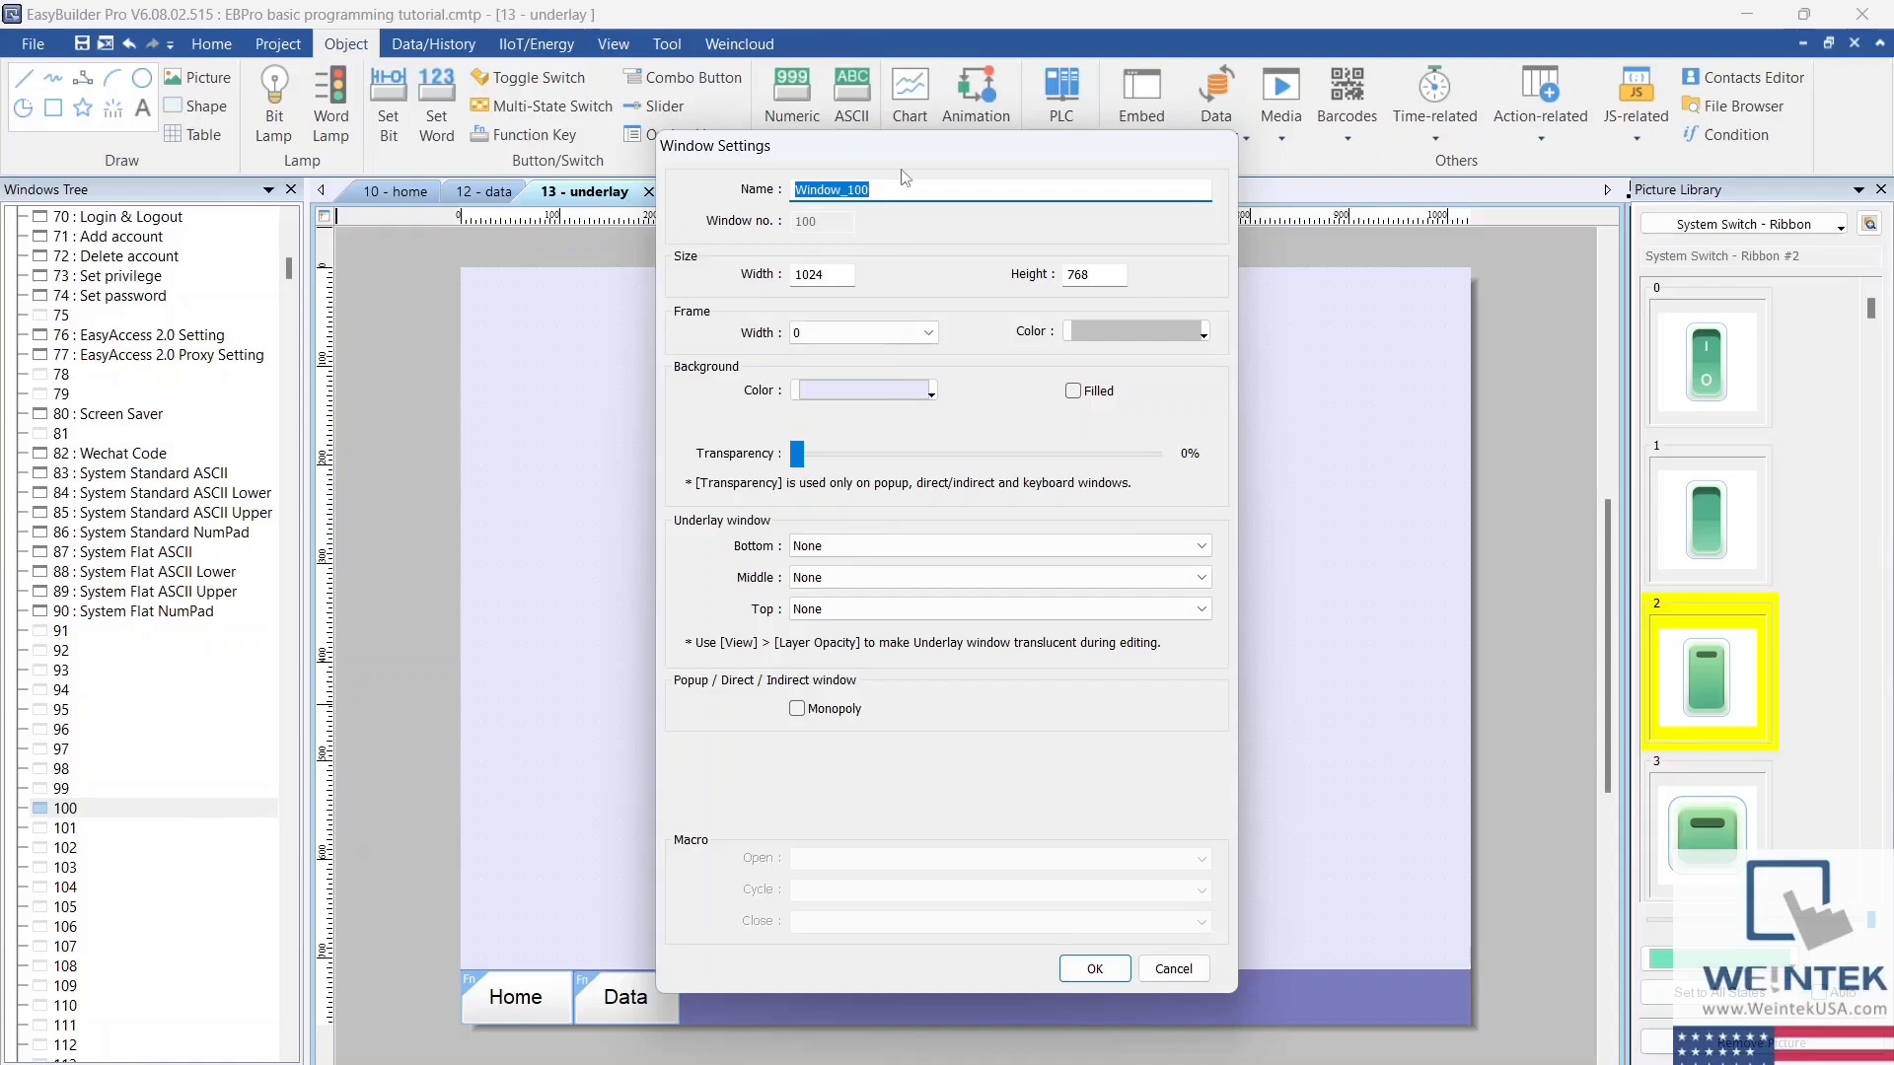
pyautogui.write('popup')
pyautogui.doubleClick(848, 276)
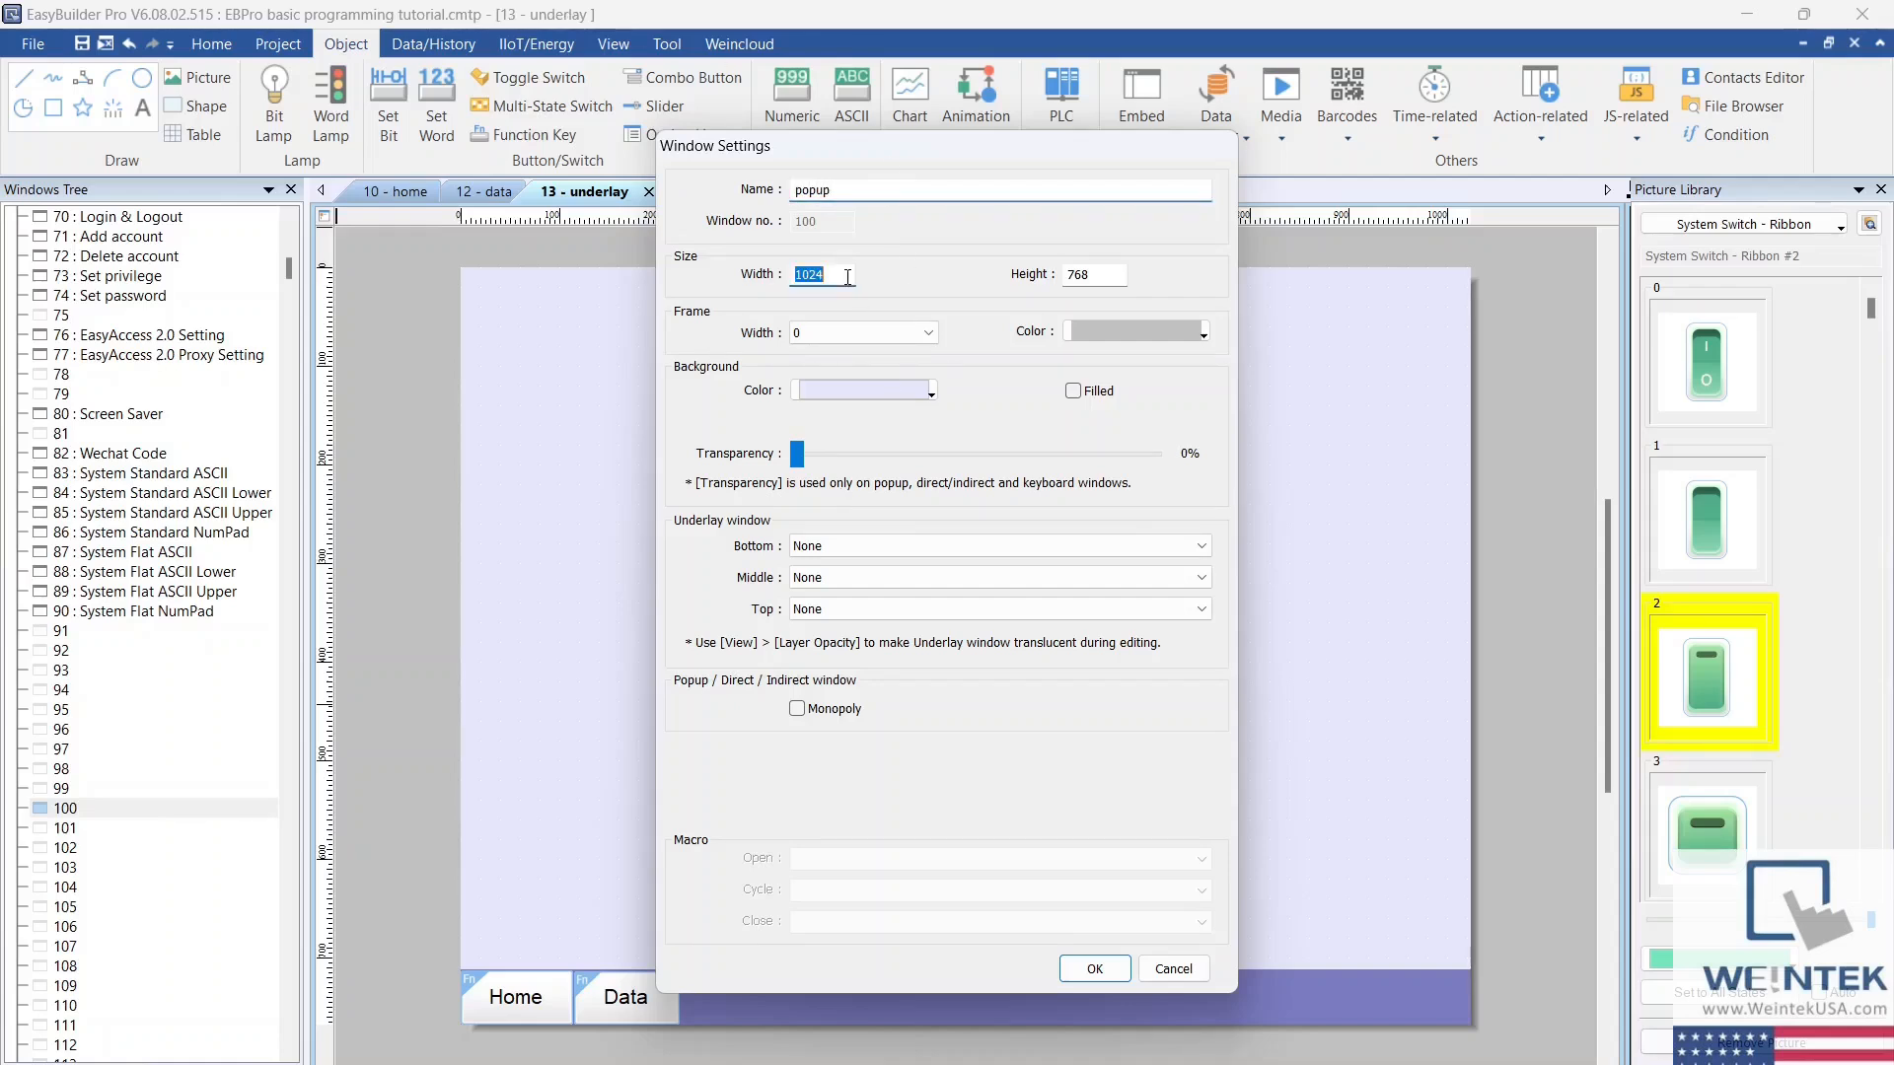
pyautogui.write('600')
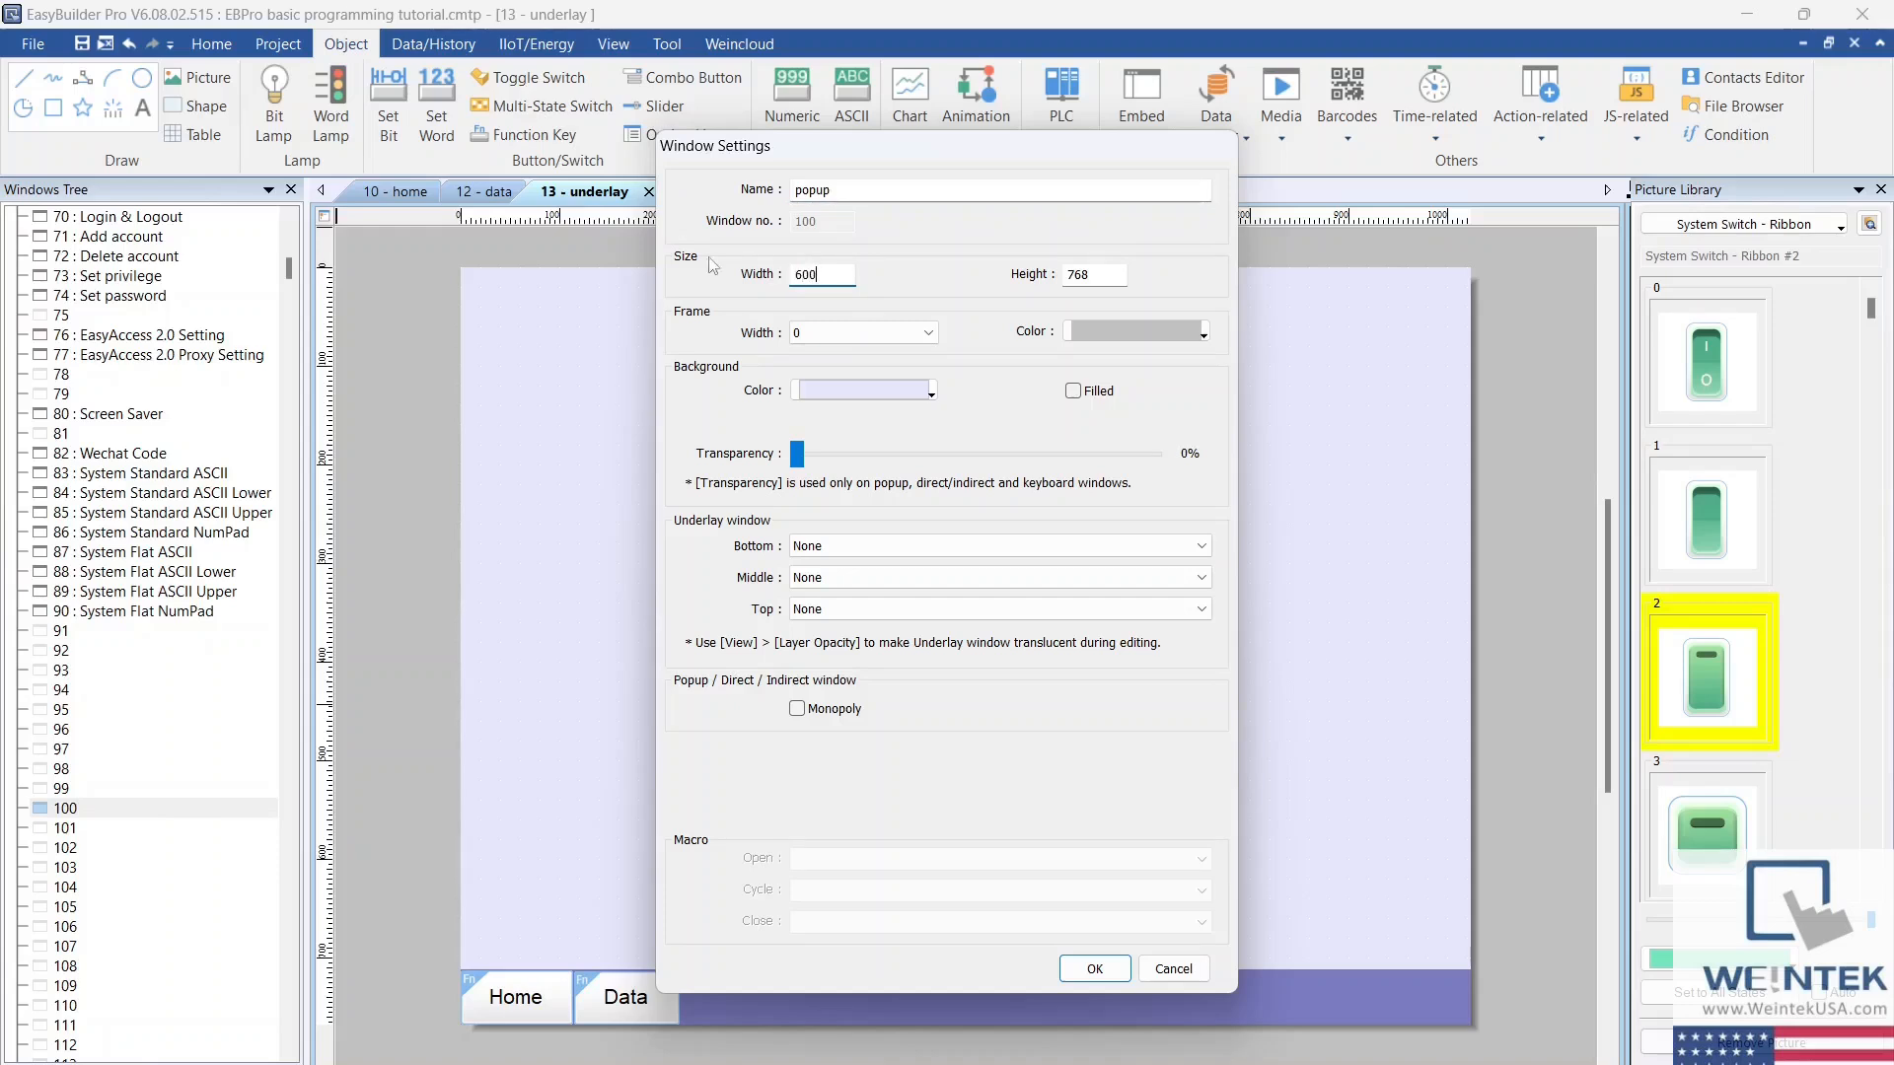
pyautogui.doubleClick(1108, 271)
pyautogui.write('400')
# Step: Give the popup window a pink background, enable Monopoly, and accept the window settings
pyautogui.click(932, 392)
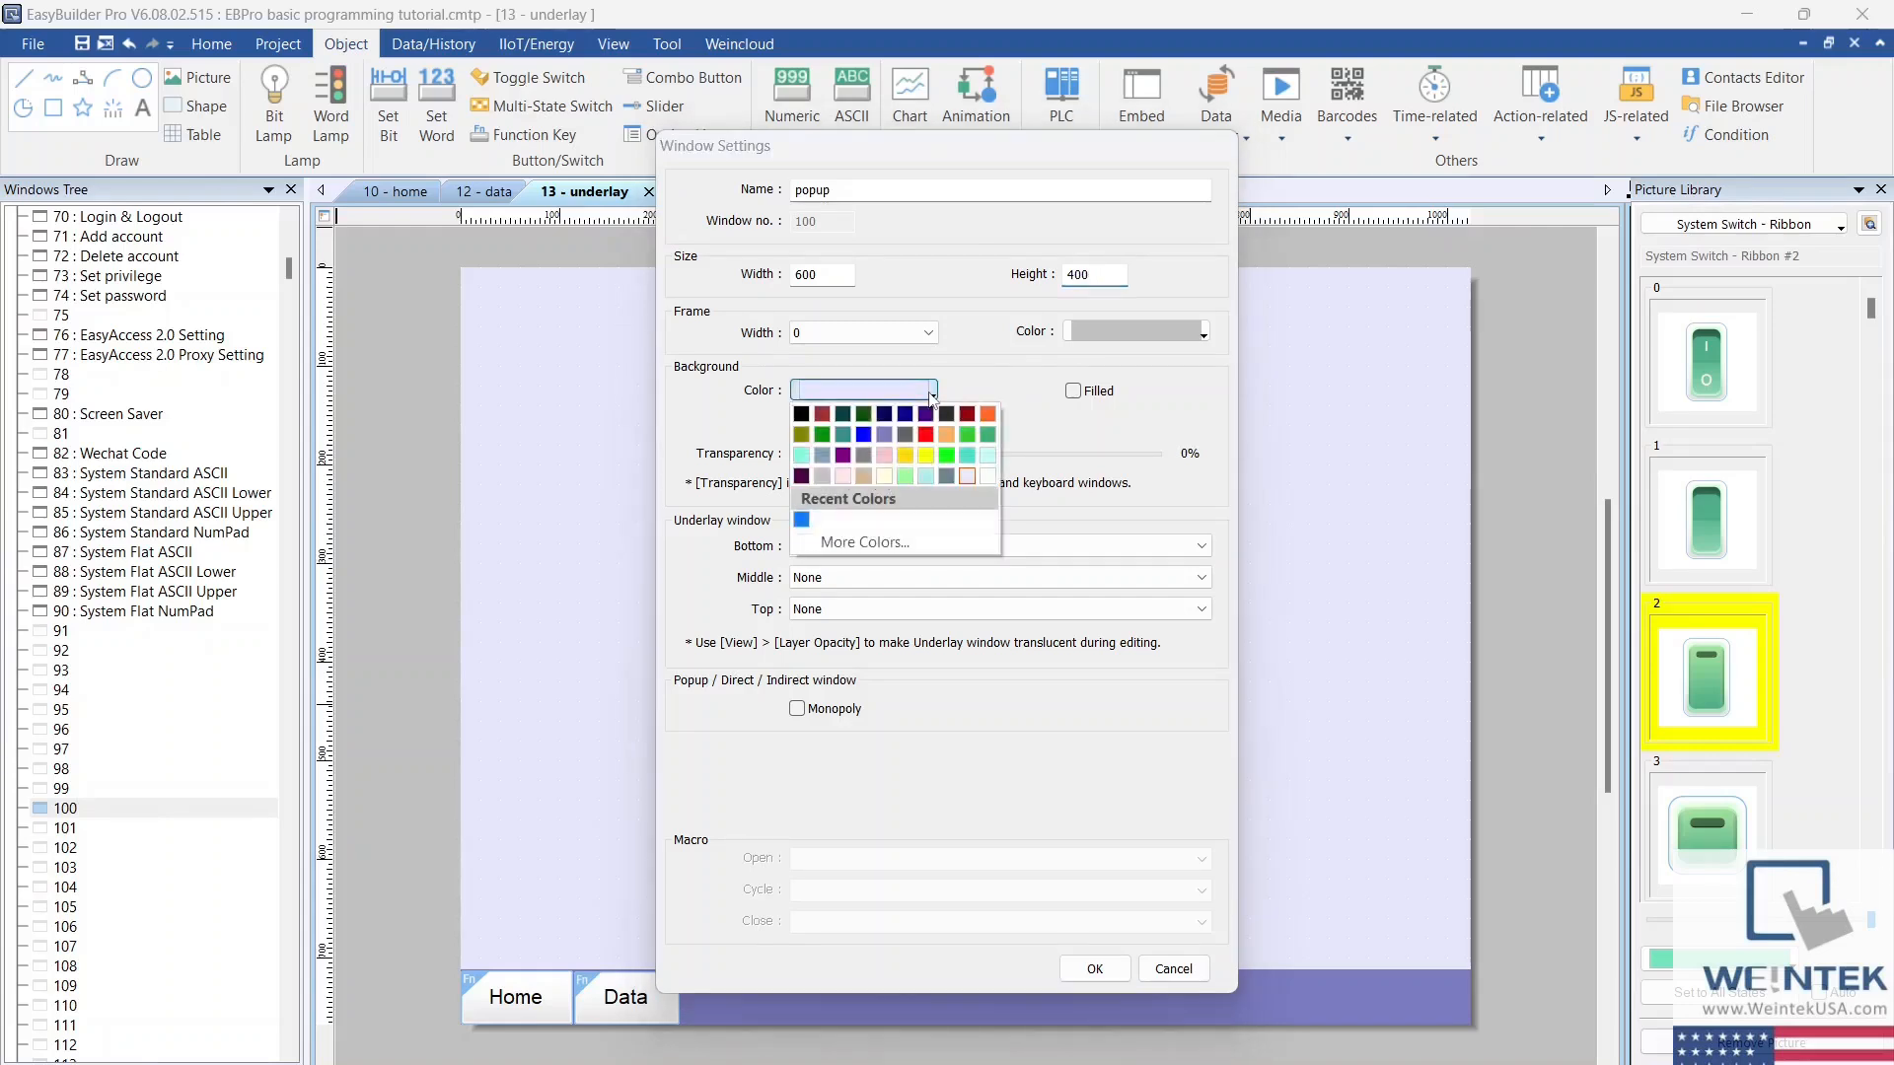
pyautogui.click(884, 456)
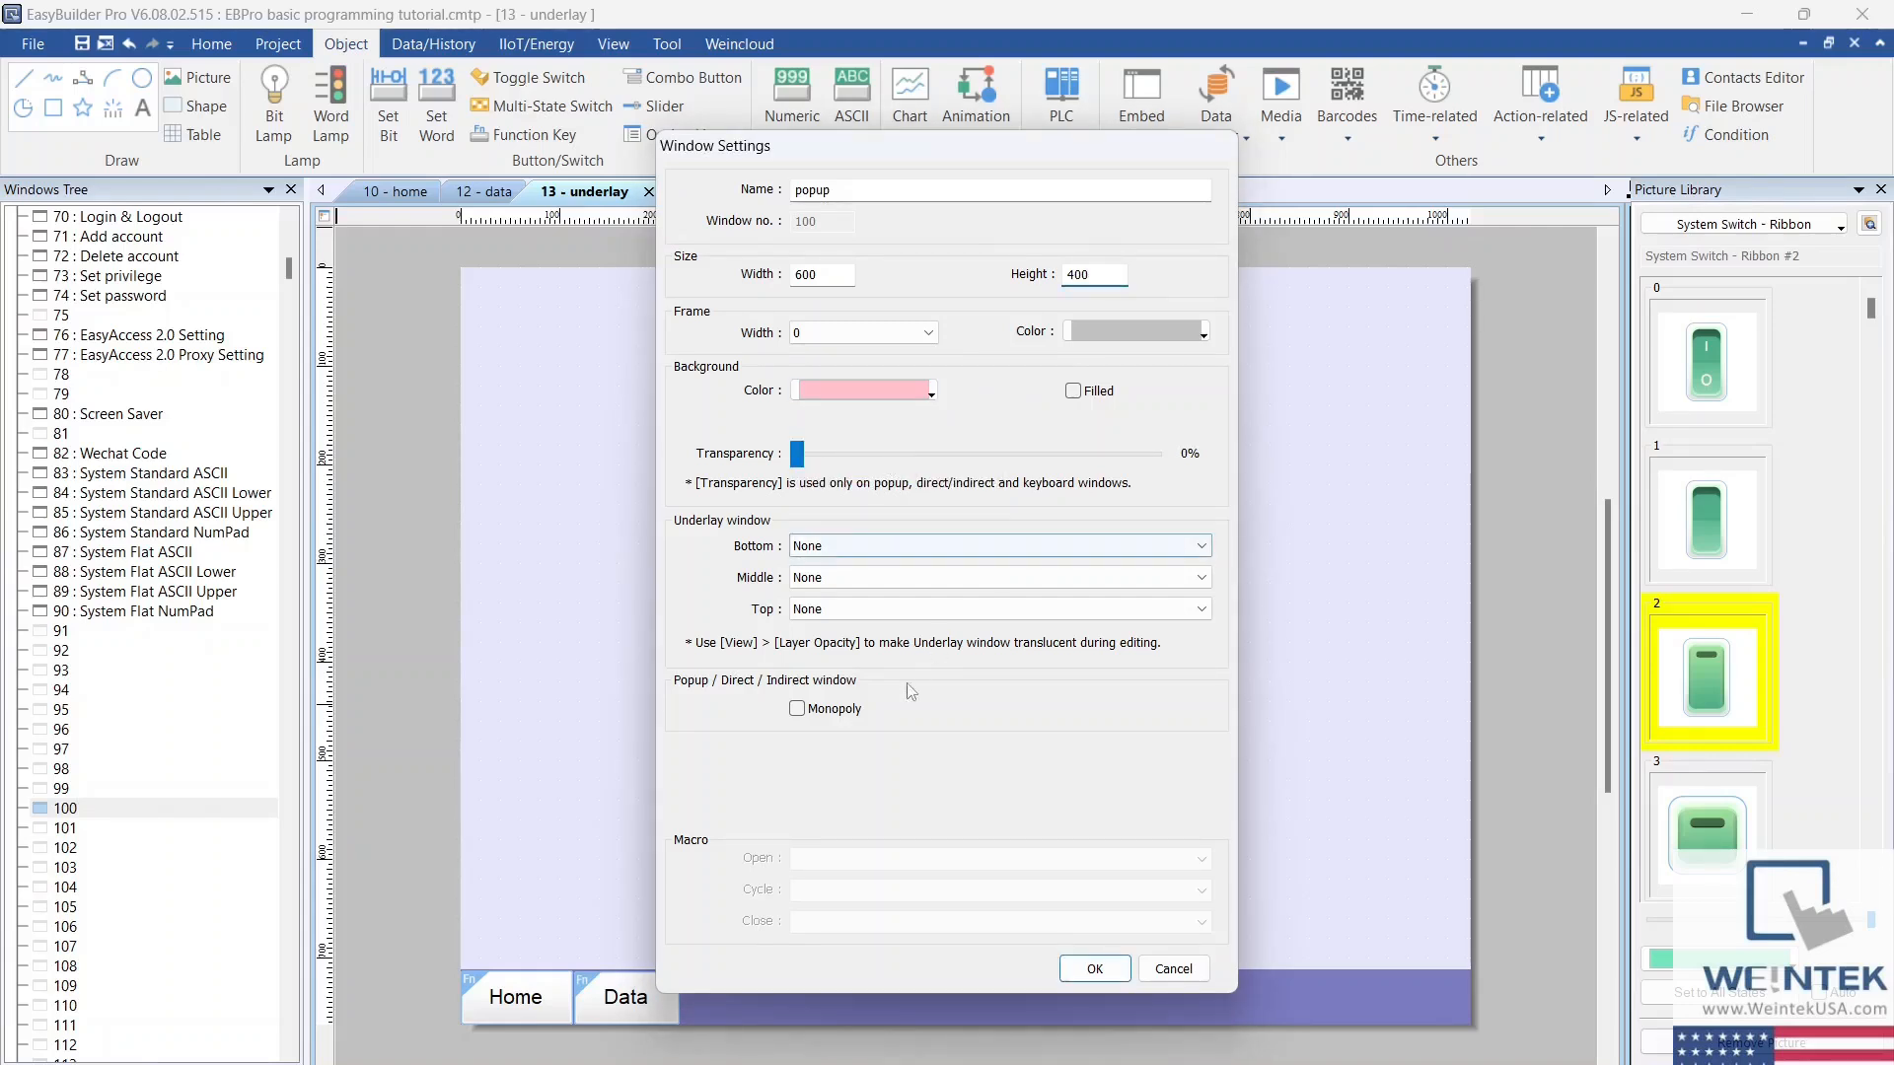
pyautogui.click(797, 710)
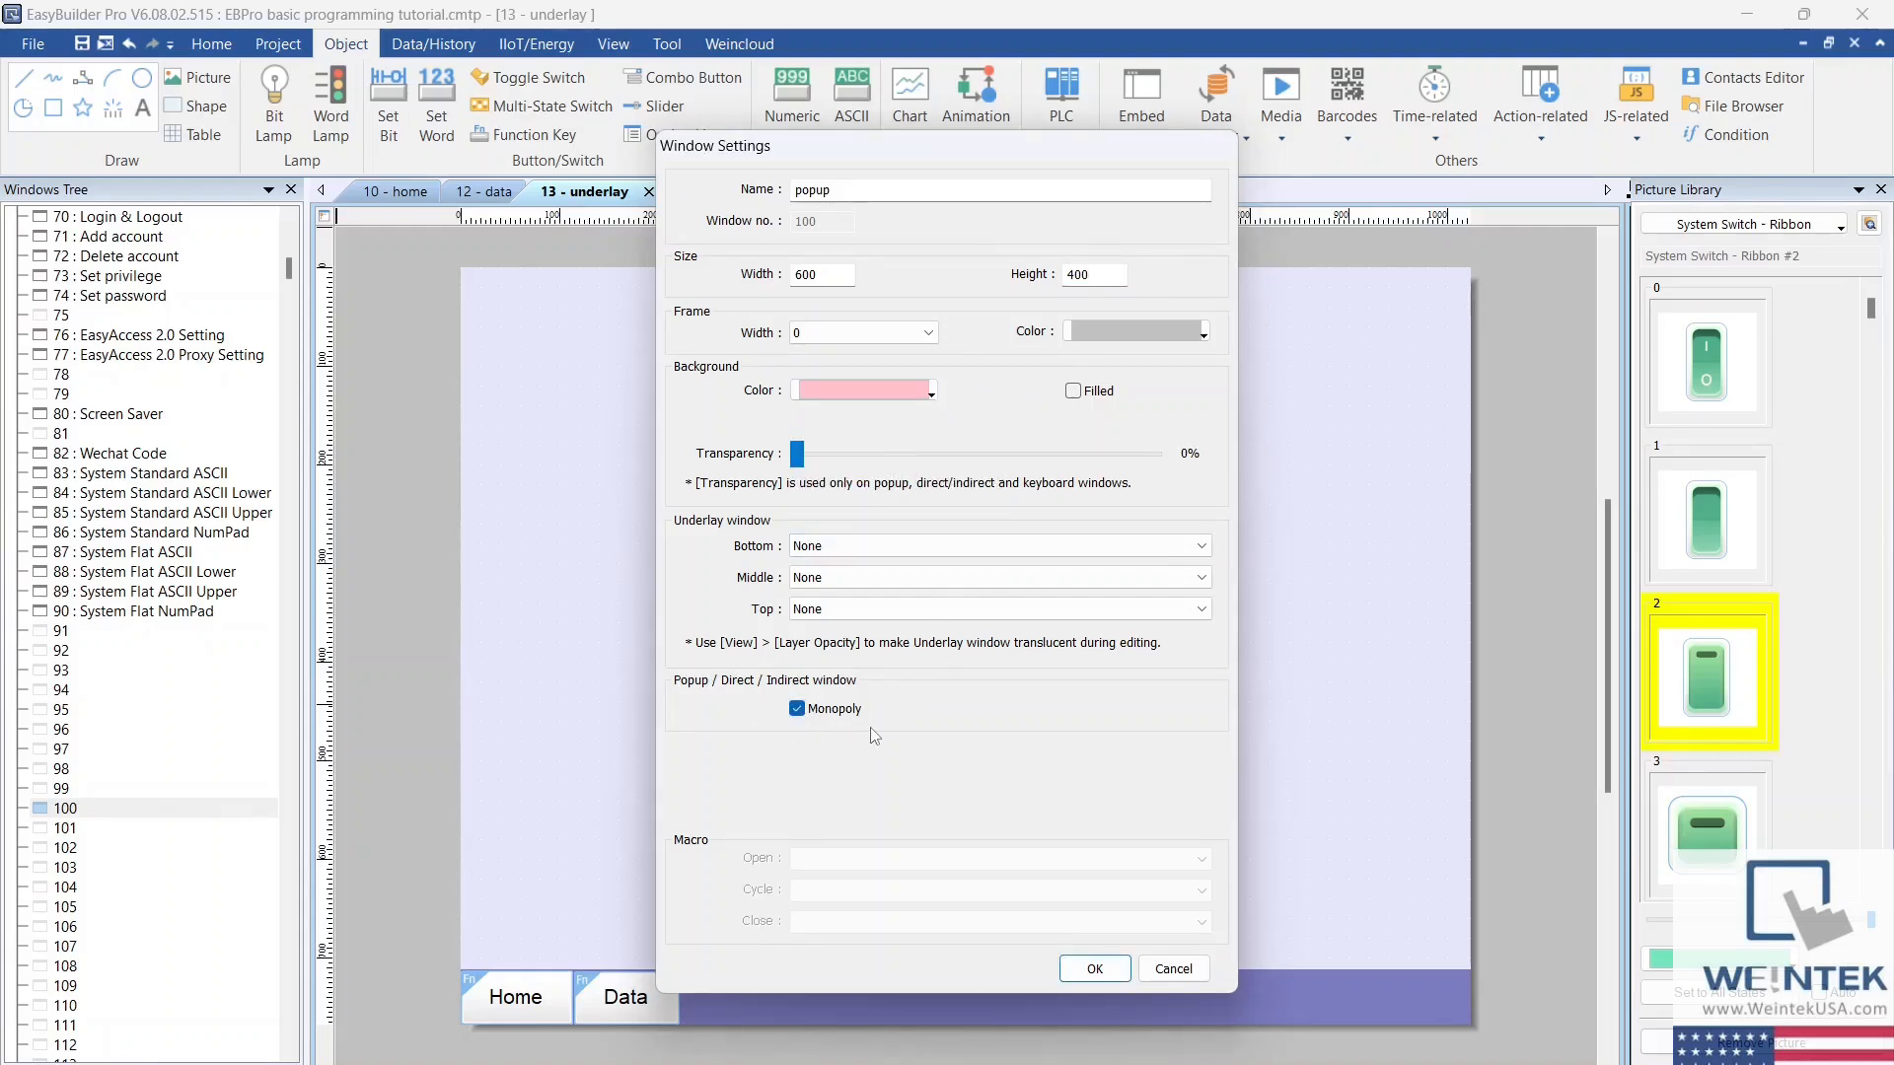
pyautogui.click(1089, 969)
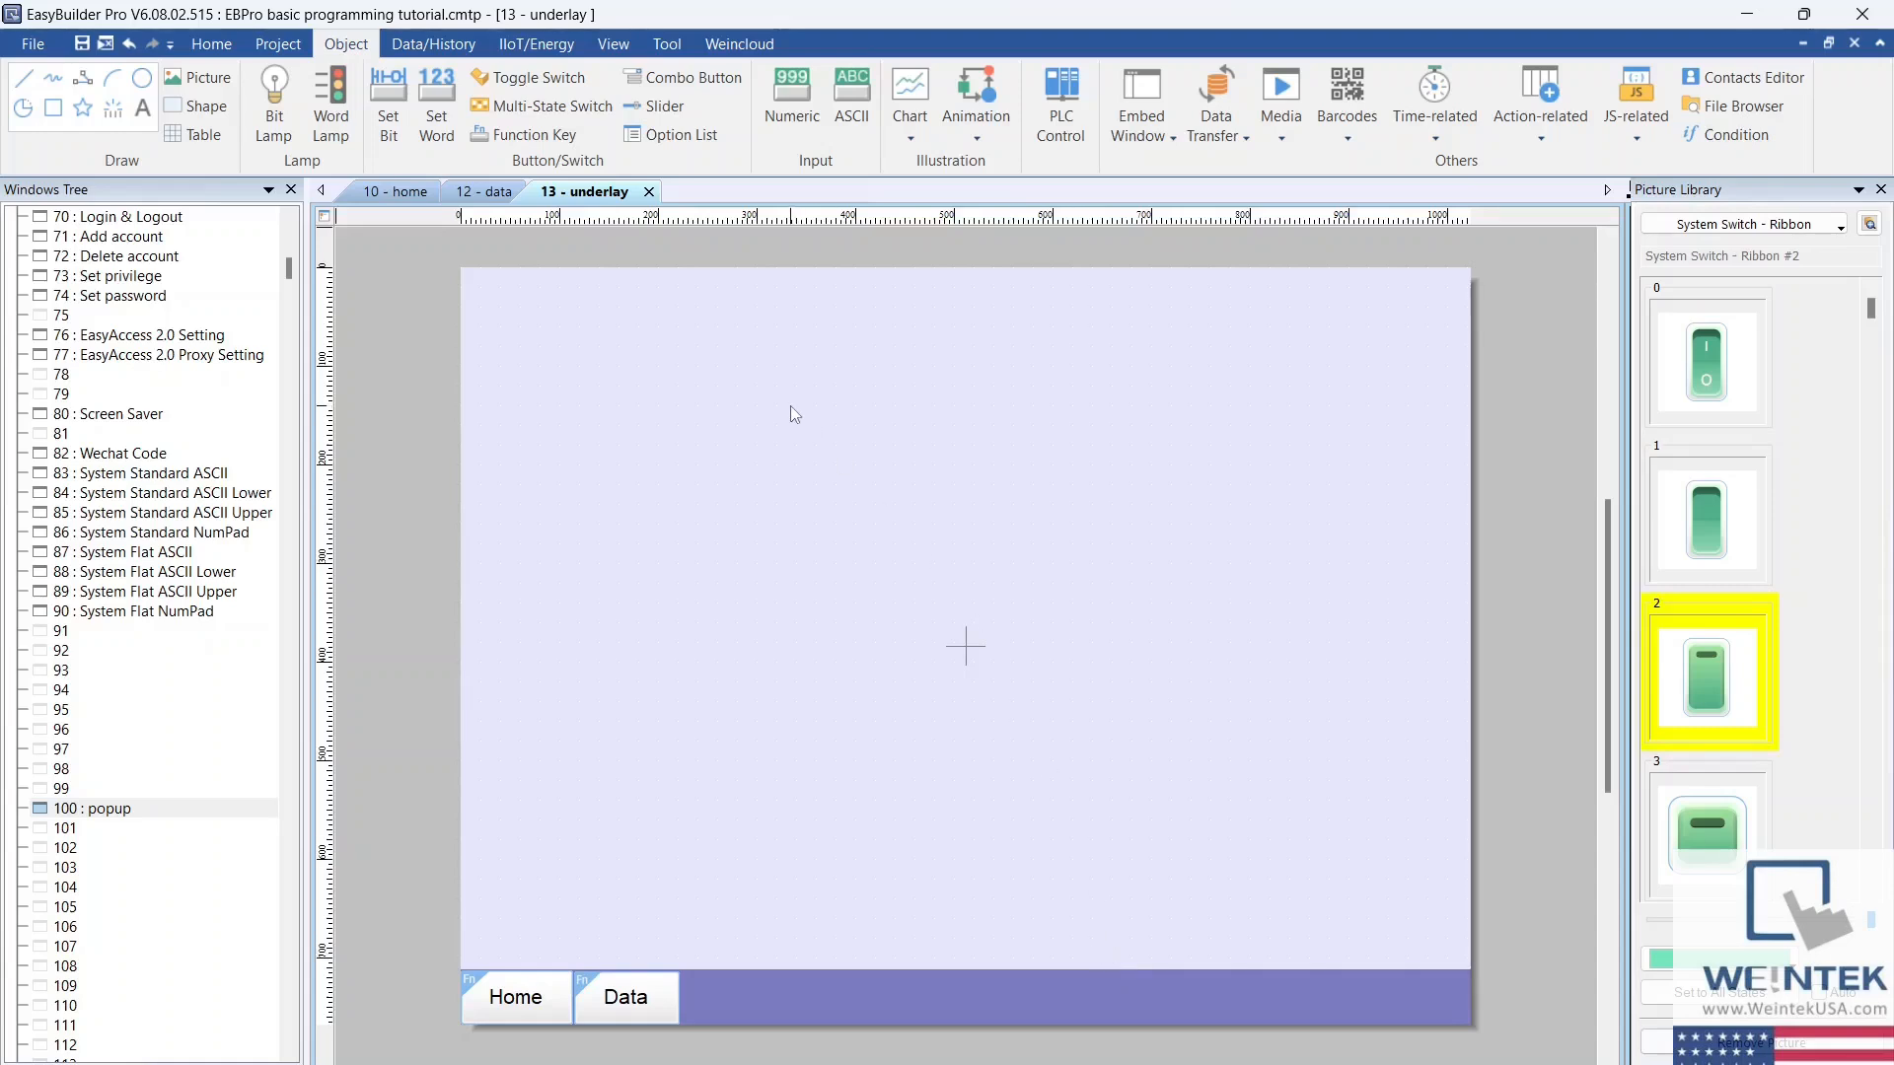
# Step: Start a function key on the underlay window that uses Display popup window for window 100. popup
pyautogui.click(567, 138)
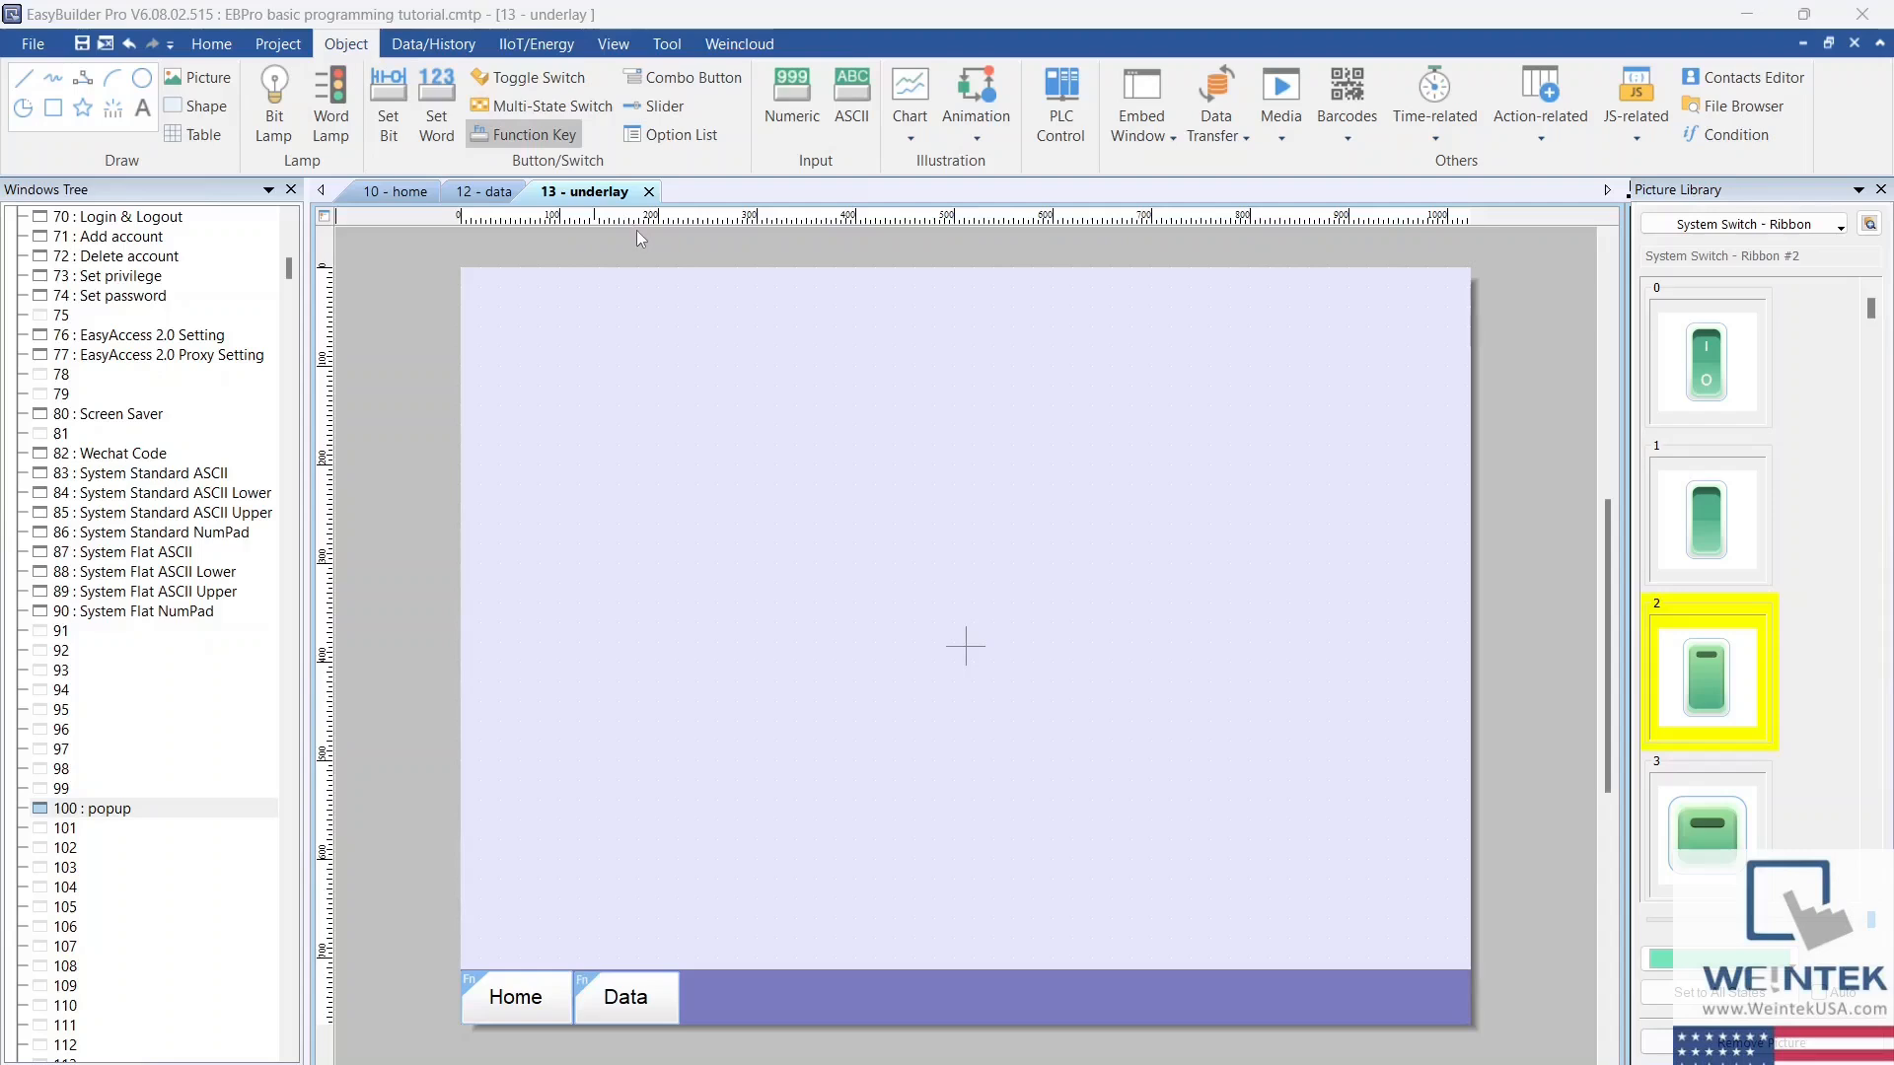
pyautogui.click(718, 441)
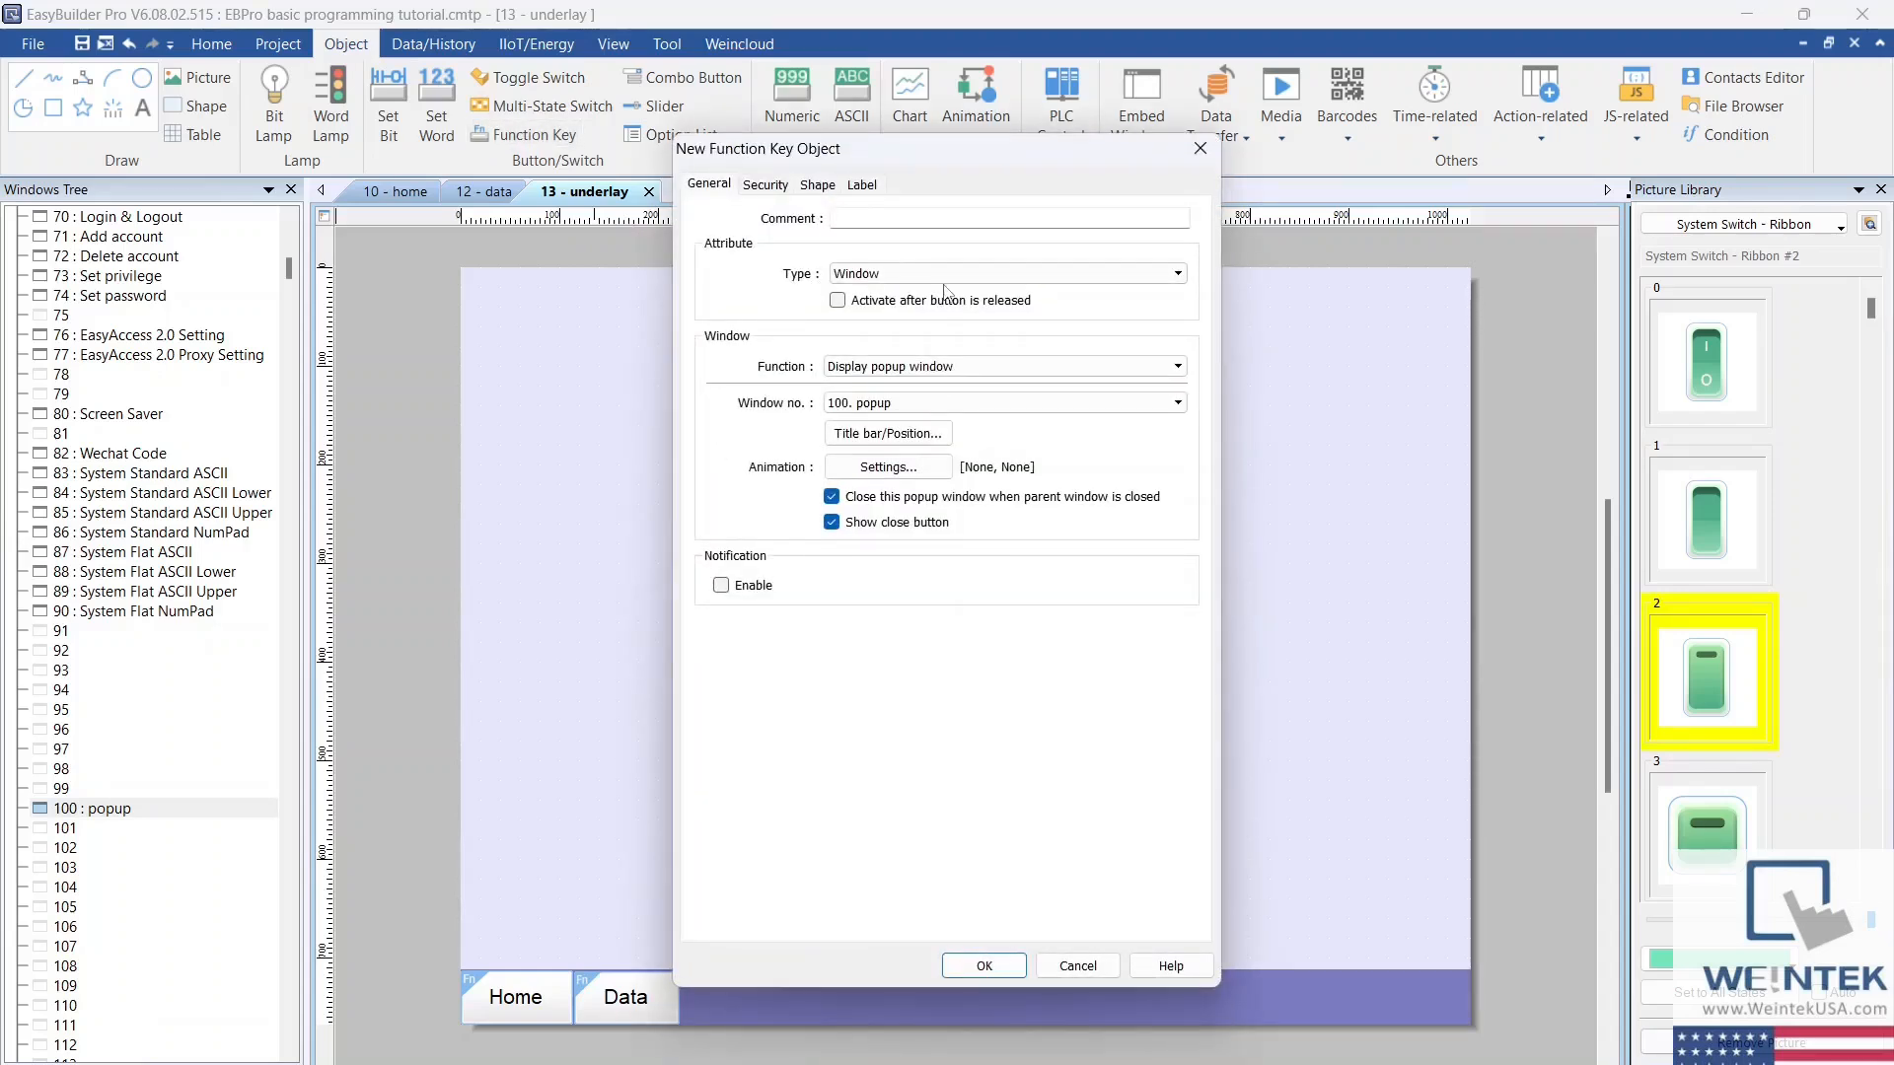
pyautogui.click(977, 373)
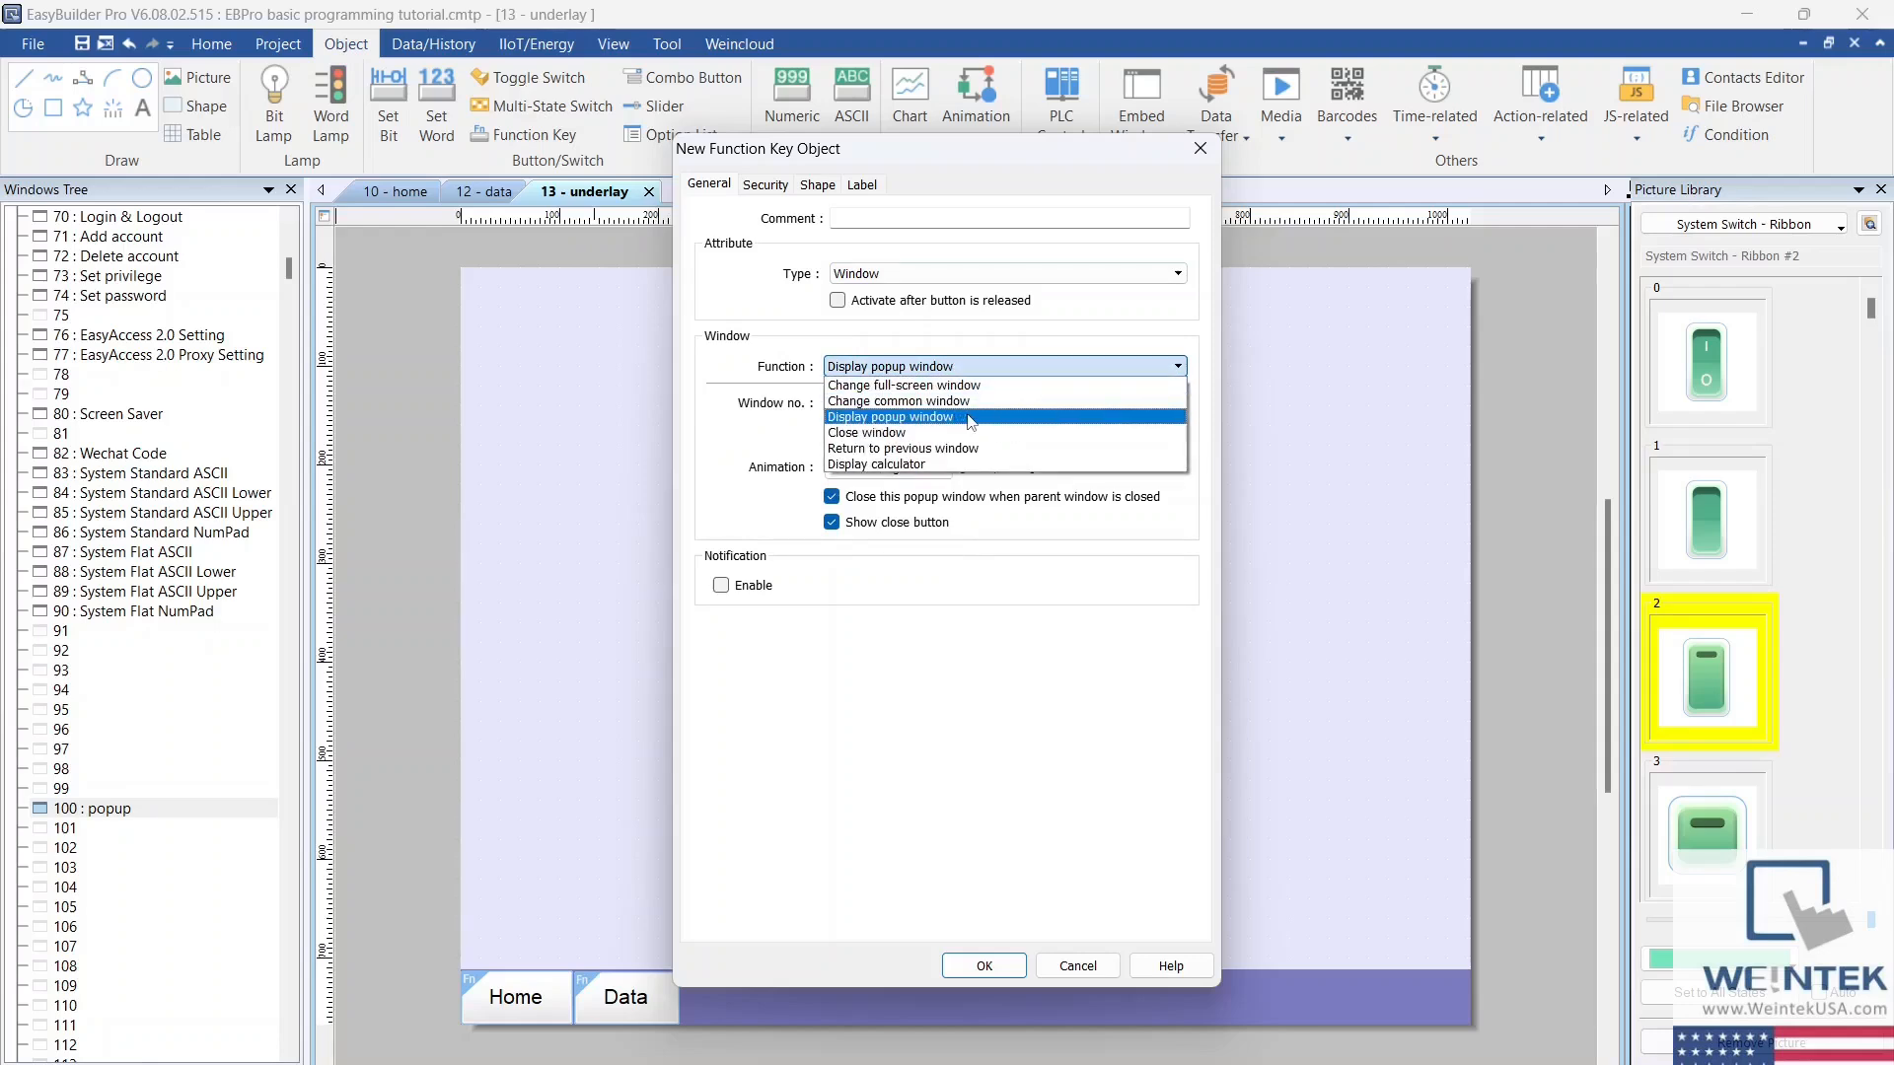
pyautogui.click(972, 418)
pyautogui.click(966, 404)
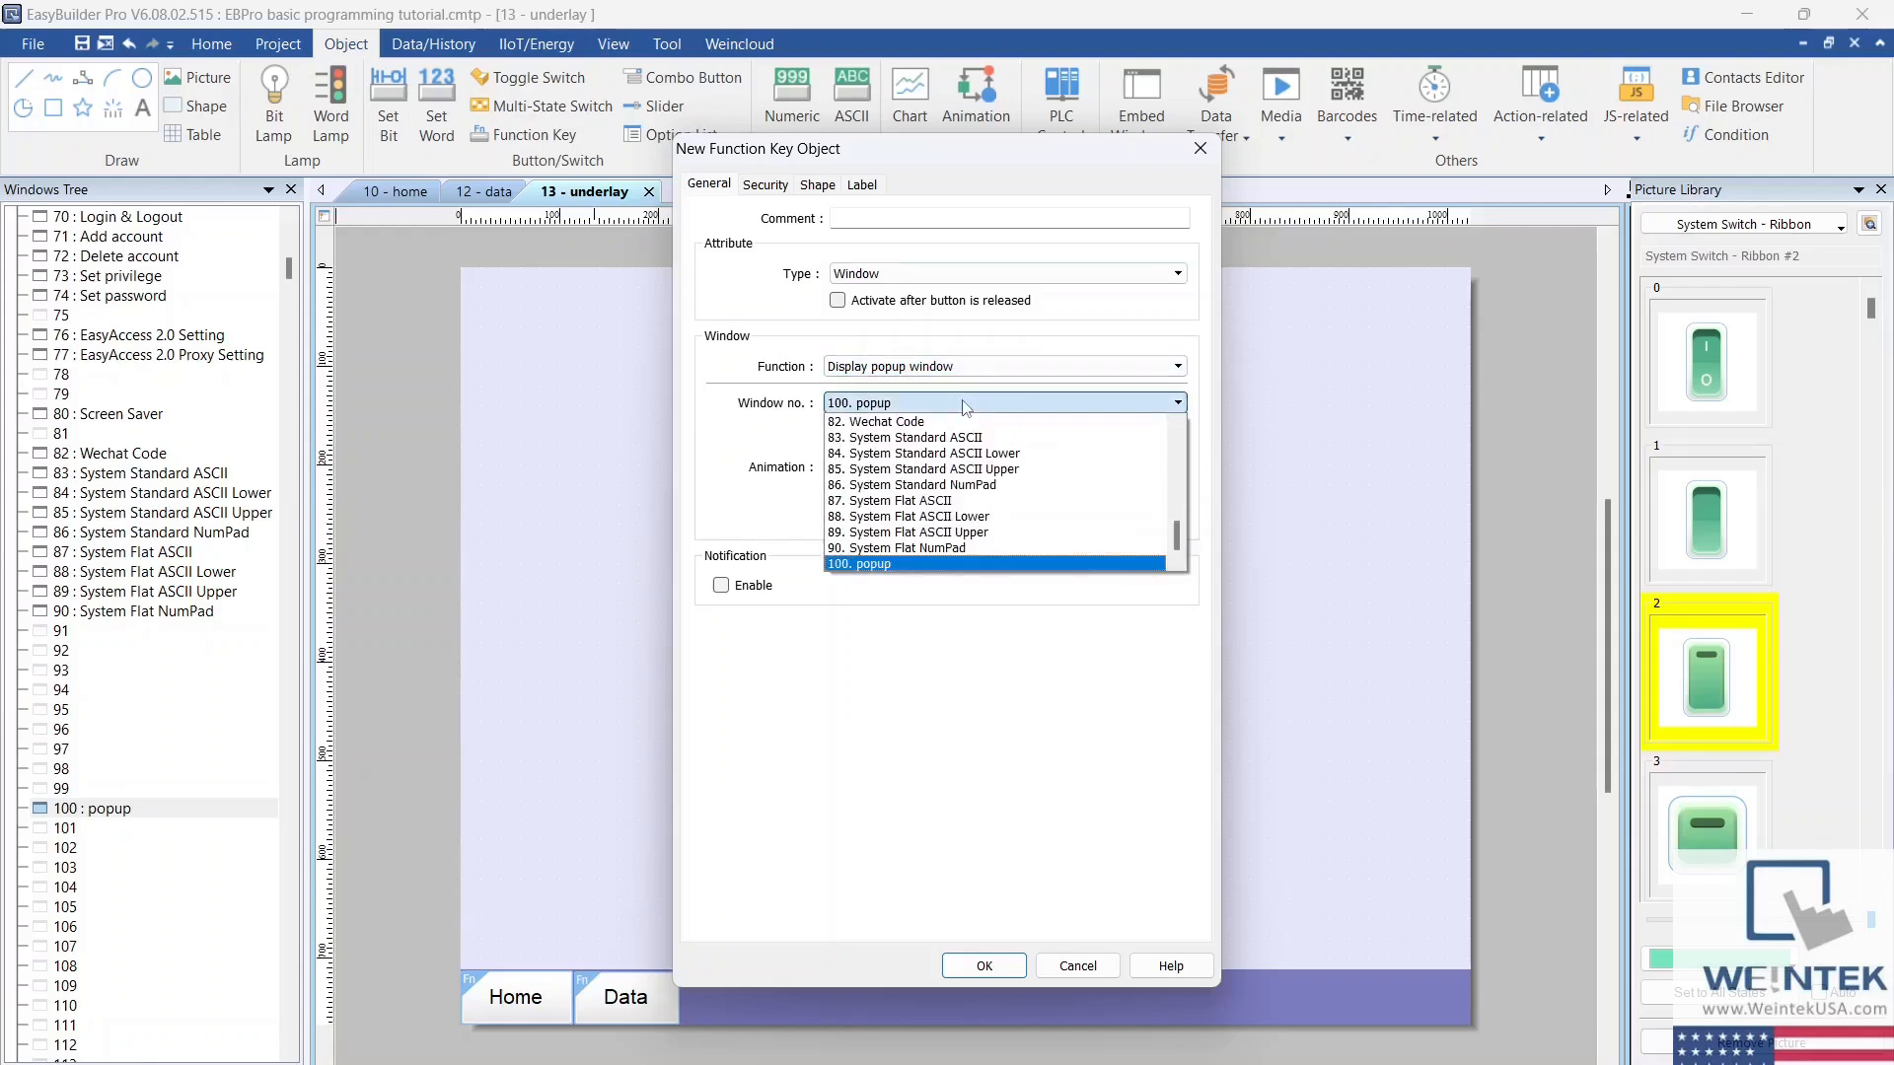
pyautogui.click(944, 564)
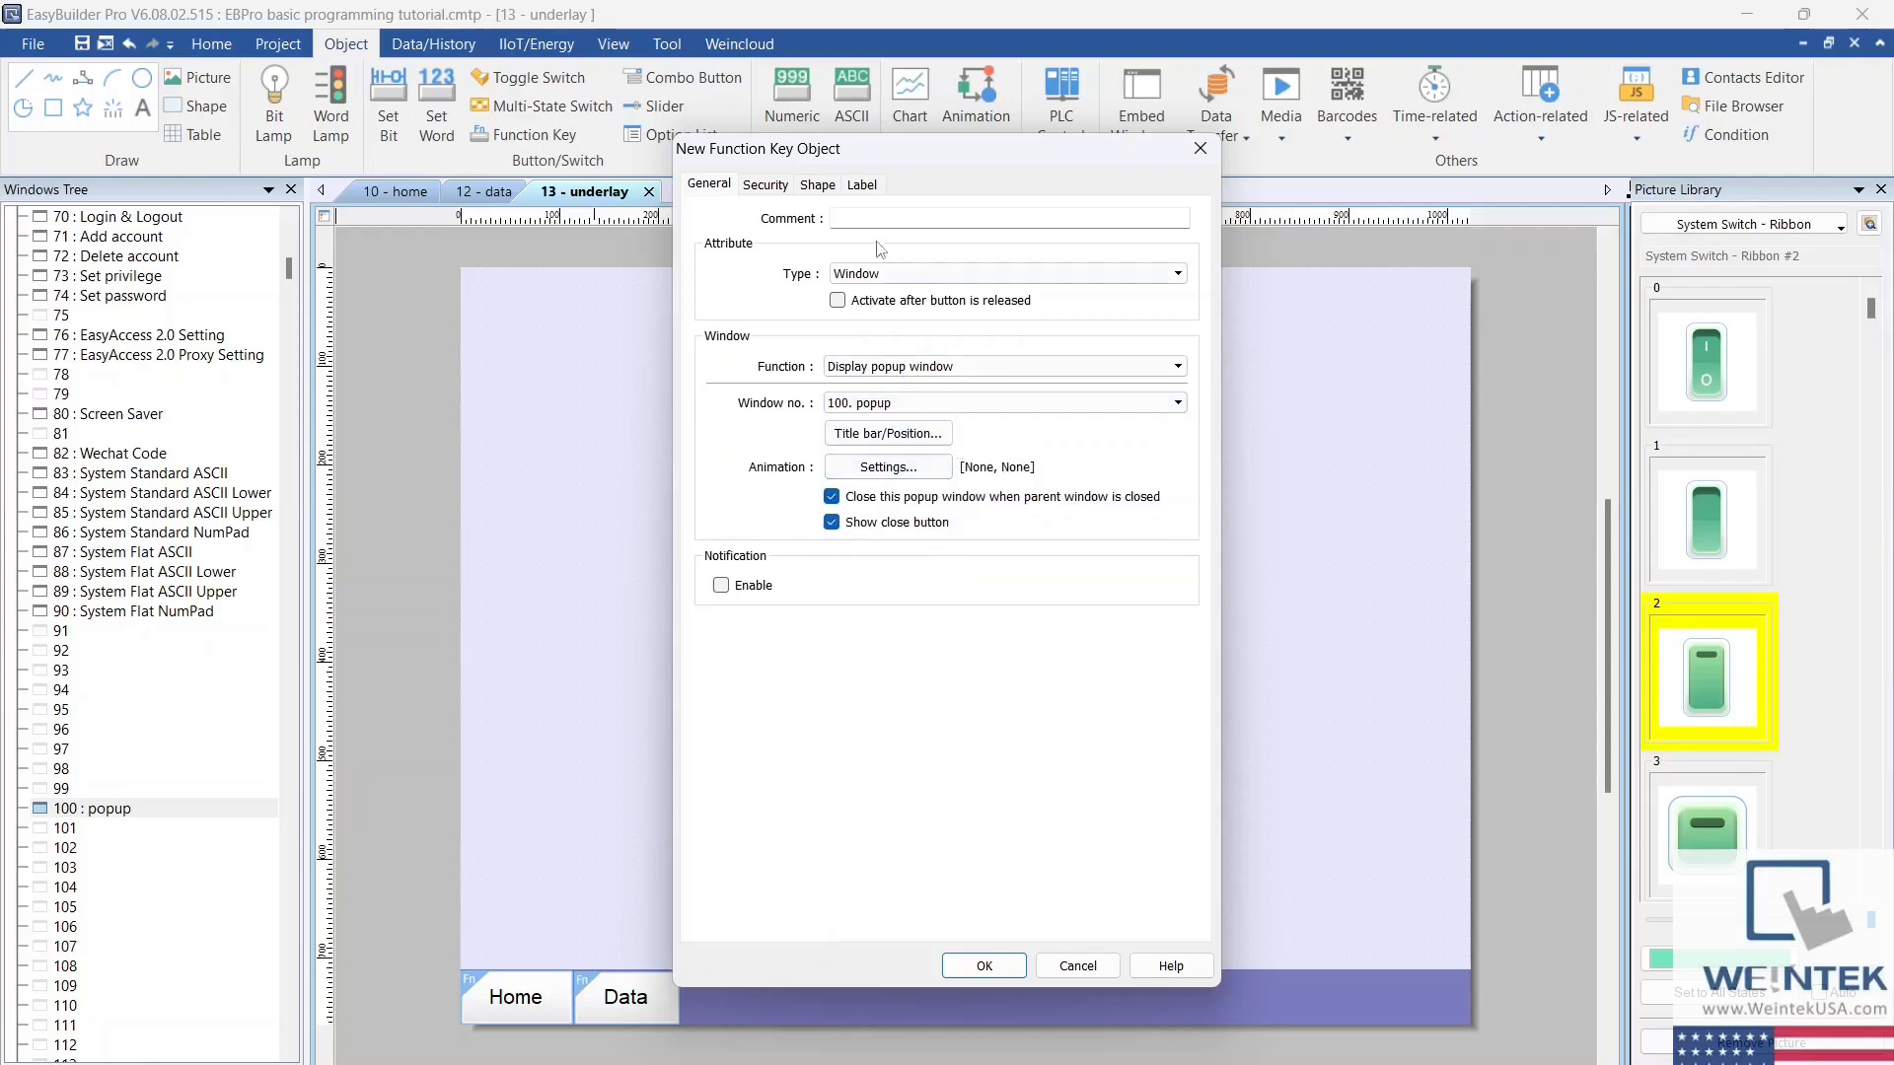
# Step: Set the new function key's label to Popup and place it at the right end of the navigation bar
pyautogui.click(862, 187)
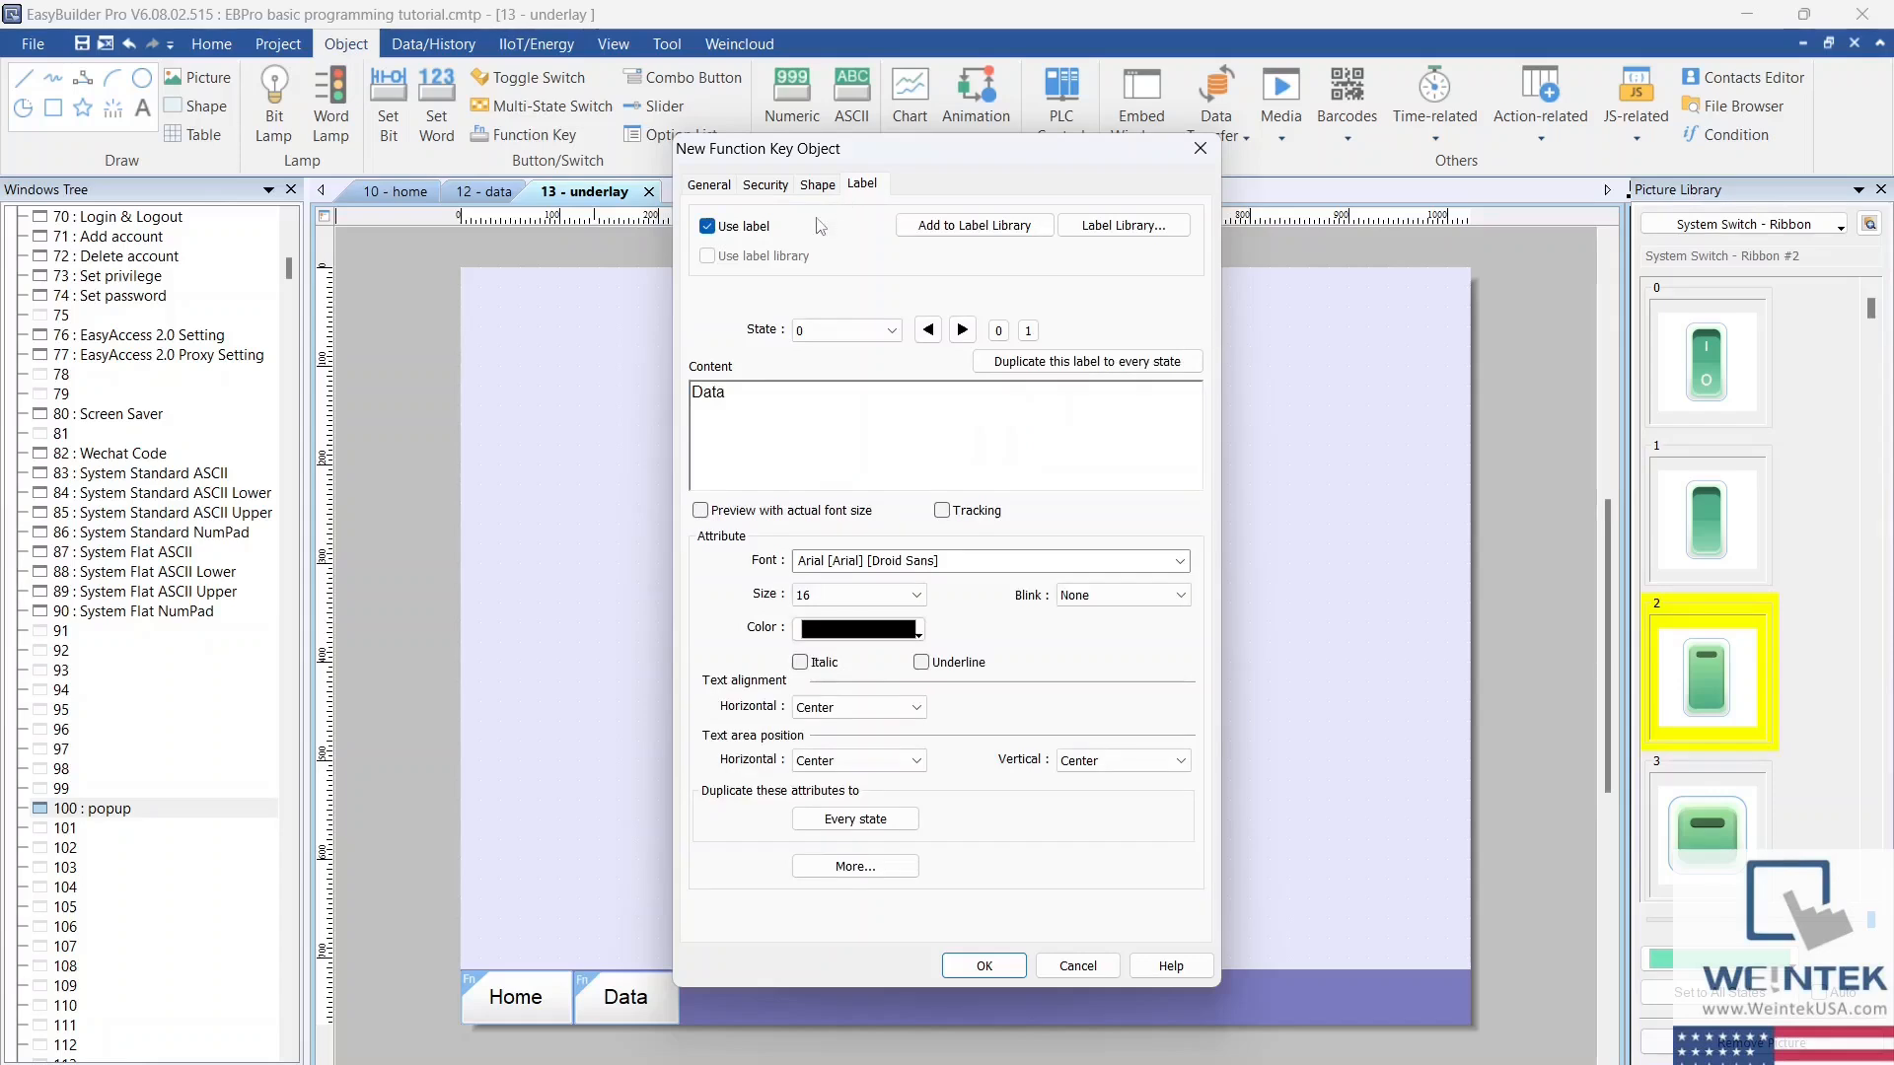
pyautogui.moveTo(754, 390); pyautogui.dragTo(590, 399)
pyautogui.write('Popup')
pyautogui.click(983, 965)
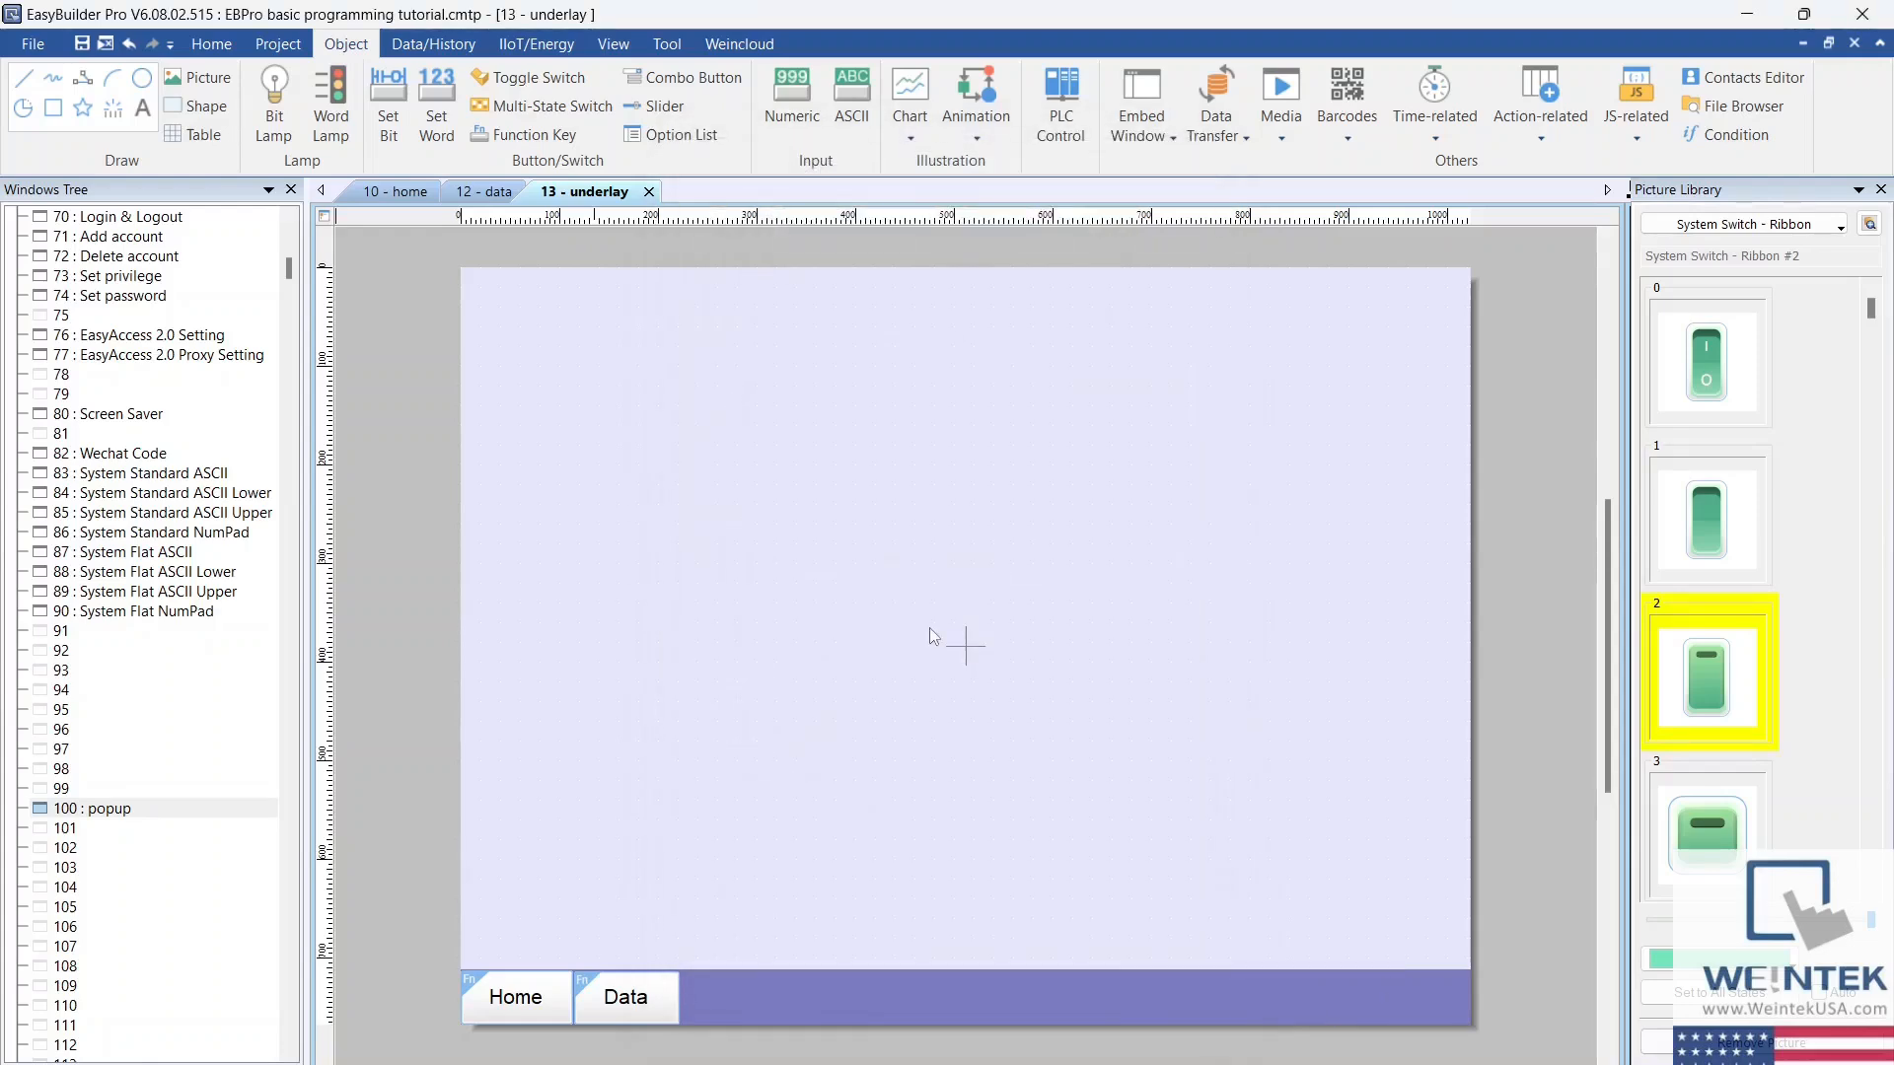
pyautogui.click(1401, 973)
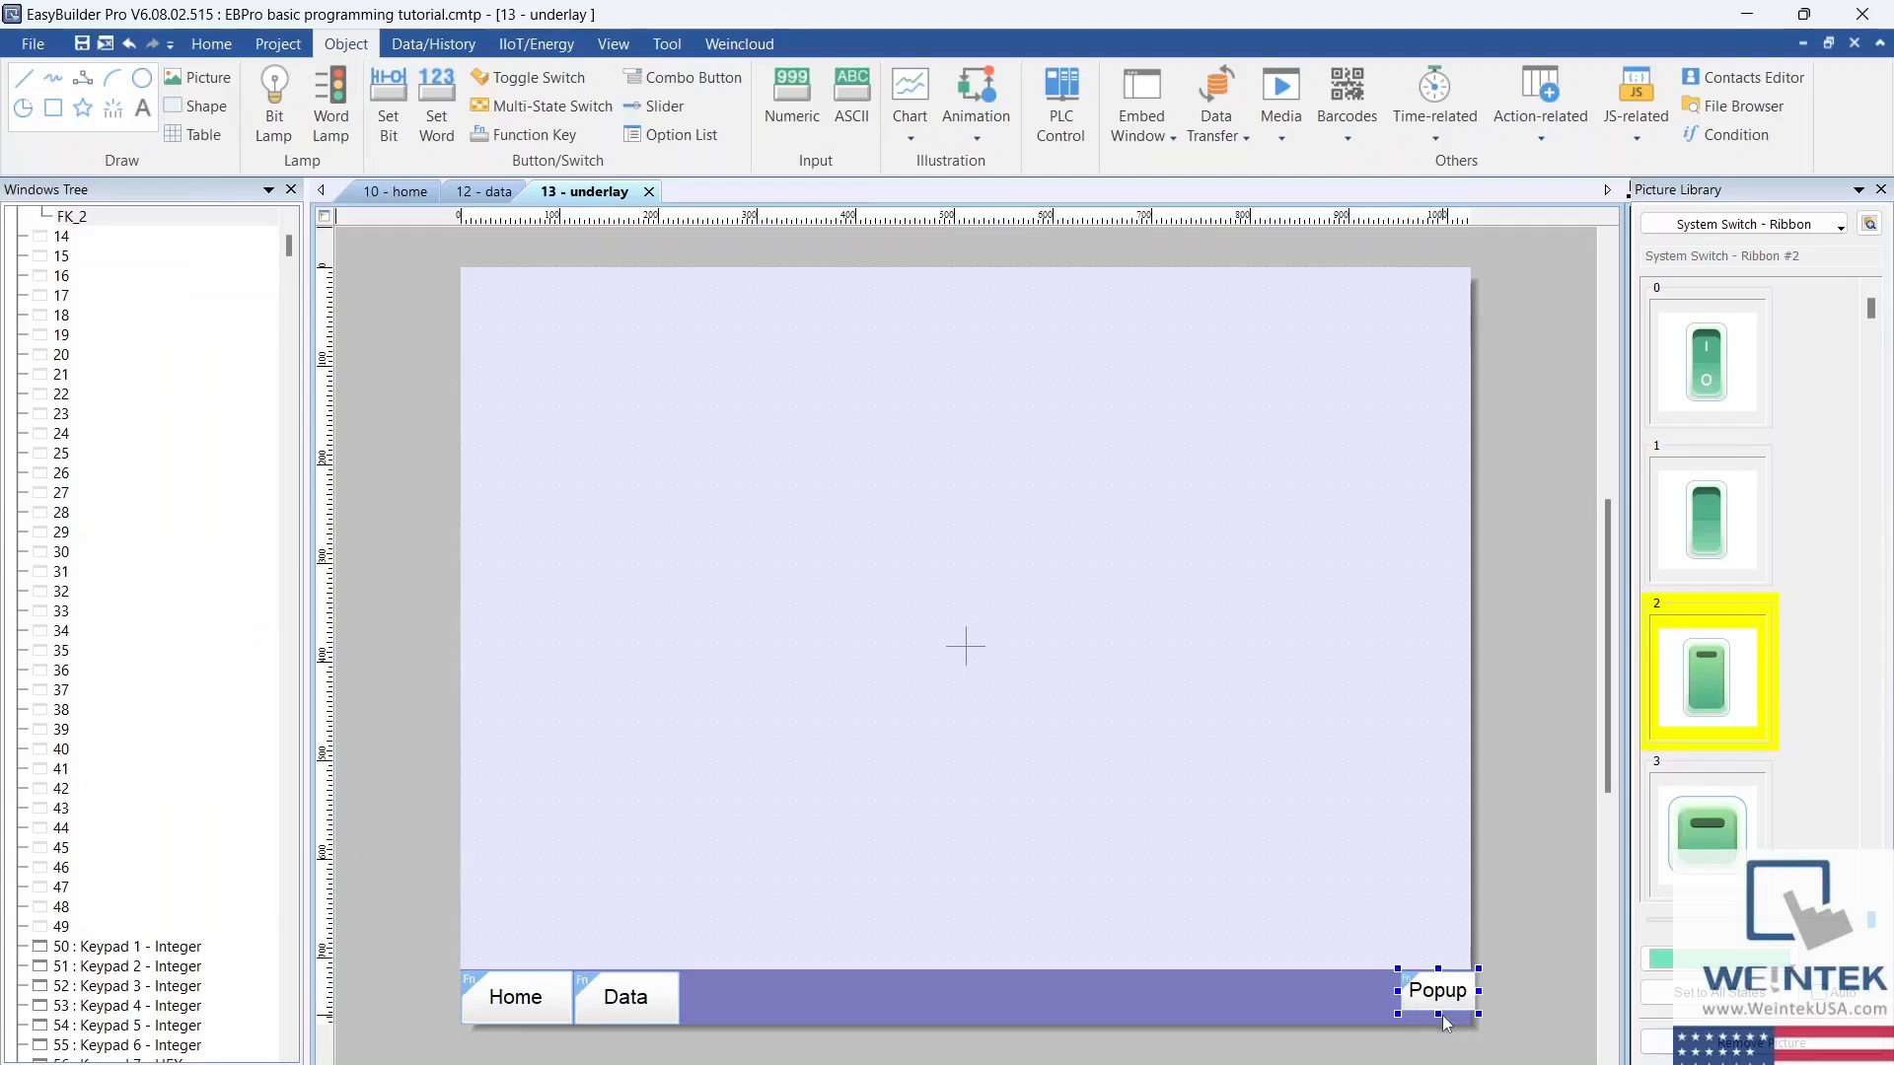
# Step: Run an offline simulation and test opening and closing the popup window with the Popup key
pyautogui.click(278, 43)
pyautogui.click(373, 104)
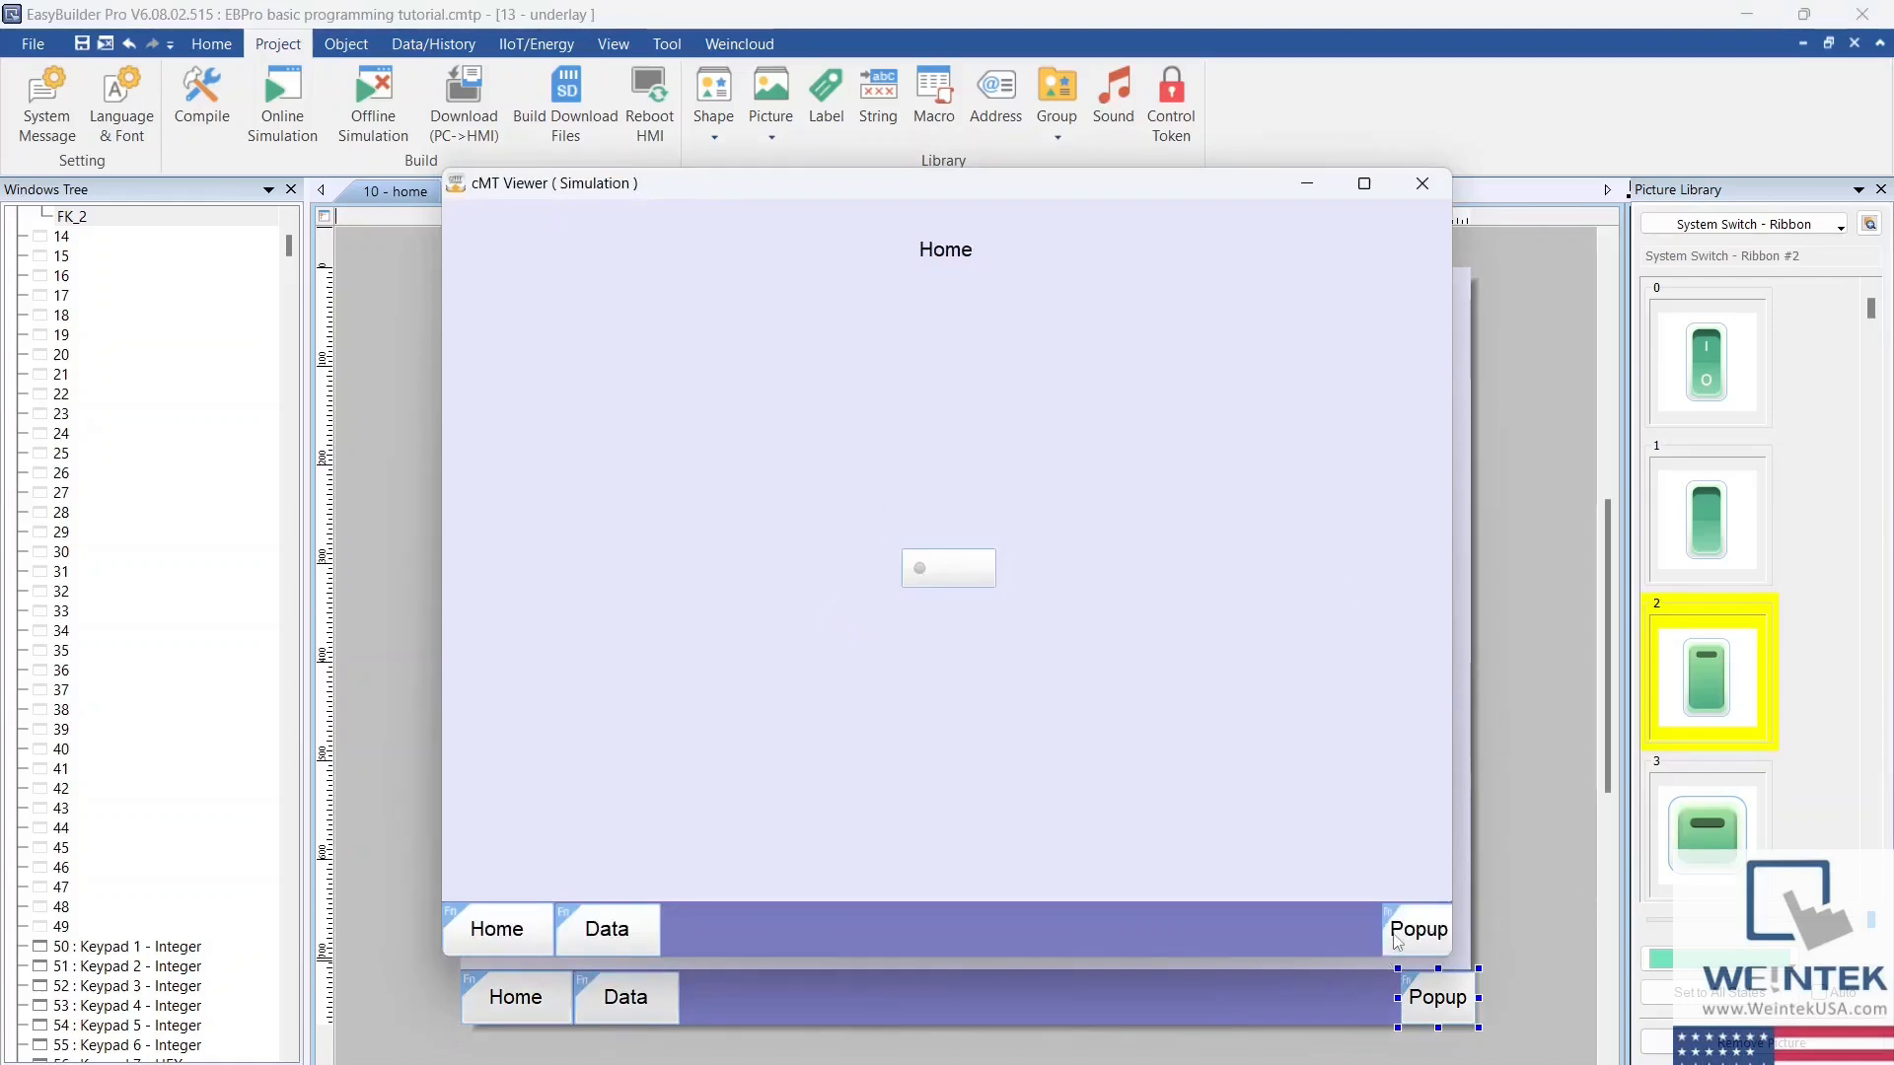
pyautogui.click(1392, 933)
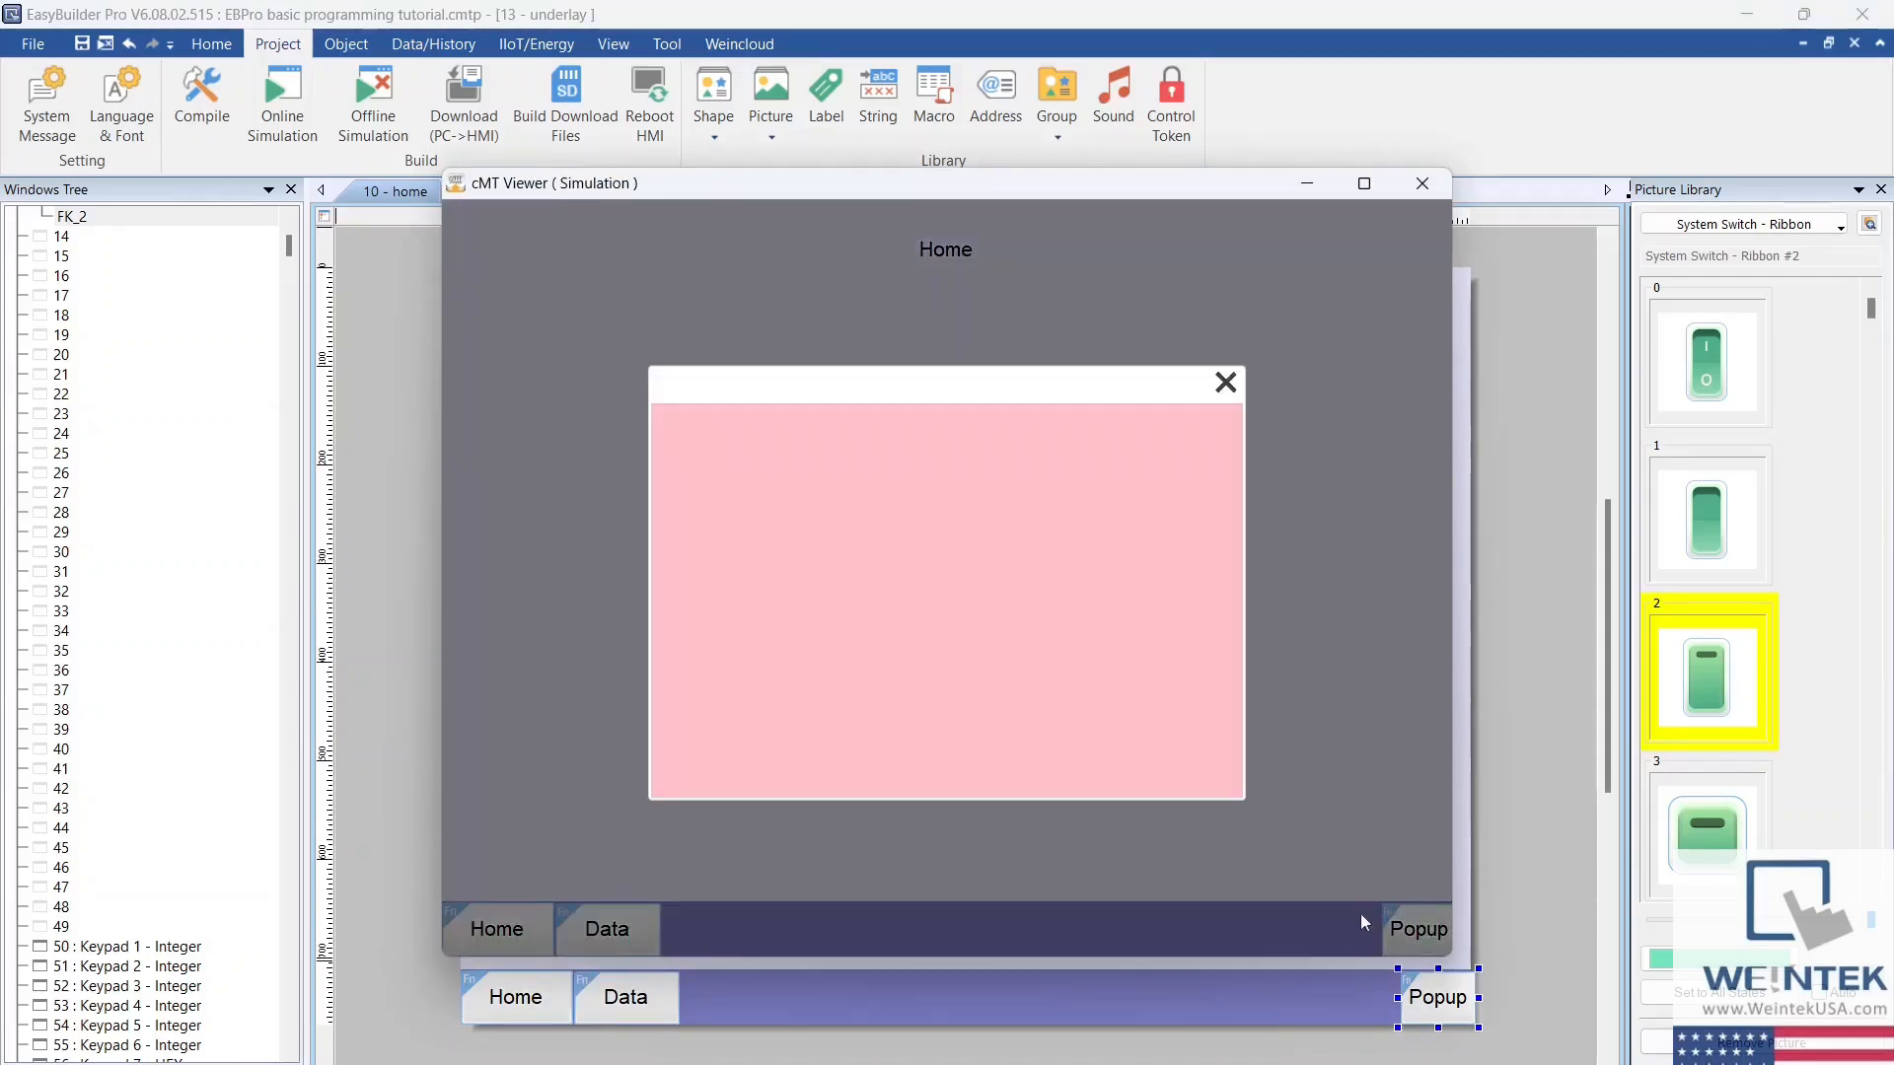
pyautogui.click(1227, 384)
pyautogui.click(1418, 929)
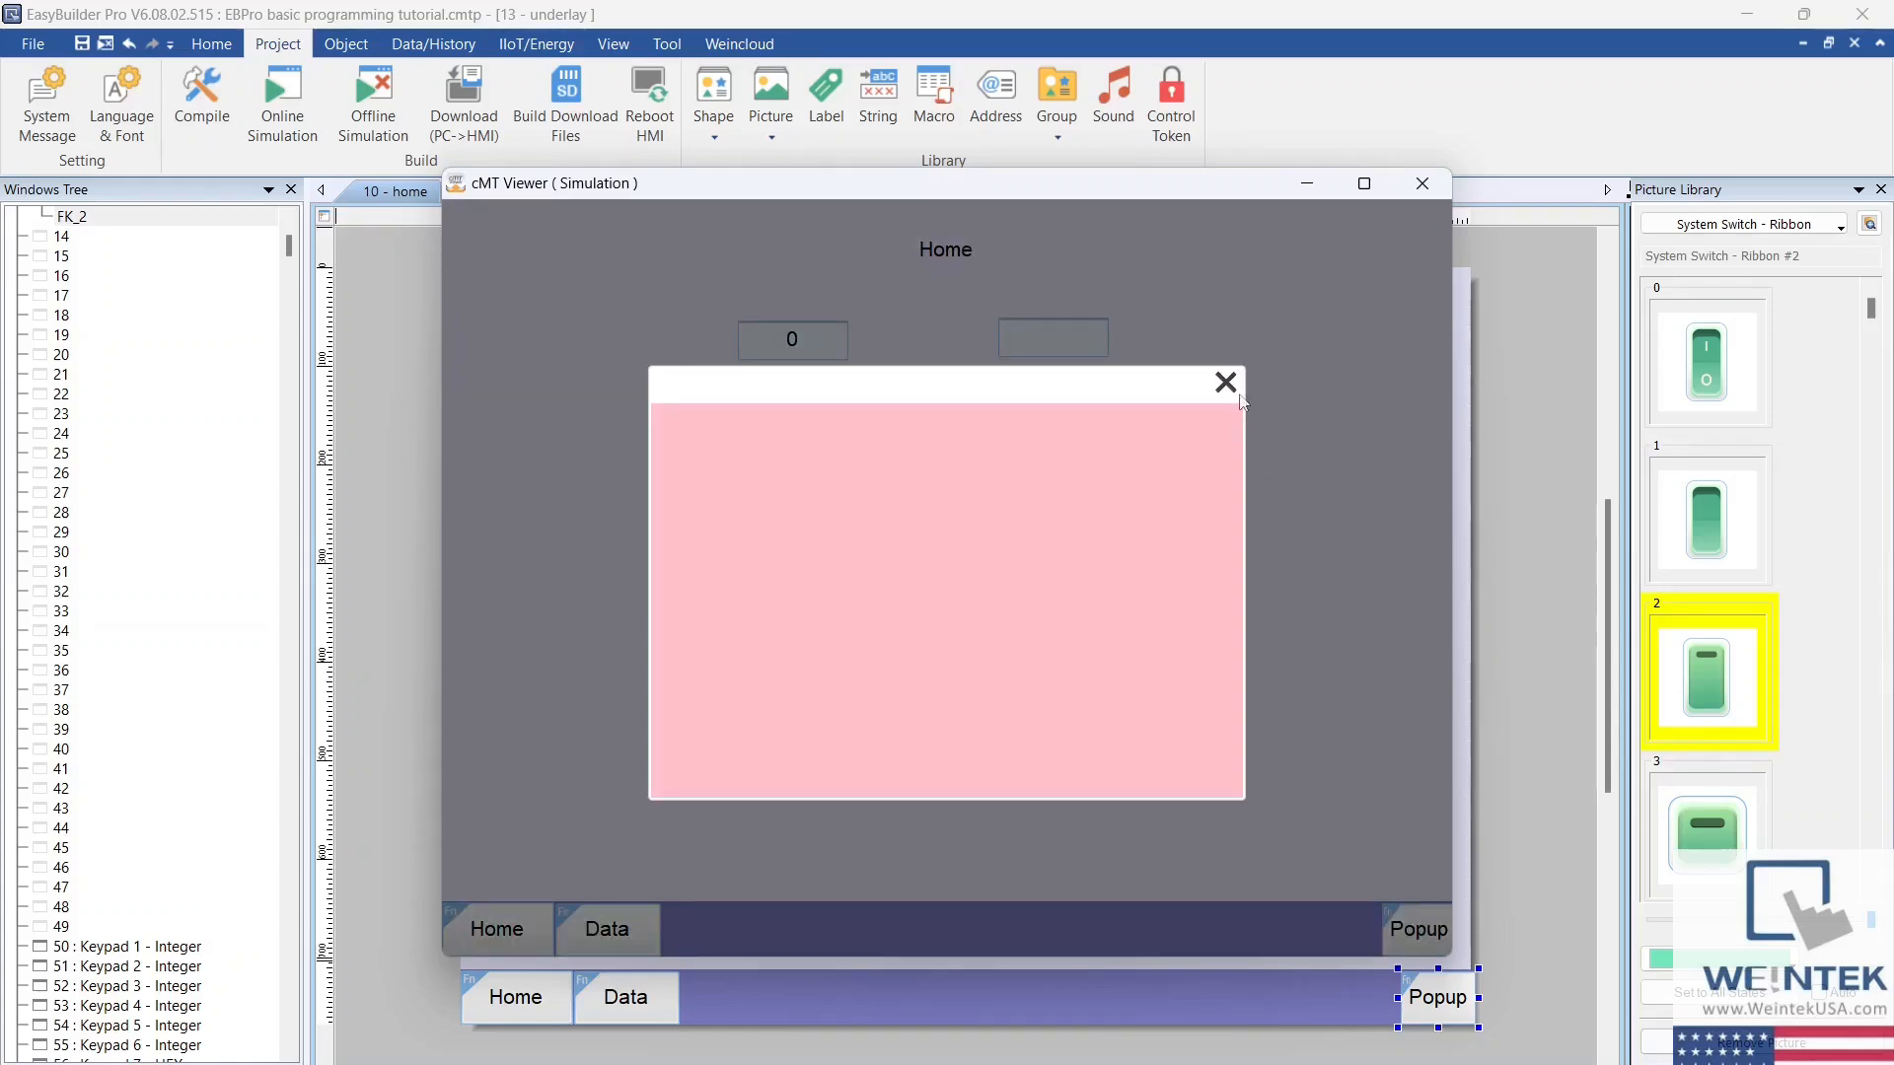
pyautogui.click(1227, 384)
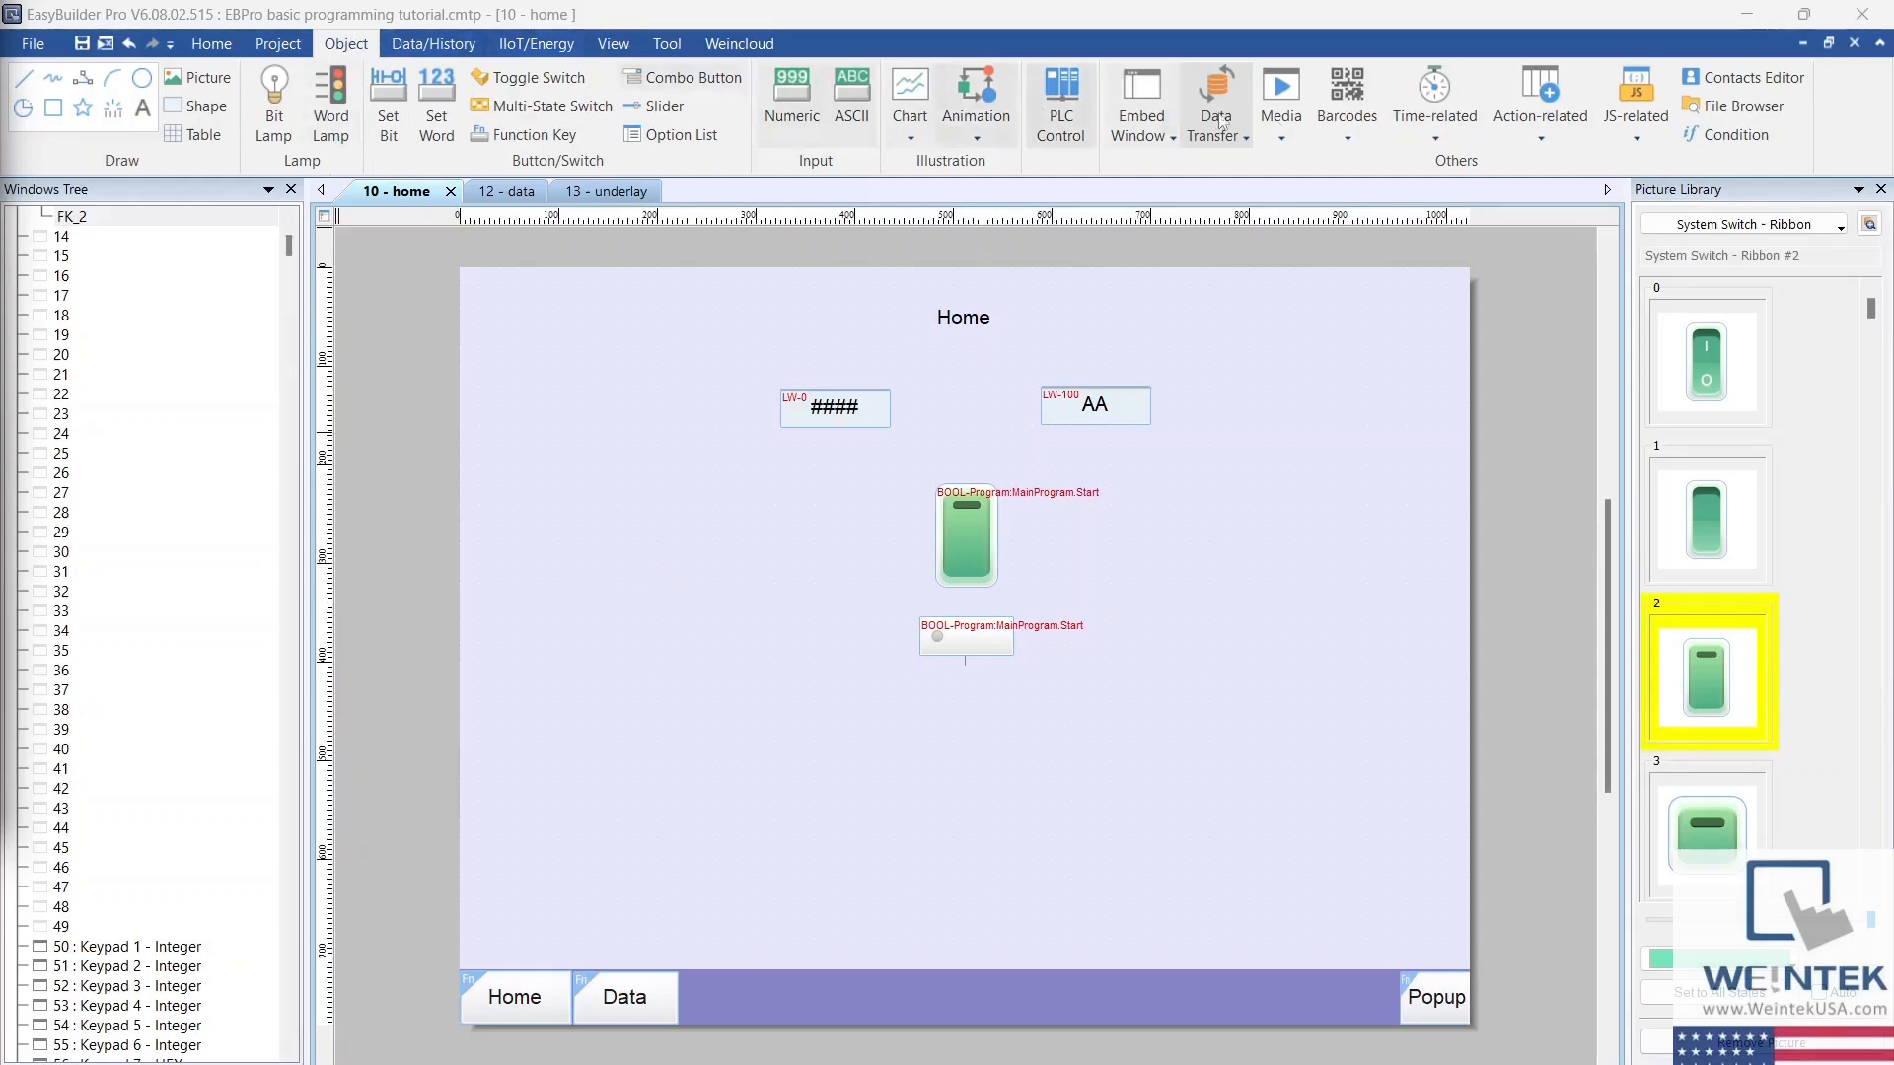
# Step: Examine the available actions and trigger types of a per-page action trigger on the home window, and close it without creating one
pyautogui.click(1499, 134)
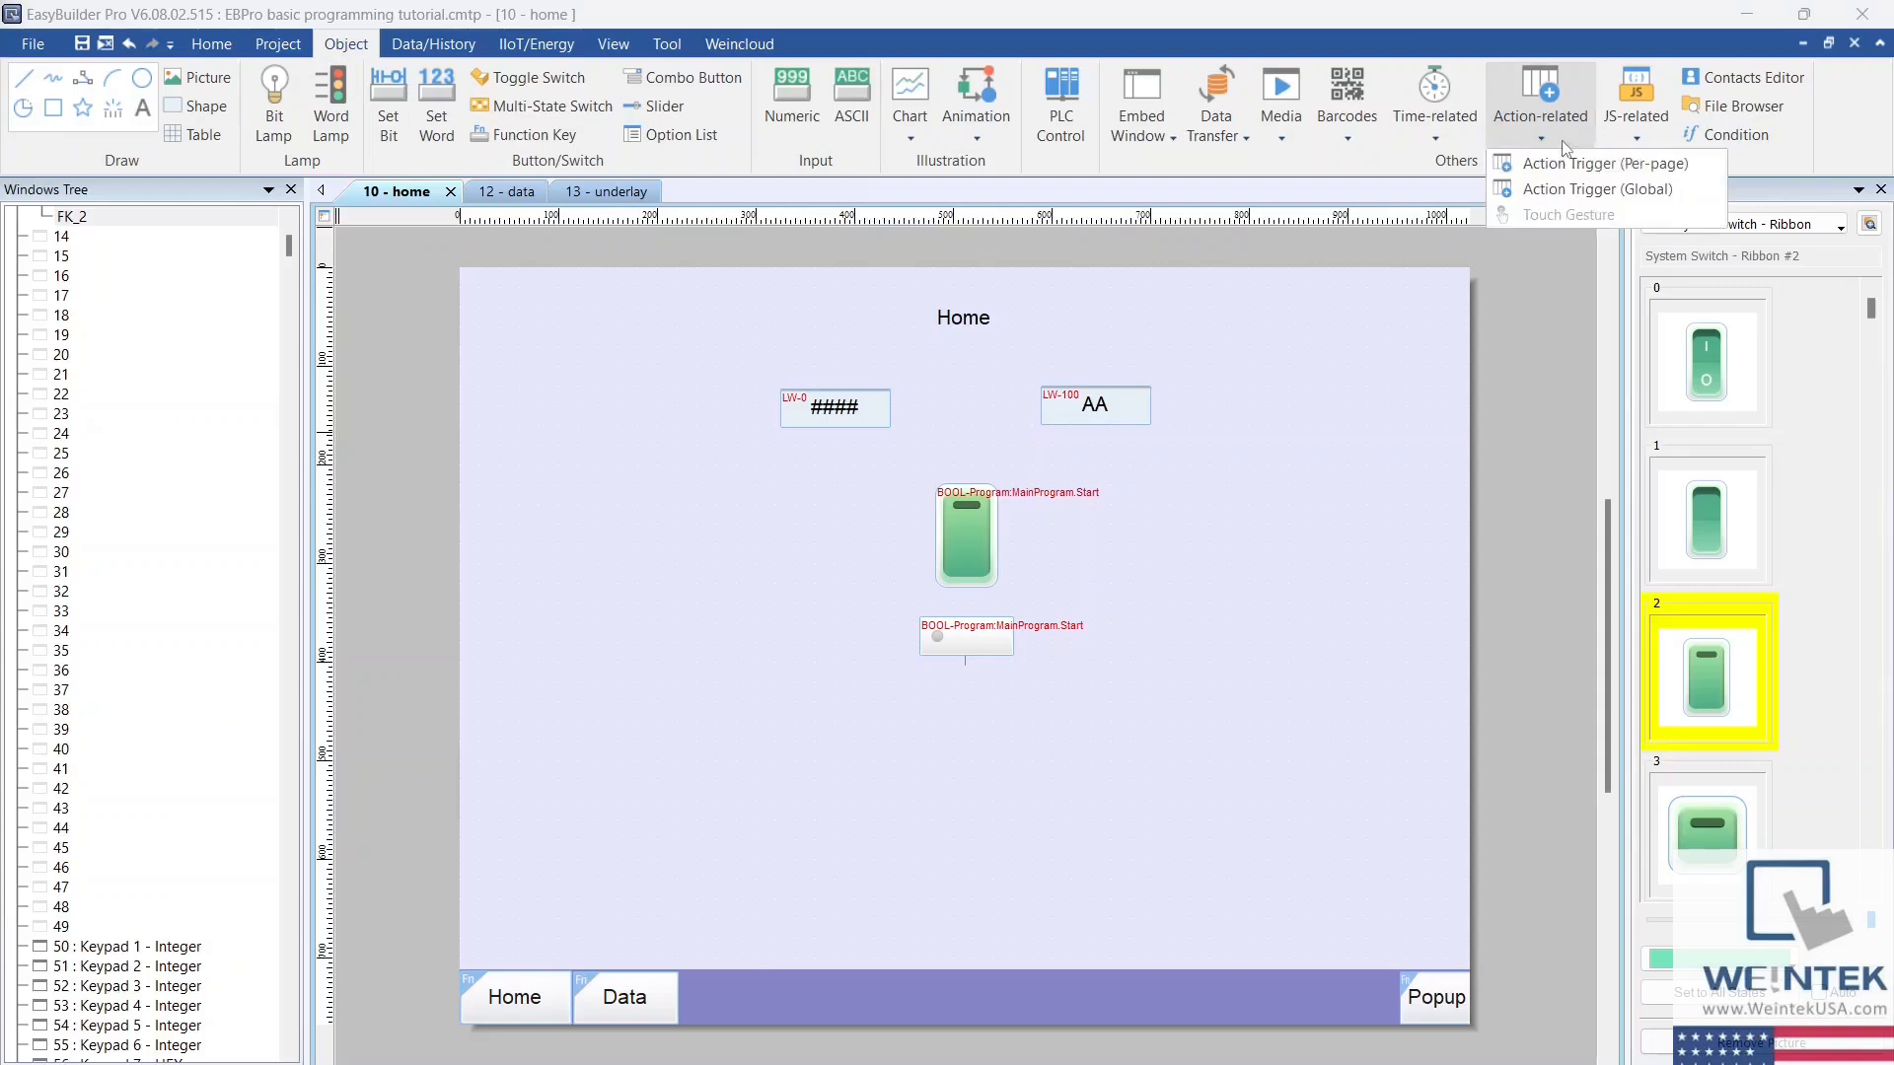
pyautogui.click(1697, 166)
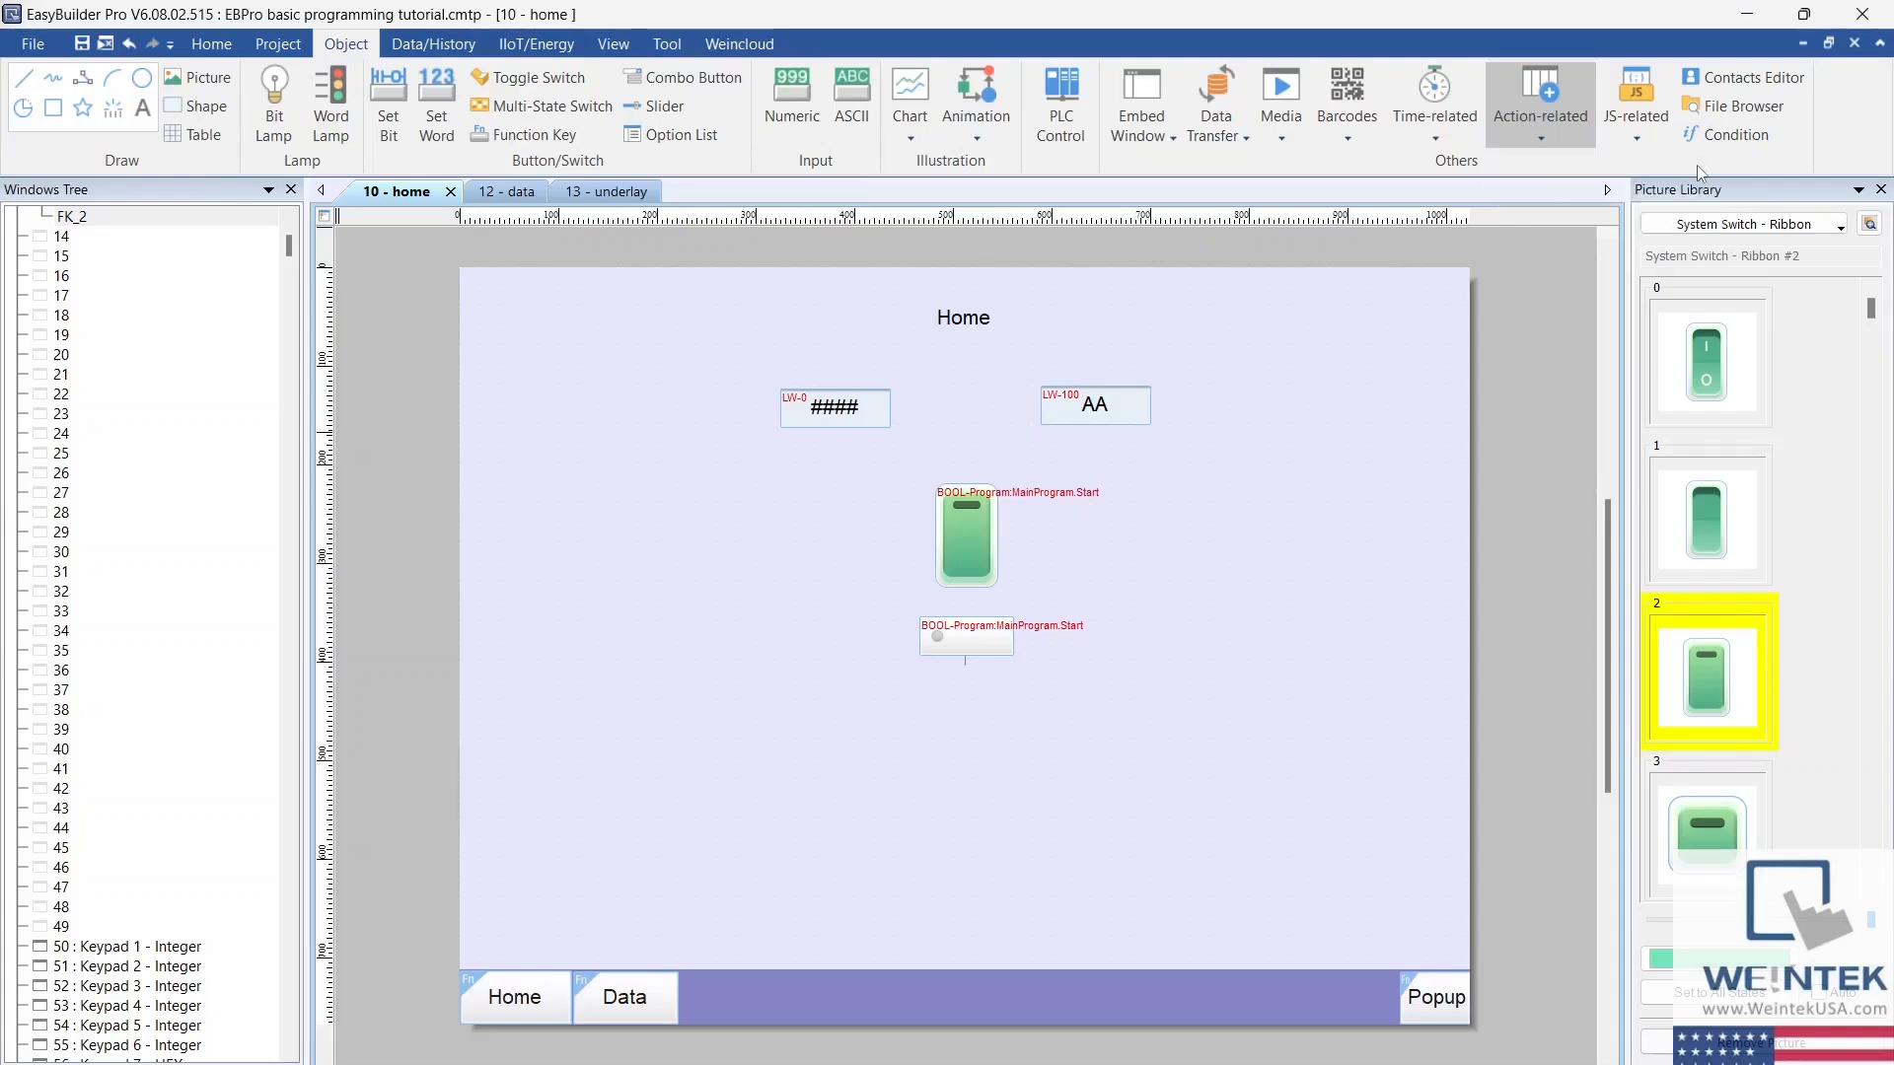
pyautogui.click(691, 520)
pyautogui.click(774, 388)
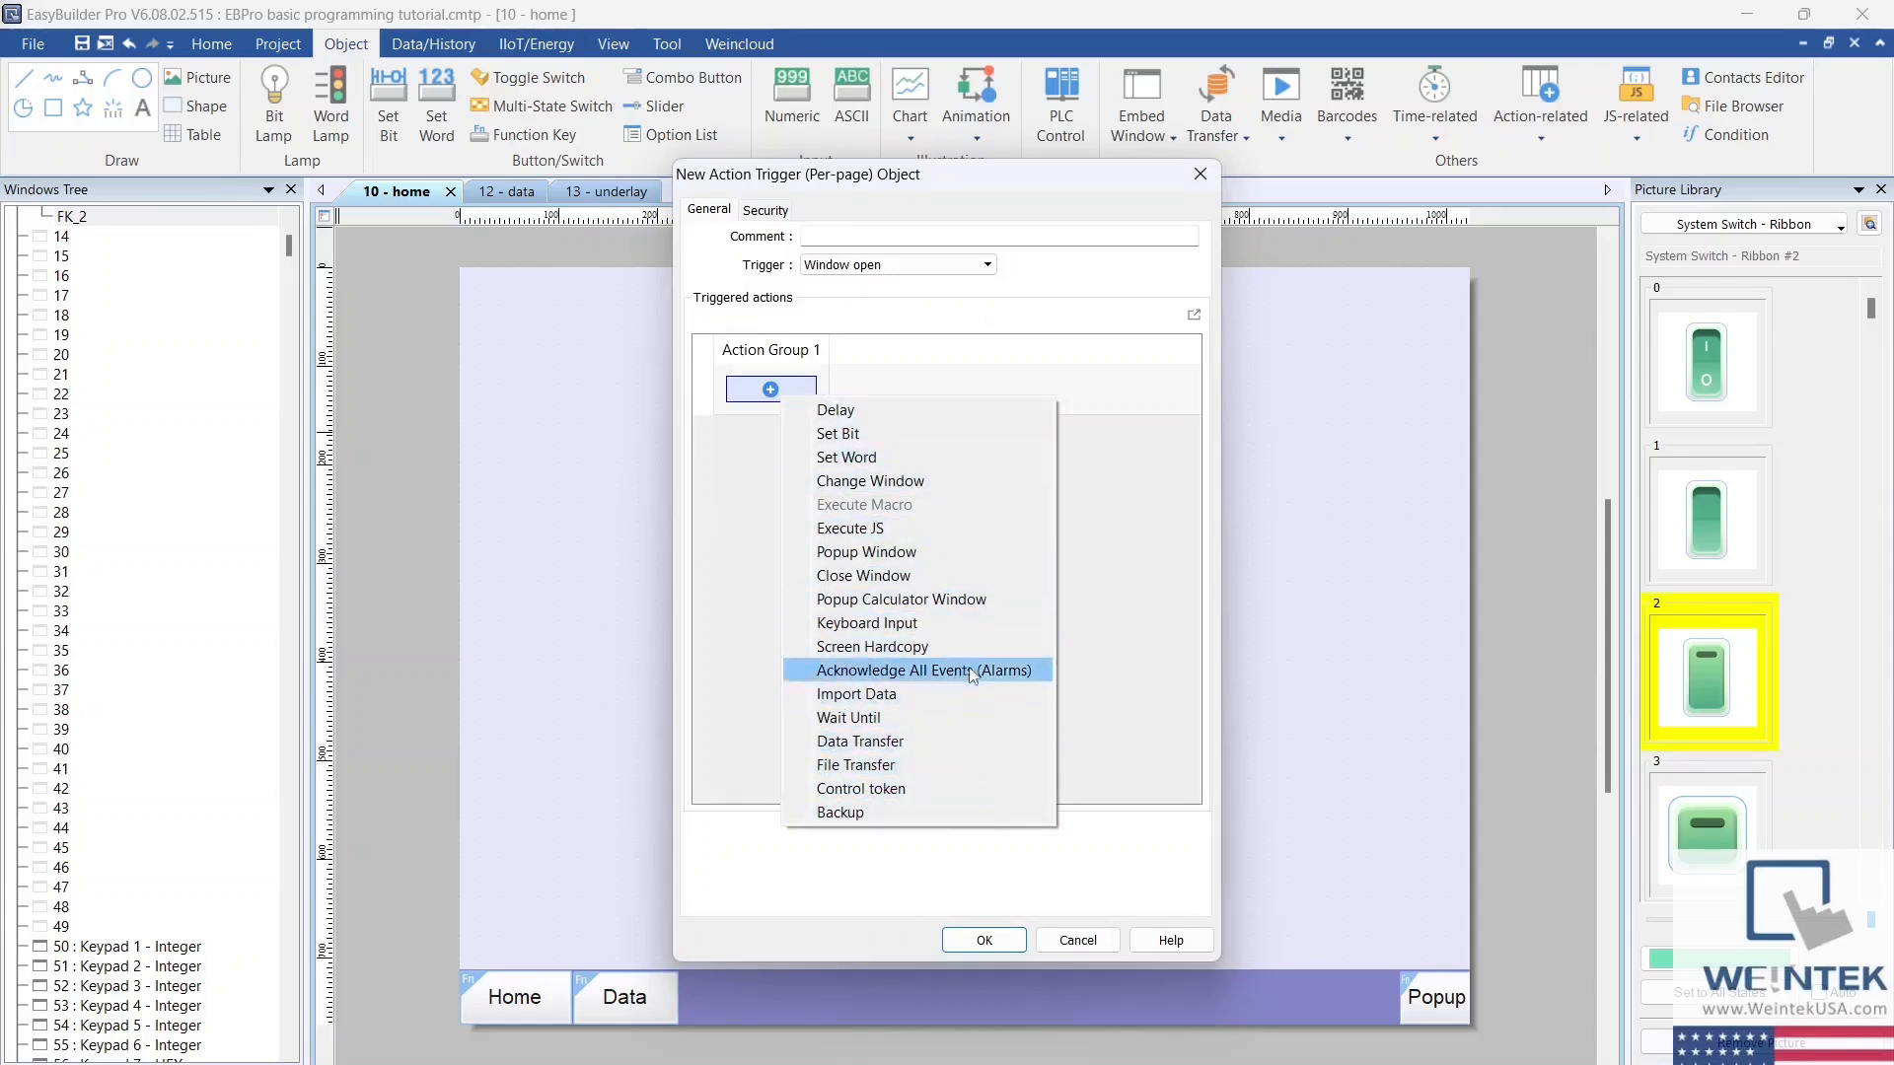
pyautogui.click(972, 298)
pyautogui.click(988, 265)
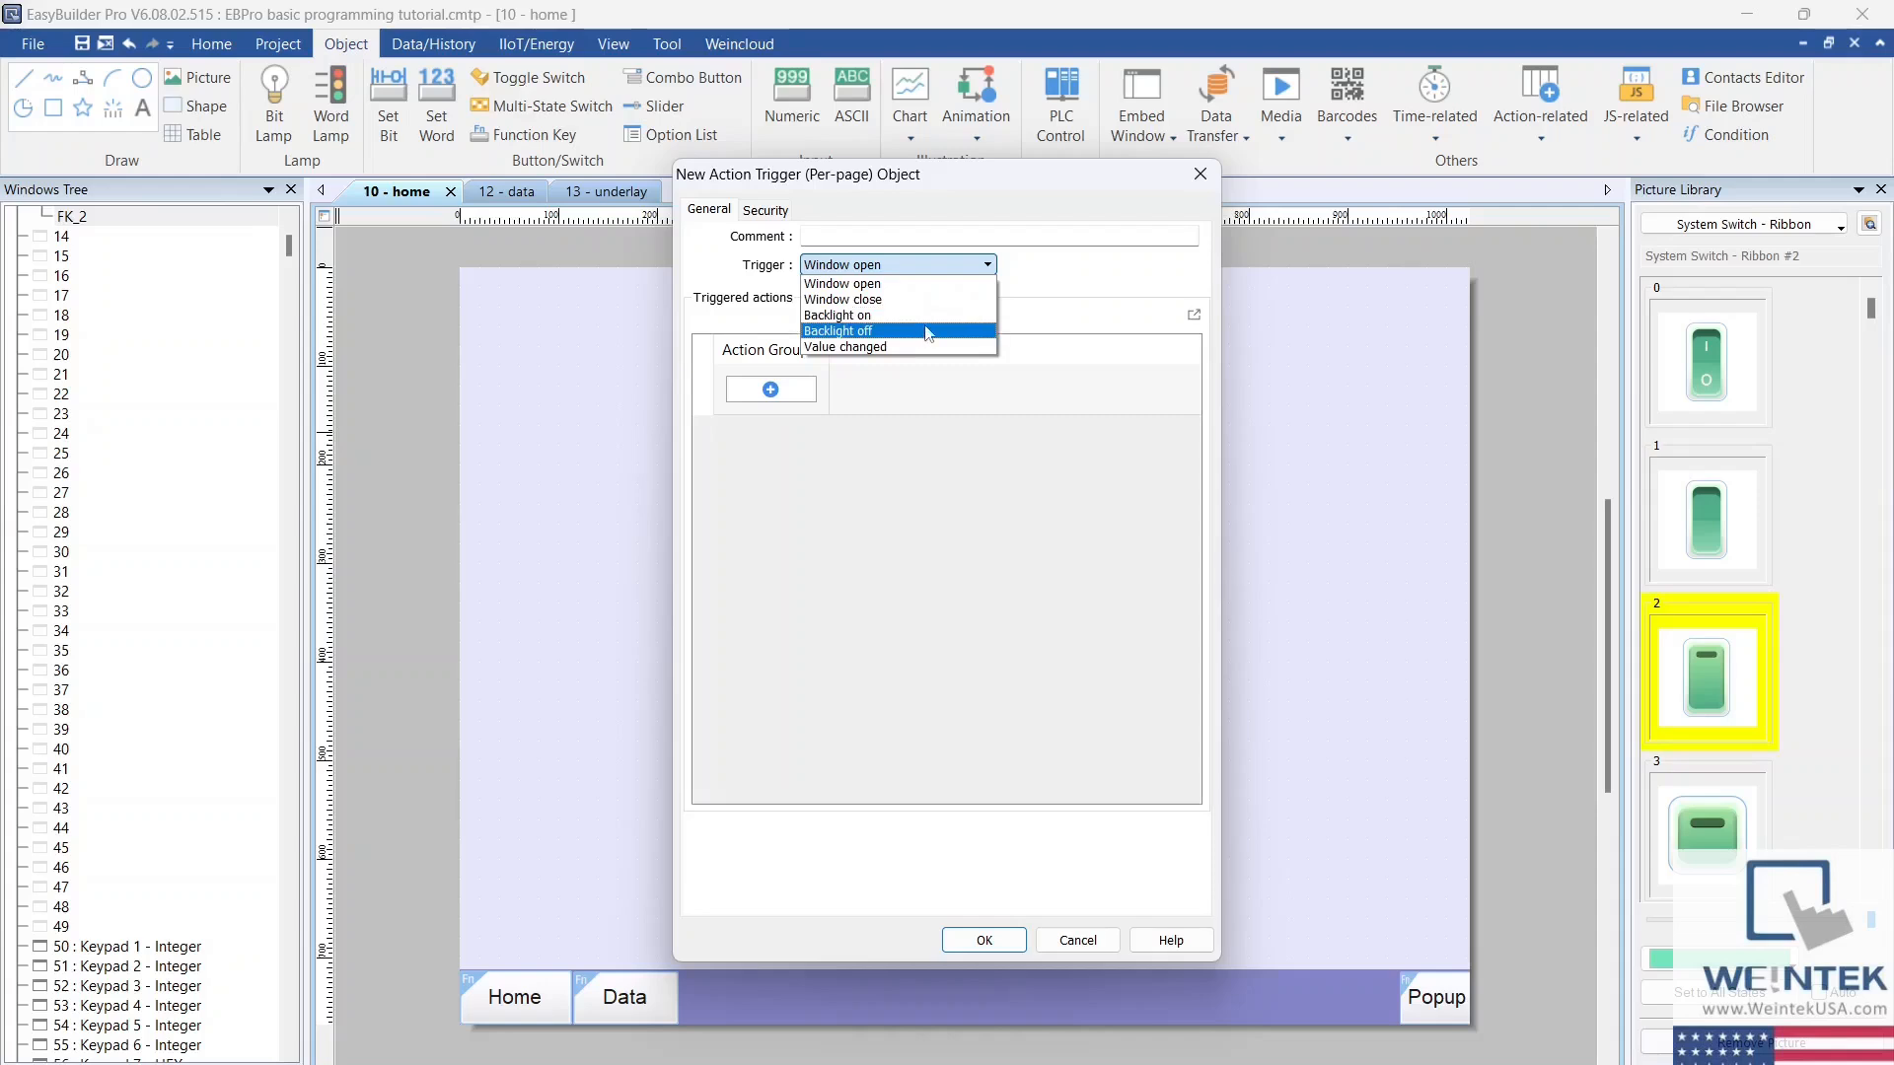
pyautogui.click(1122, 203)
pyautogui.click(1200, 174)
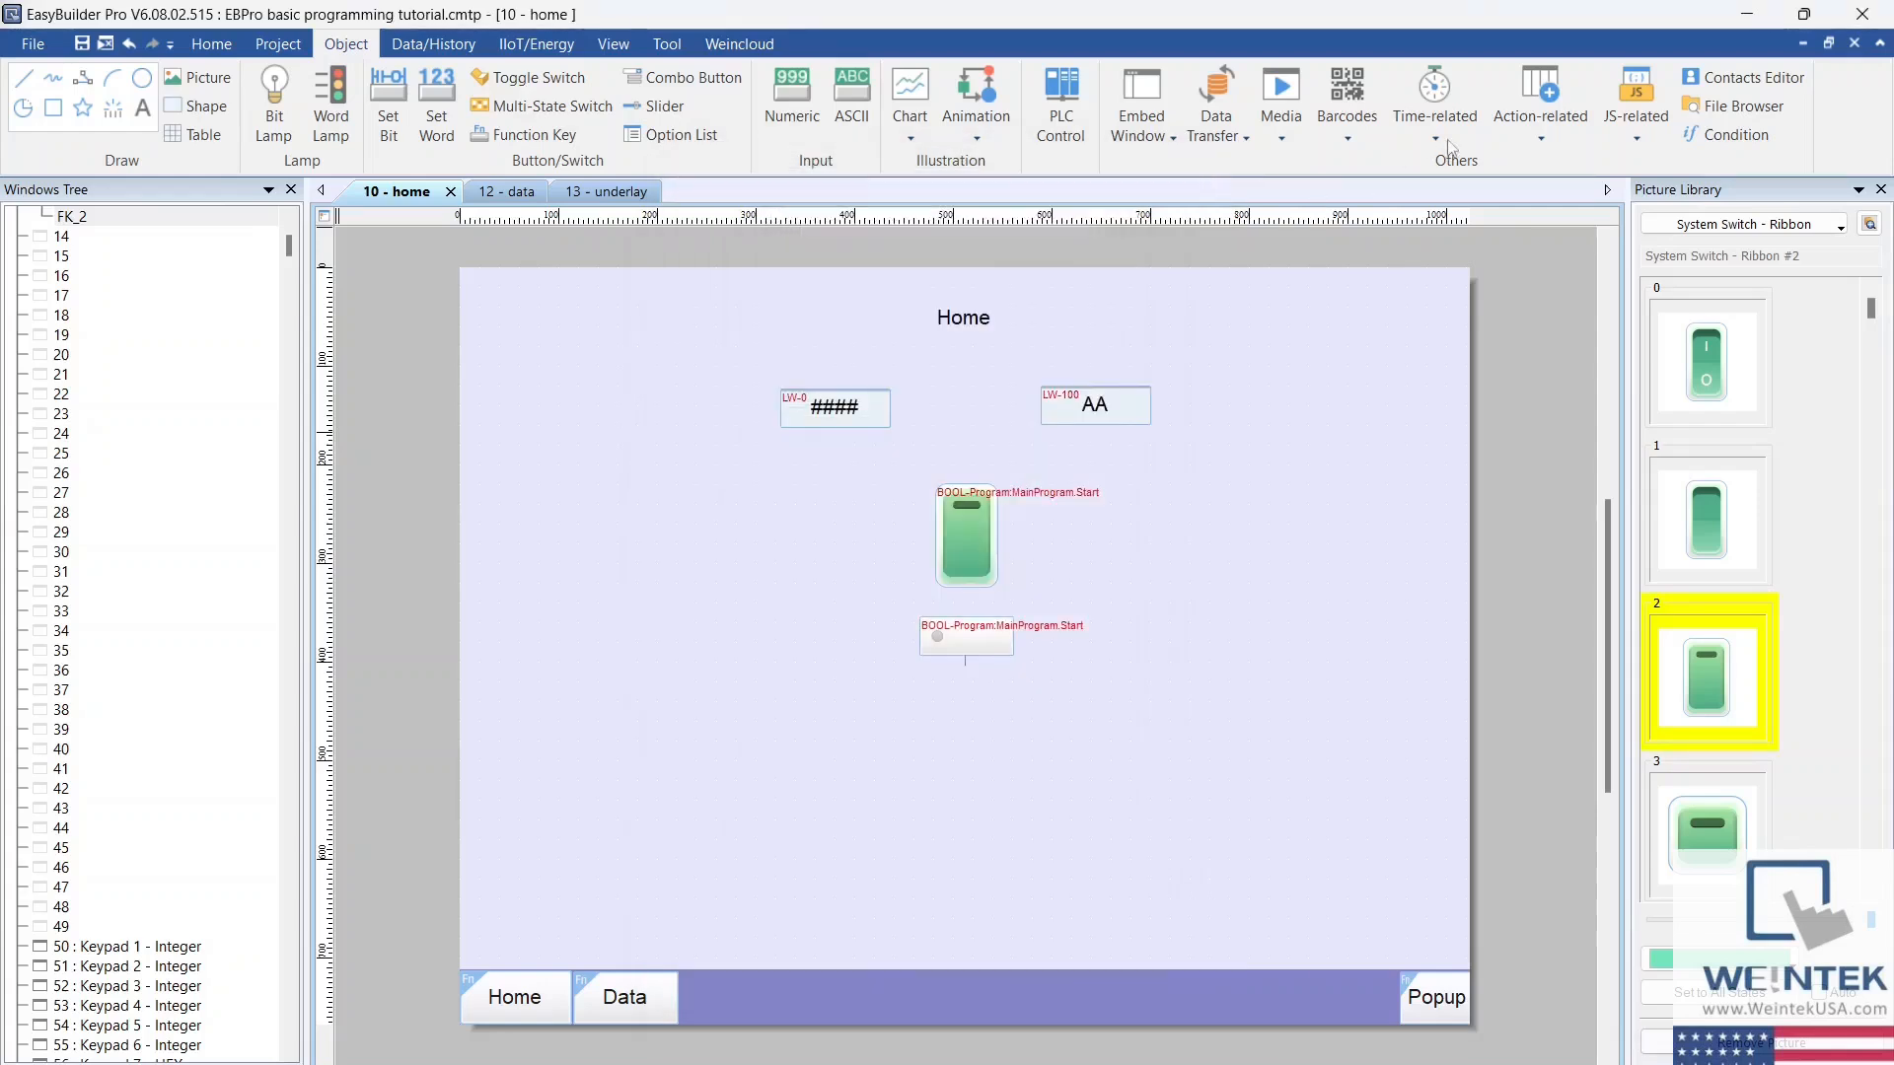
# Step: Examine the available actions and modes of a new global action trigger
pyautogui.click(1553, 130)
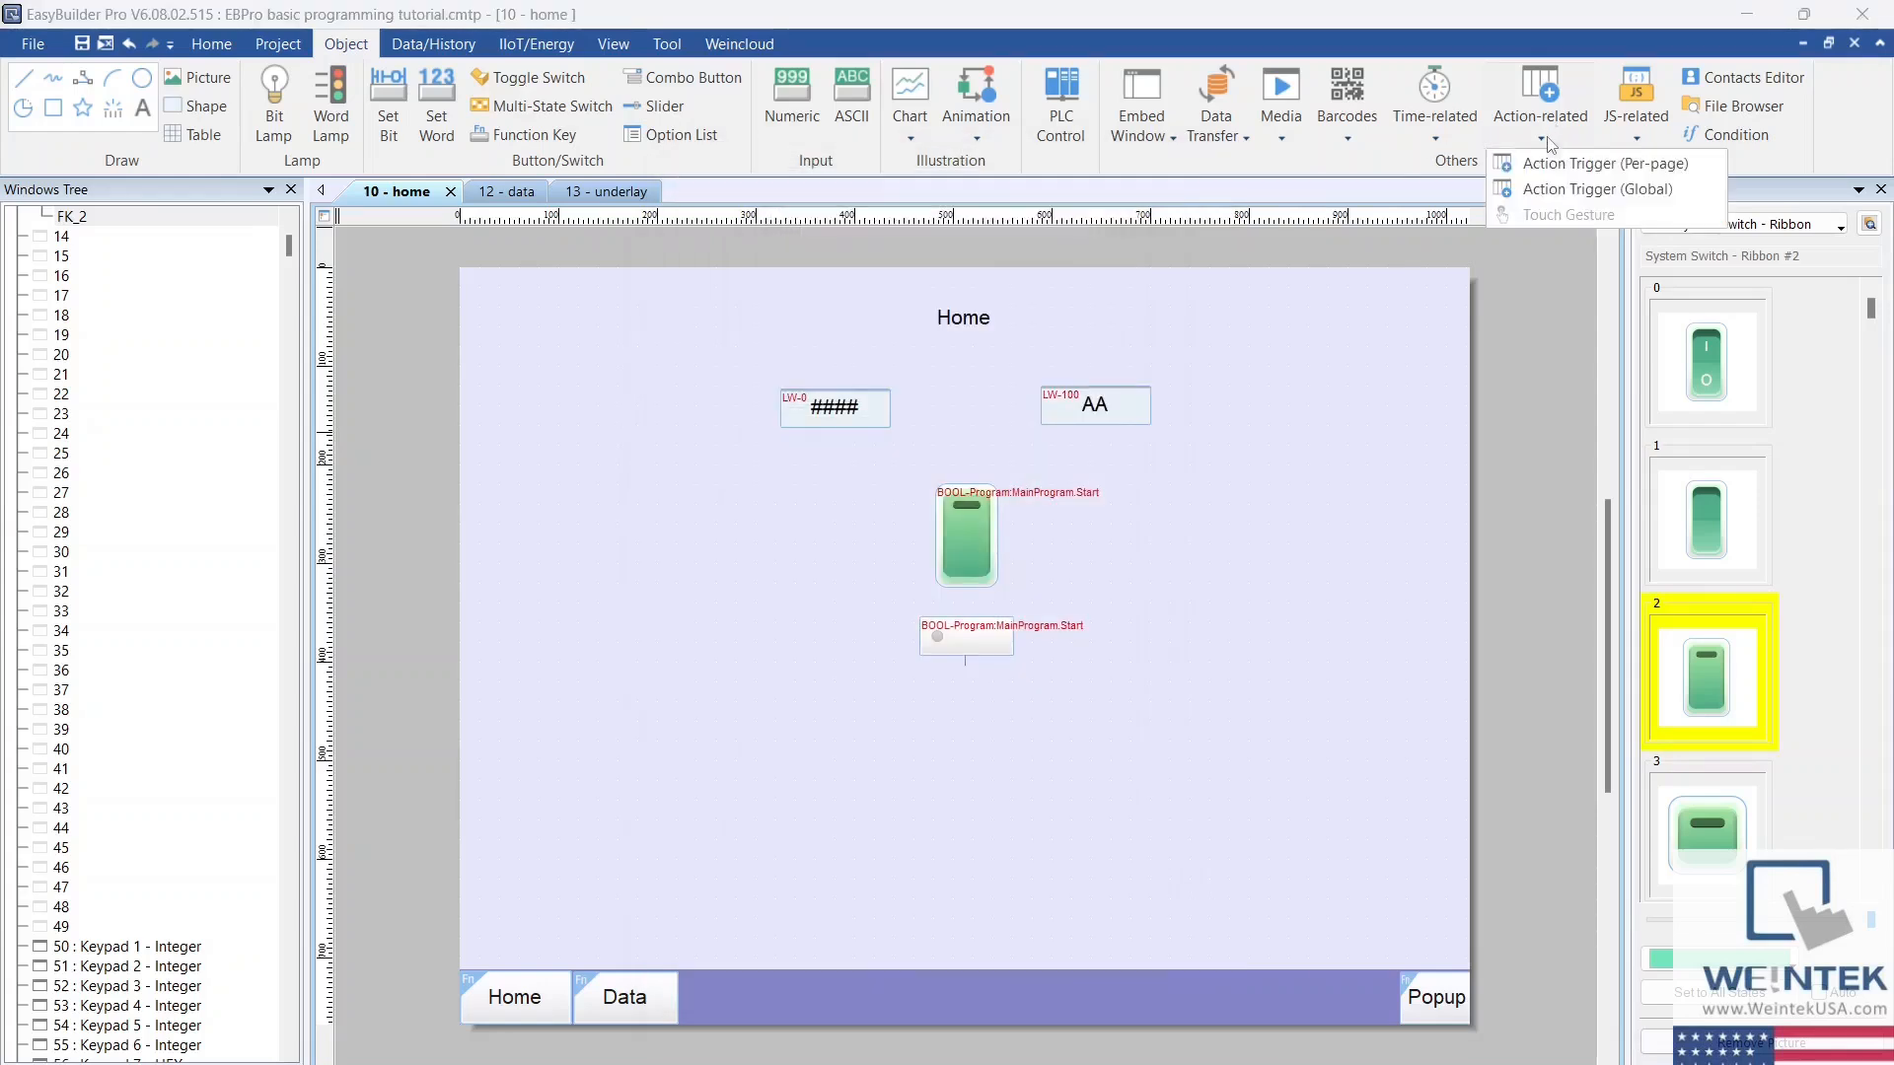
pyautogui.click(1698, 193)
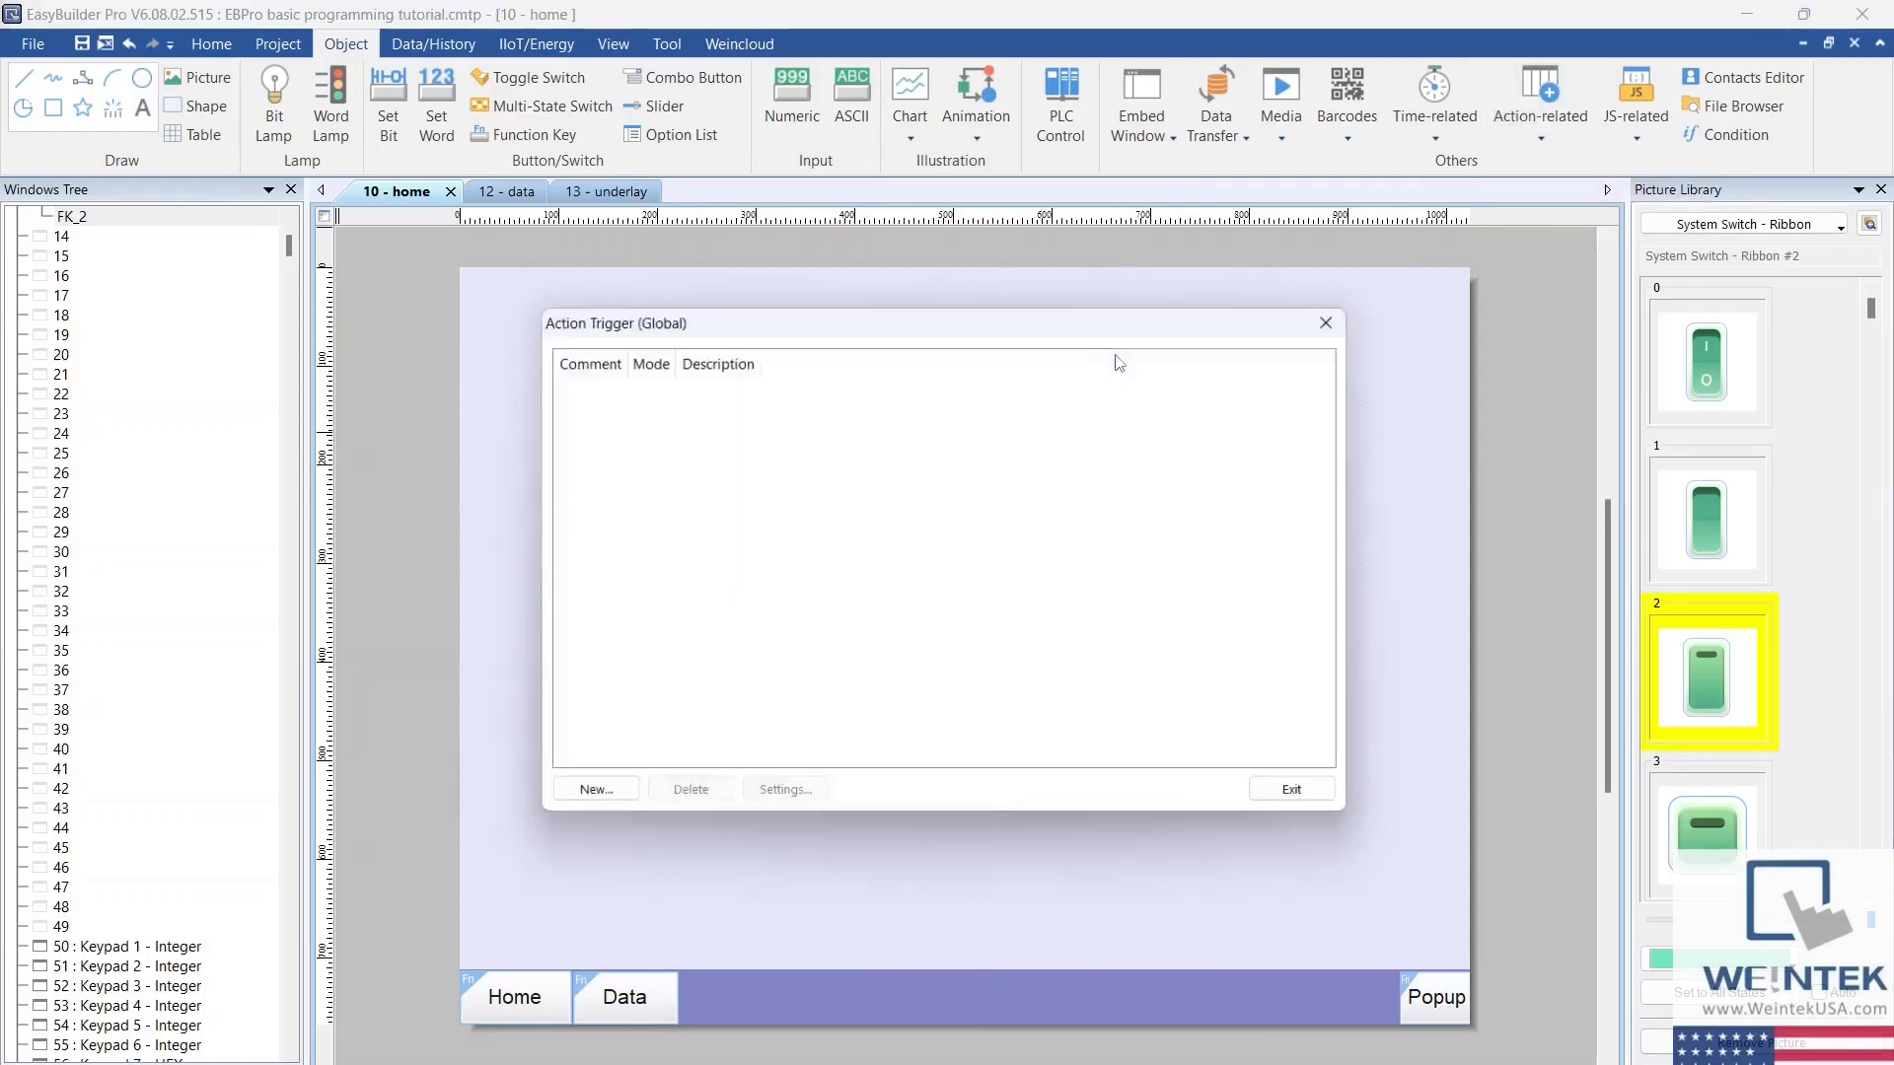
pyautogui.click(592, 799)
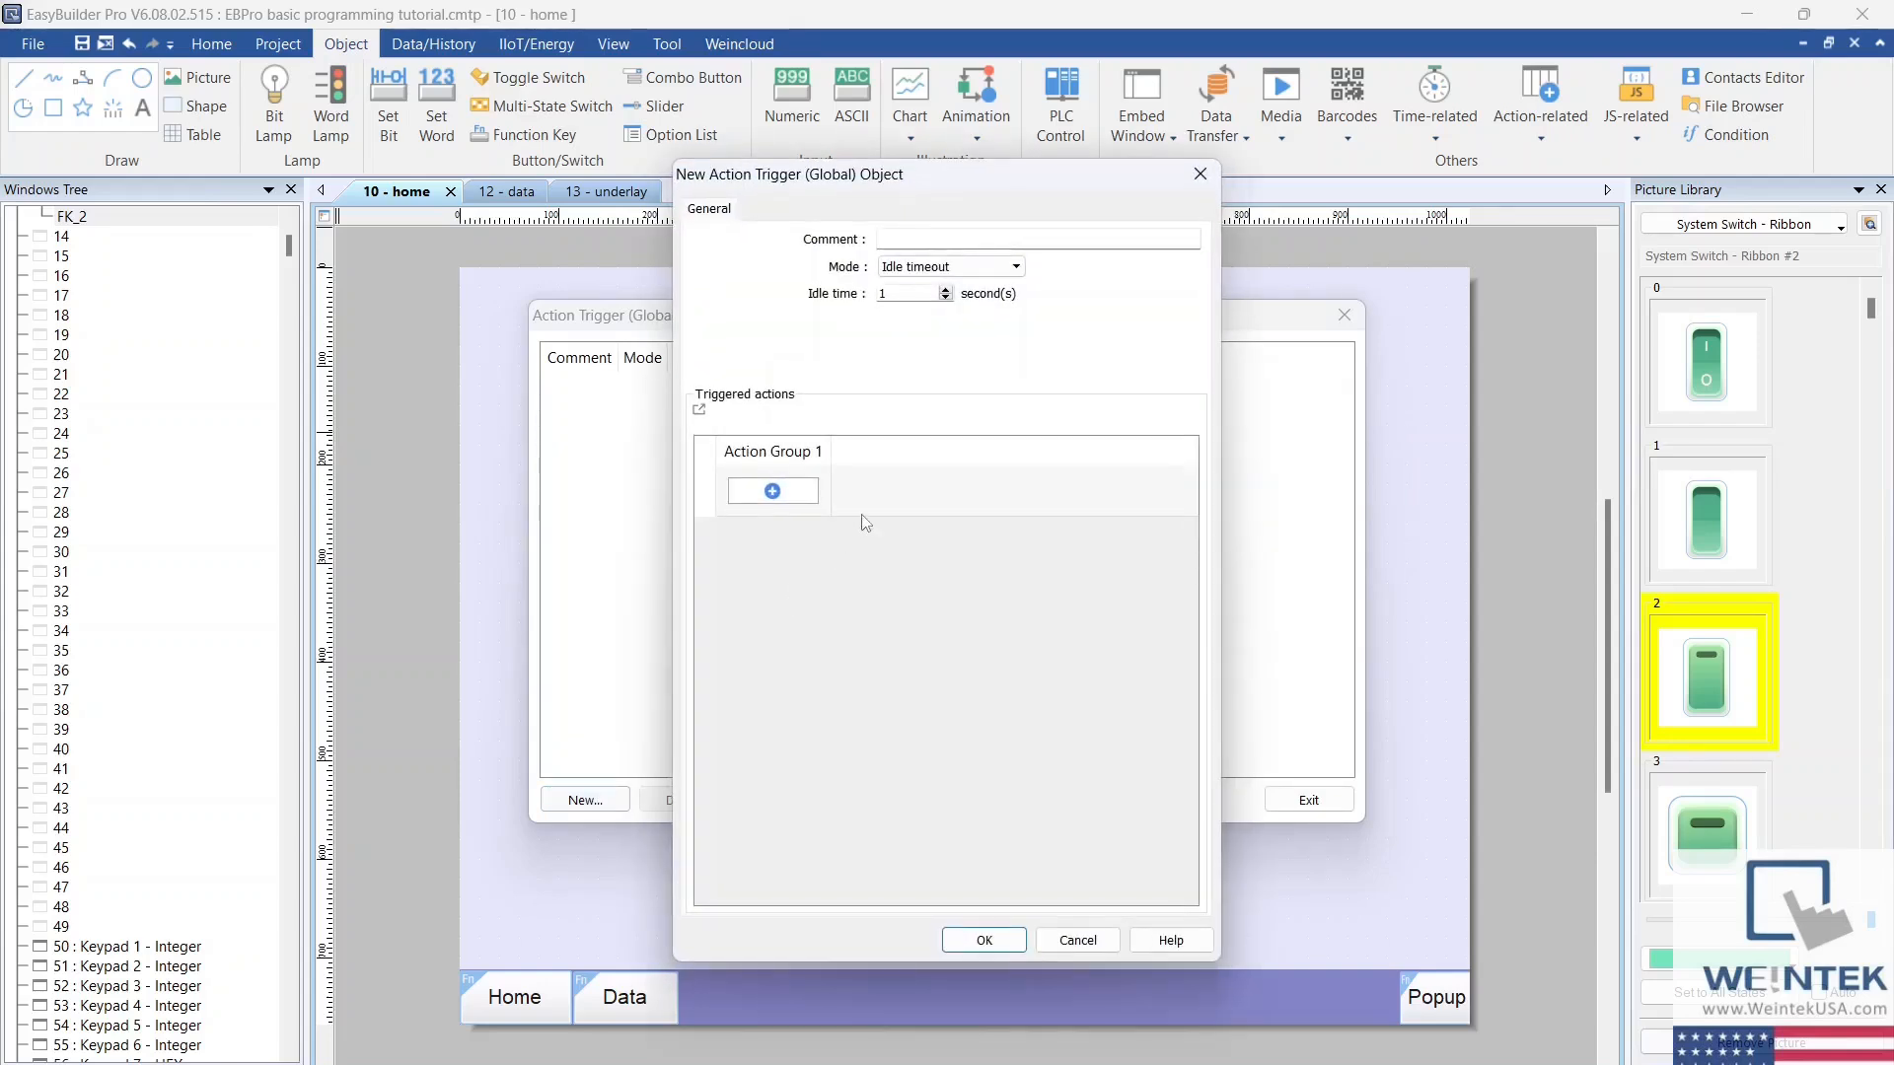
pyautogui.click(797, 502)
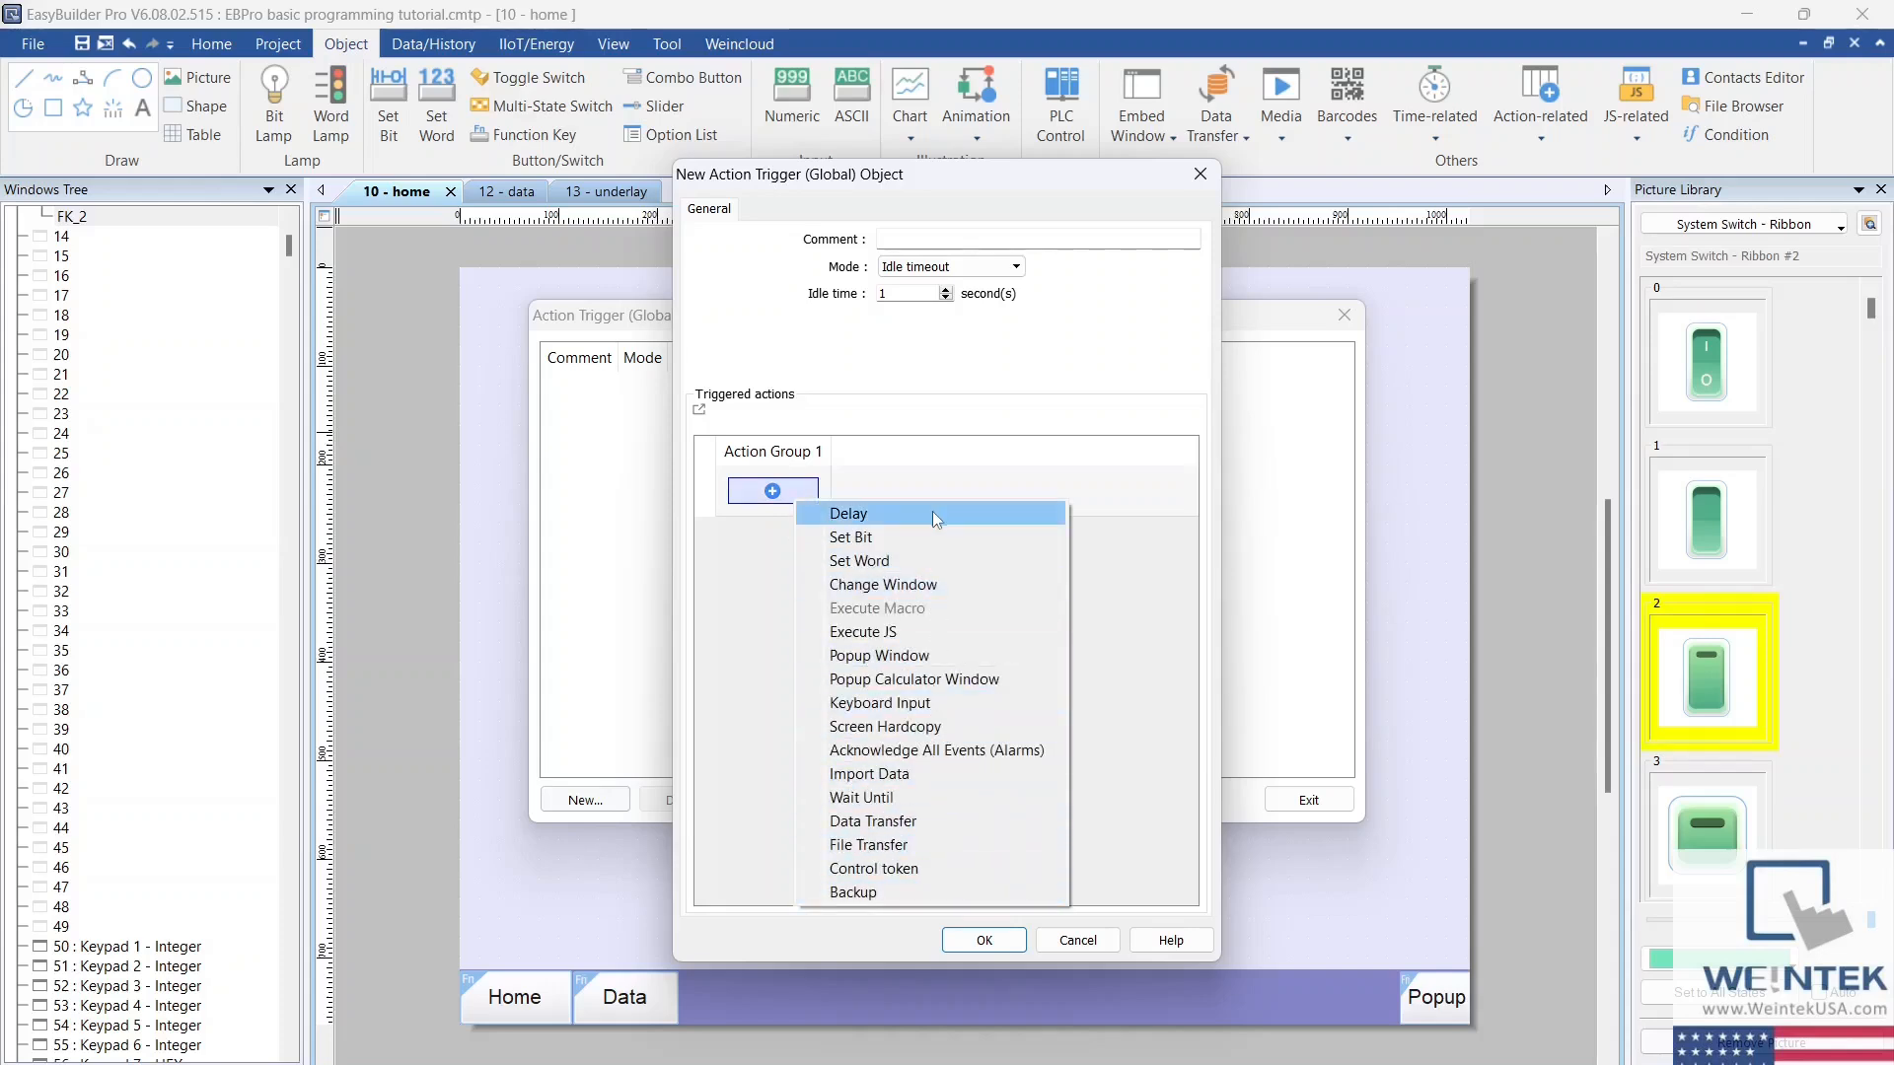
pyautogui.click(974, 461)
pyautogui.click(1020, 273)
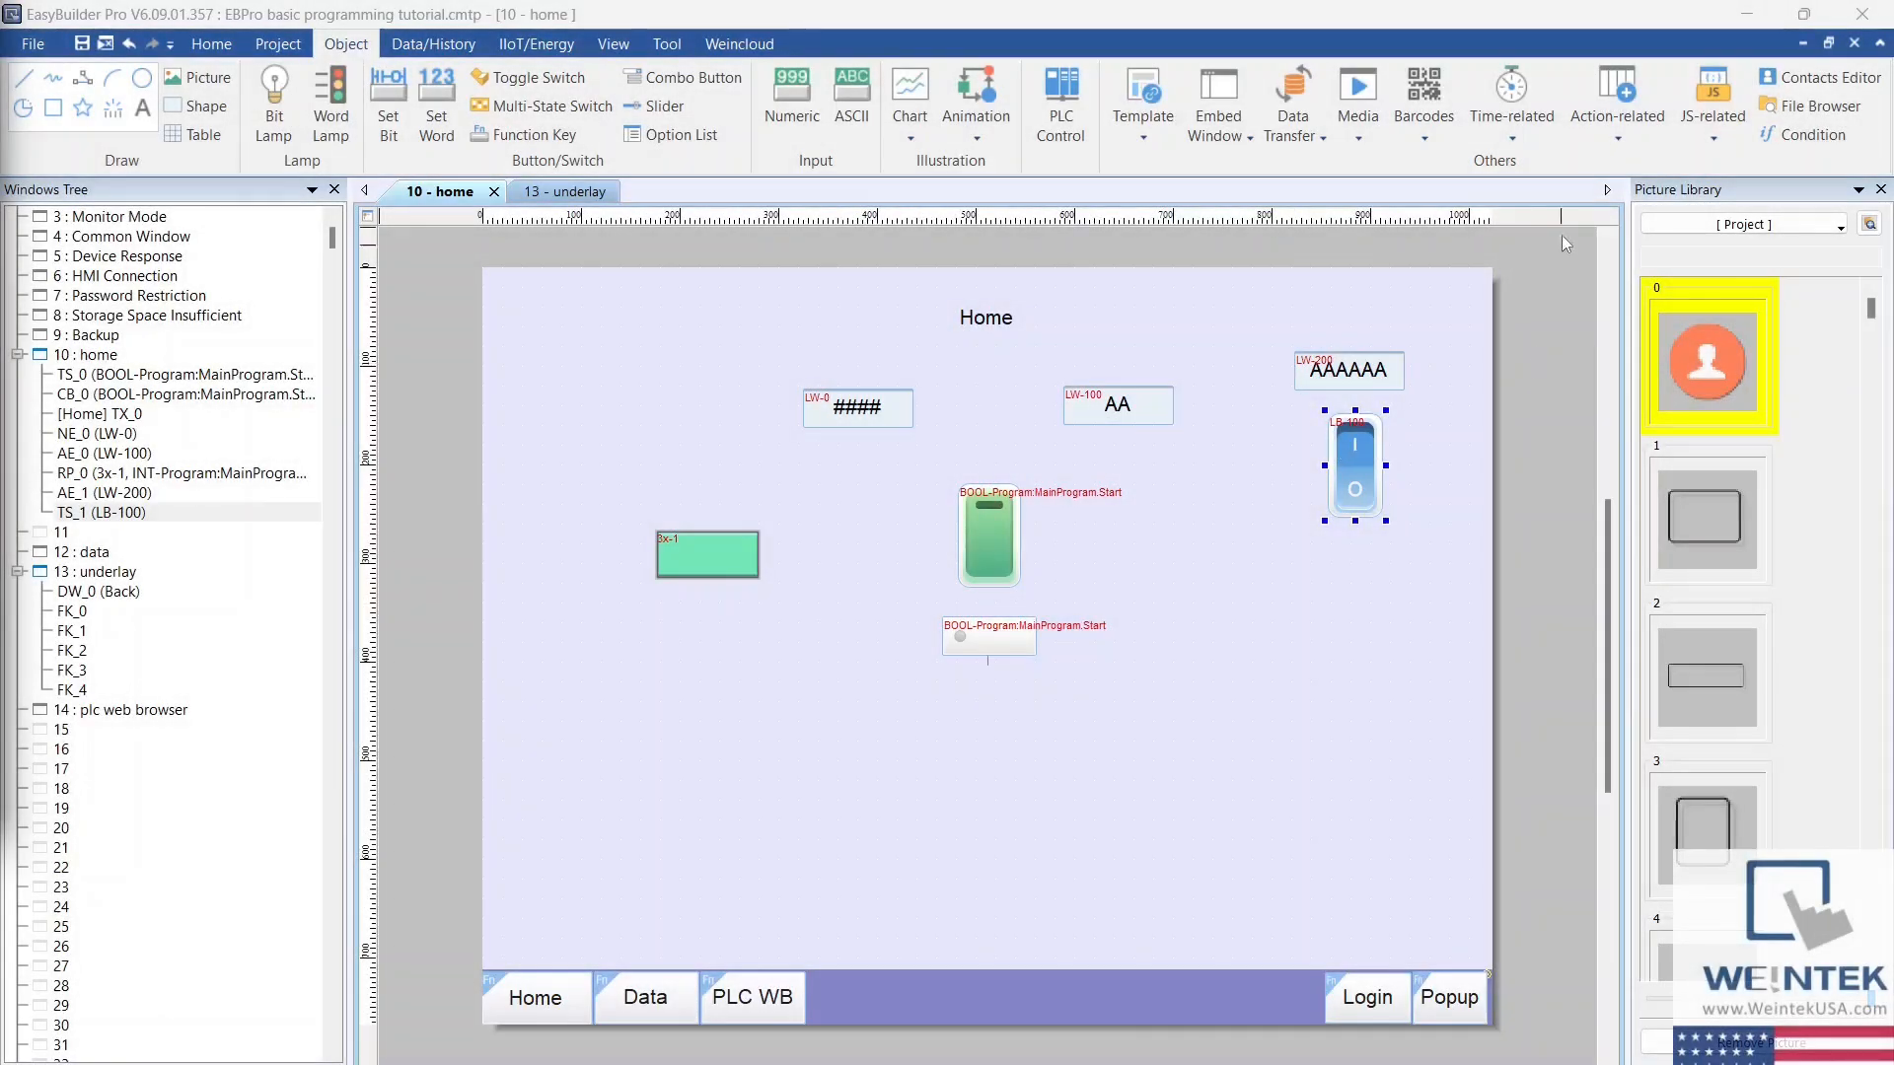
# Step: Start a new global action trigger in Value changed mode for bit LB-100 on the Local HMI, with the trigger condition ON
pyautogui.click(1621, 144)
pyautogui.click(1649, 191)
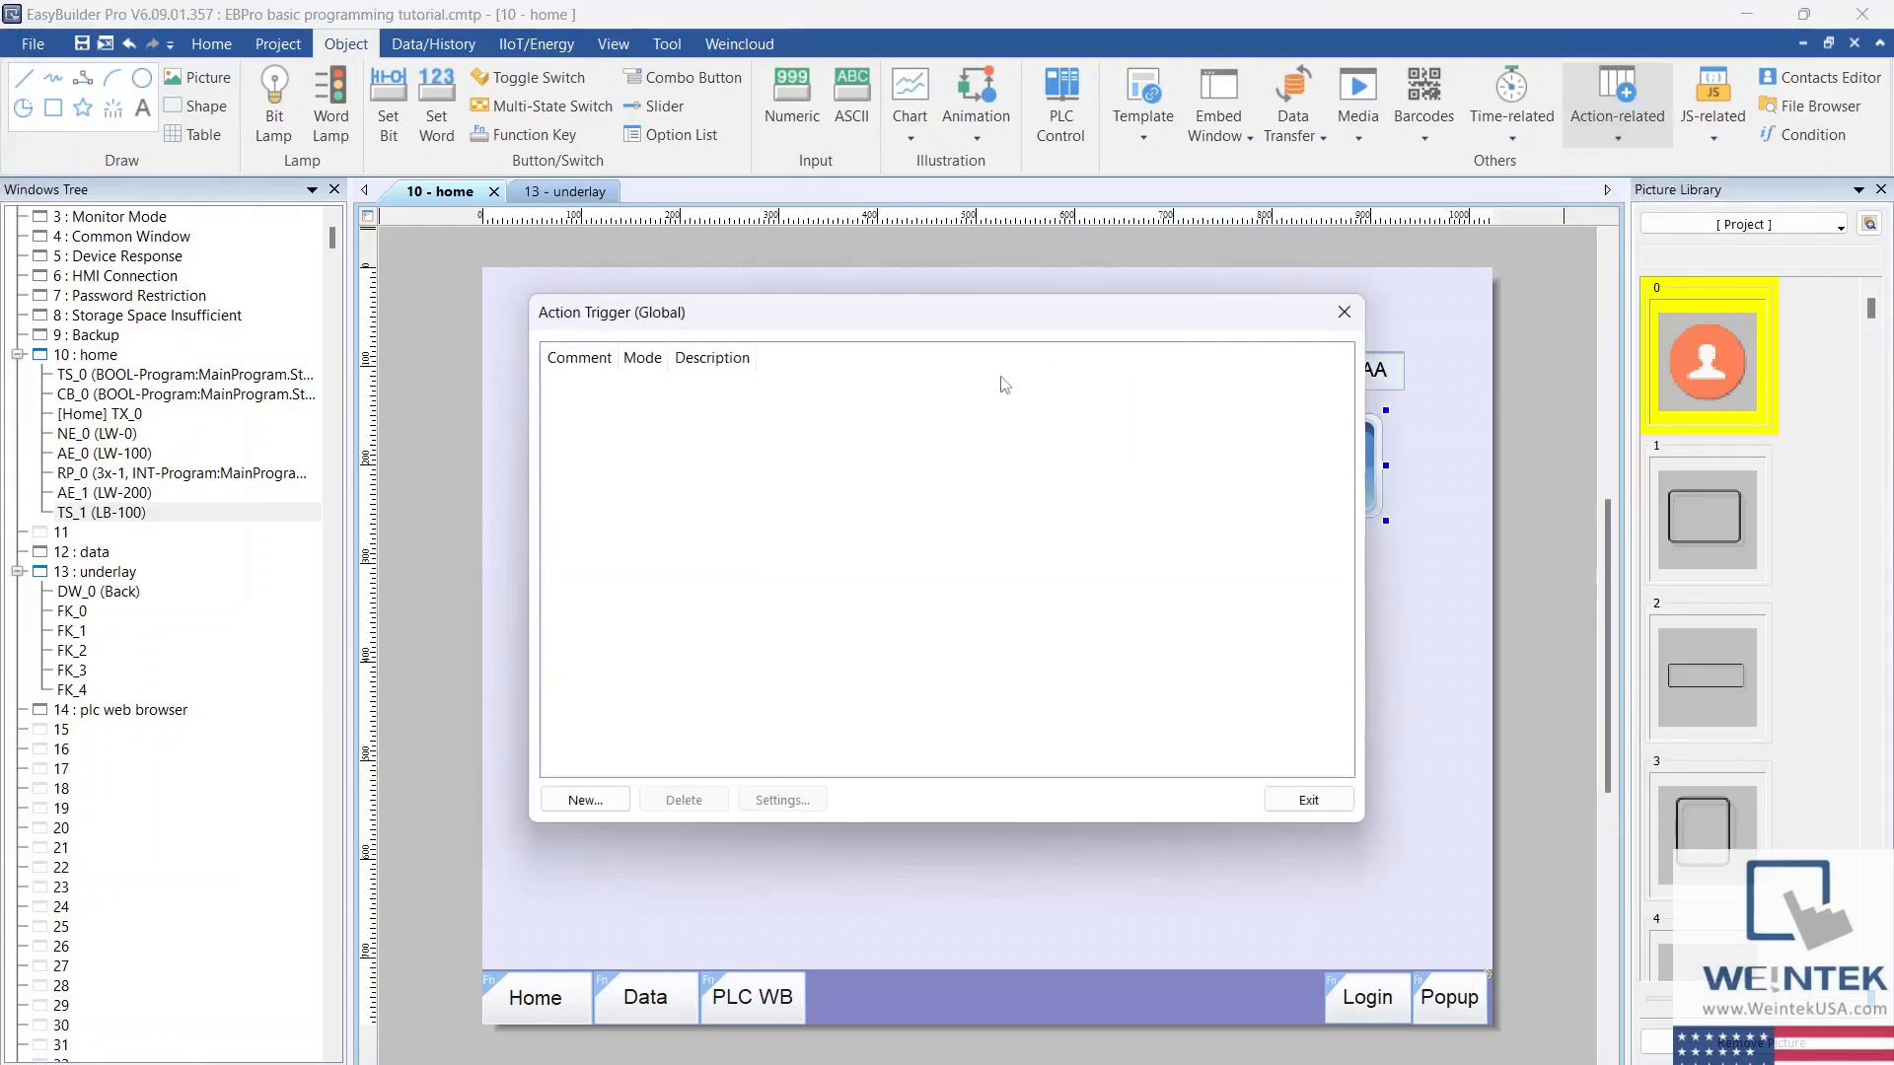
pyautogui.click(604, 796)
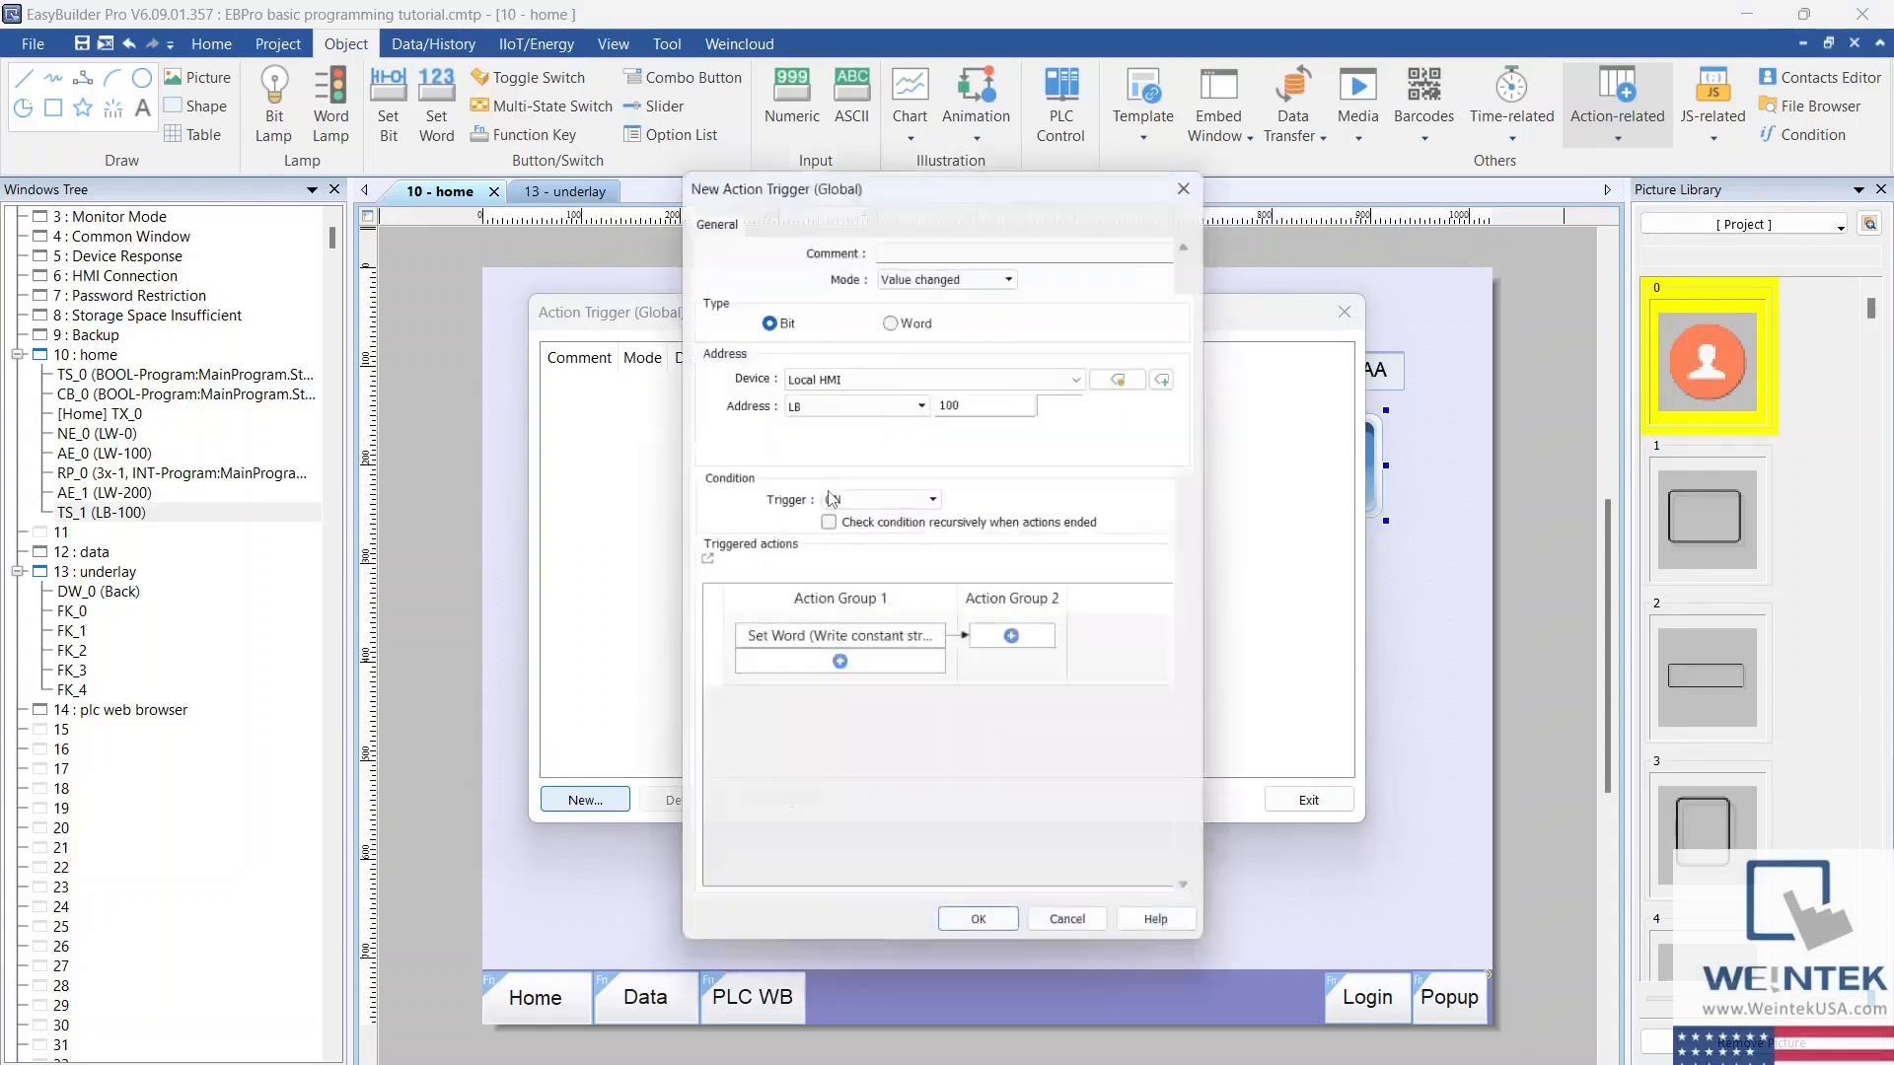
pyautogui.click(961, 268)
pyautogui.click(960, 282)
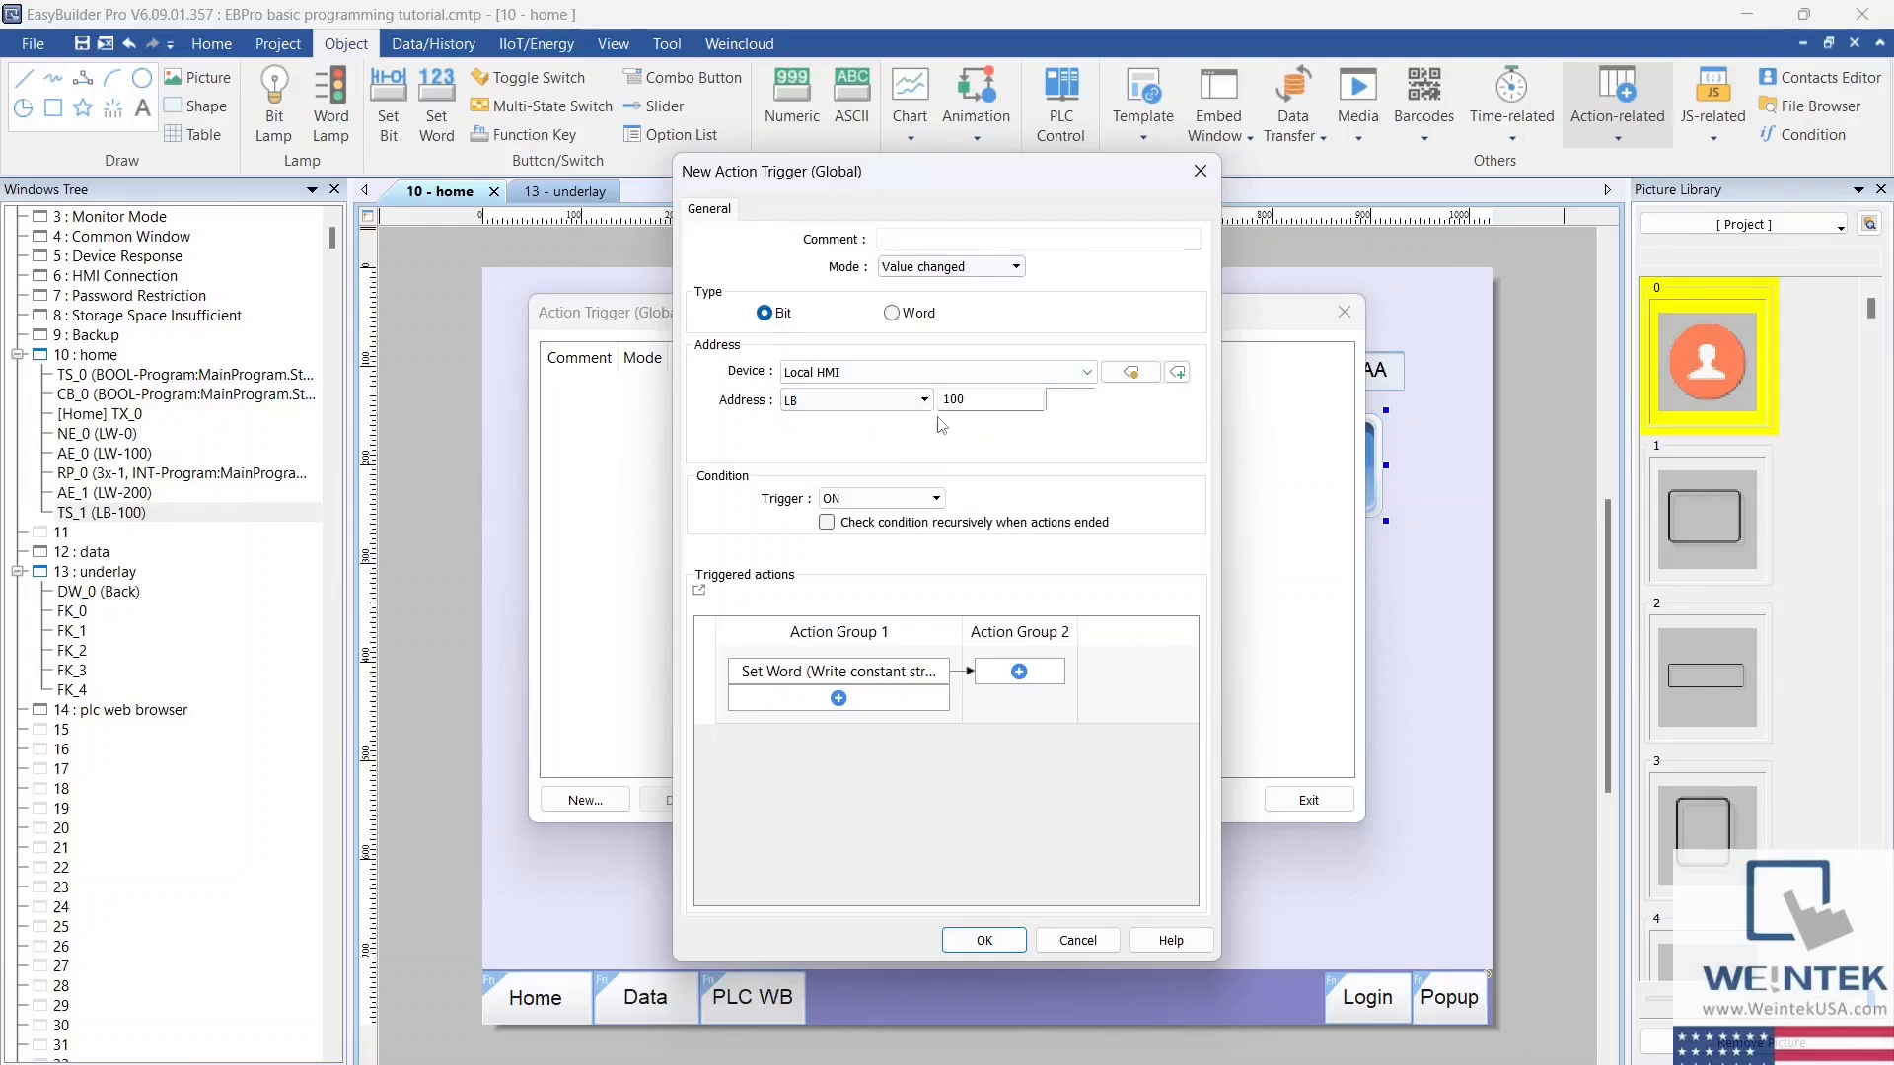
pyautogui.click(893, 499)
pyautogui.click(893, 499)
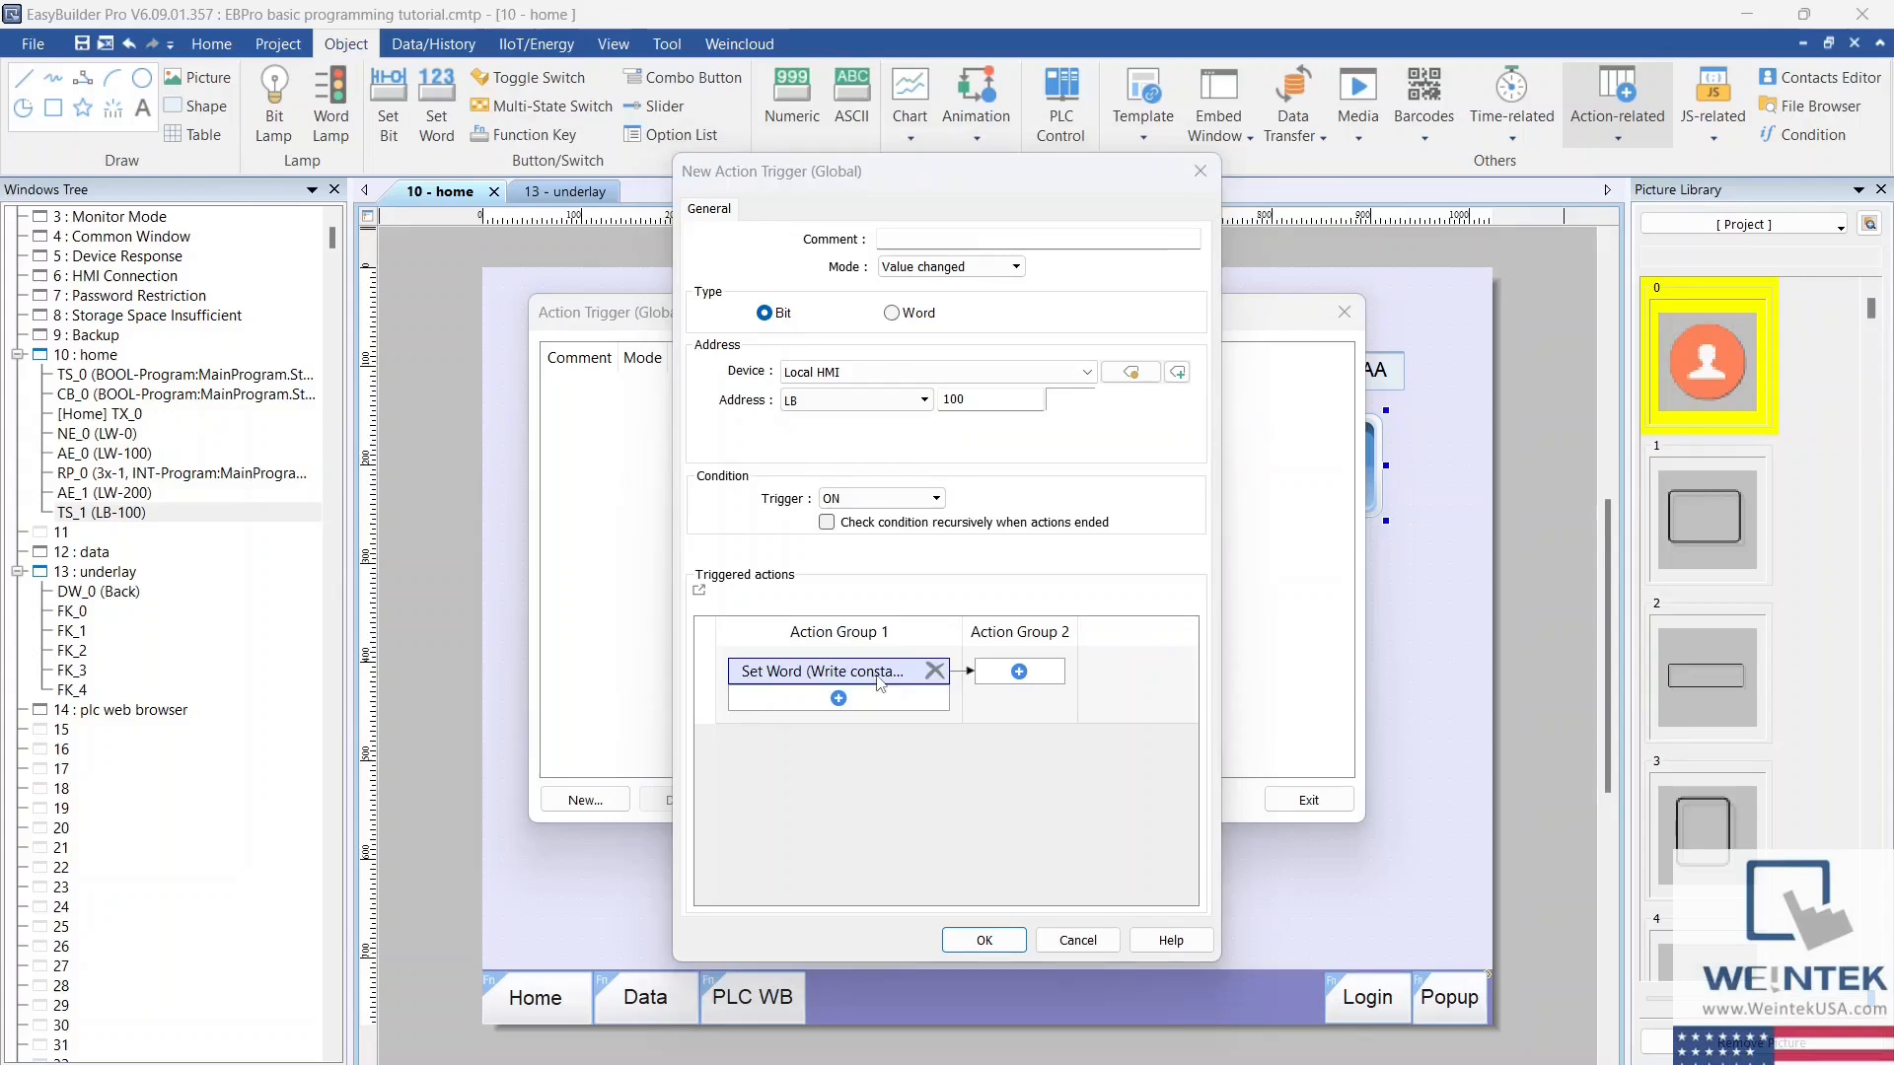
# Step: Configure the trigger's Set Word action to write the constant string Hello to LW-200 with 3 words, and save the trigger
pyautogui.doubleClick(876, 681)
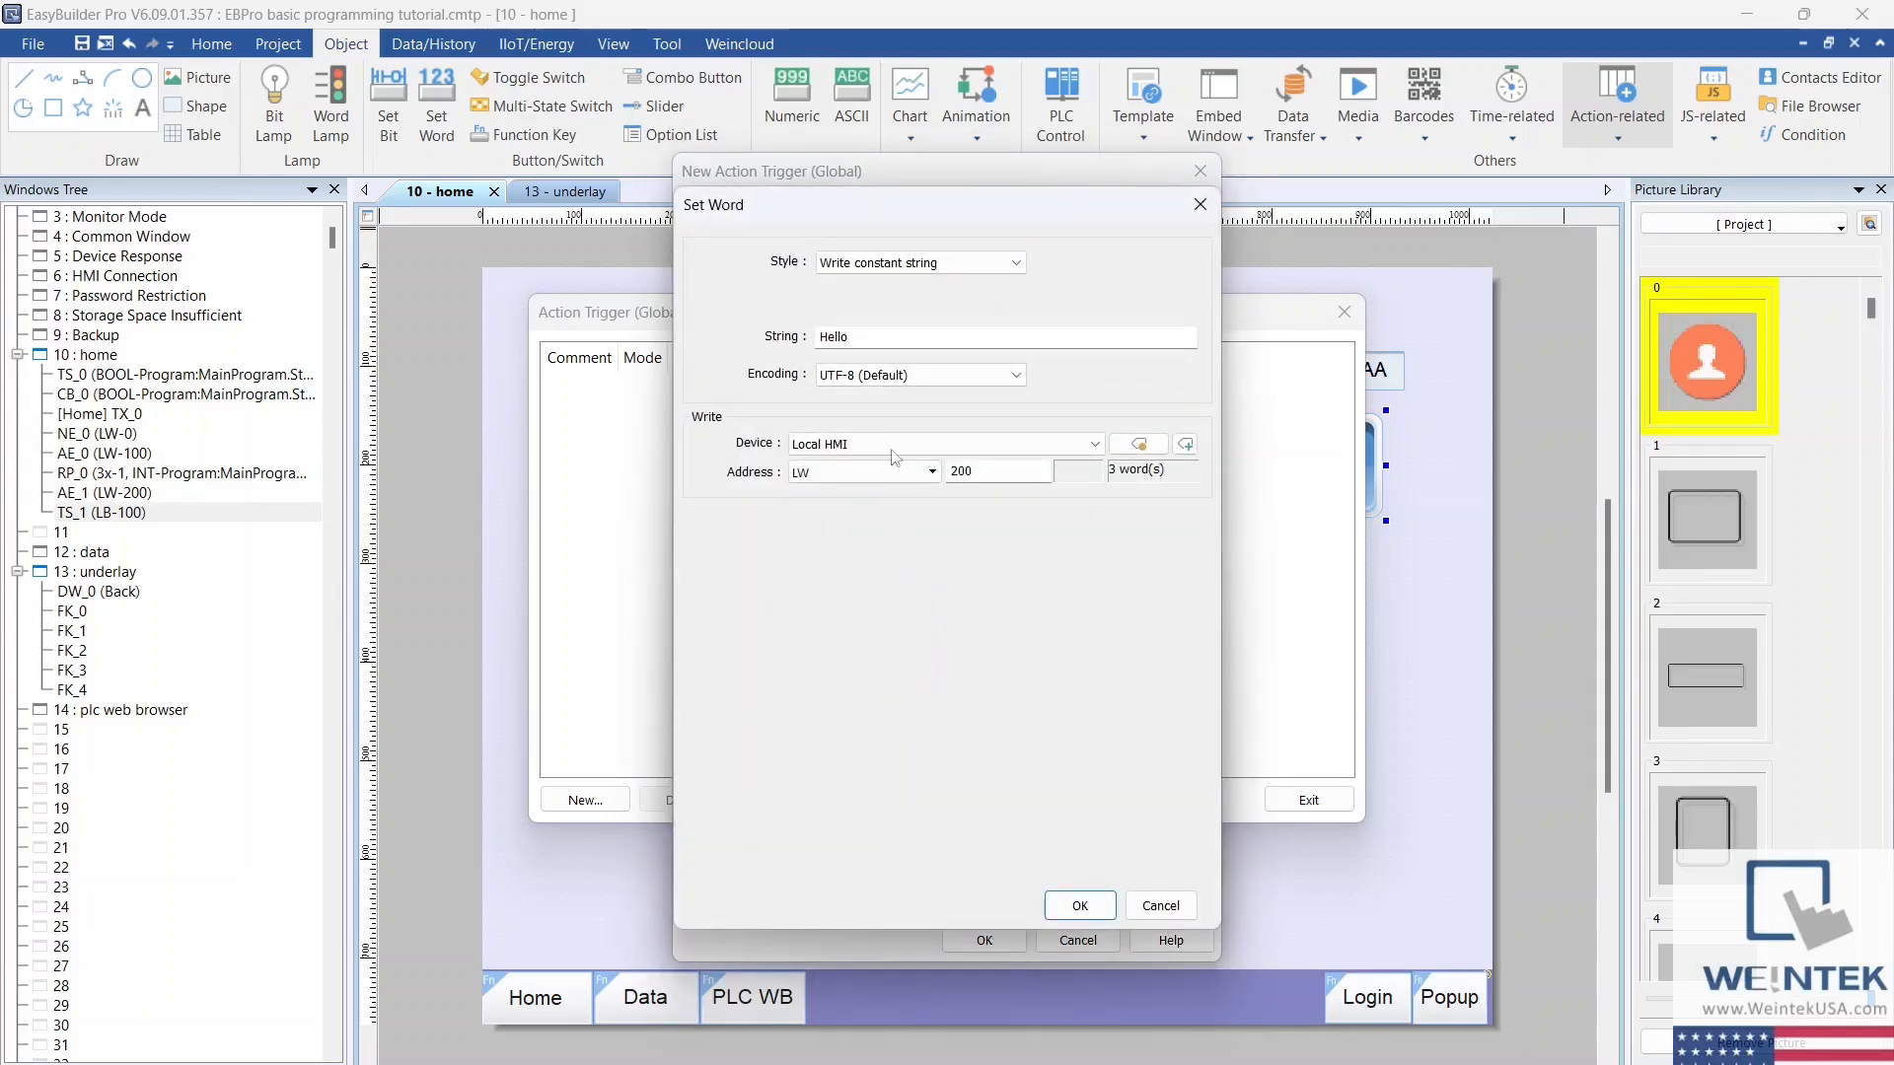
pyautogui.click(1016, 264)
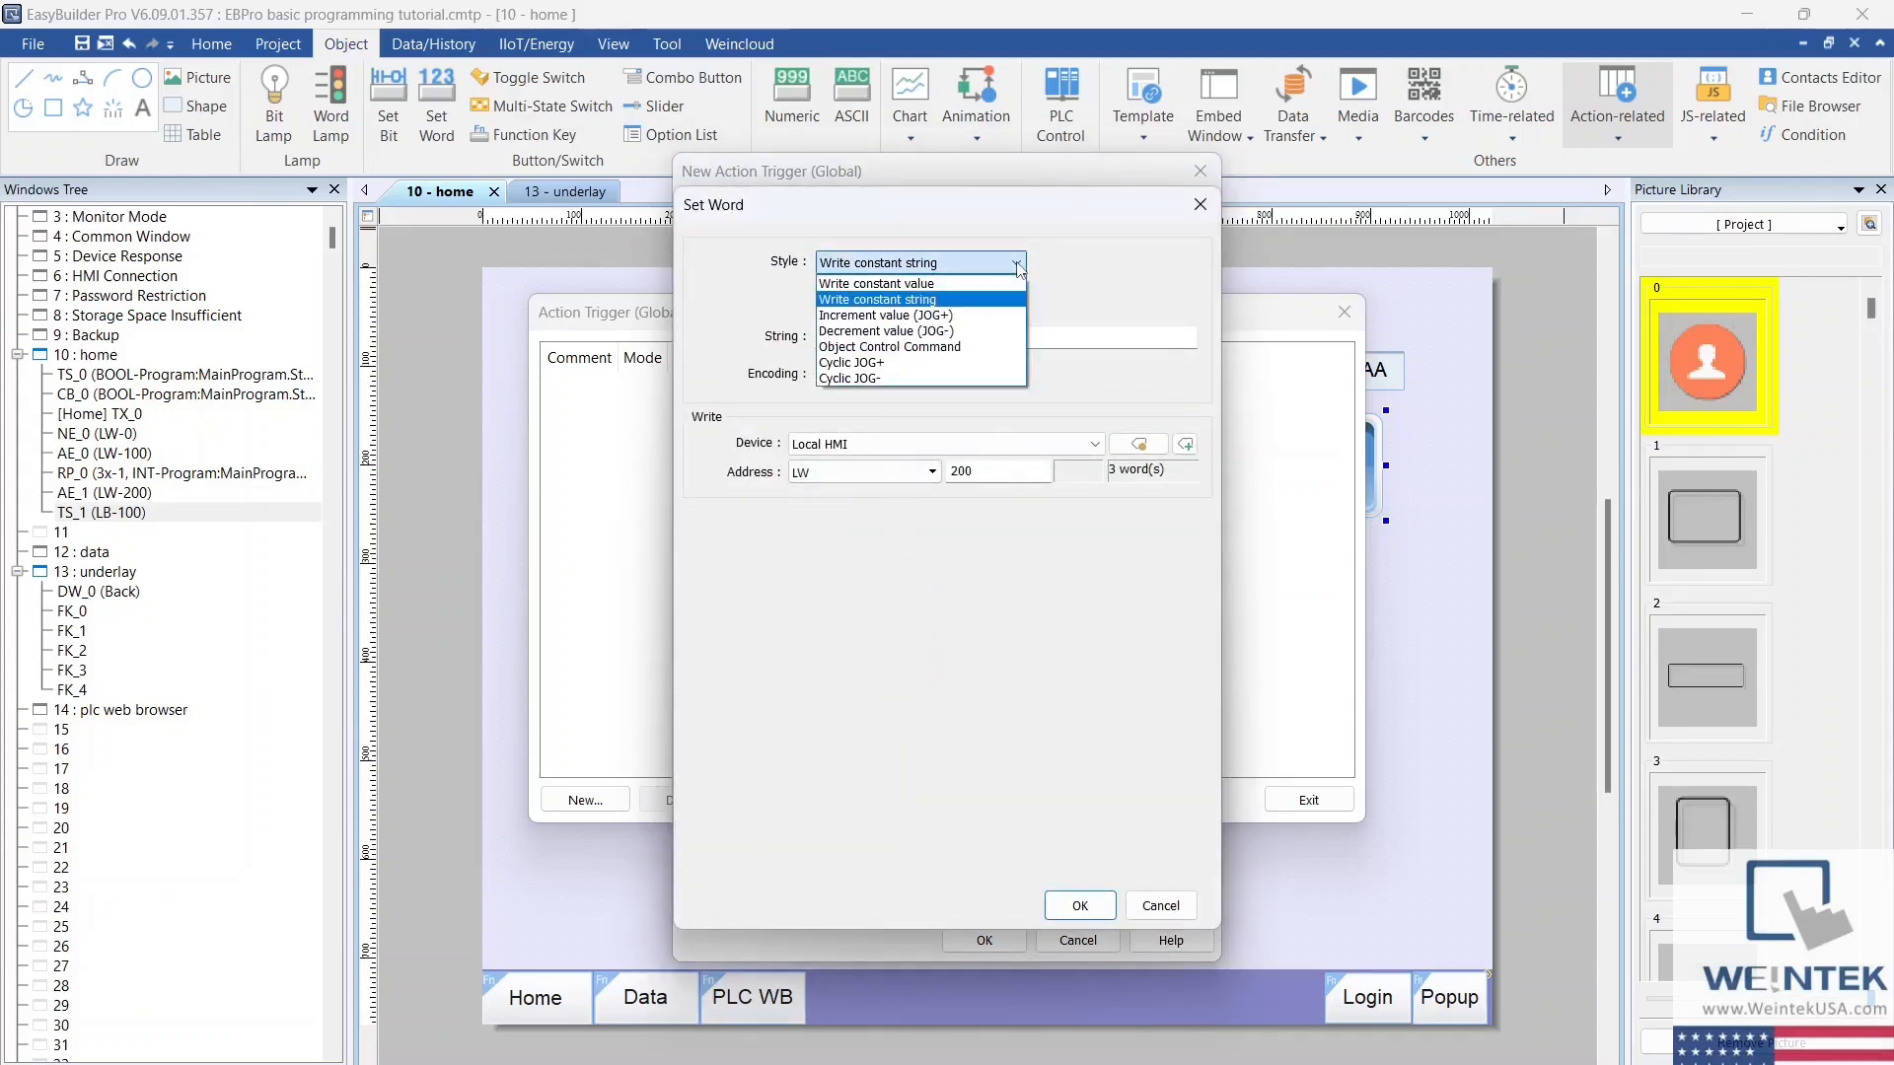
pyautogui.click(1019, 268)
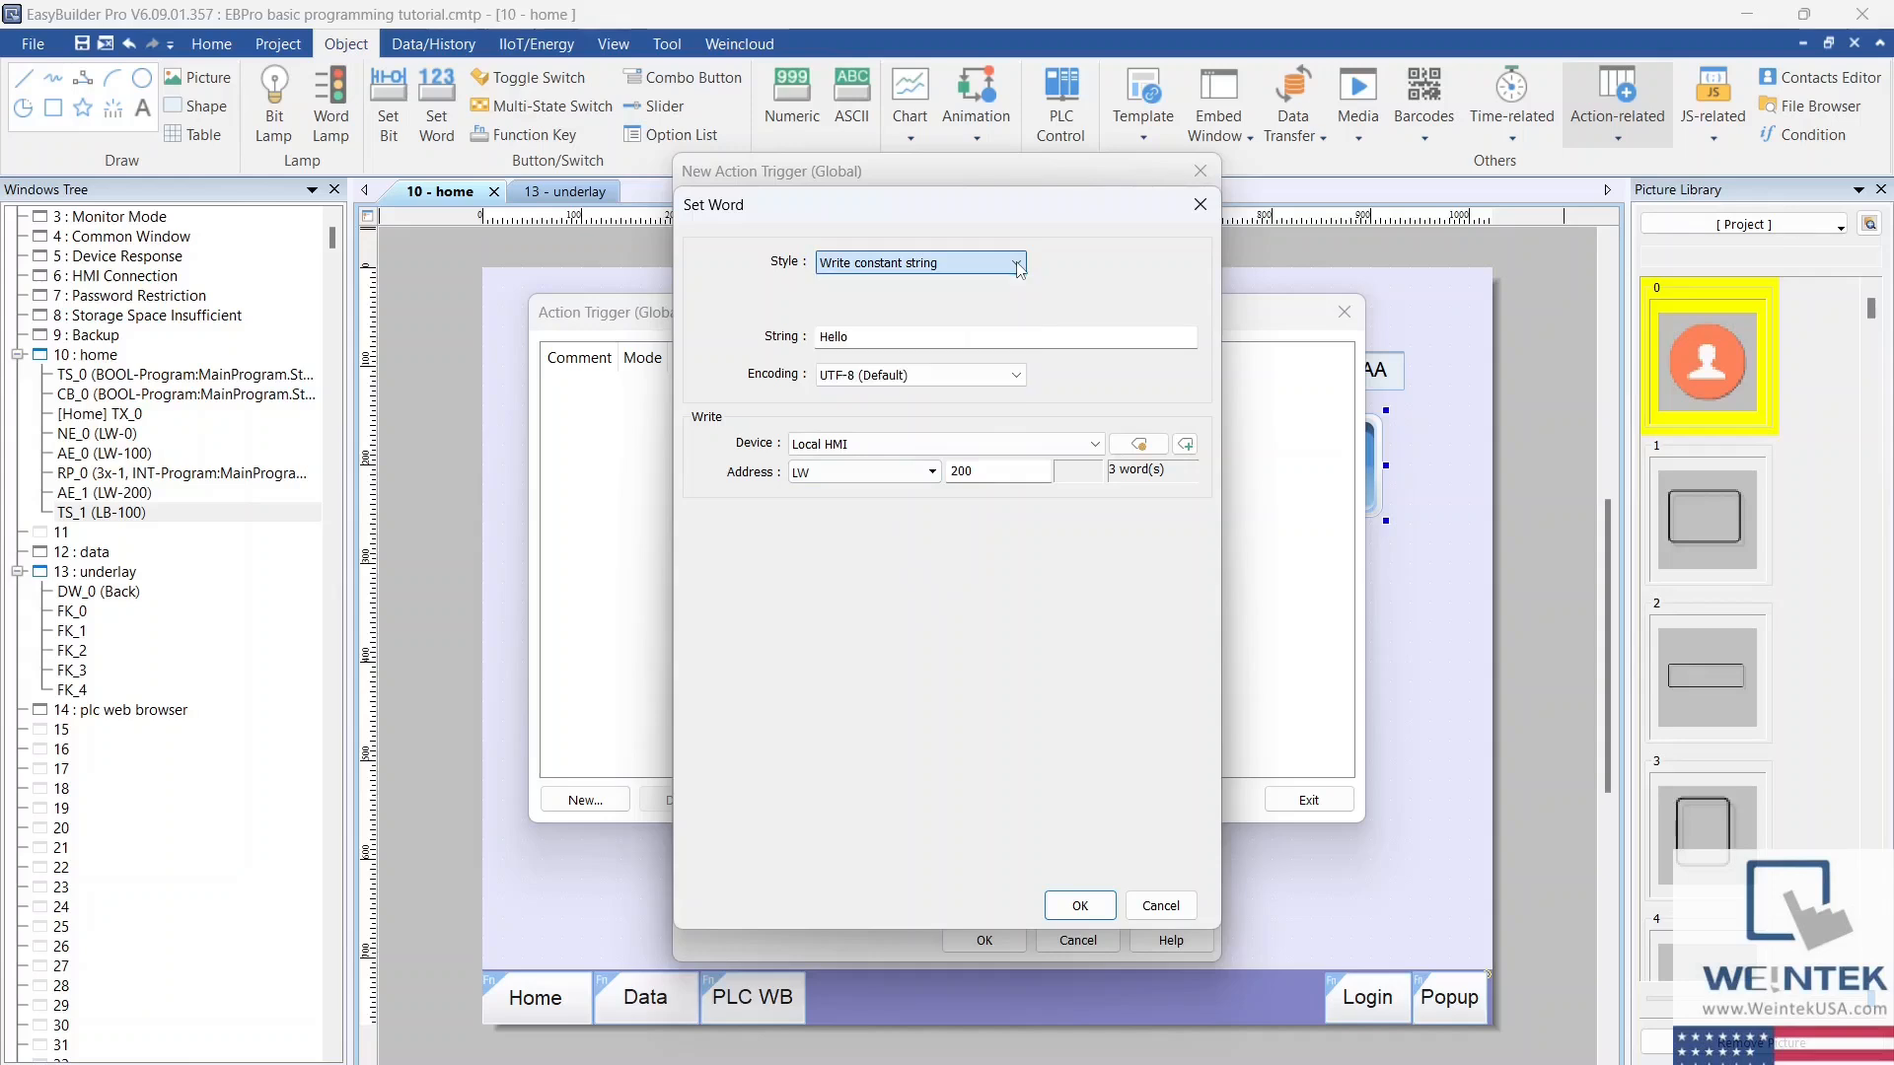
pyautogui.click(906, 339)
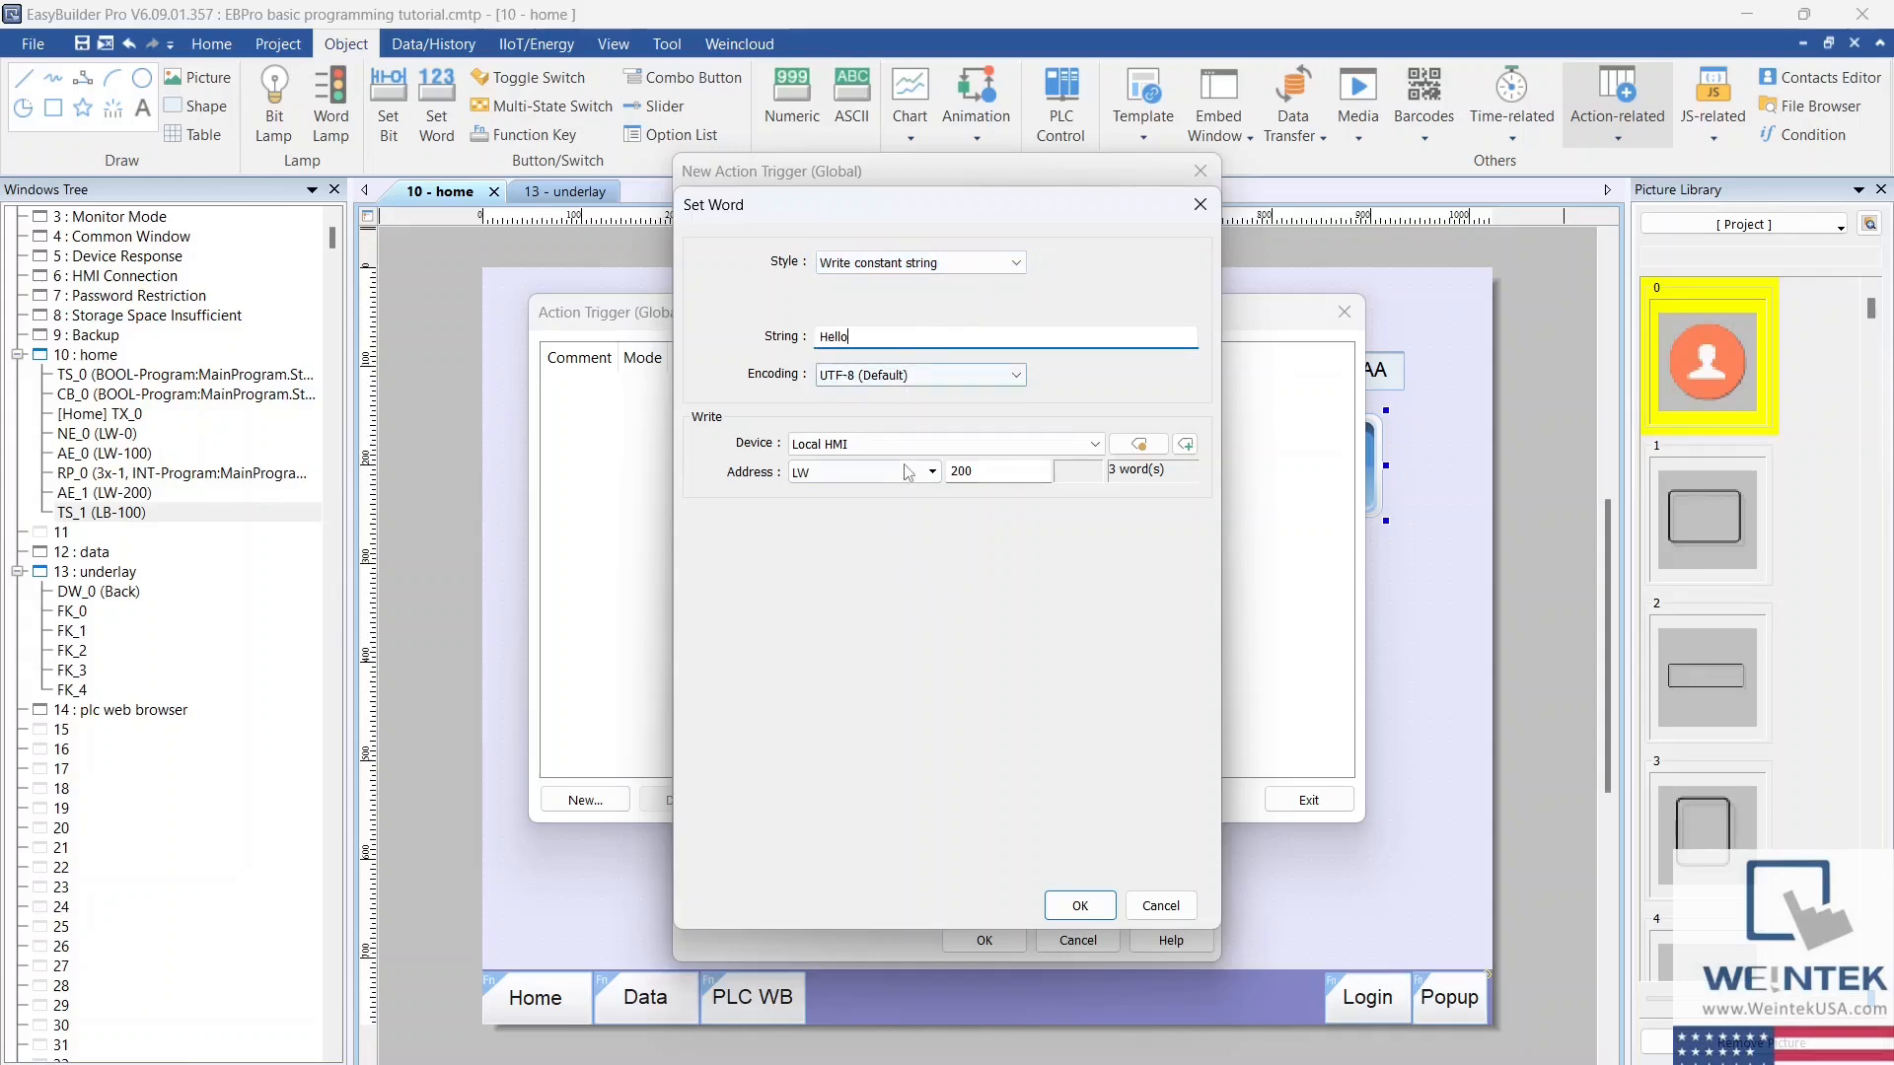
pyautogui.click(1139, 445)
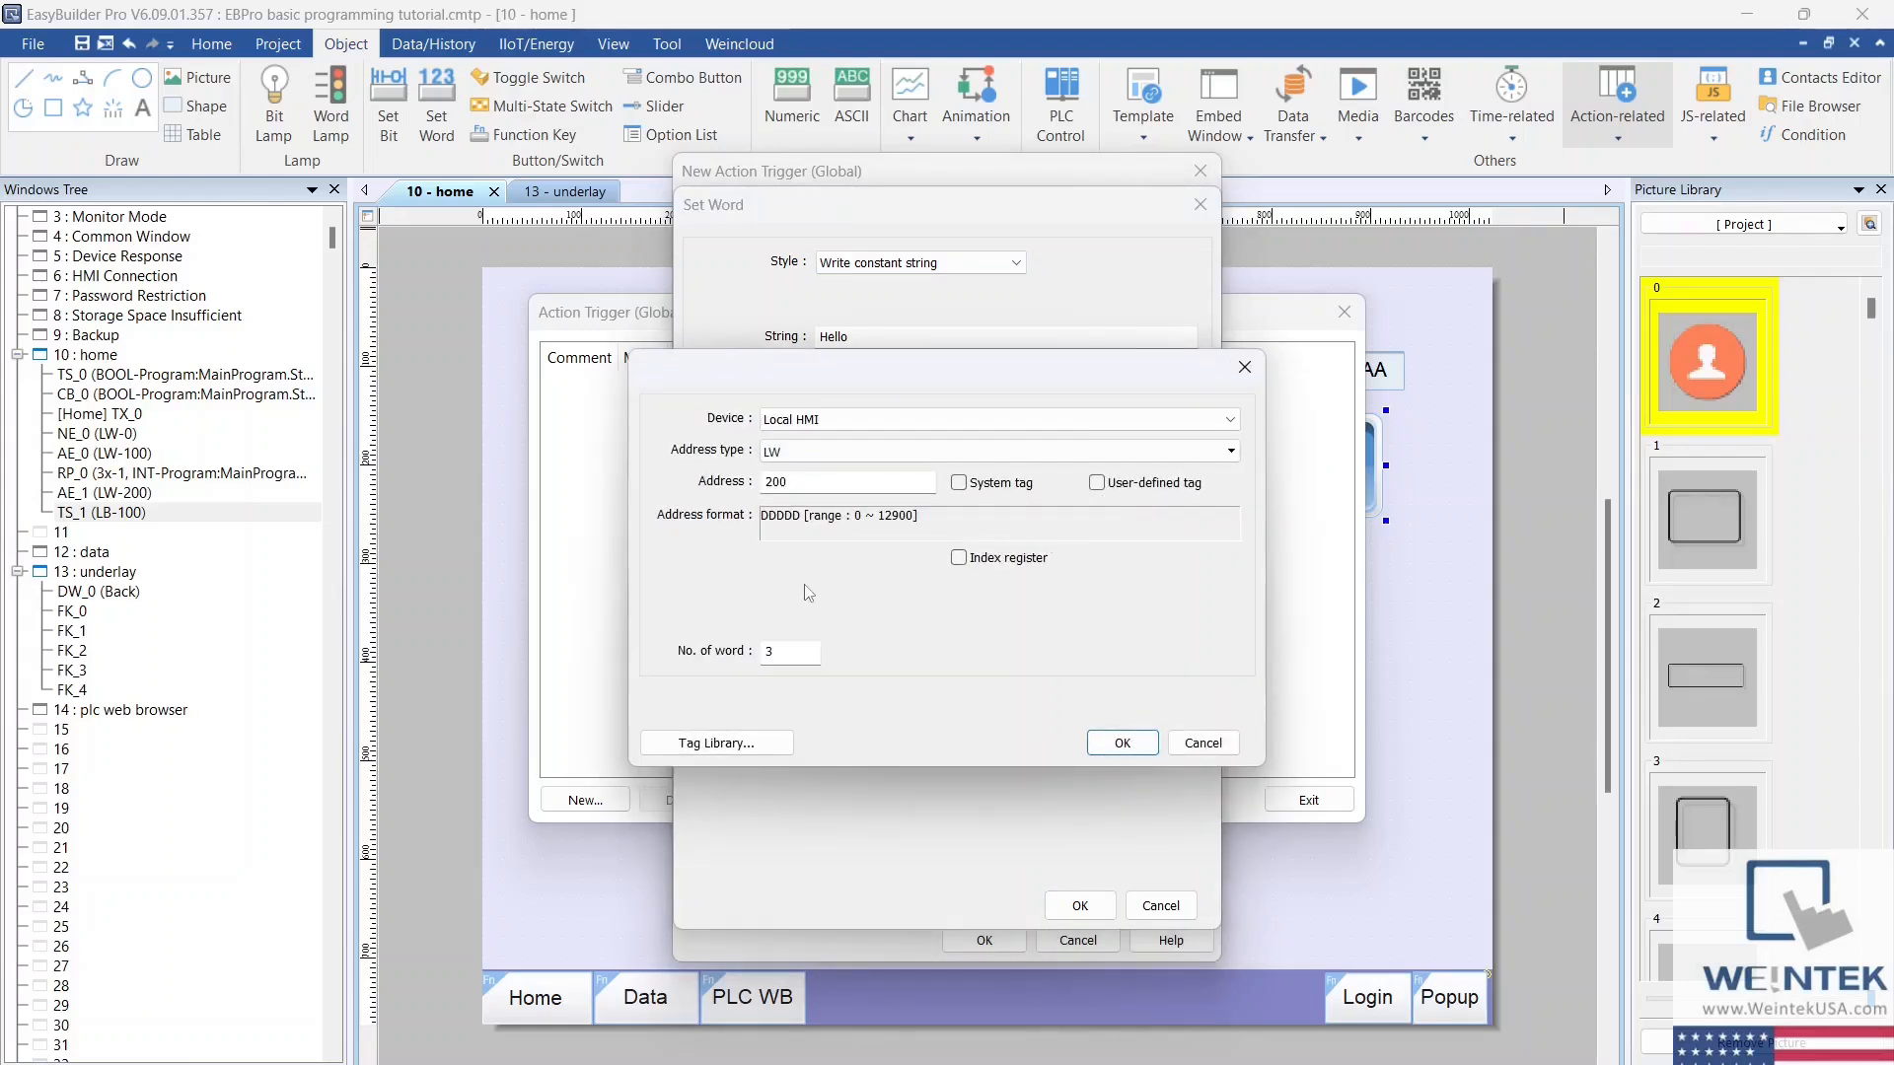
pyautogui.click(1125, 744)
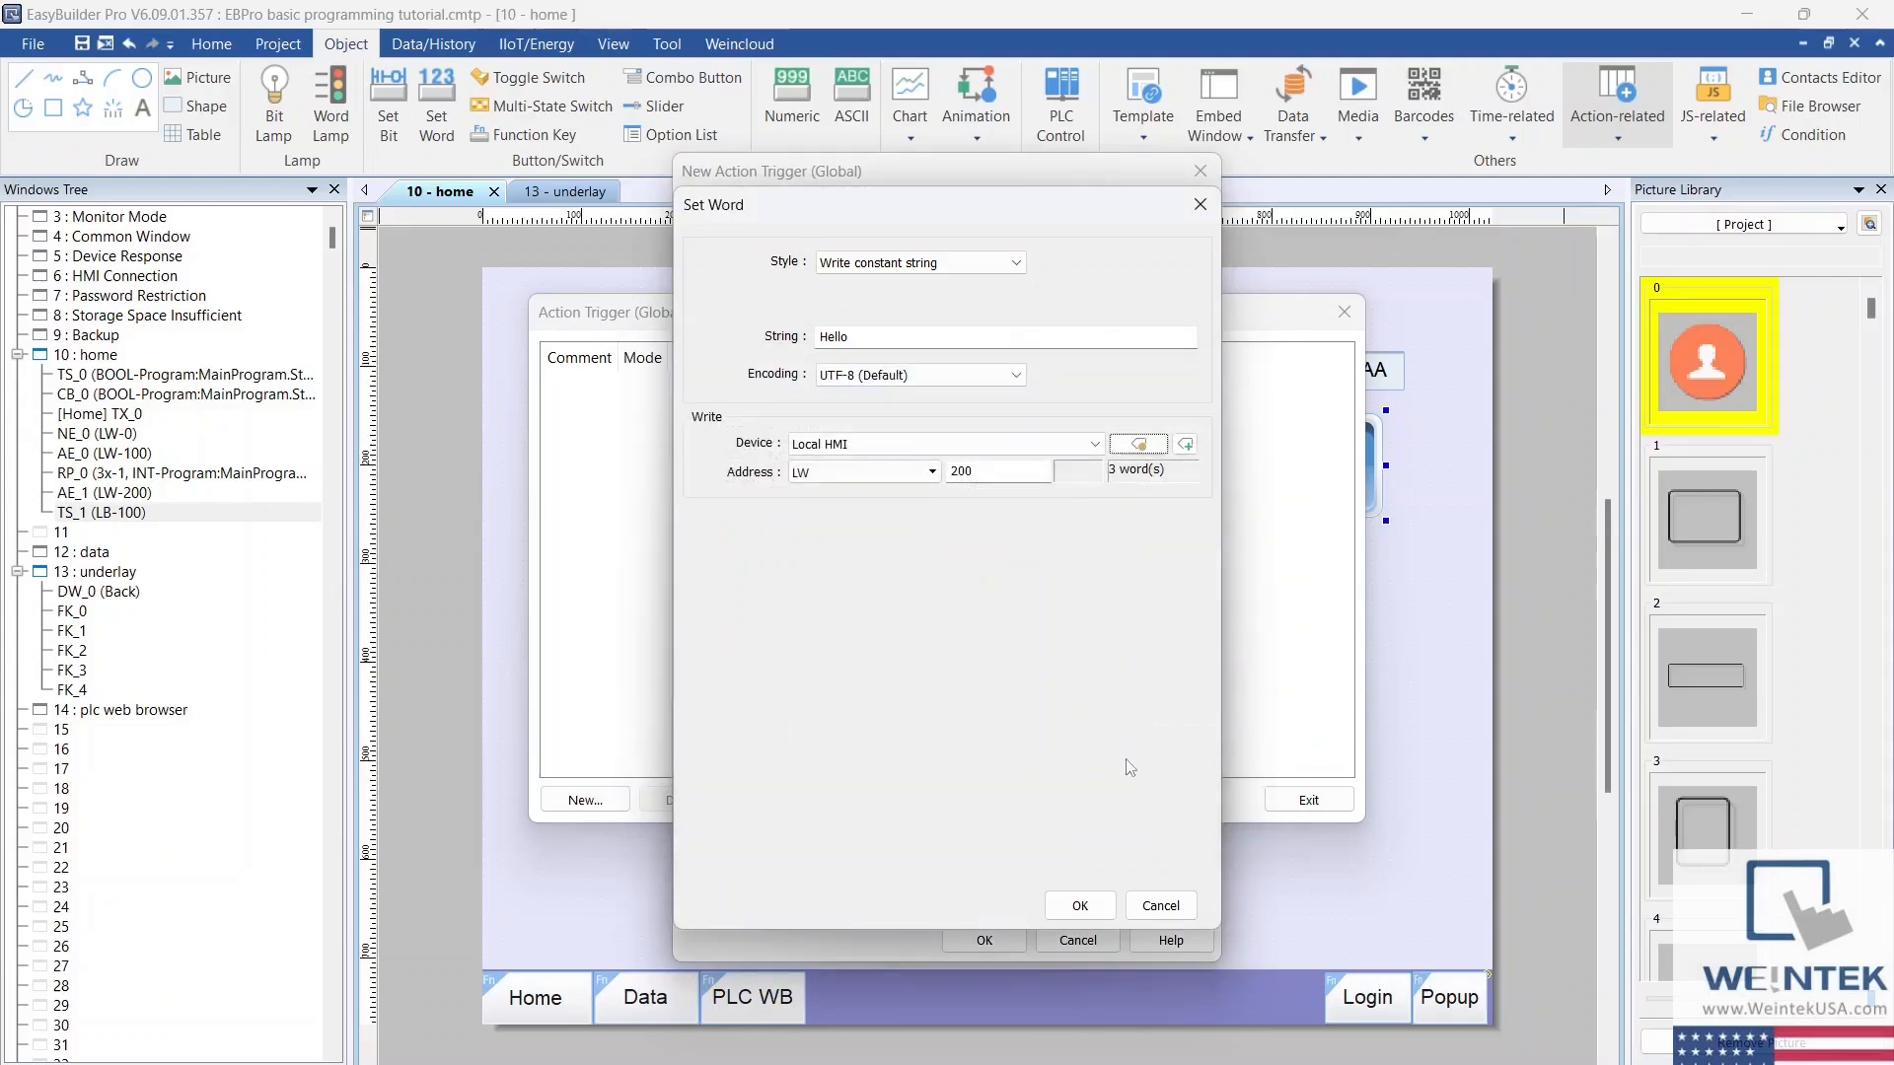
pyautogui.click(1082, 904)
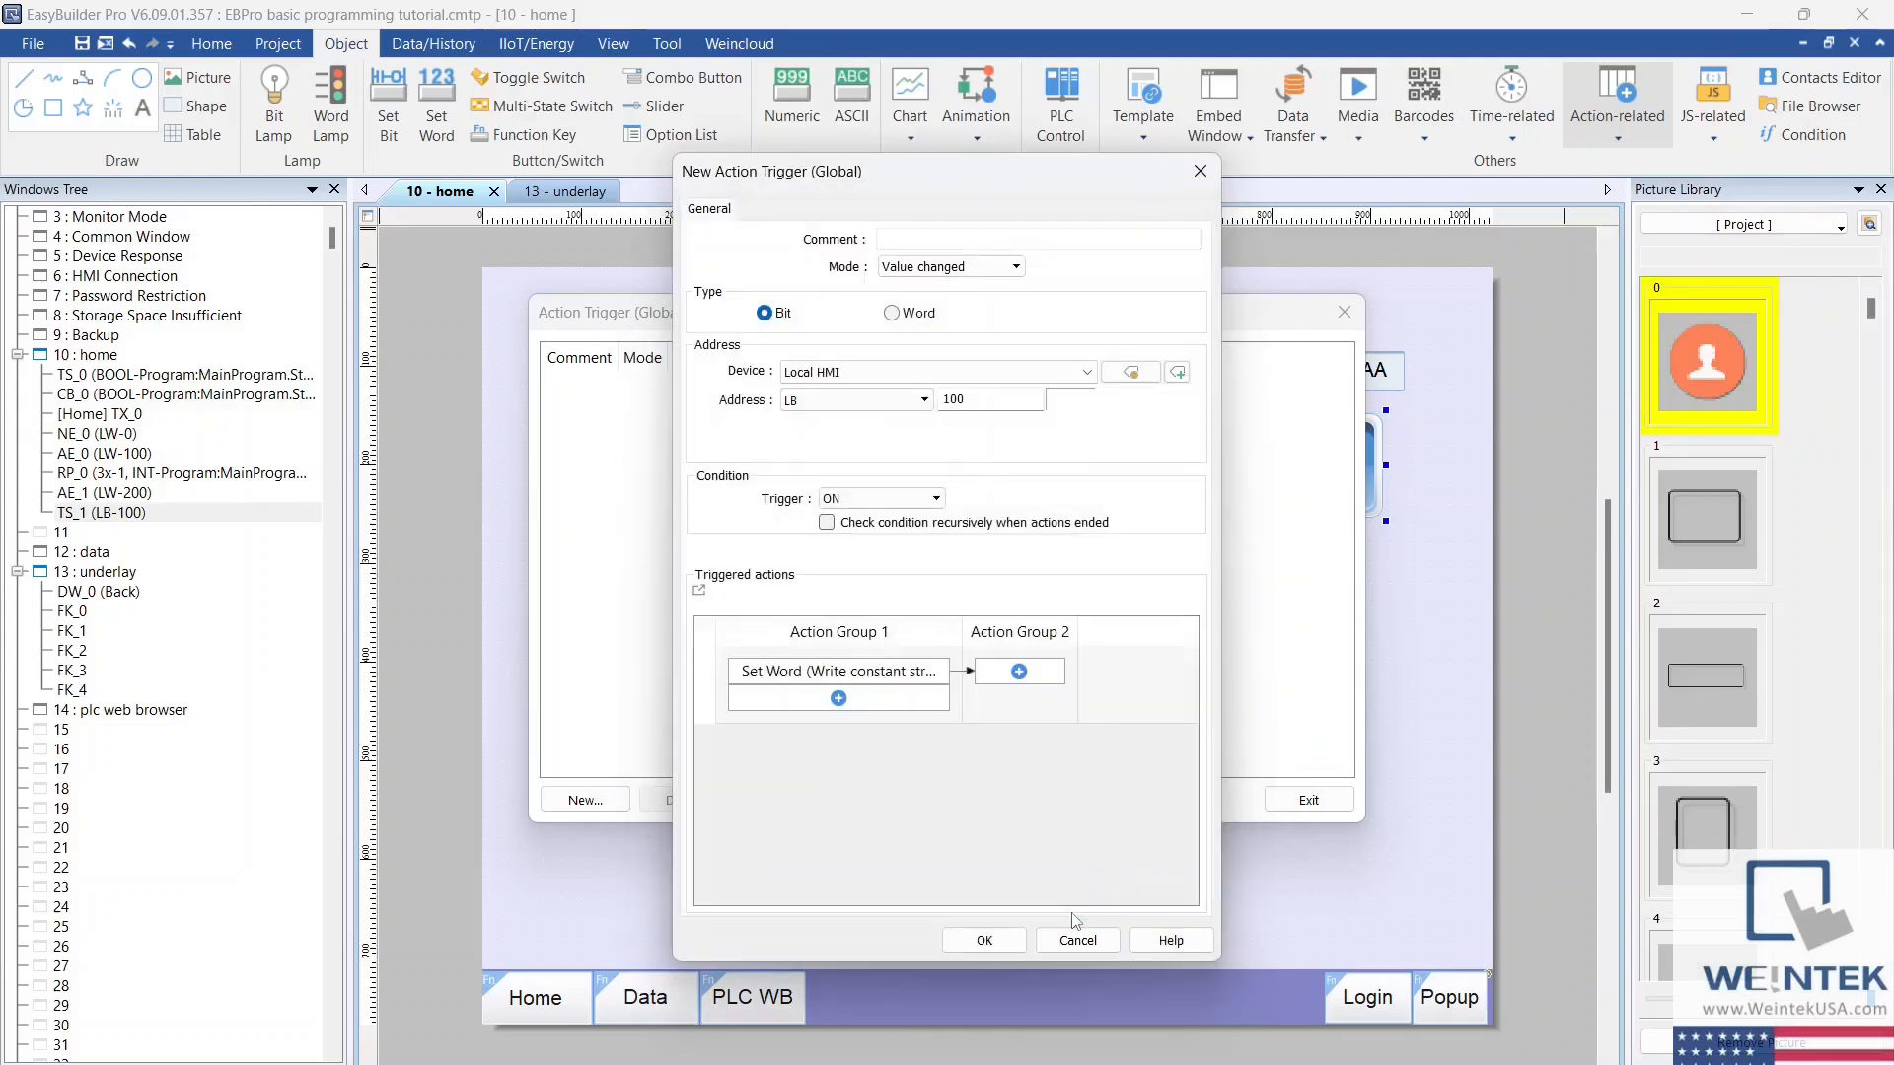
pyautogui.click(986, 942)
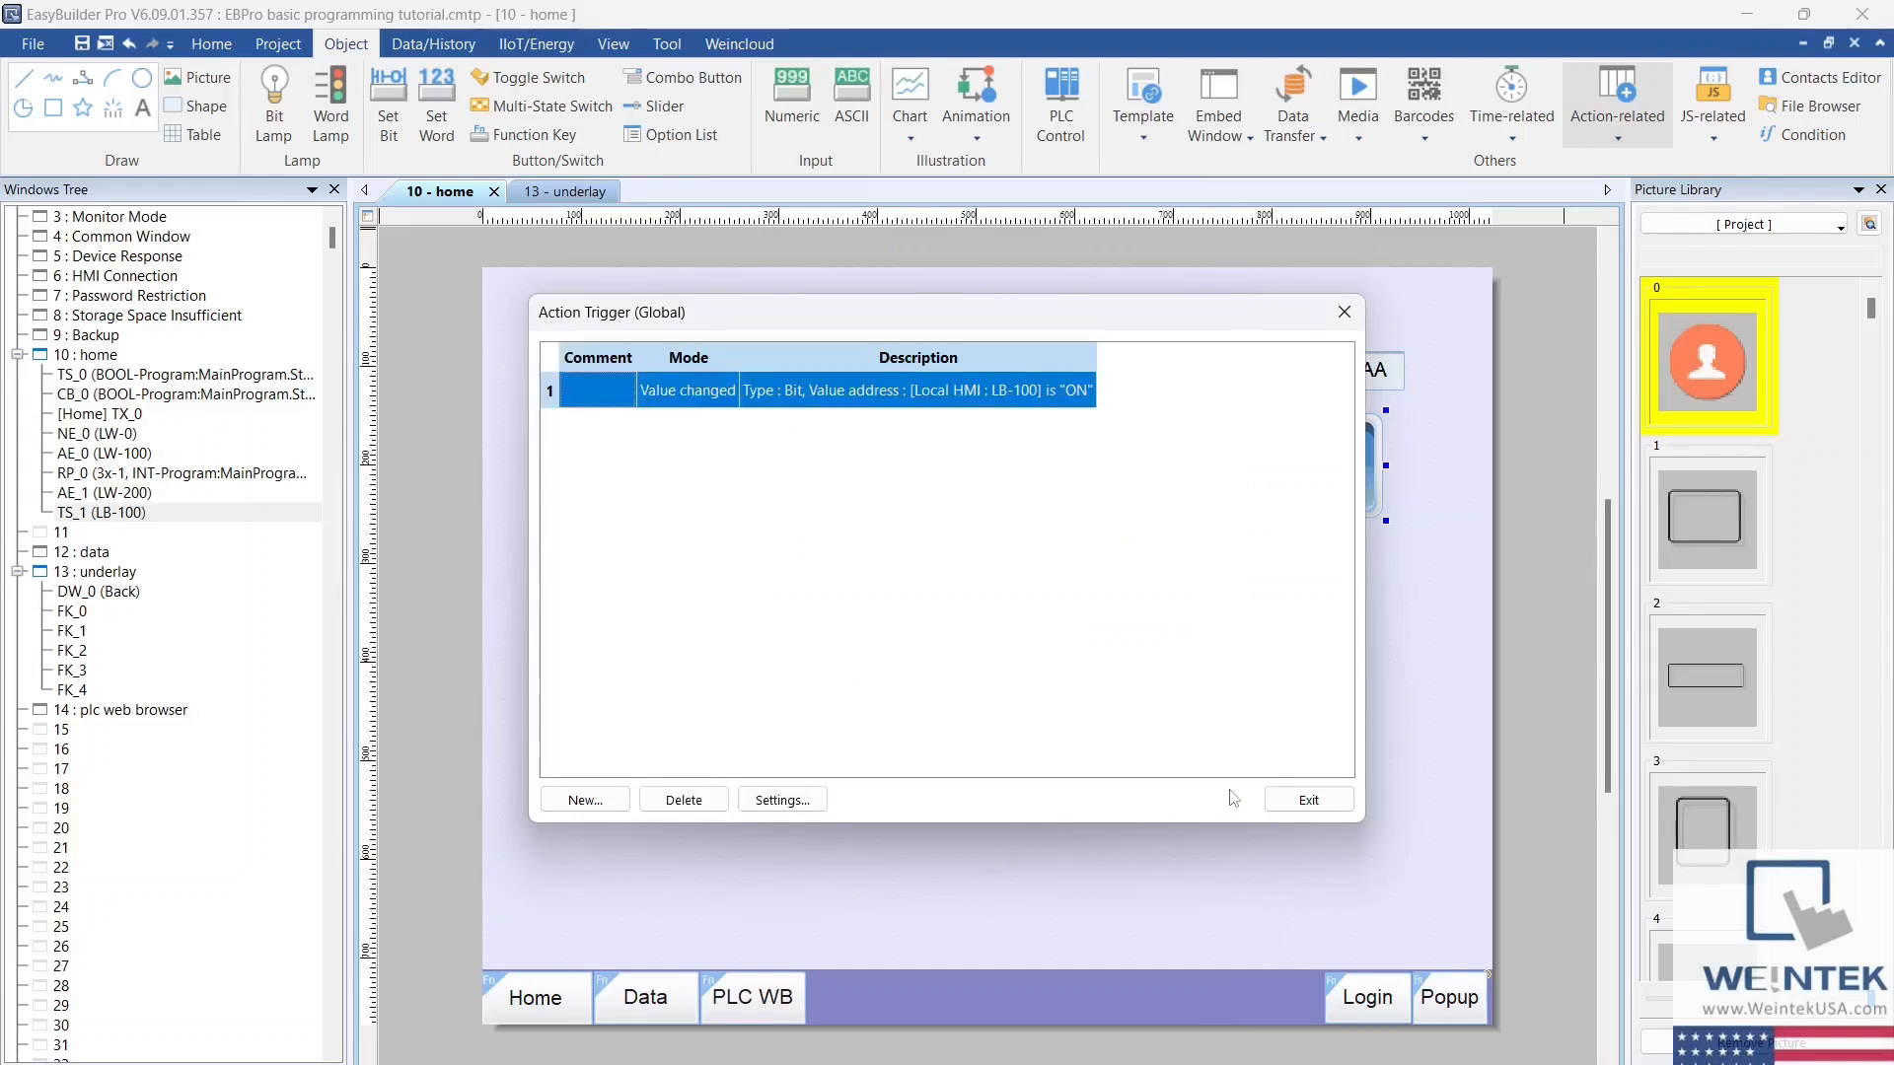
pyautogui.click(1292, 798)
# Step: Run an offline simulation and test the action trigger with the blue toggle switch on the home window
pyautogui.click(277, 43)
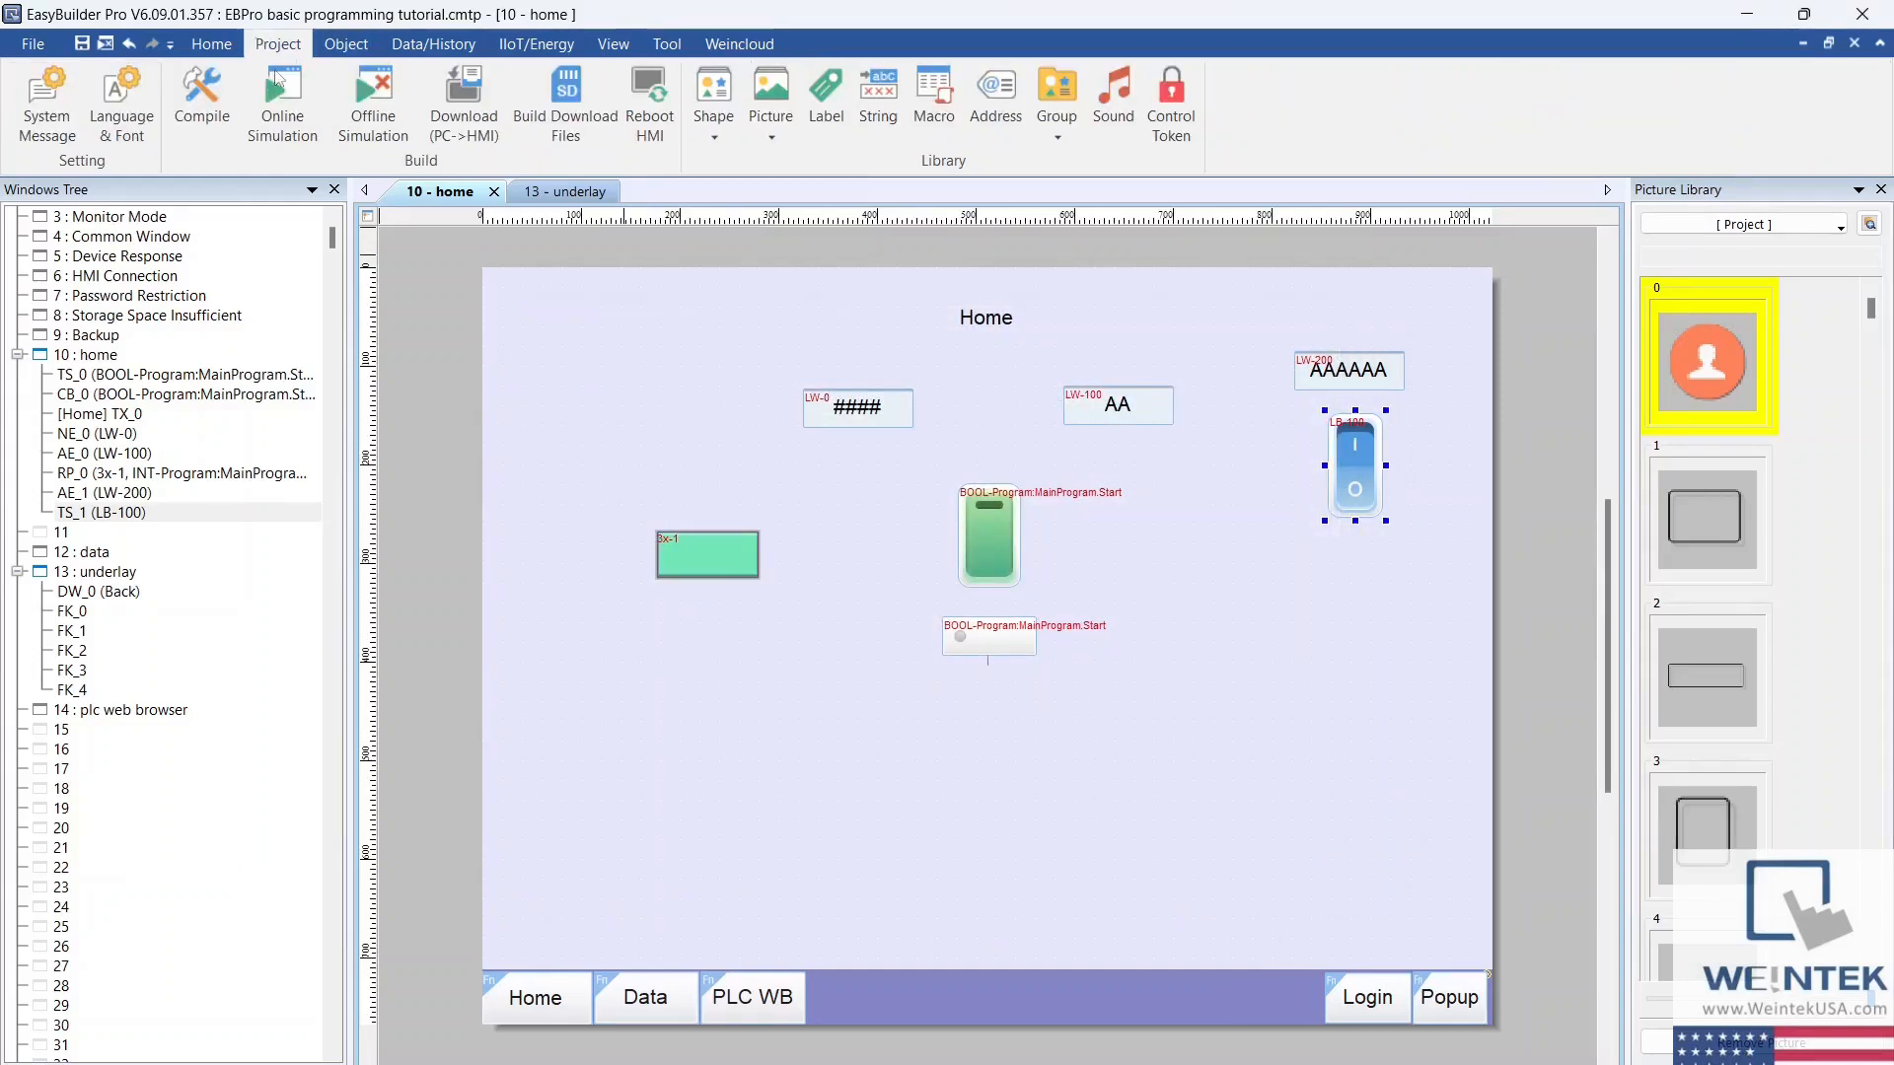
pyautogui.click(373, 104)
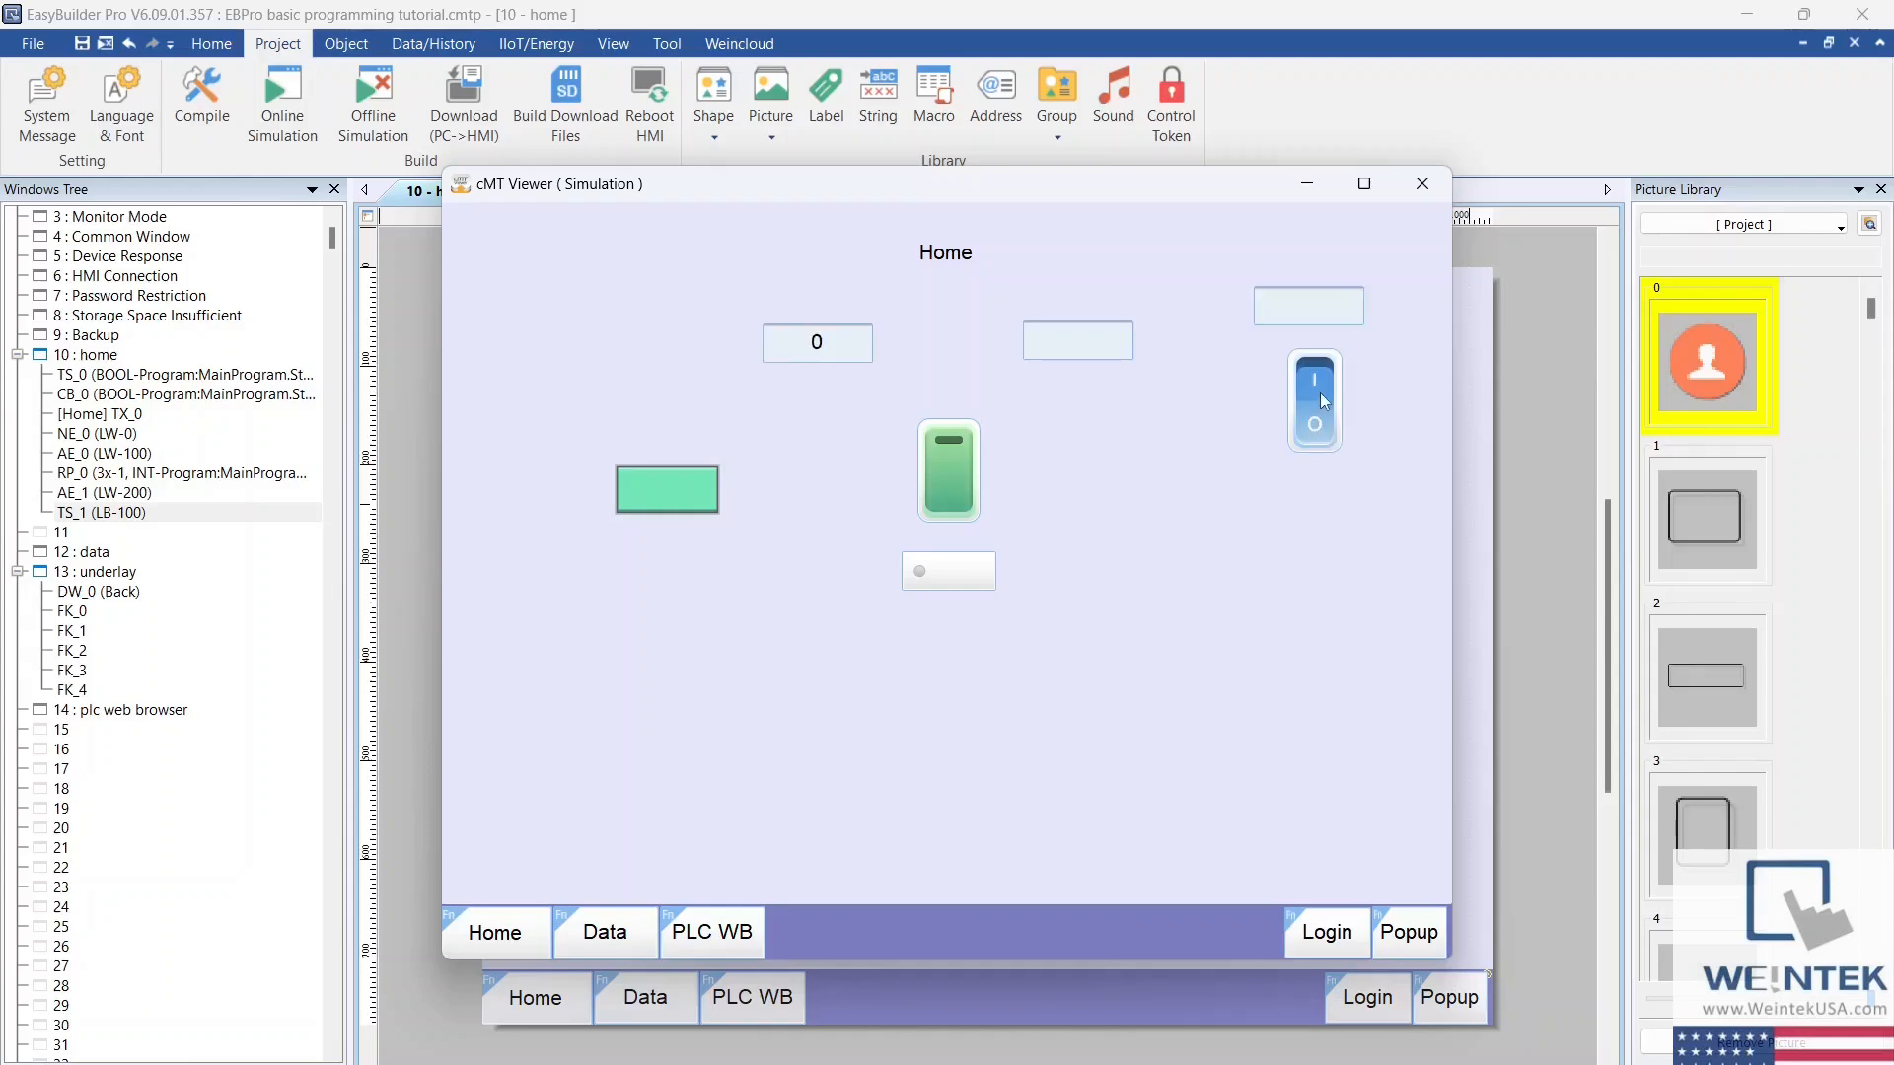
pyautogui.click(1318, 375)
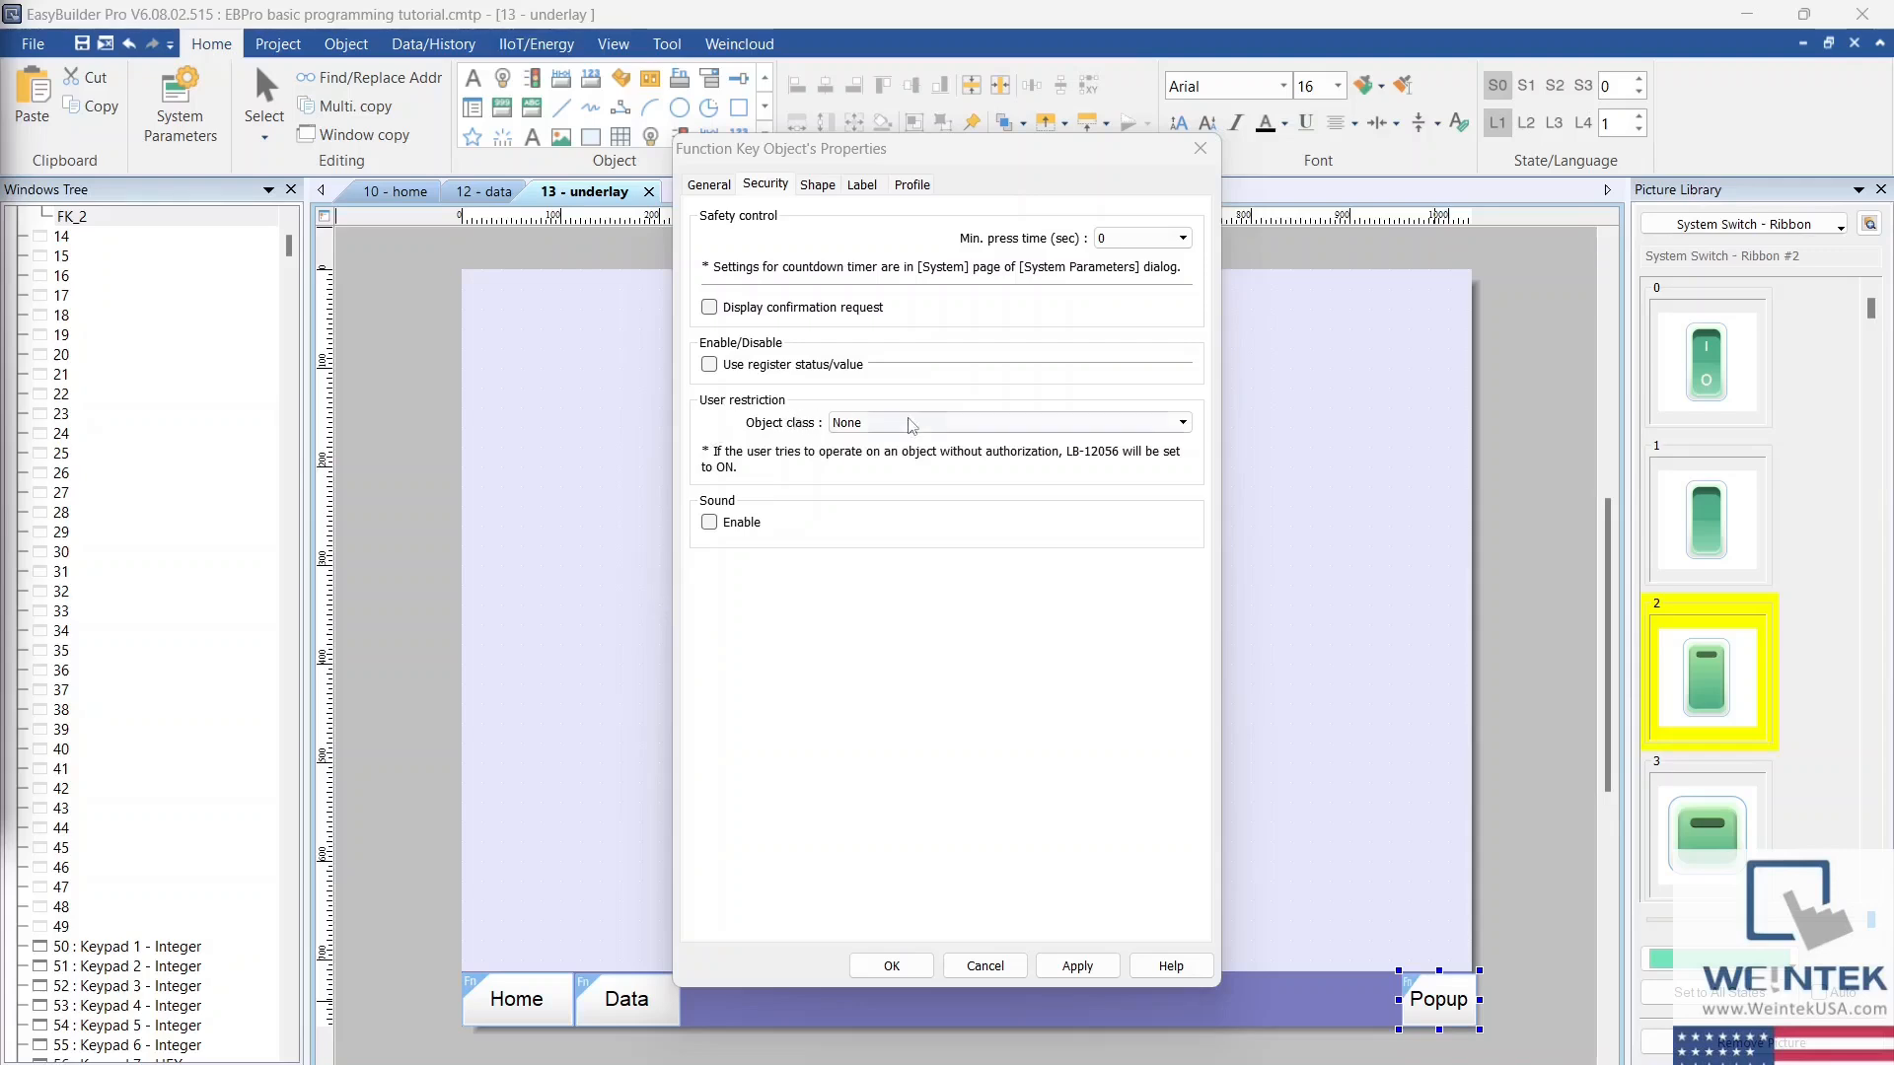
# Step: Restrict the Popup function key on the underlay window to object class A
pyautogui.click(963, 424)
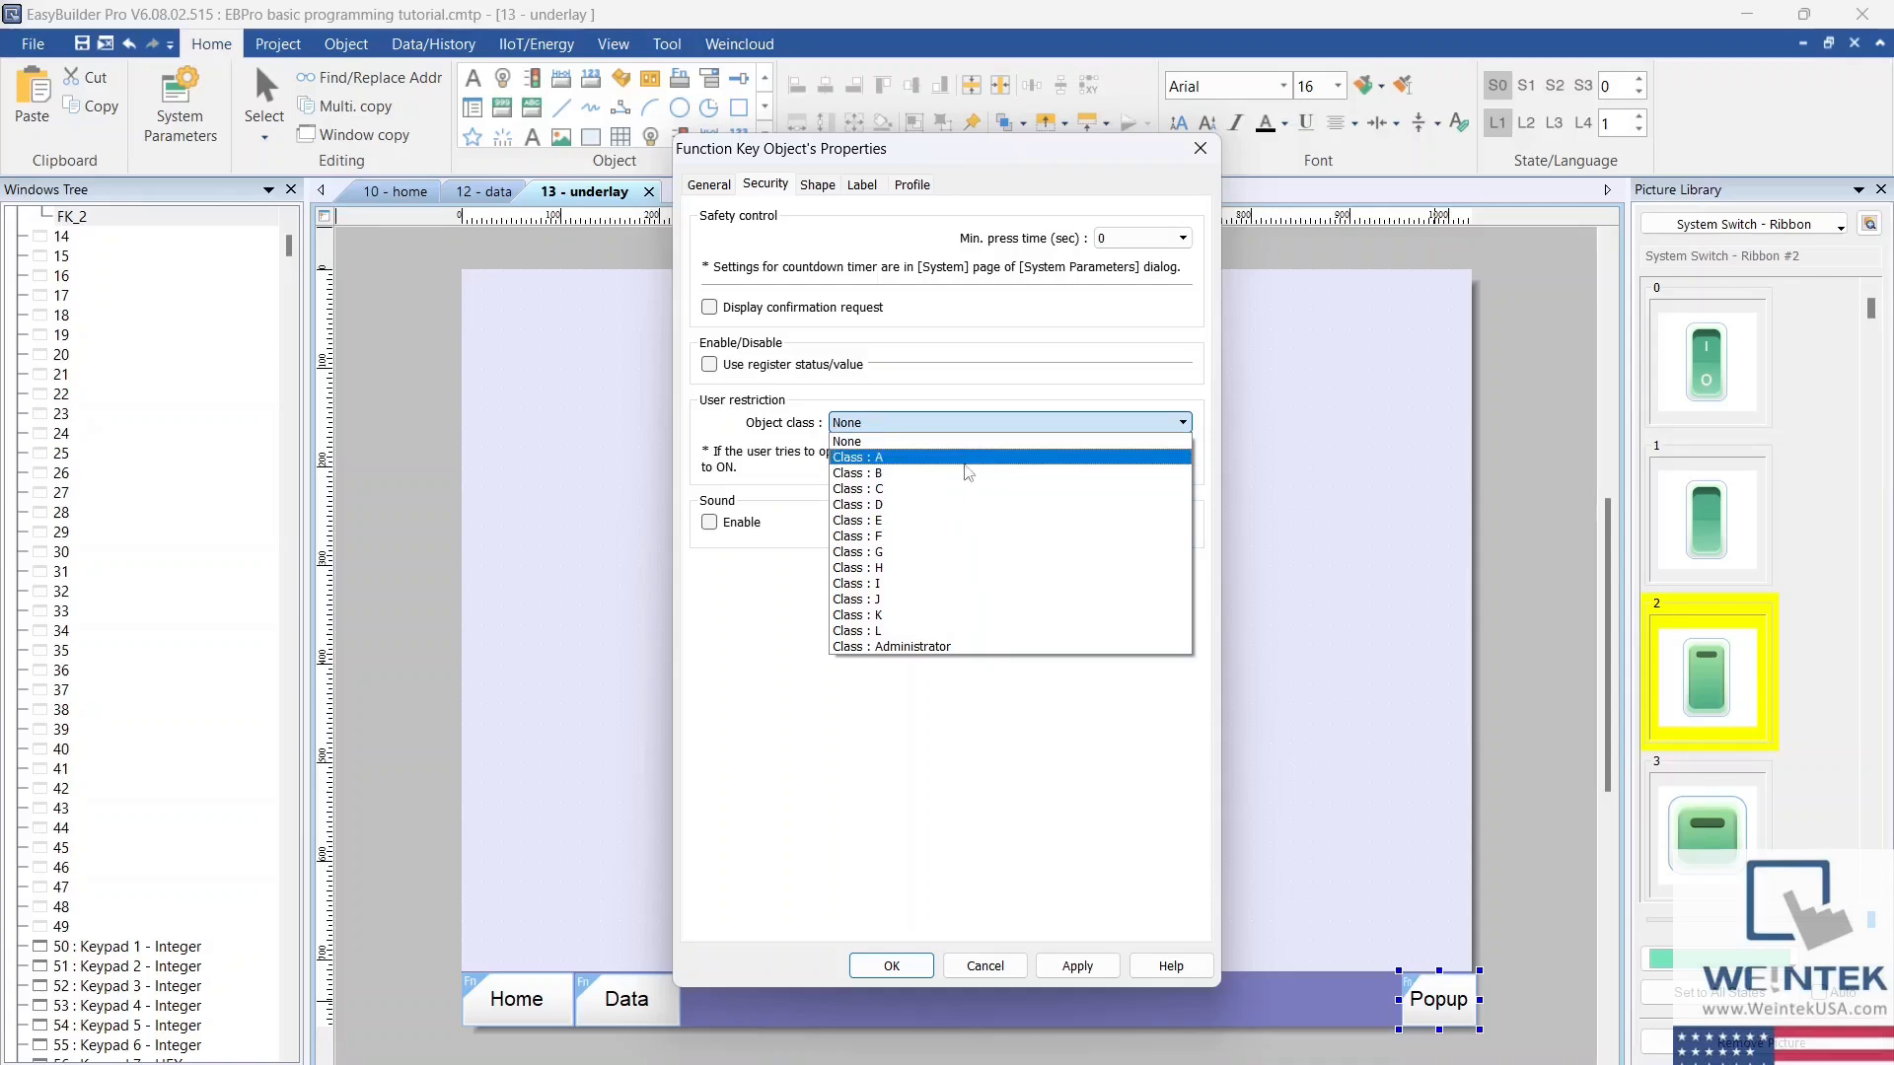
pyautogui.click(970, 458)
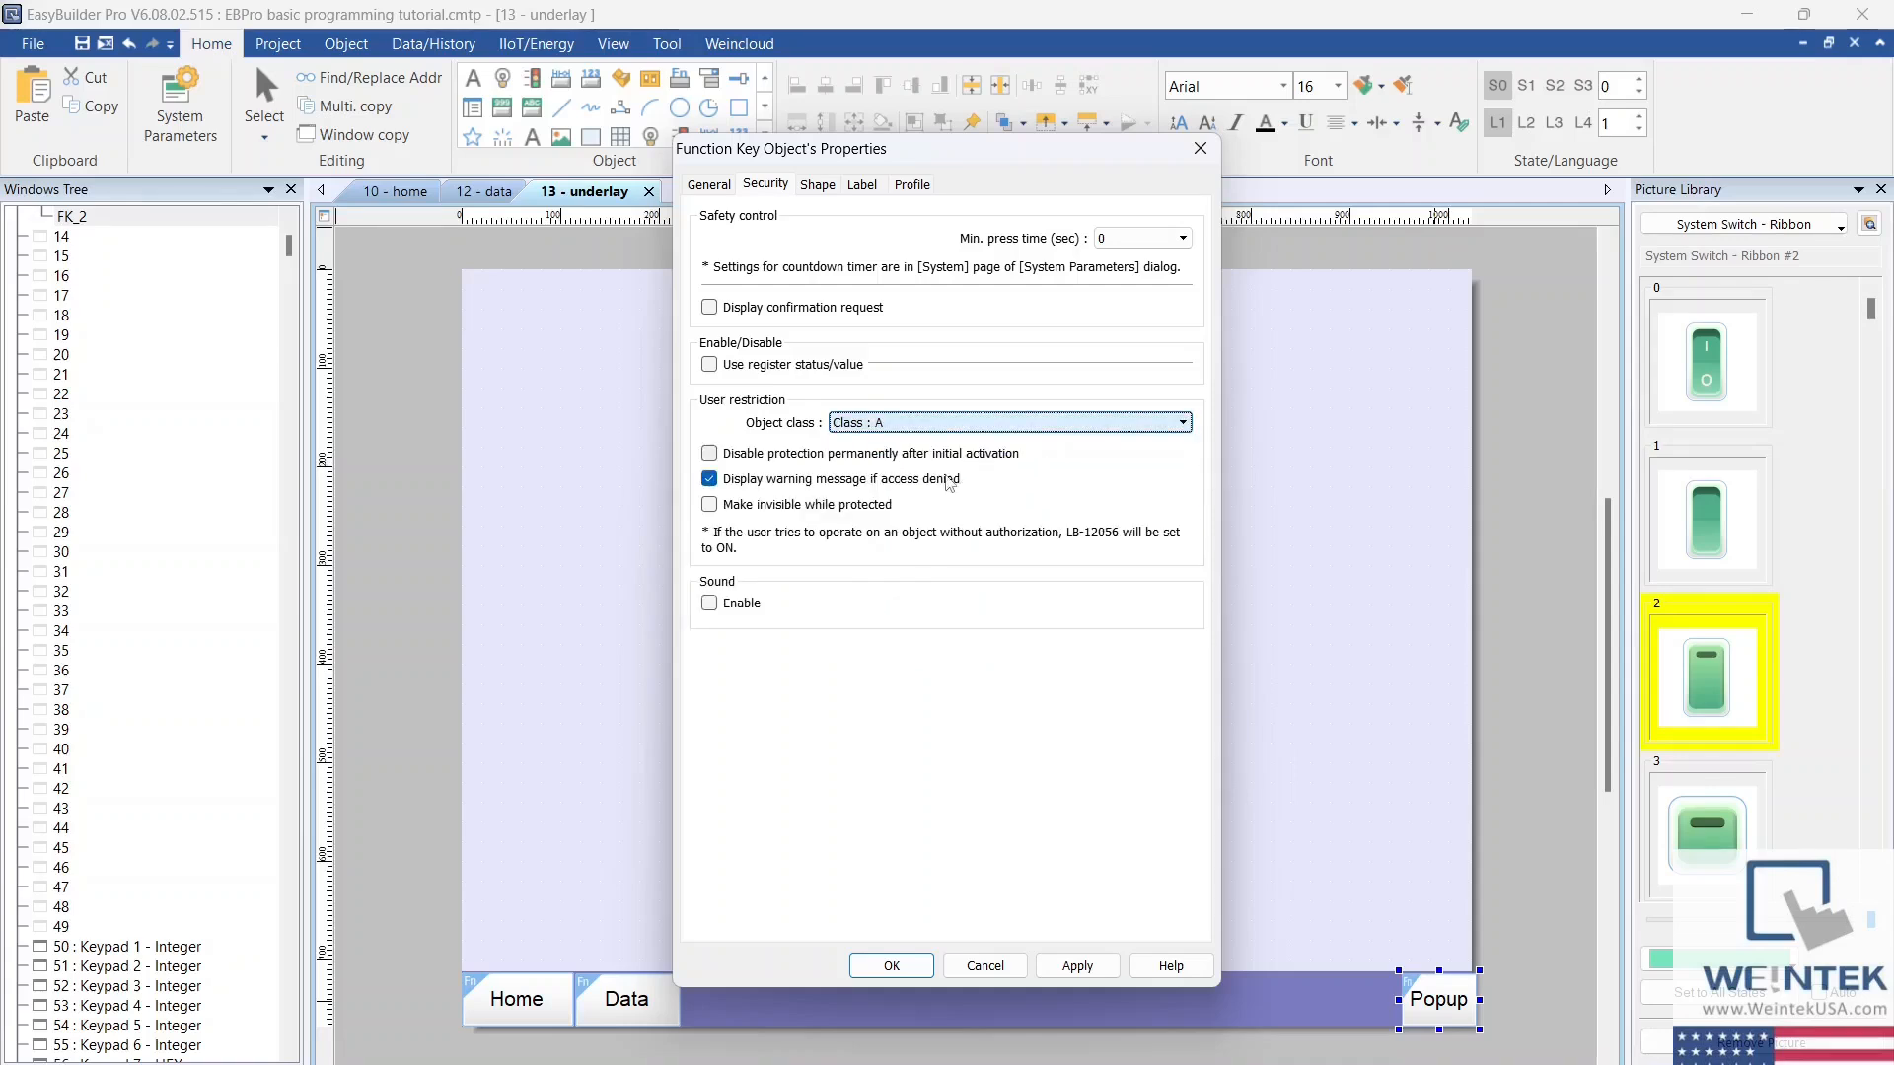
pyautogui.click(948, 480)
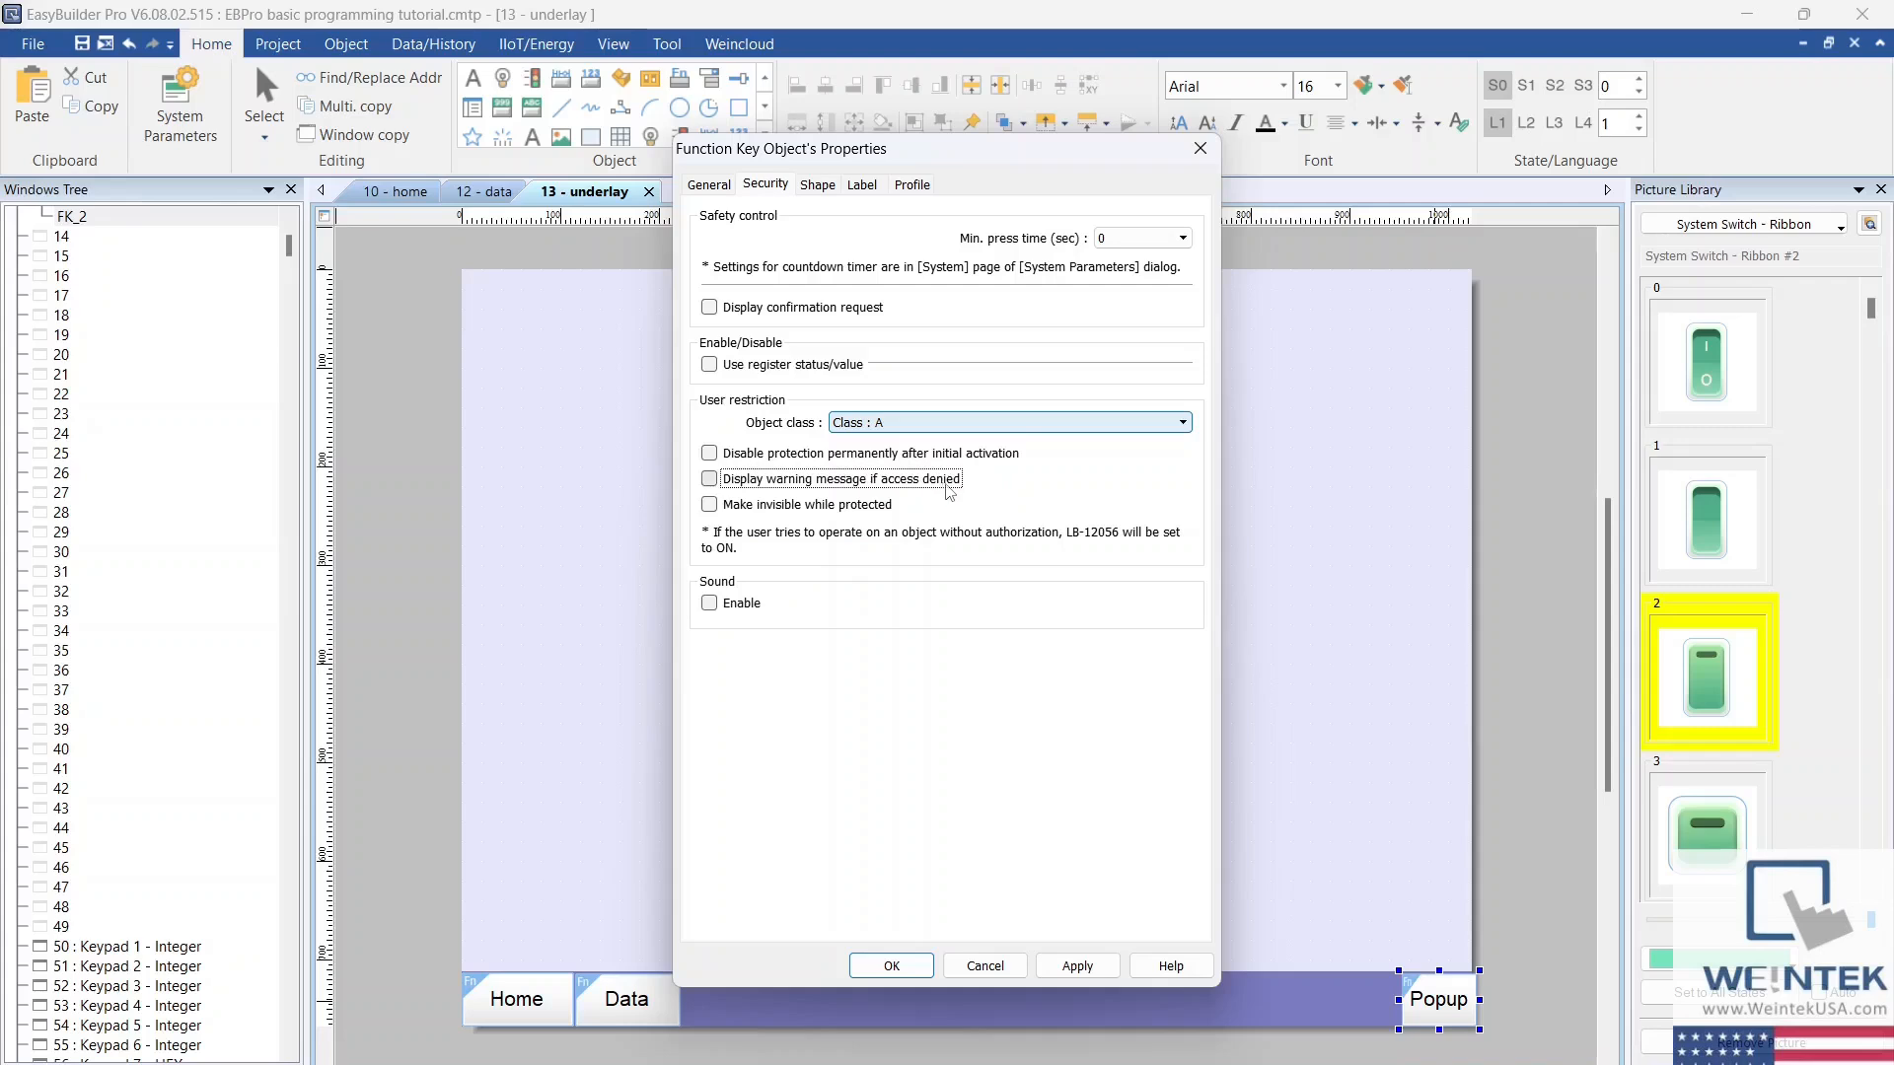
pyautogui.click(953, 489)
pyautogui.click(892, 966)
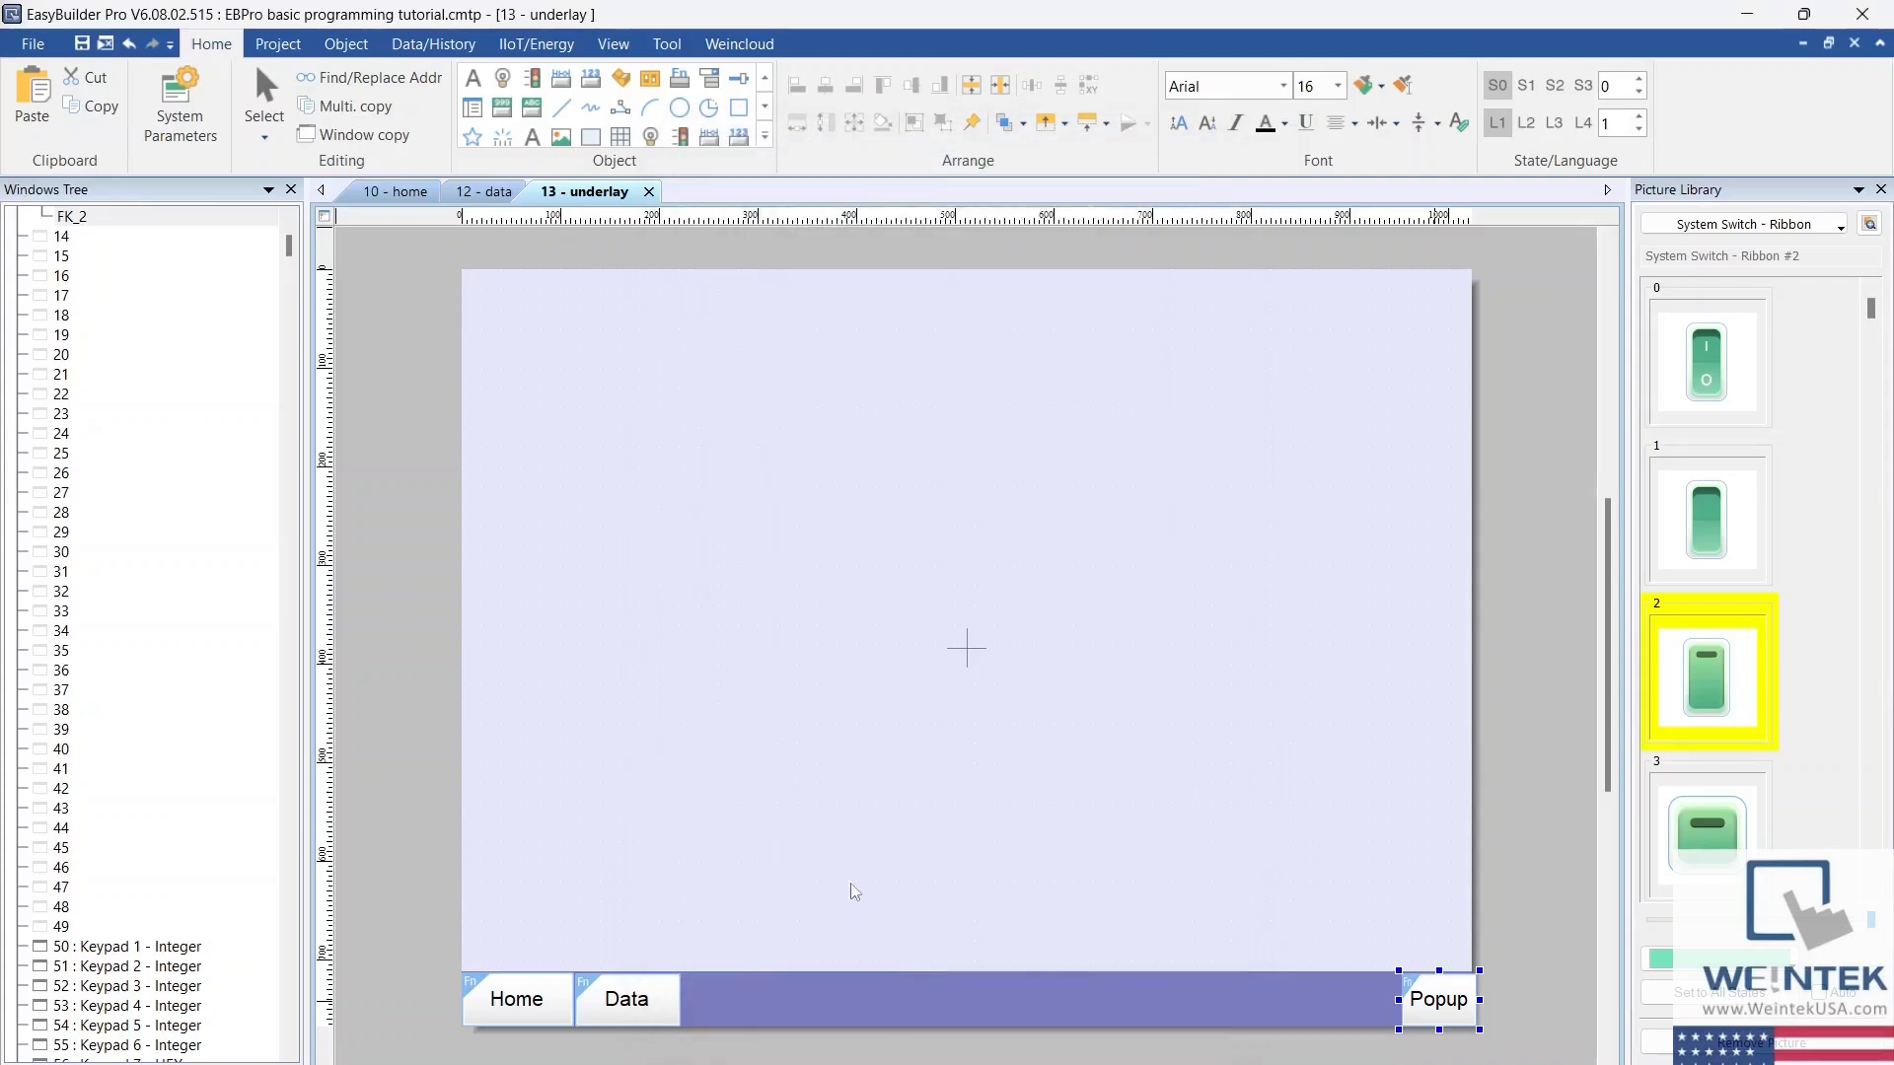
# Step: Examine the user accounts, passwords and class privileges in the system security settings
pyautogui.click(217, 143)
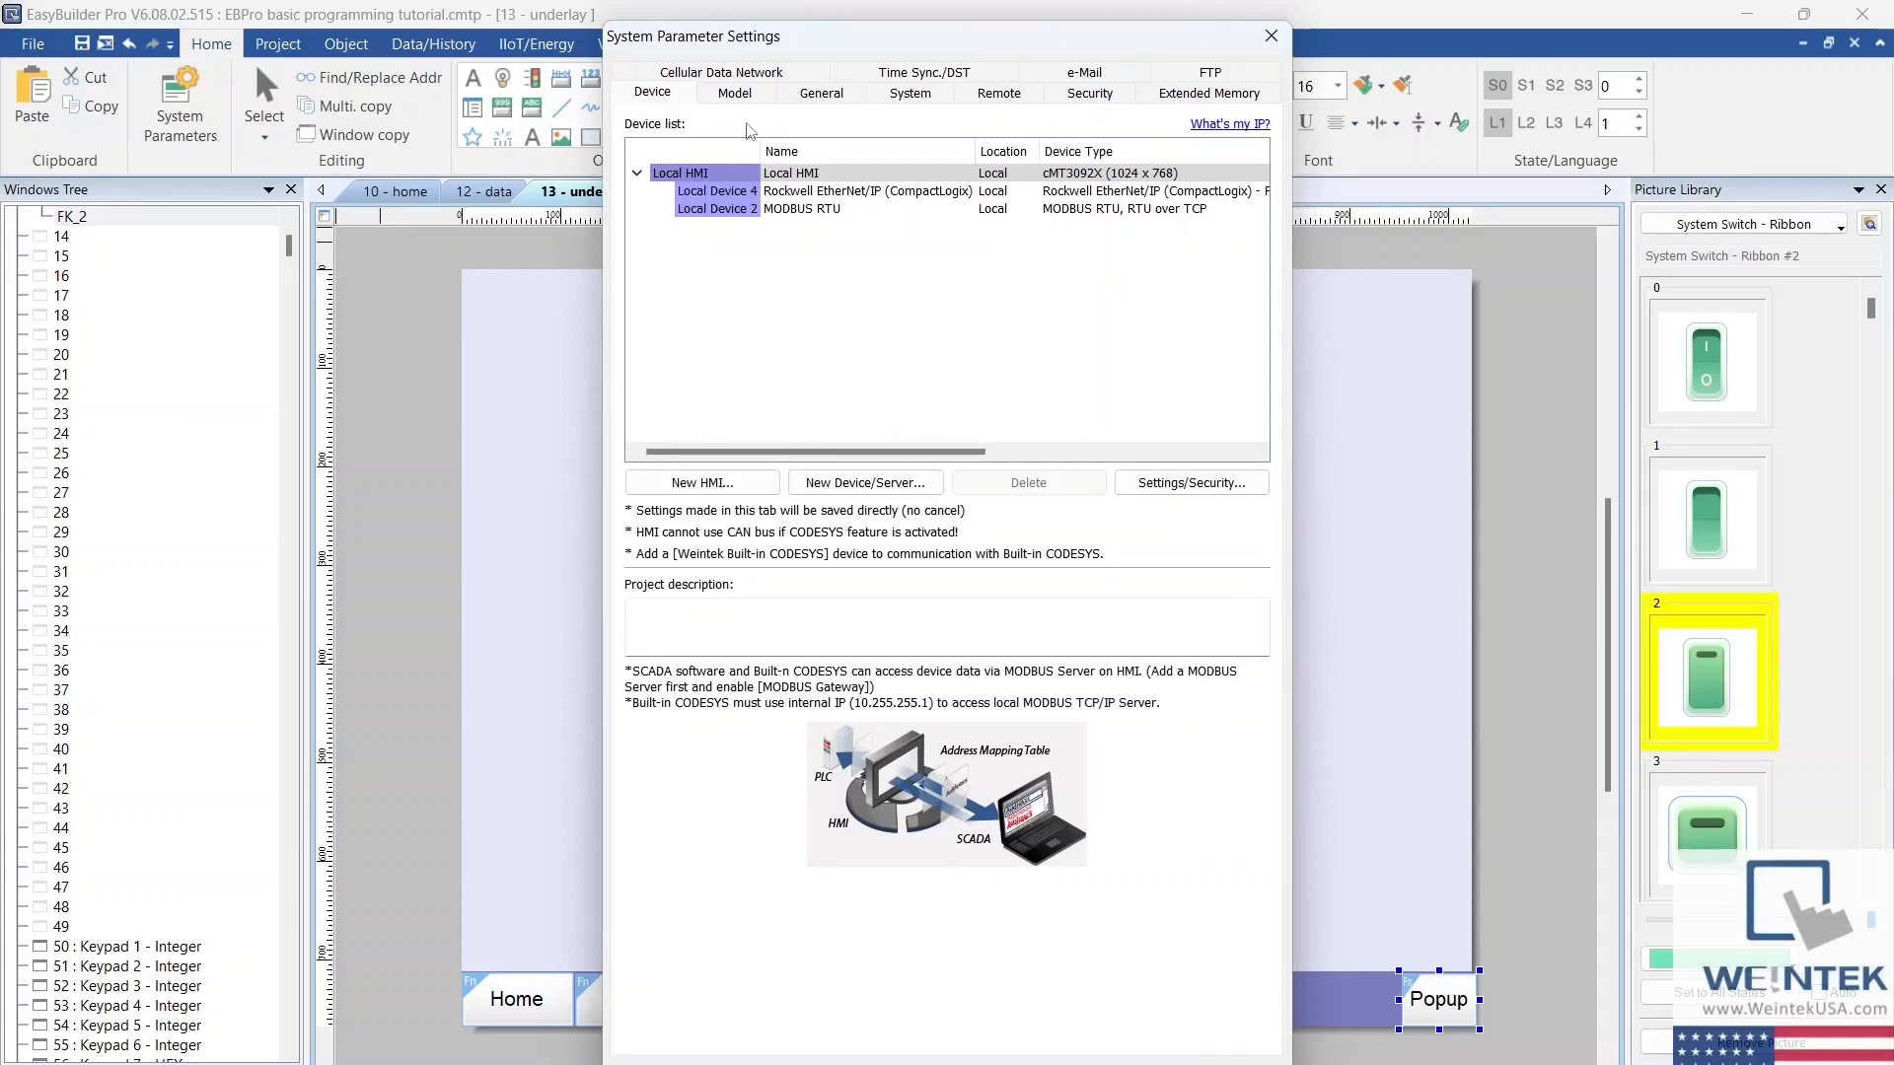
pyautogui.click(1070, 99)
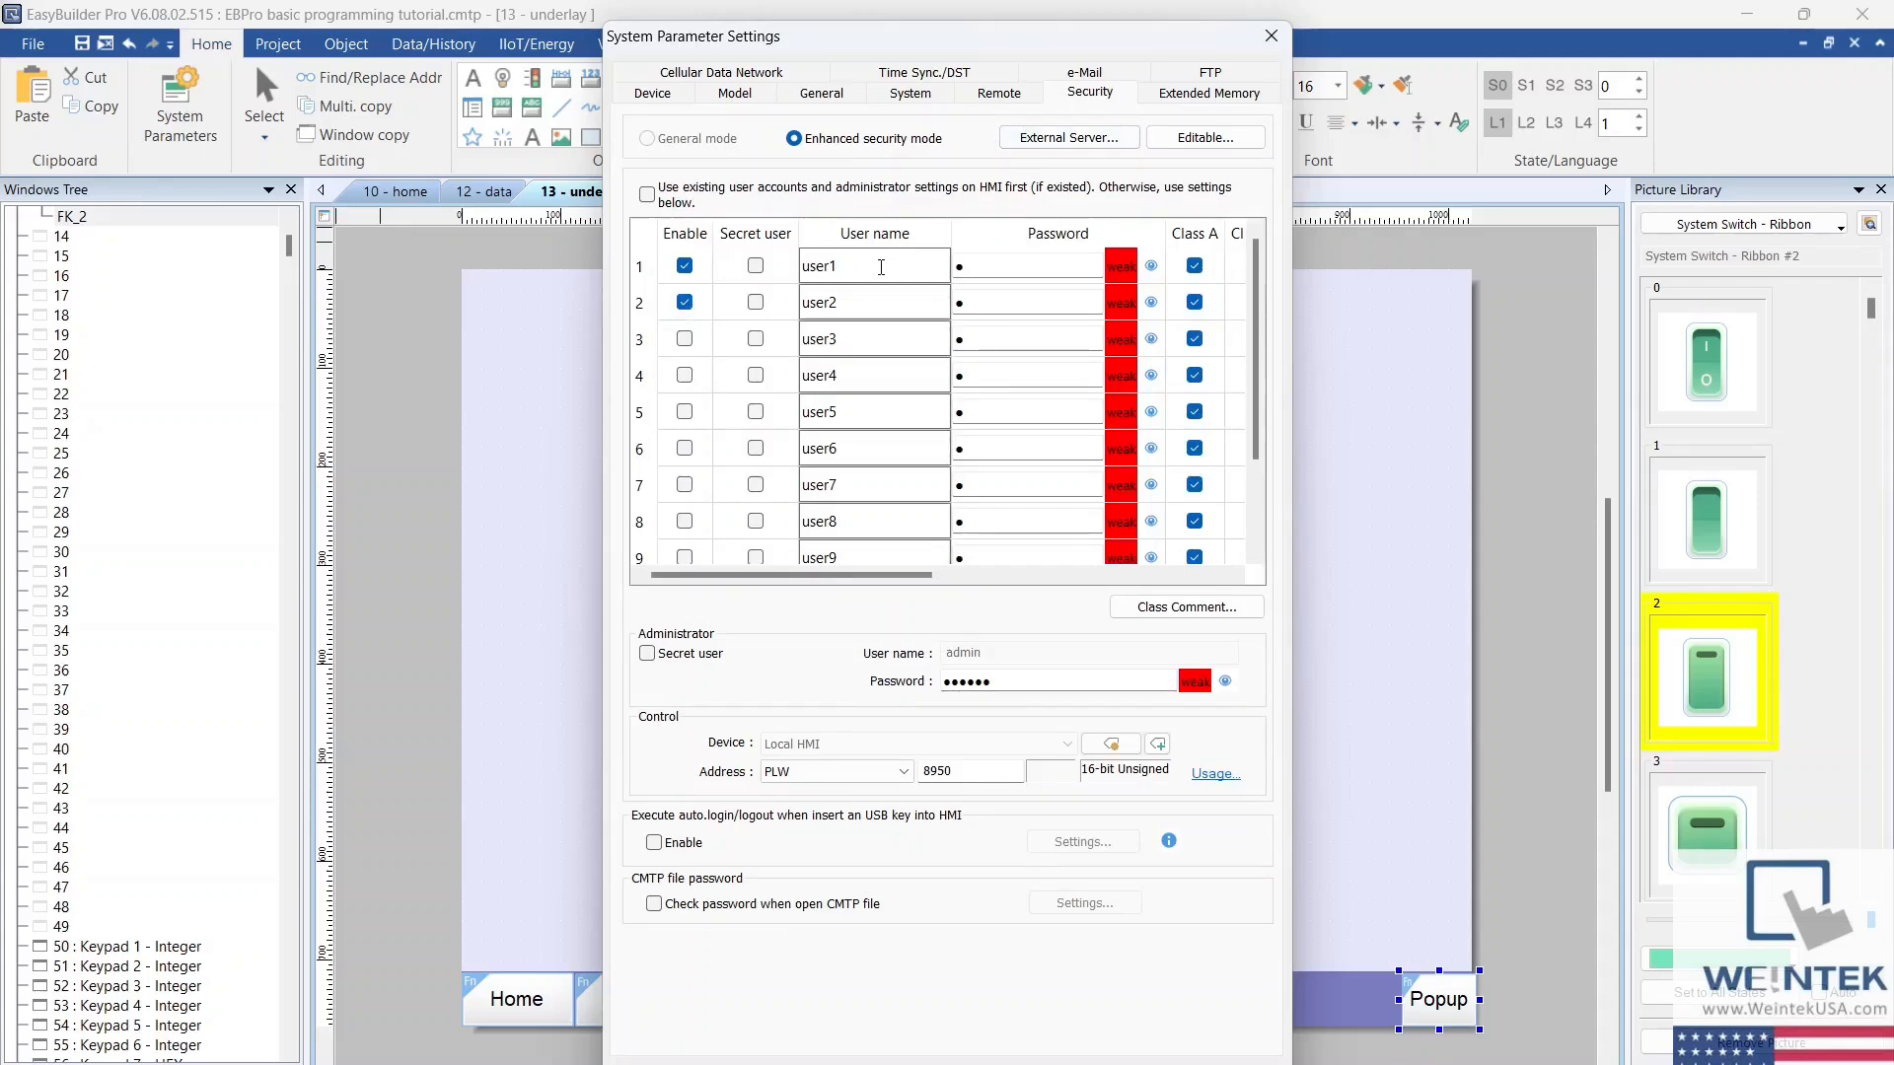
pyautogui.click(1149, 269)
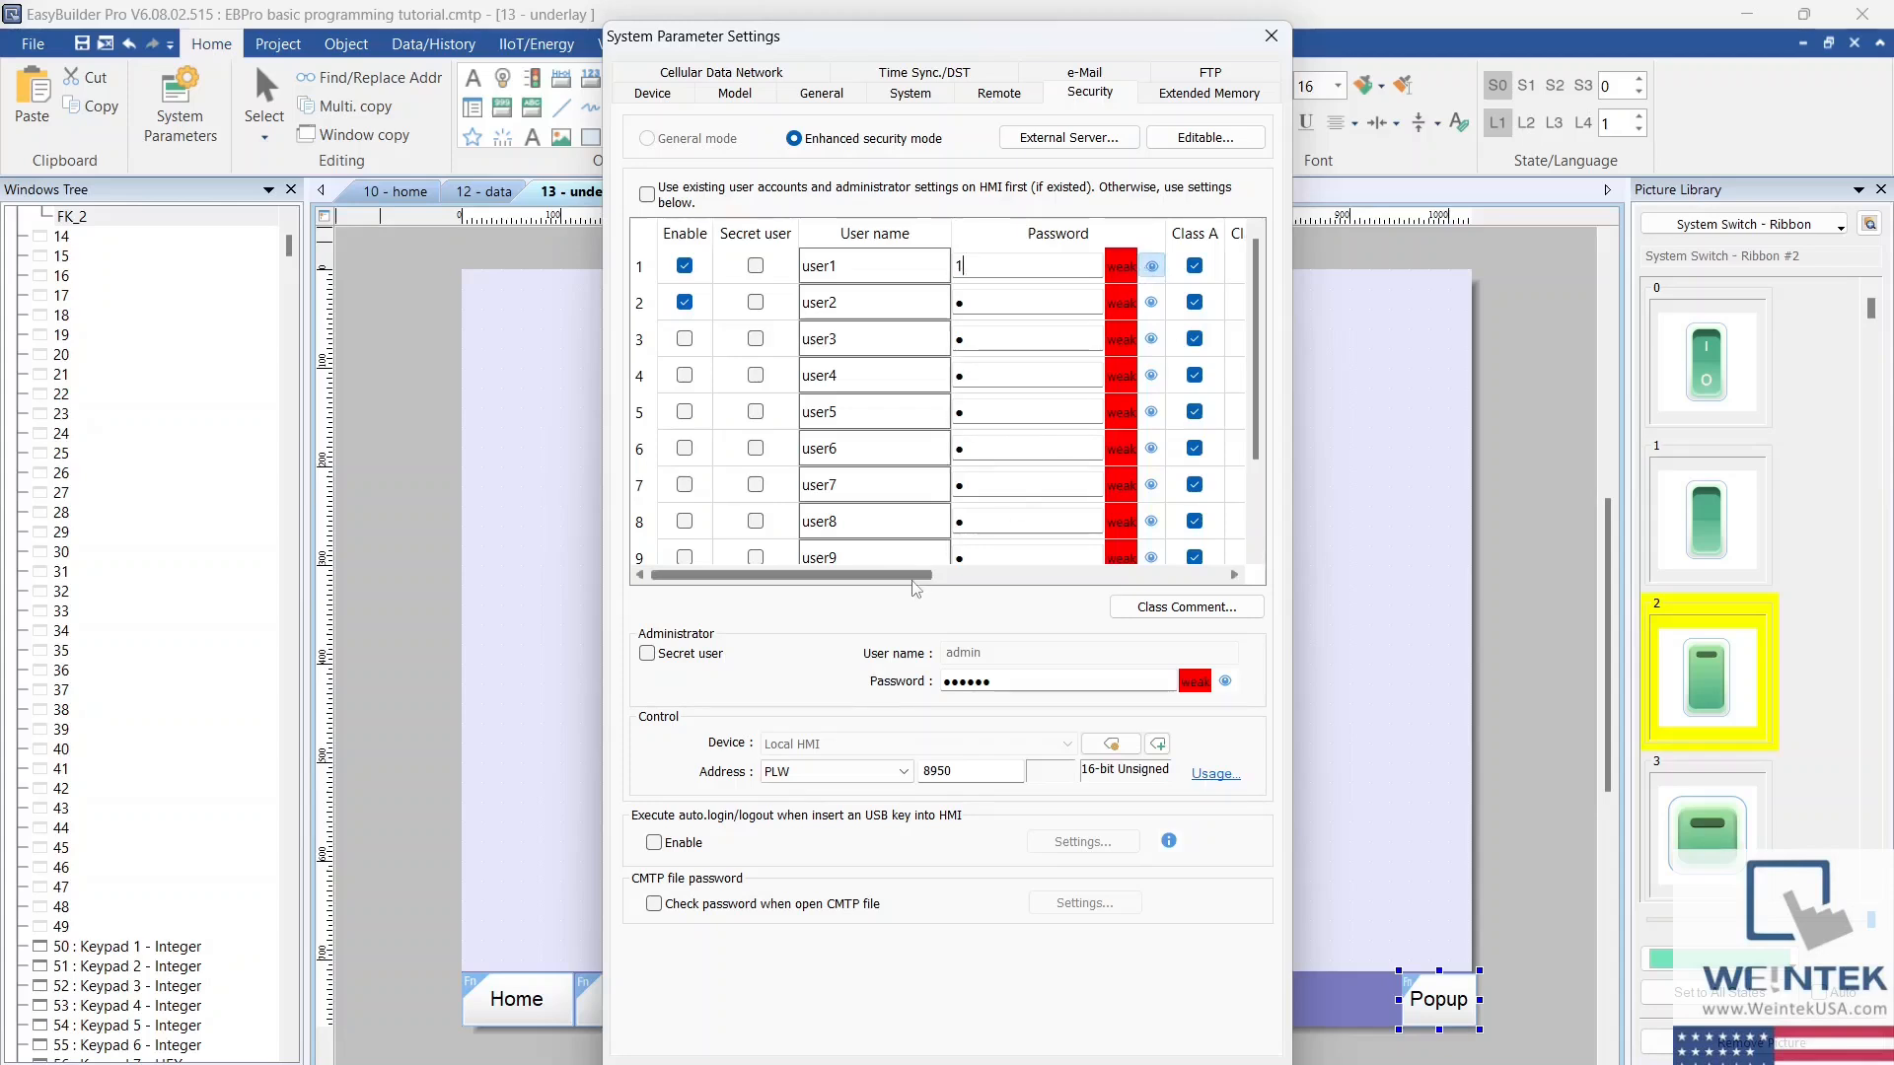
pyautogui.moveTo(913, 574); pyautogui.dragTo(1006, 574)
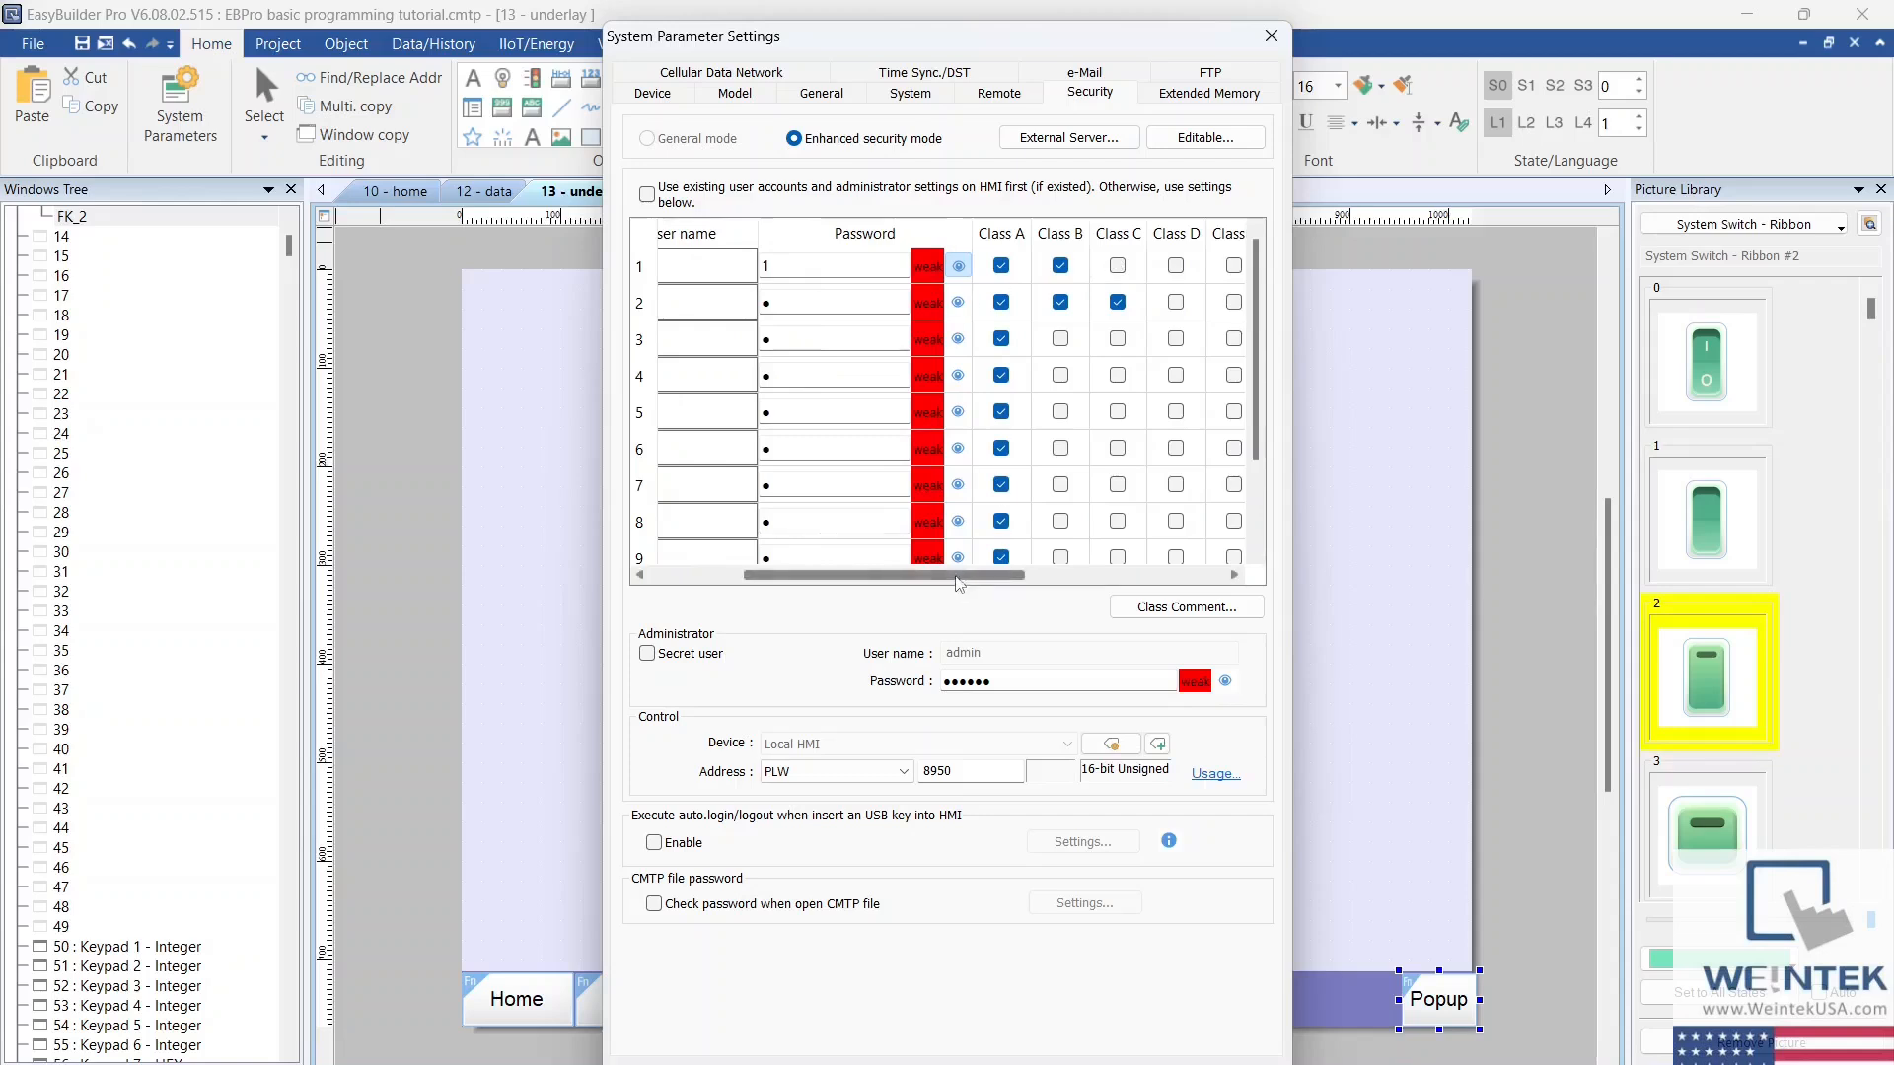
pyautogui.moveTo(972, 574); pyautogui.dragTo(878, 574)
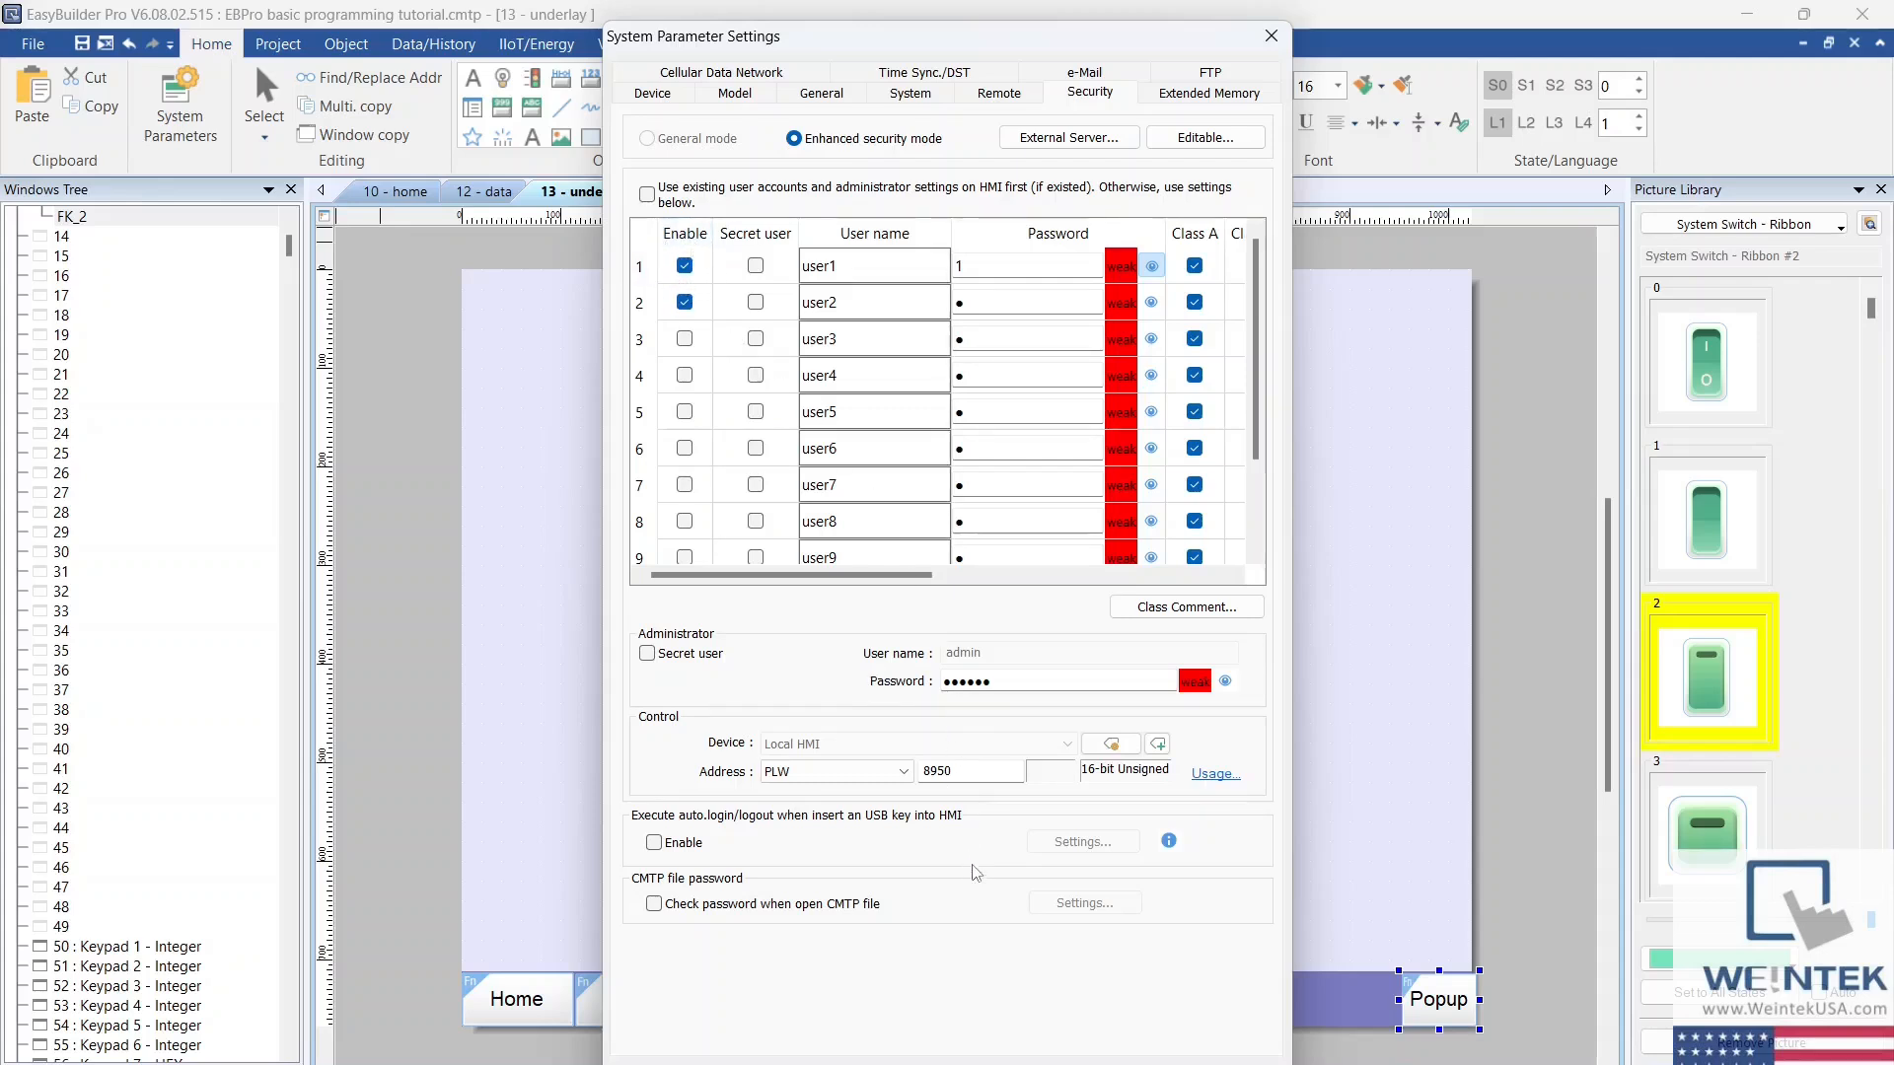
pyautogui.click(1016, 1063)
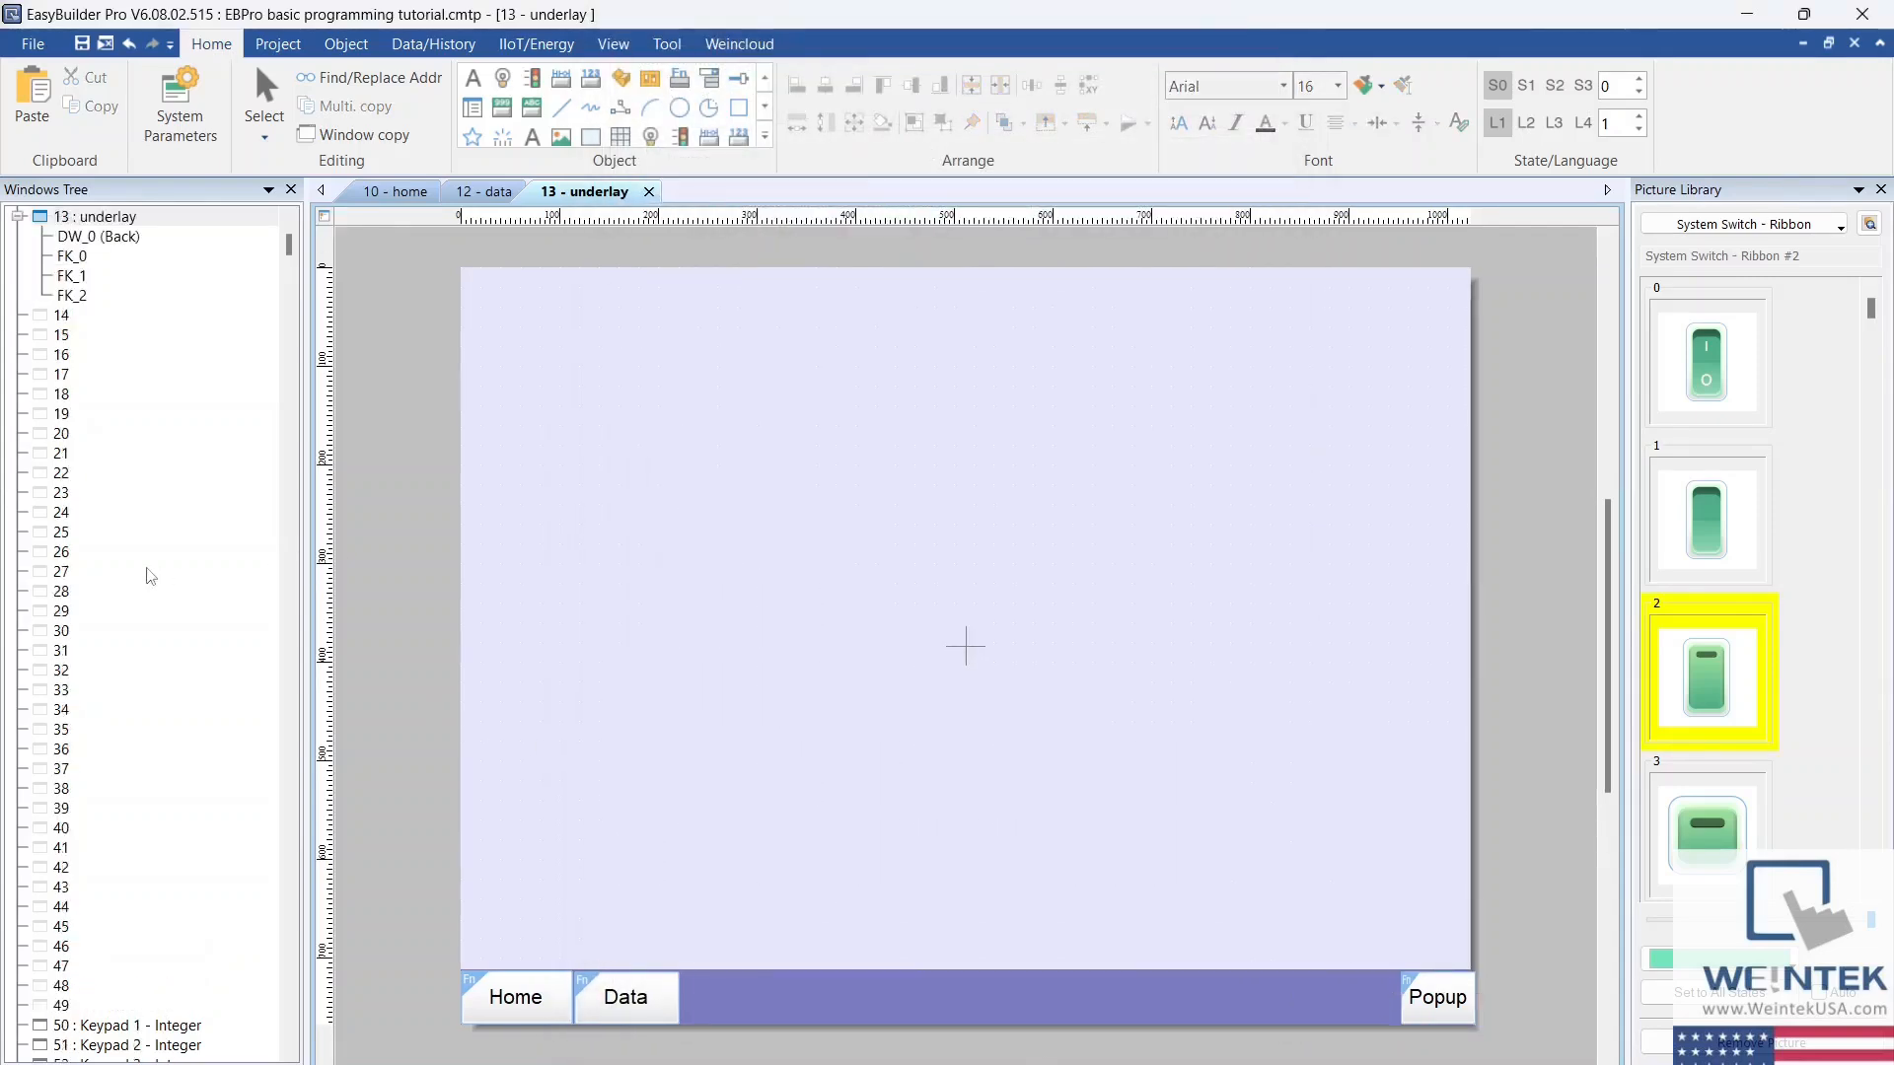
# Step: Open the built-in window 70, Login & Logout, and examine its login objects
pyautogui.scroll(-12, 143, 582)
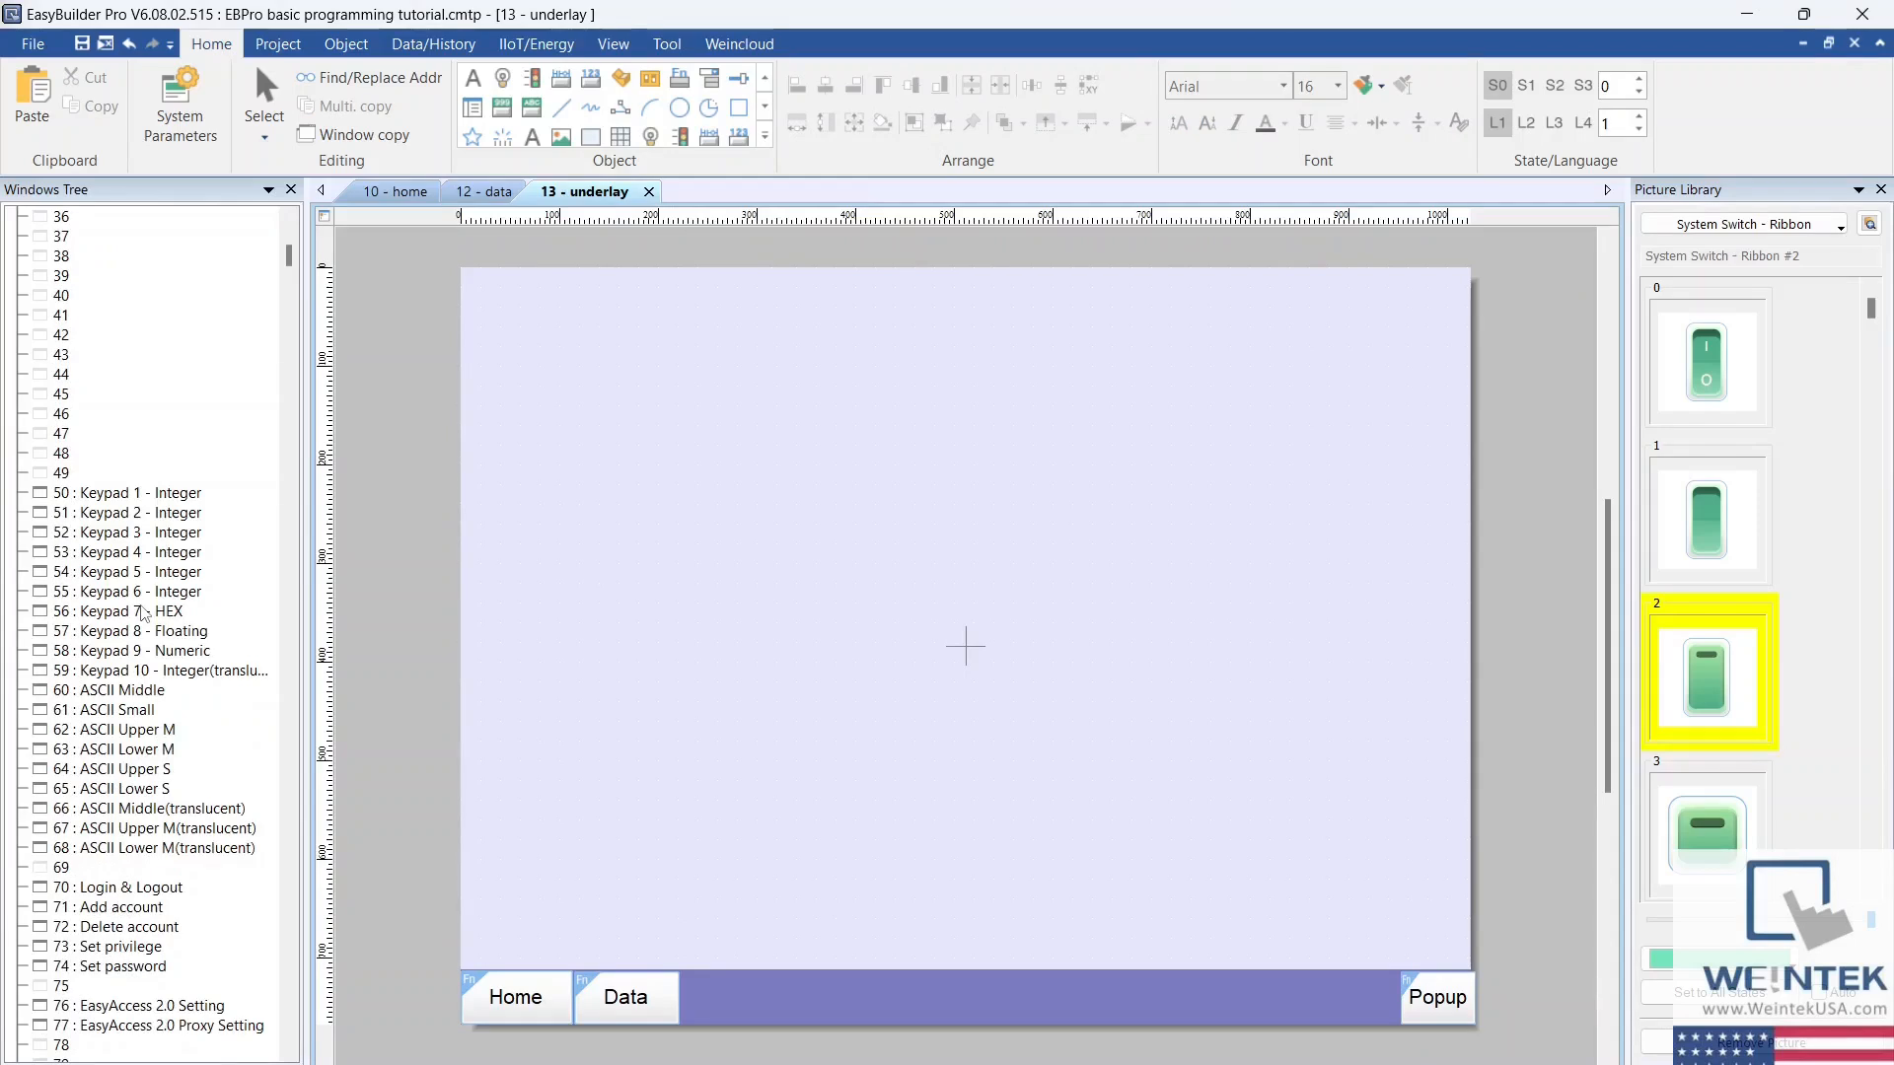
pyautogui.scroll(-1, 143, 611)
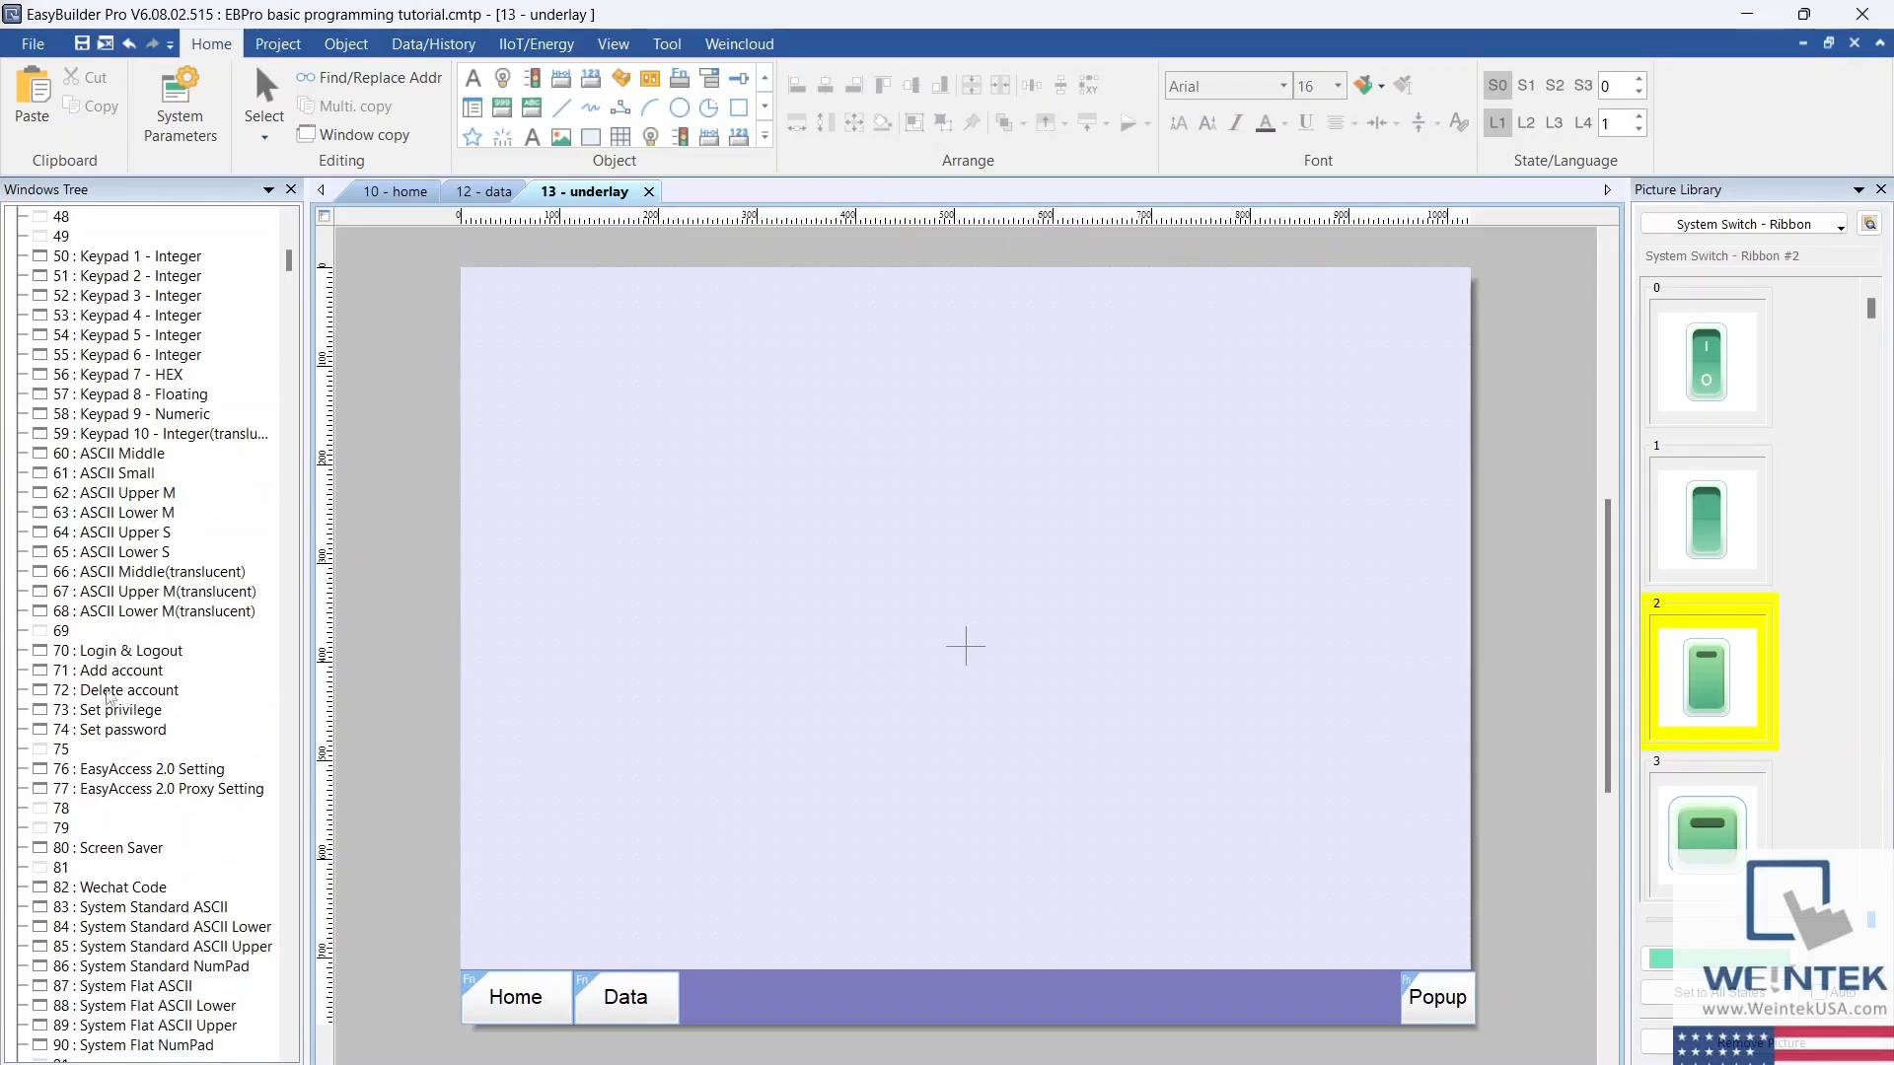
pyautogui.click(111, 653)
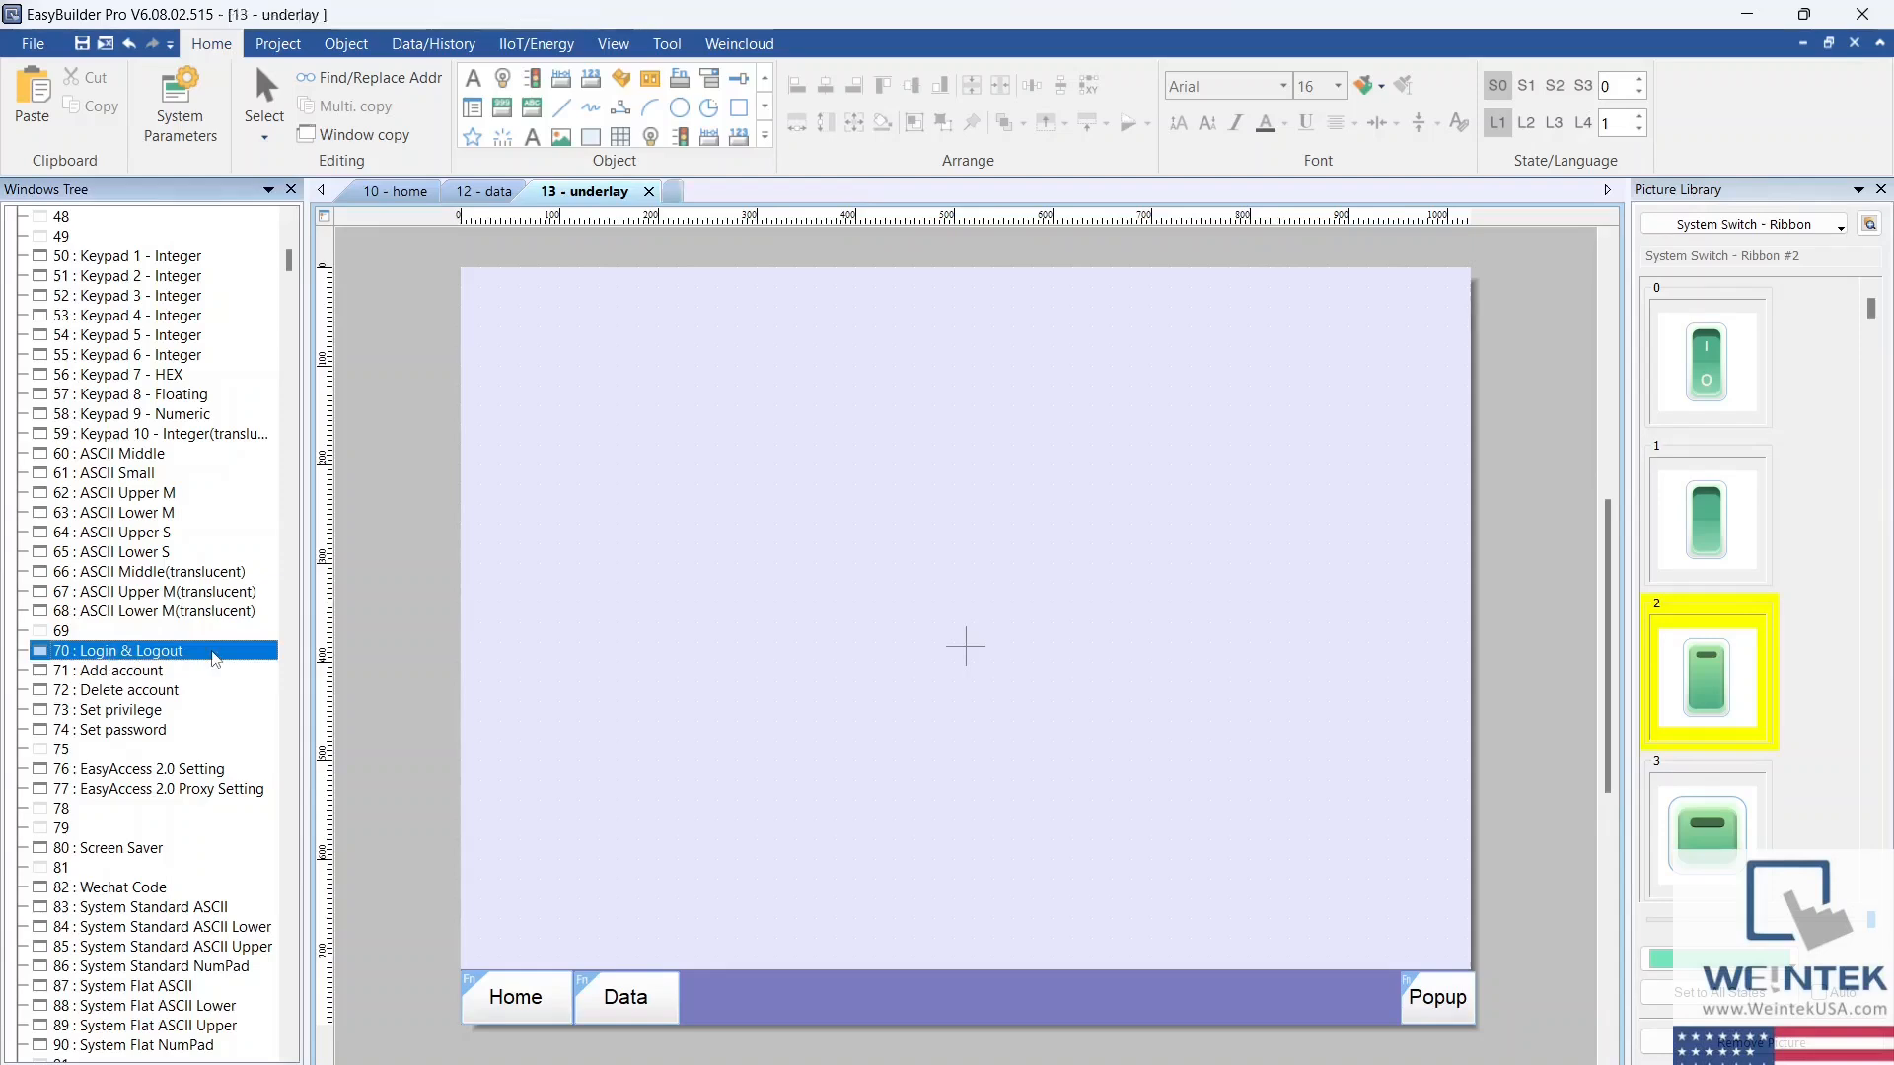
pyautogui.doubleClick(158, 651)
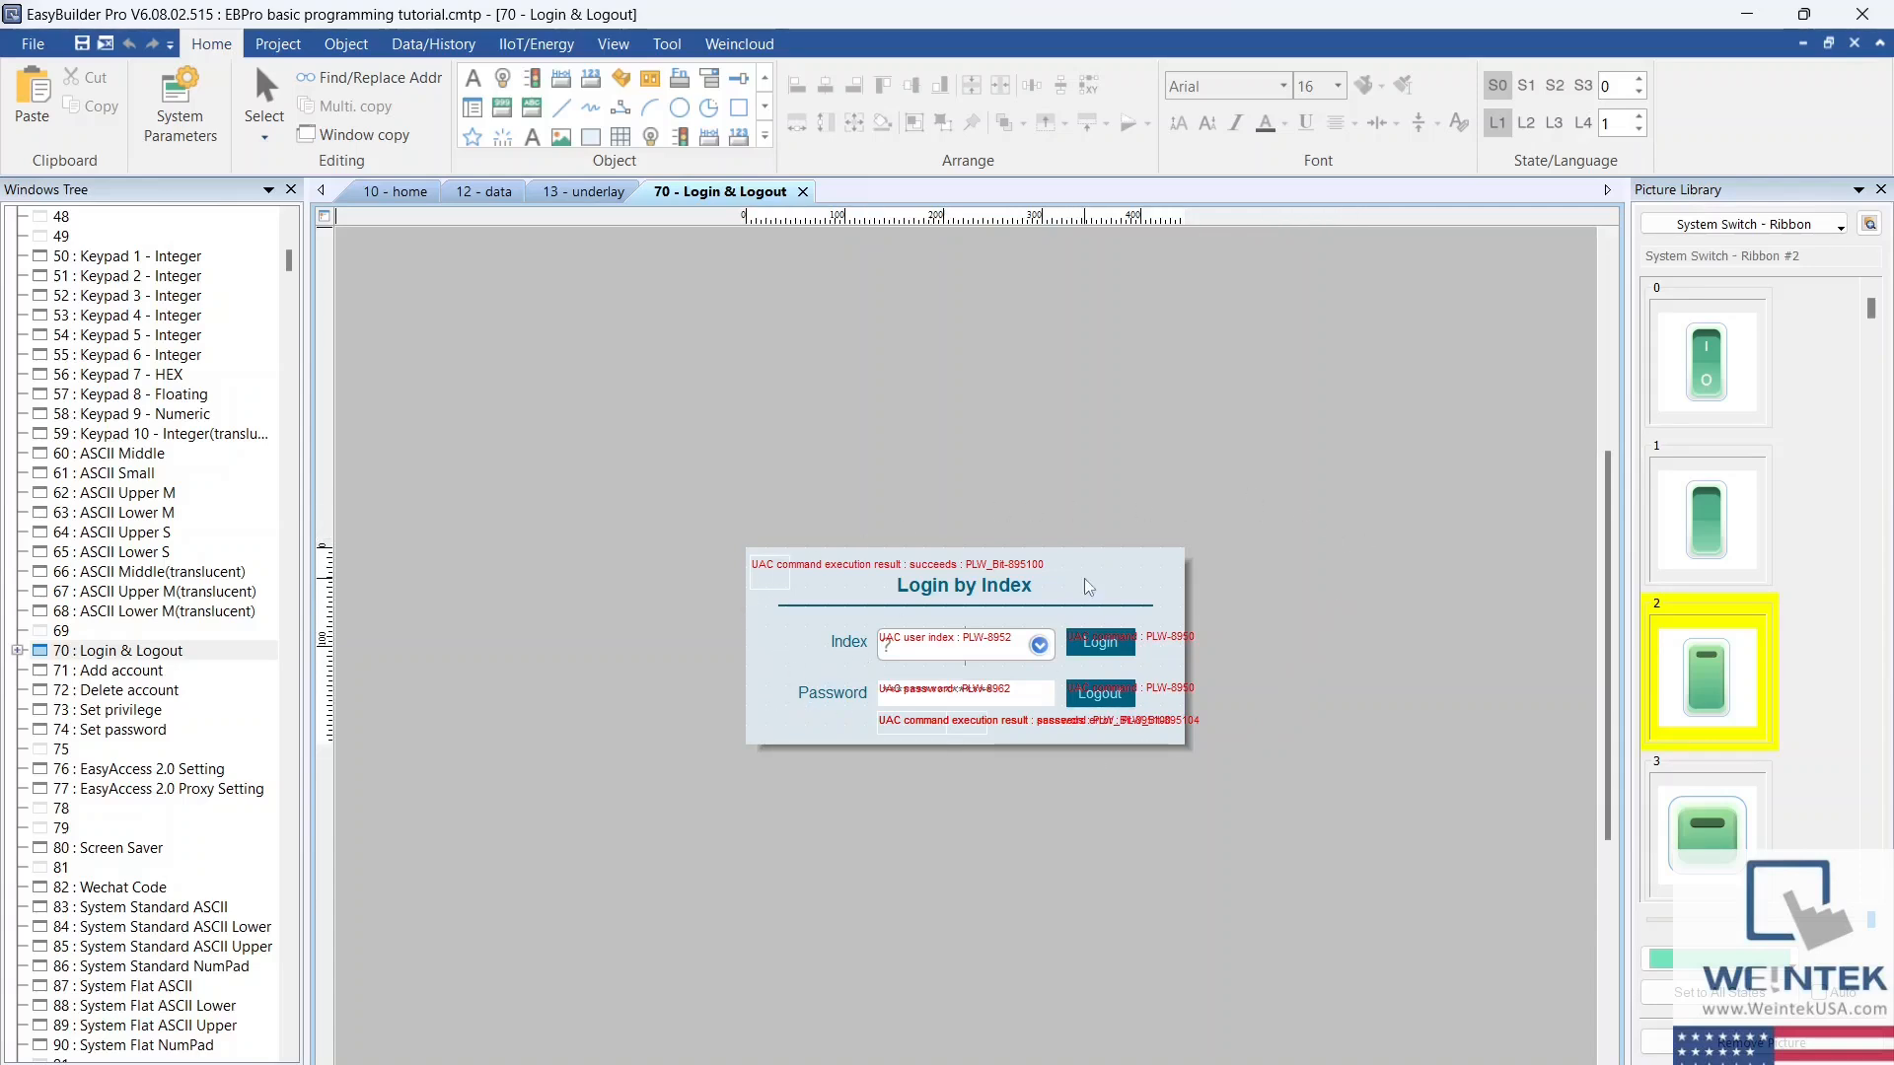
# Step: Start a new function key on the underlay window that displays popup window 70. Login & Logout
pyautogui.click(589, 195)
pyautogui.click(346, 45)
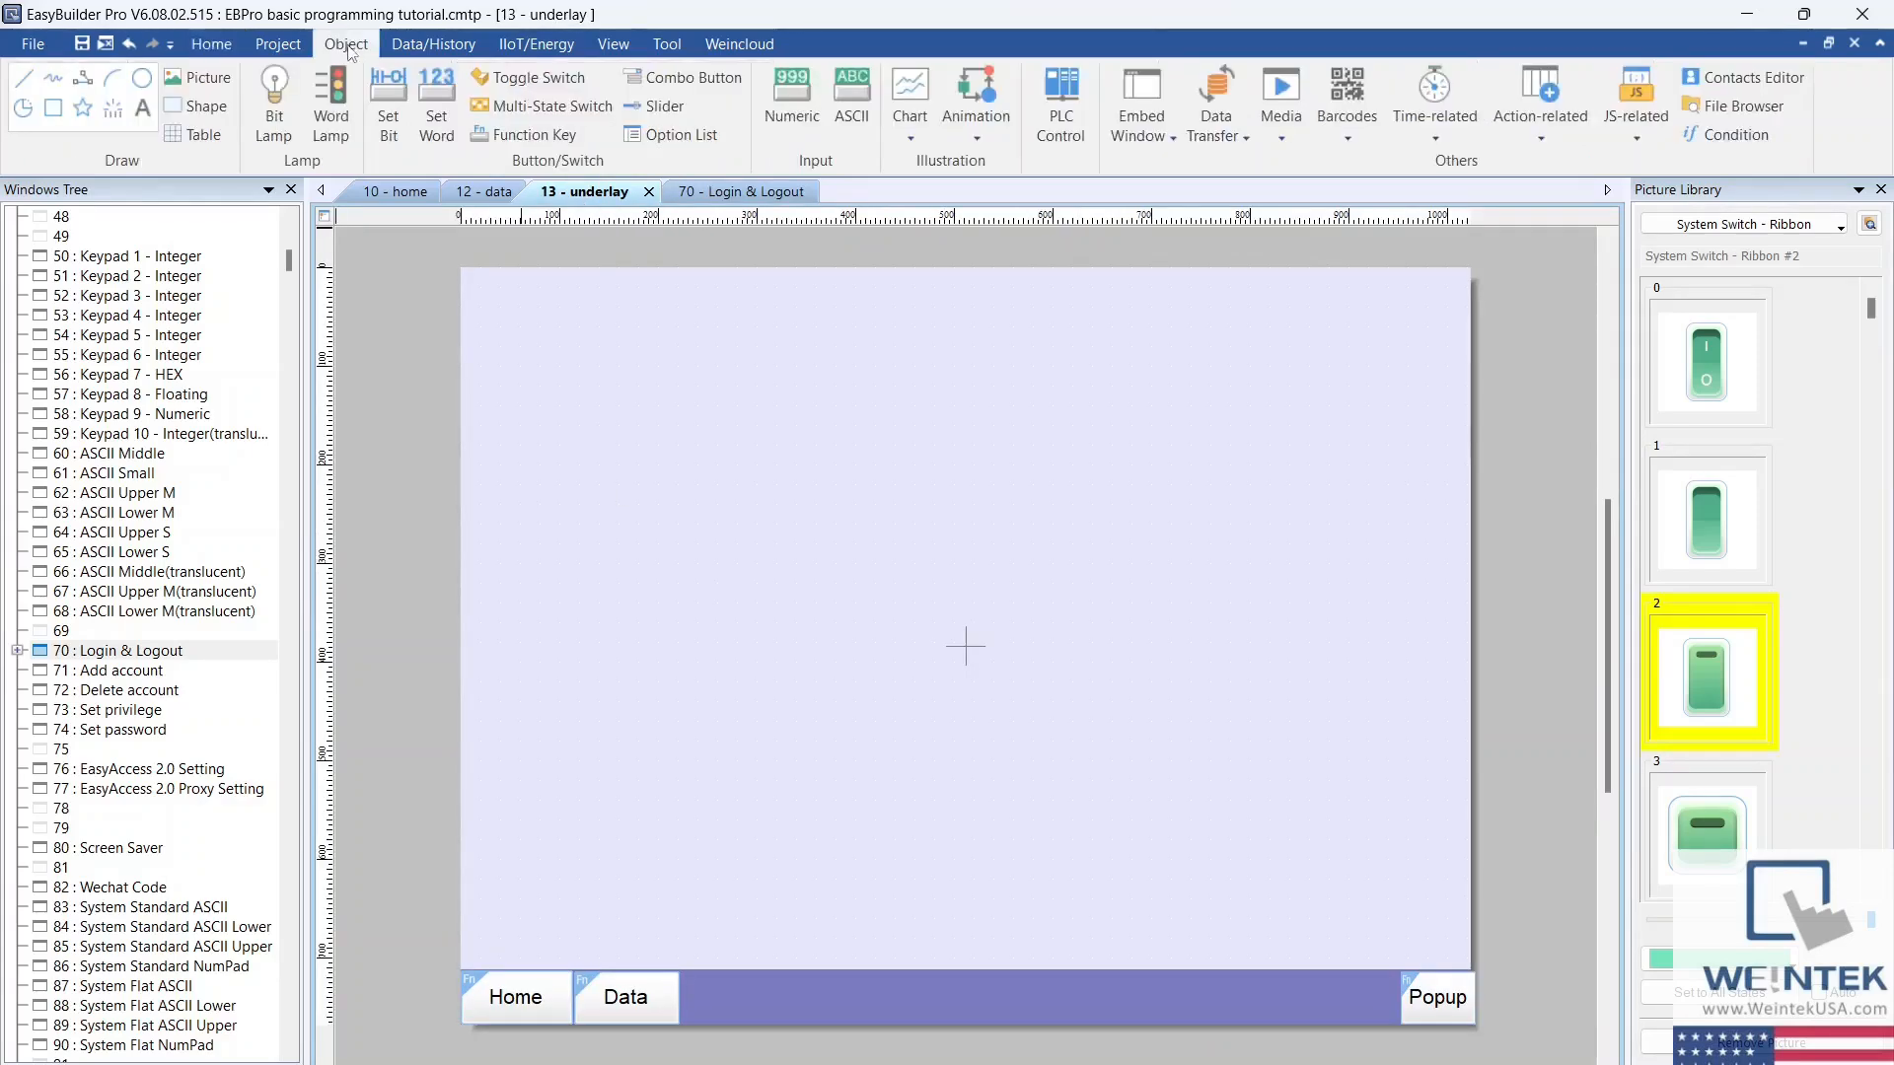
pyautogui.click(523, 135)
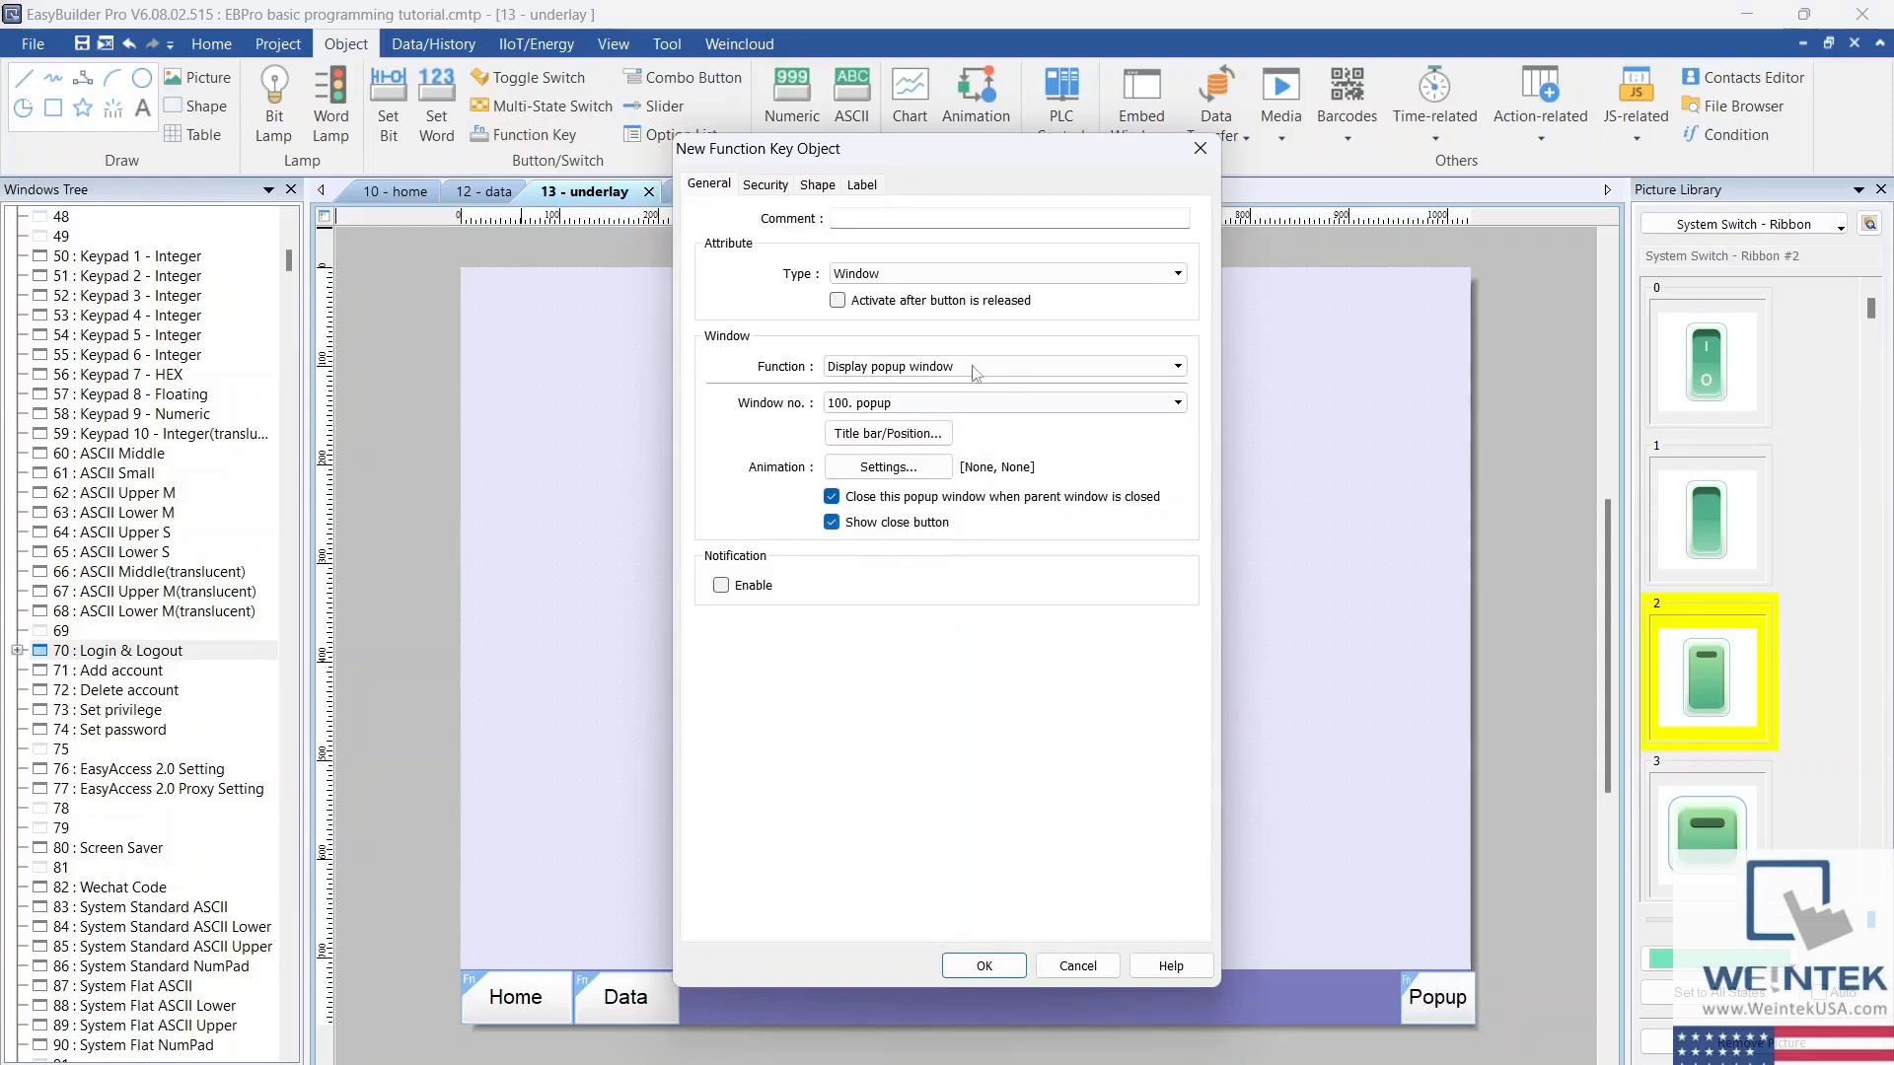
pyautogui.click(962, 403)
pyautogui.scroll(3, 947, 493)
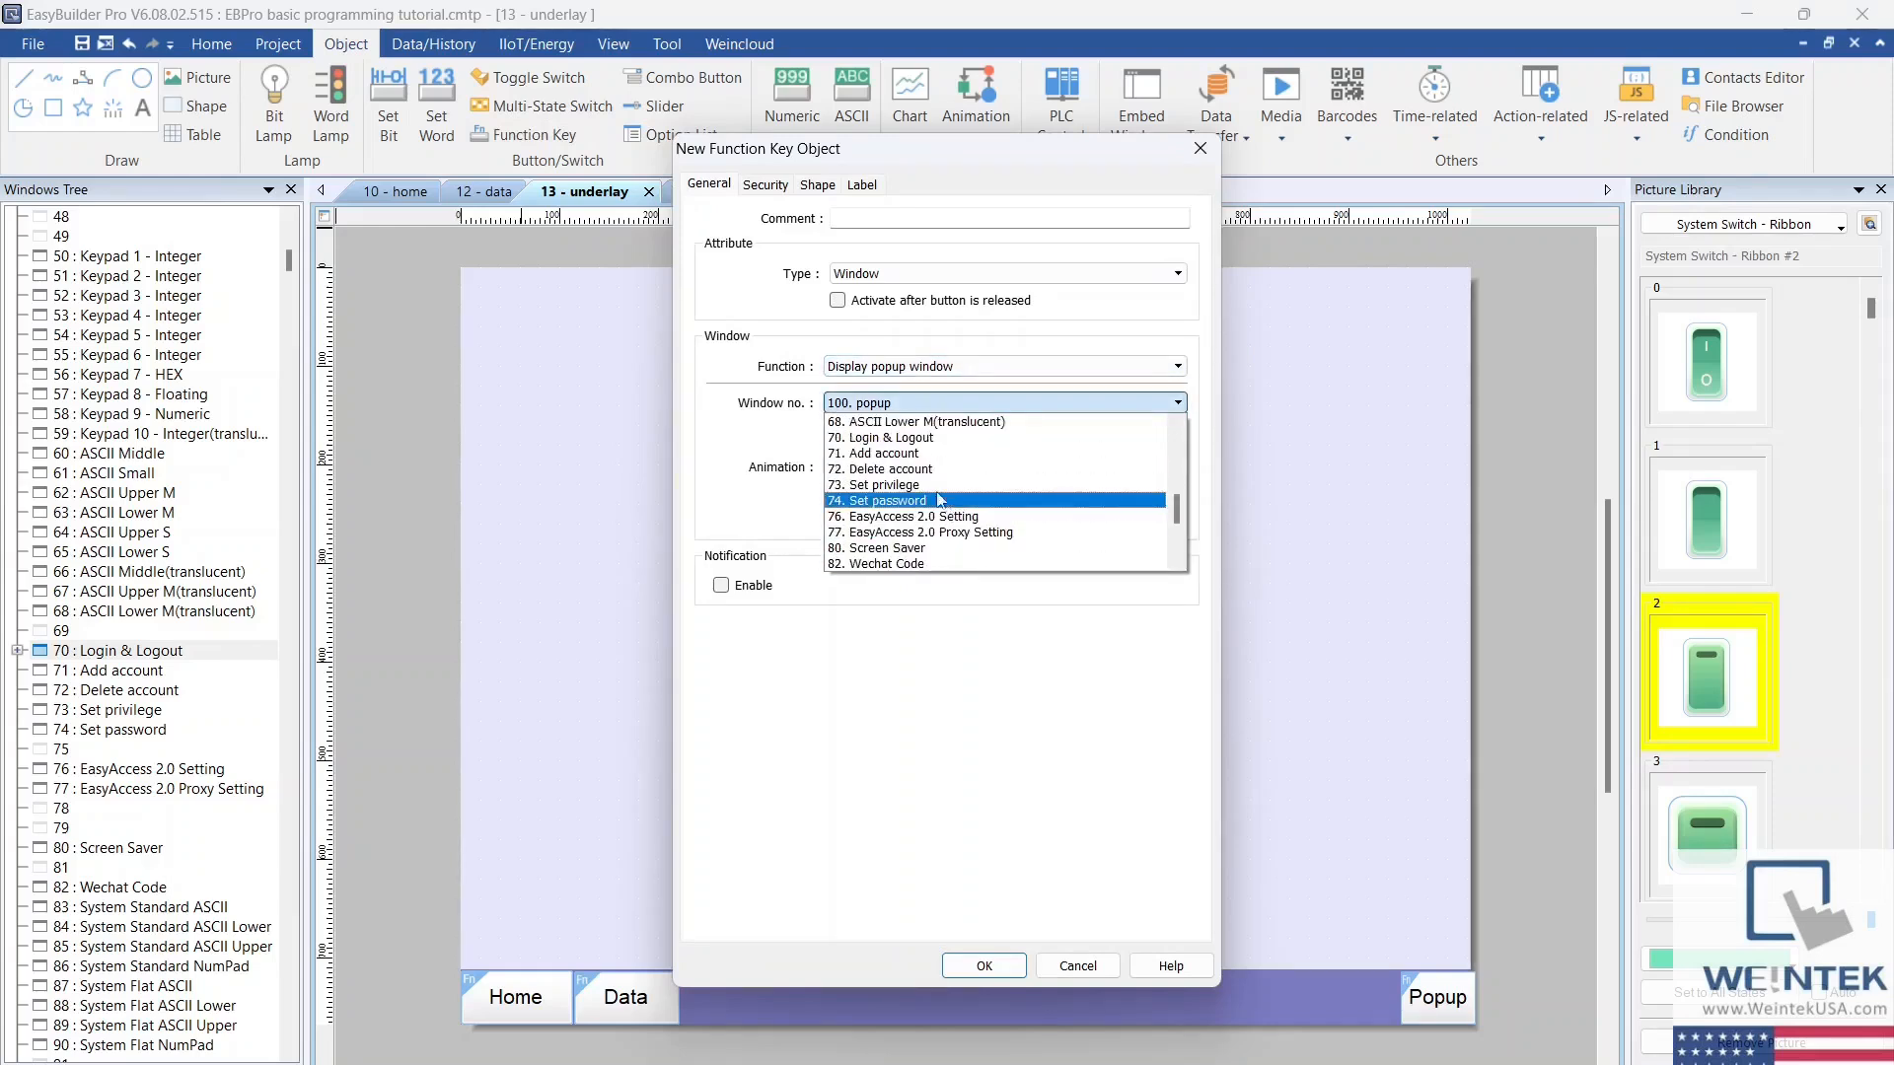
pyautogui.click(920, 438)
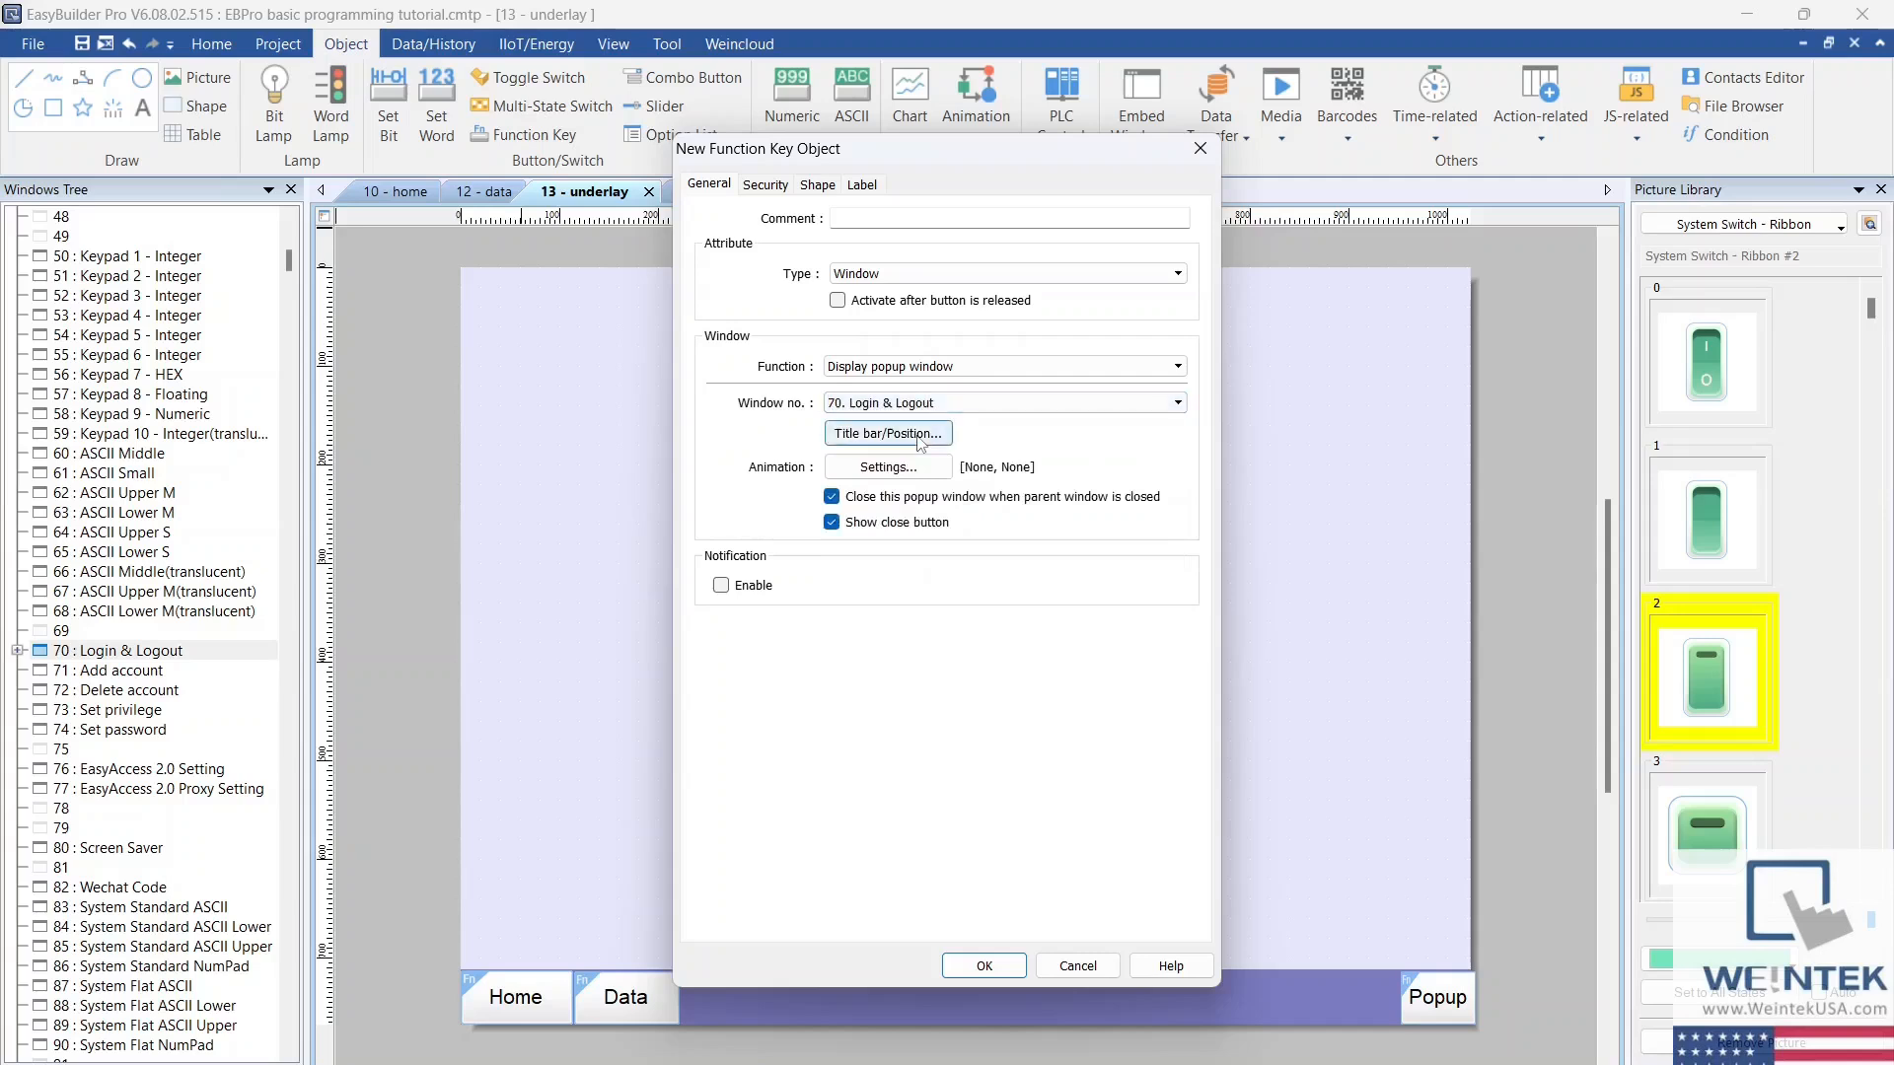
# Step: Set the new function key's label to Login and confirm its properties
pyautogui.click(862, 187)
pyautogui.doubleClick(781, 392)
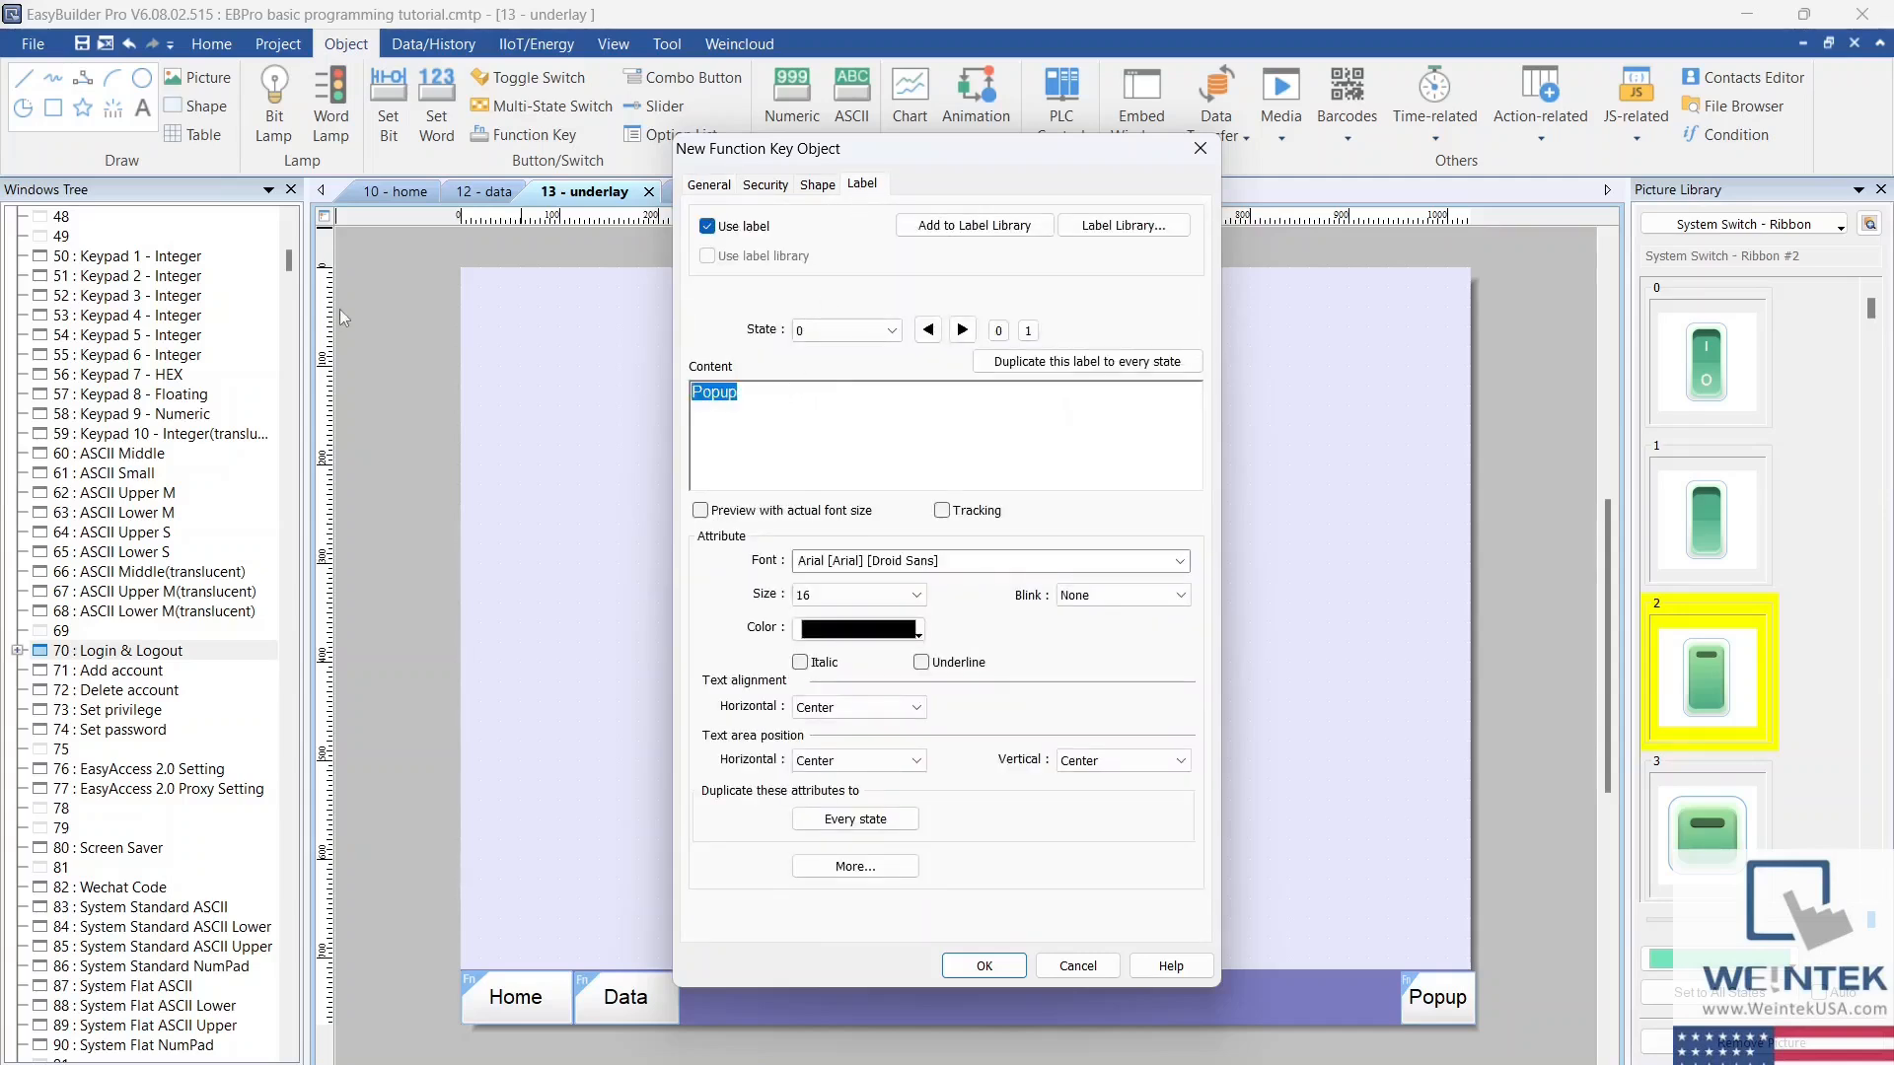
pyautogui.write('Login')
pyautogui.click(983, 965)
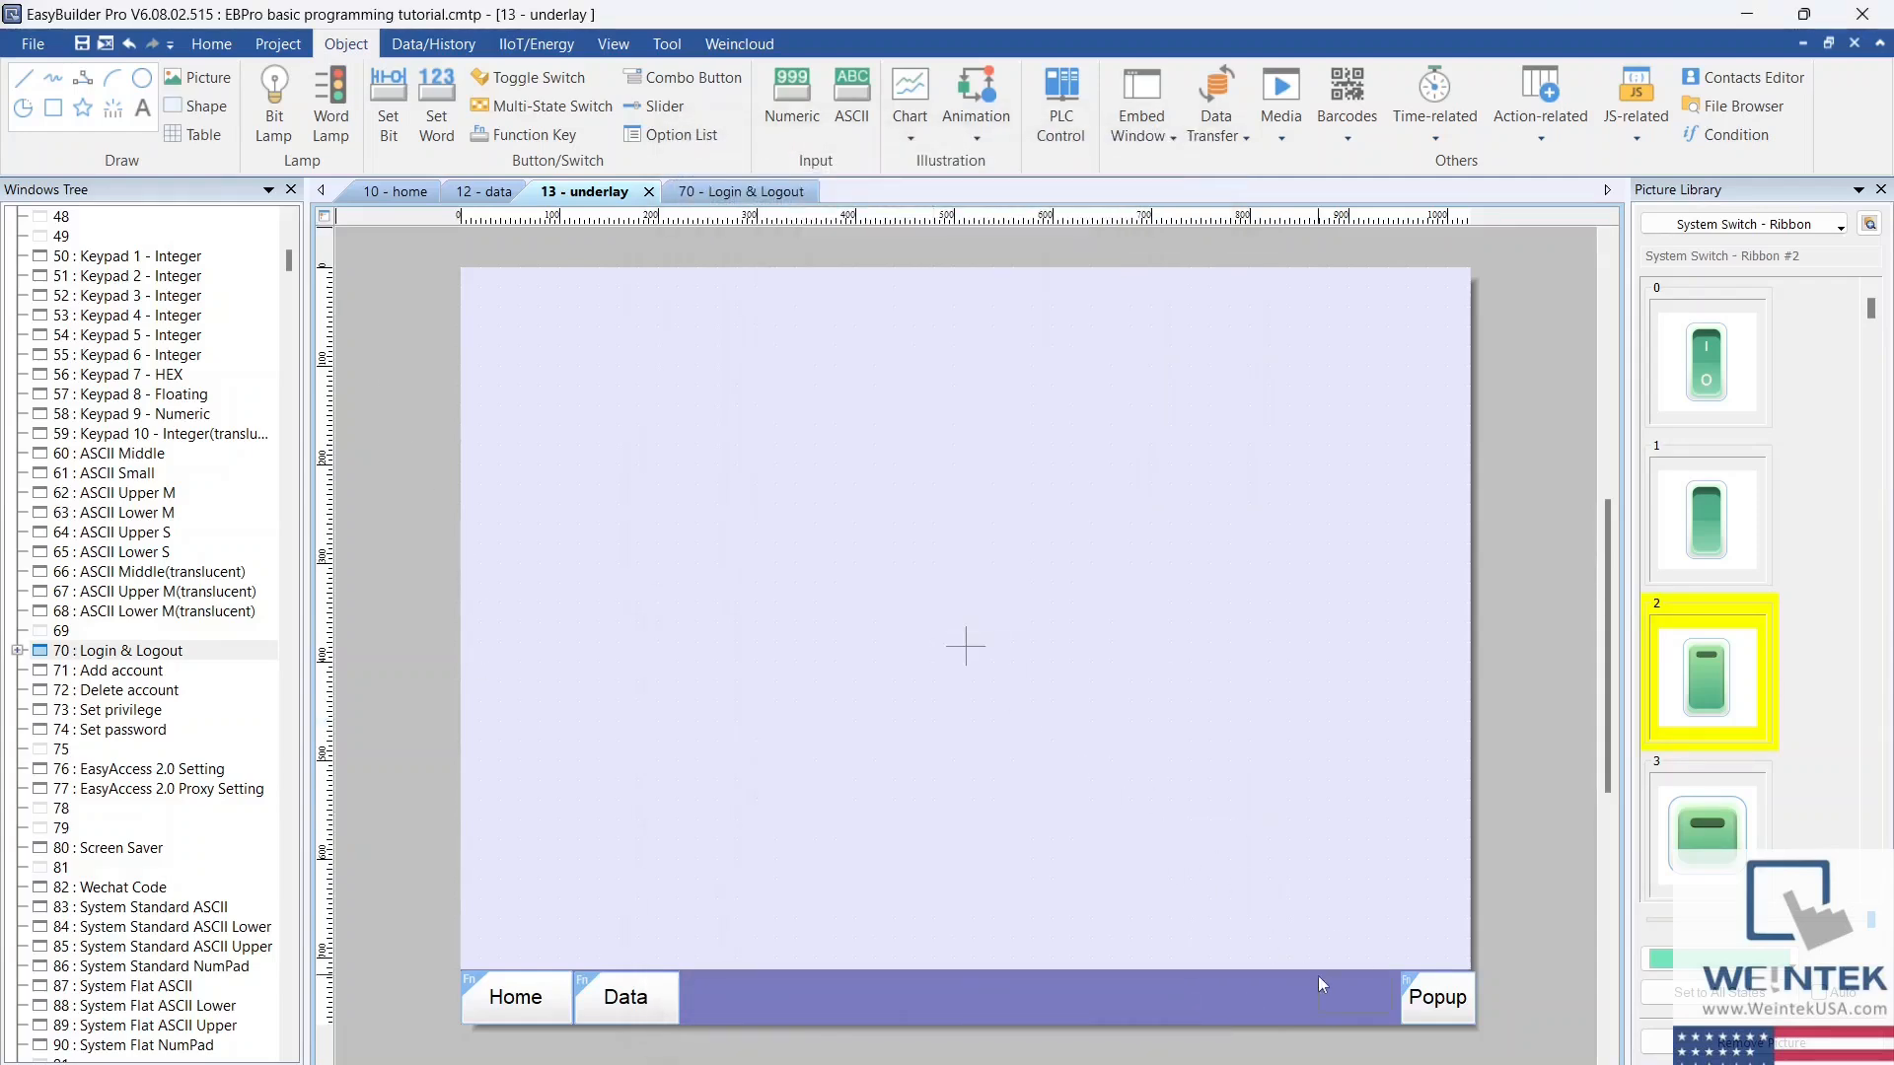
# Step: Place the Login key beside the Popup key on the underlay window and start an offline simulation
pyautogui.click(1315, 976)
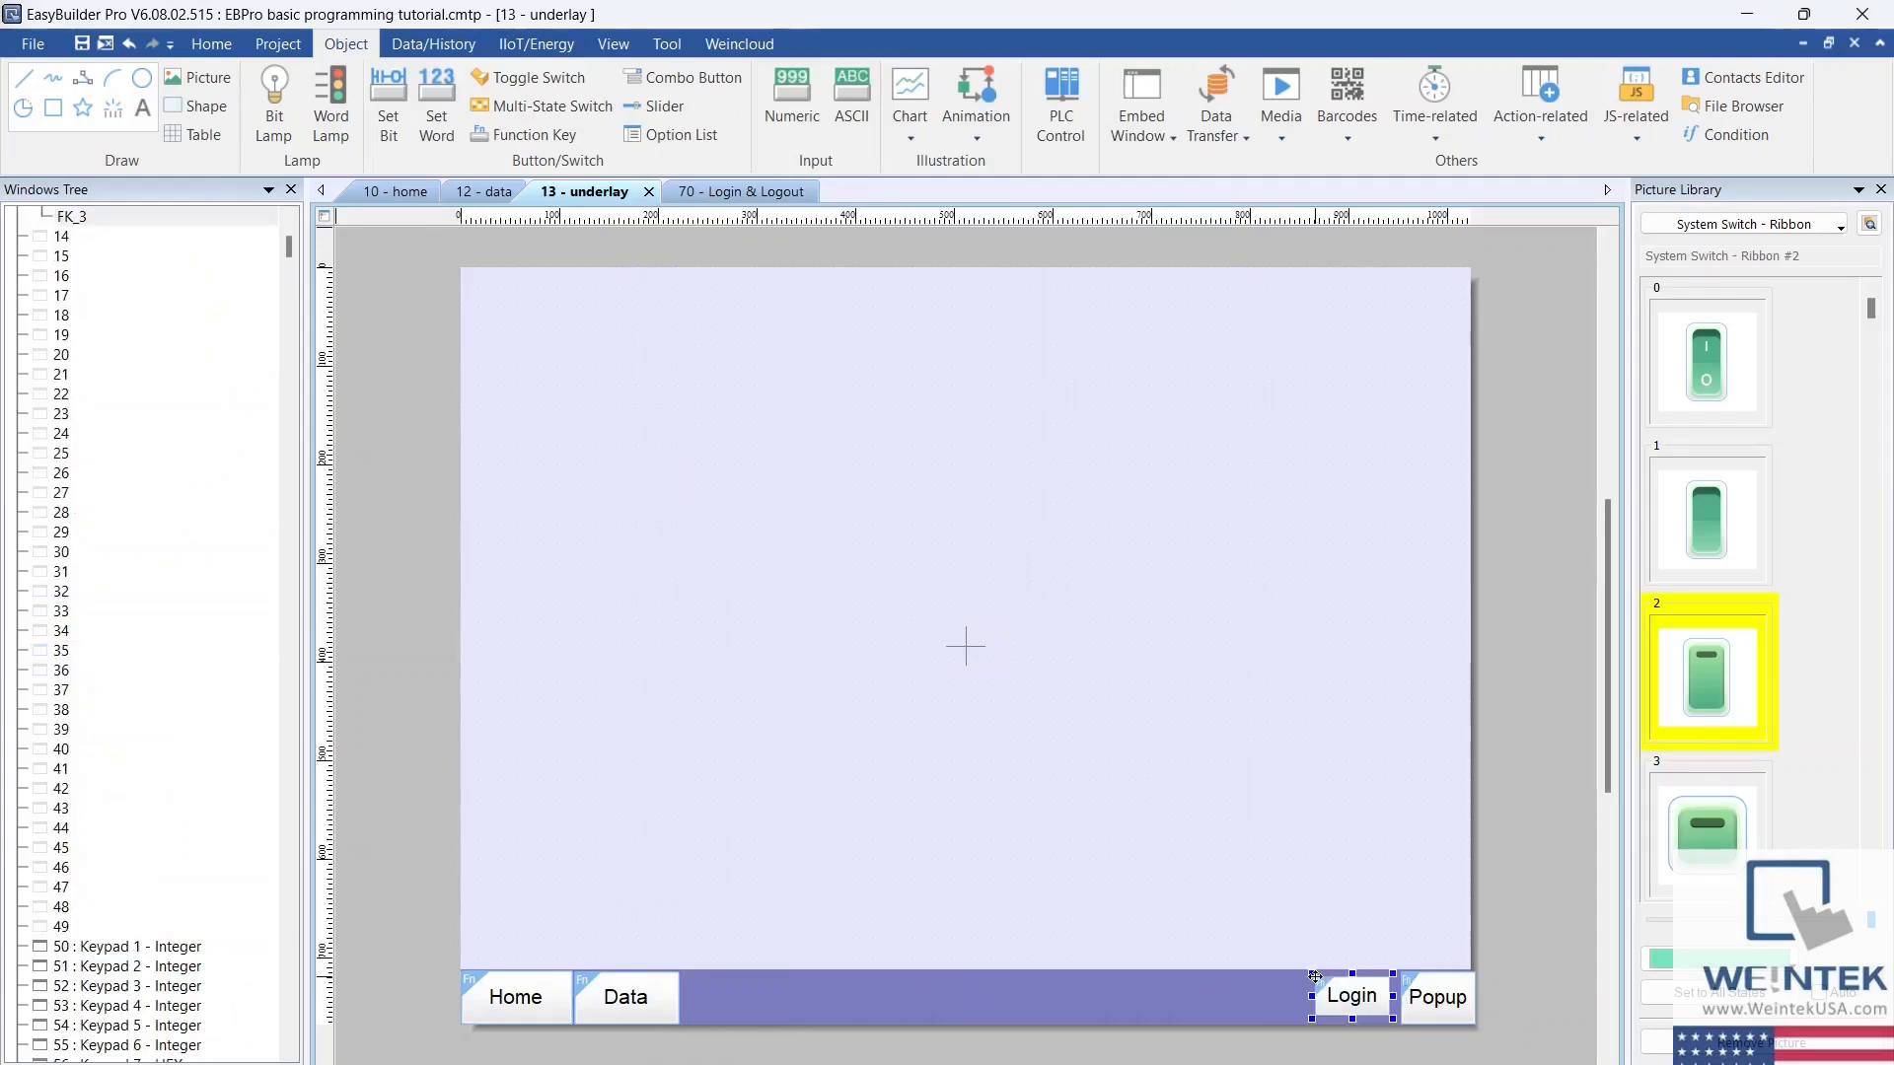
pyautogui.click(1450, 1006)
pyautogui.click(280, 44)
pyautogui.click(381, 111)
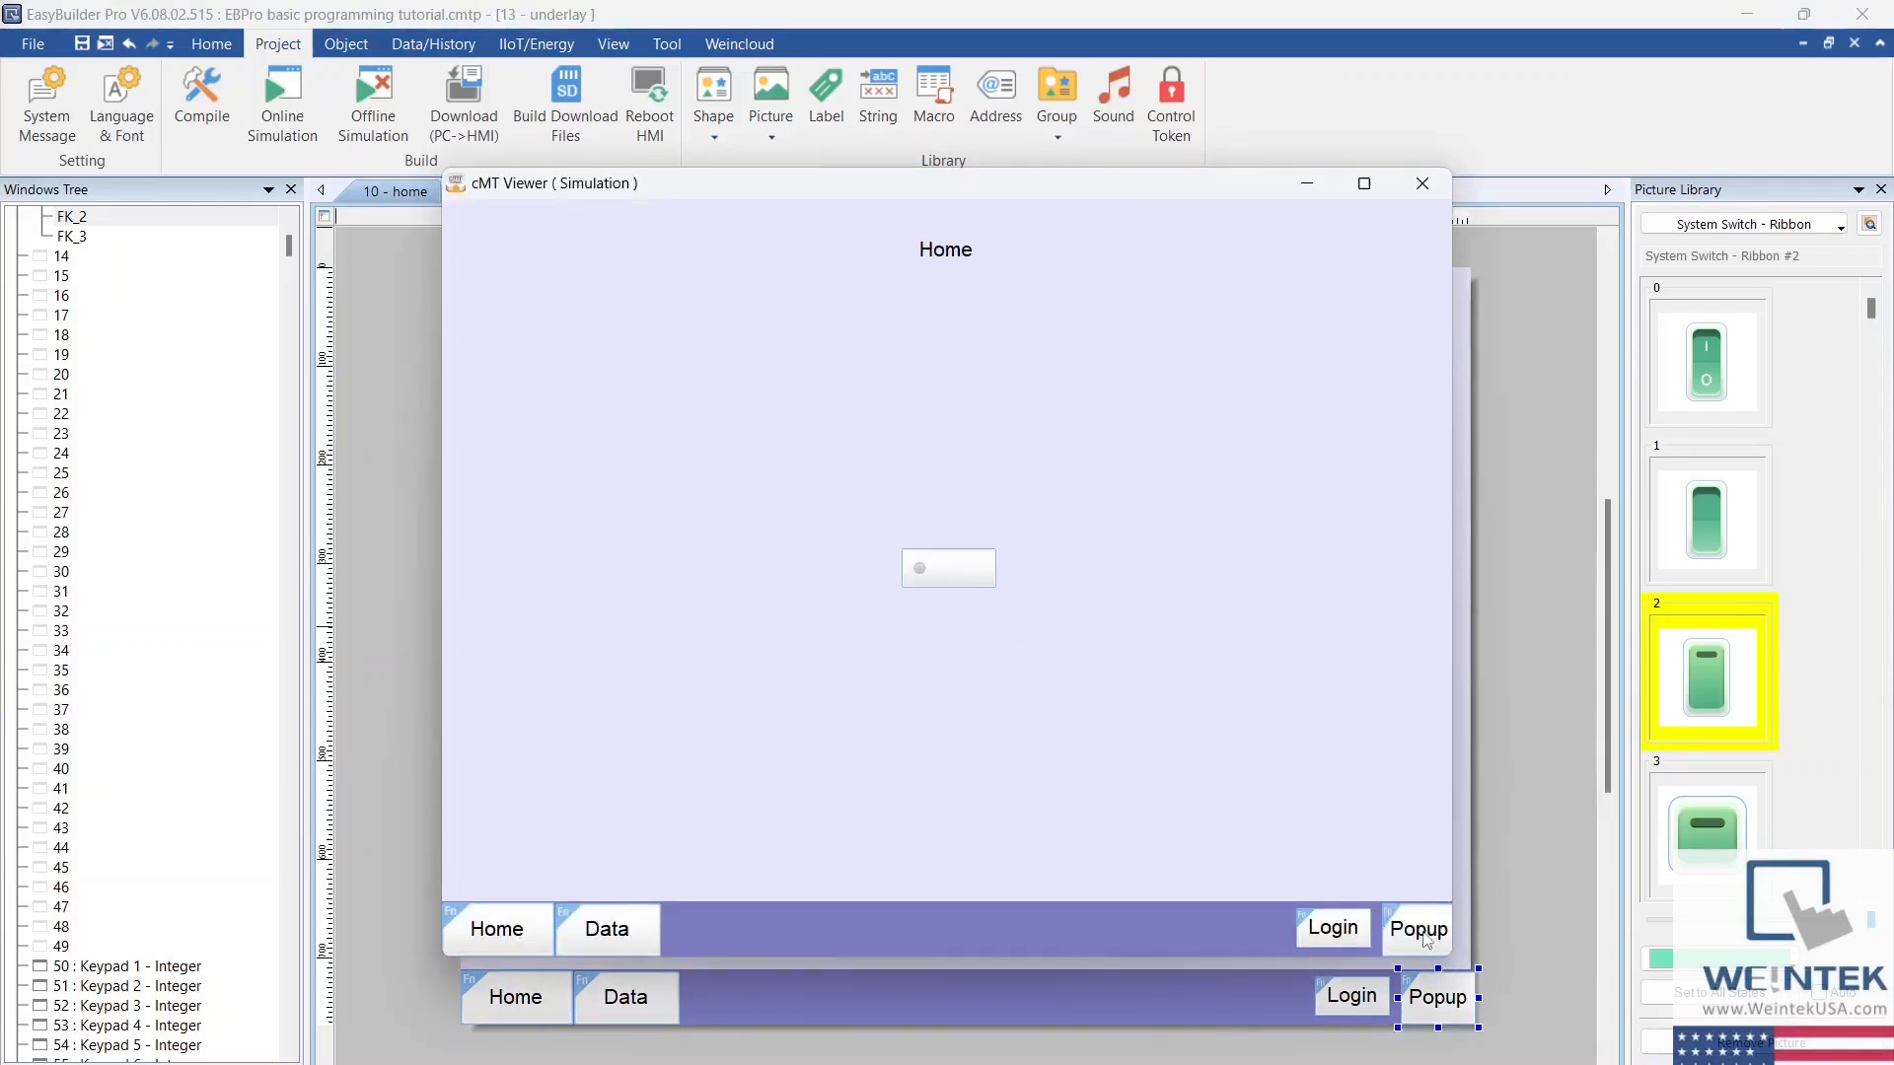
# Step: In the simulation, log in as user1 with the account password, close the login window, and test the Popup key
pyautogui.click(1038, 581)
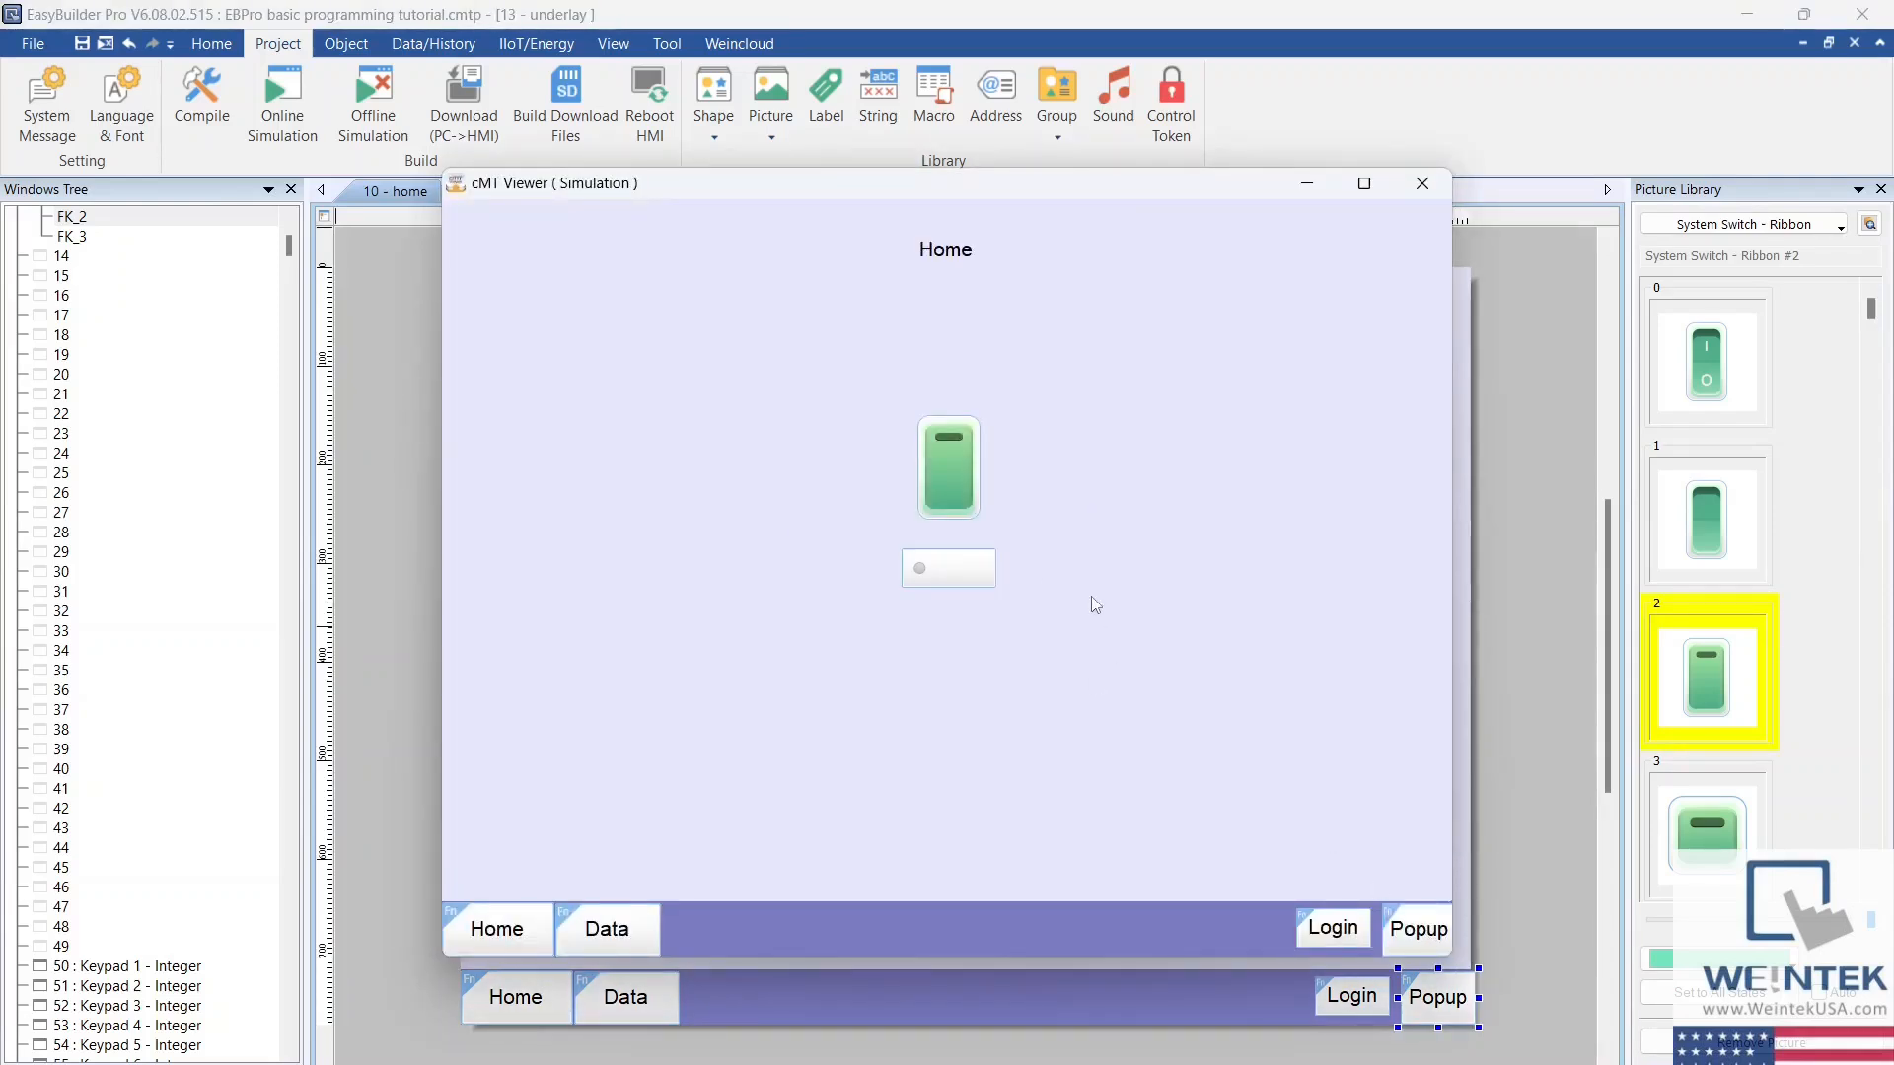
pyautogui.click(1333, 931)
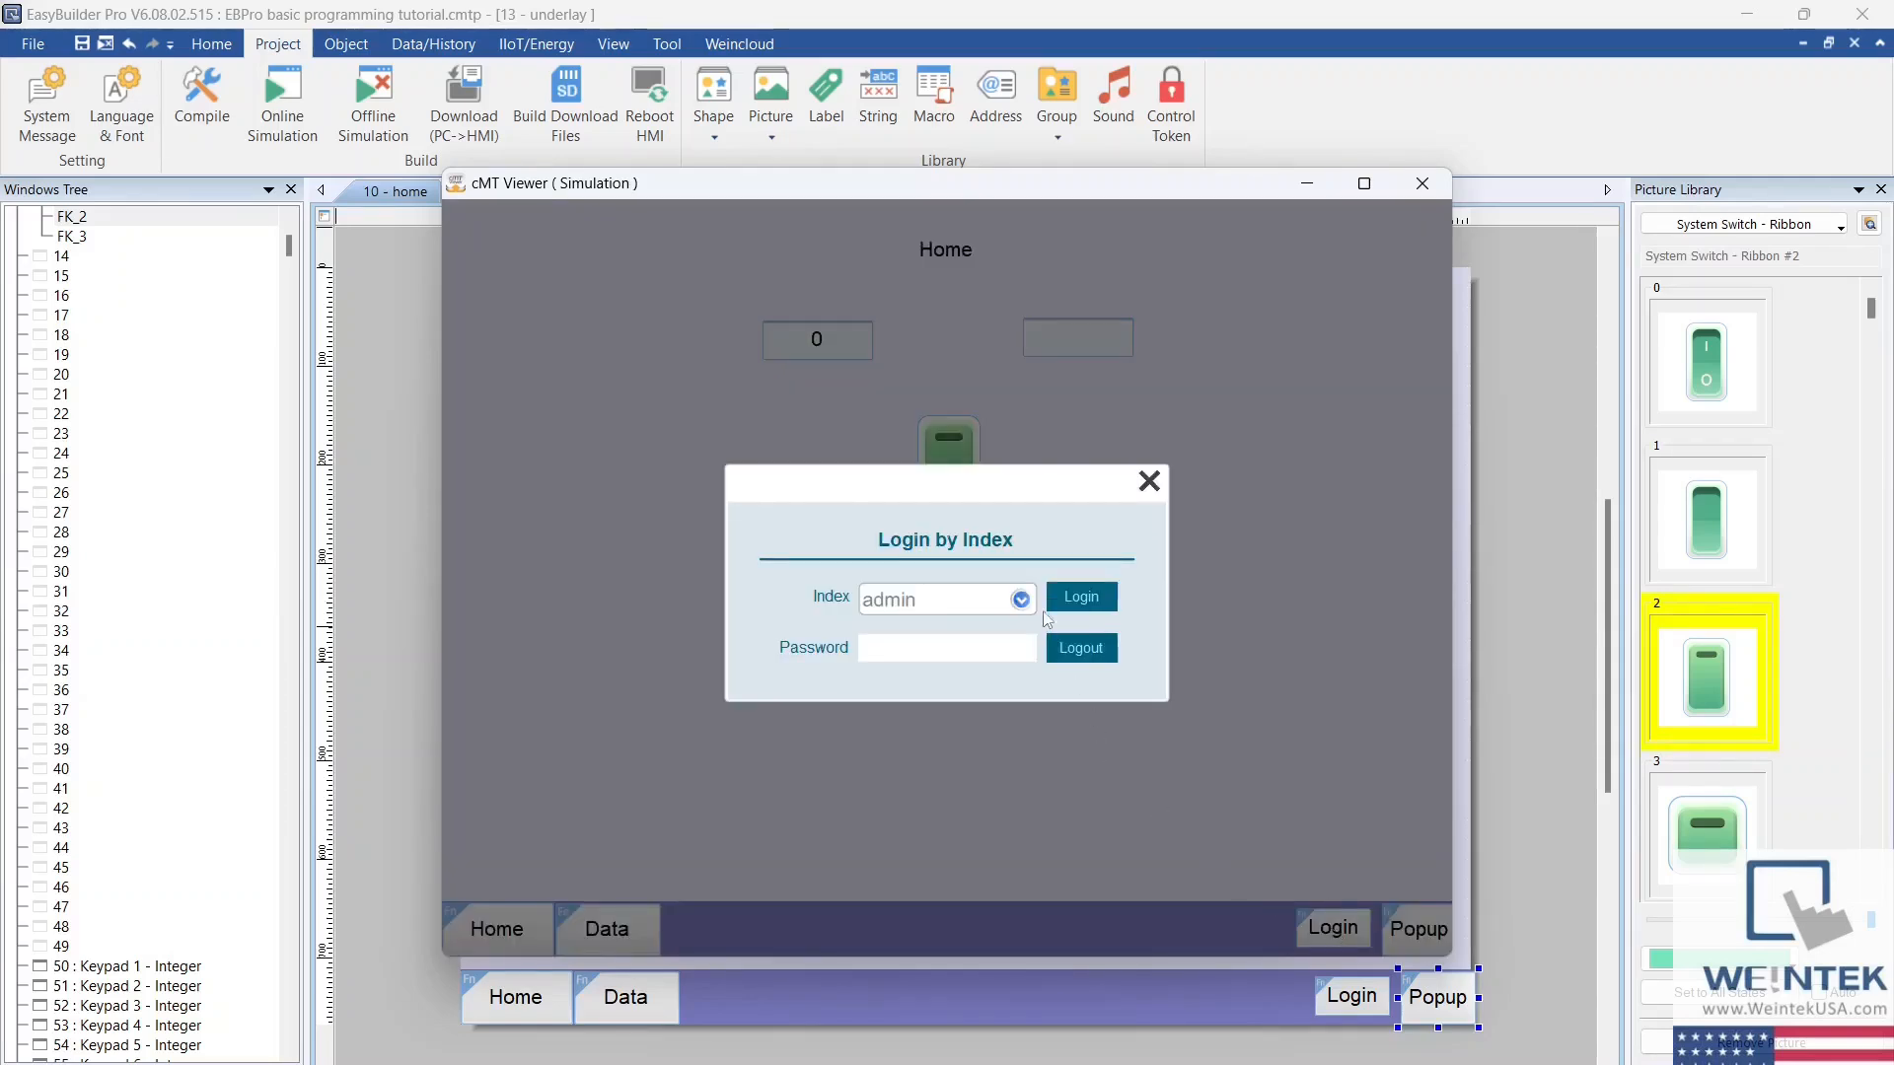
pyautogui.click(1020, 598)
pyautogui.click(927, 505)
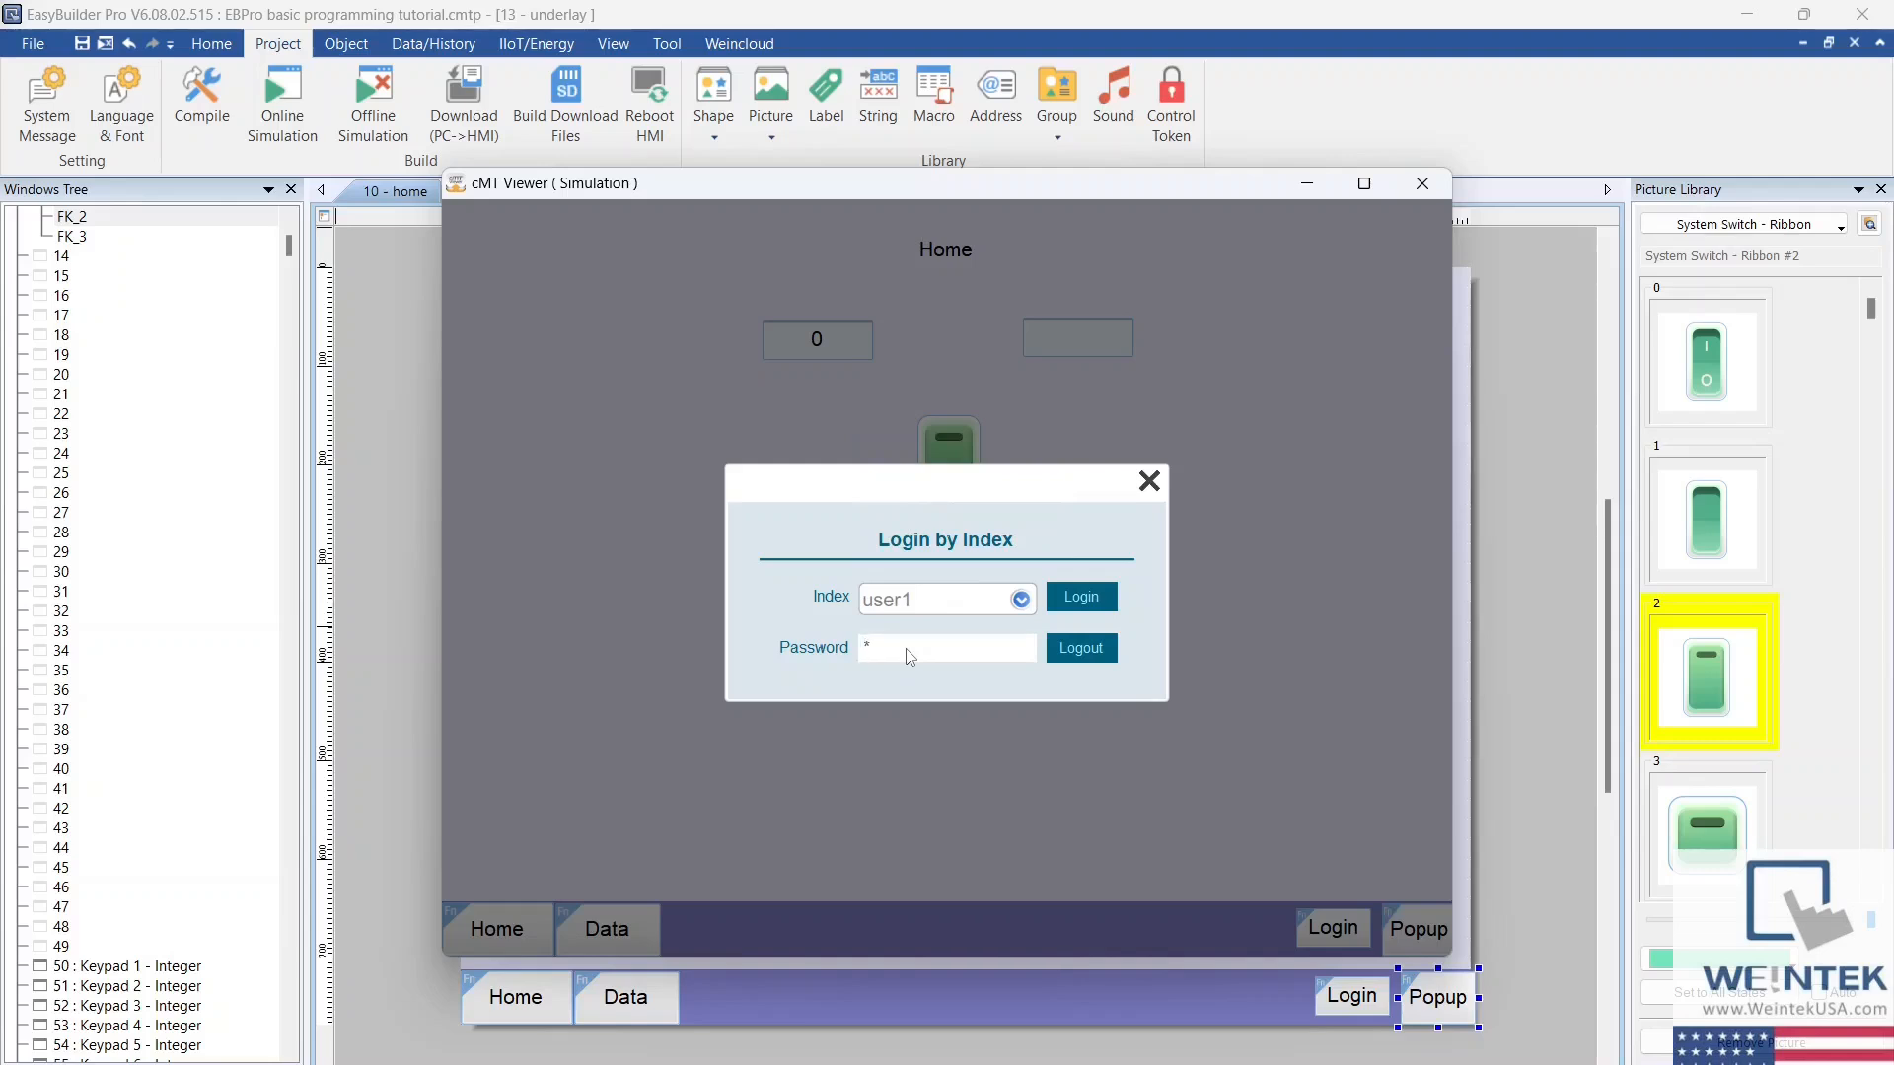
pyautogui.click(1063, 600)
pyautogui.click(1150, 481)
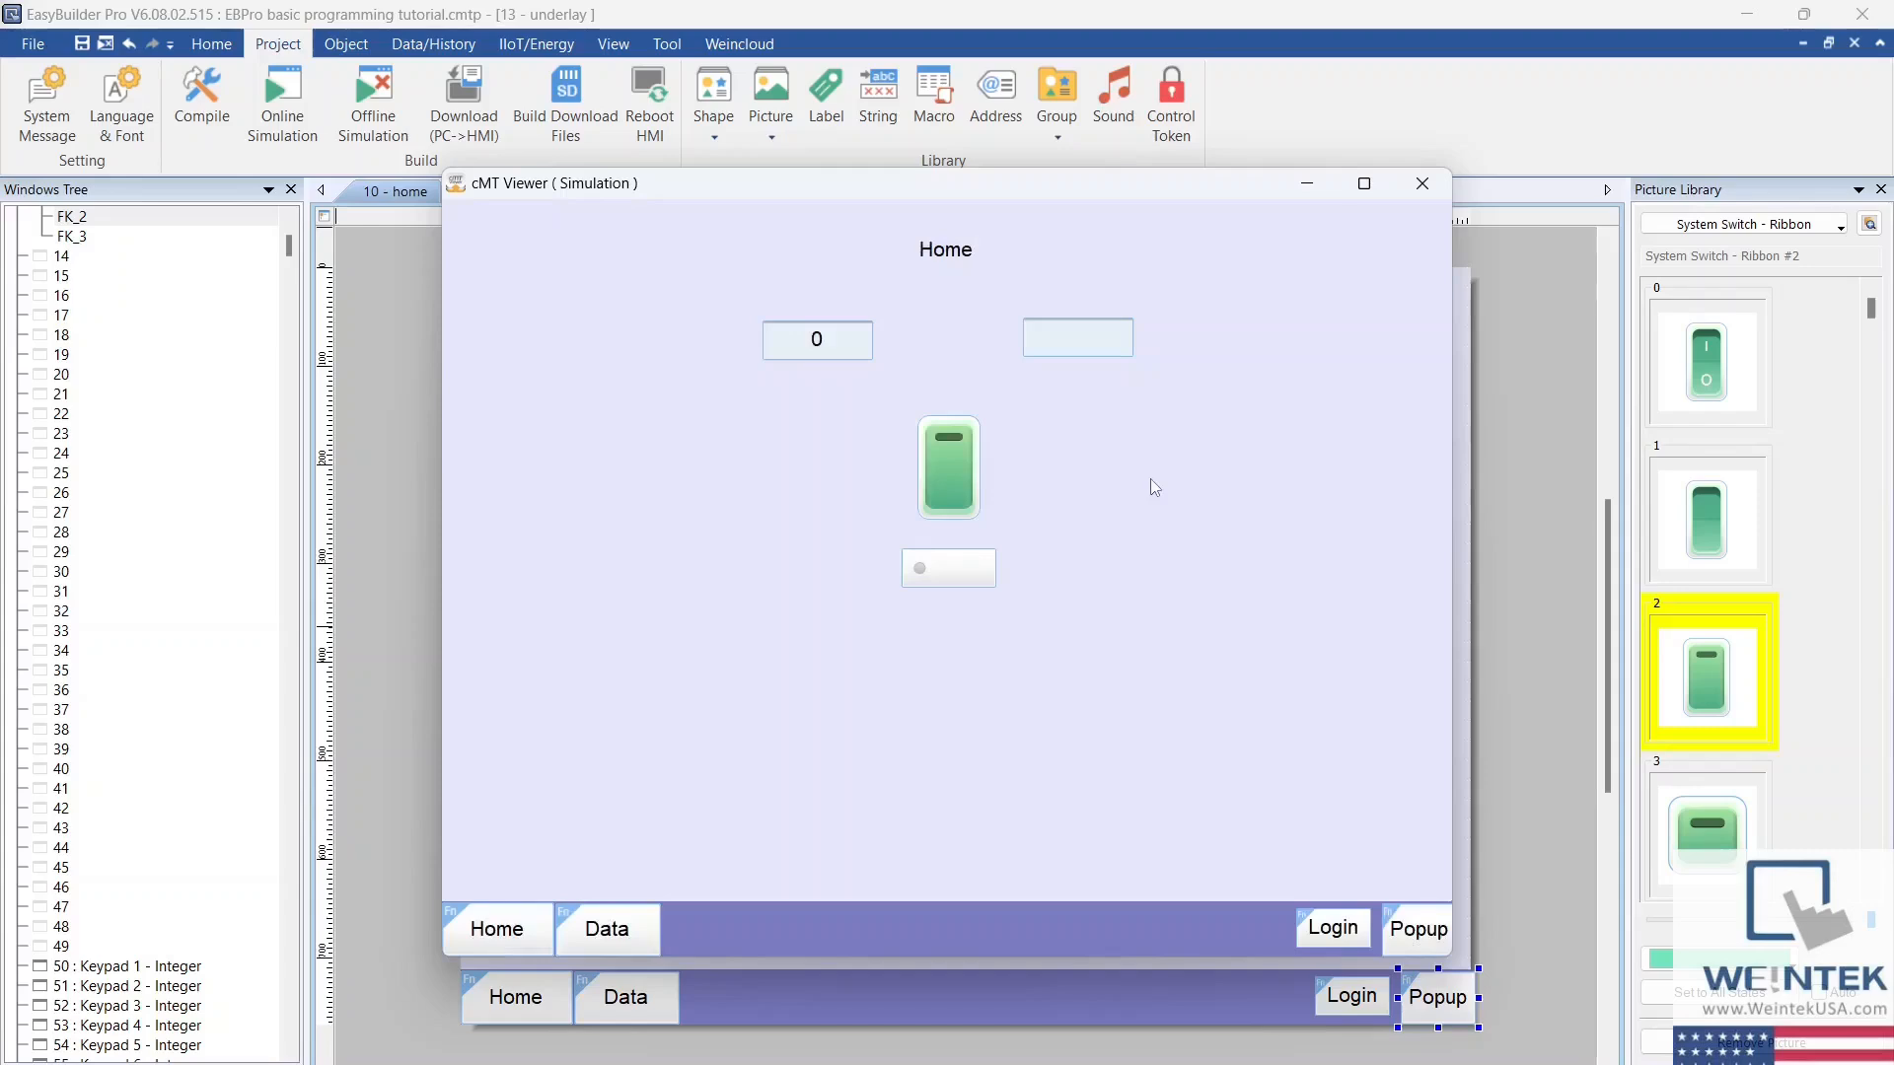
pyautogui.click(1422, 932)
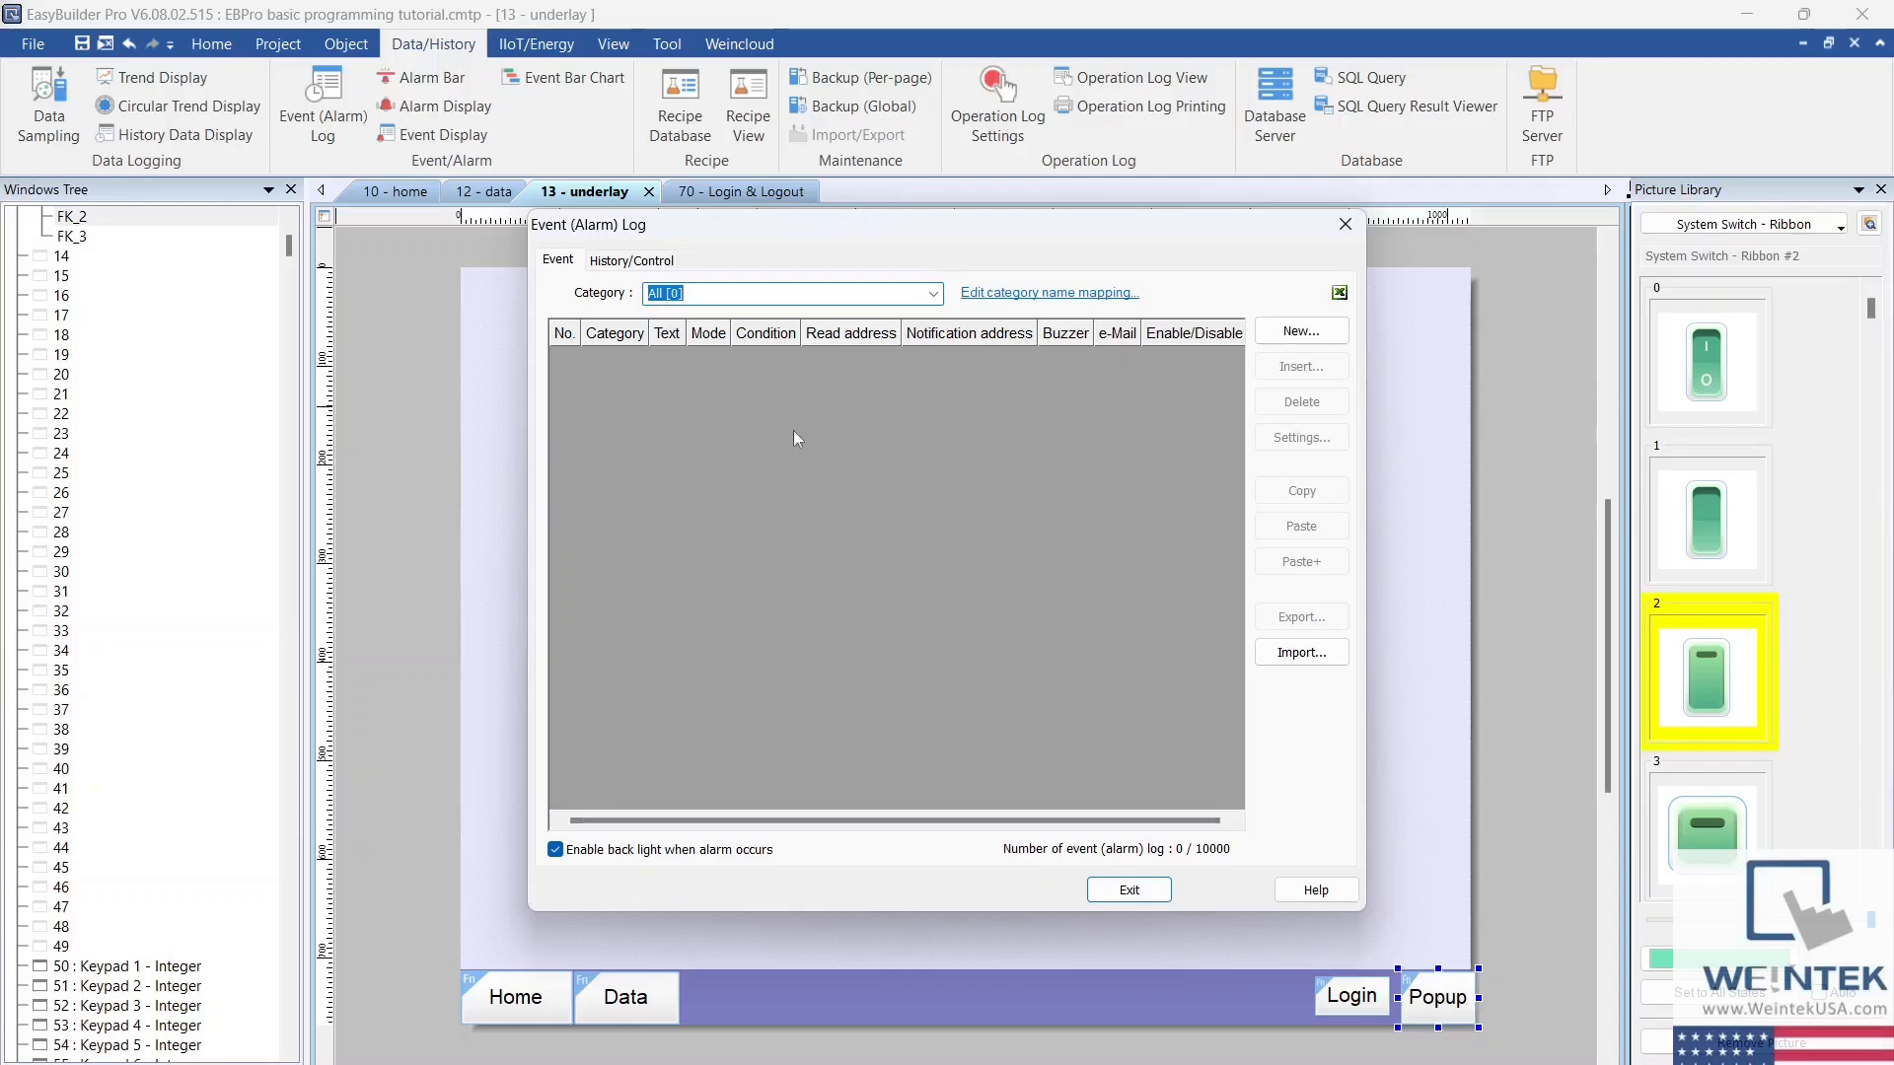
# Step: Create a new event (alarm) log entry of type Bit that reads Local HMI LB-0 and triggers on ON
pyautogui.click(1293, 335)
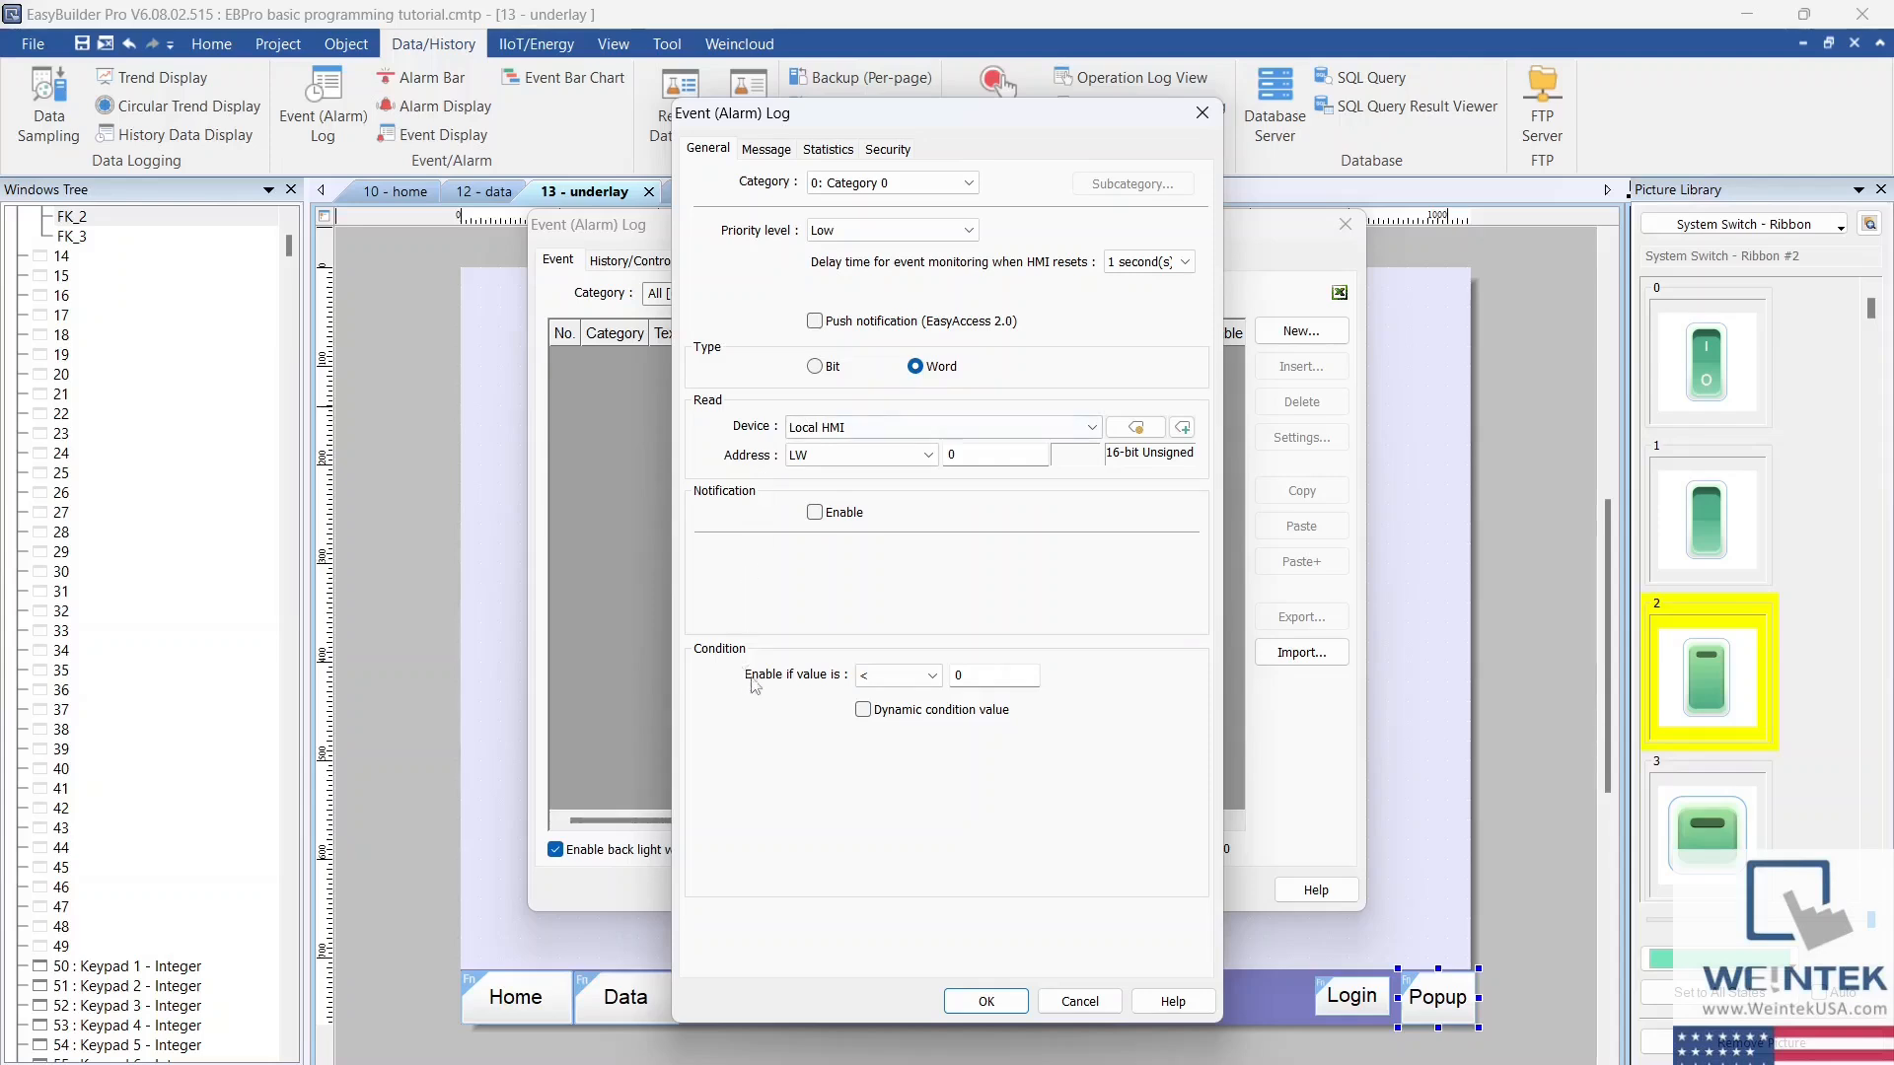
pyautogui.click(932, 677)
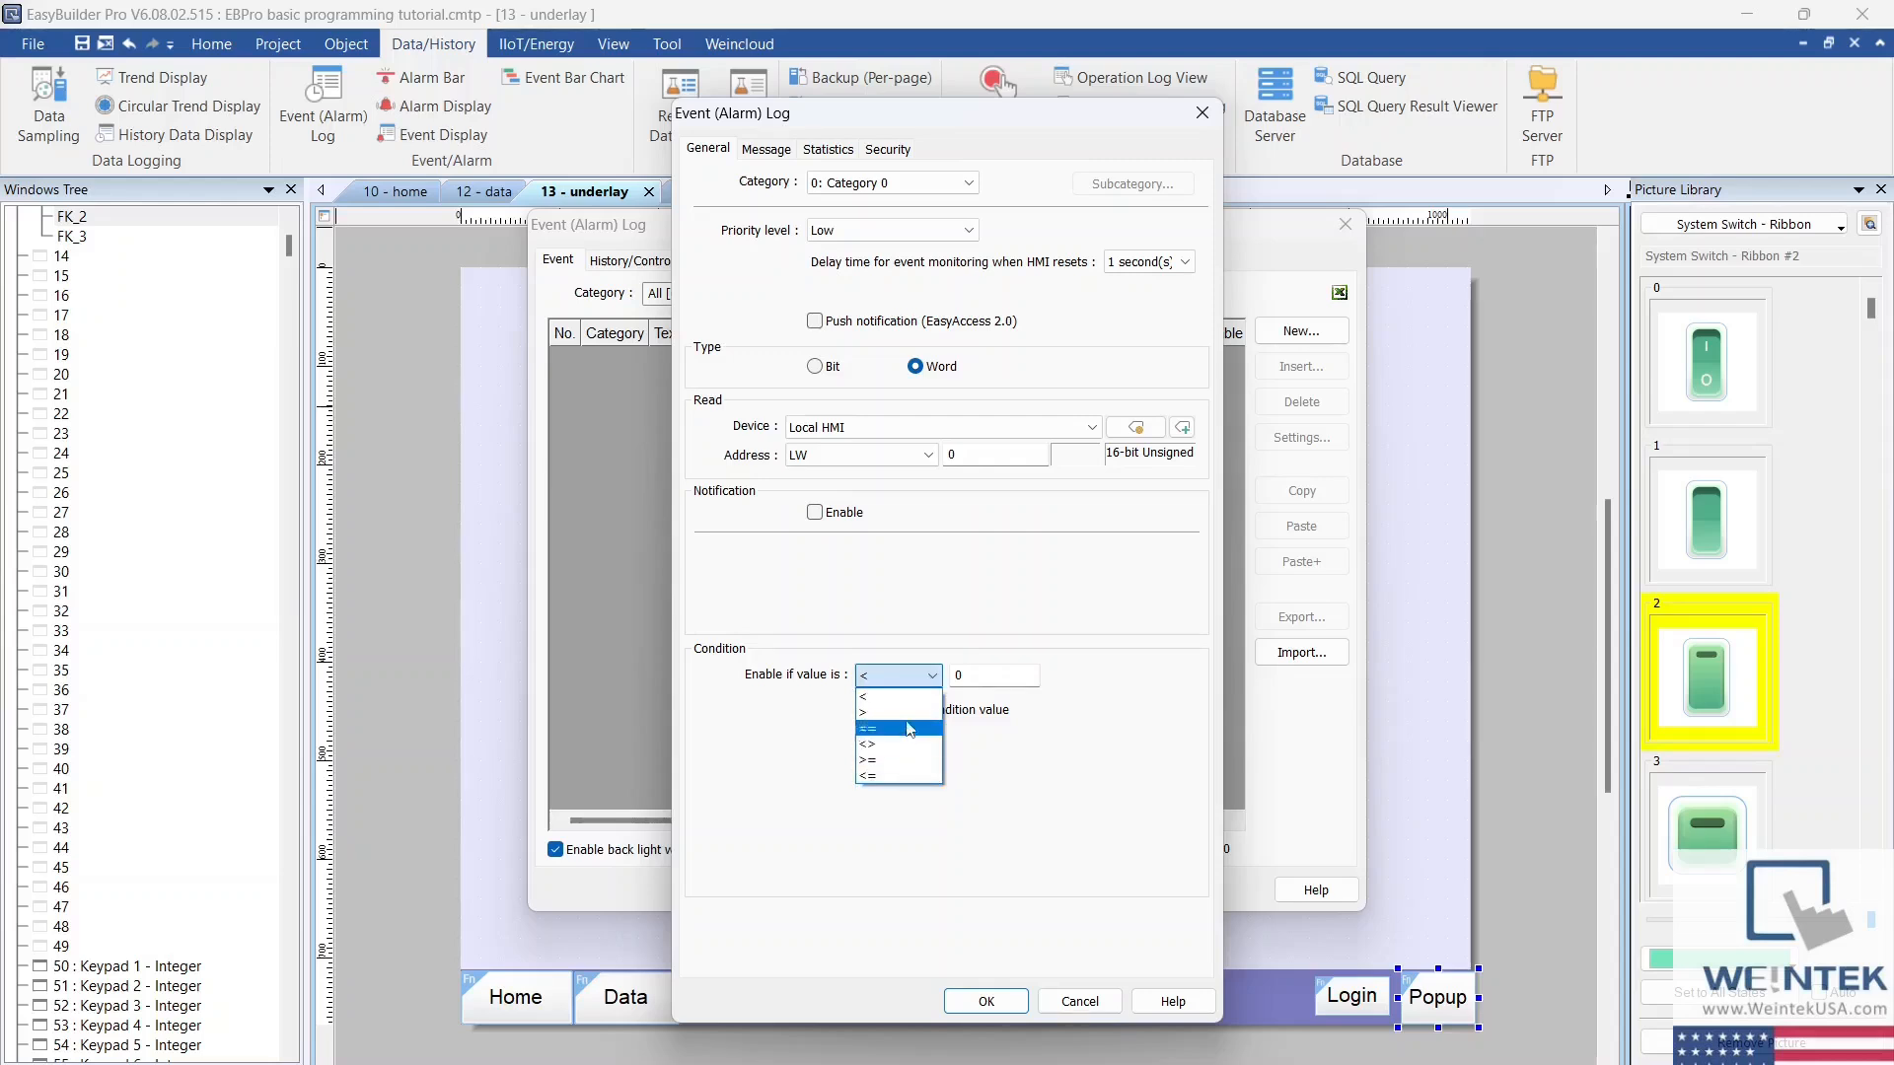
pyautogui.click(934, 681)
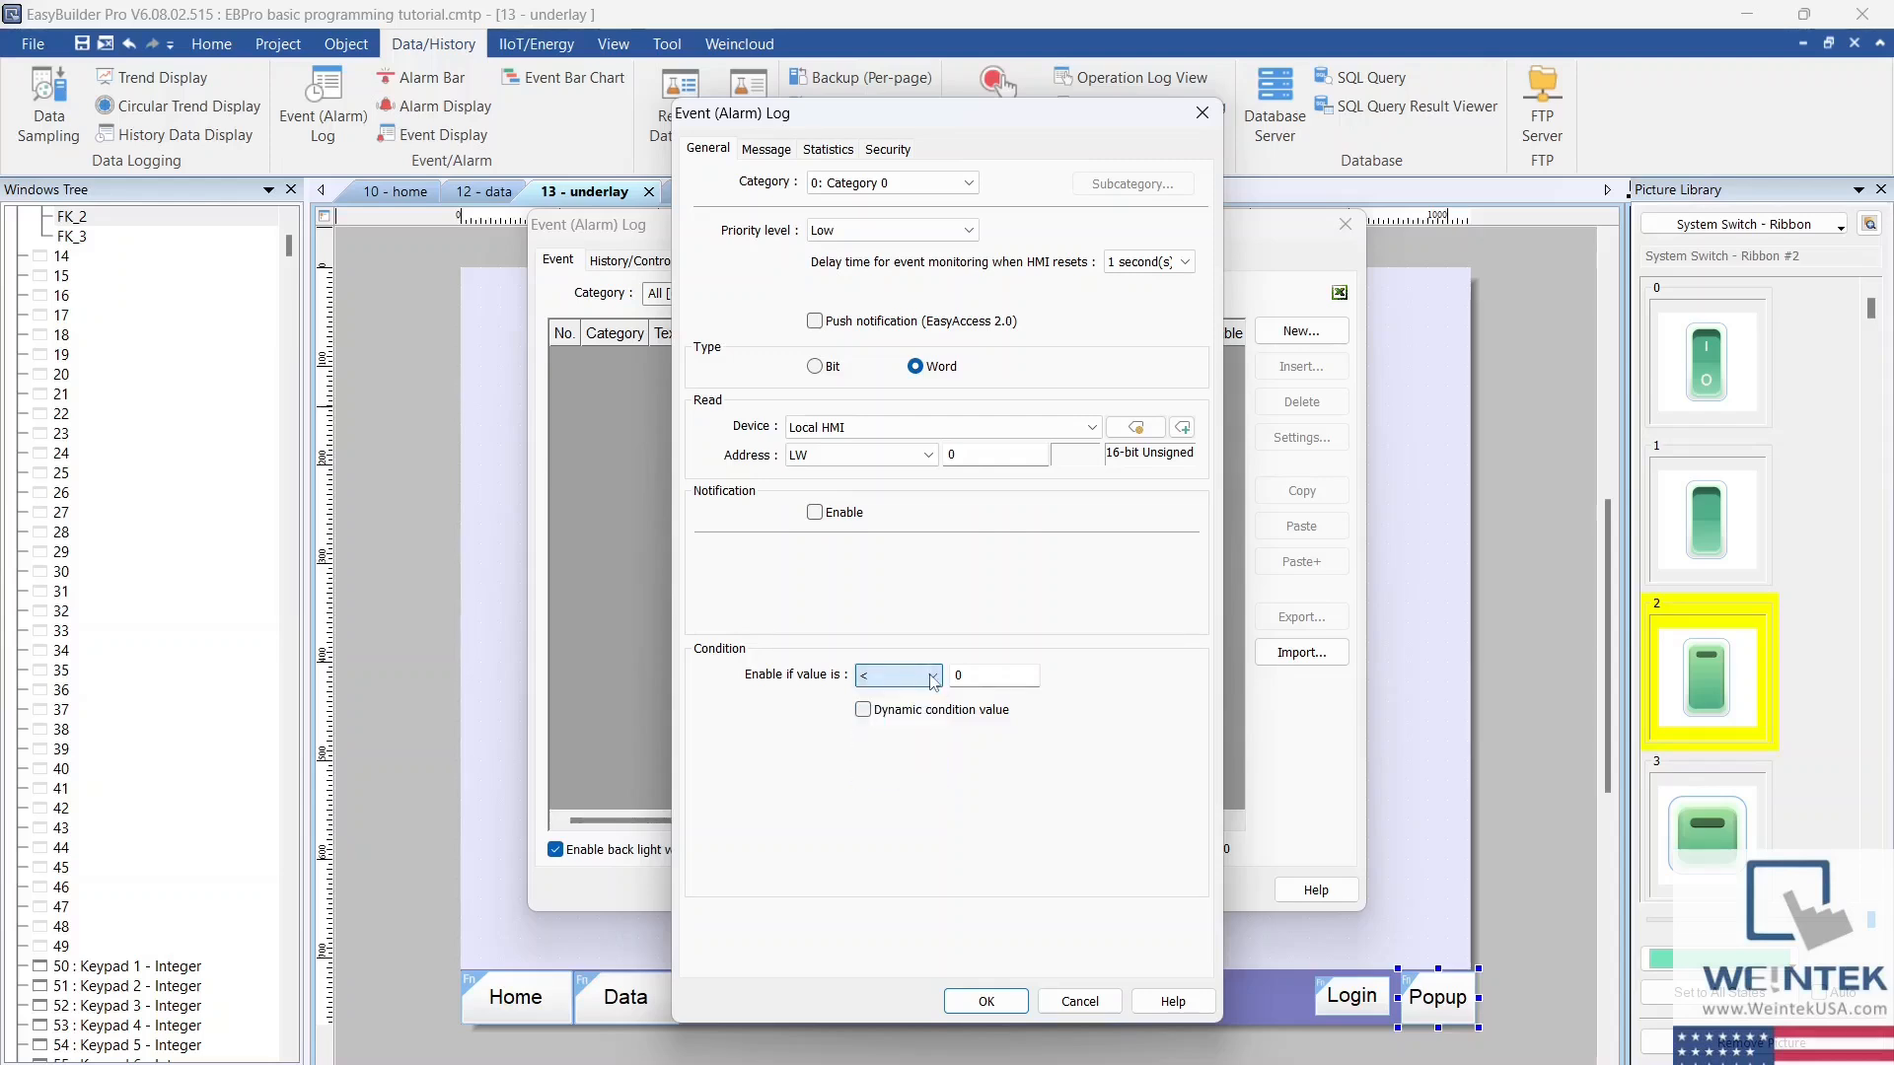
pyautogui.click(815, 367)
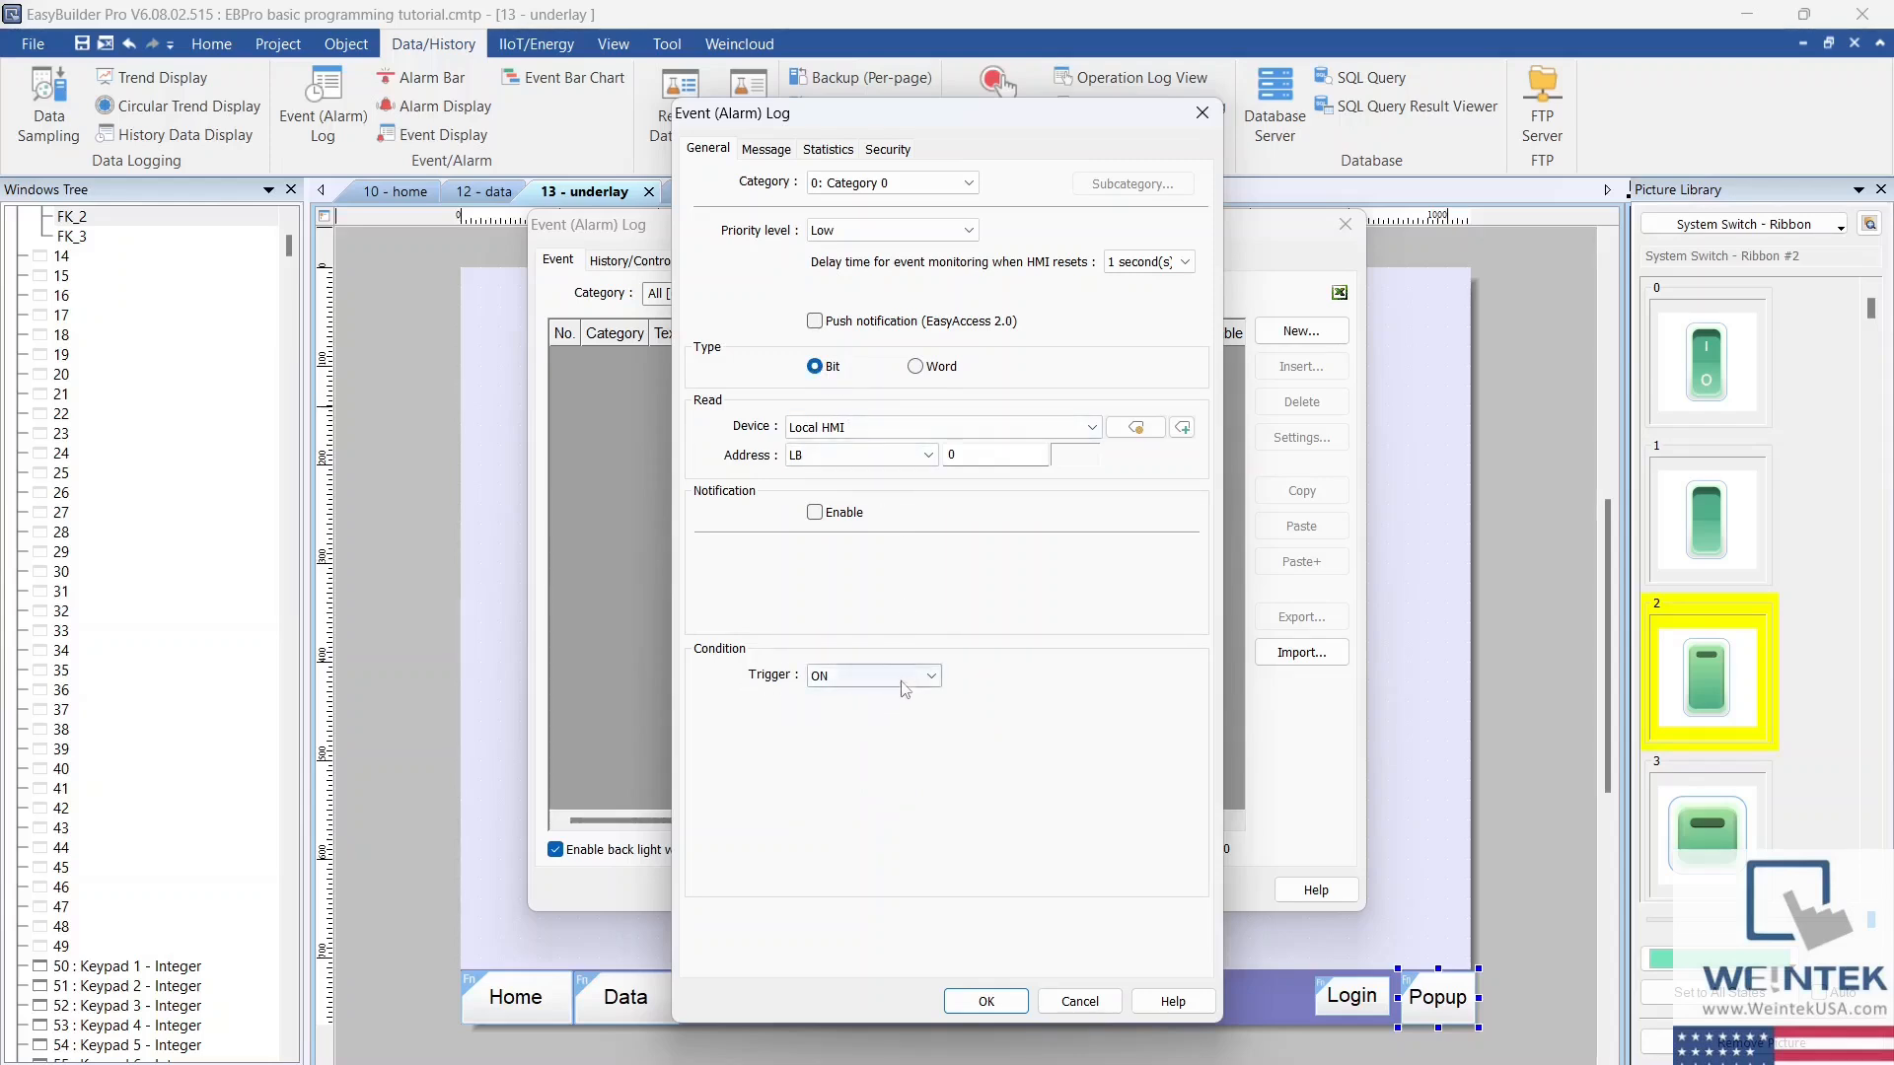
pyautogui.click(931, 679)
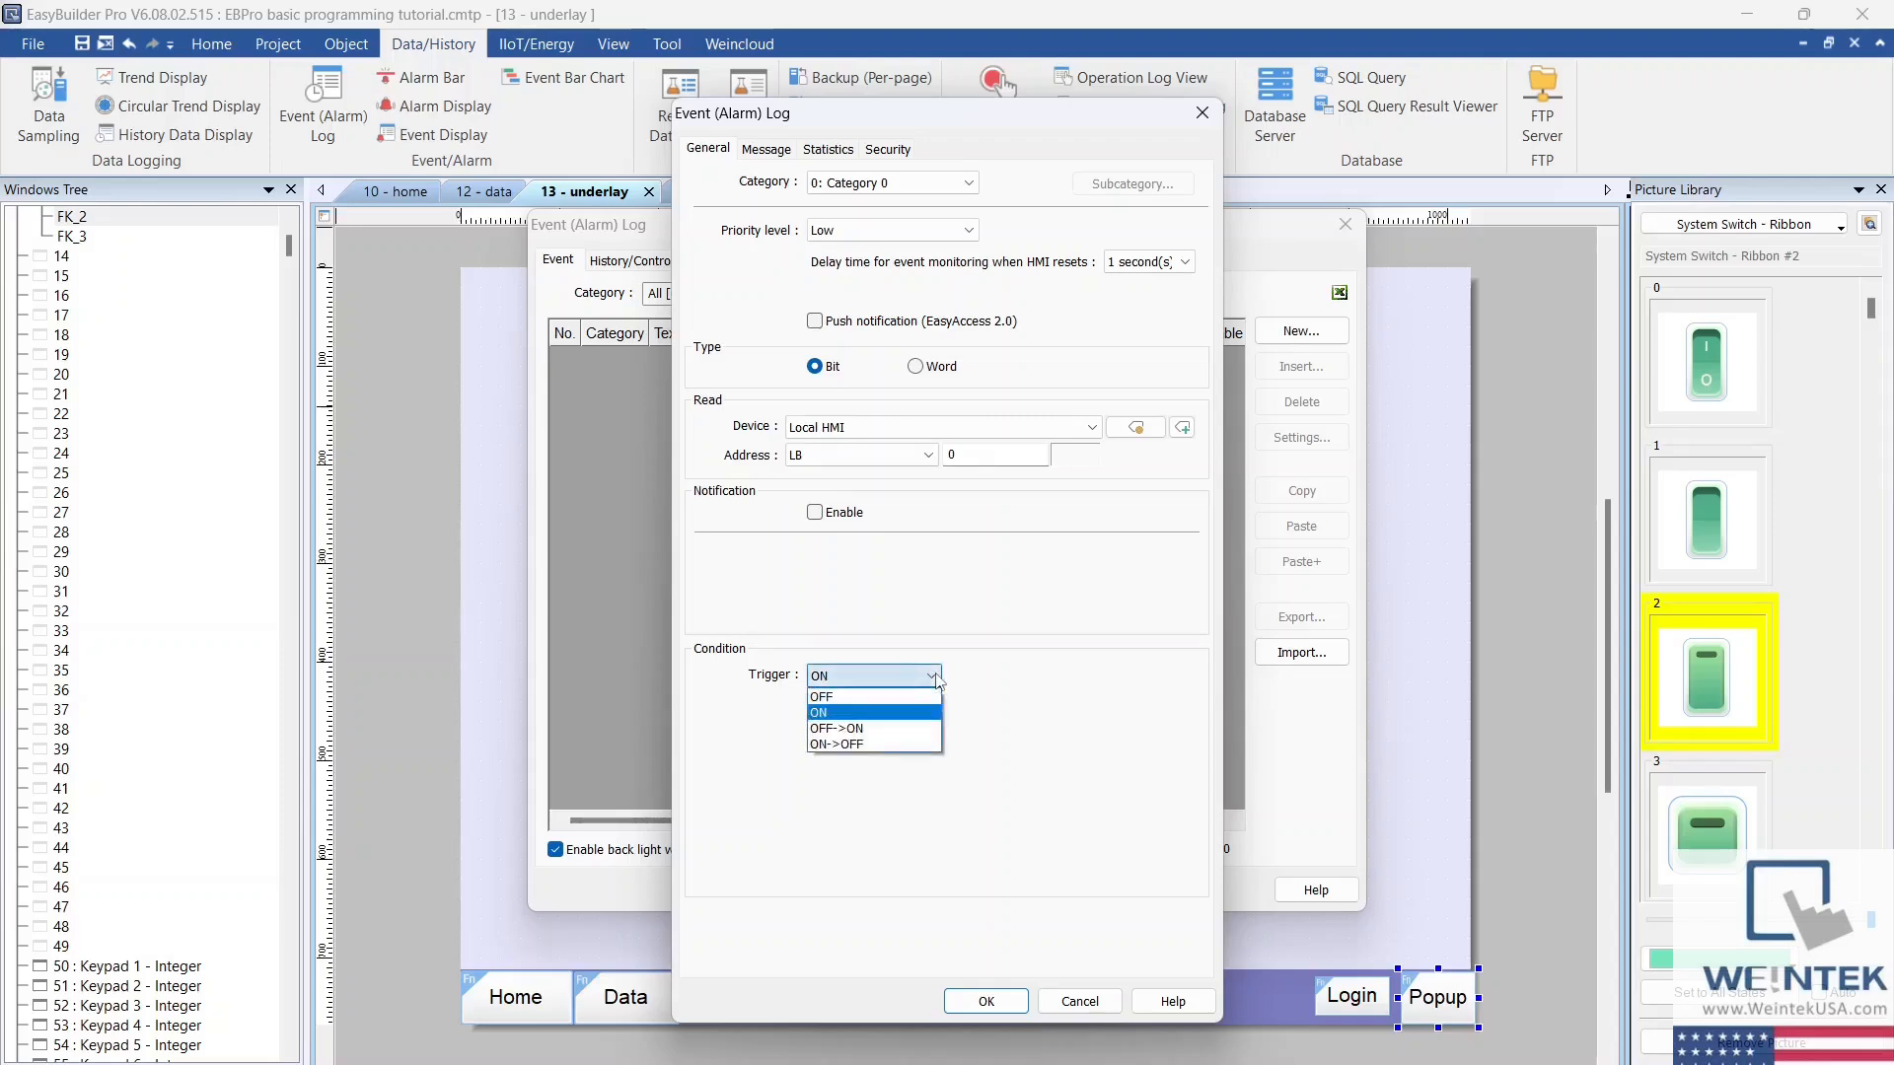
pyautogui.click(860, 713)
# Step: Set the event's message content to "Danger!" and its multi-watch count to 1
pyautogui.click(765, 149)
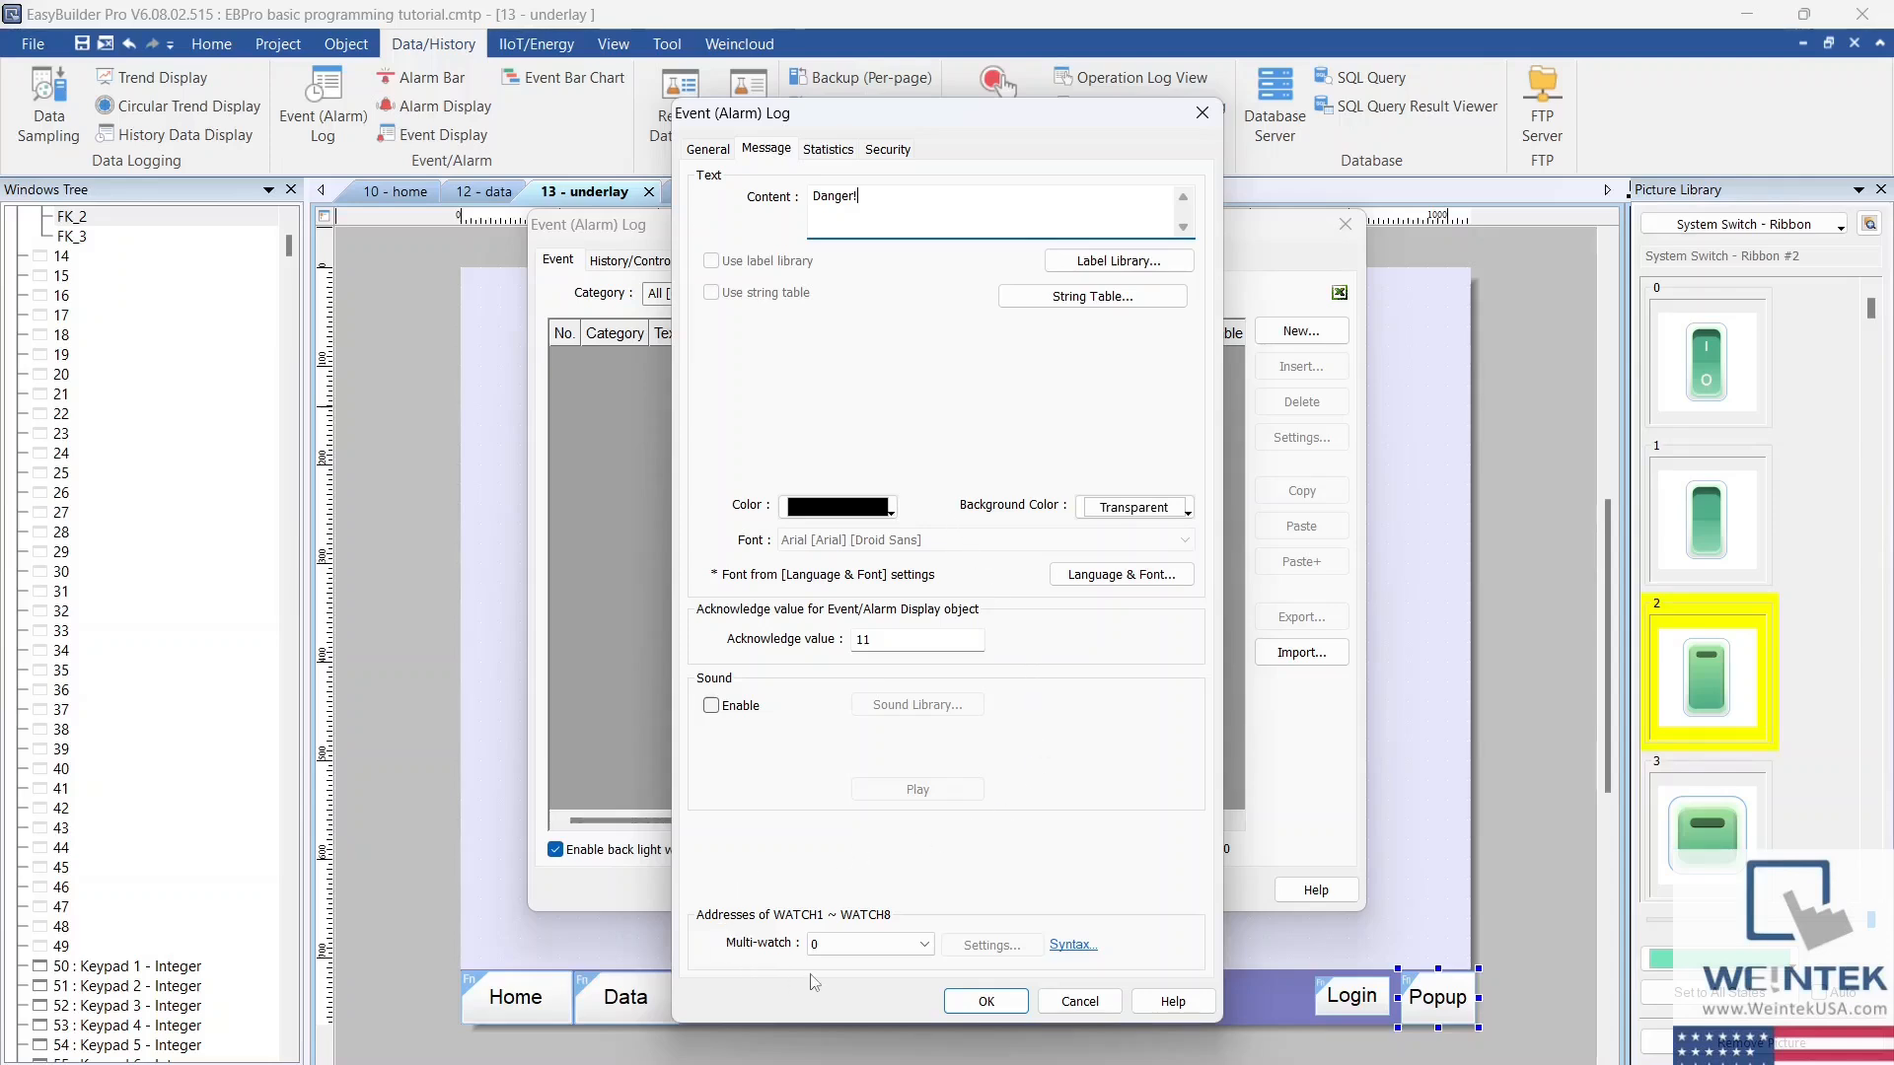
pyautogui.click(932, 948)
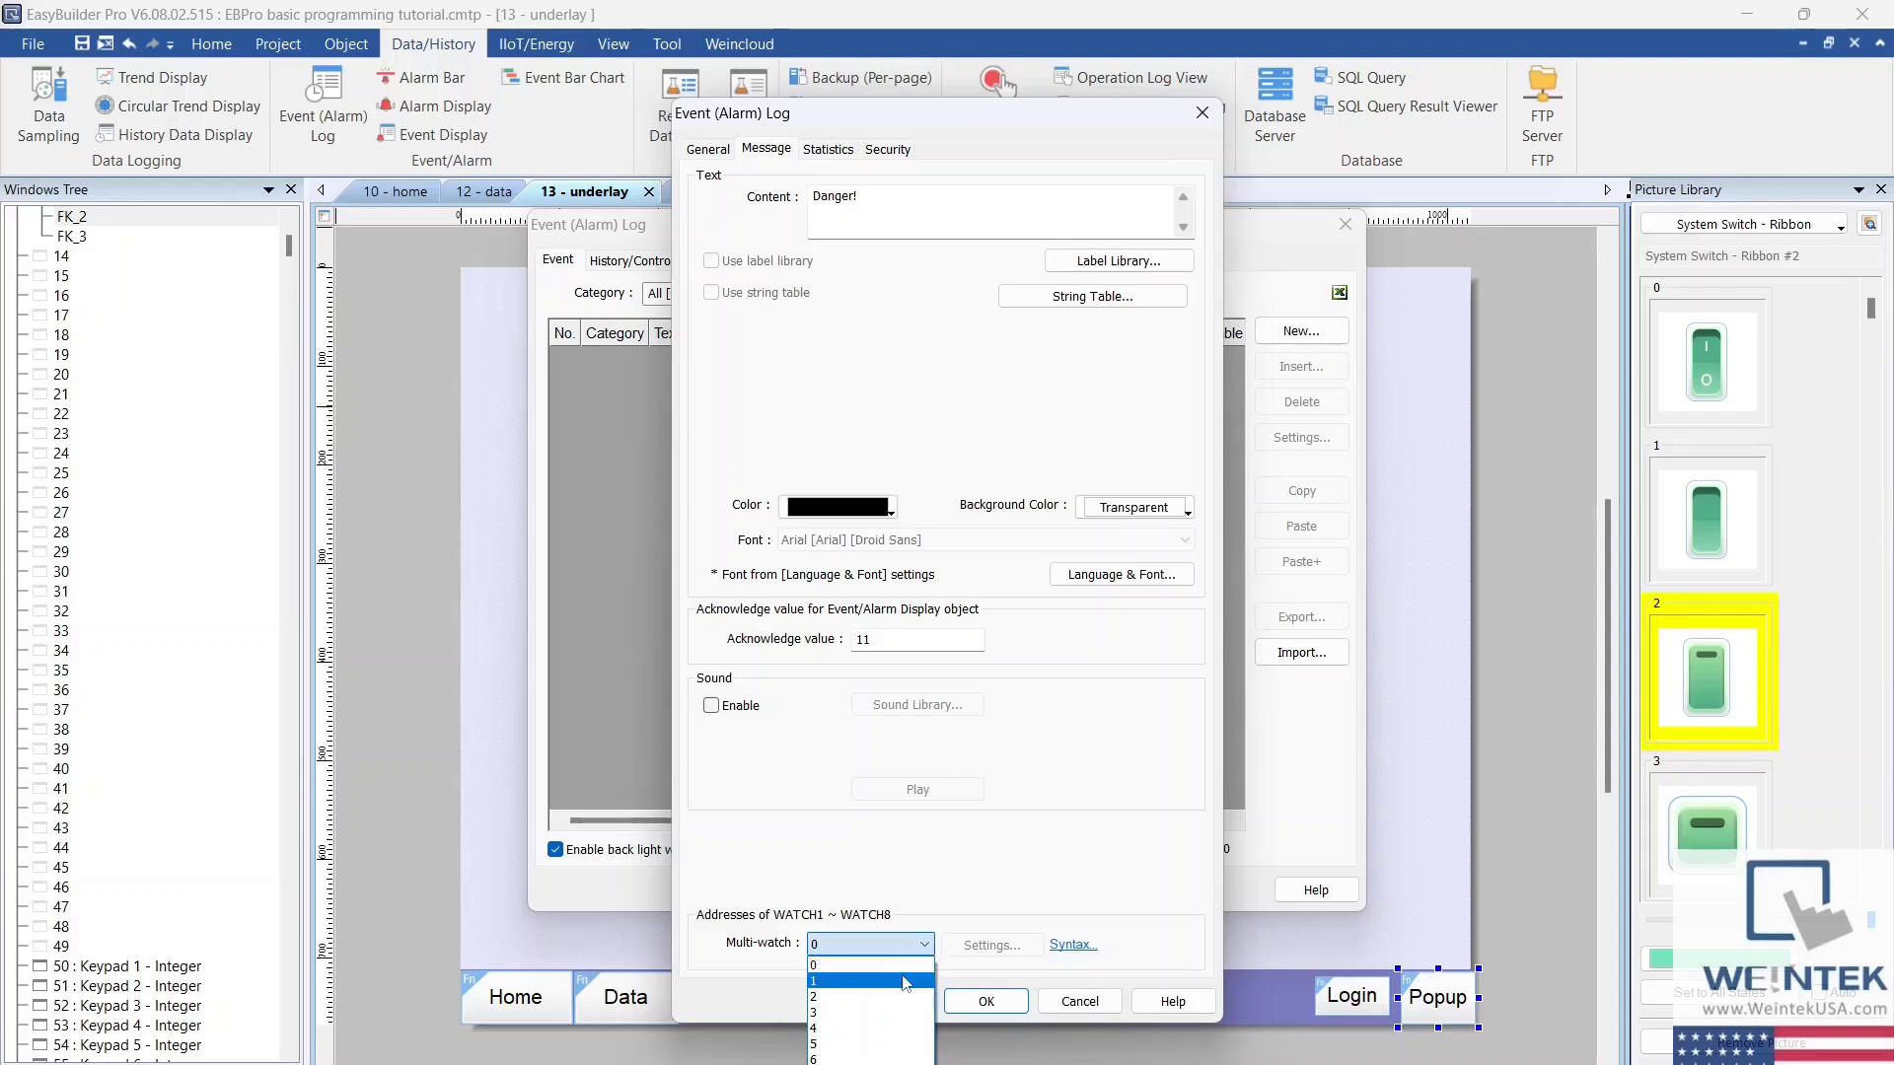
pyautogui.click(904, 981)
# Step: Review the WATCH1 address settings and the watch function syntax, and enable history for the event log
pyautogui.click(992, 947)
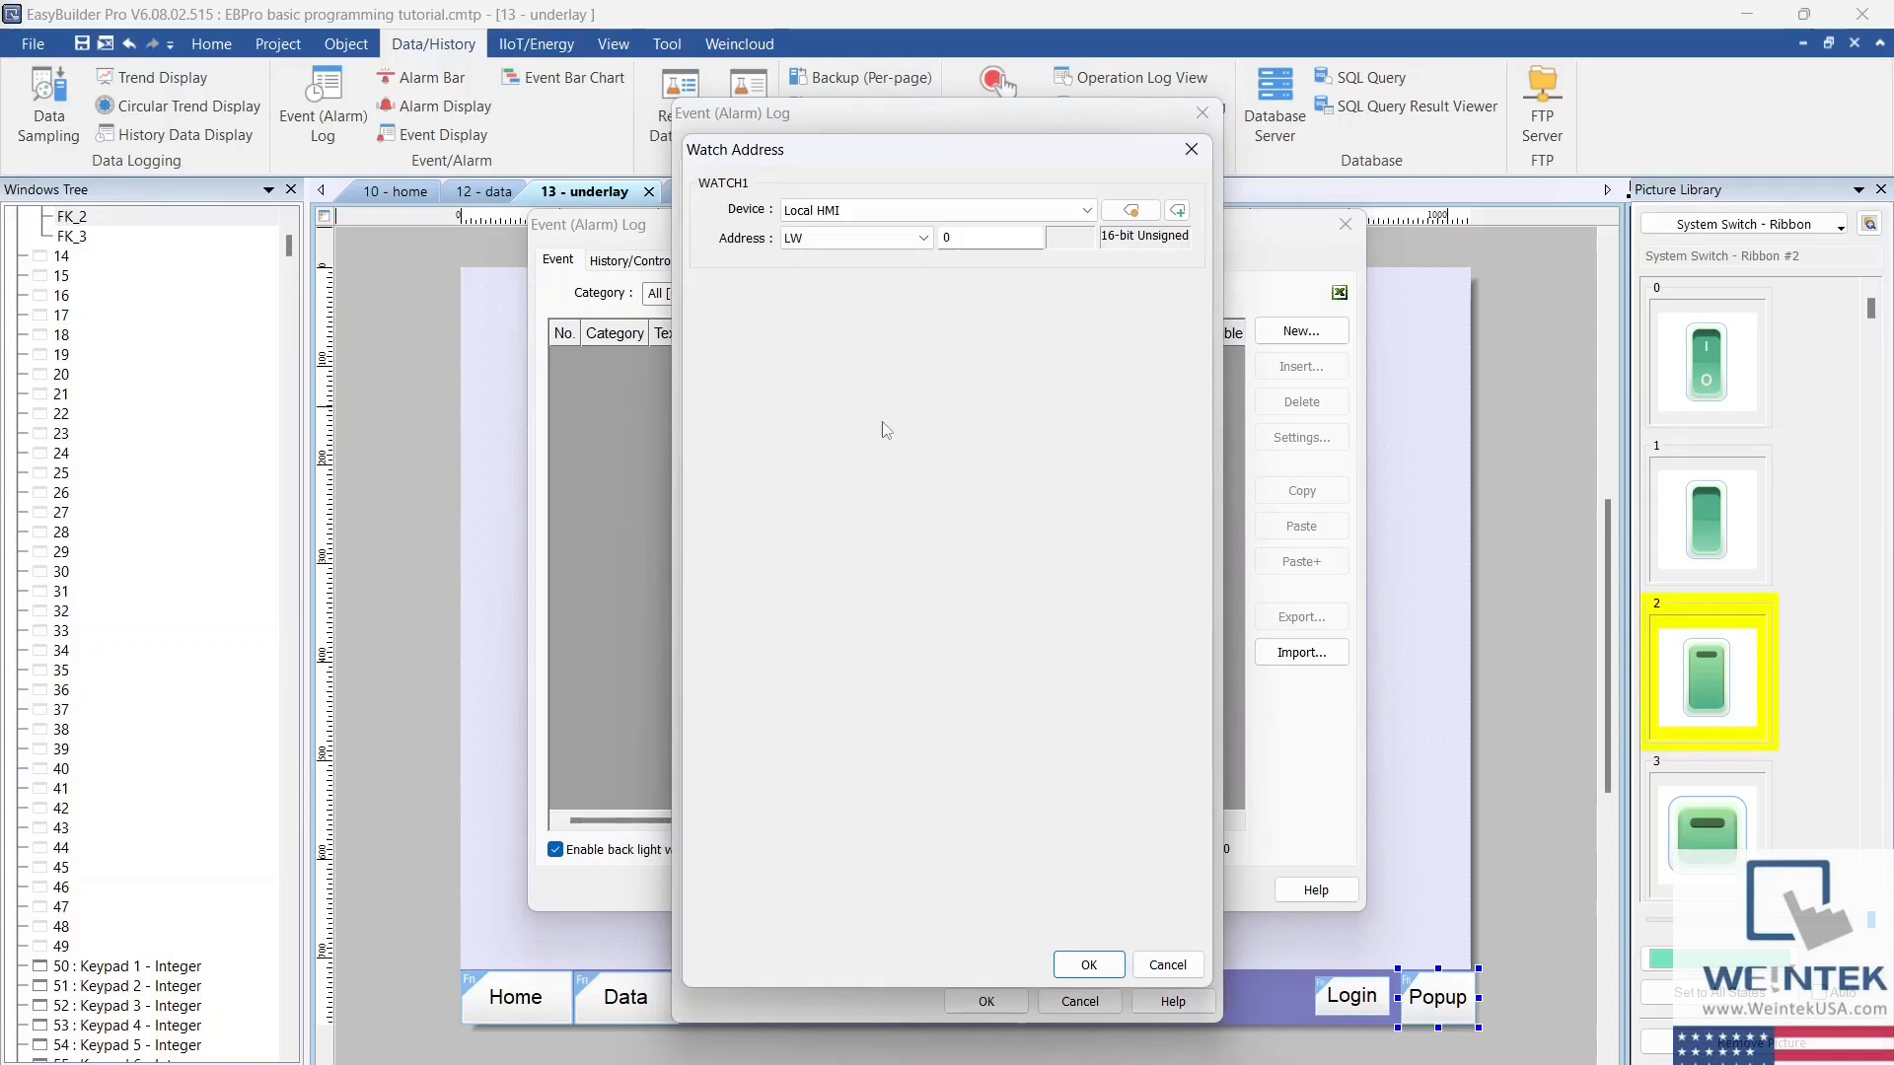
pyautogui.click(1191, 149)
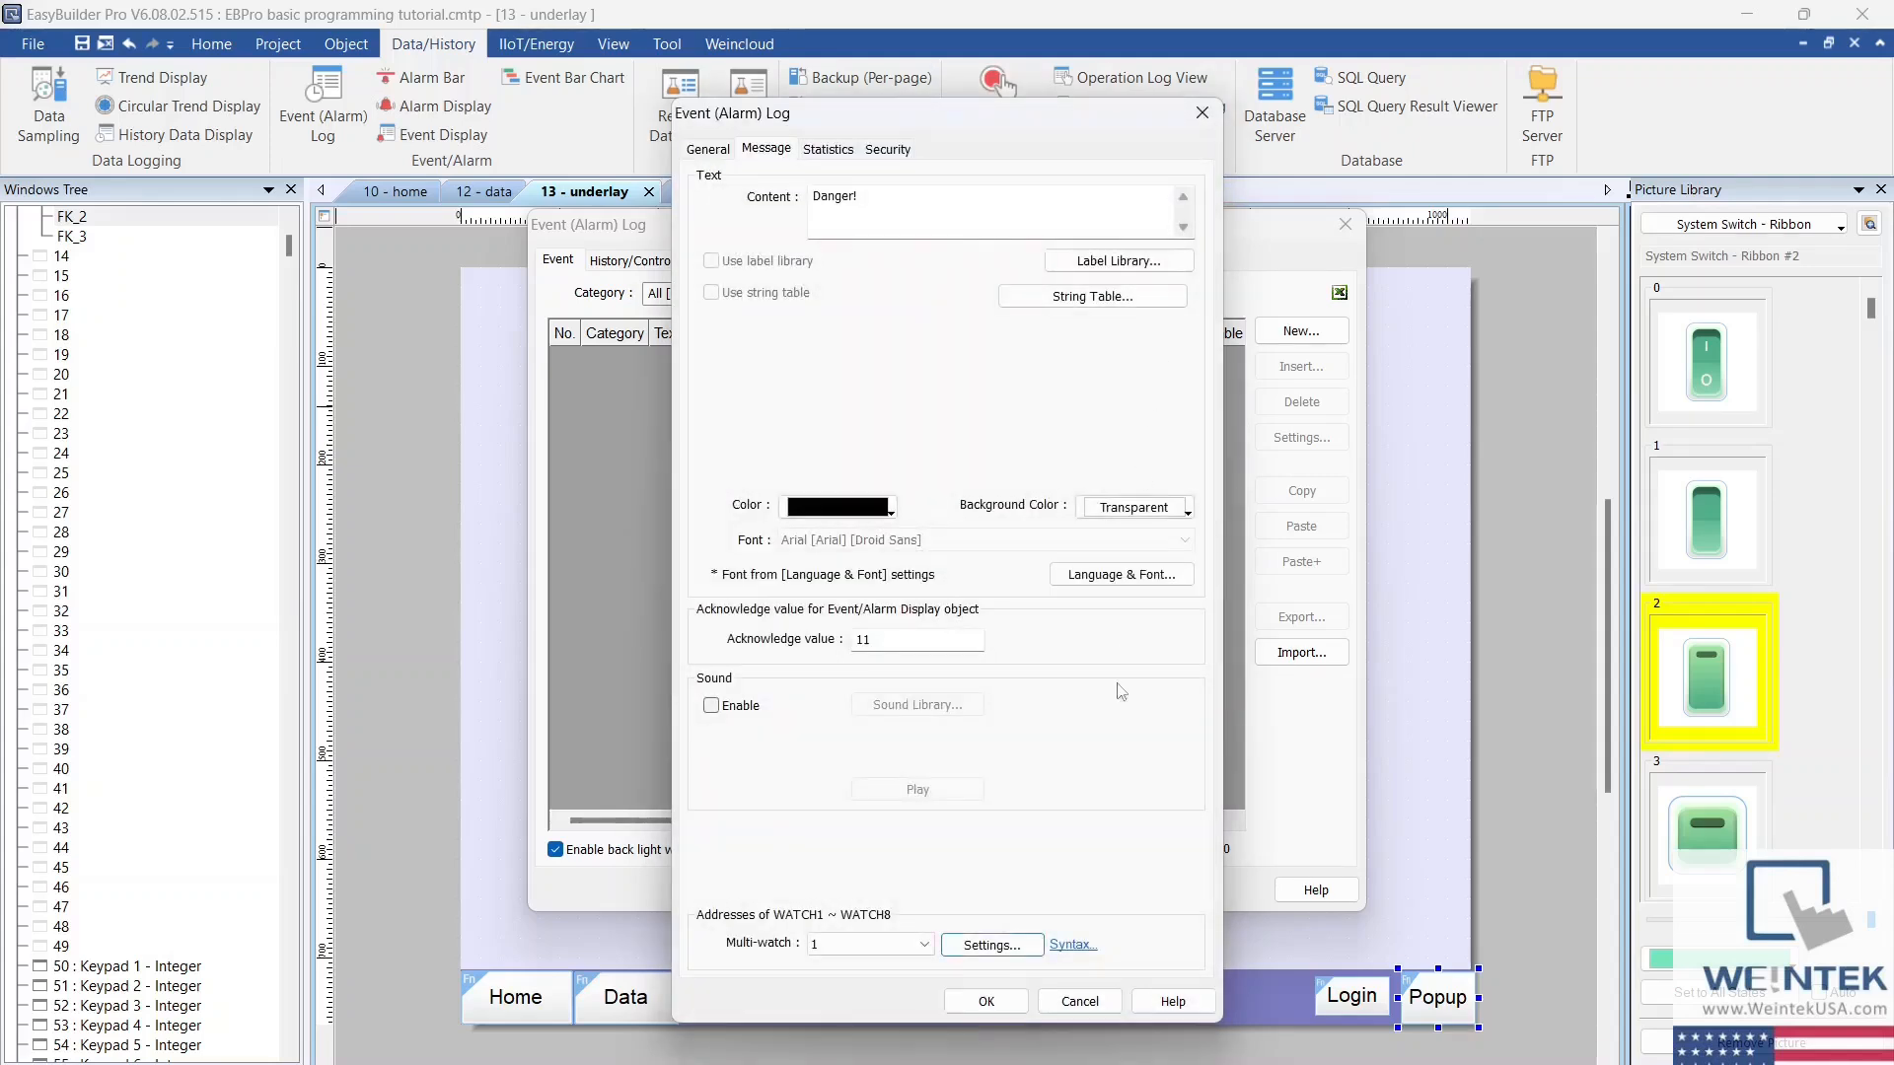
pyautogui.click(1073, 947)
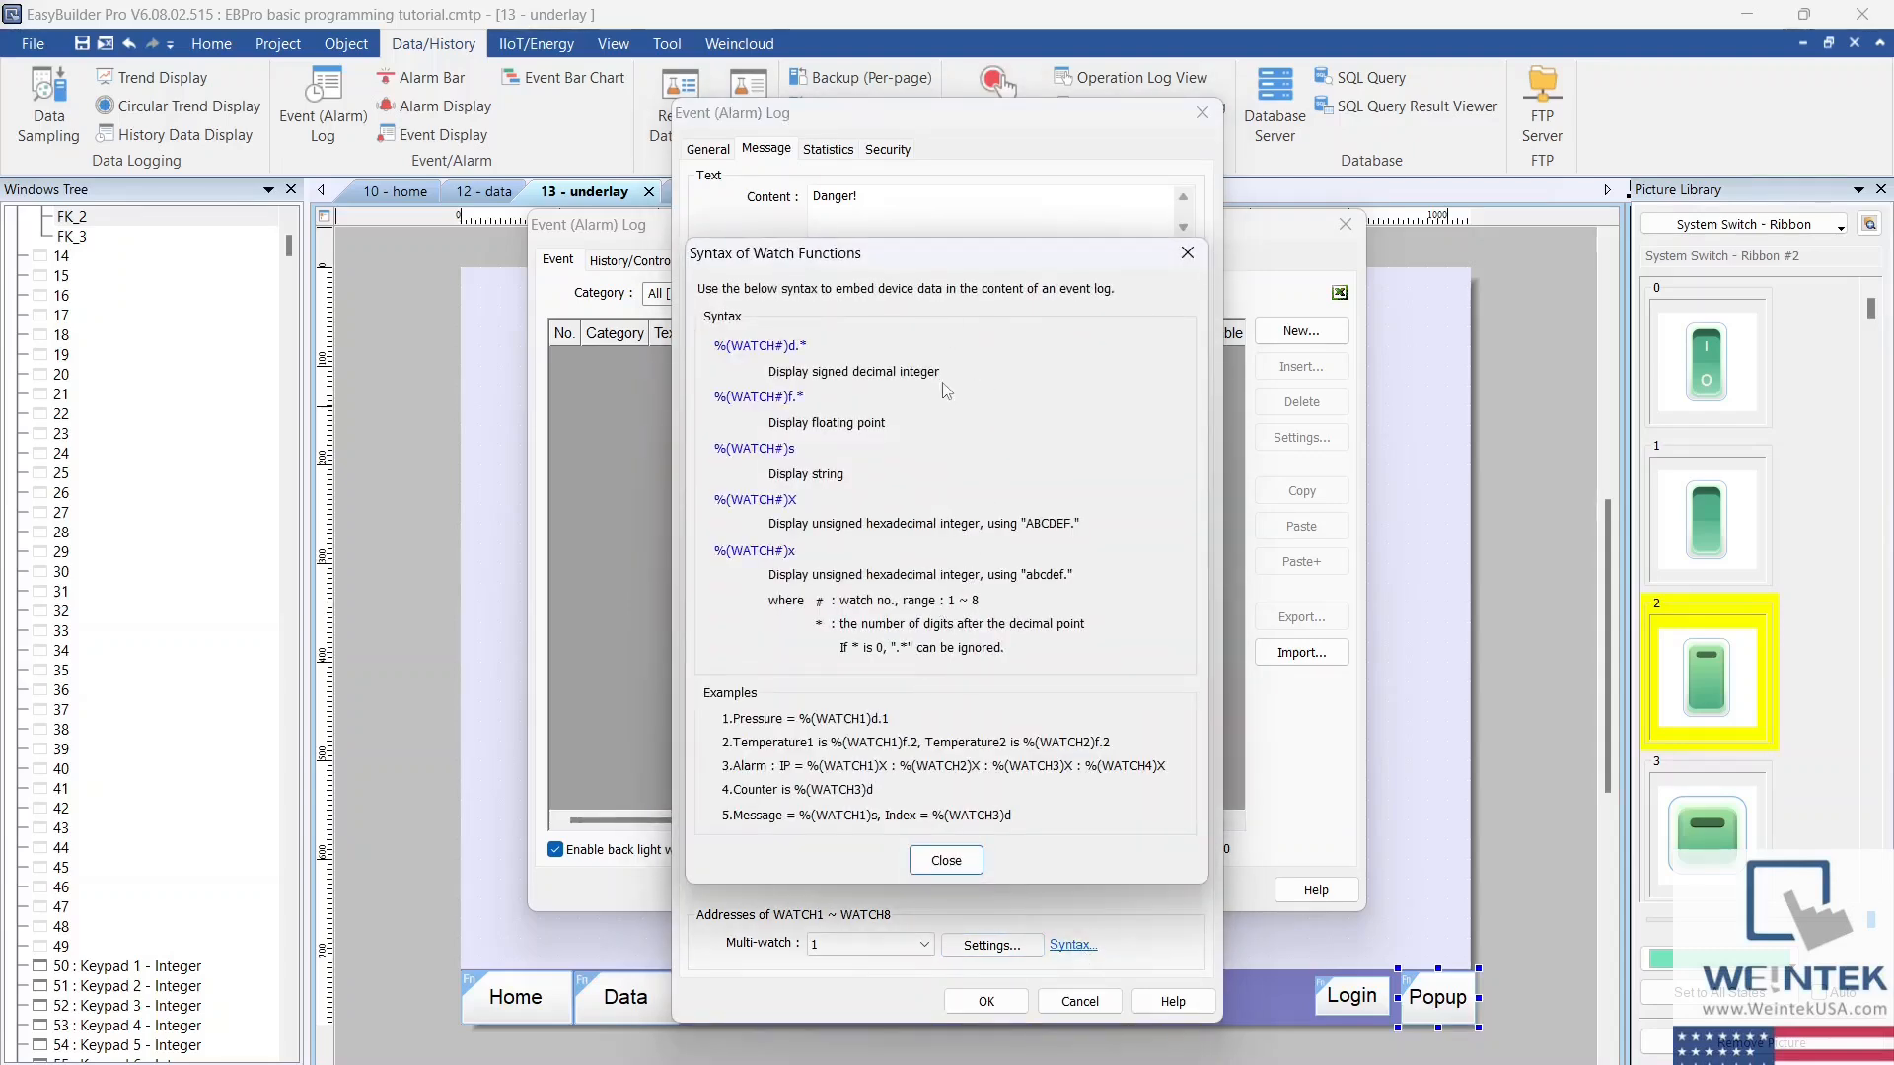
pyautogui.click(946, 860)
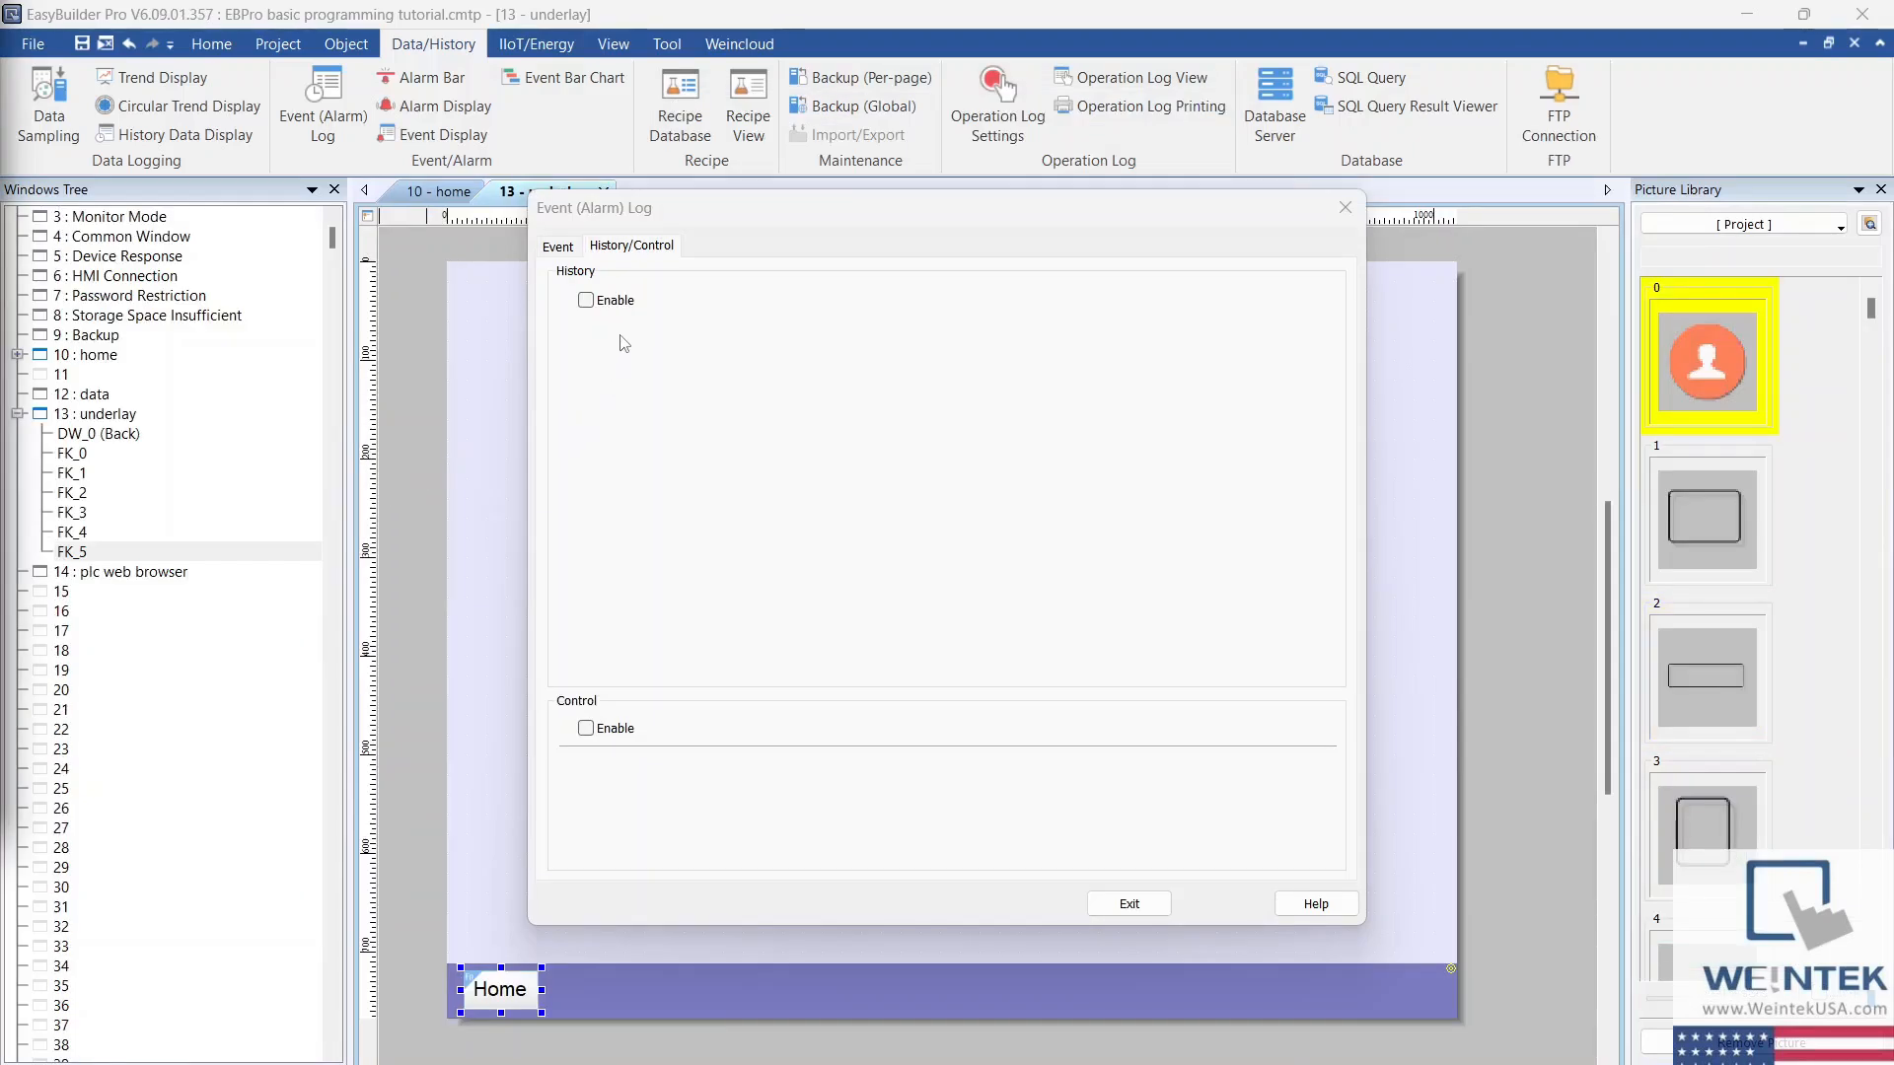
pyautogui.click(587, 301)
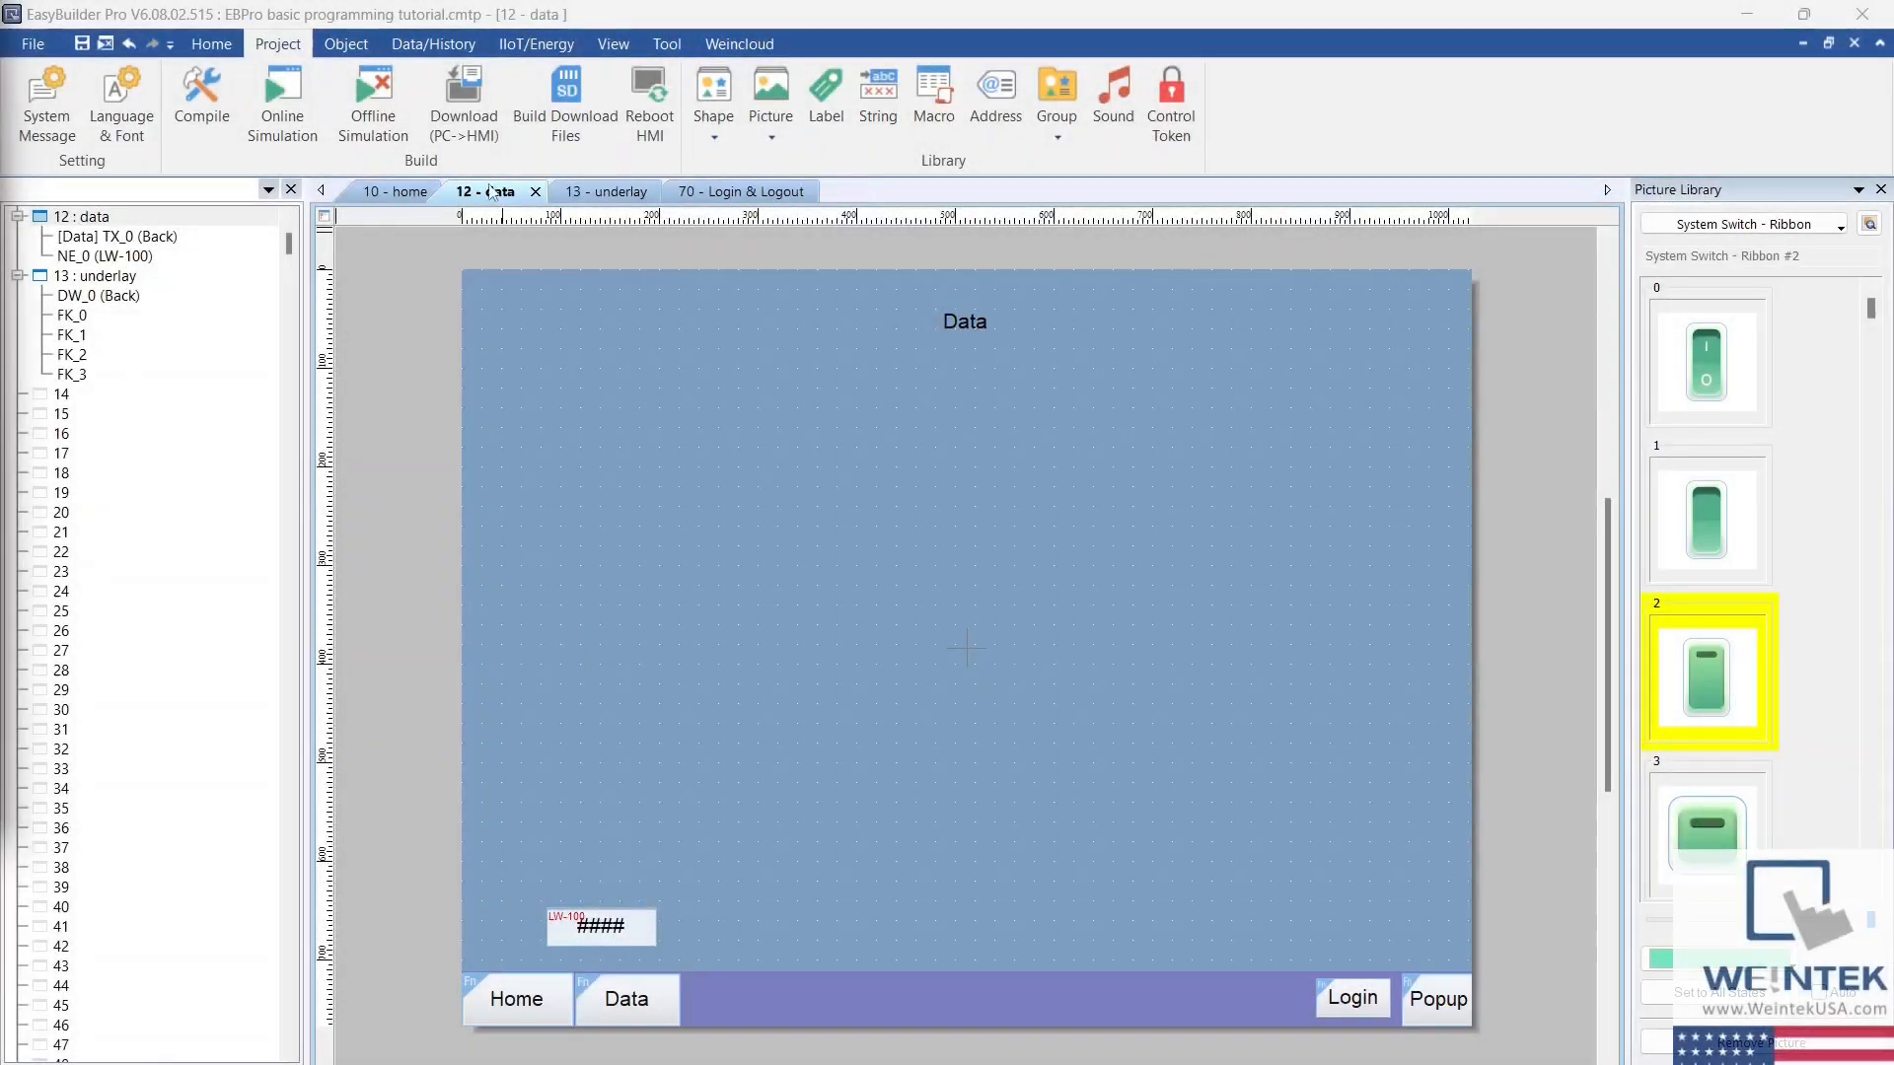
# Step: Add an event display object to the data window below its title, reviewing its display style and sort settings
pyautogui.click(455, 45)
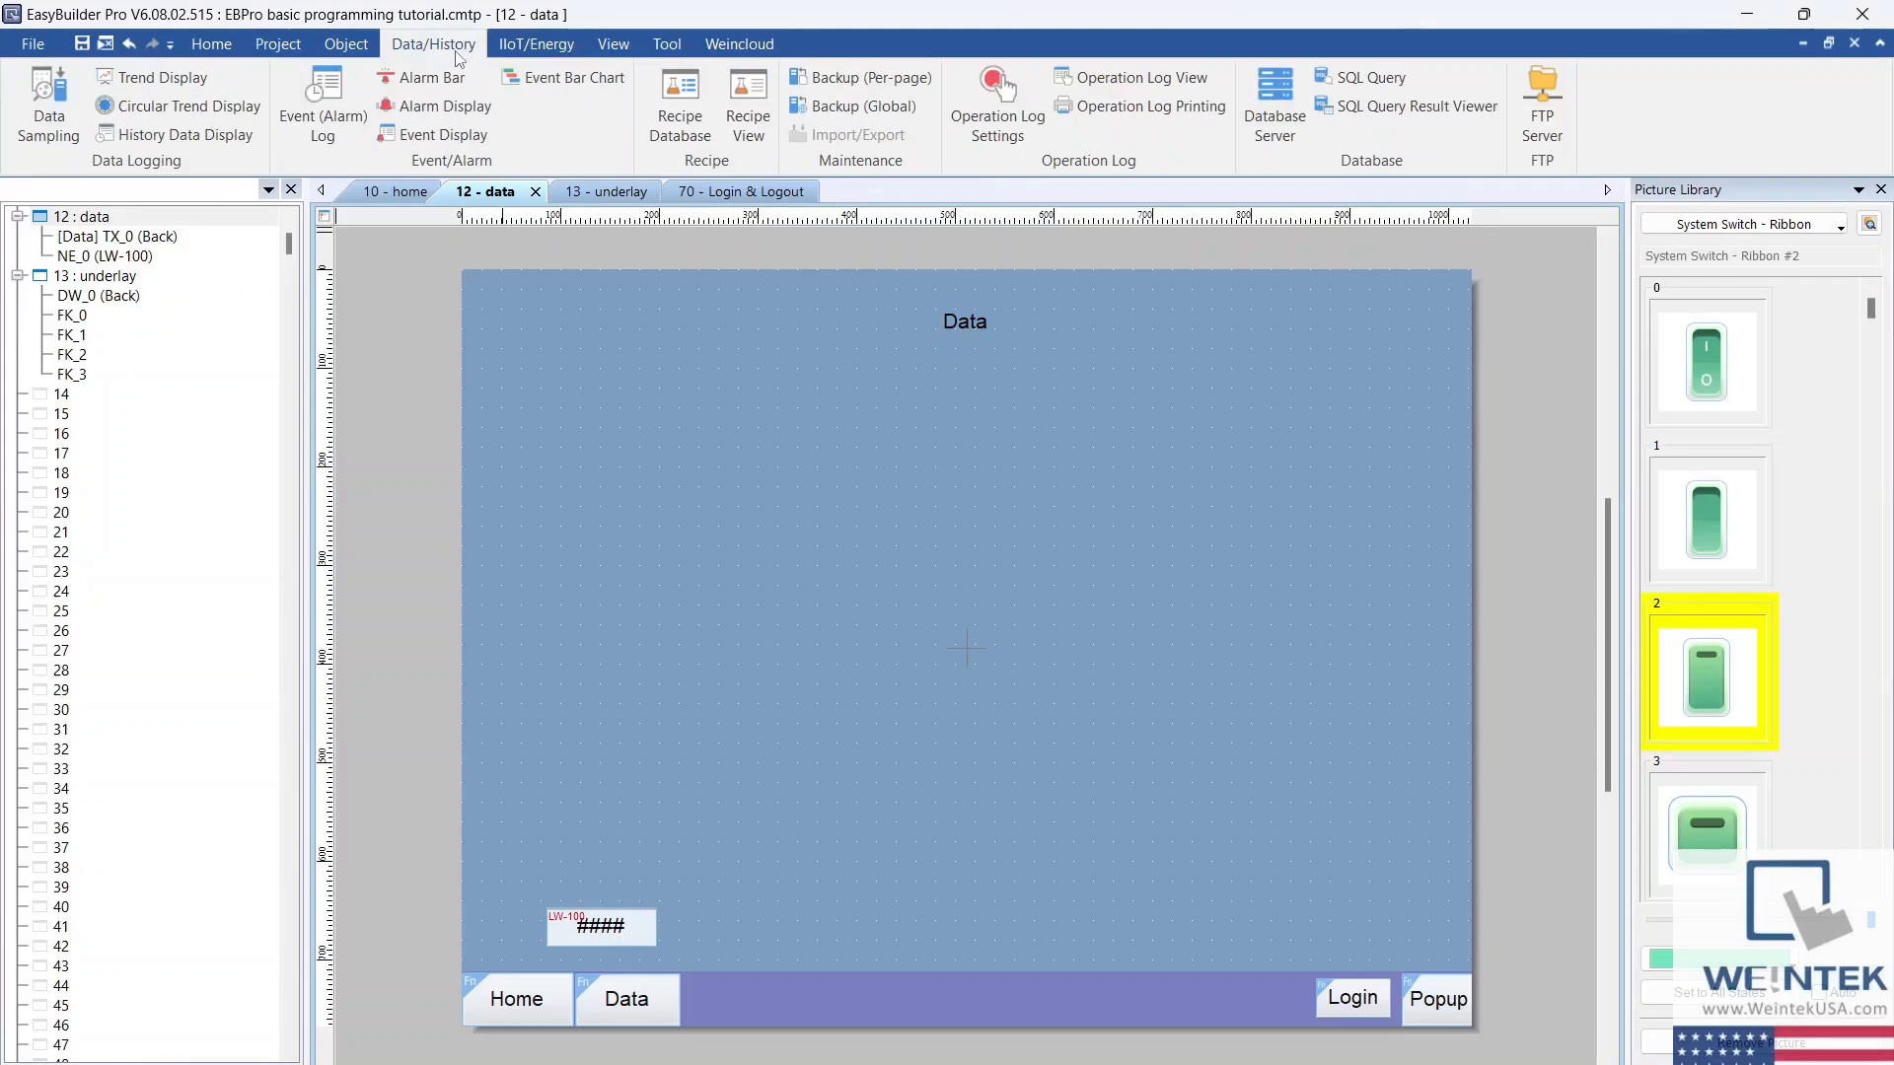
pyautogui.click(469, 141)
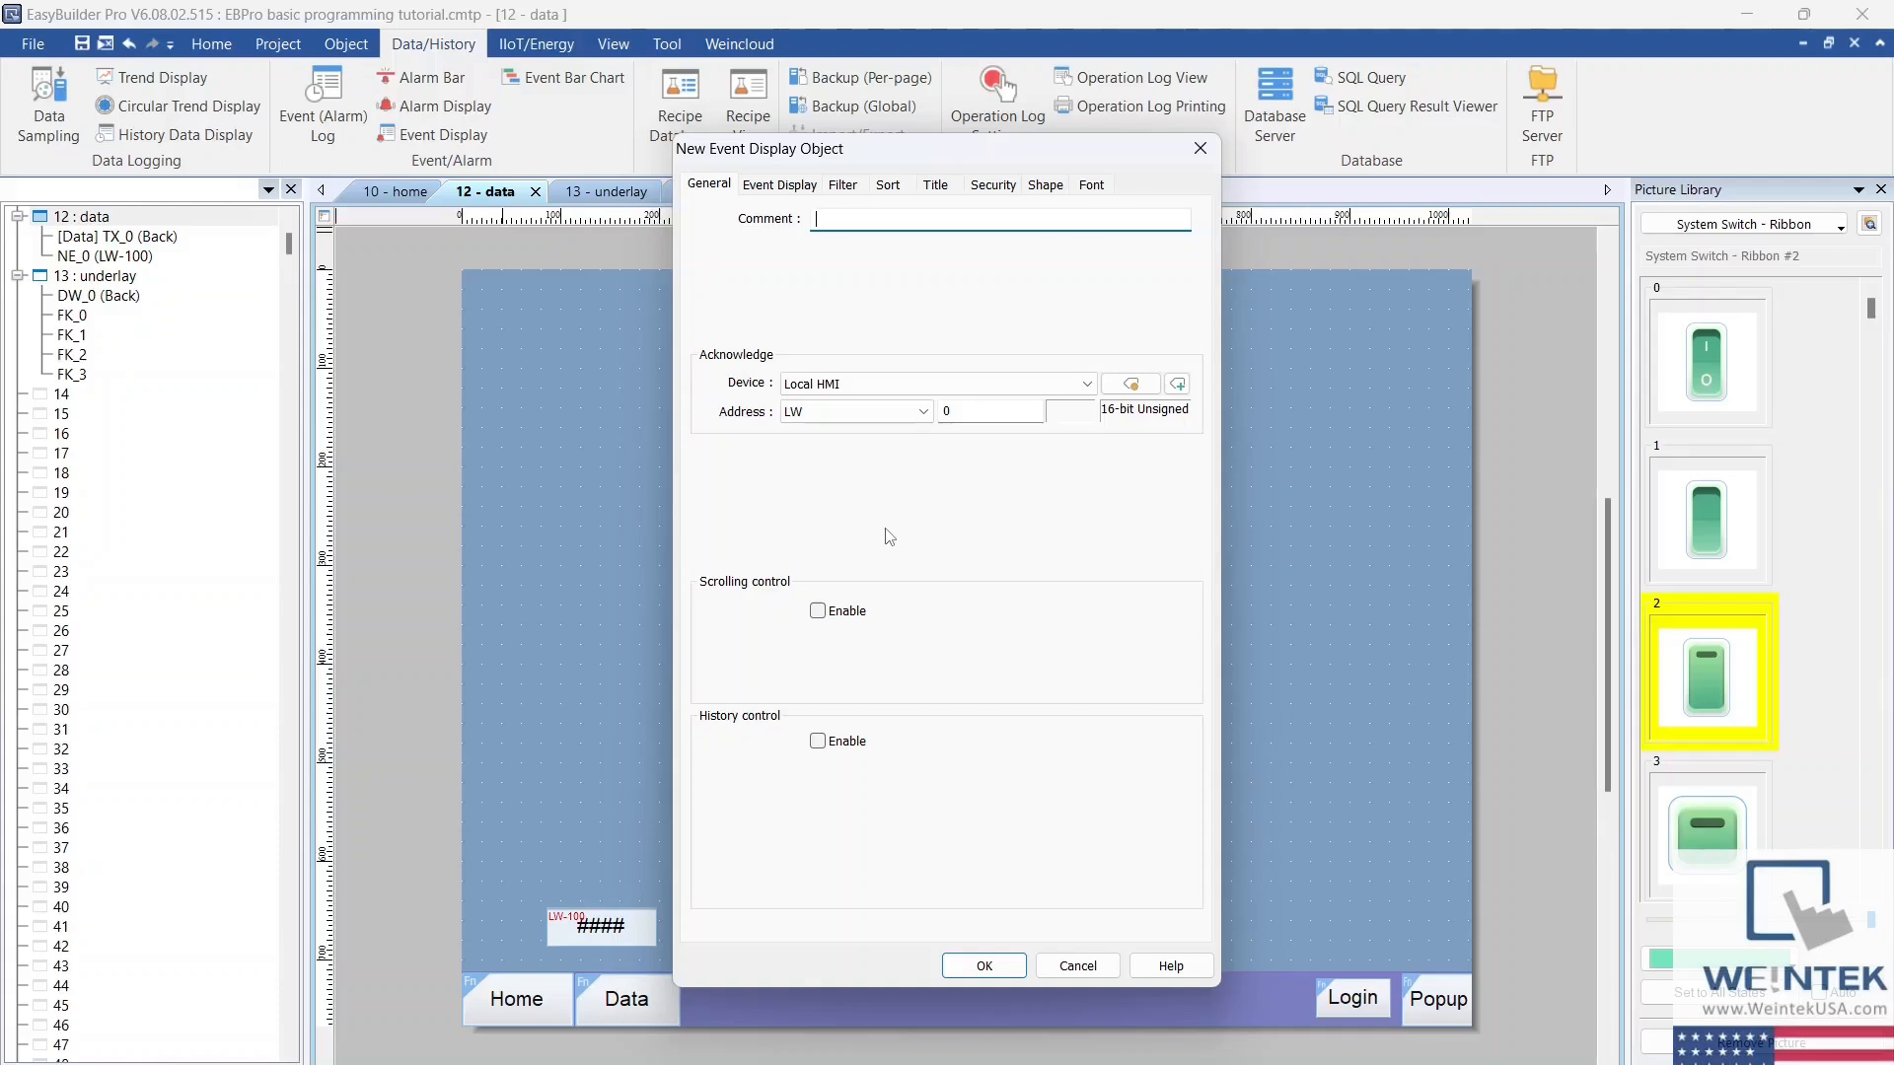
pyautogui.click(797, 190)
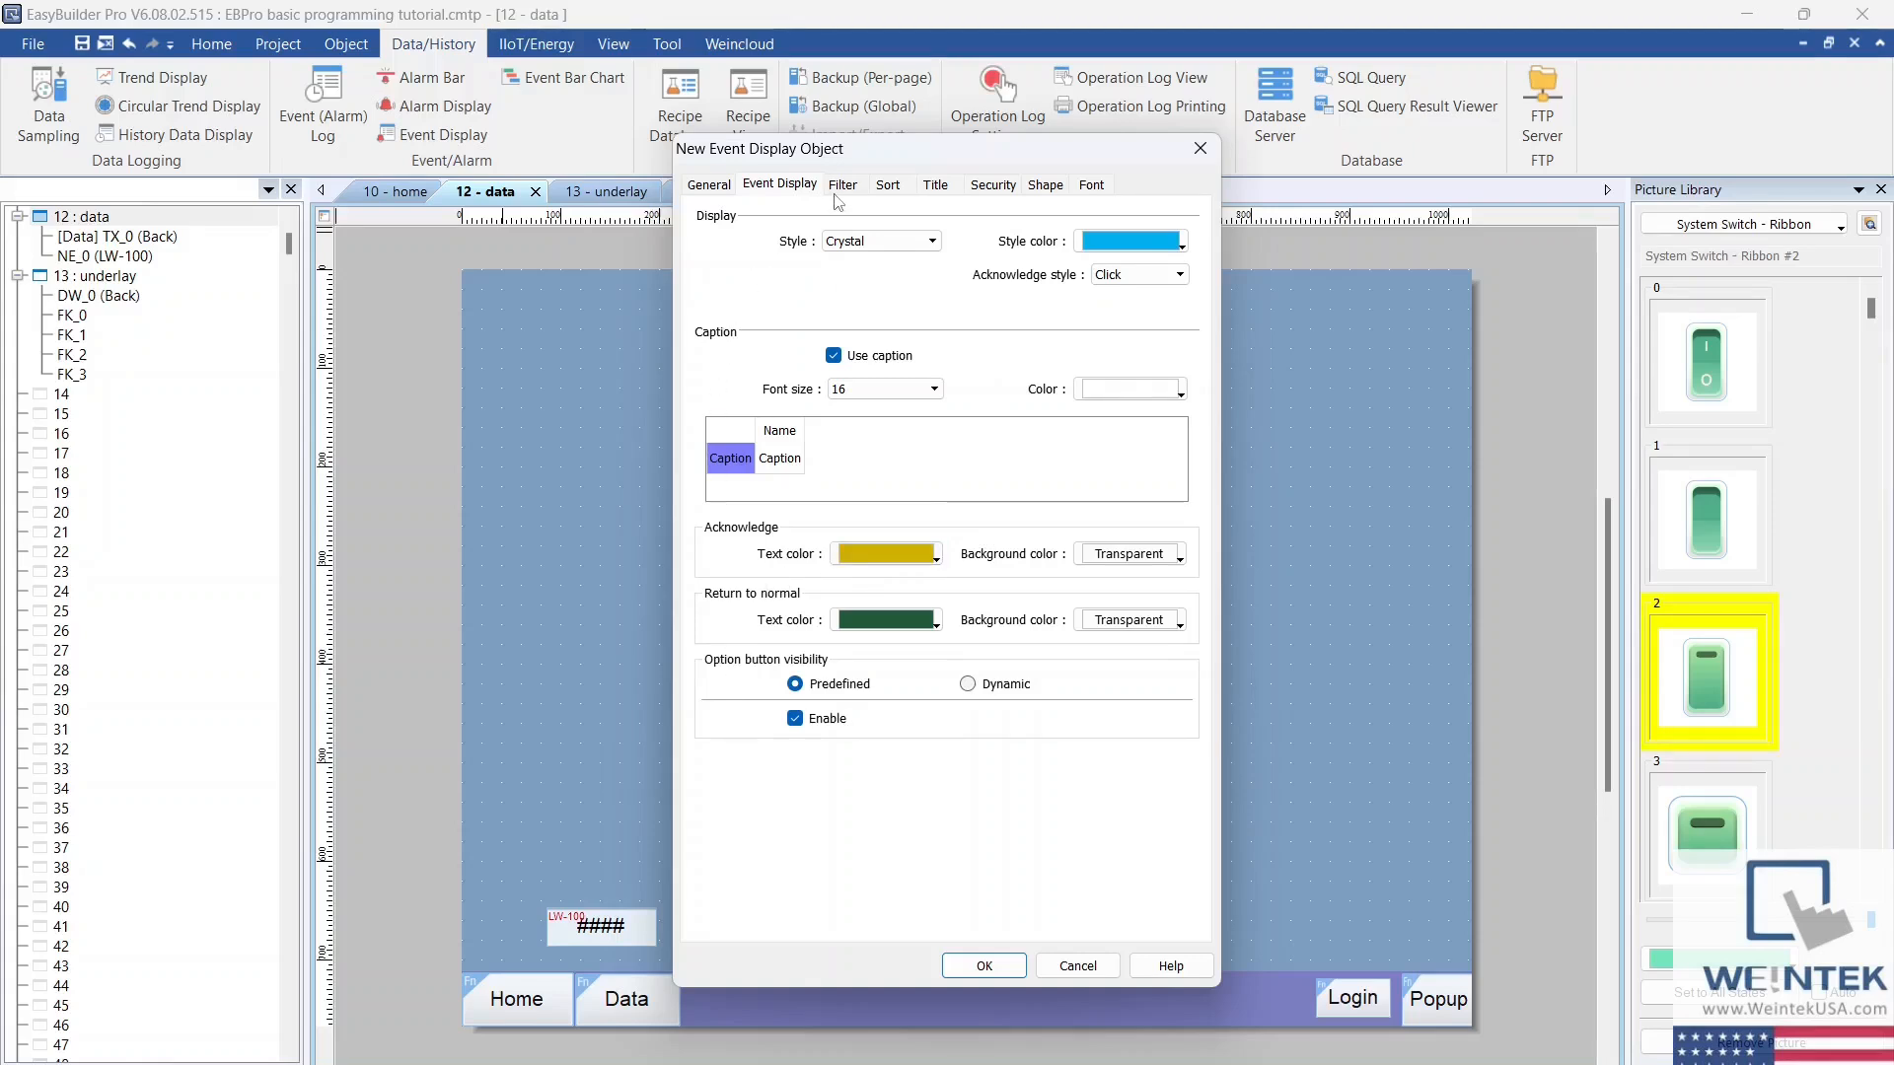
pyautogui.click(891, 186)
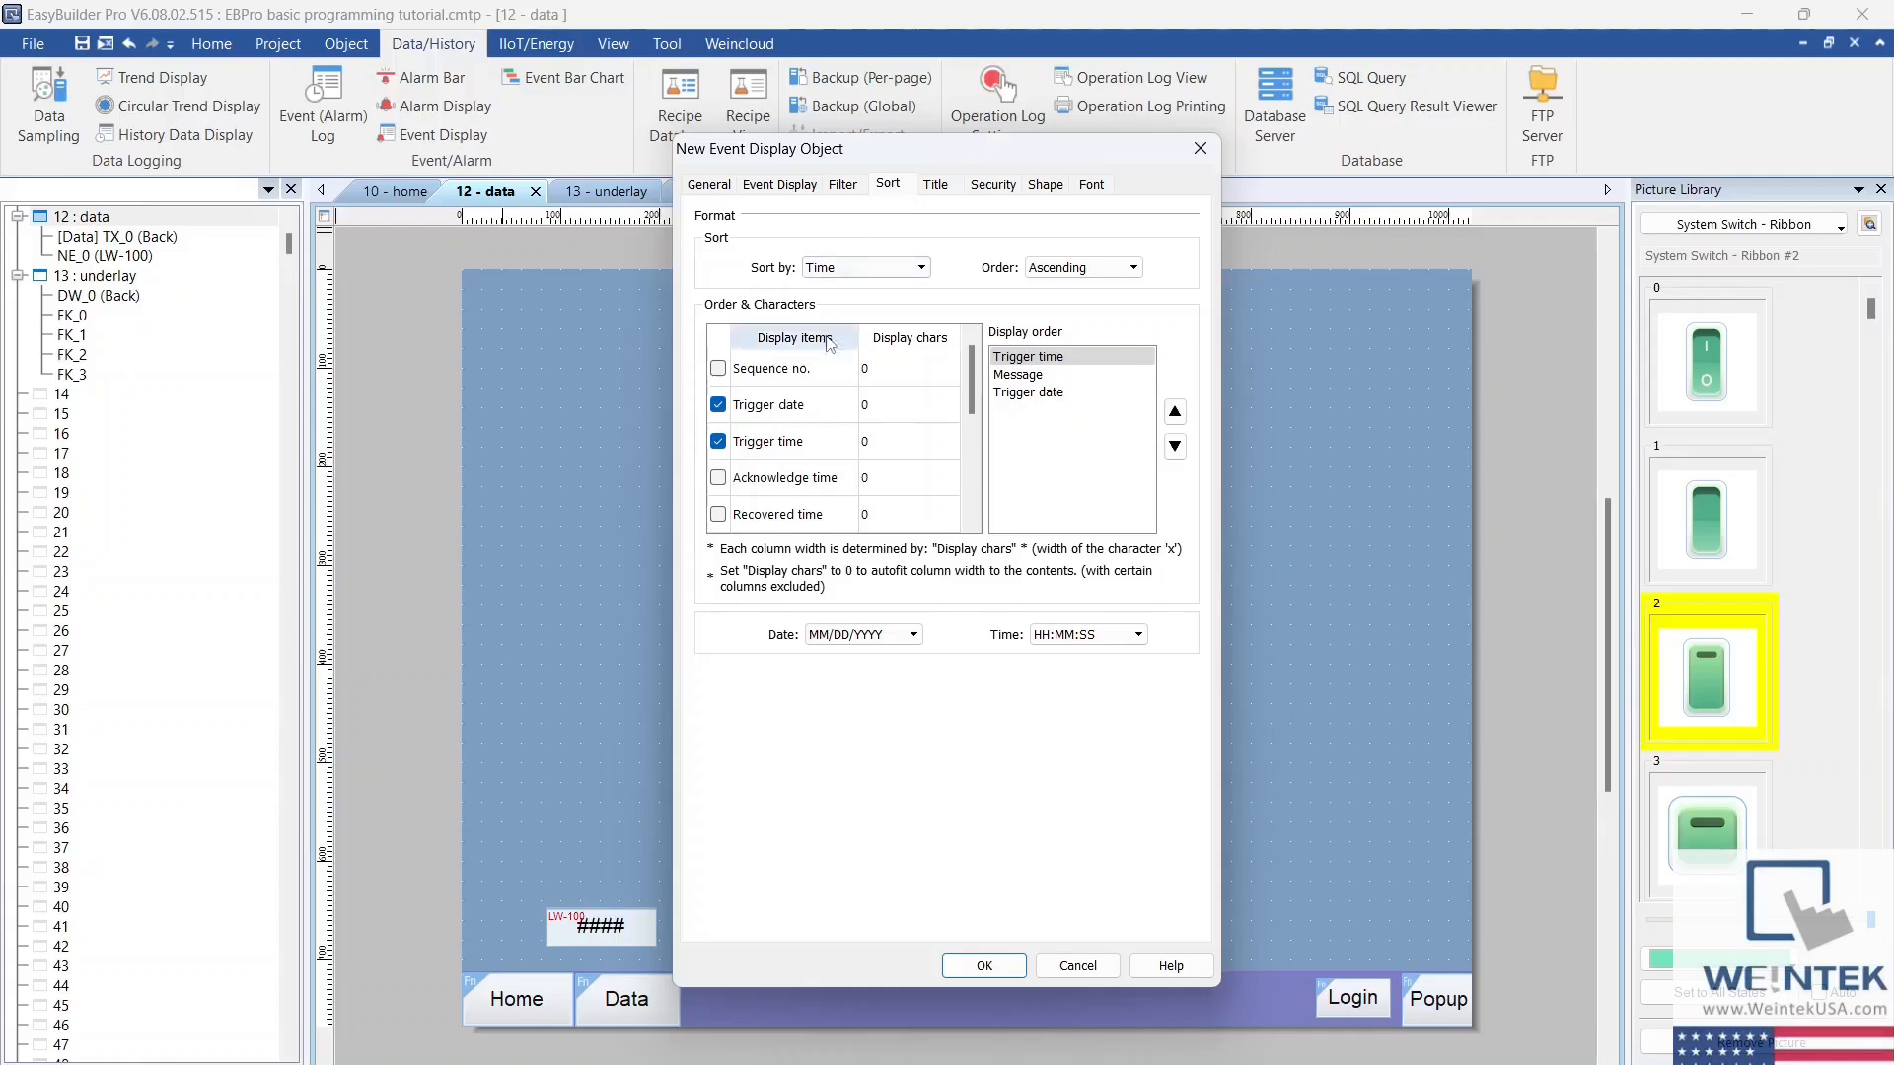
pyautogui.scroll(-3, 823, 444)
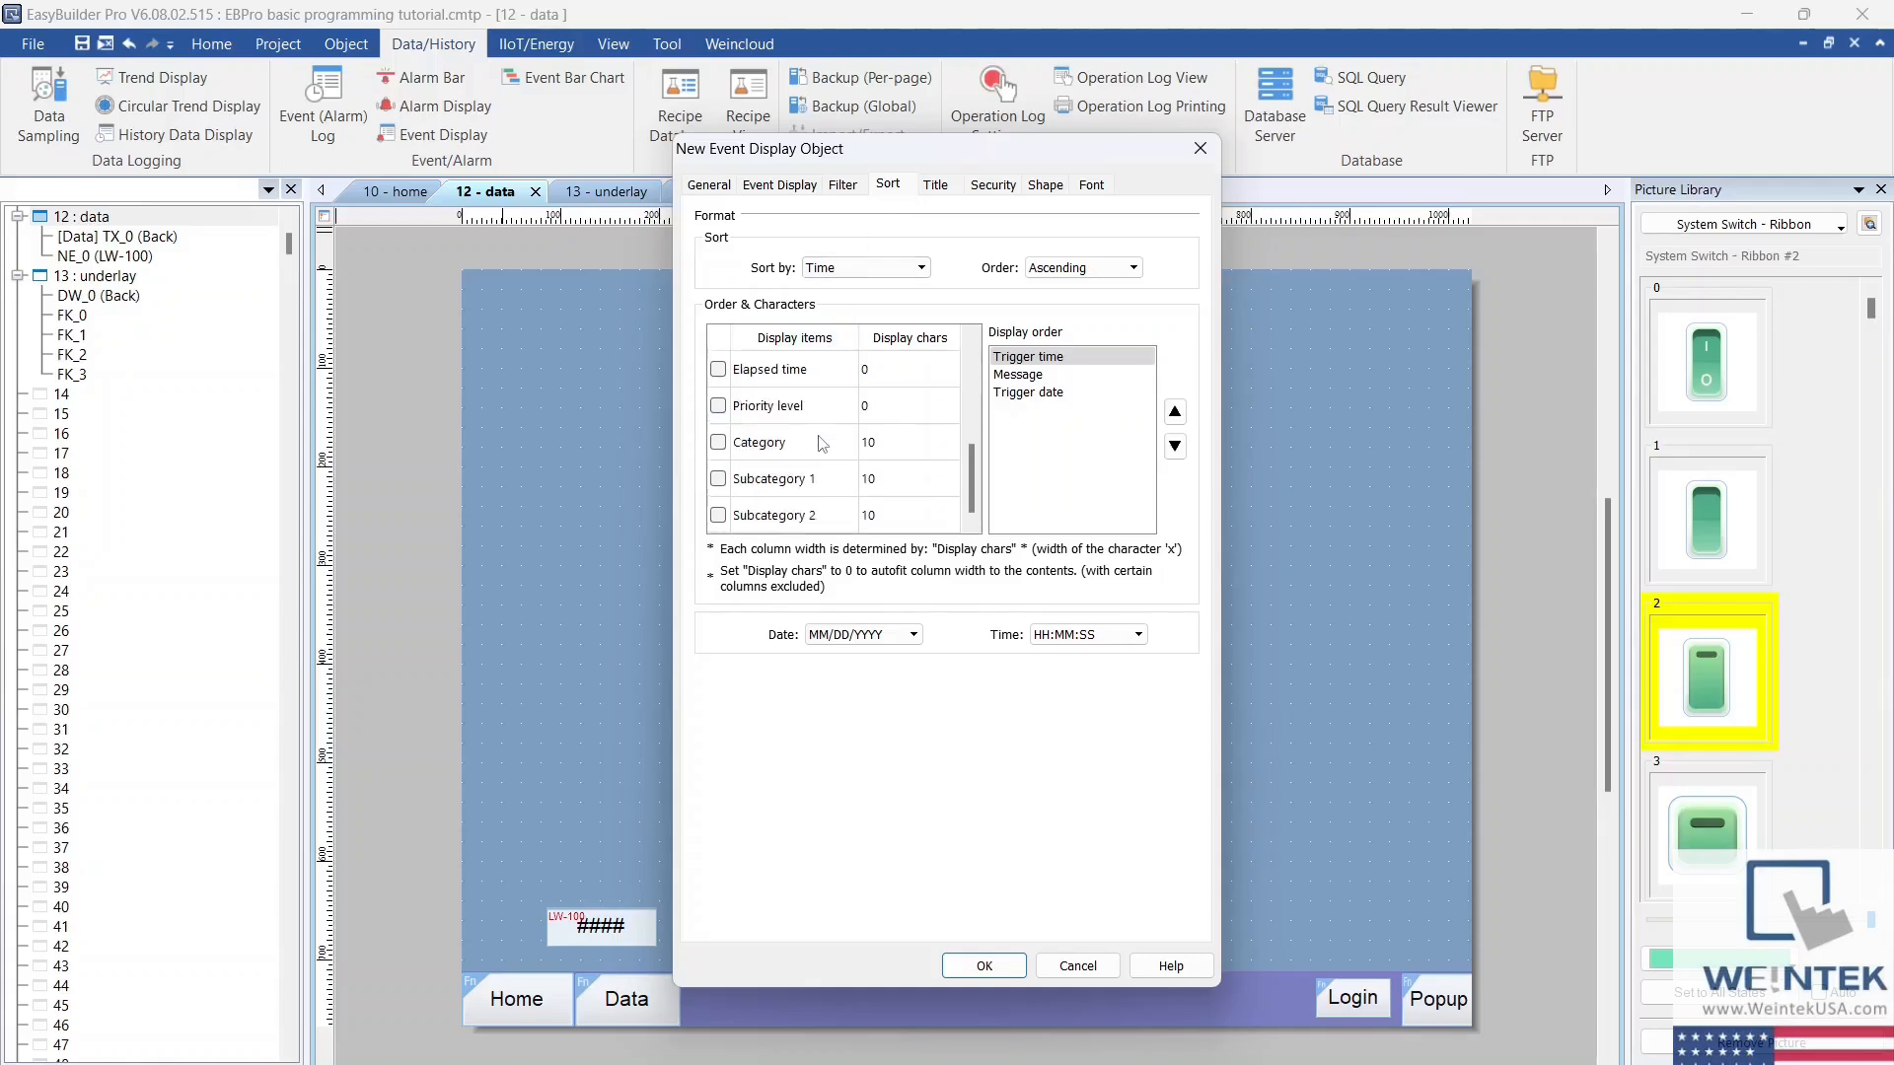
pyautogui.scroll(3, 833, 513)
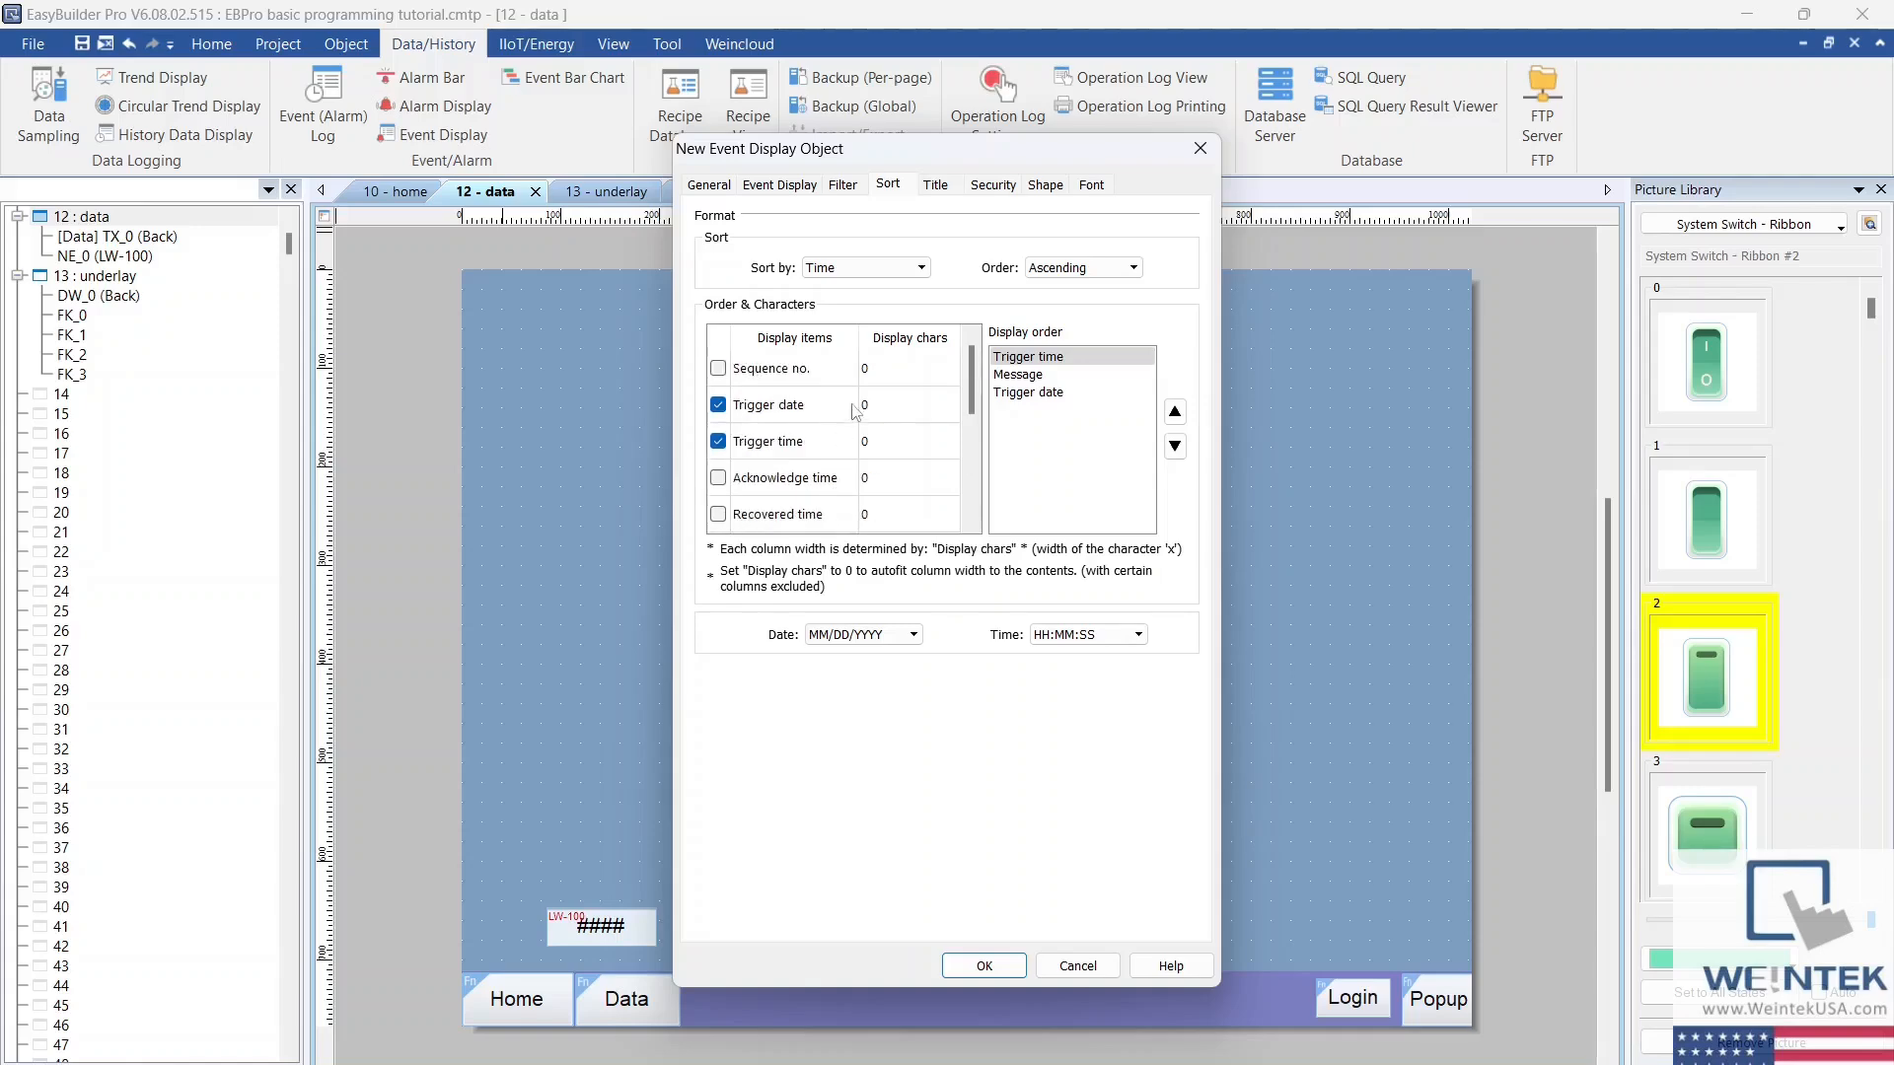
pyautogui.click(983, 966)
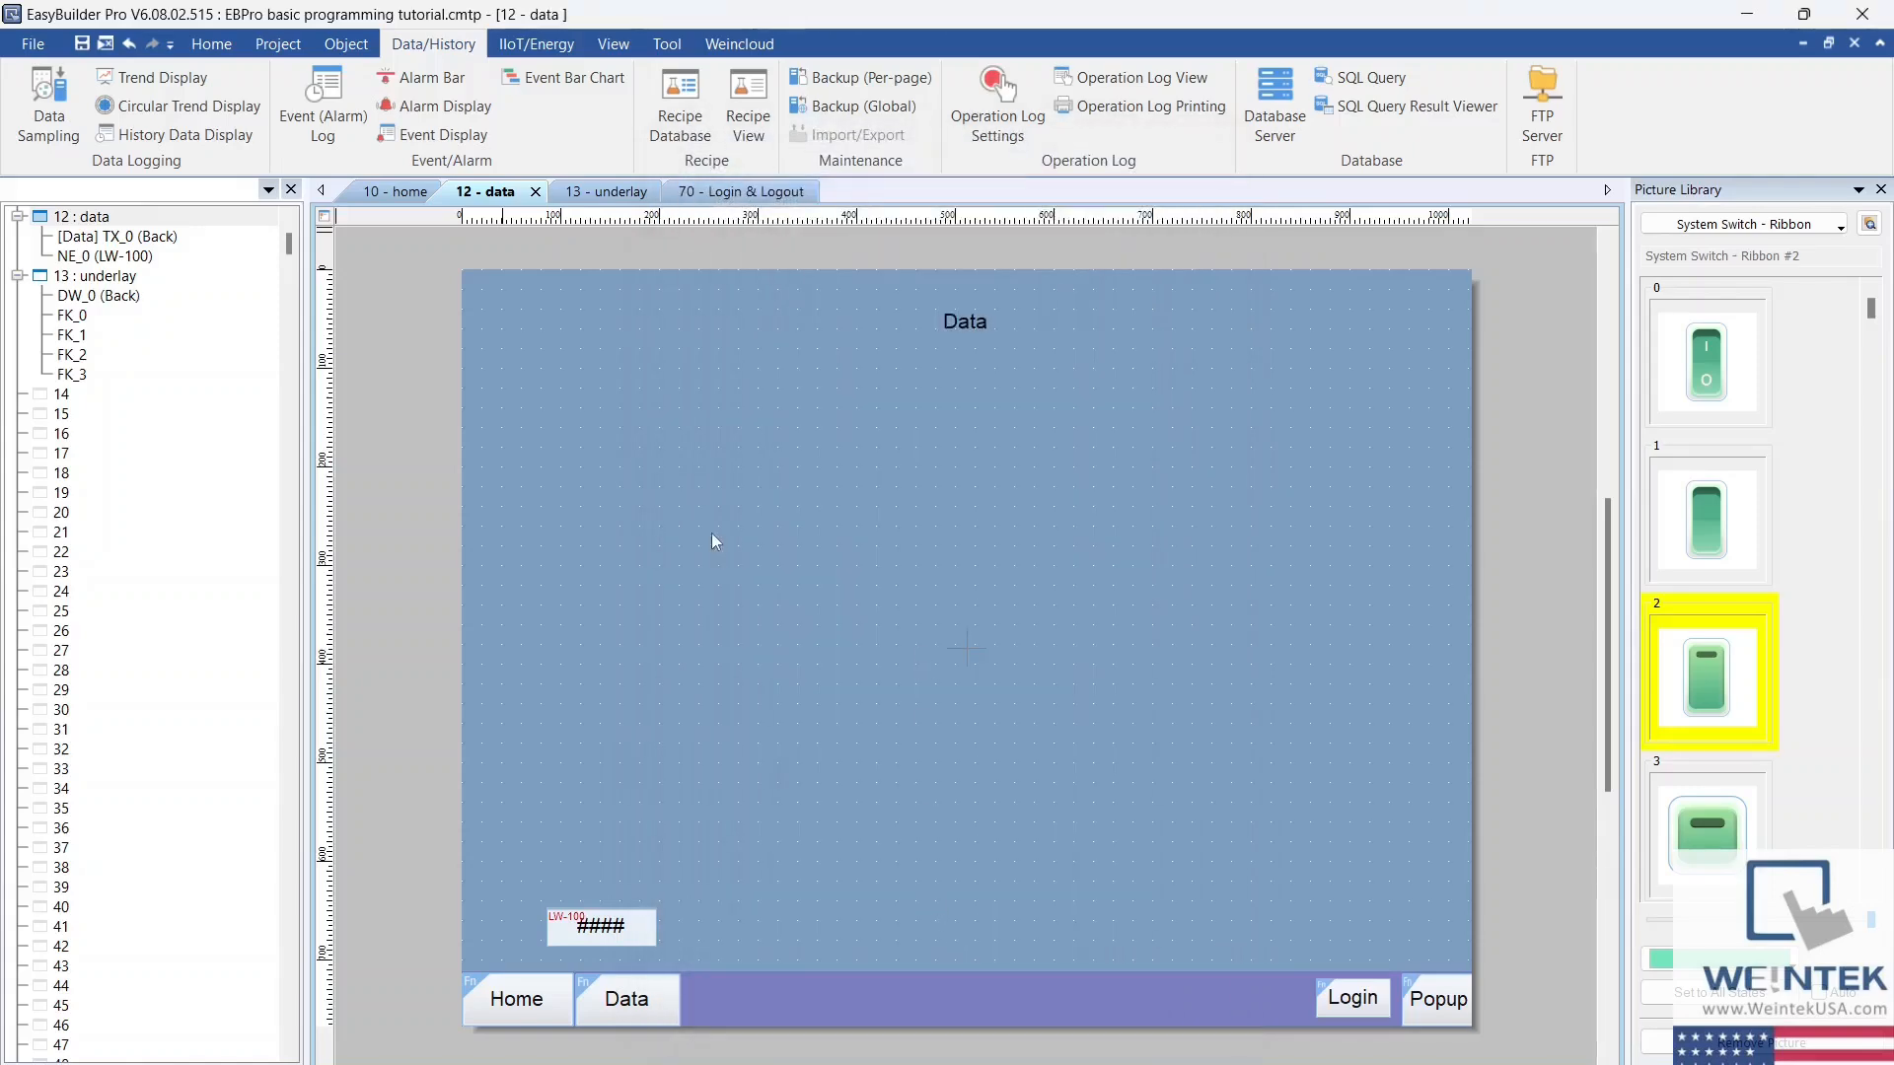
pyautogui.click(724, 459)
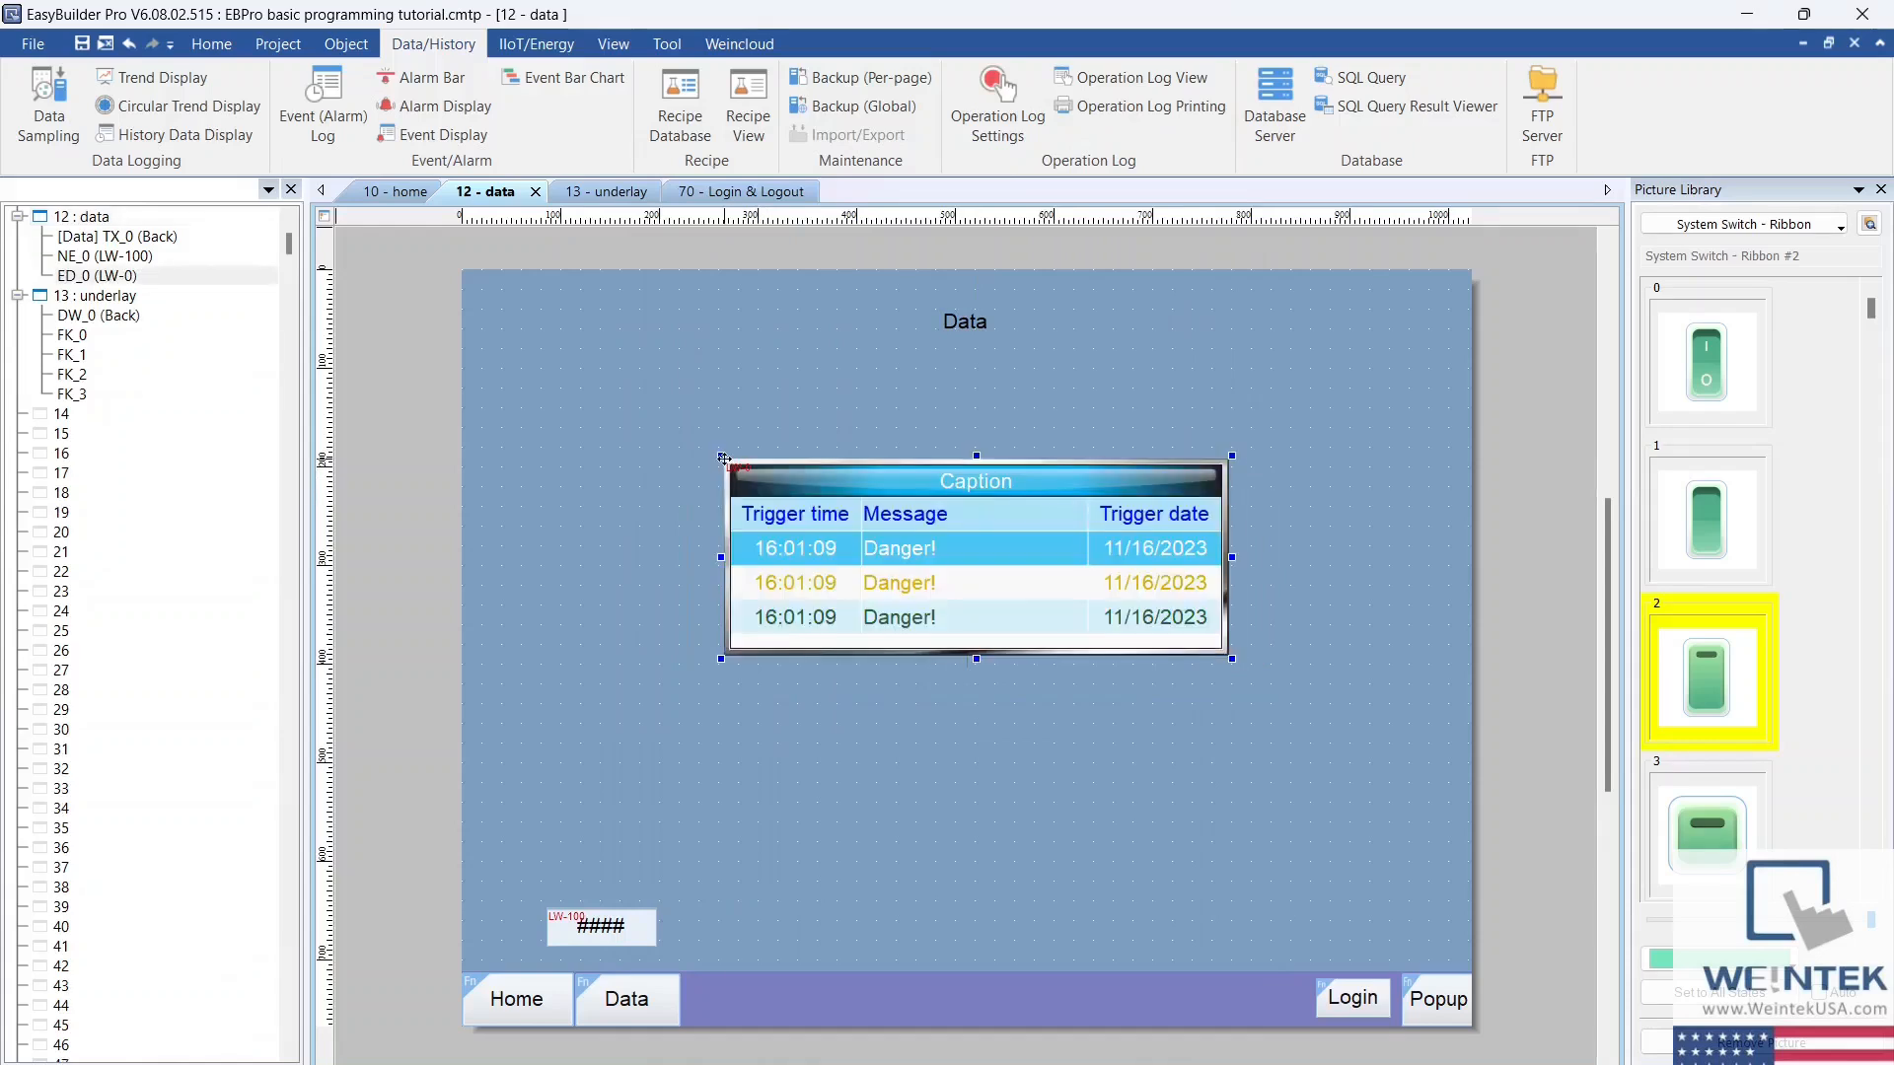
# Step: Add a toggle switch for Local HMI LB-0 below the event display on the data window
pyautogui.click(347, 44)
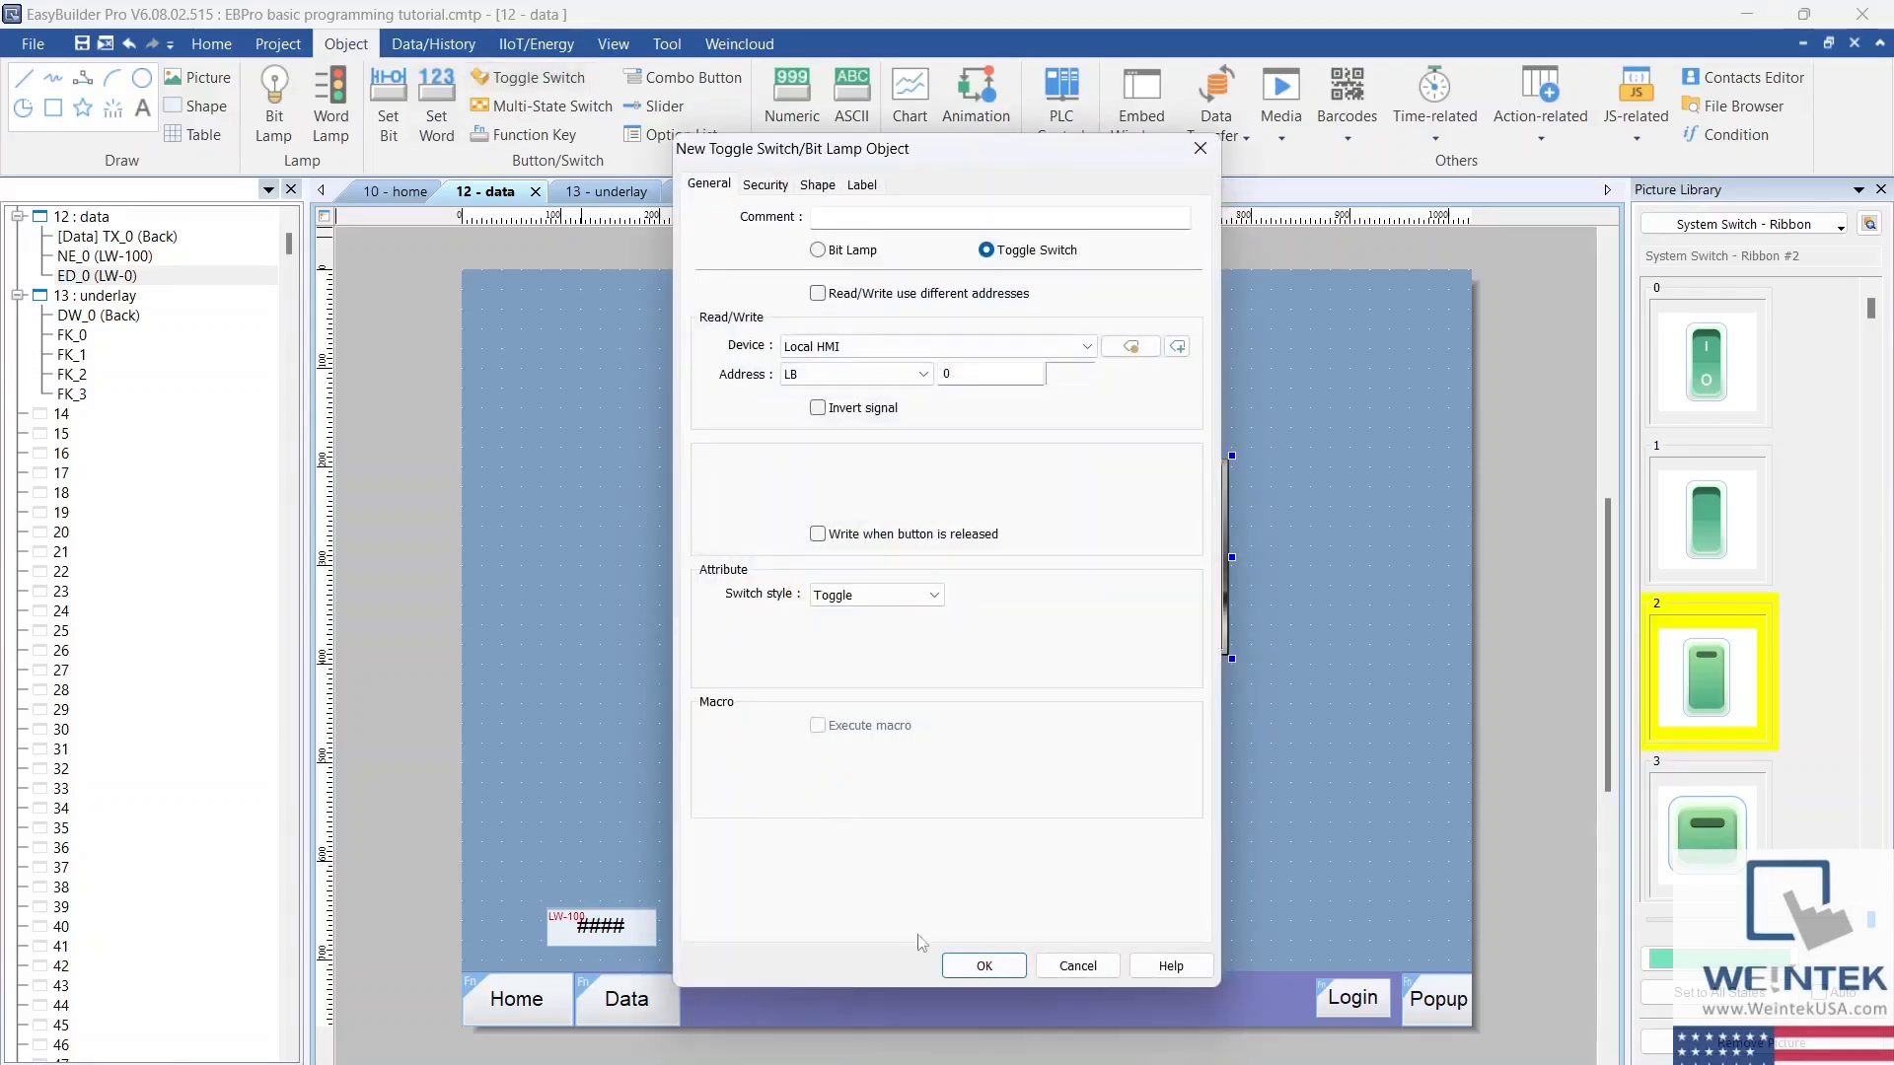
pyautogui.click(986, 962)
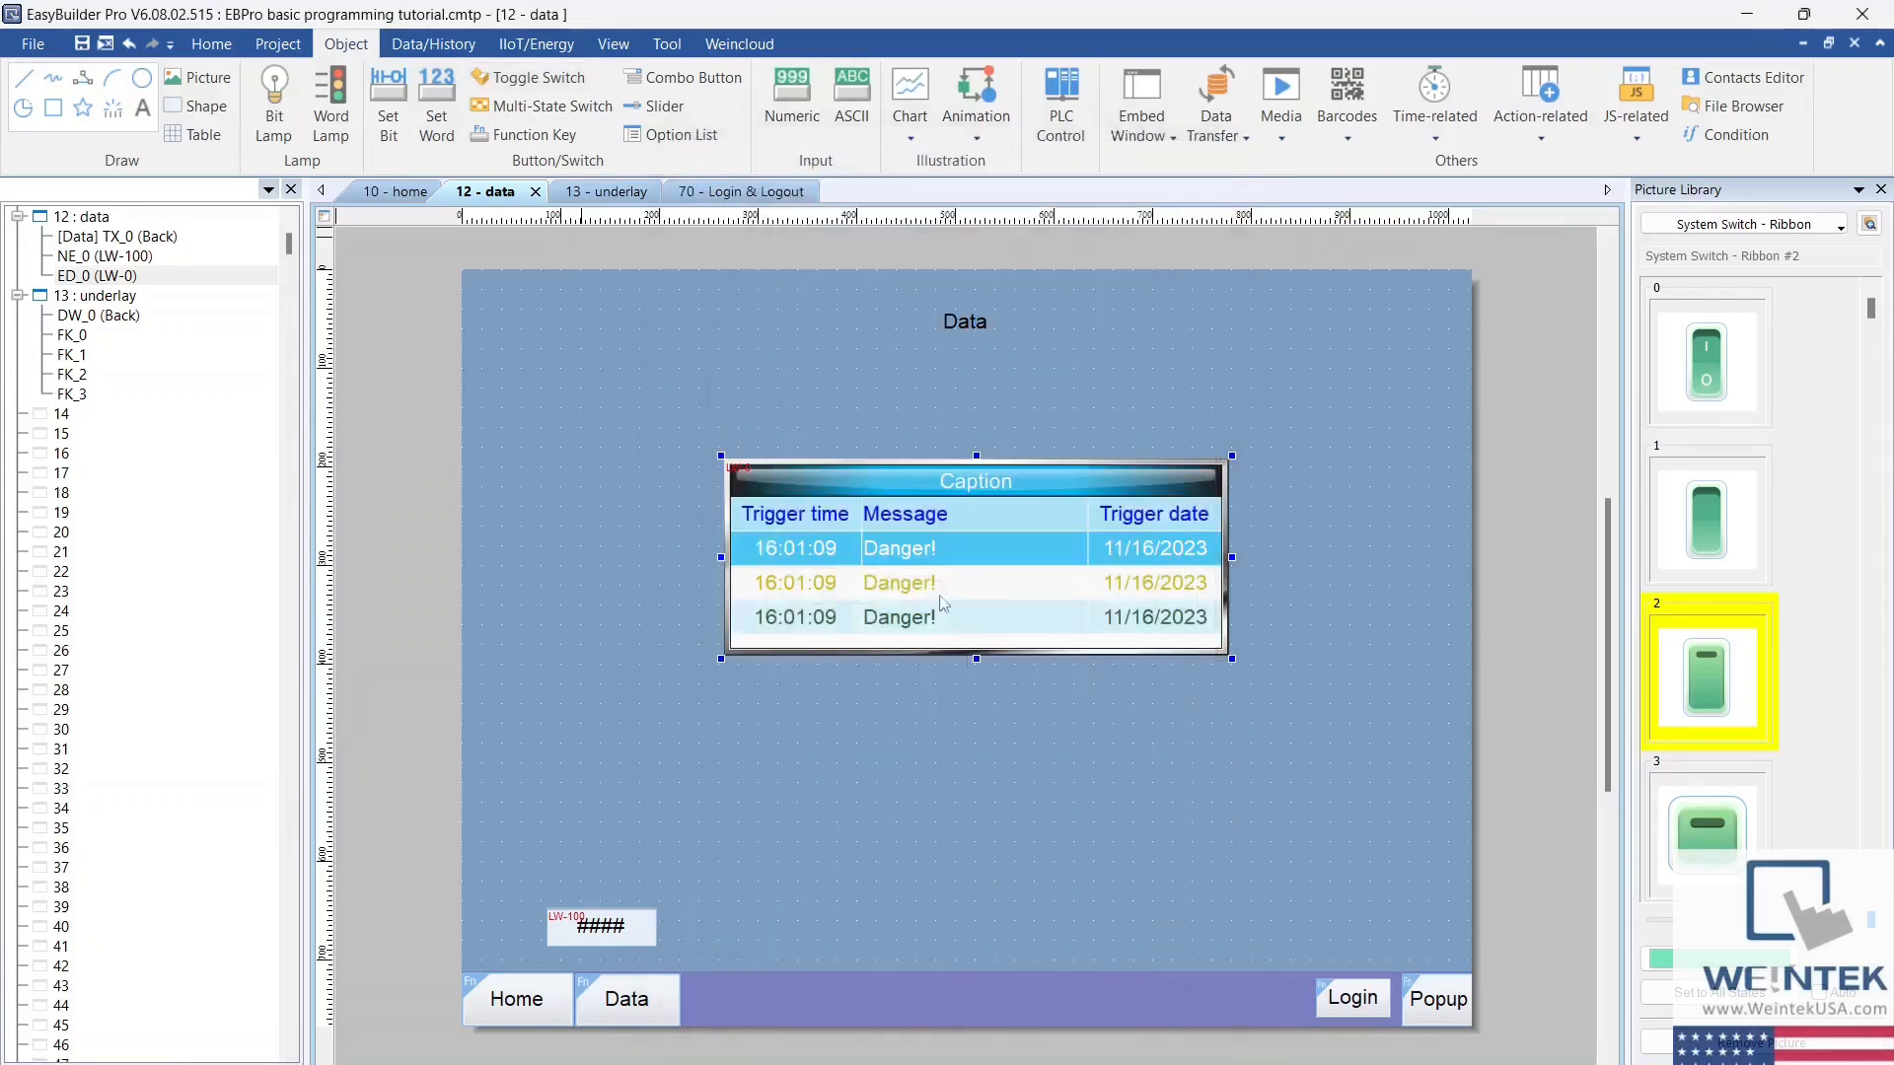
pyautogui.click(950, 691)
# Step: Run an offline simulation and switch the data window's toggle on and off repeatedly to test the event display
pyautogui.click(278, 44)
pyautogui.click(373, 104)
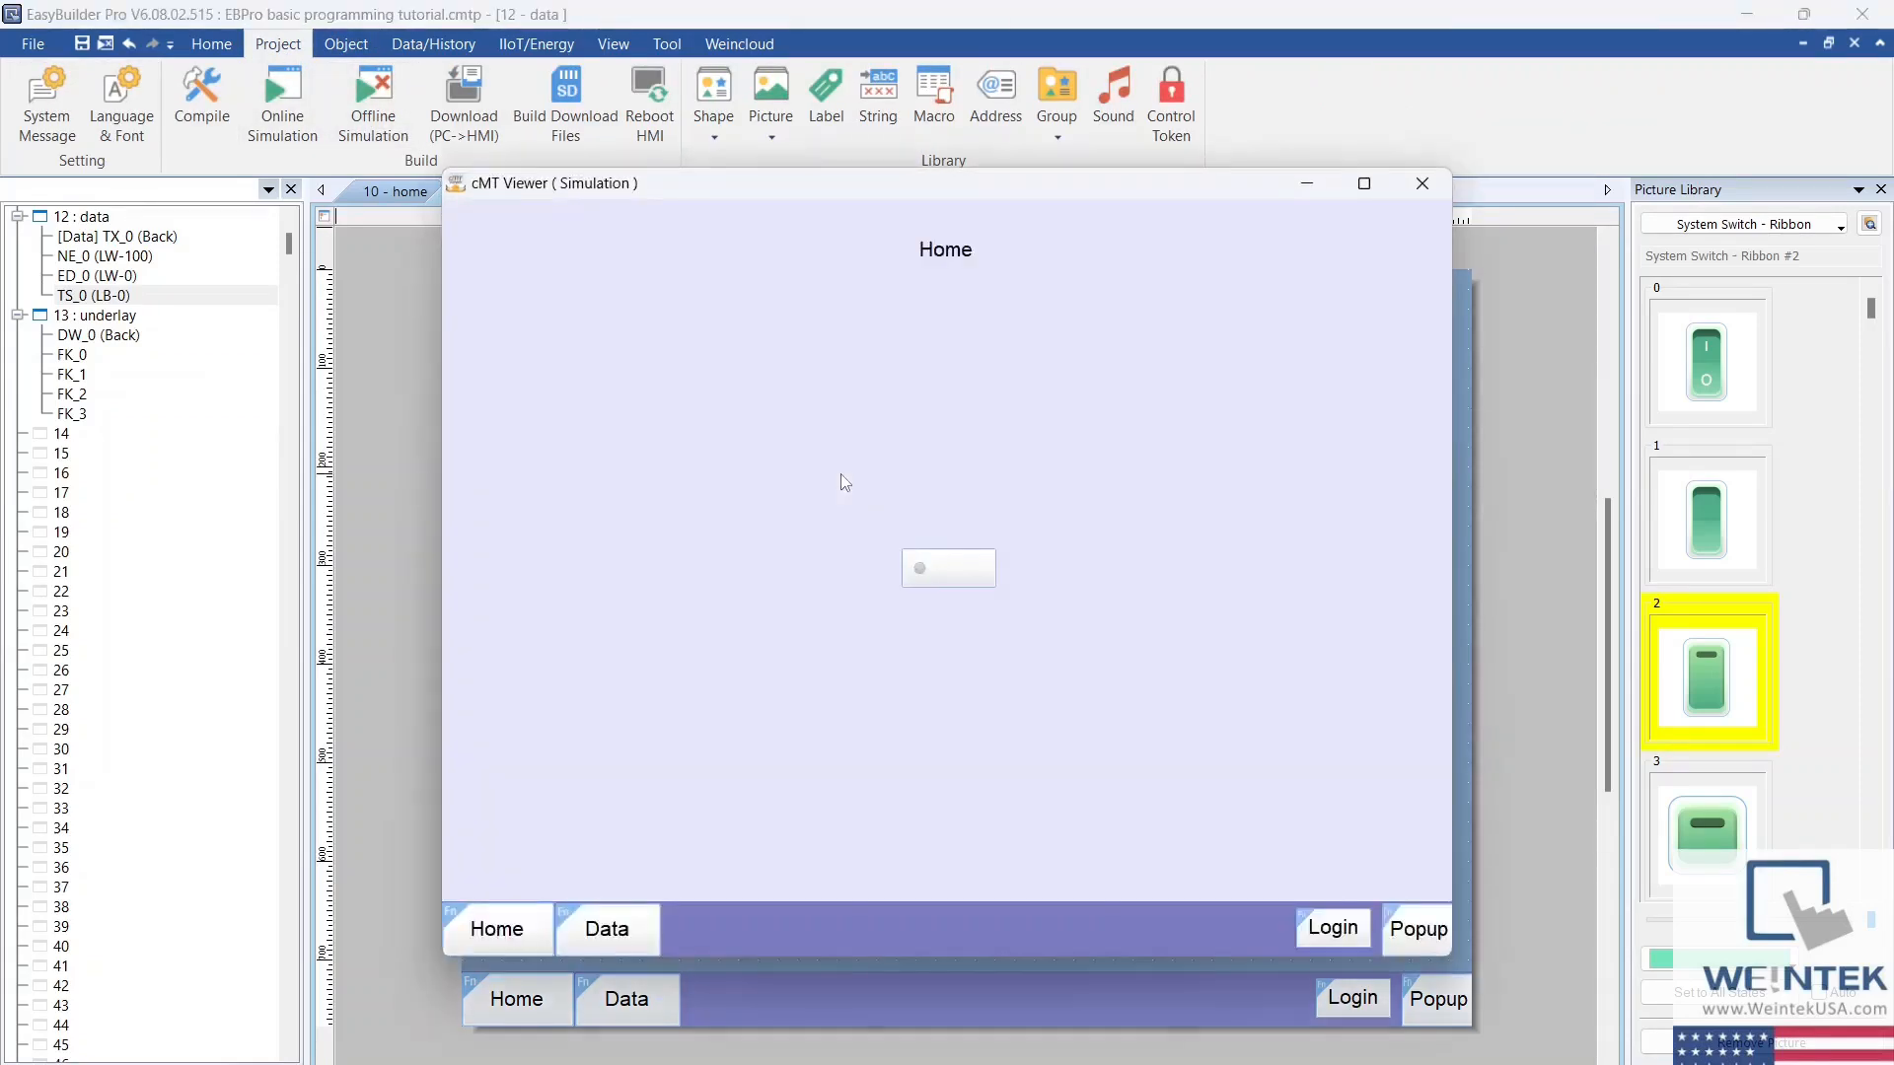
pyautogui.click(654, 923)
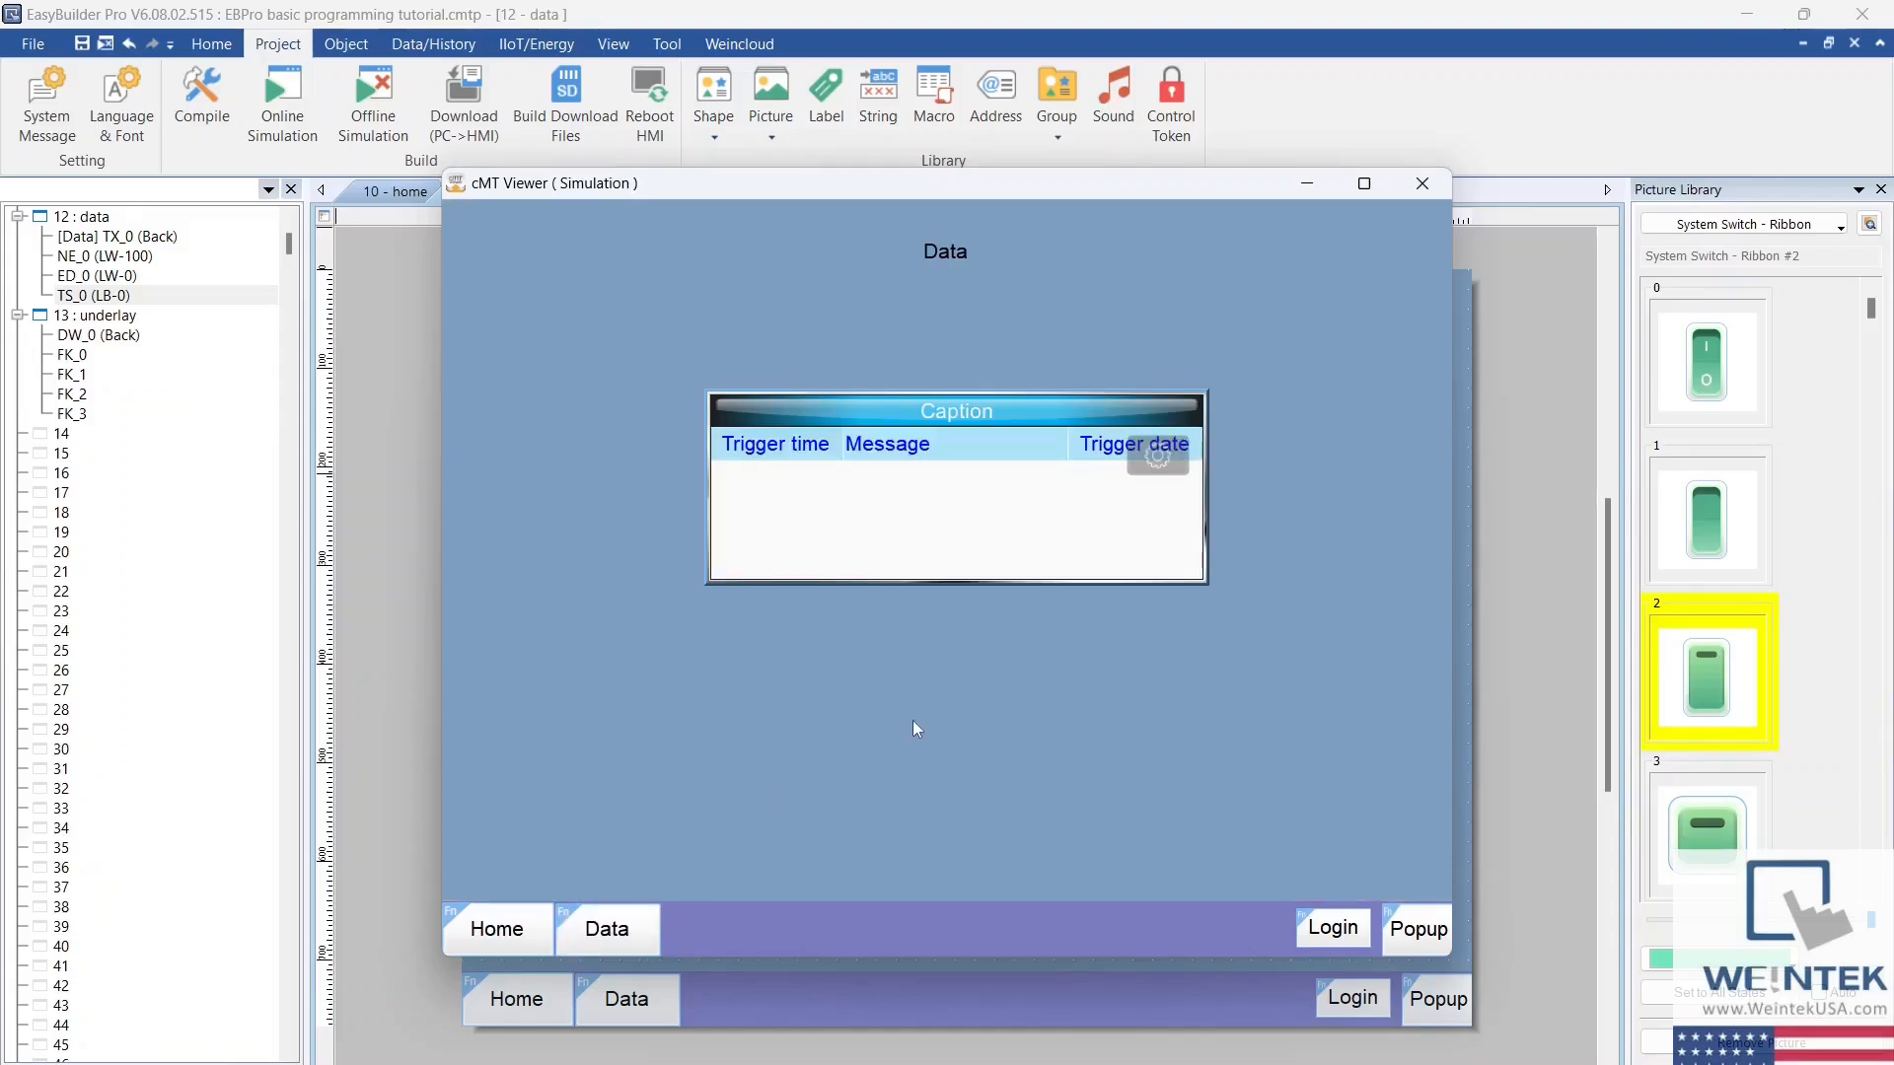
pyautogui.click(974, 656)
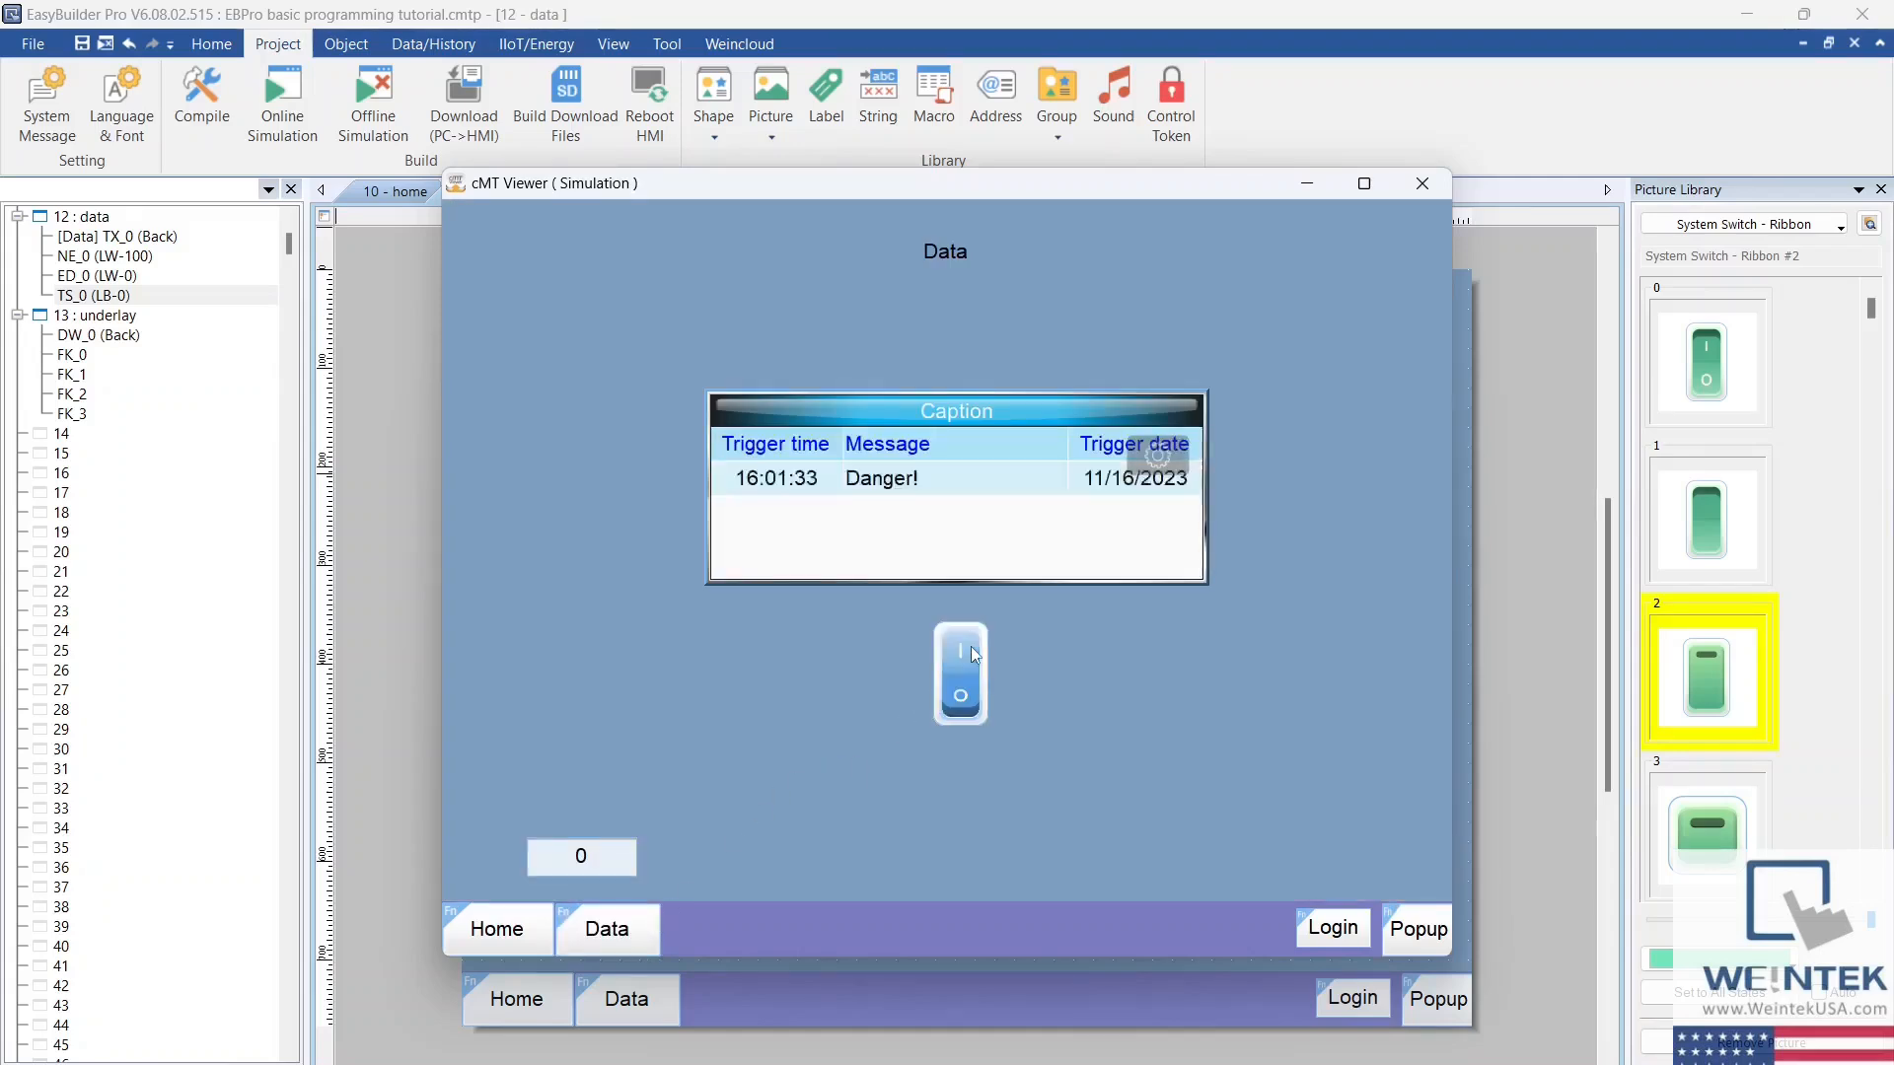
pyautogui.click(972, 648)
pyautogui.click(971, 648)
pyautogui.click(971, 648)
pyautogui.click(971, 648)
pyautogui.click(974, 655)
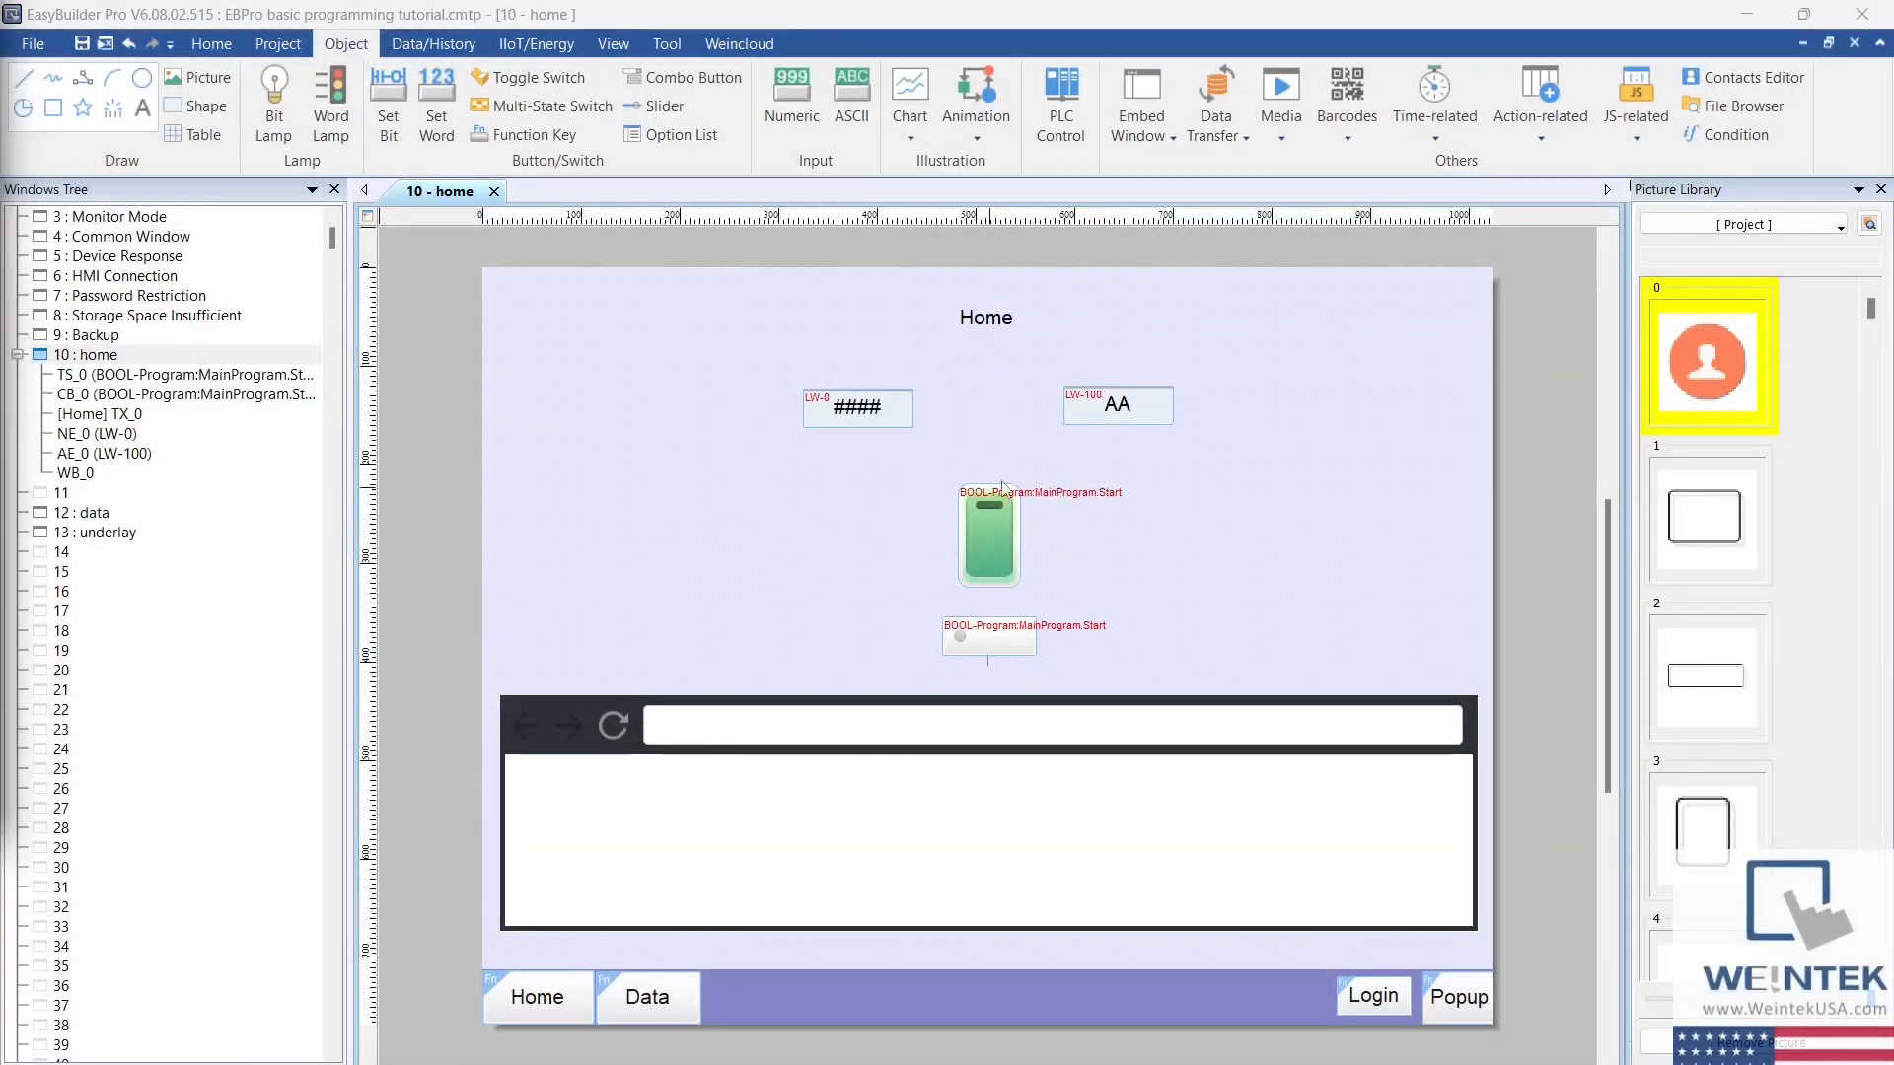
# Step: Add a touch-triggered, one-word per-page data transfer from MODBUS RTU 3x-1 to CompactLogix tag Program:MainProgram.INT_Value, placed beside the home window's green toggle switch
pyautogui.click(1240, 131)
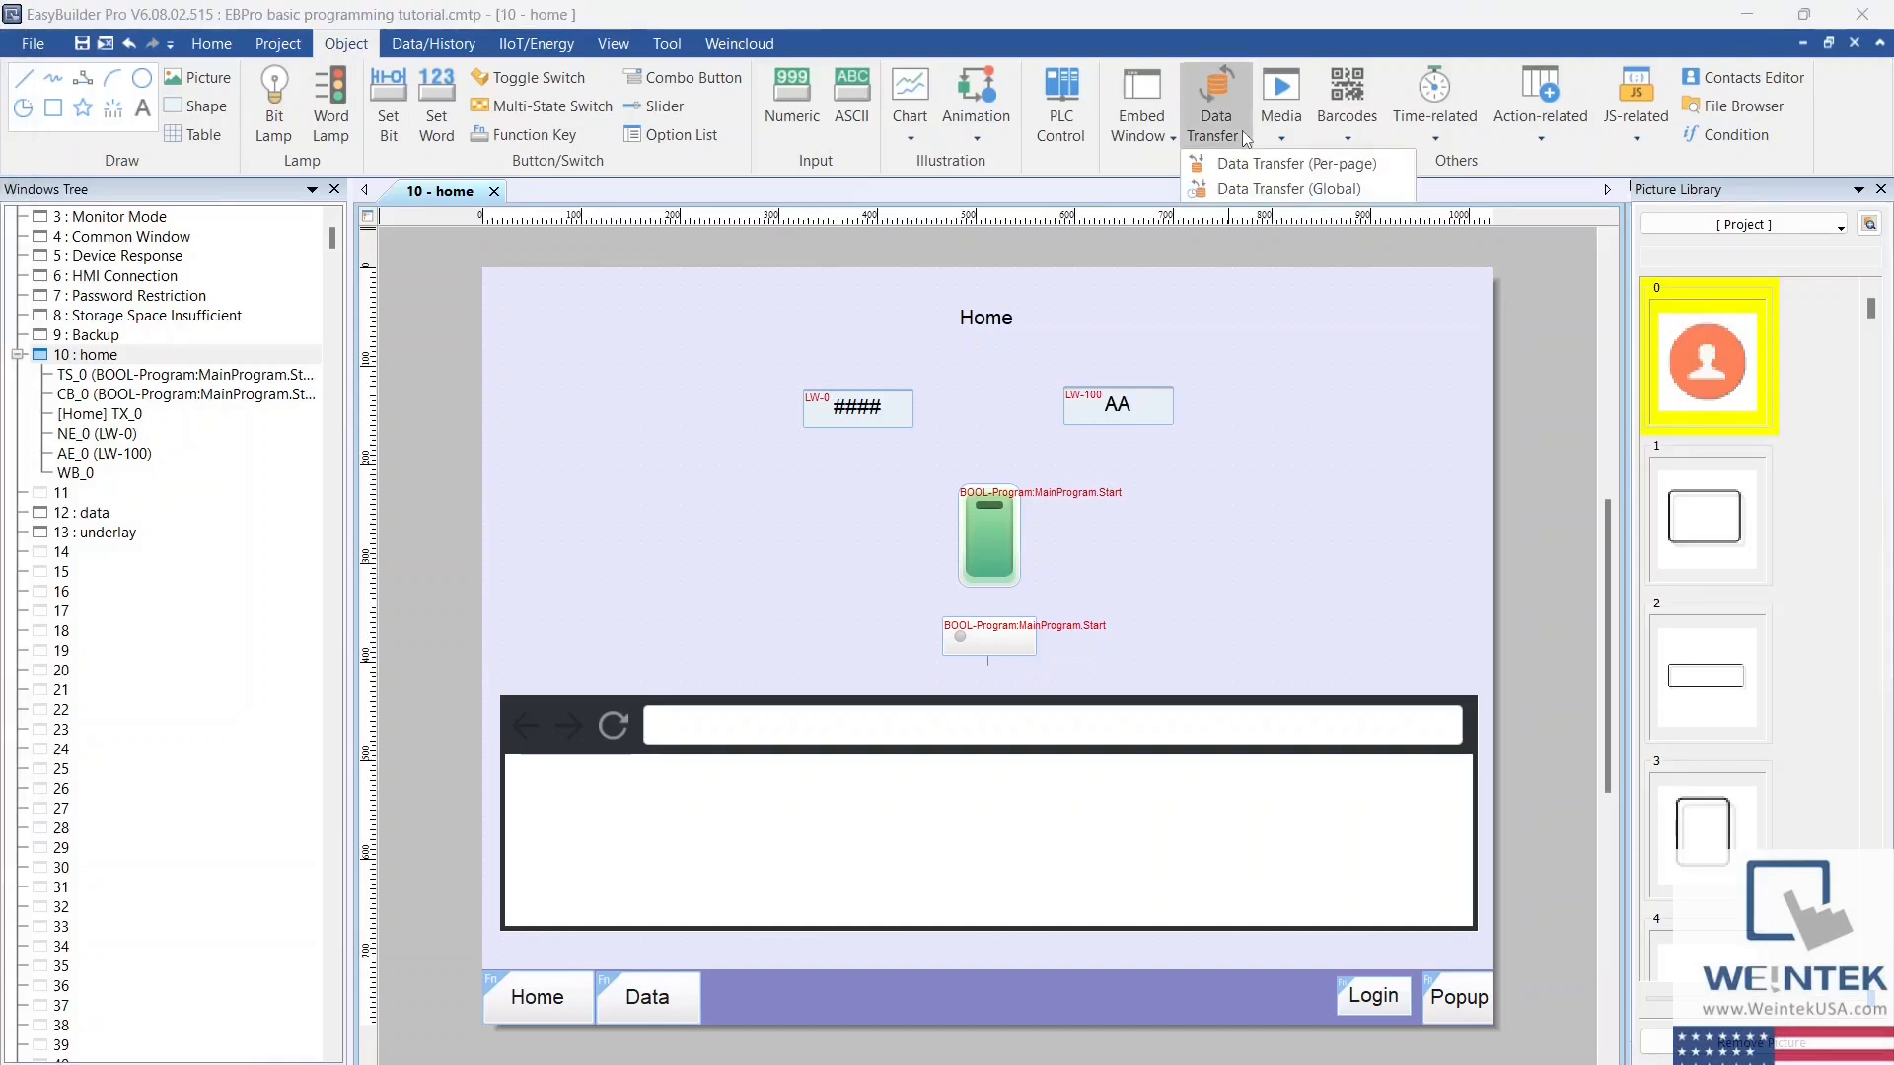
pyautogui.click(1391, 172)
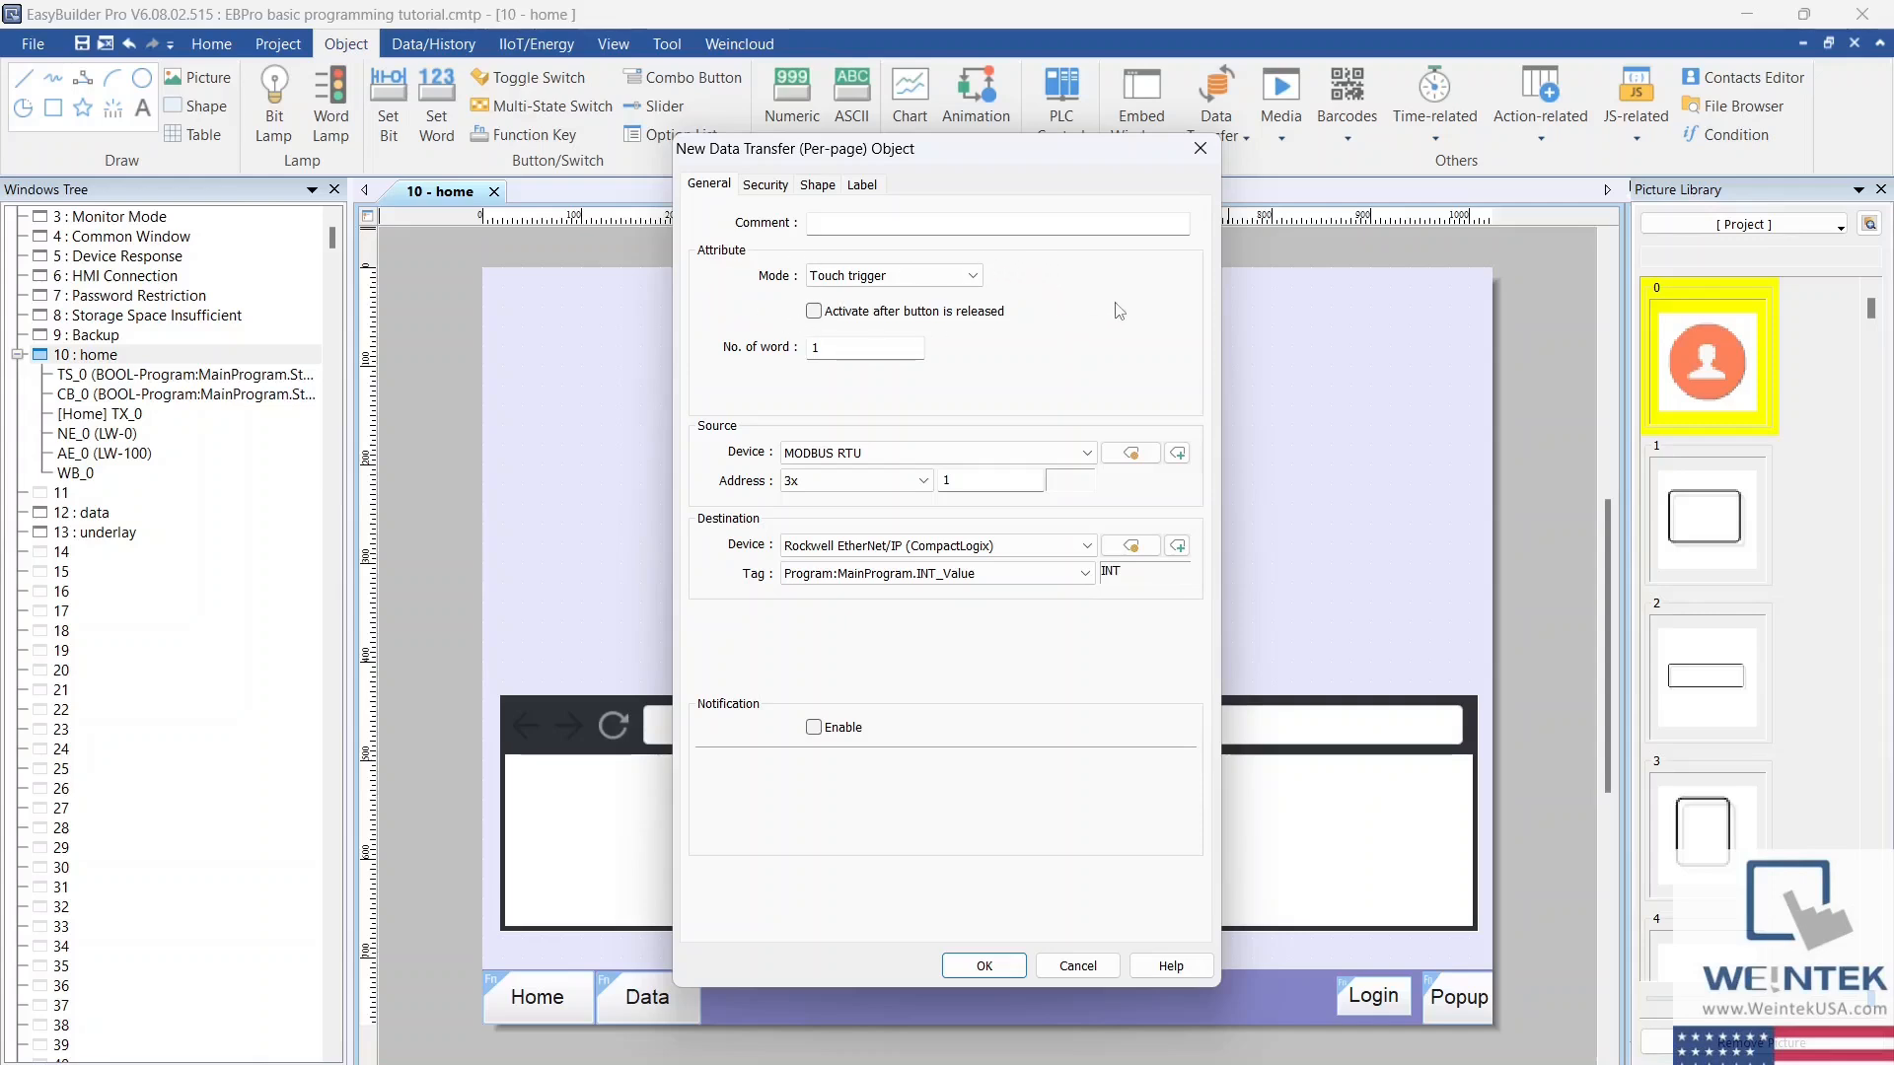
pyautogui.click(980, 280)
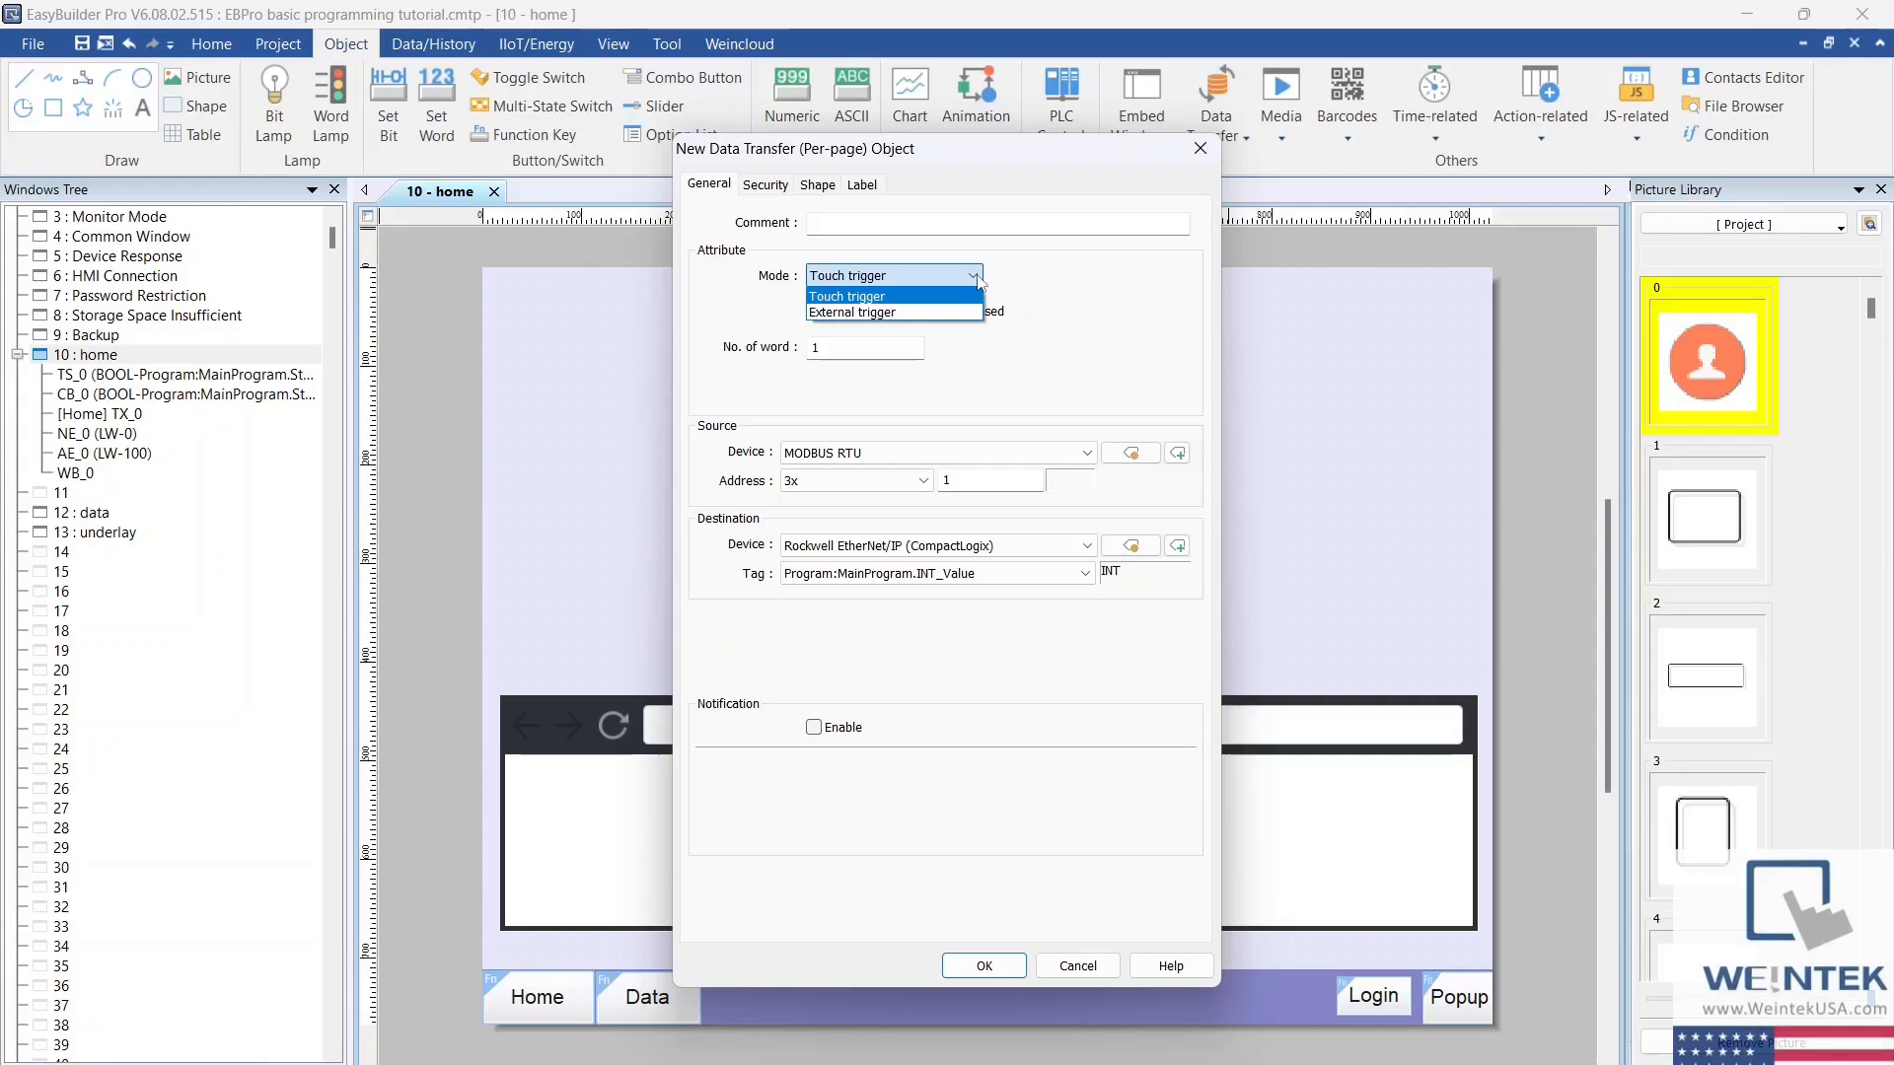
pyautogui.click(979, 280)
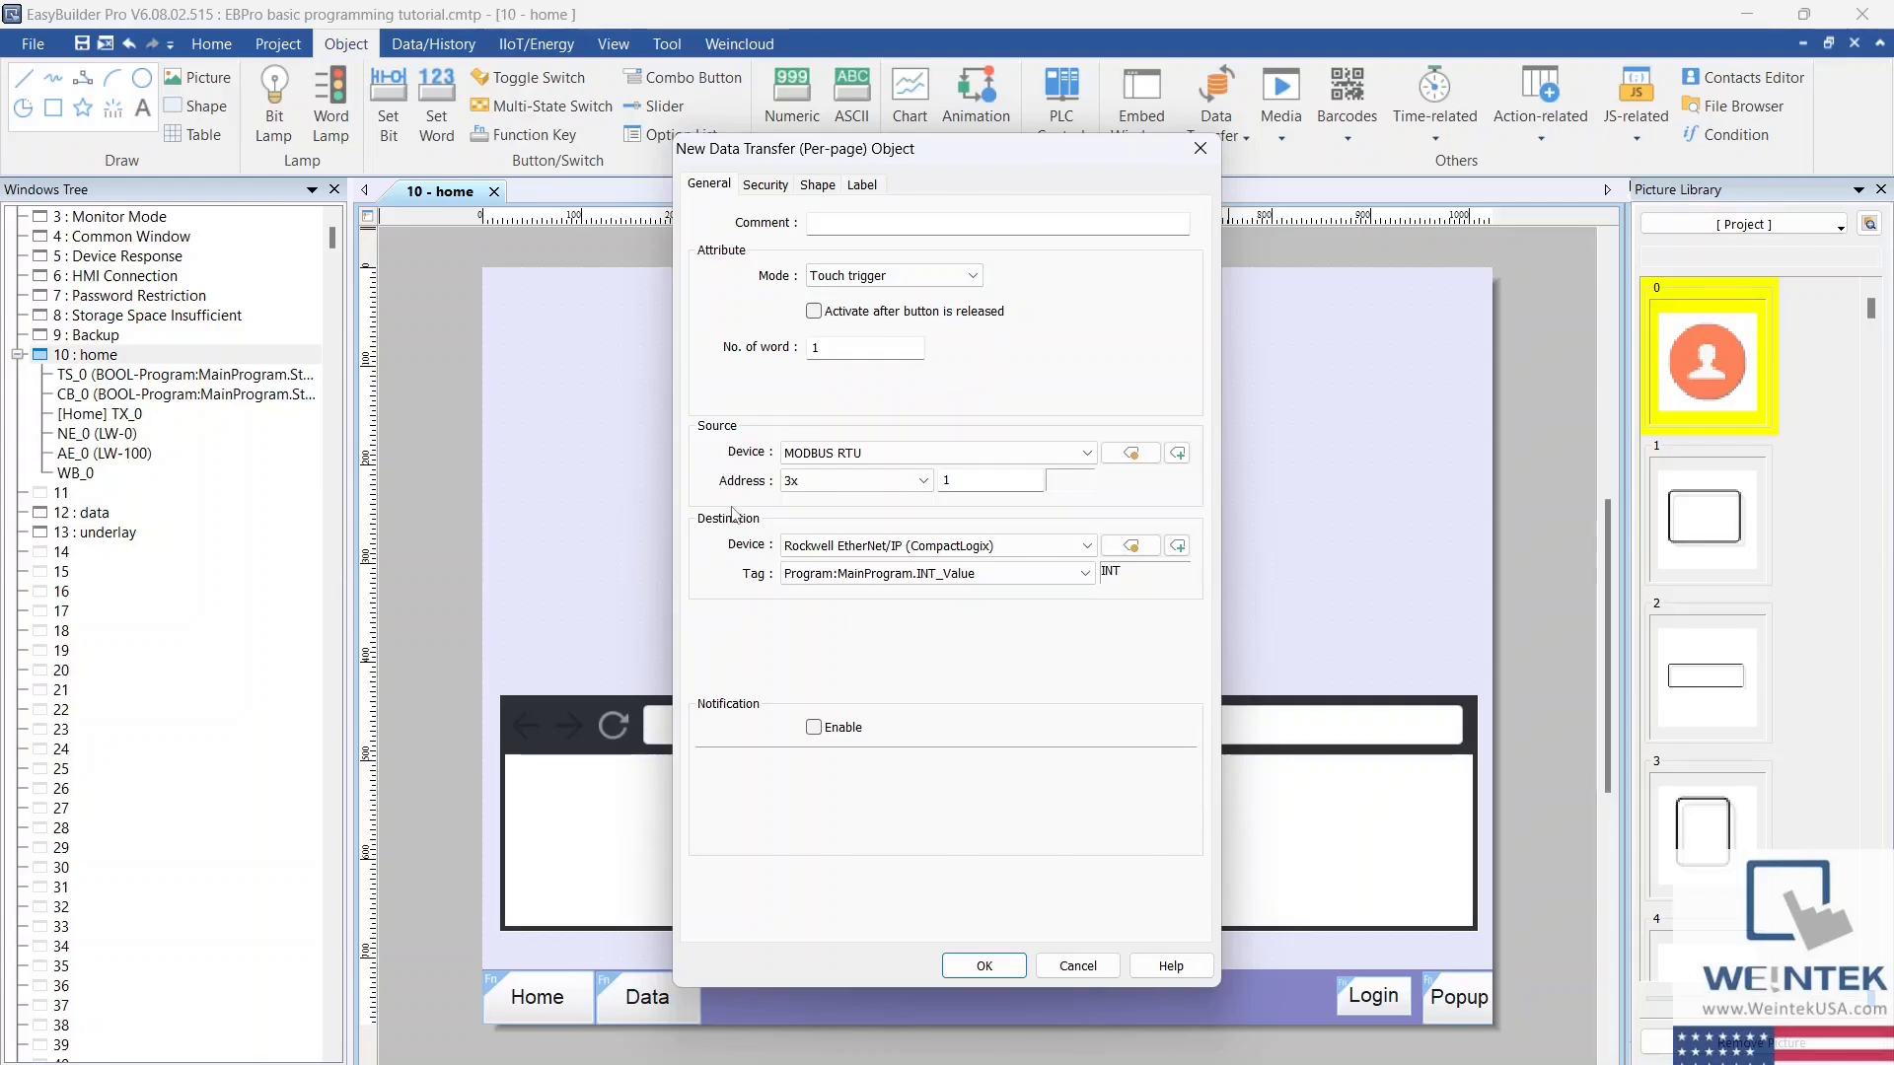
pyautogui.click(1089, 452)
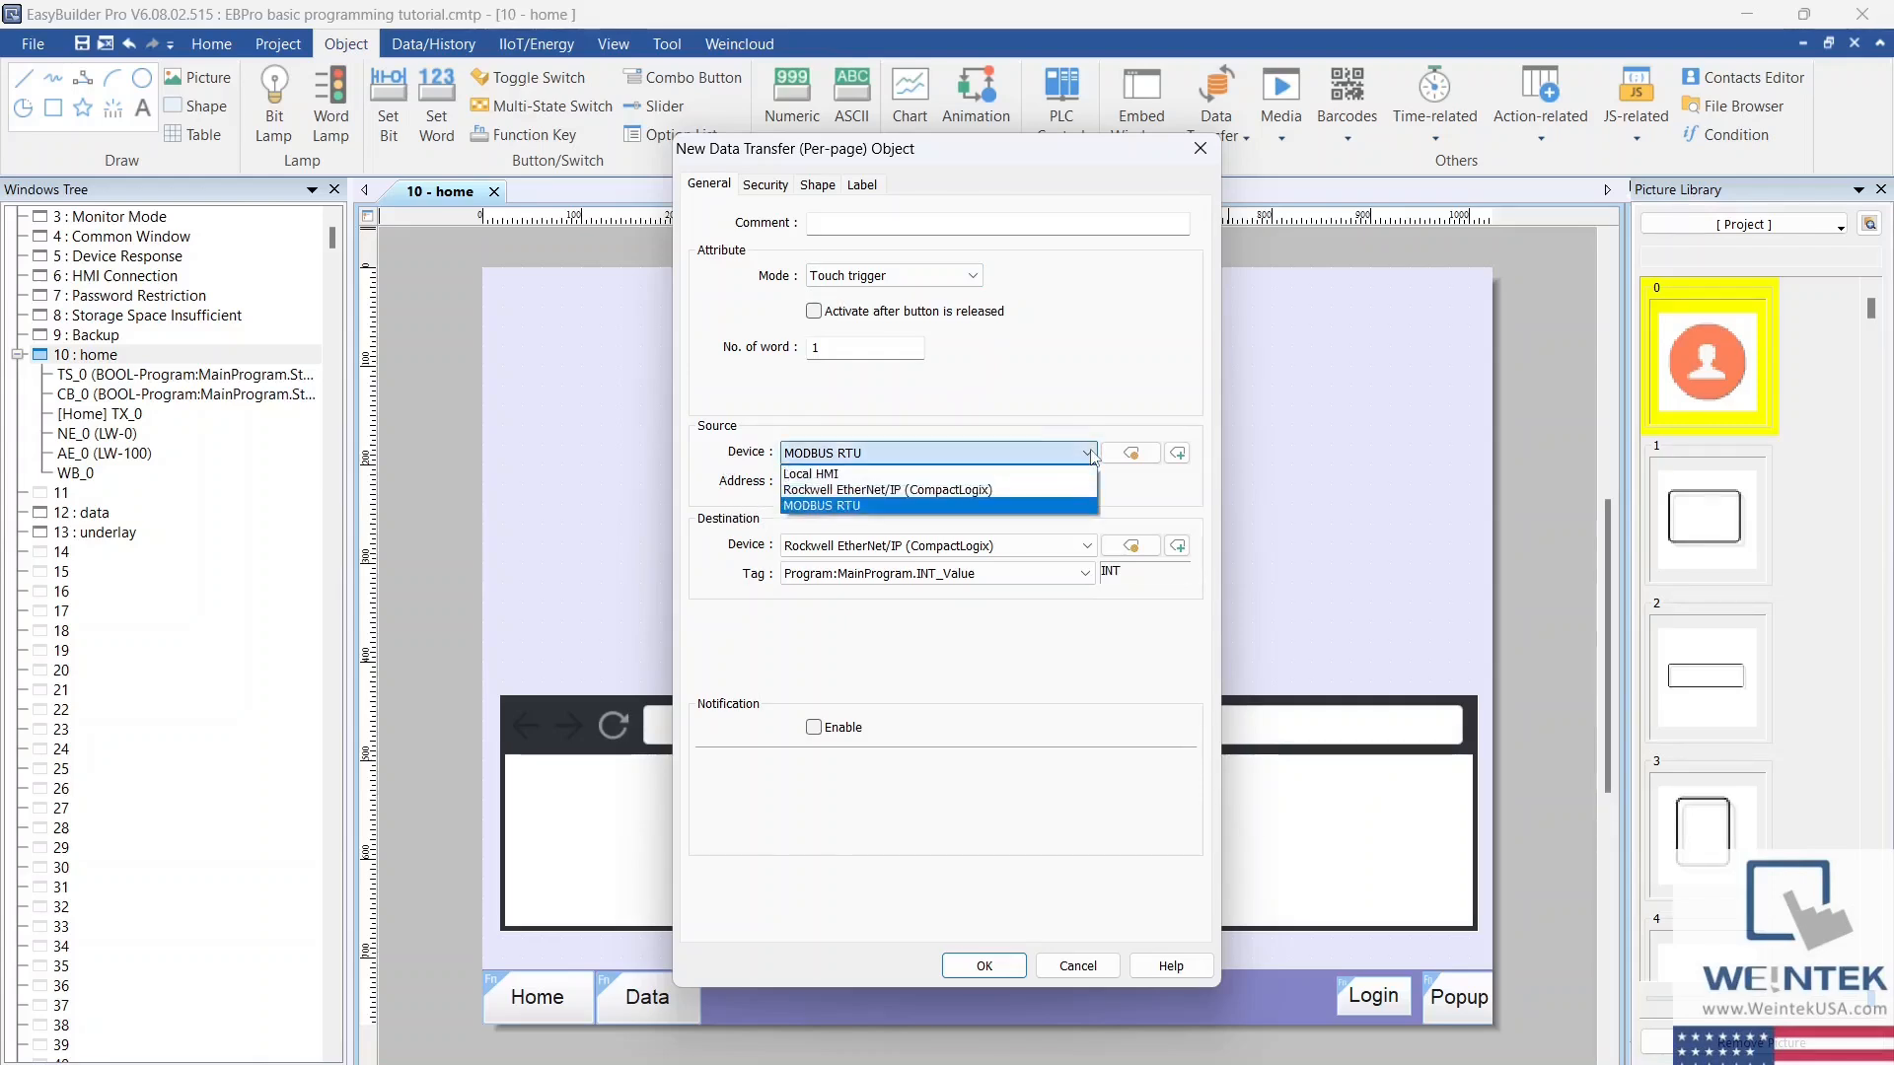
pyautogui.click(1089, 505)
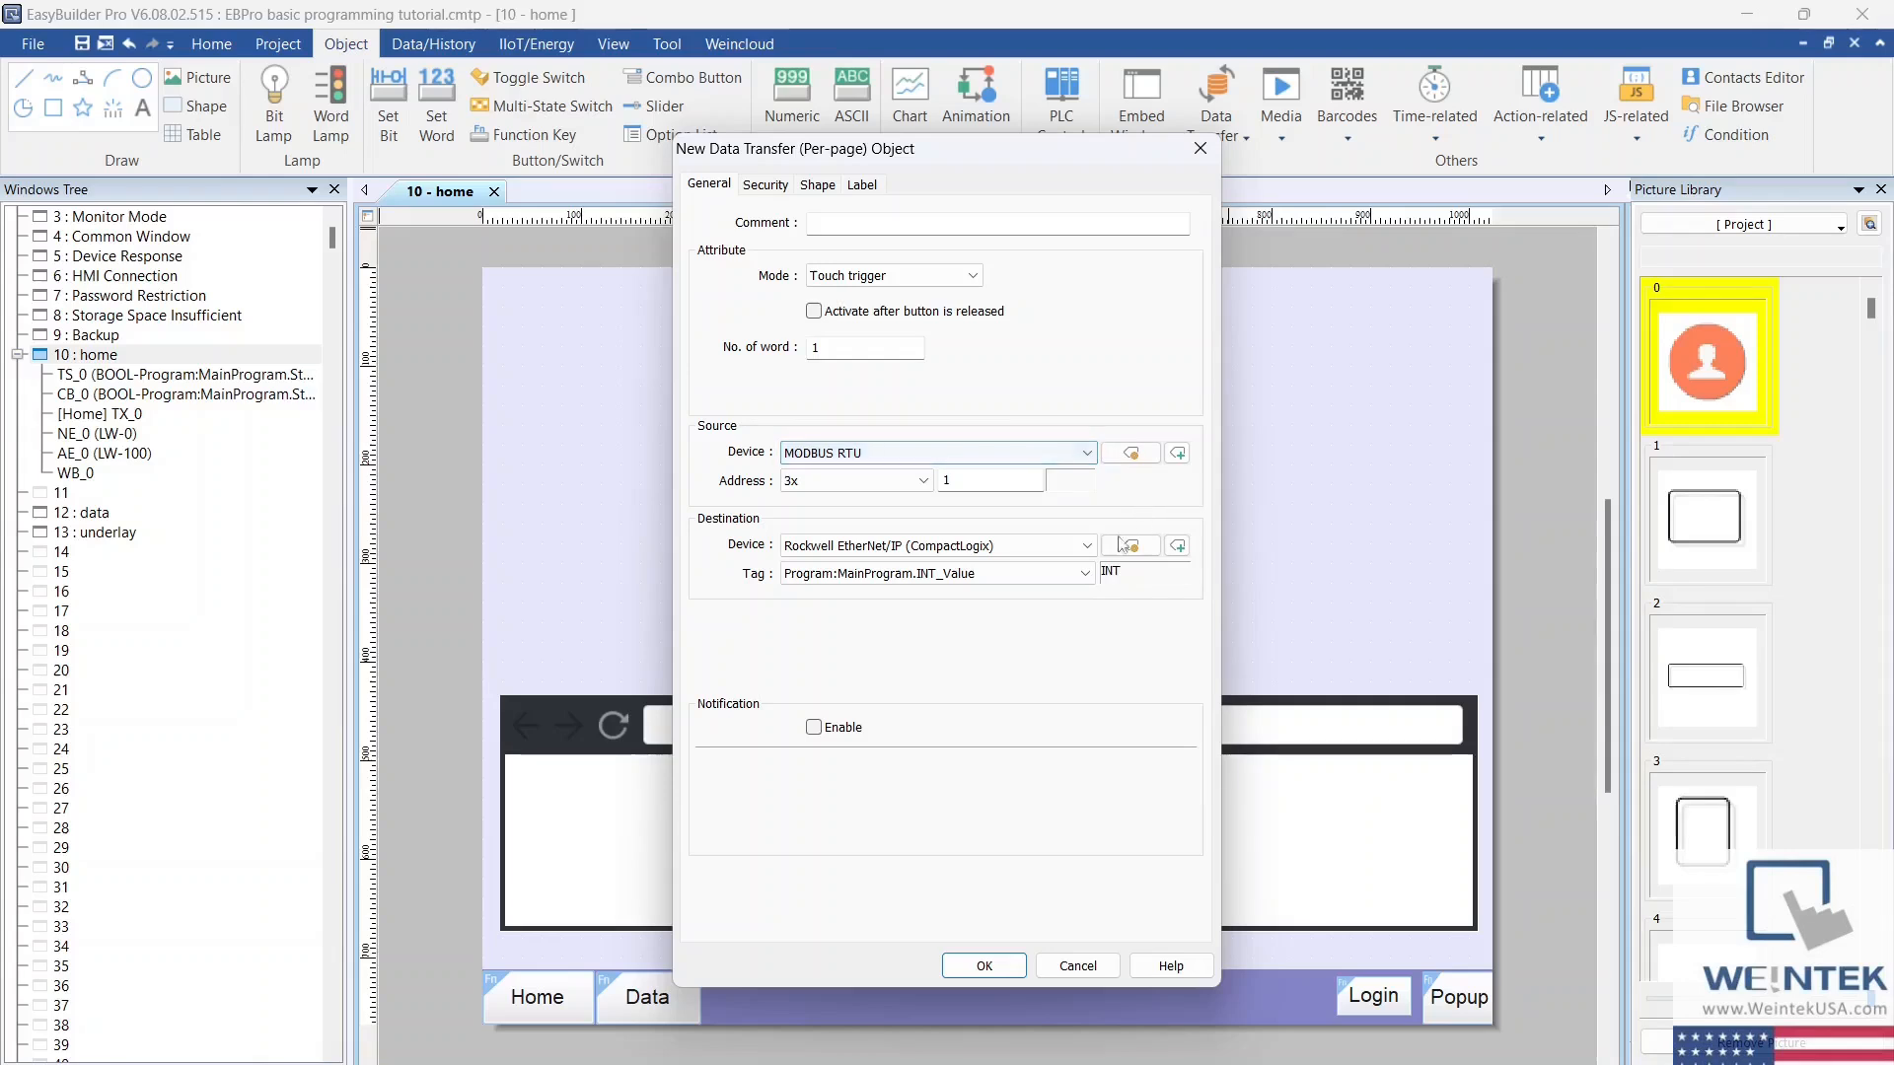
pyautogui.click(1089, 548)
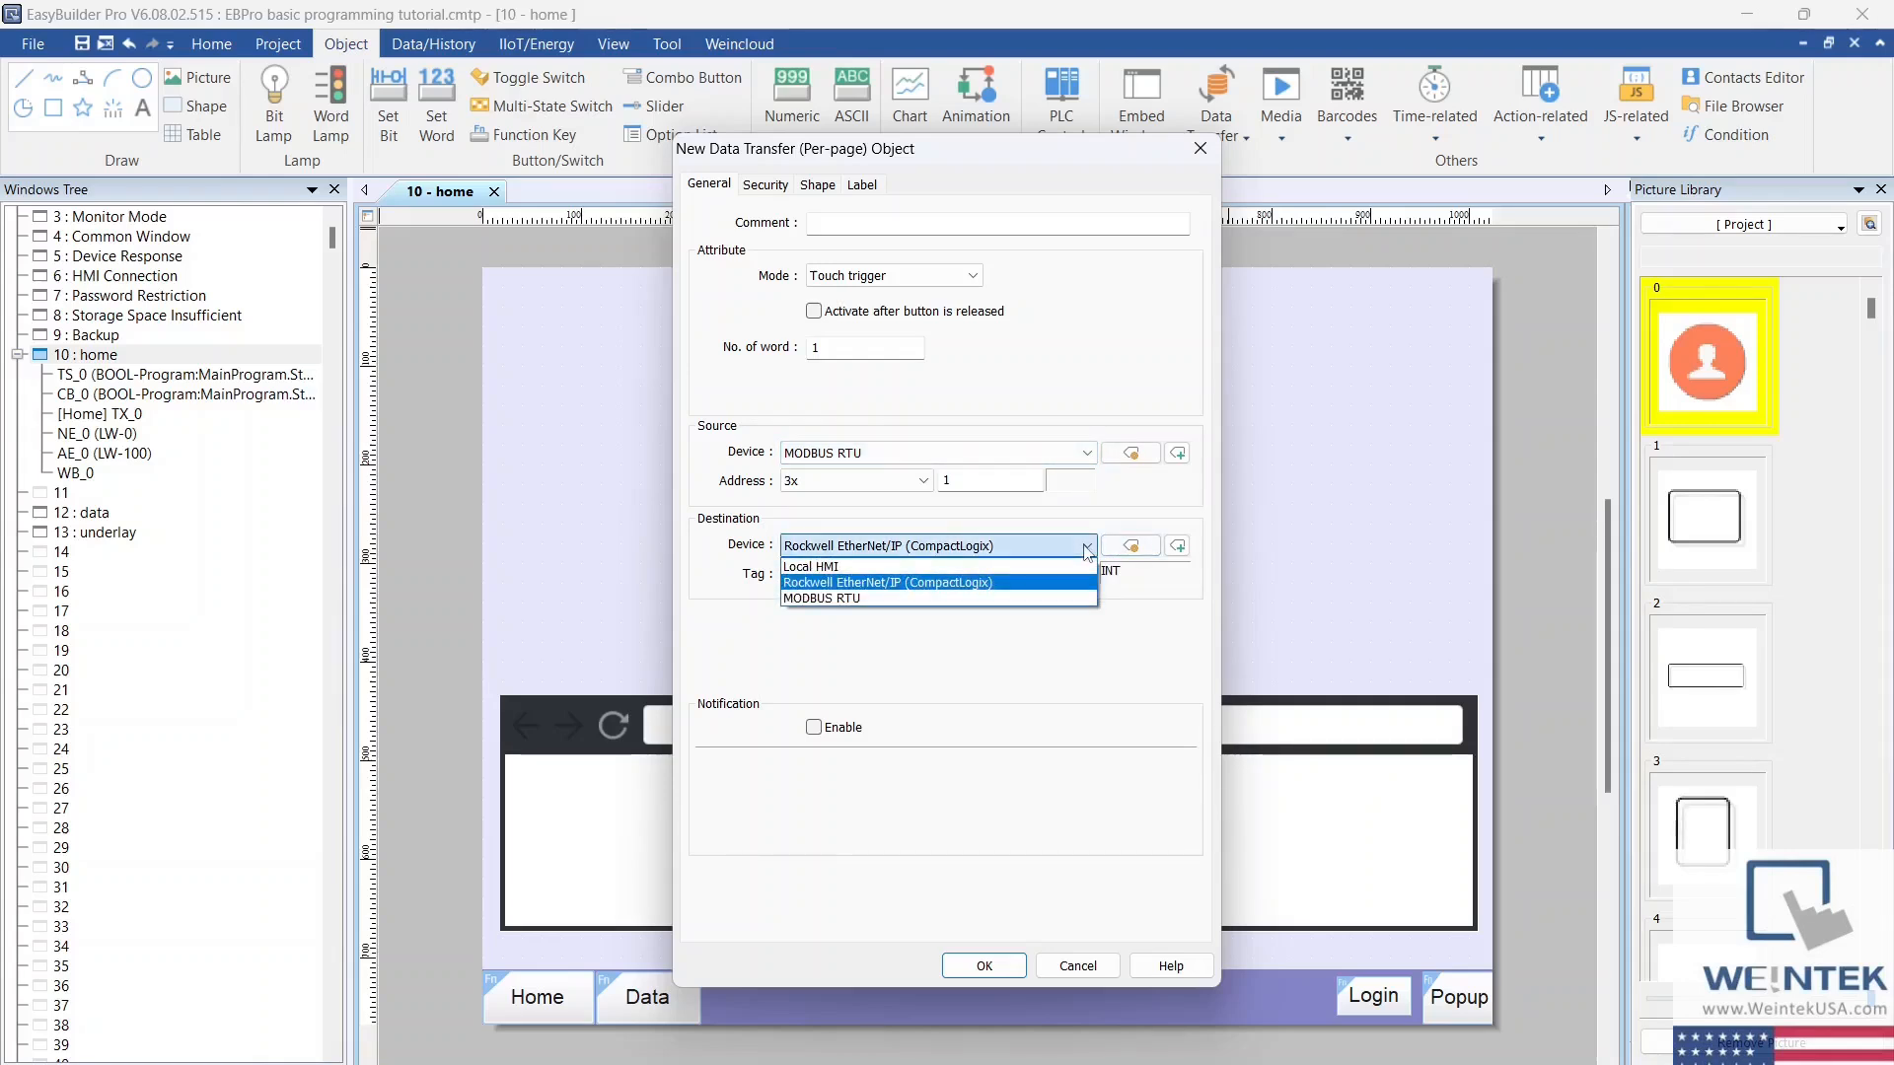
pyautogui.click(1080, 582)
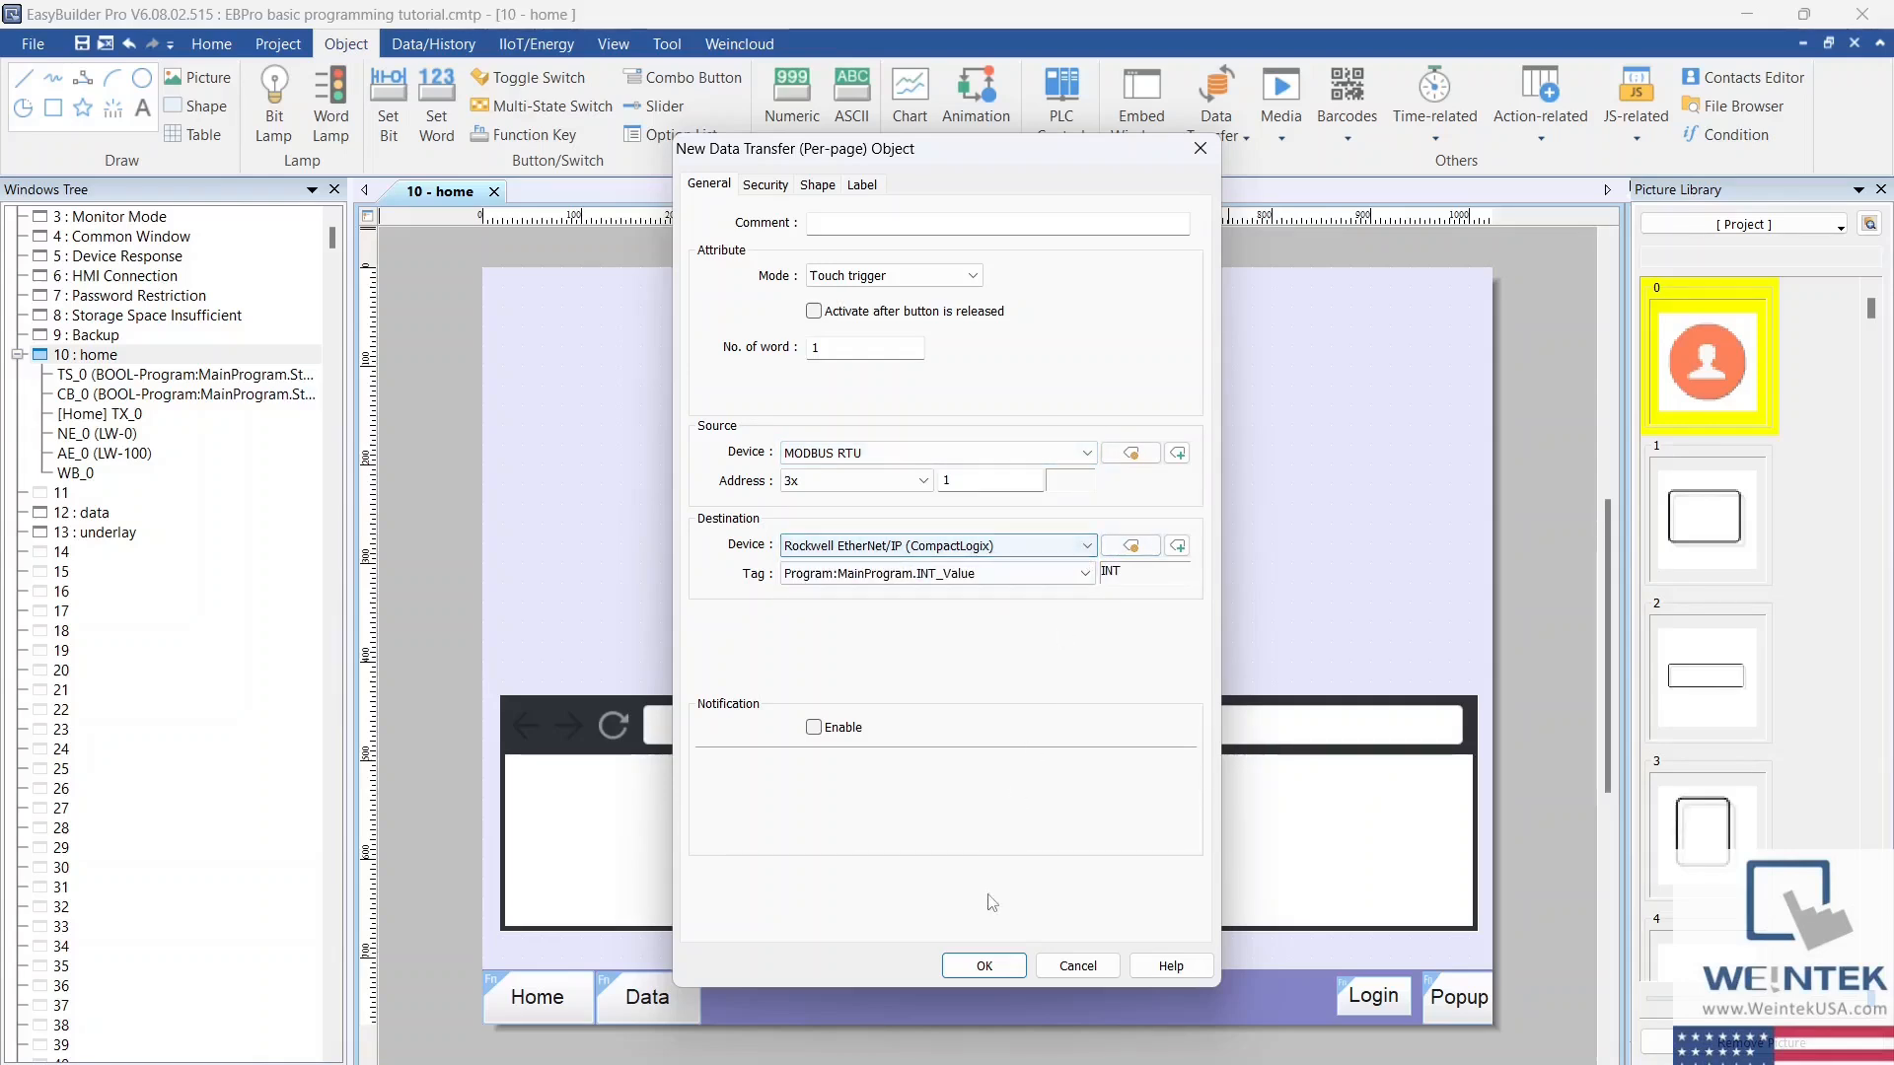
pyautogui.click(984, 966)
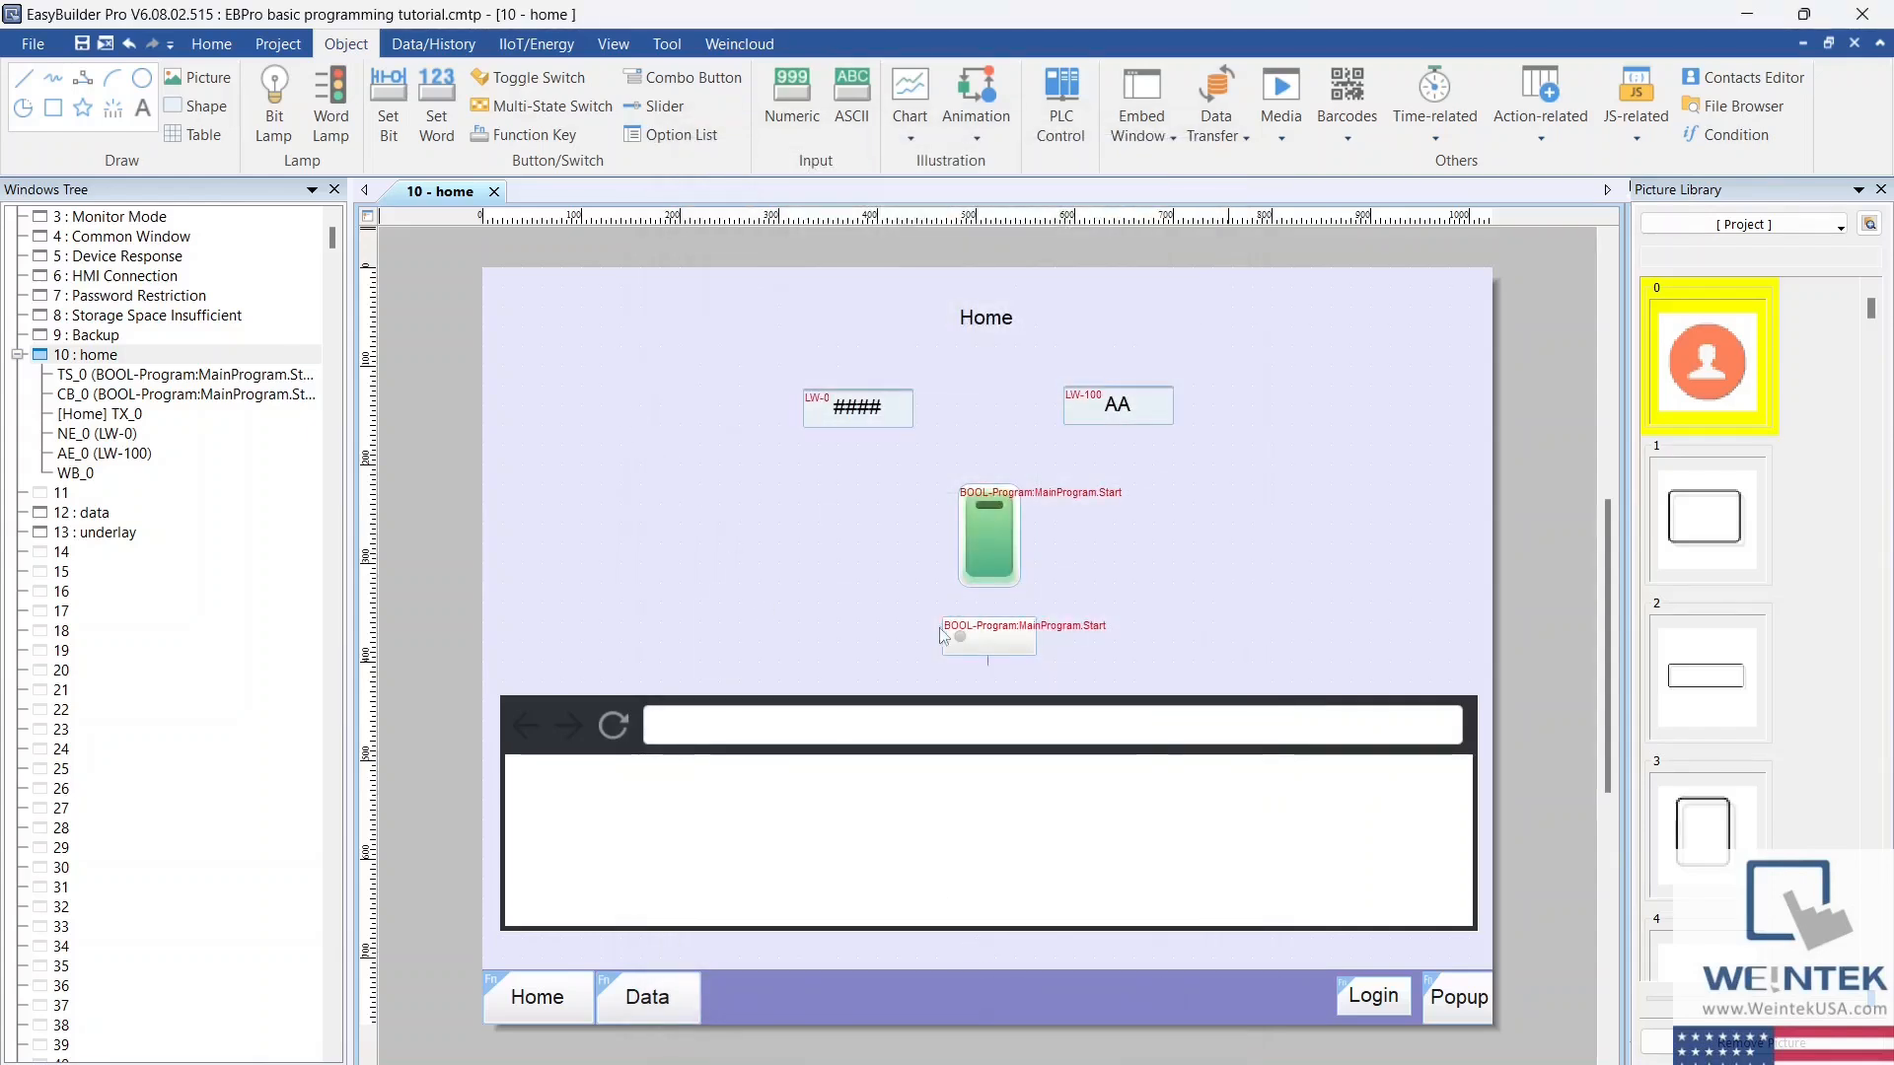
pyautogui.click(656, 534)
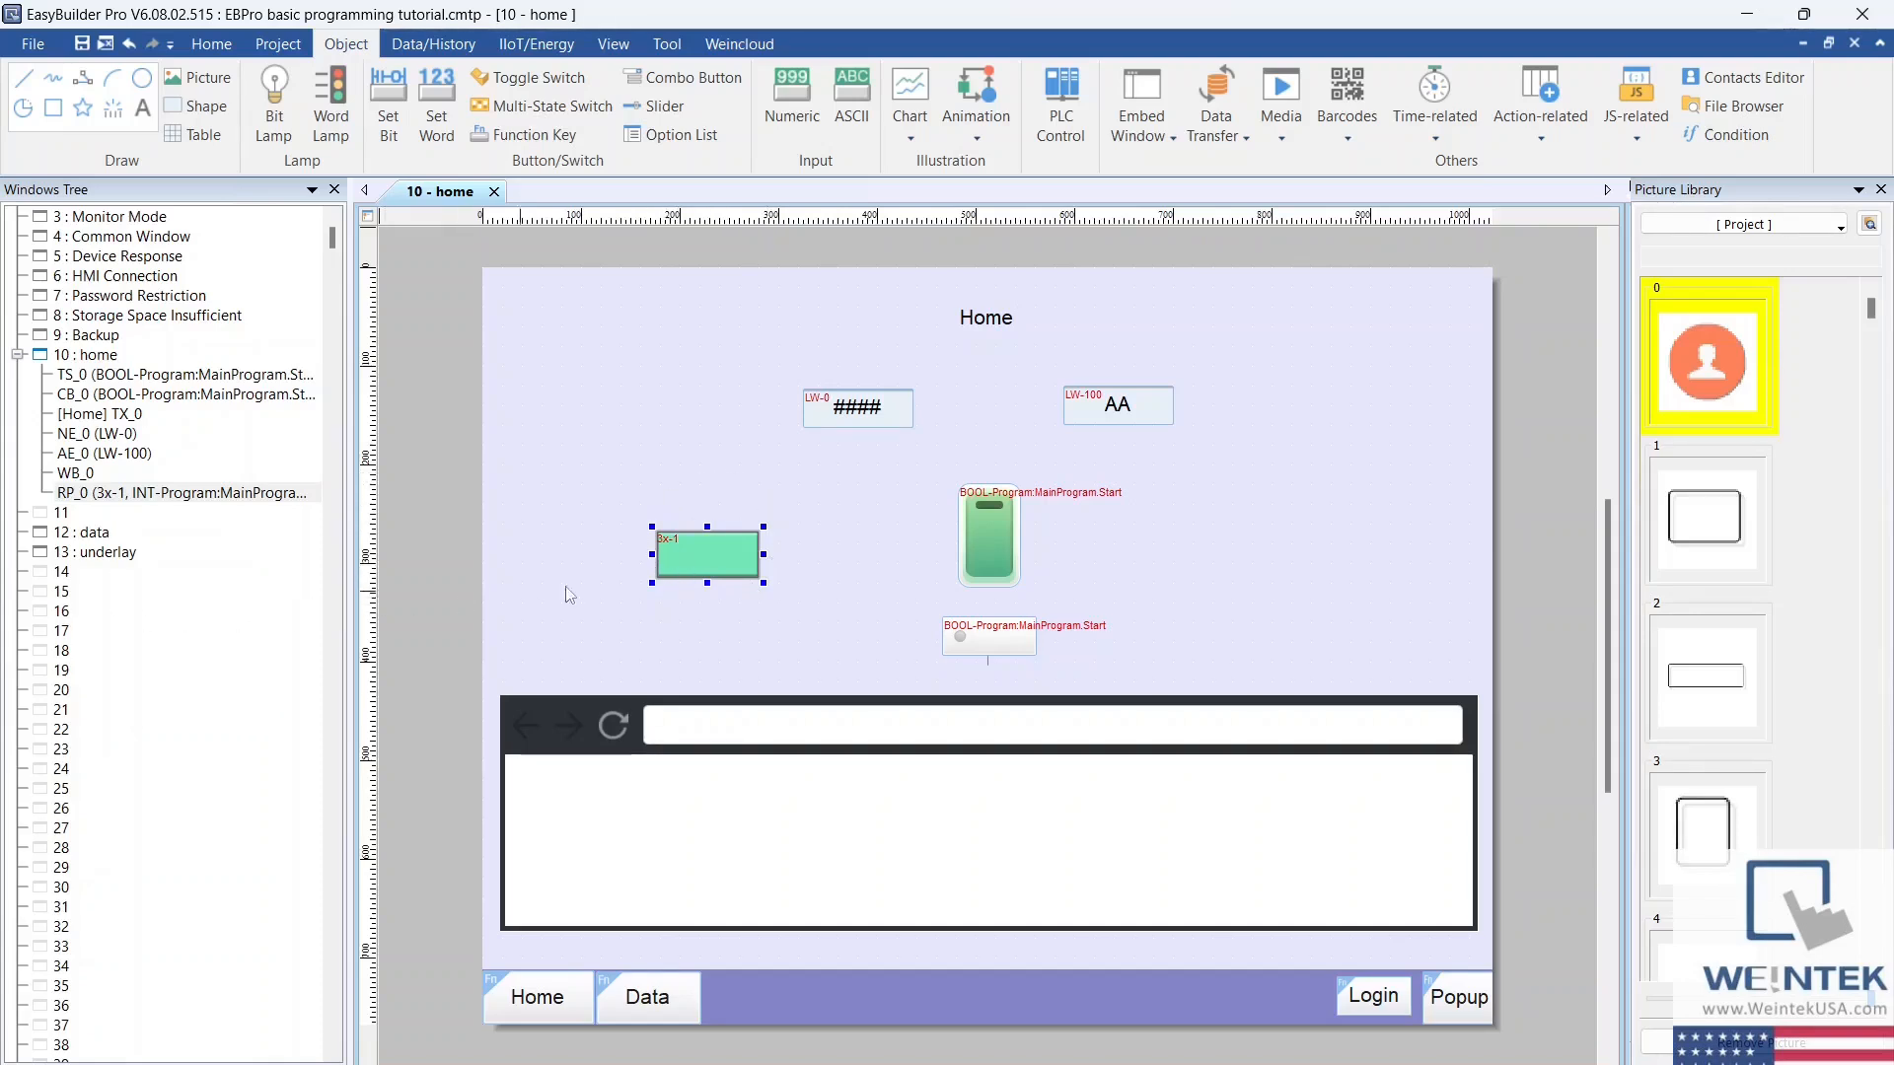
# Step: Open the global data transfer settings and compare the time-based and bit trigger lists
pyautogui.click(1216, 128)
pyautogui.click(1258, 192)
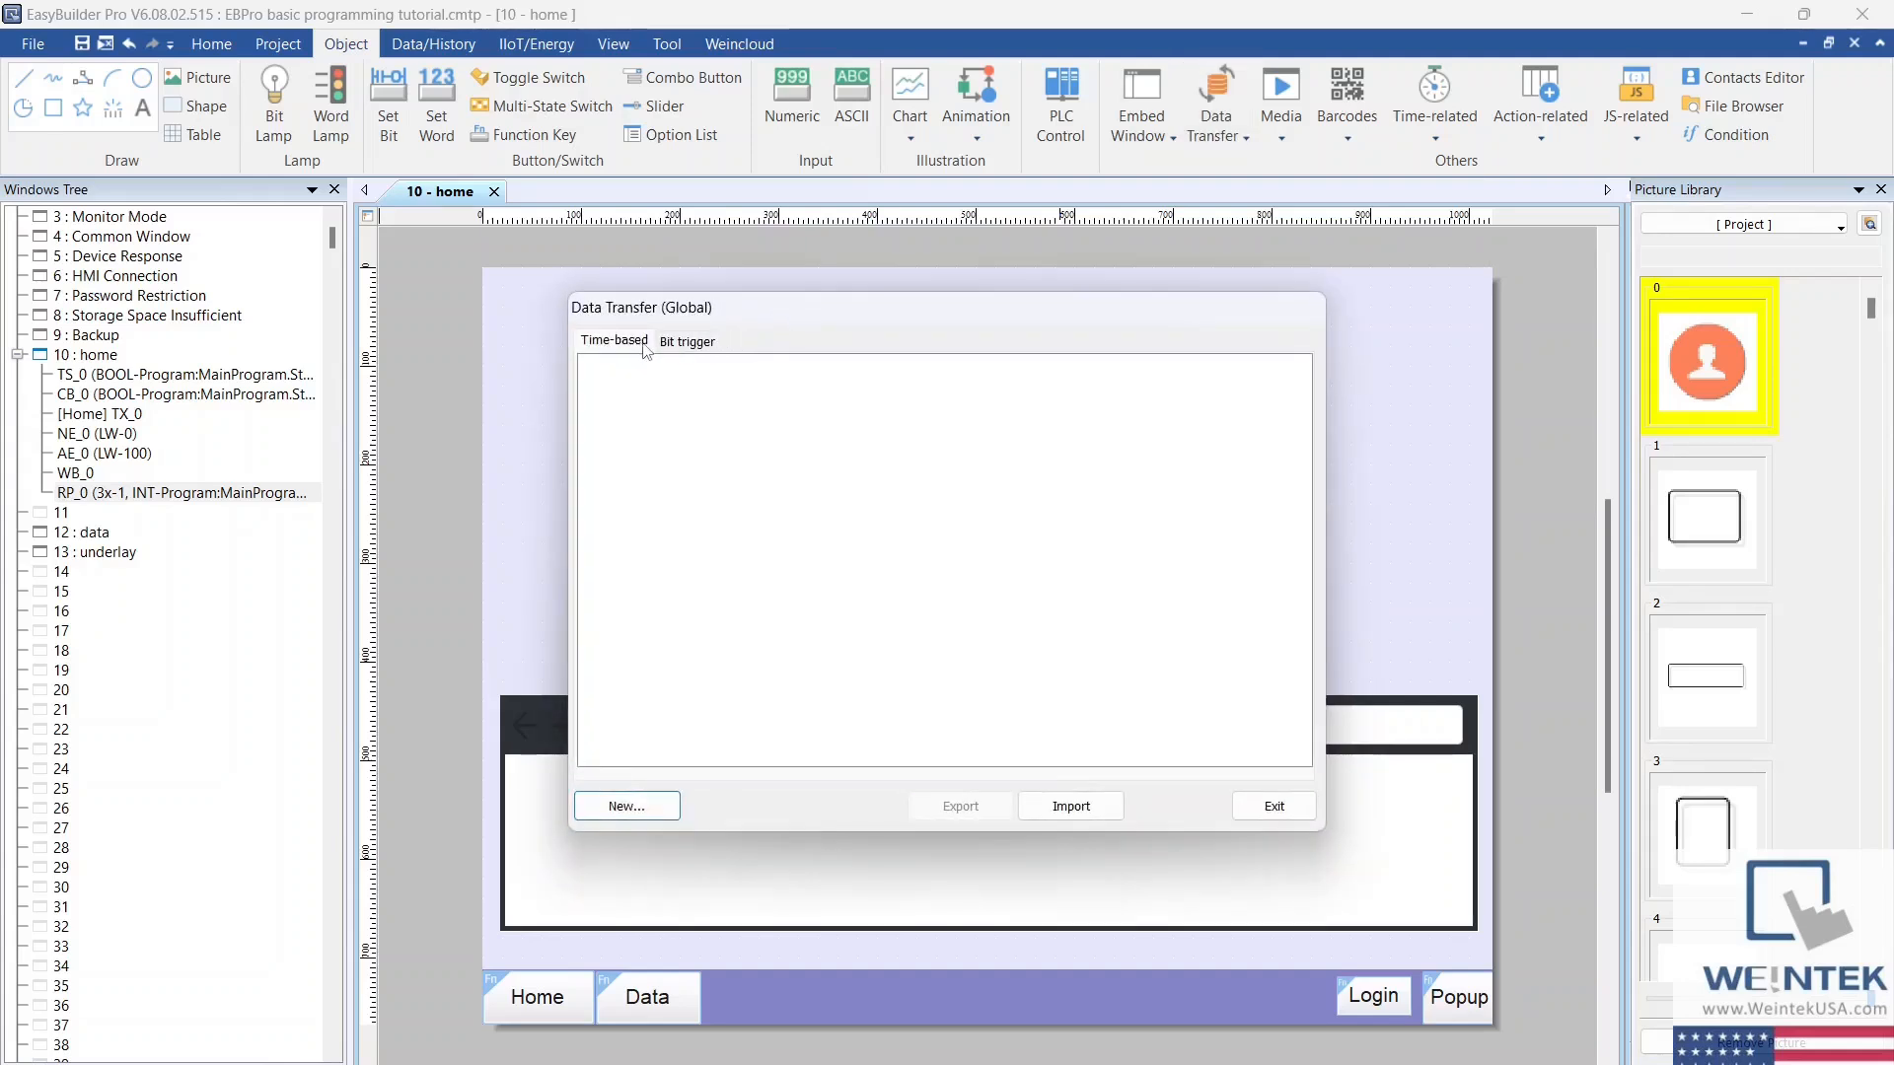
pyautogui.click(687, 345)
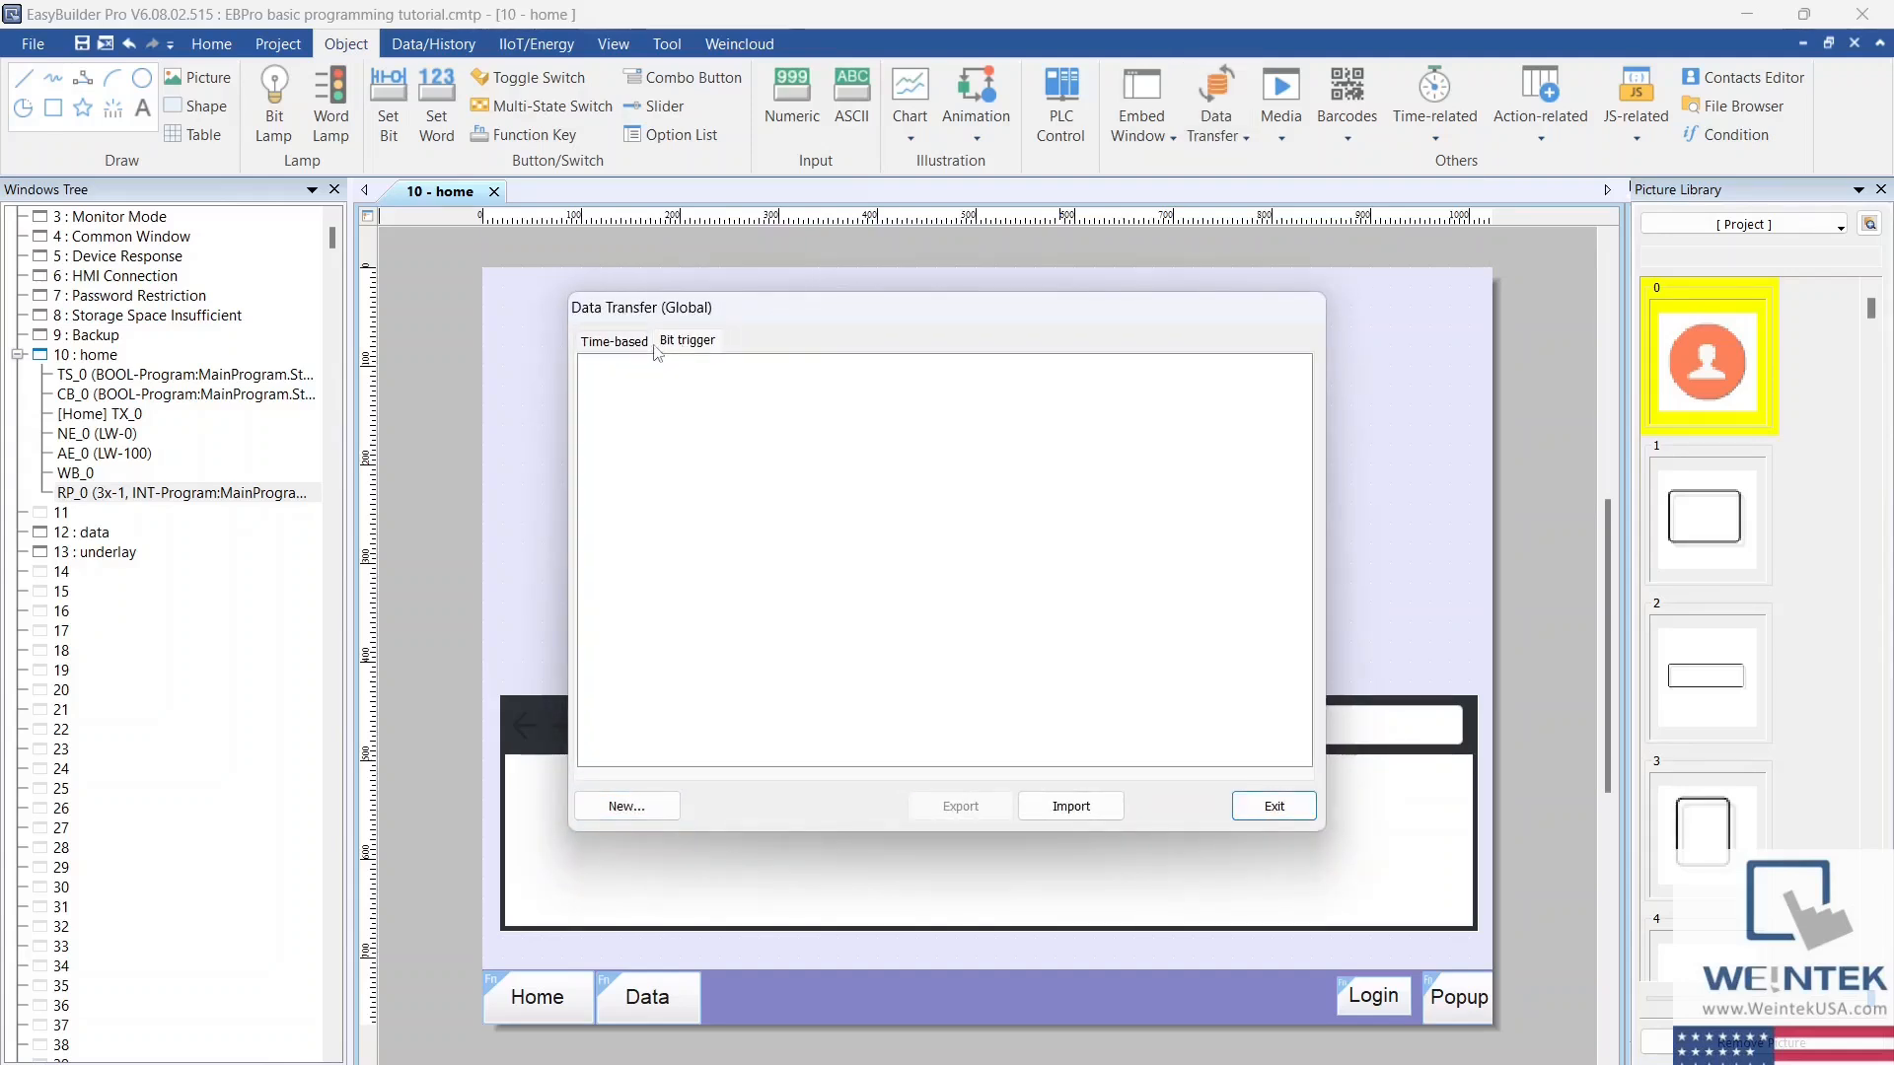
pyautogui.click(644, 350)
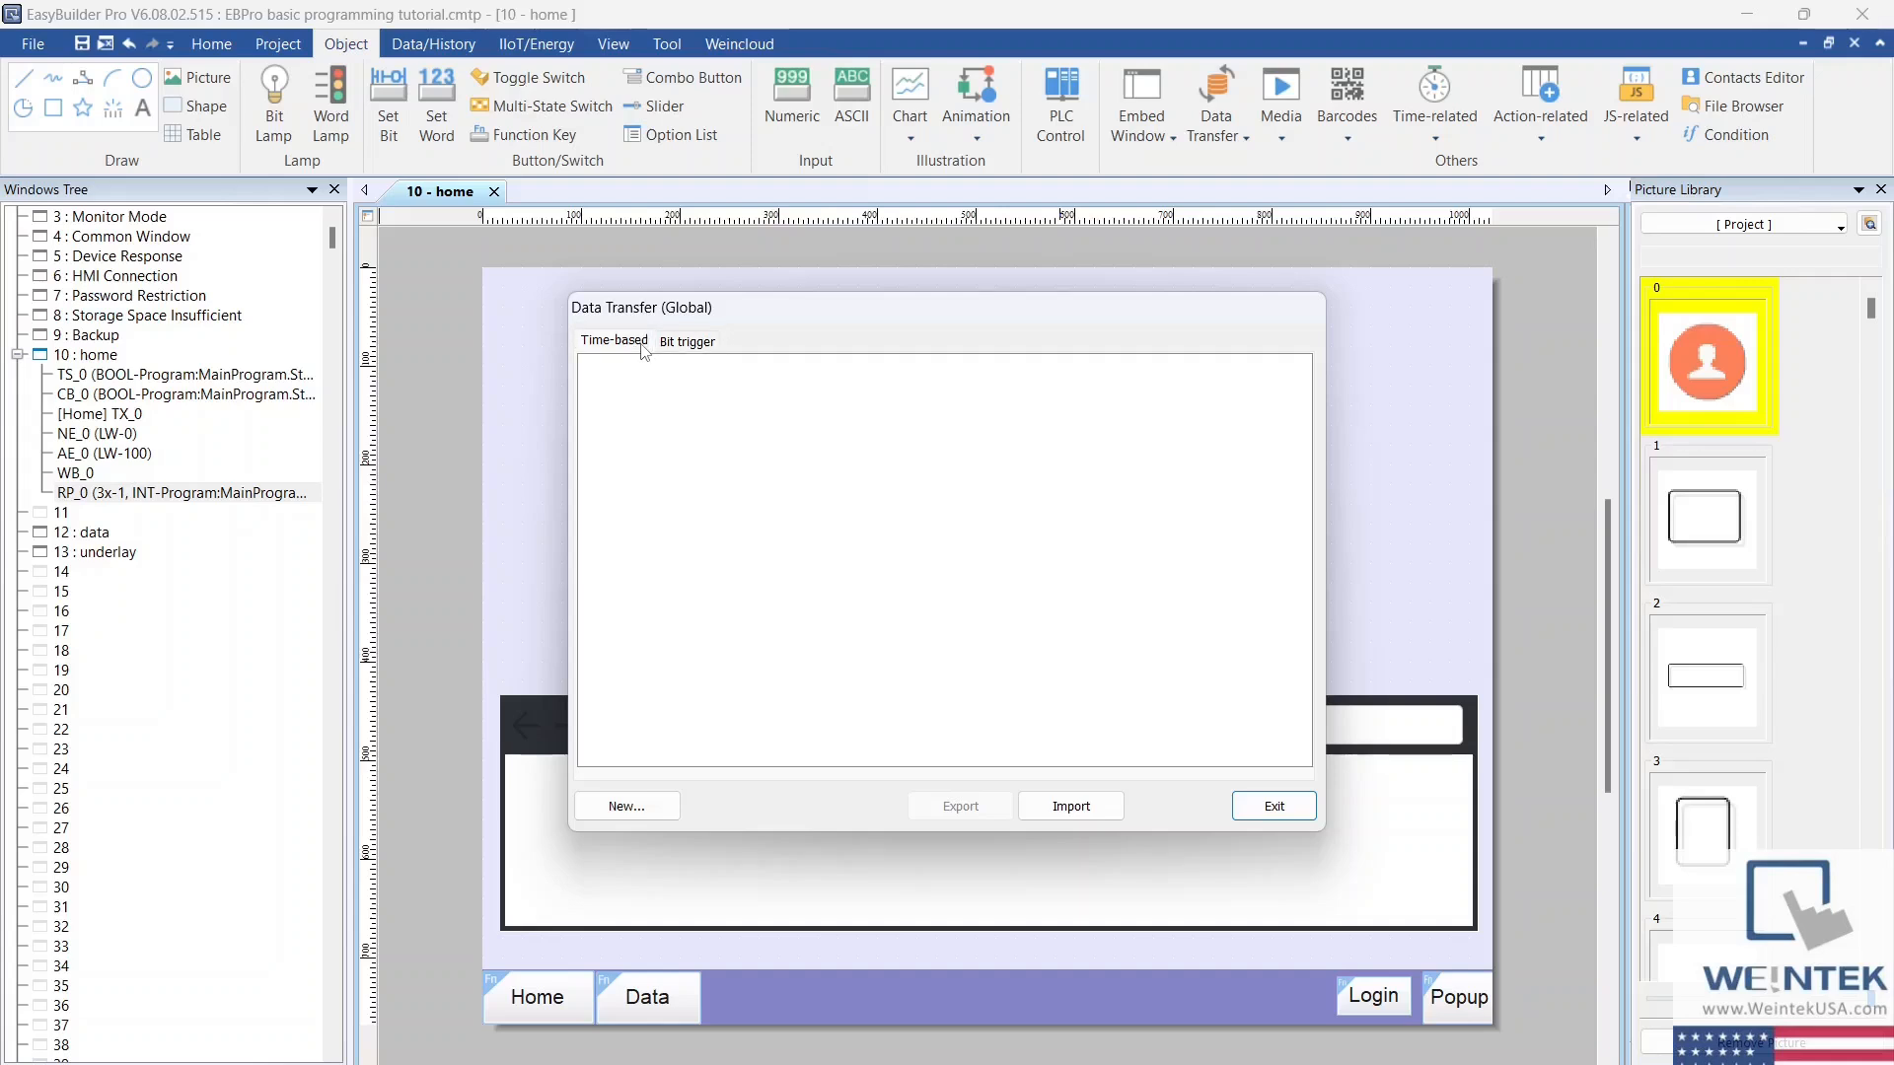
# Step: Start a new time-based global data transfer and examine its address mode, interval, and destination device options
pyautogui.click(666, 821)
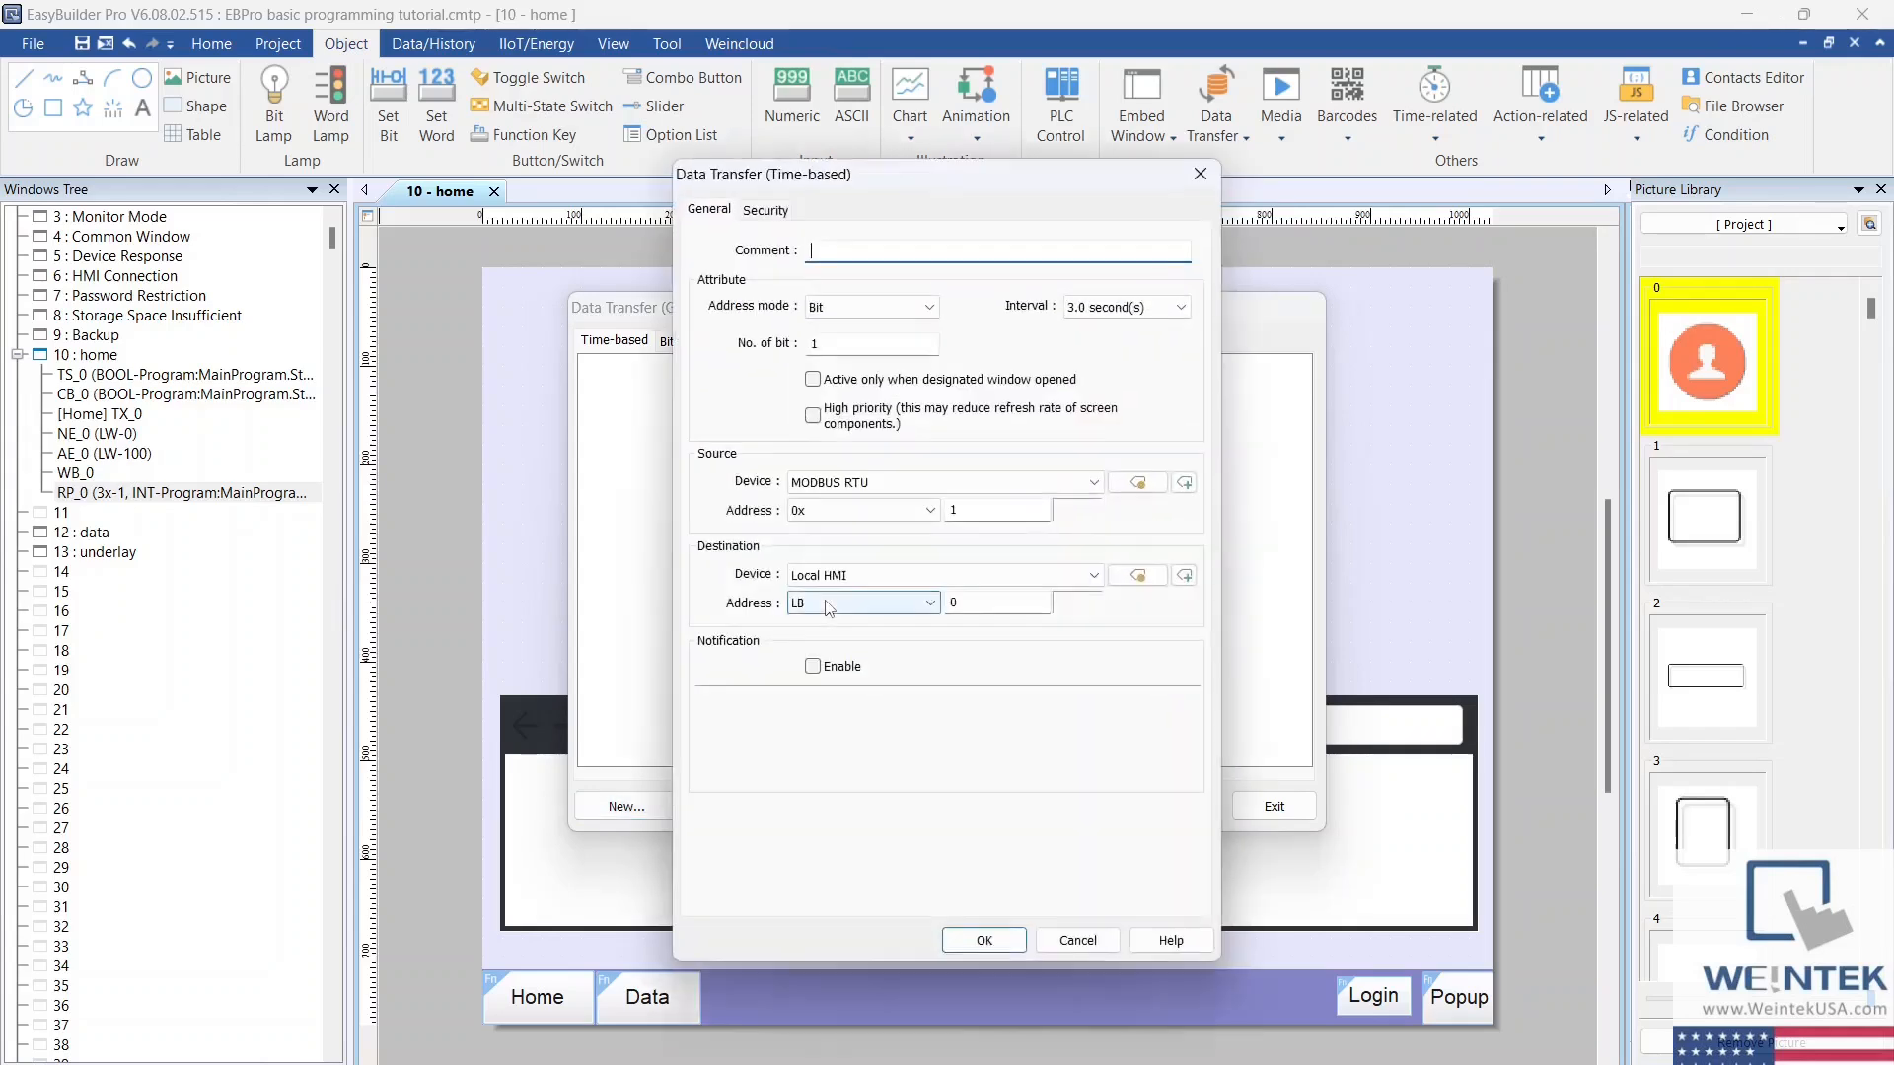
pyautogui.click(888, 307)
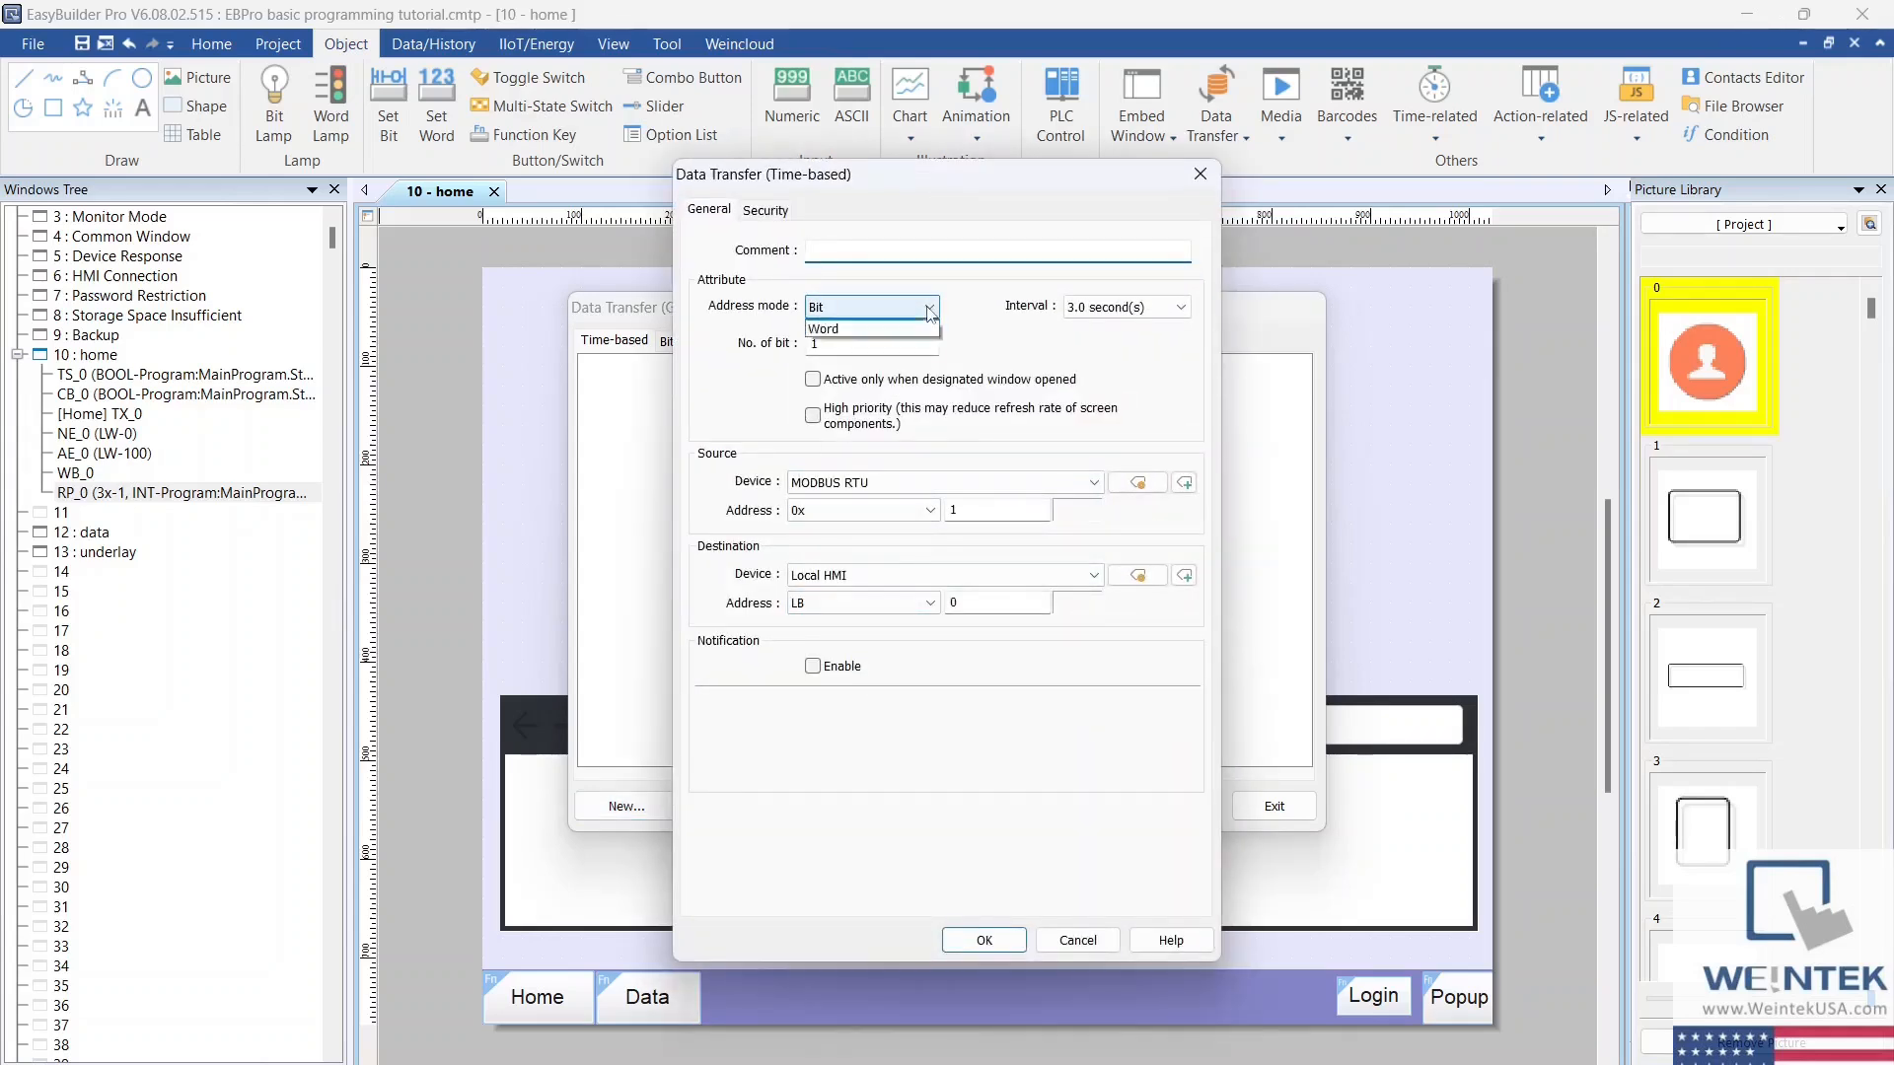
pyautogui.click(915, 329)
pyautogui.click(1128, 309)
pyautogui.click(1182, 307)
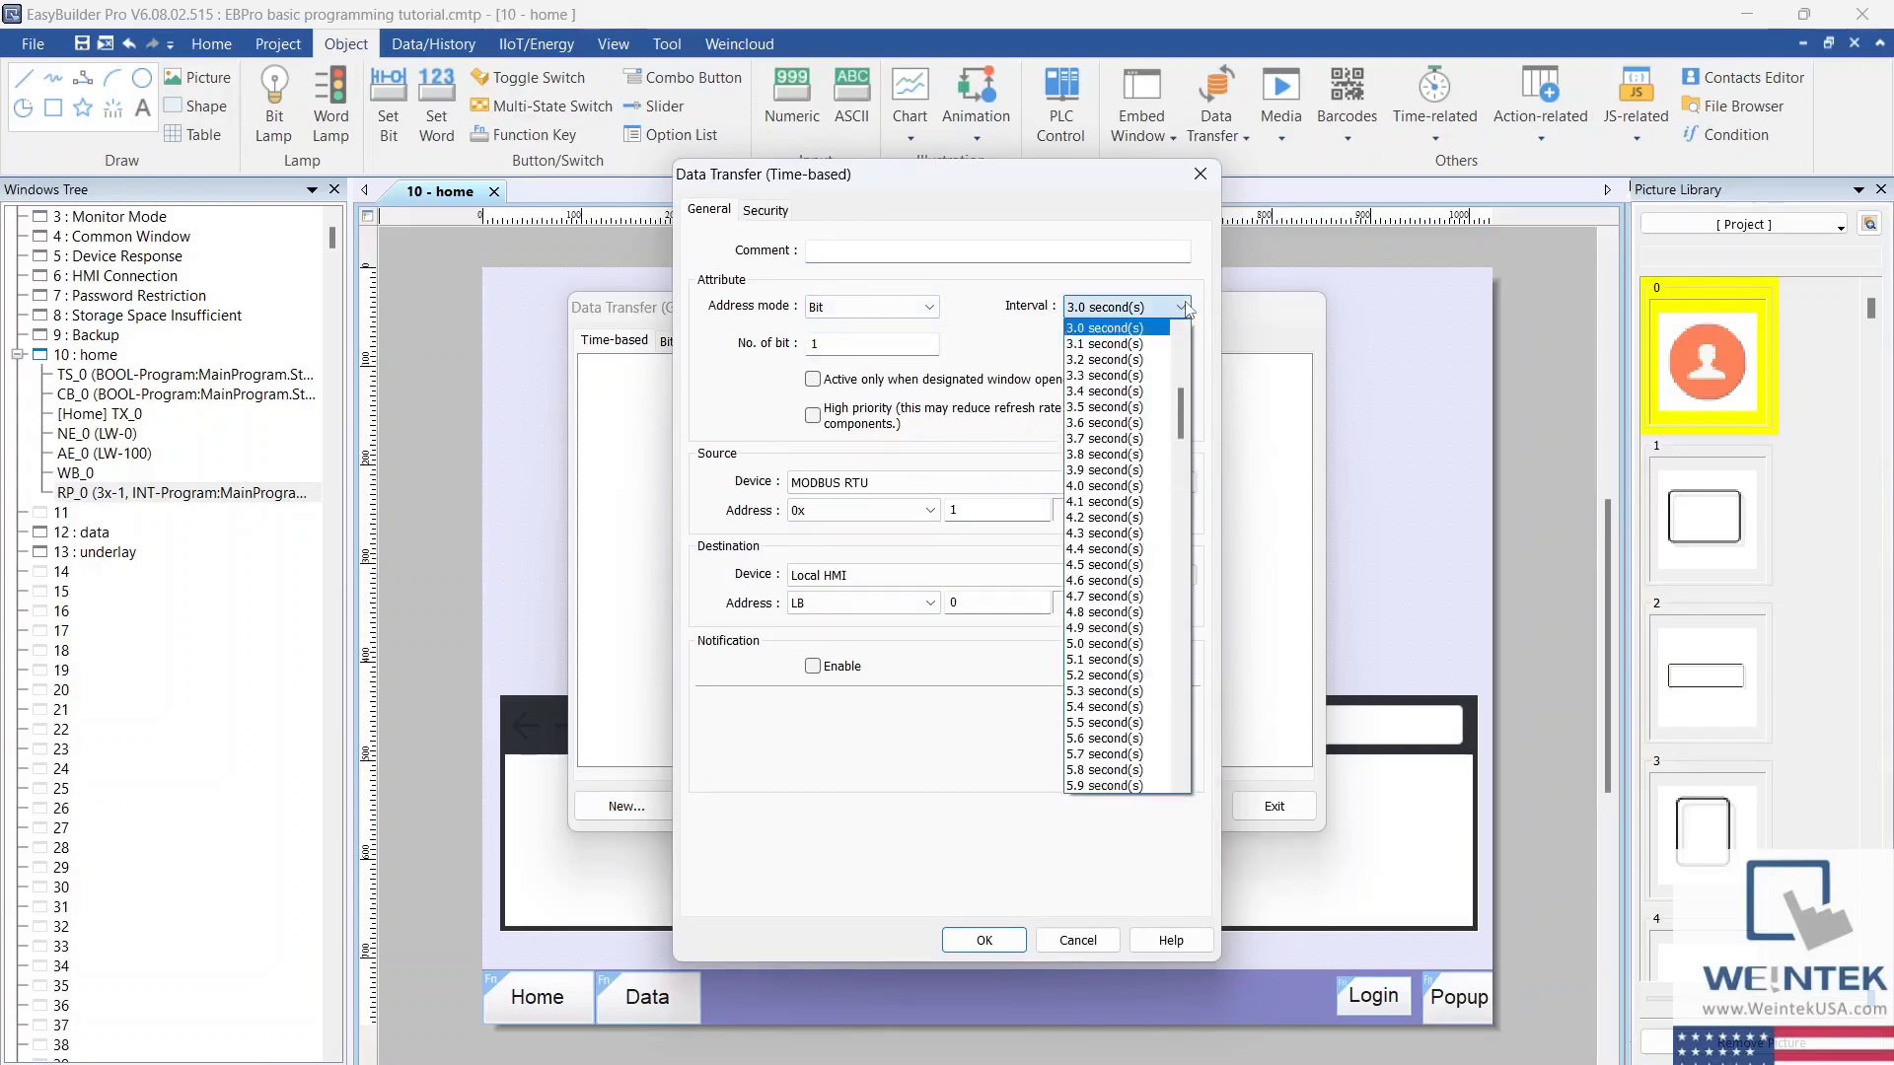
pyautogui.click(1182, 307)
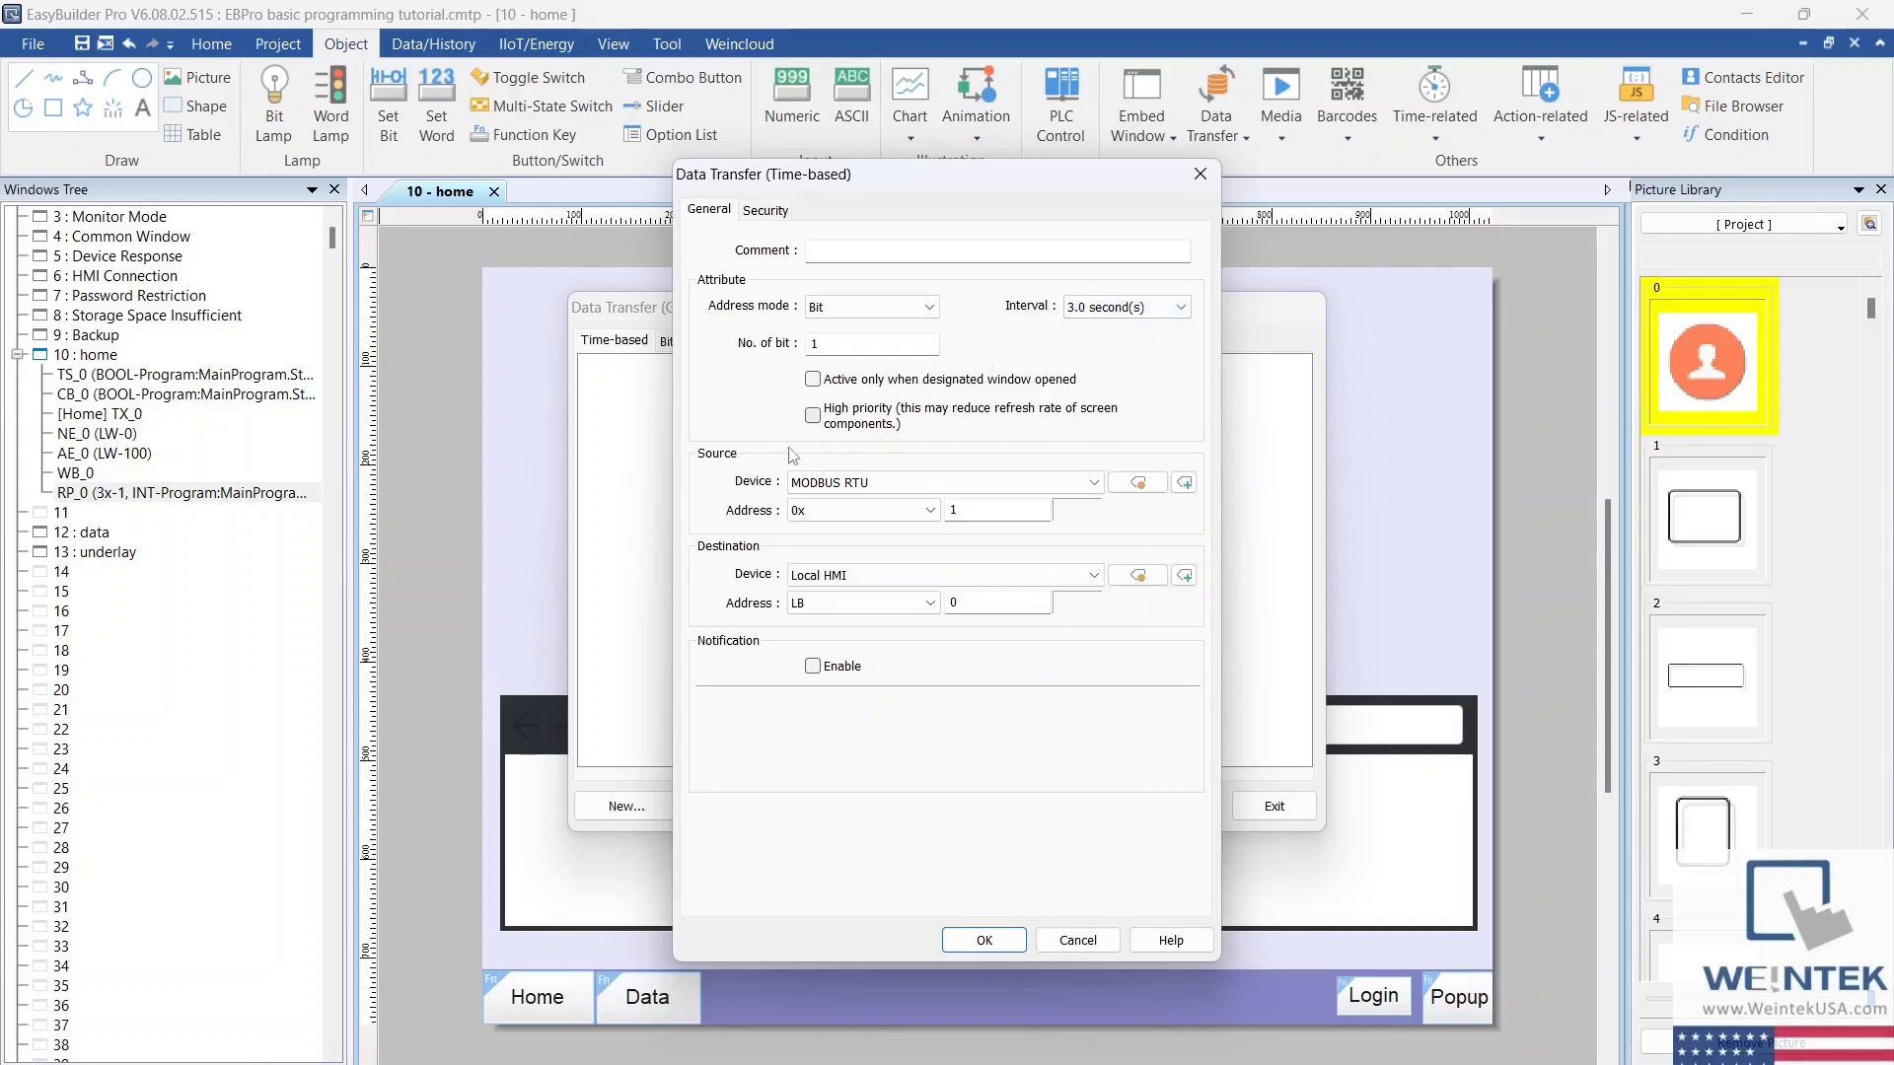
pyautogui.click(917, 577)
pyautogui.click(922, 592)
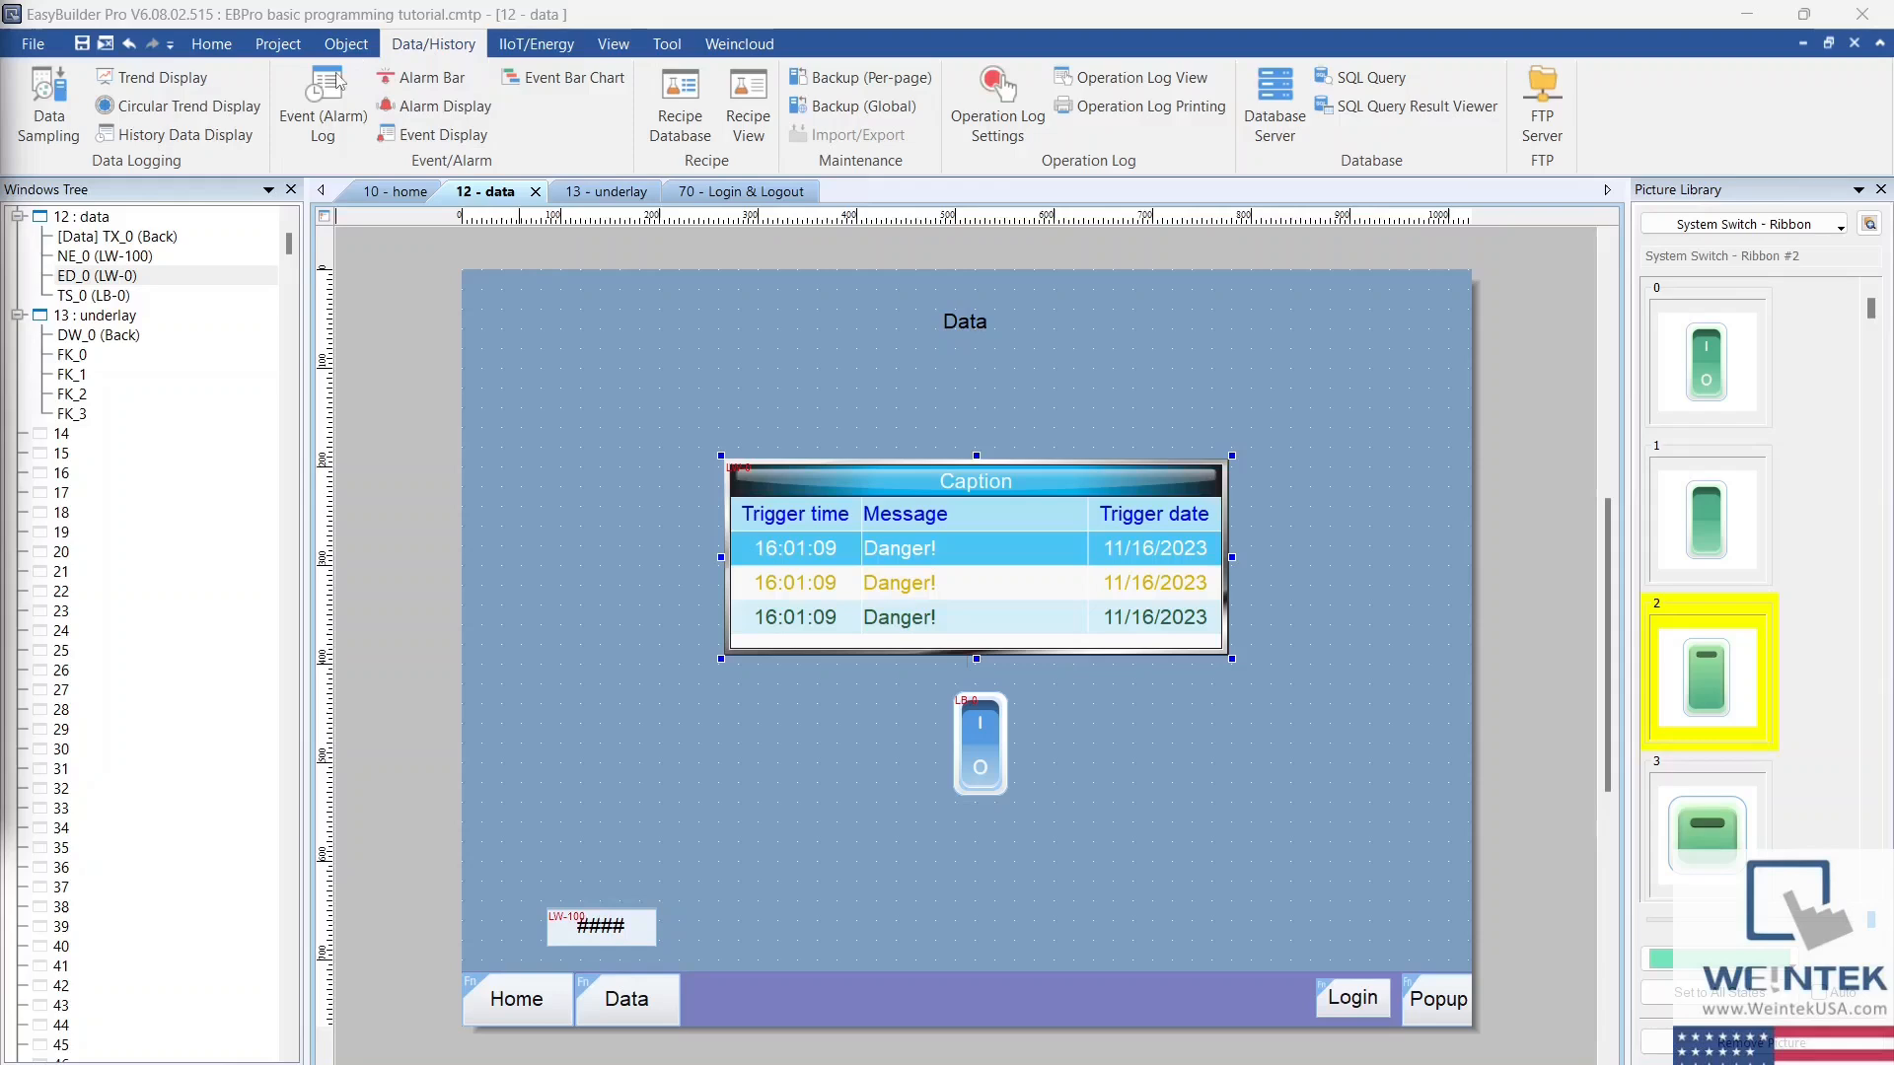
# Step: Create a data sampling object with time-based sampling every 1 second, reviewing the trigger-based mode options
pyautogui.click(51, 108)
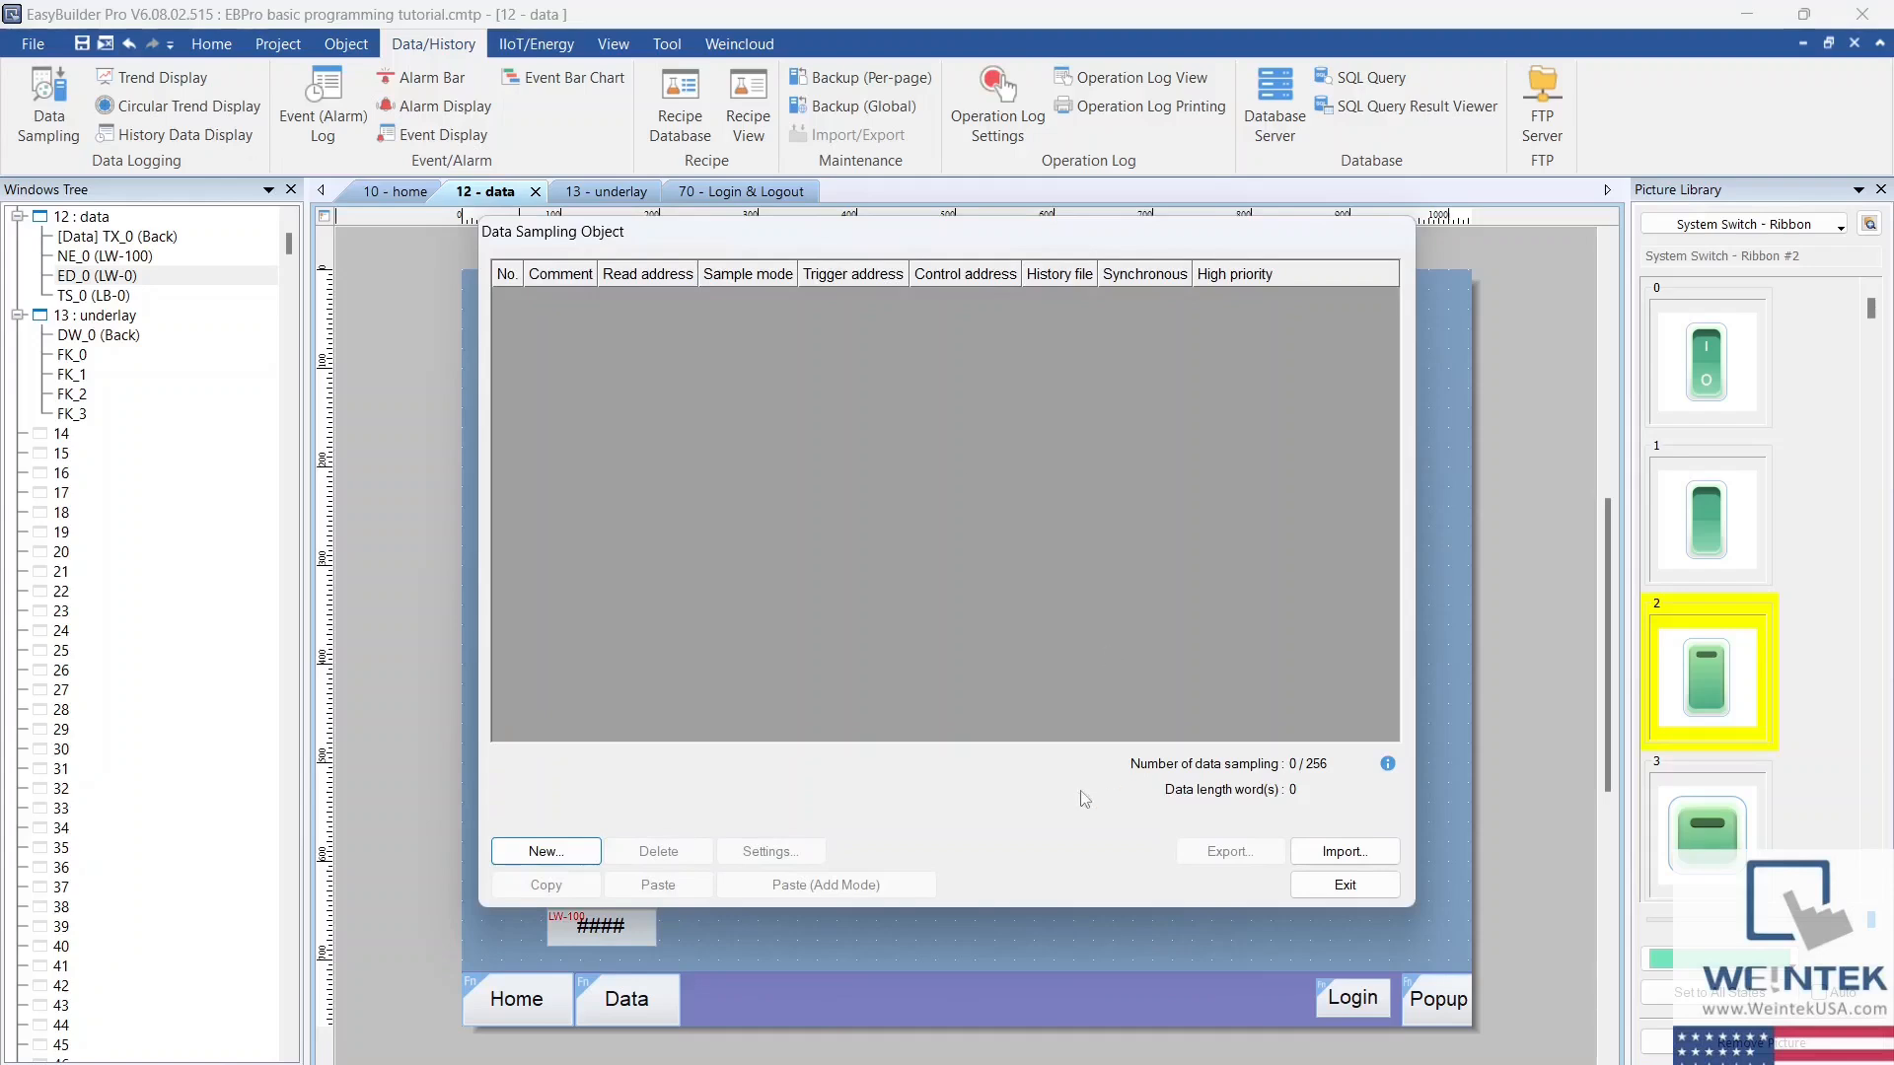
pyautogui.click(545, 851)
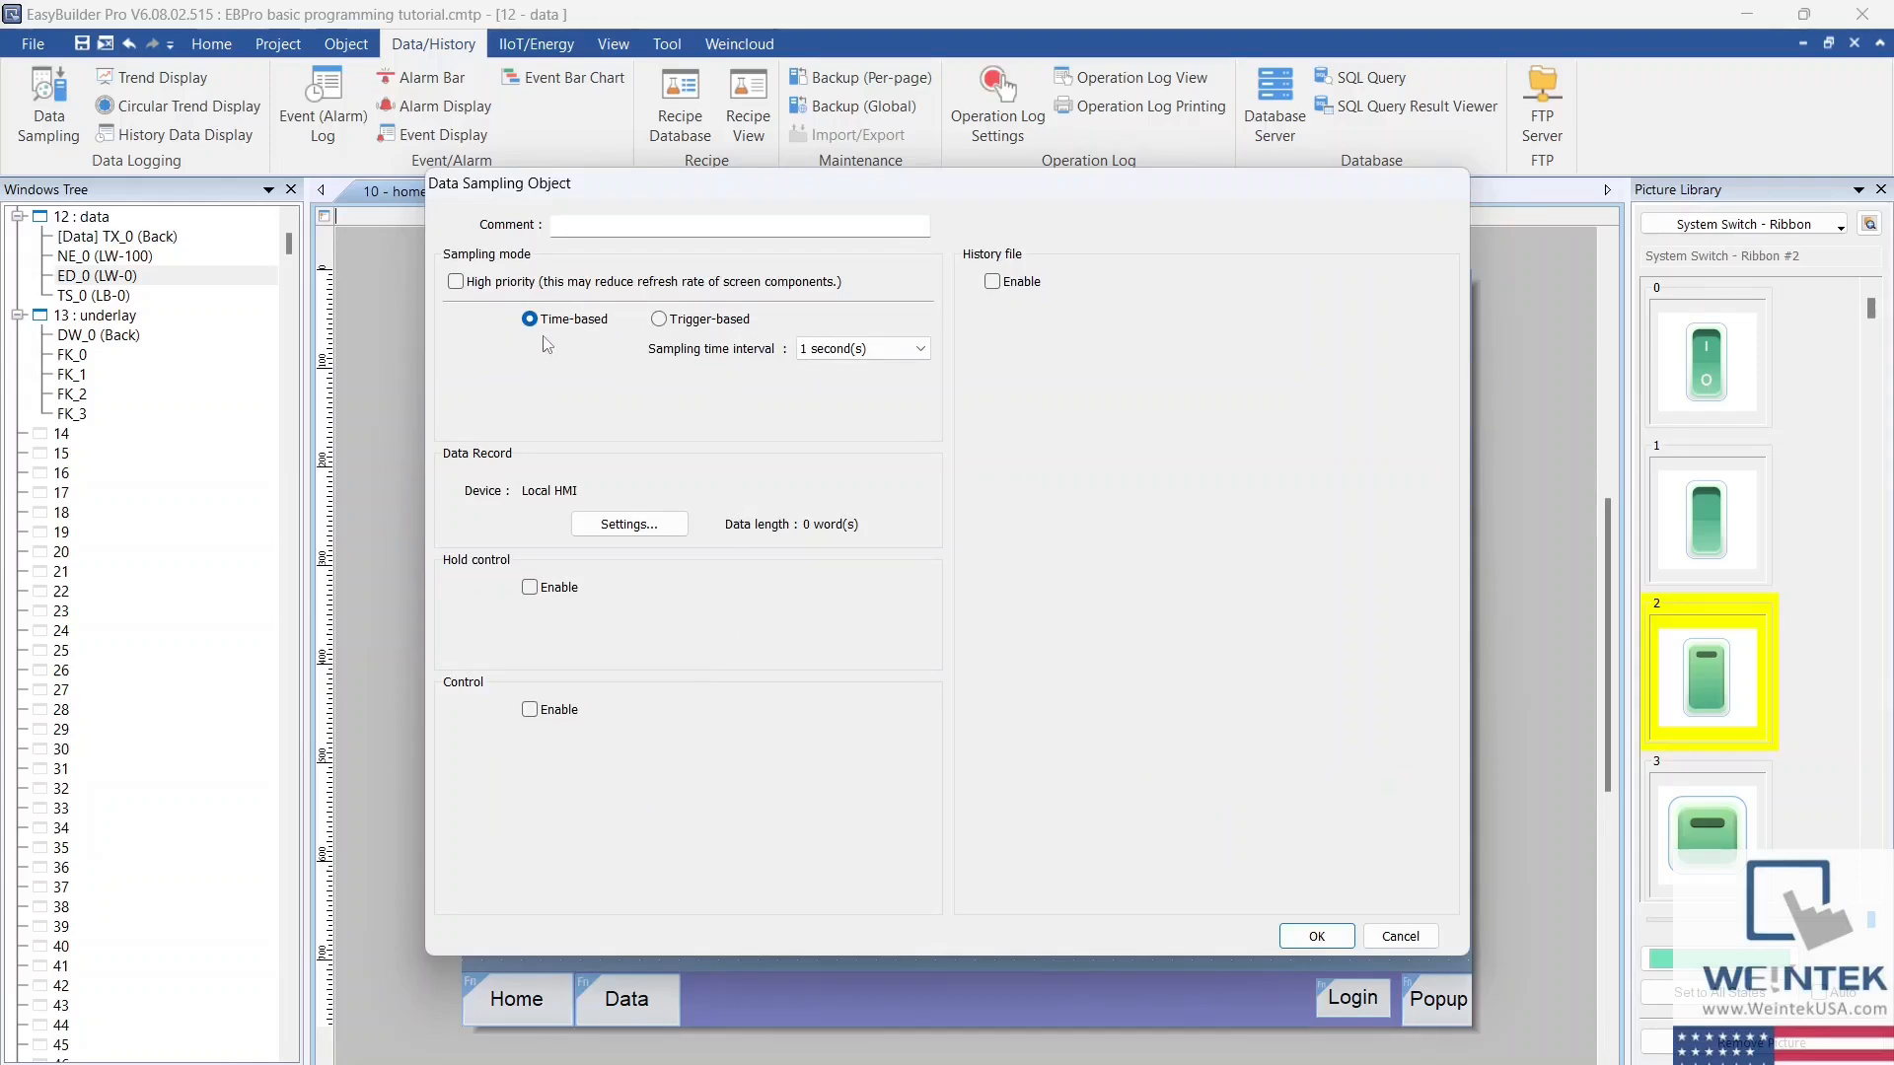
pyautogui.click(924, 350)
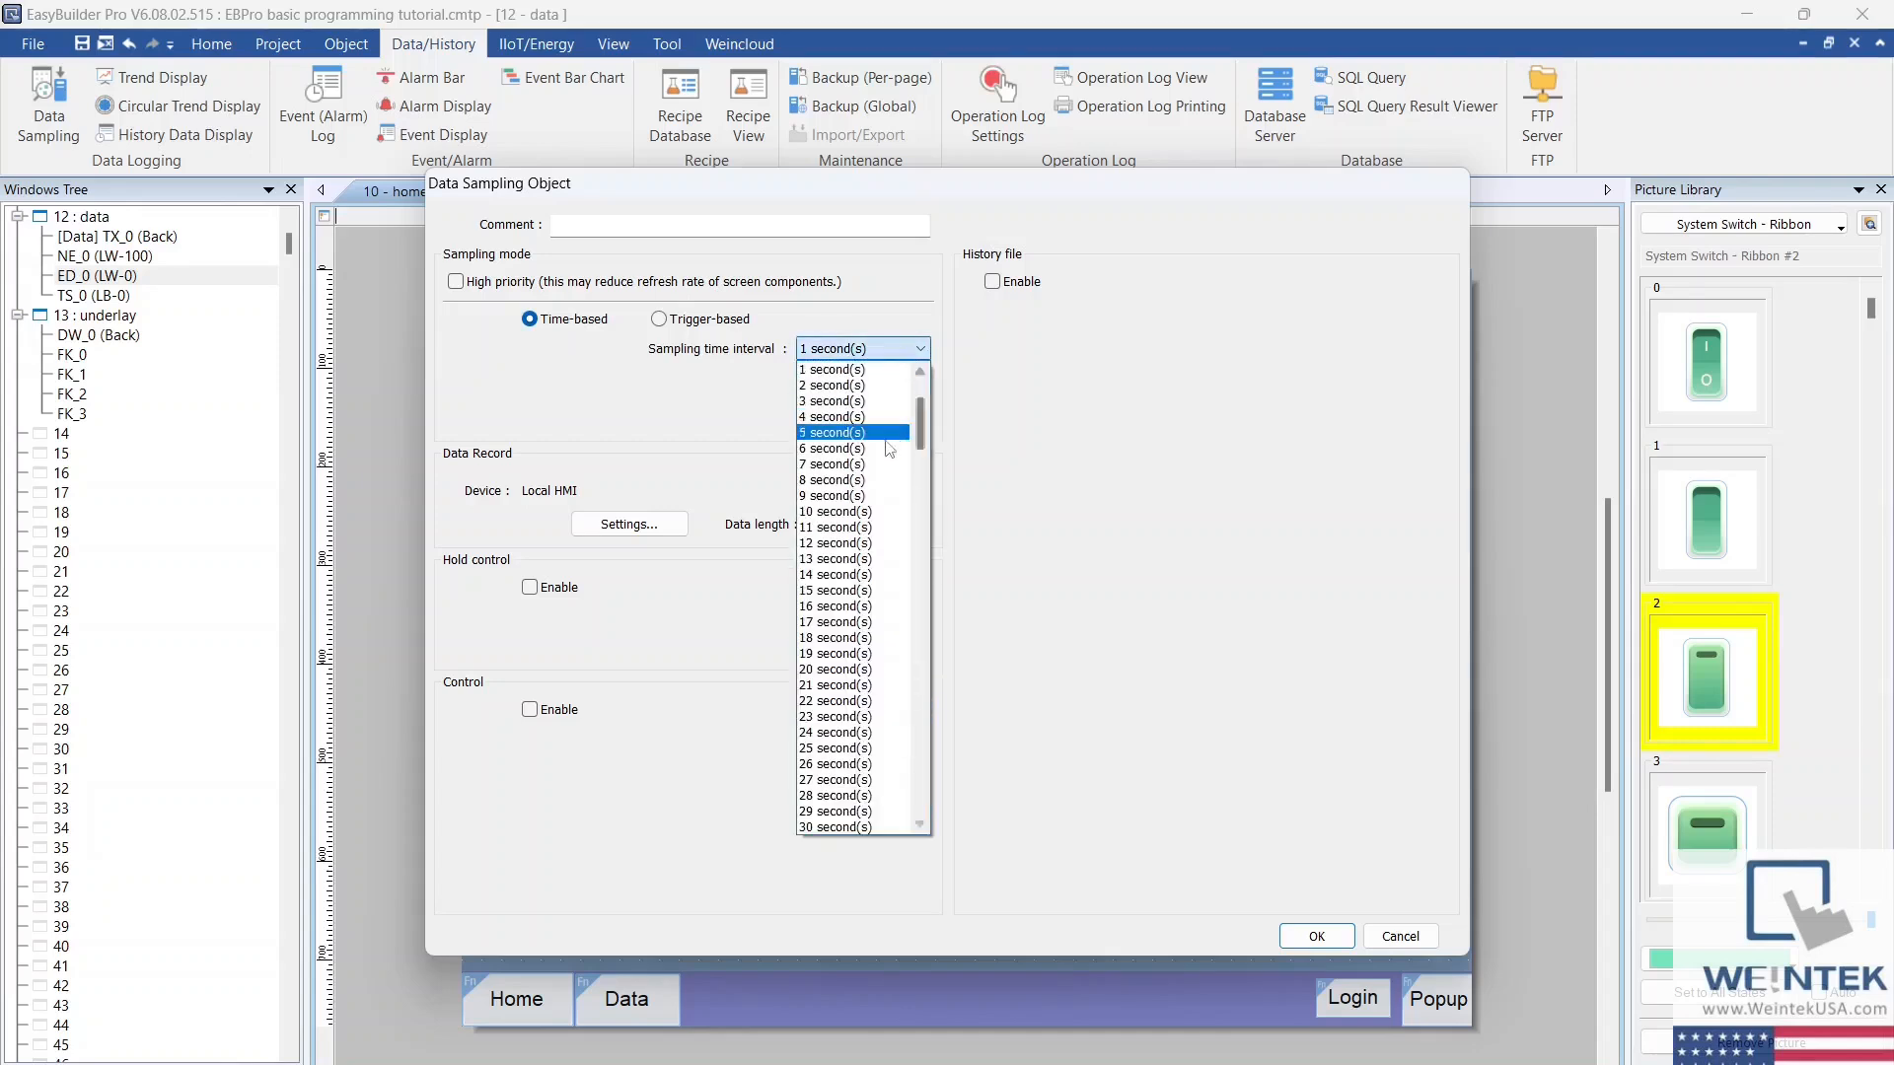
pyautogui.click(868, 370)
pyautogui.click(703, 321)
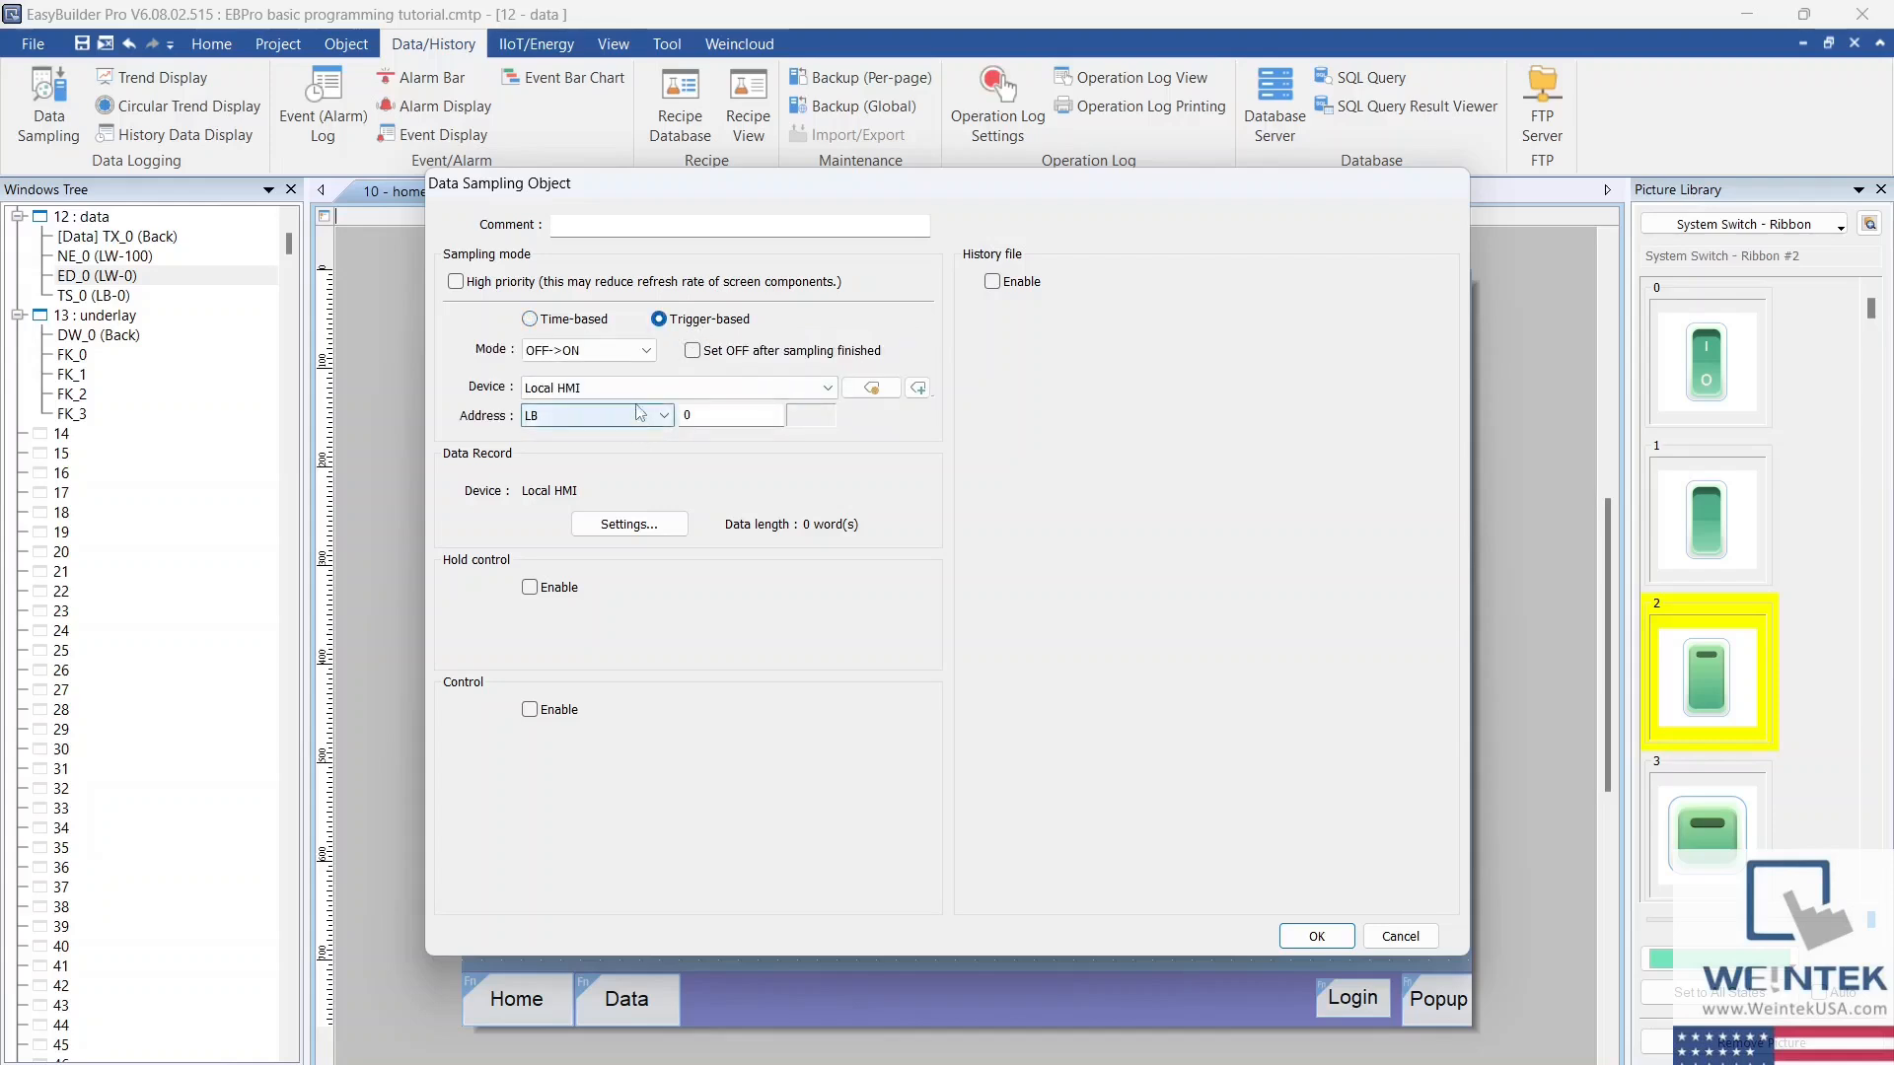
pyautogui.click(580, 322)
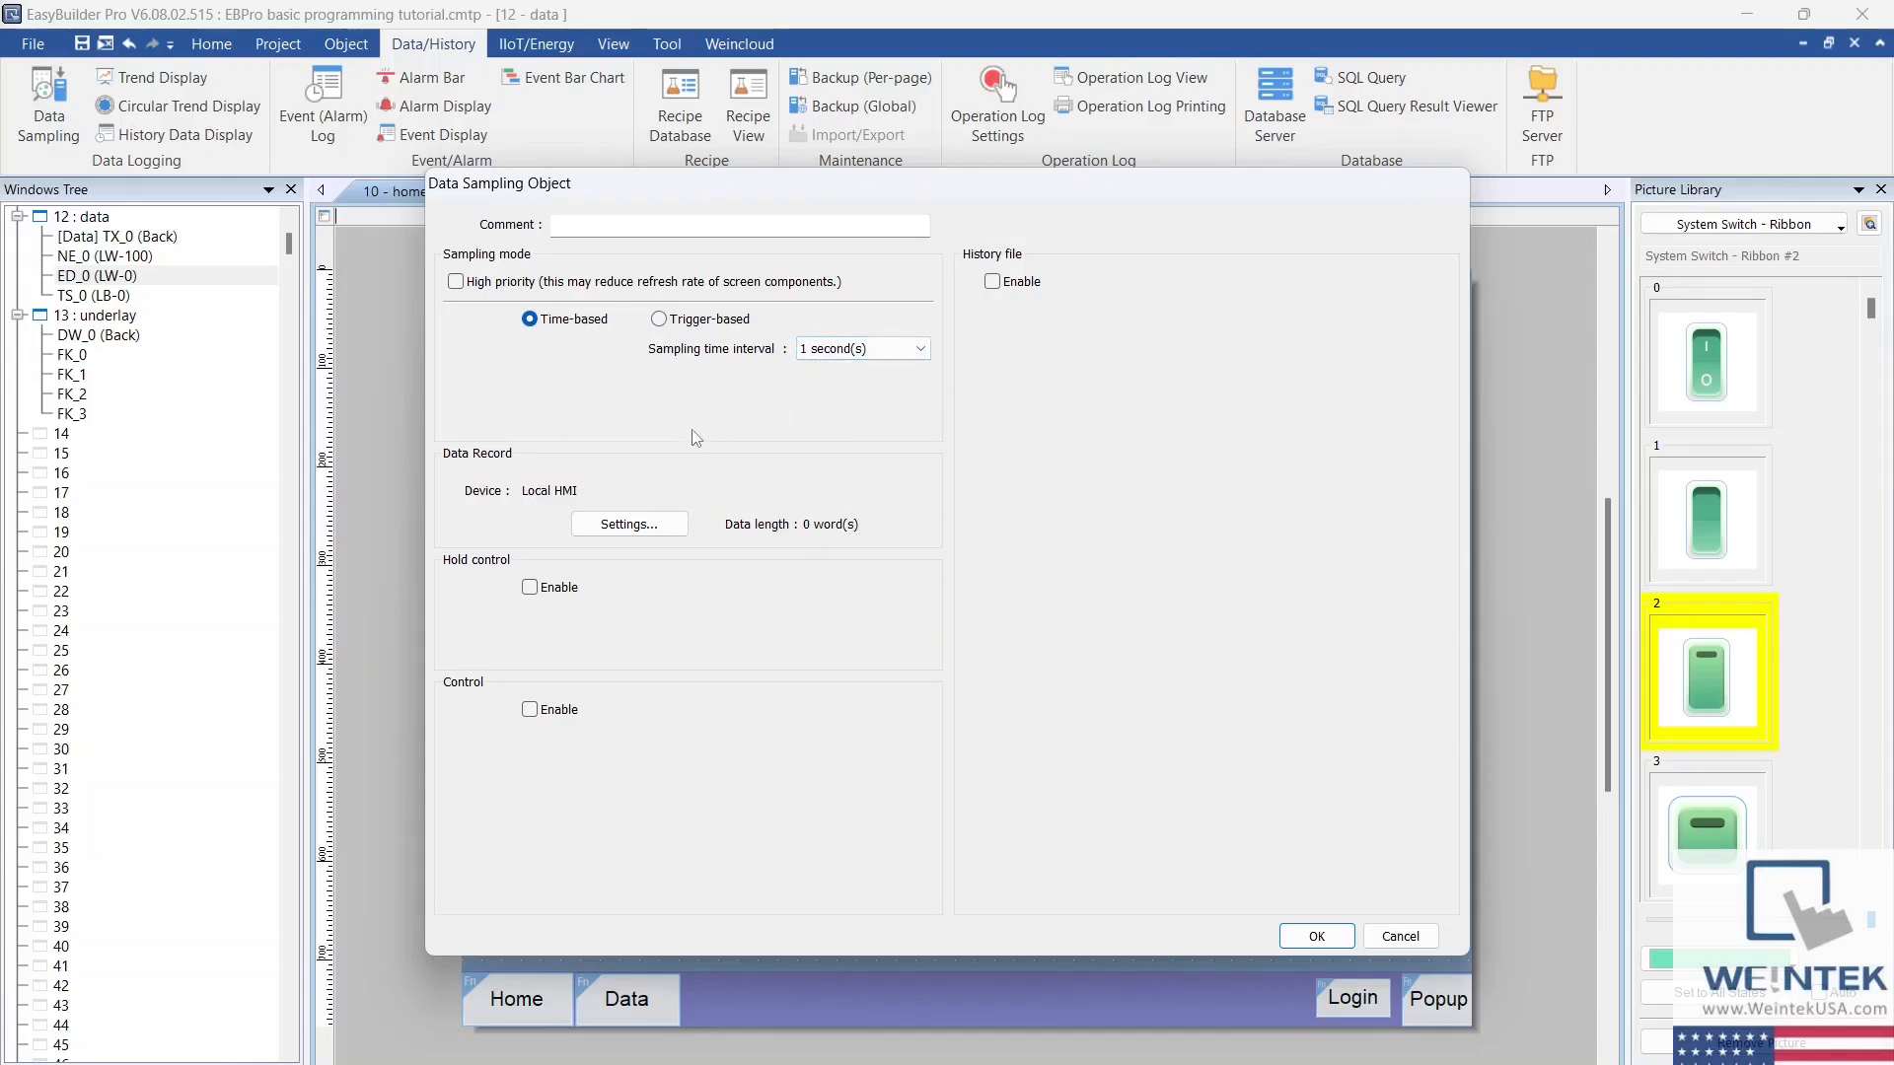
# Step: Add a Local HMI channel at LW-1000 with data type 16-bit Unsigned to the sampling object's data record
pyautogui.click(672, 529)
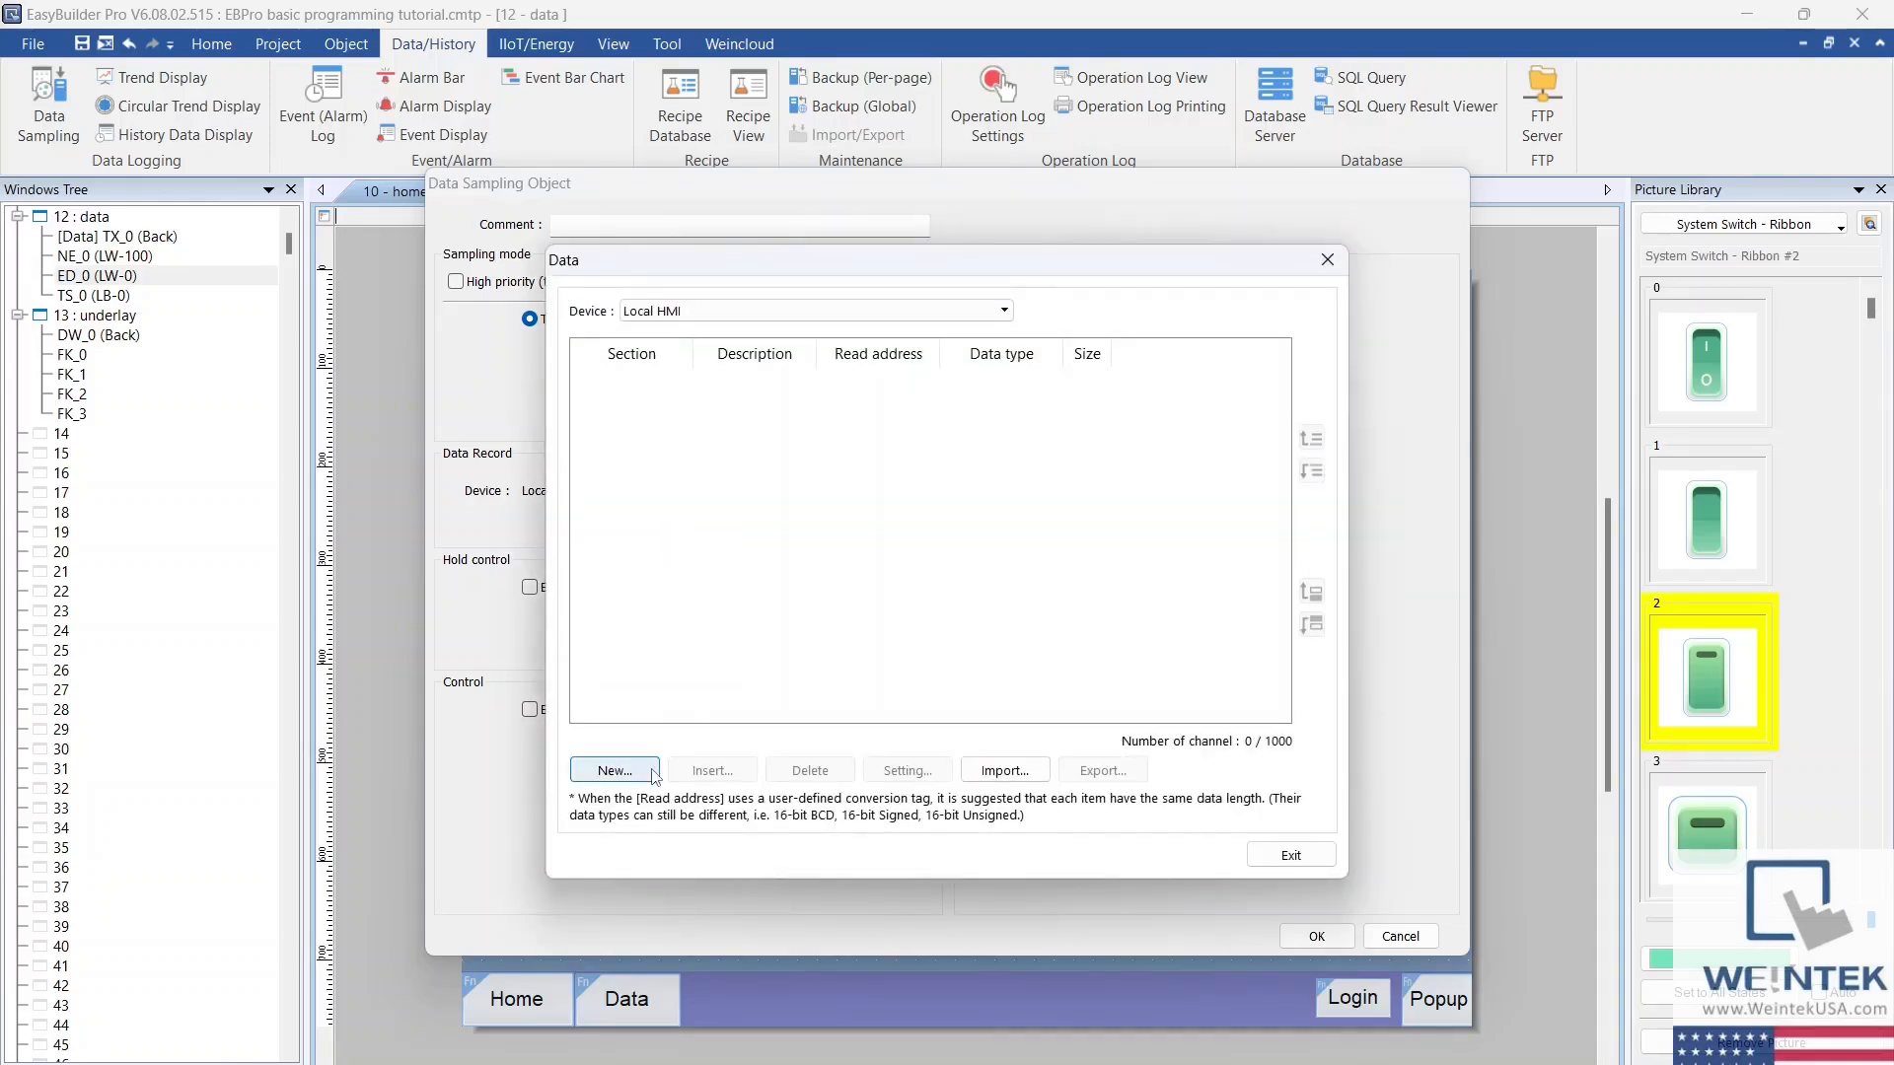
pyautogui.click(1008, 307)
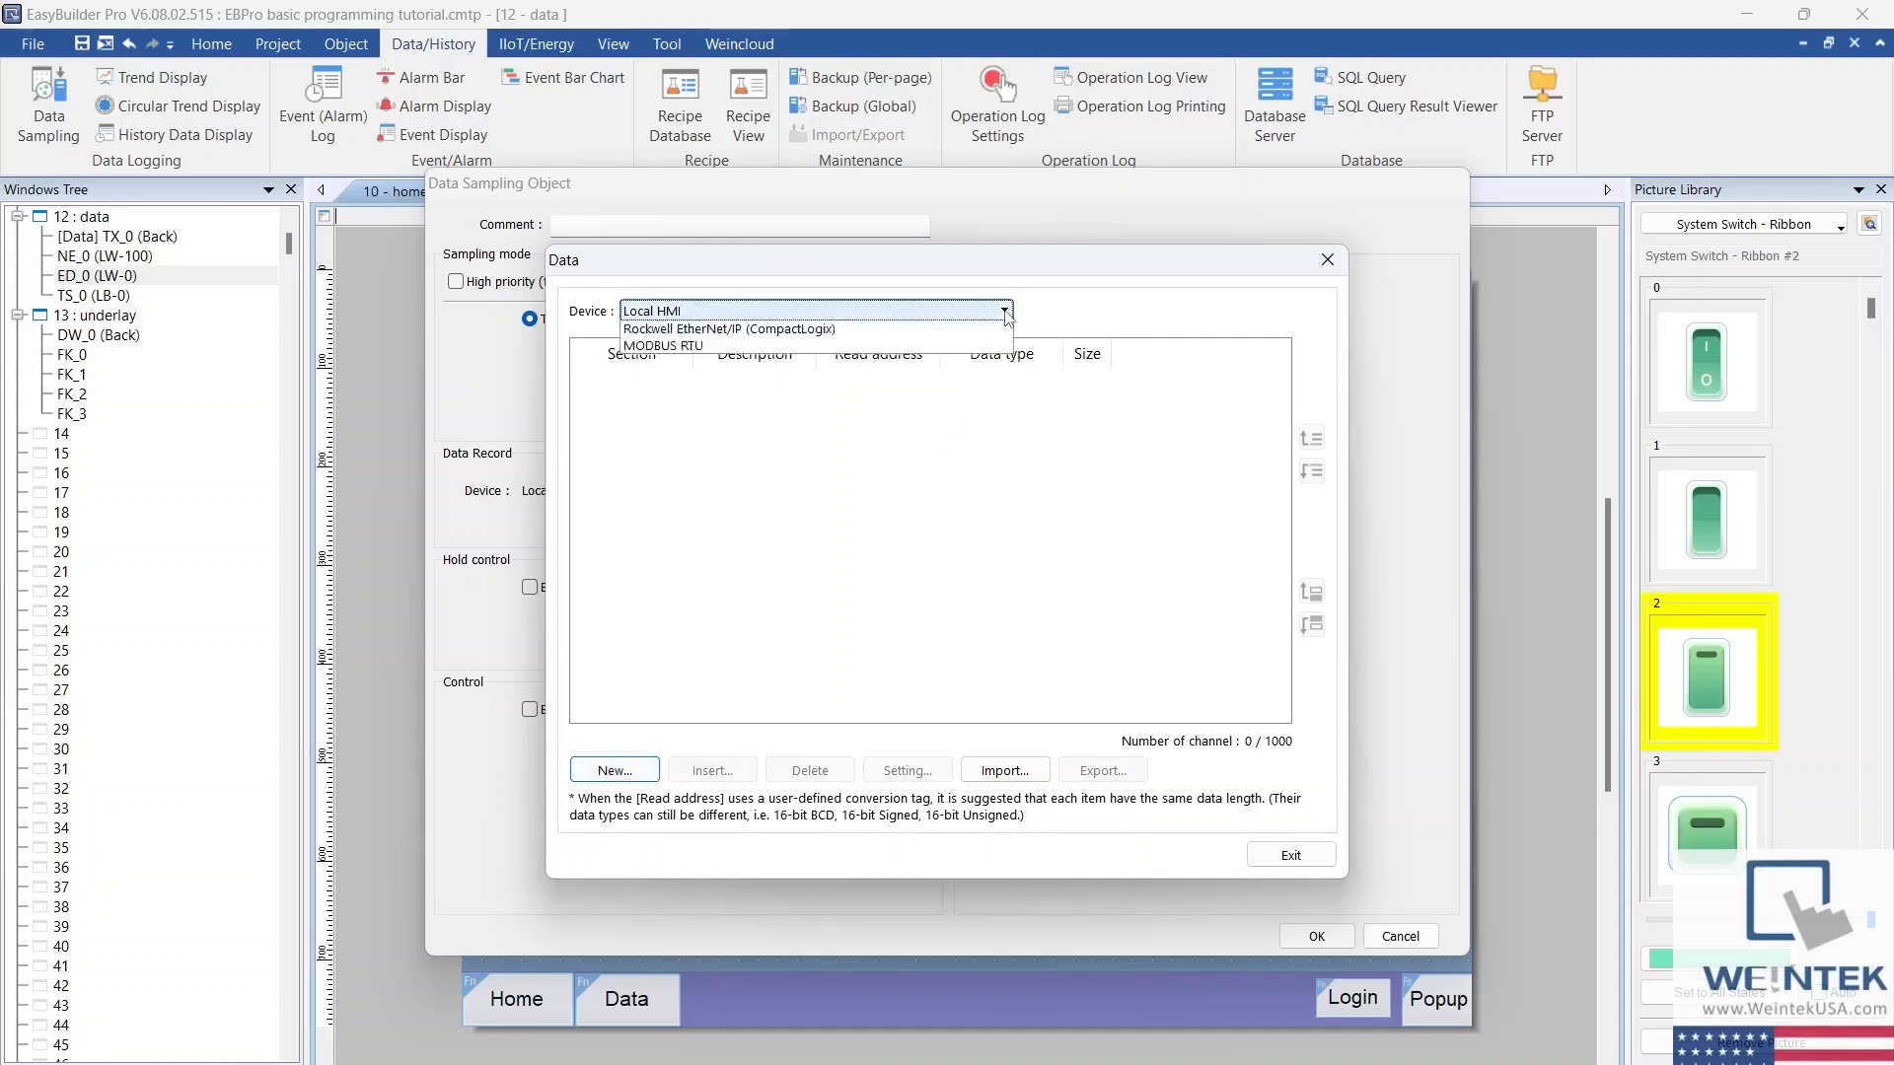
pyautogui.click(909, 334)
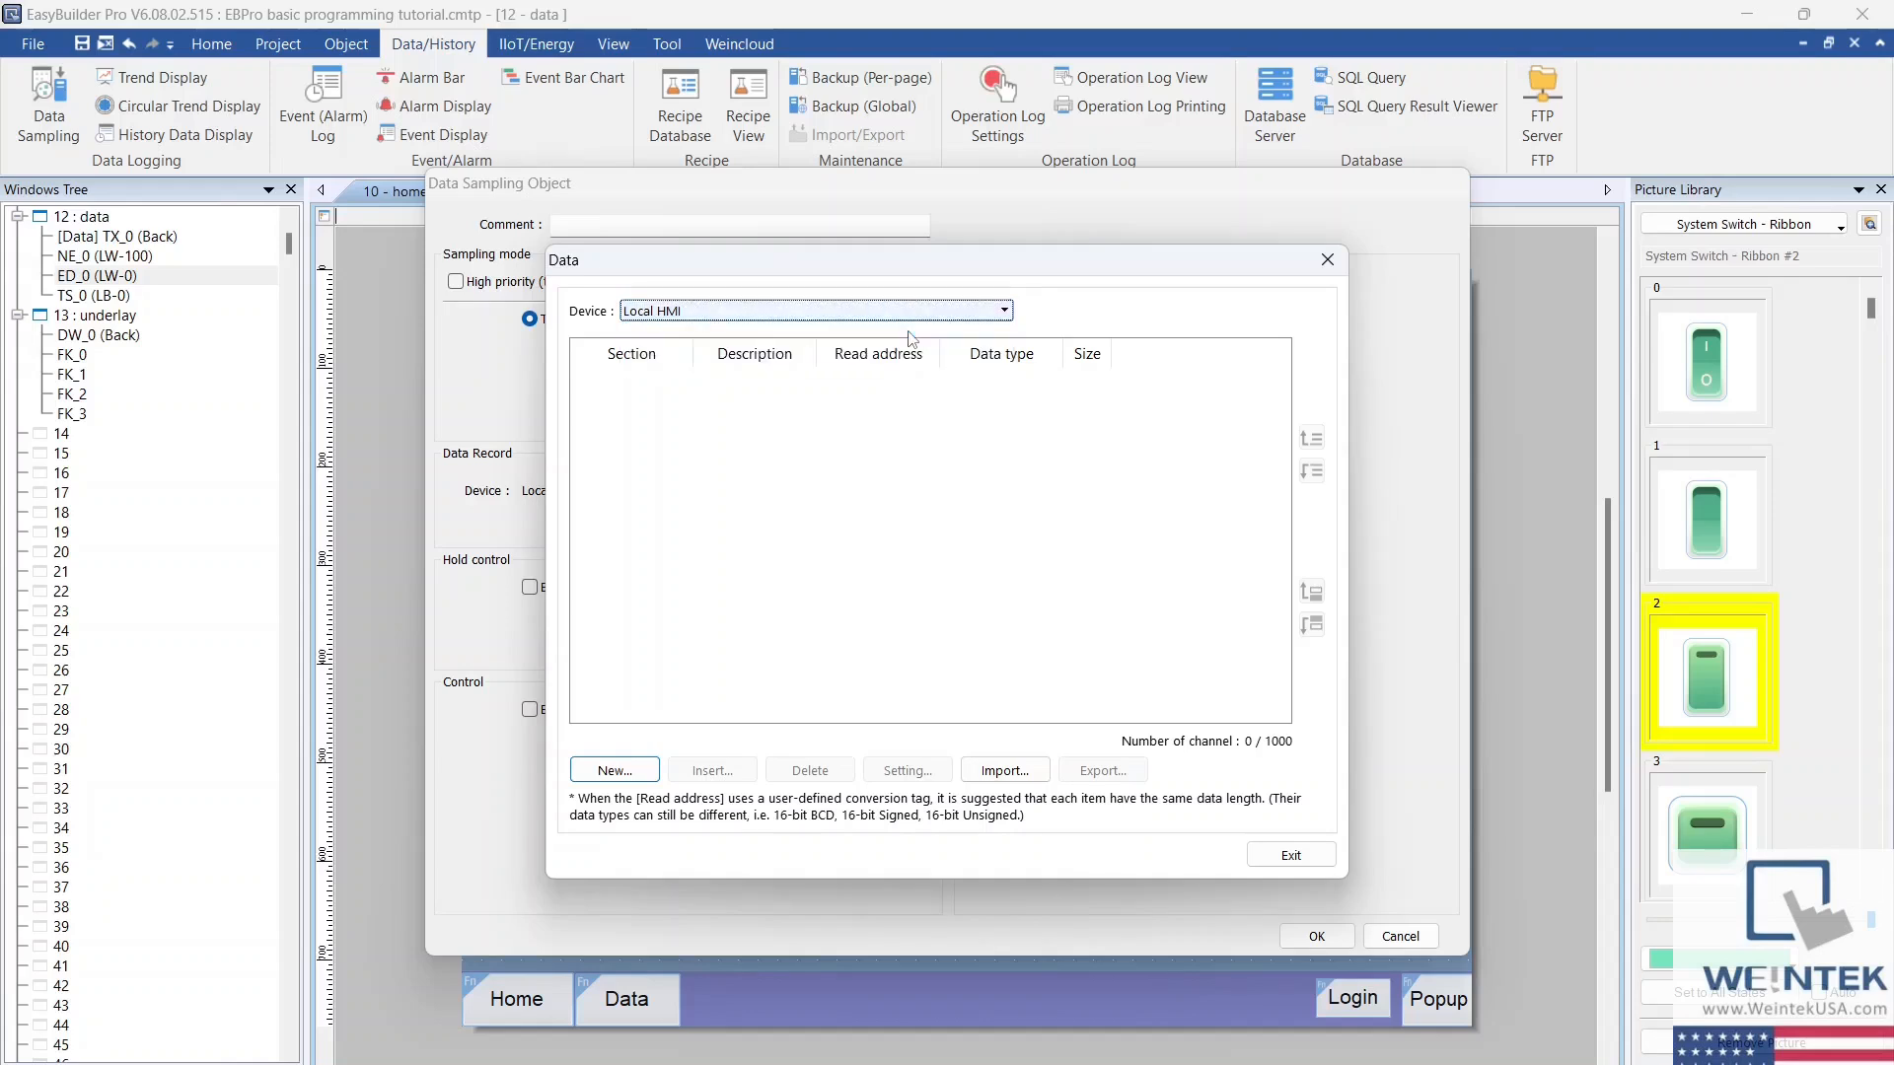
pyautogui.click(639, 768)
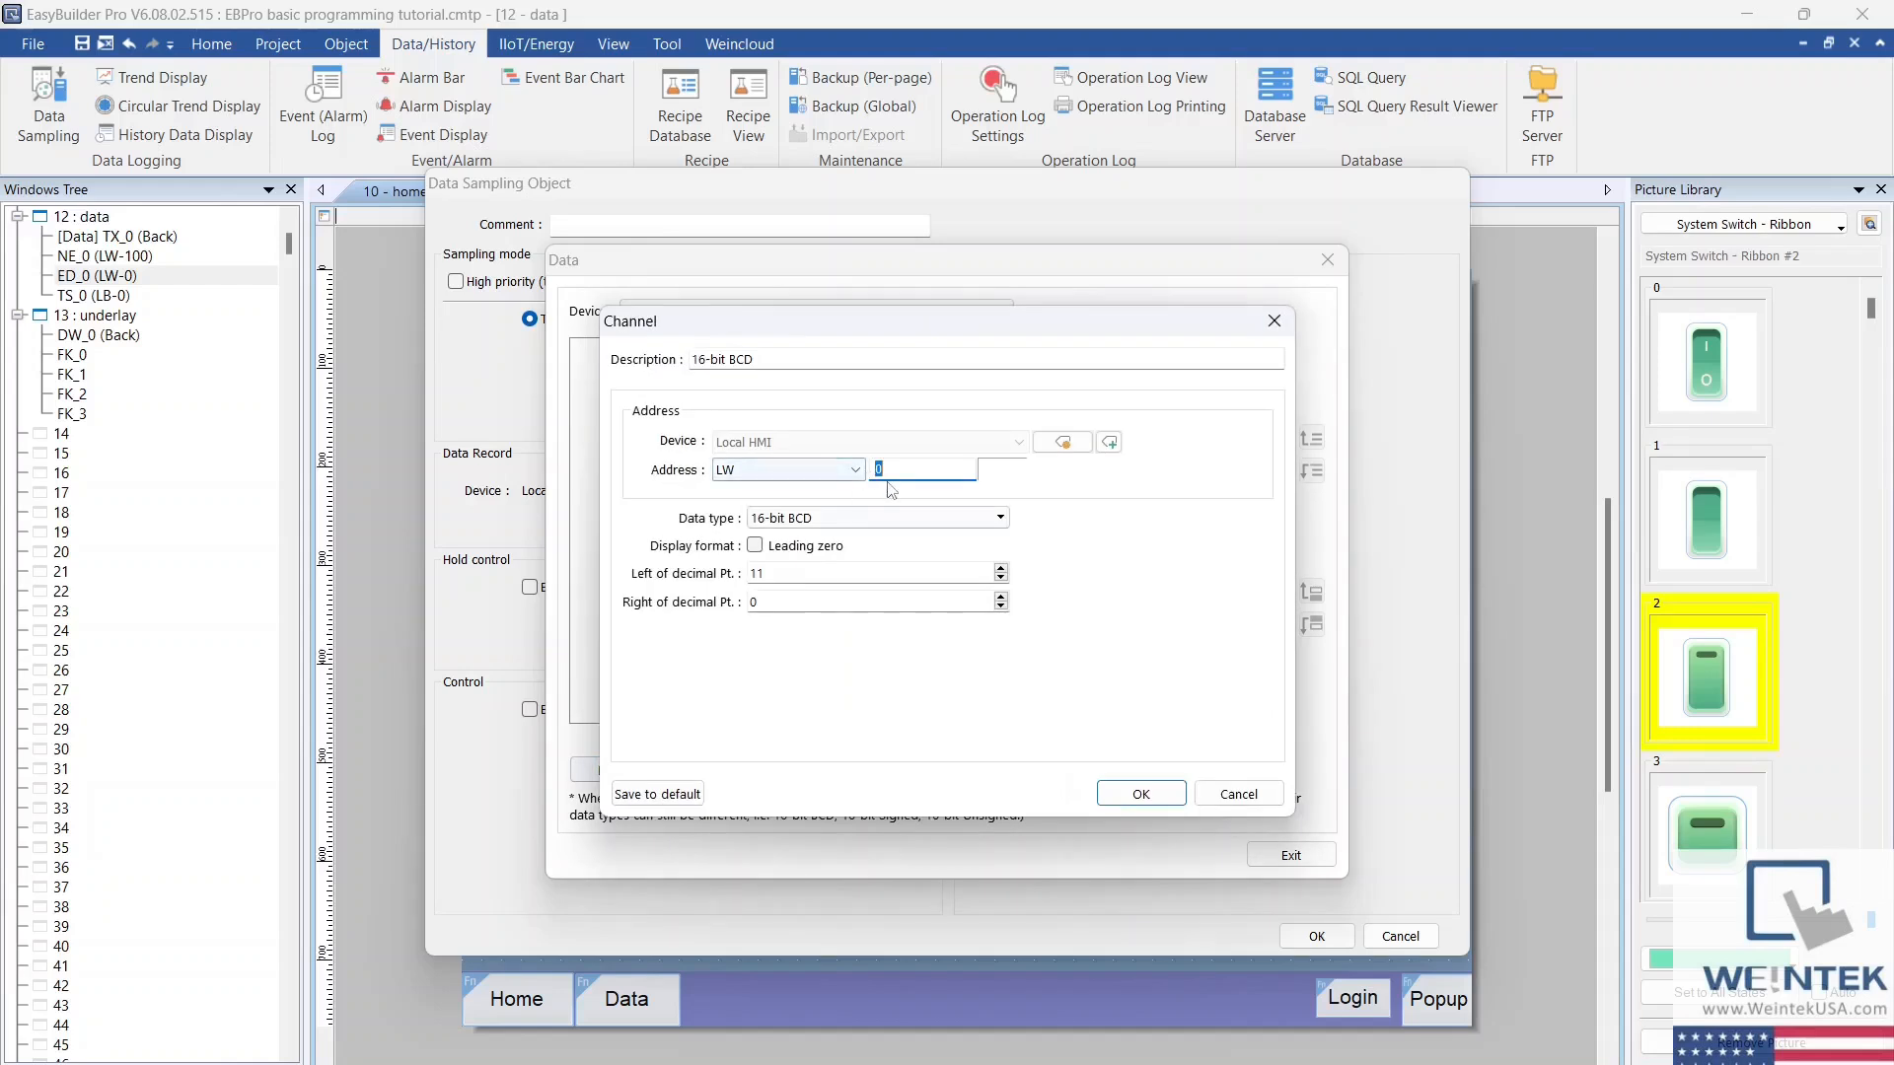
pyautogui.write('1000')
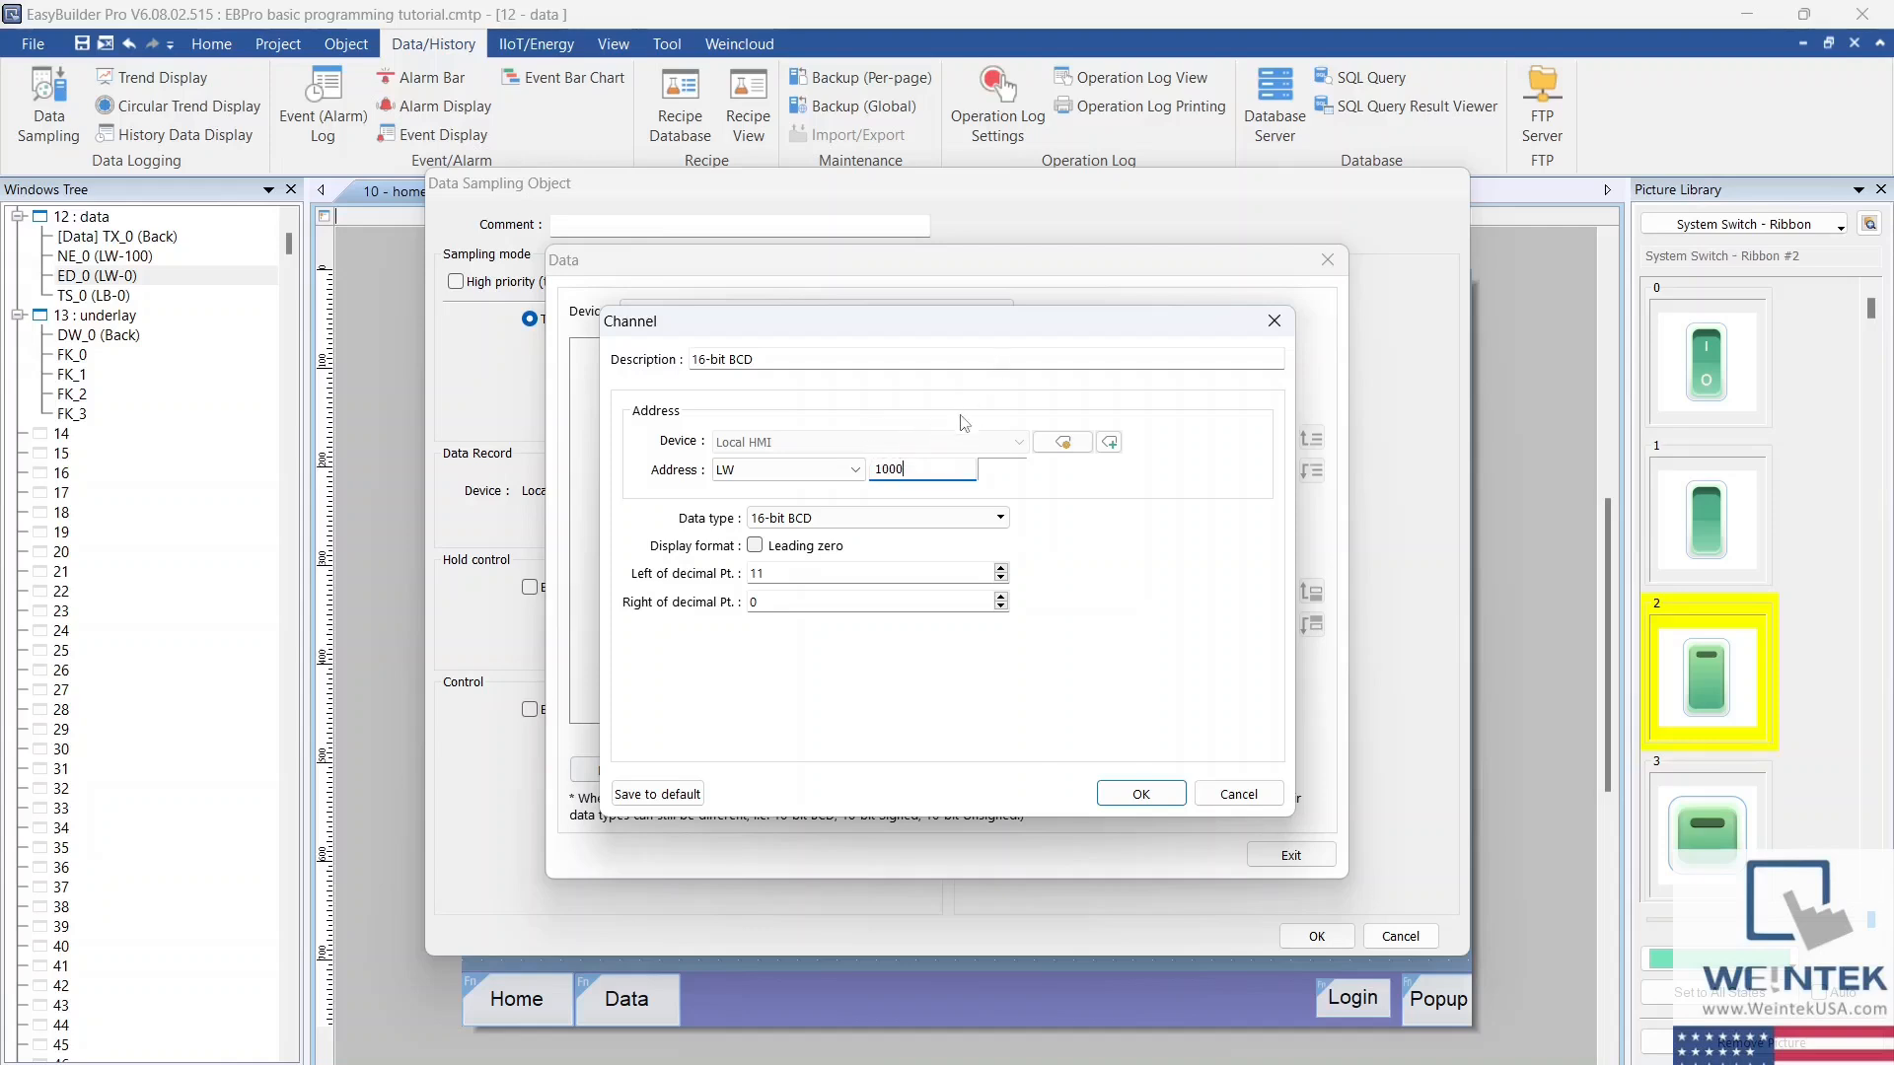
pyautogui.click(998, 519)
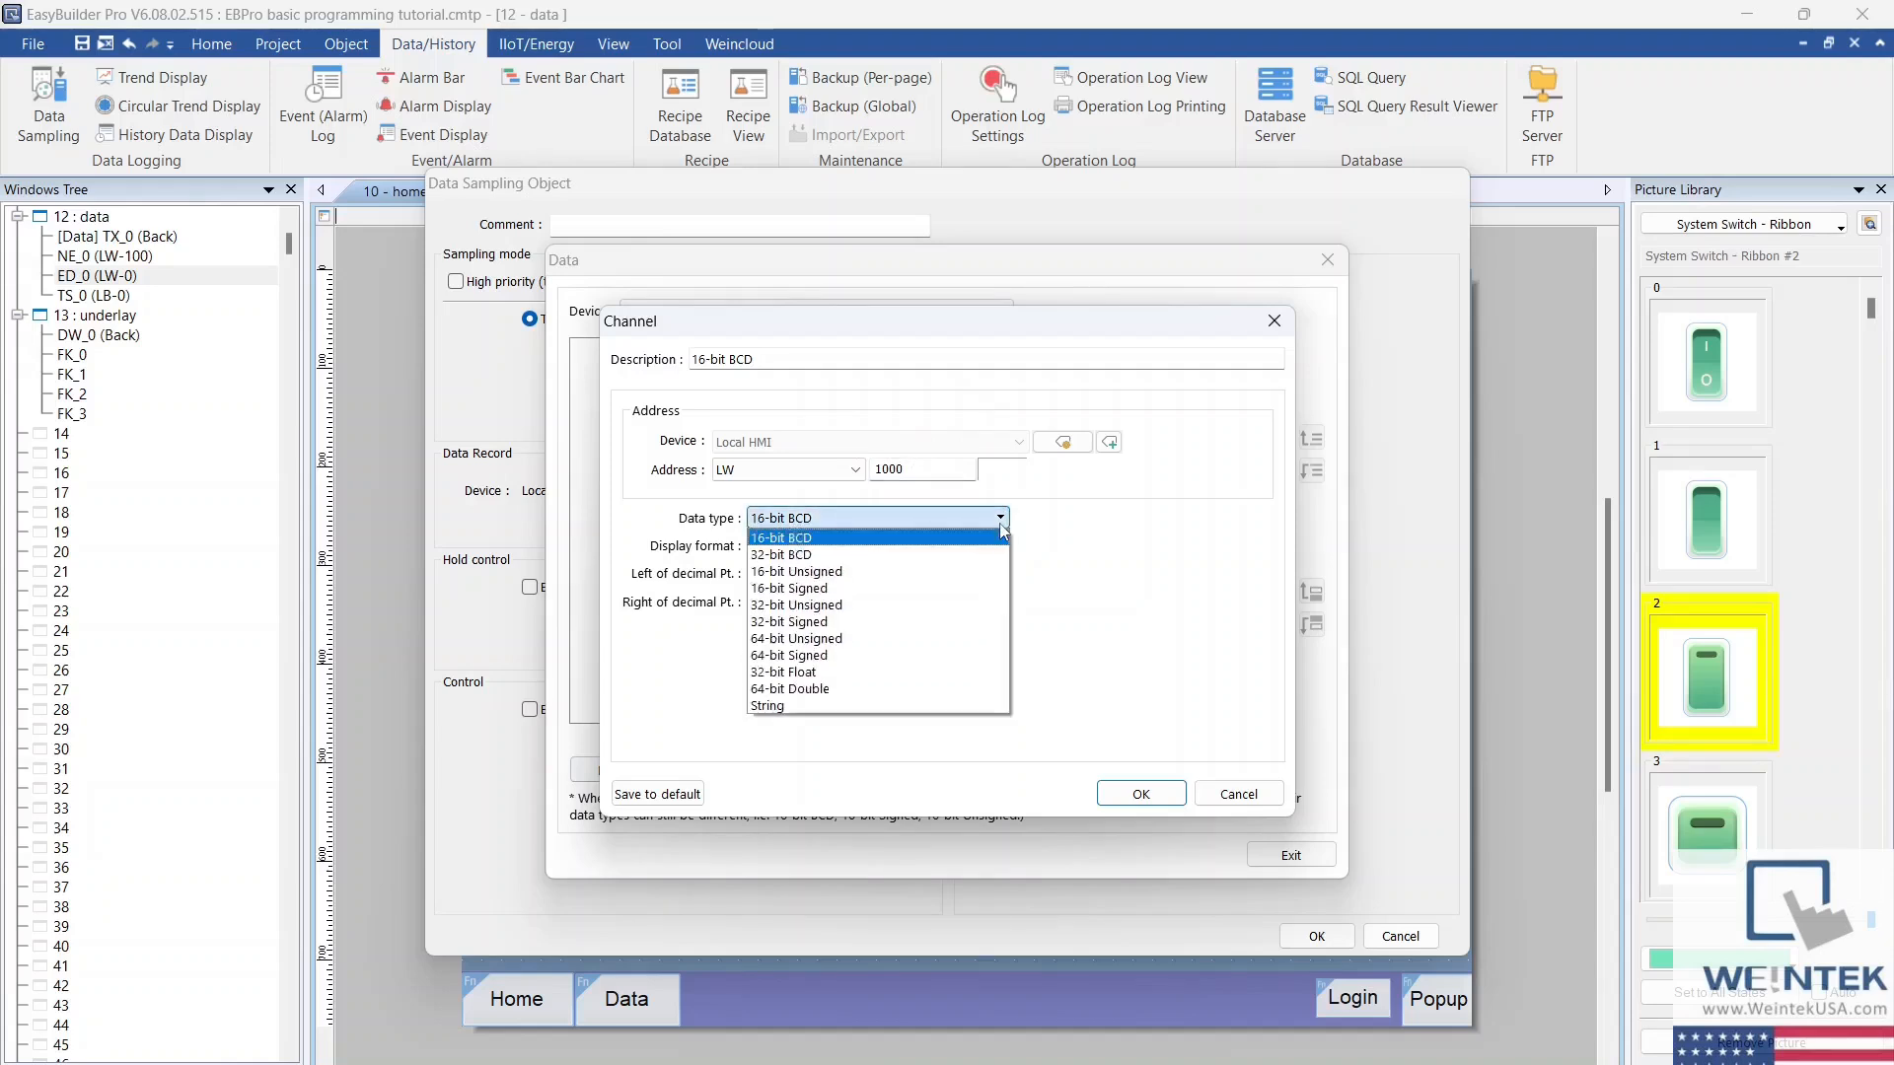
pyautogui.click(934, 571)
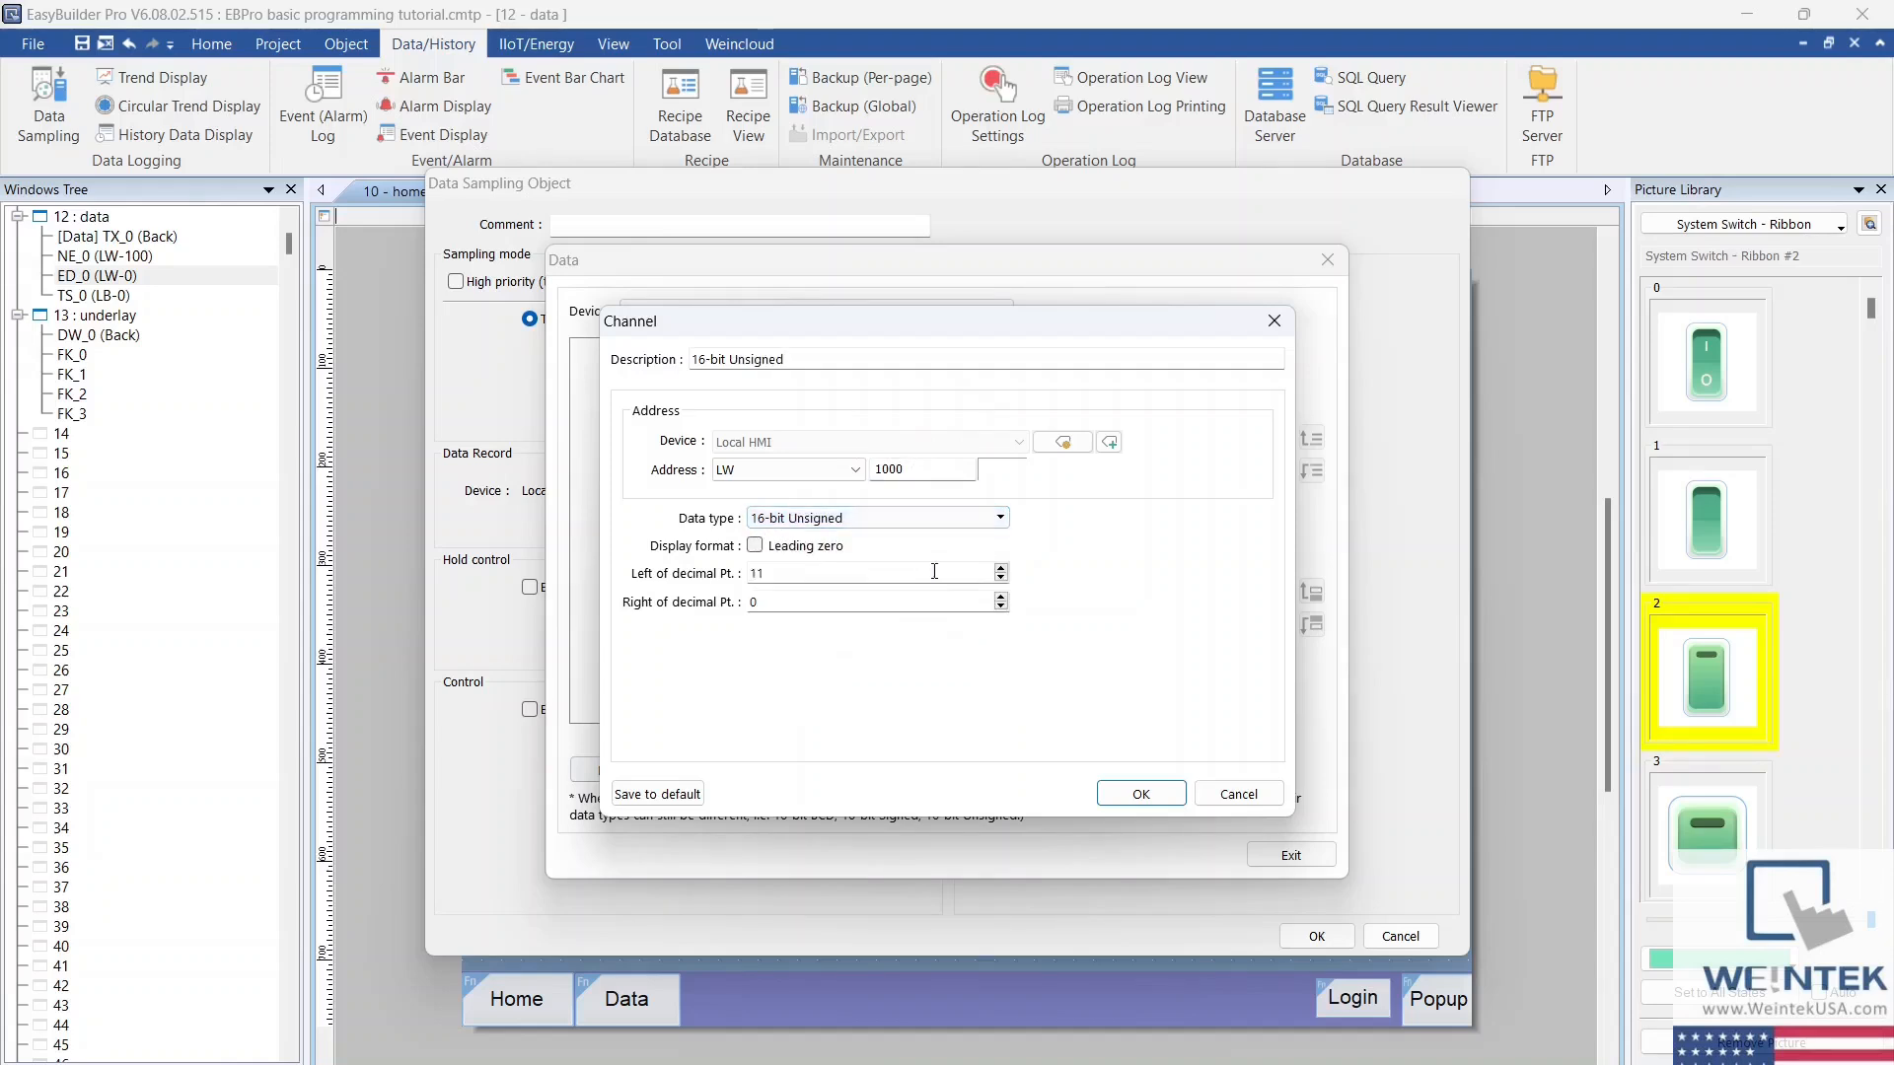
pyautogui.click(1121, 795)
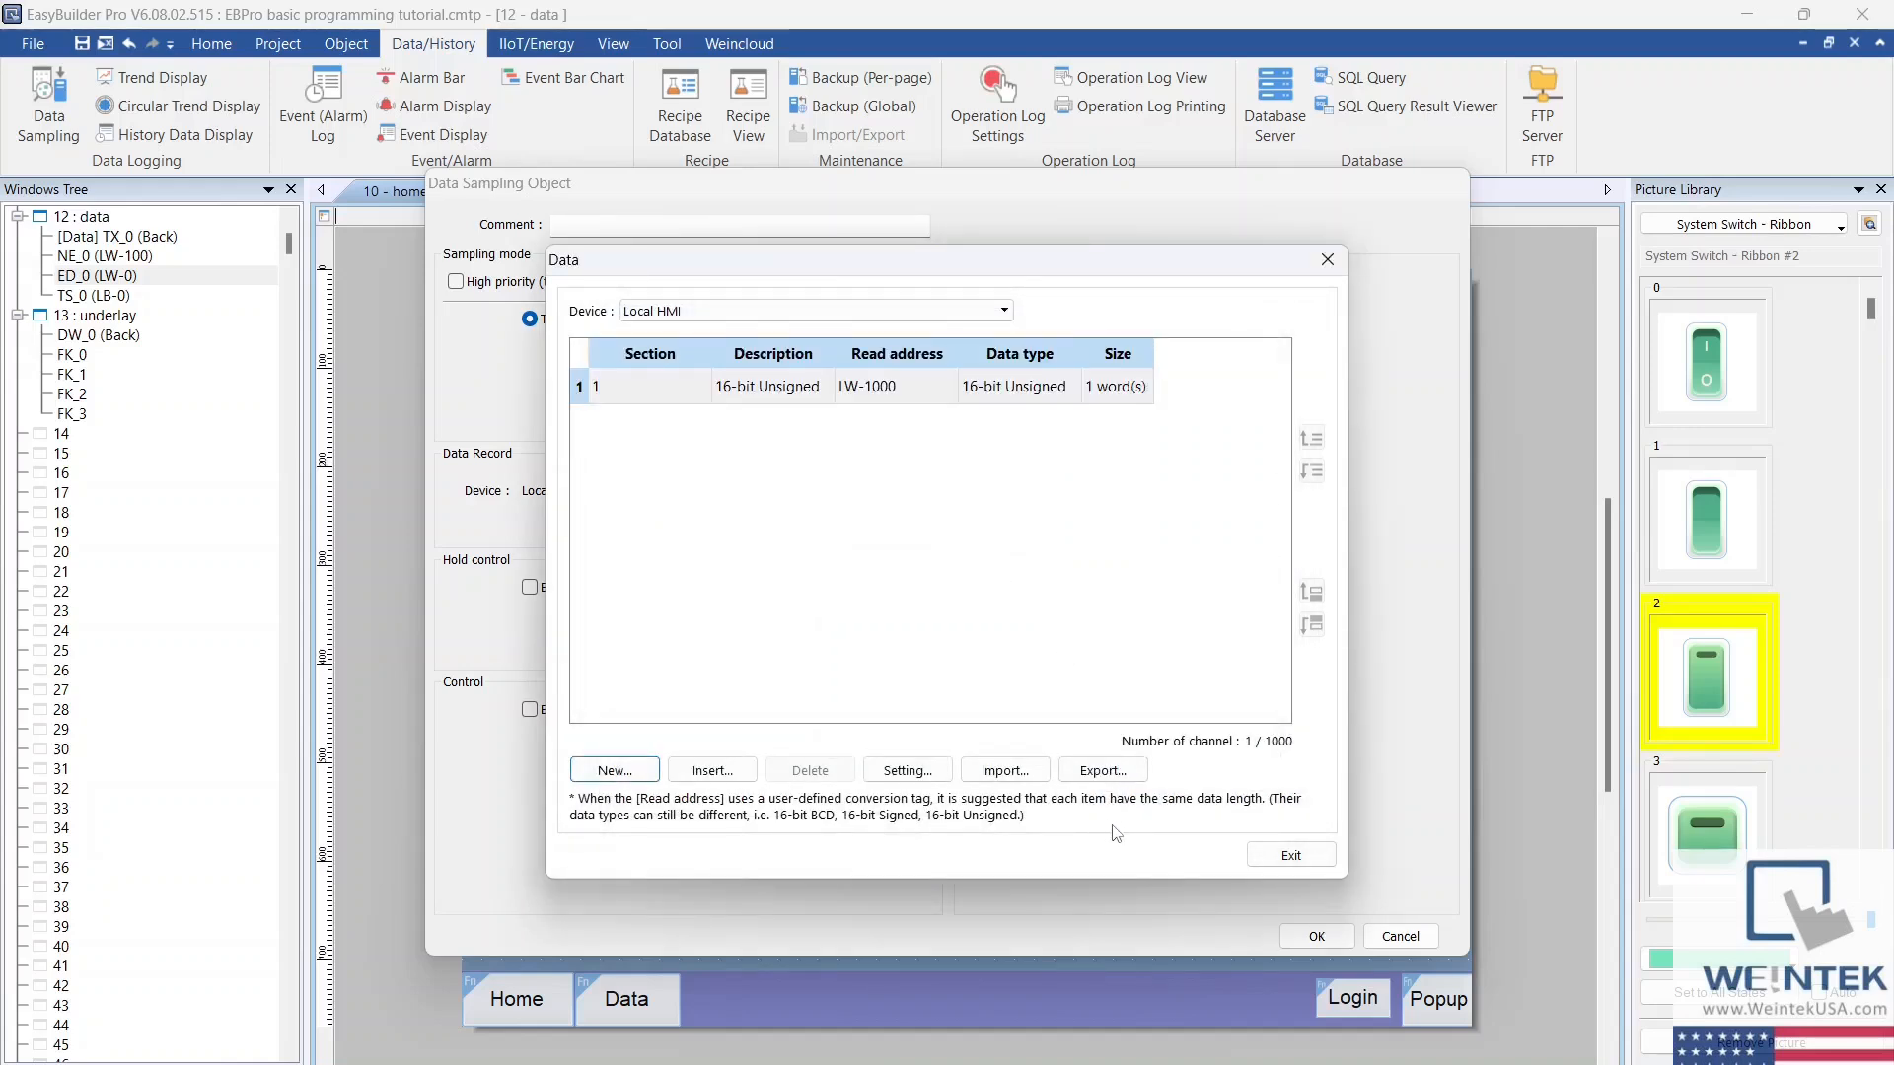
pyautogui.click(1287, 855)
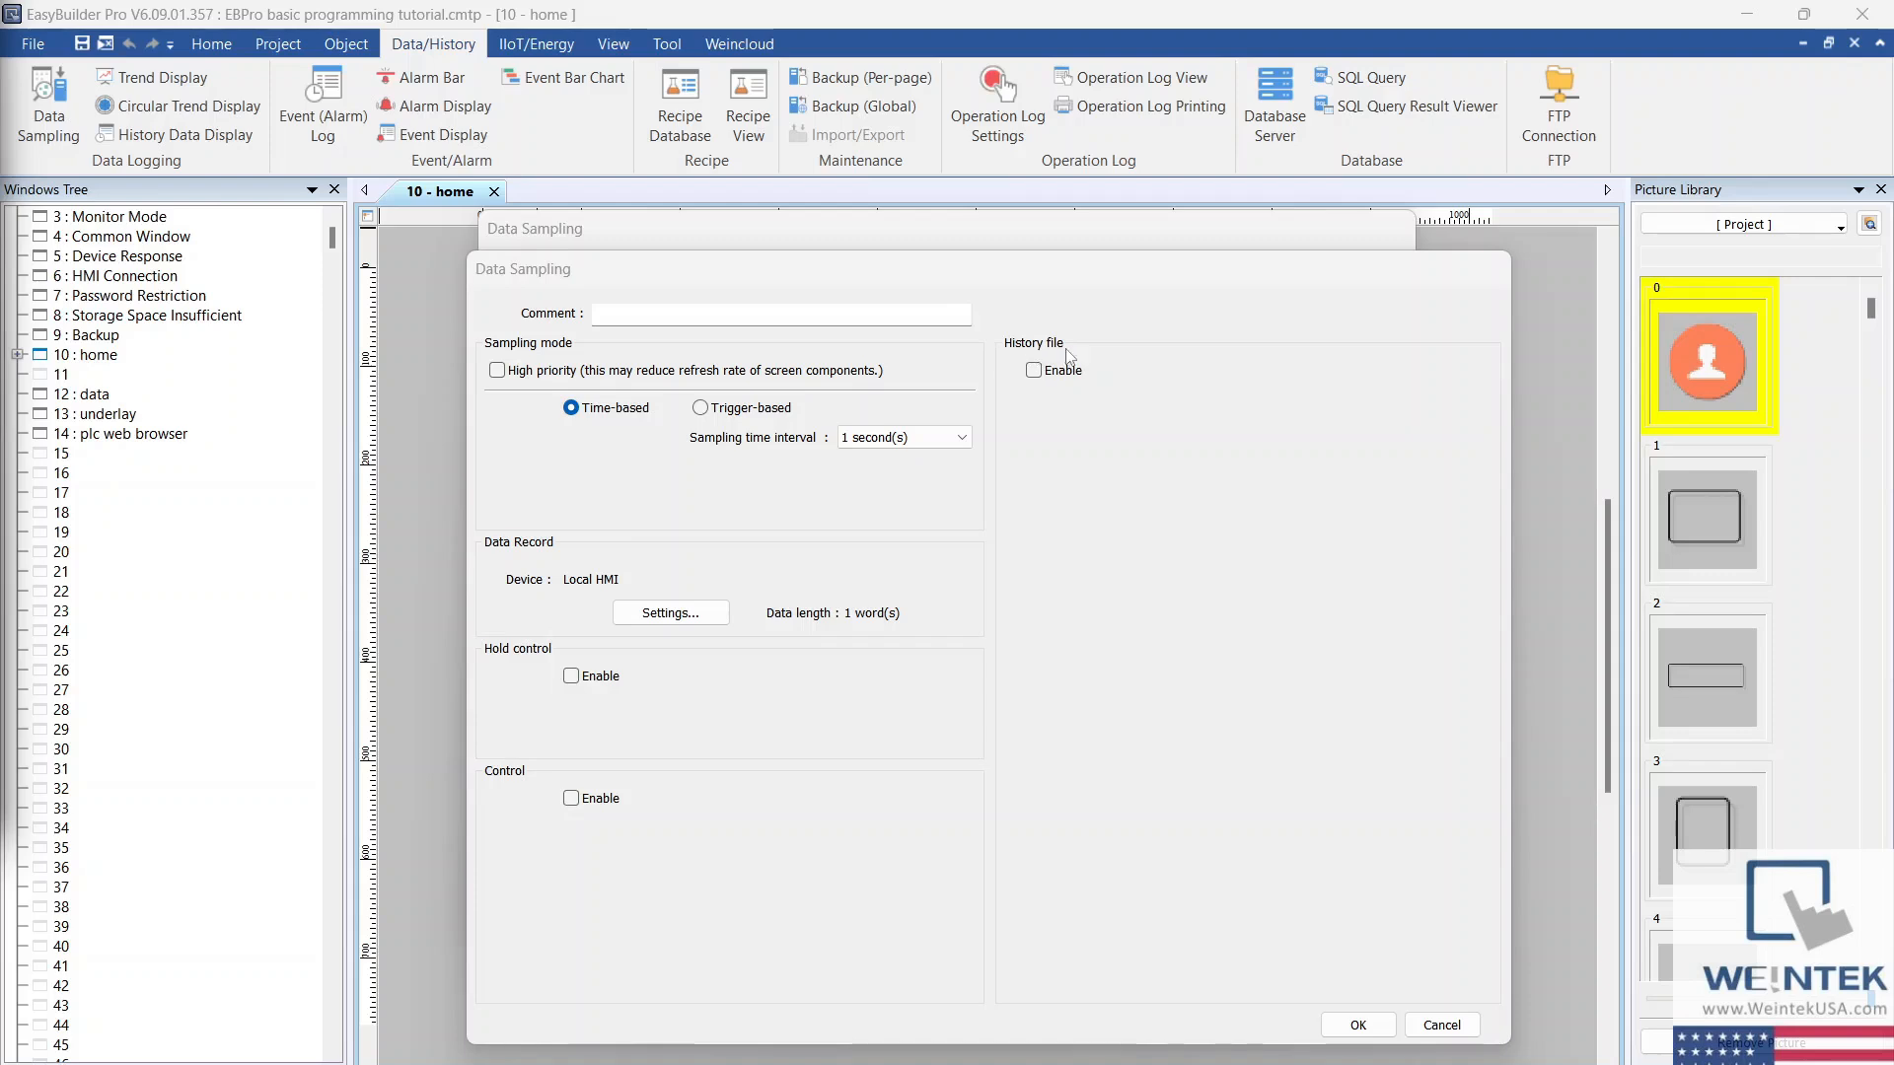
# Step: Enable the history file for the data sampling object
pyautogui.click(1033, 372)
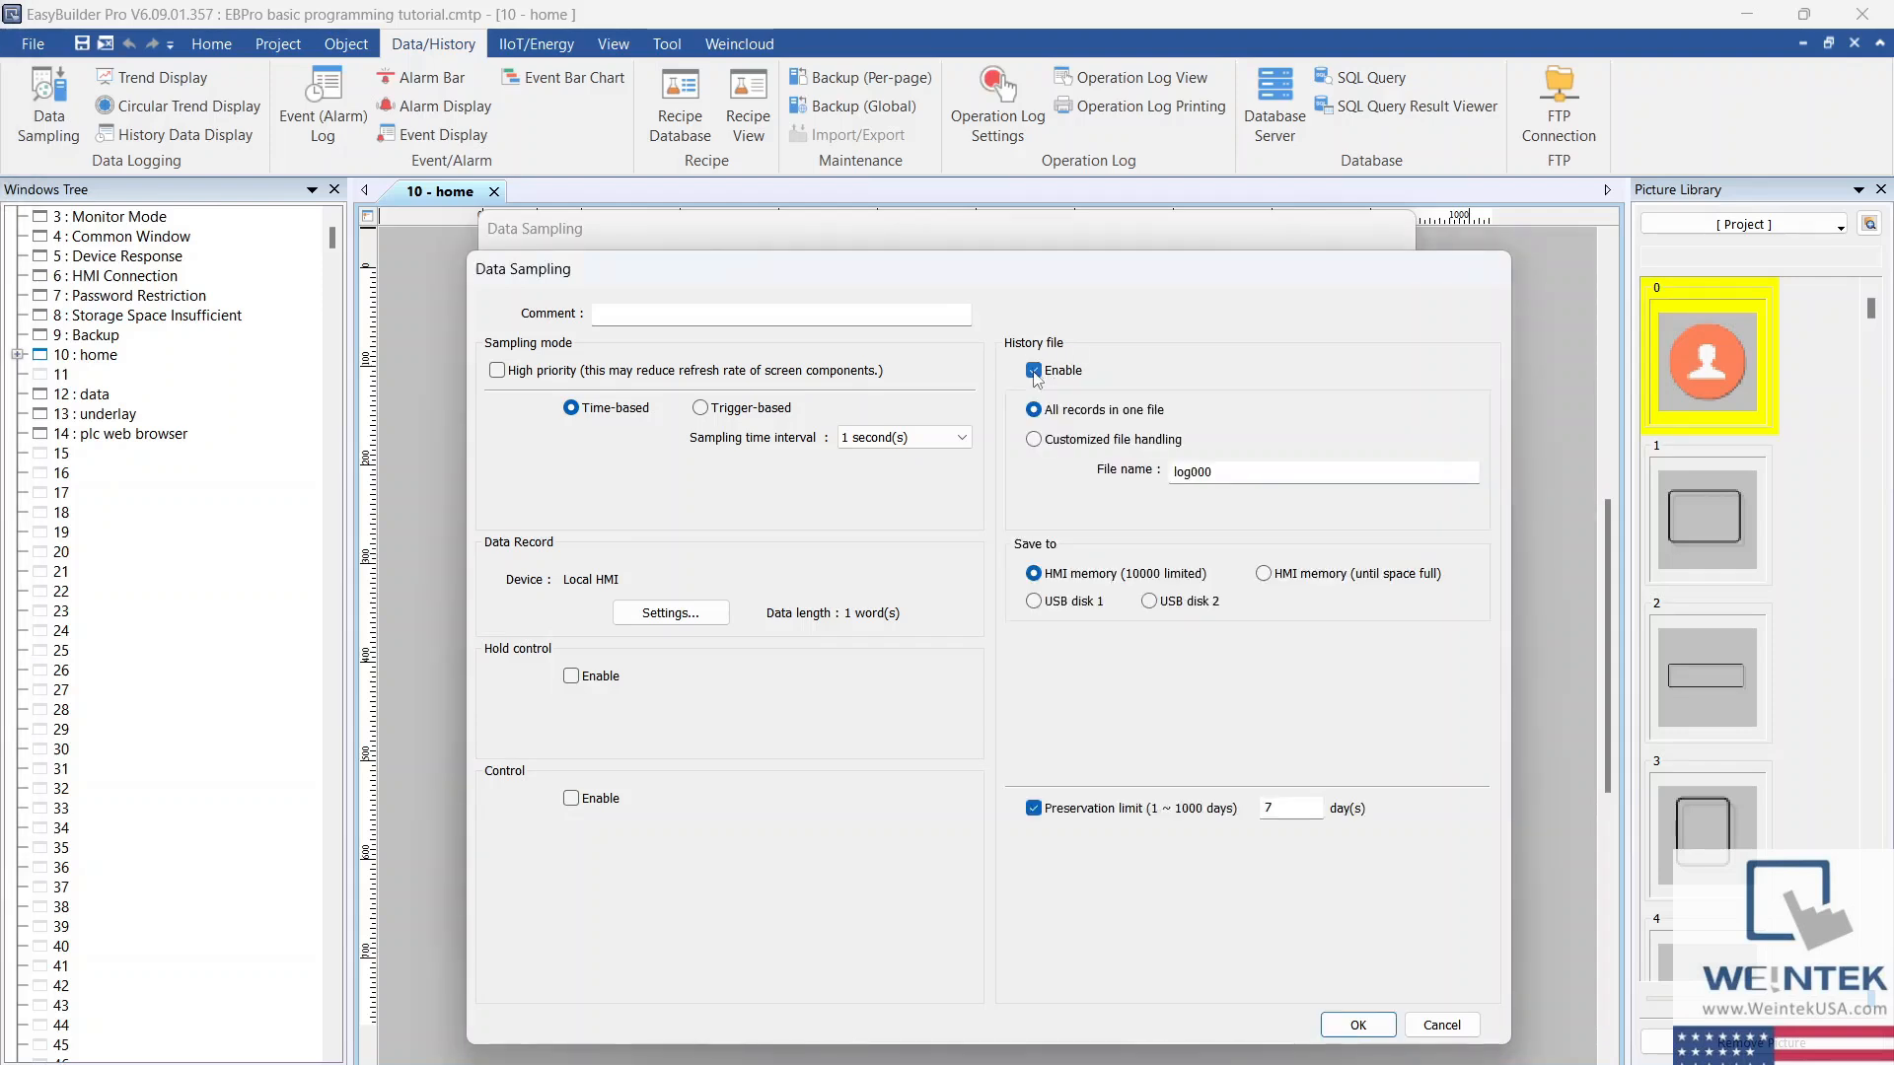
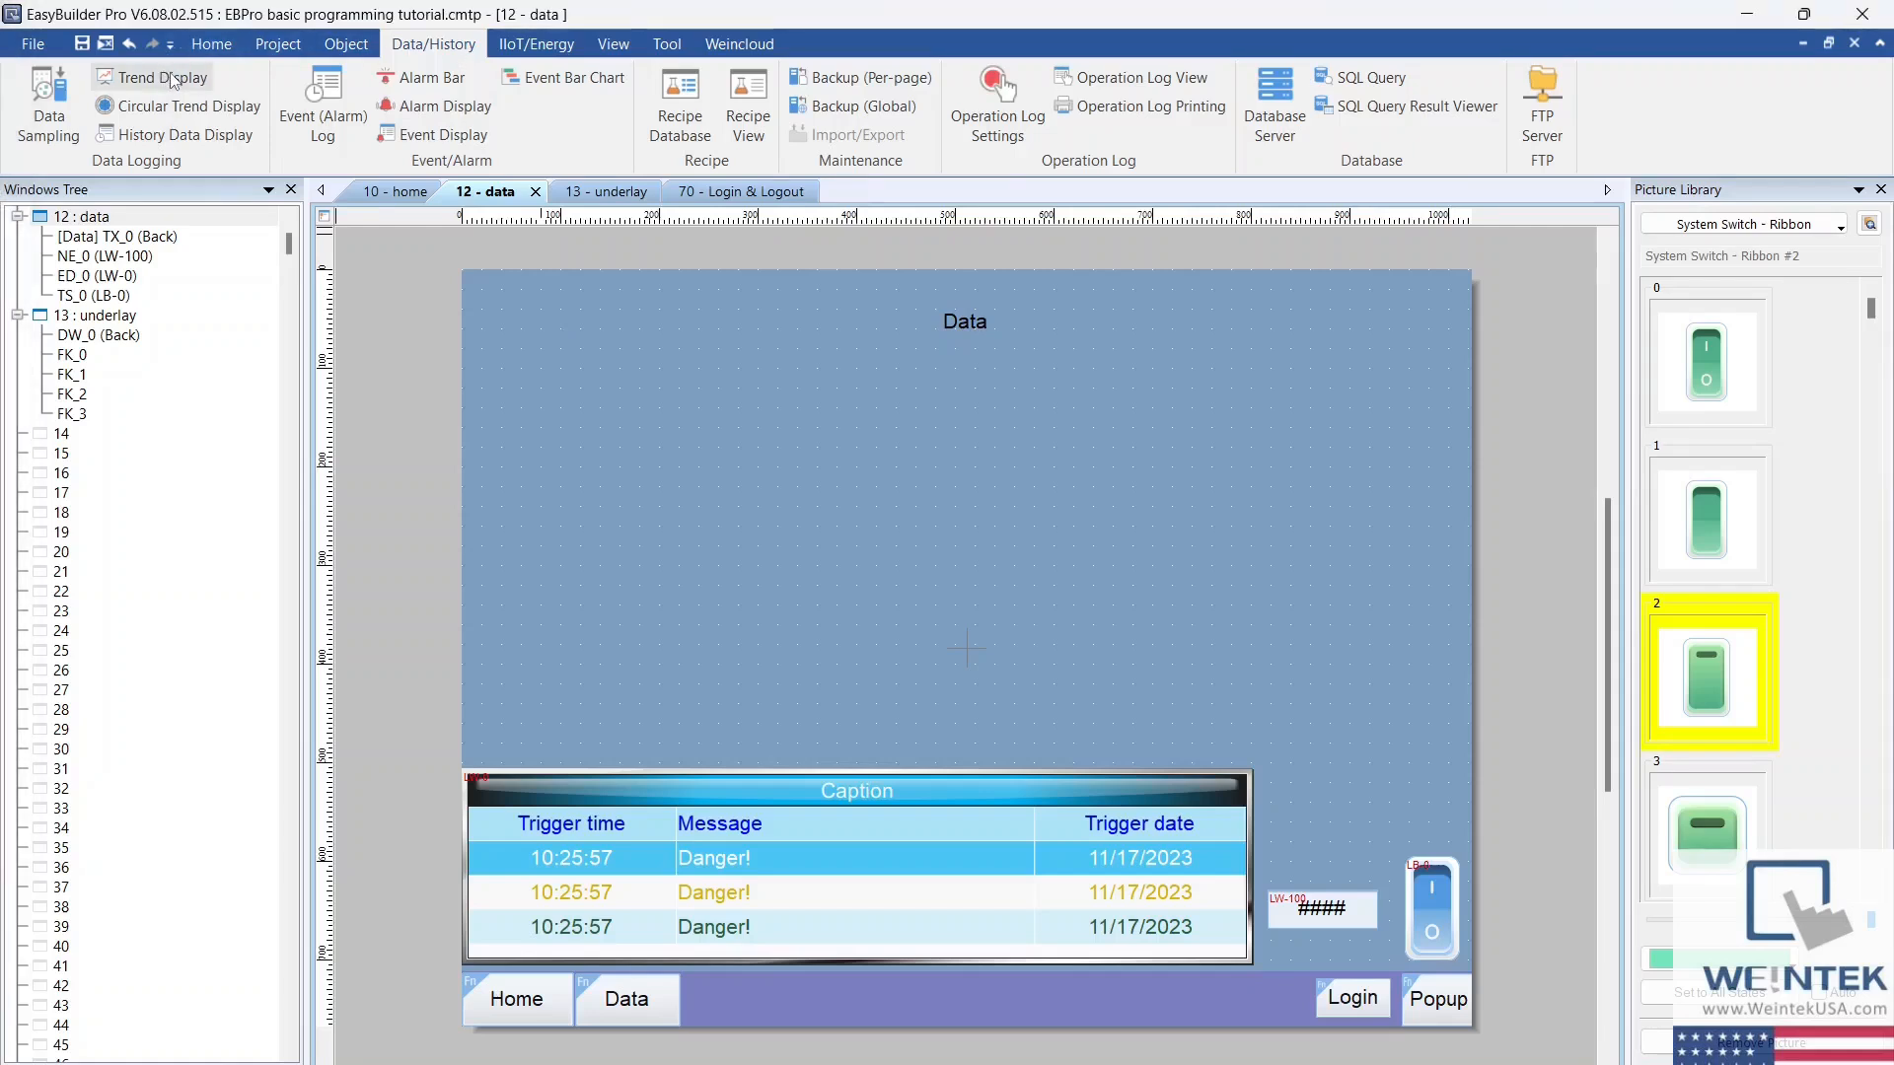
# Step: Start a trend display object for data sampling object 1 with a Time-based X axis range of 120 seconds
pyautogui.click(207, 77)
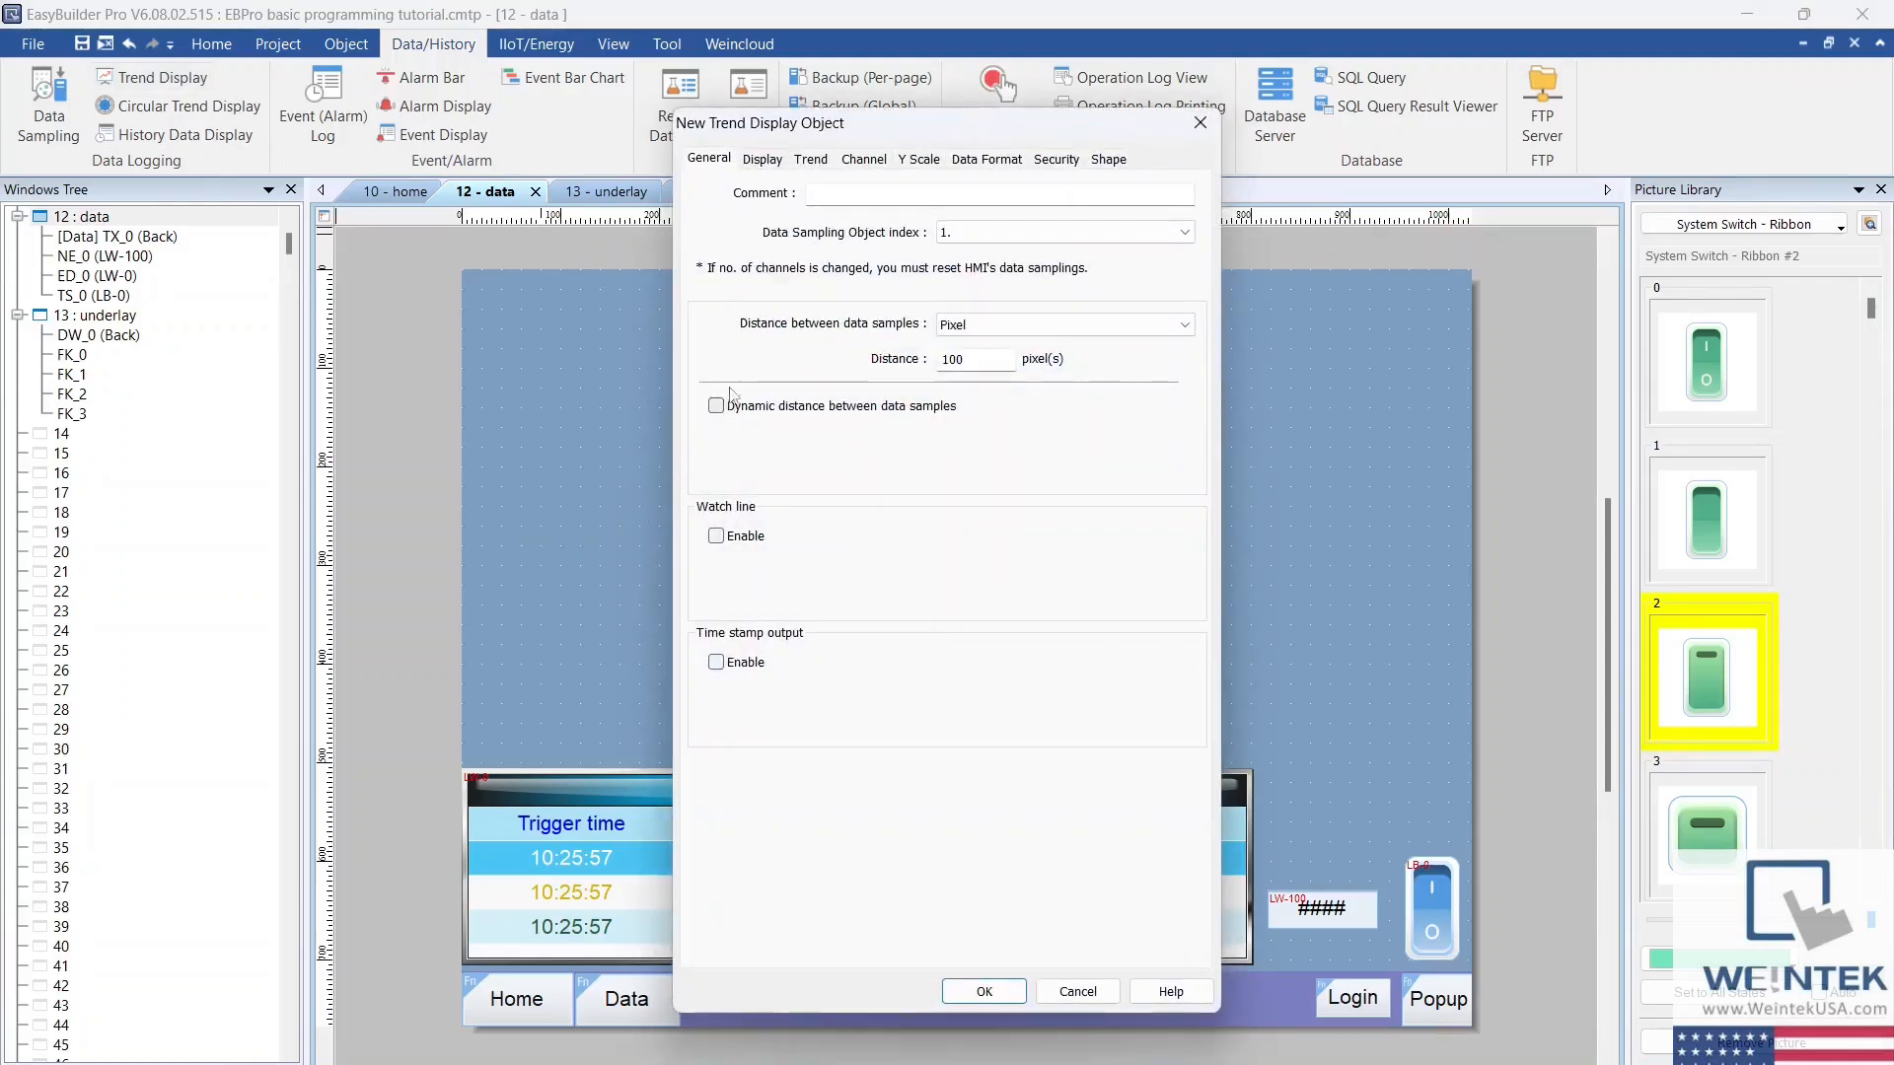
pyautogui.click(1085, 328)
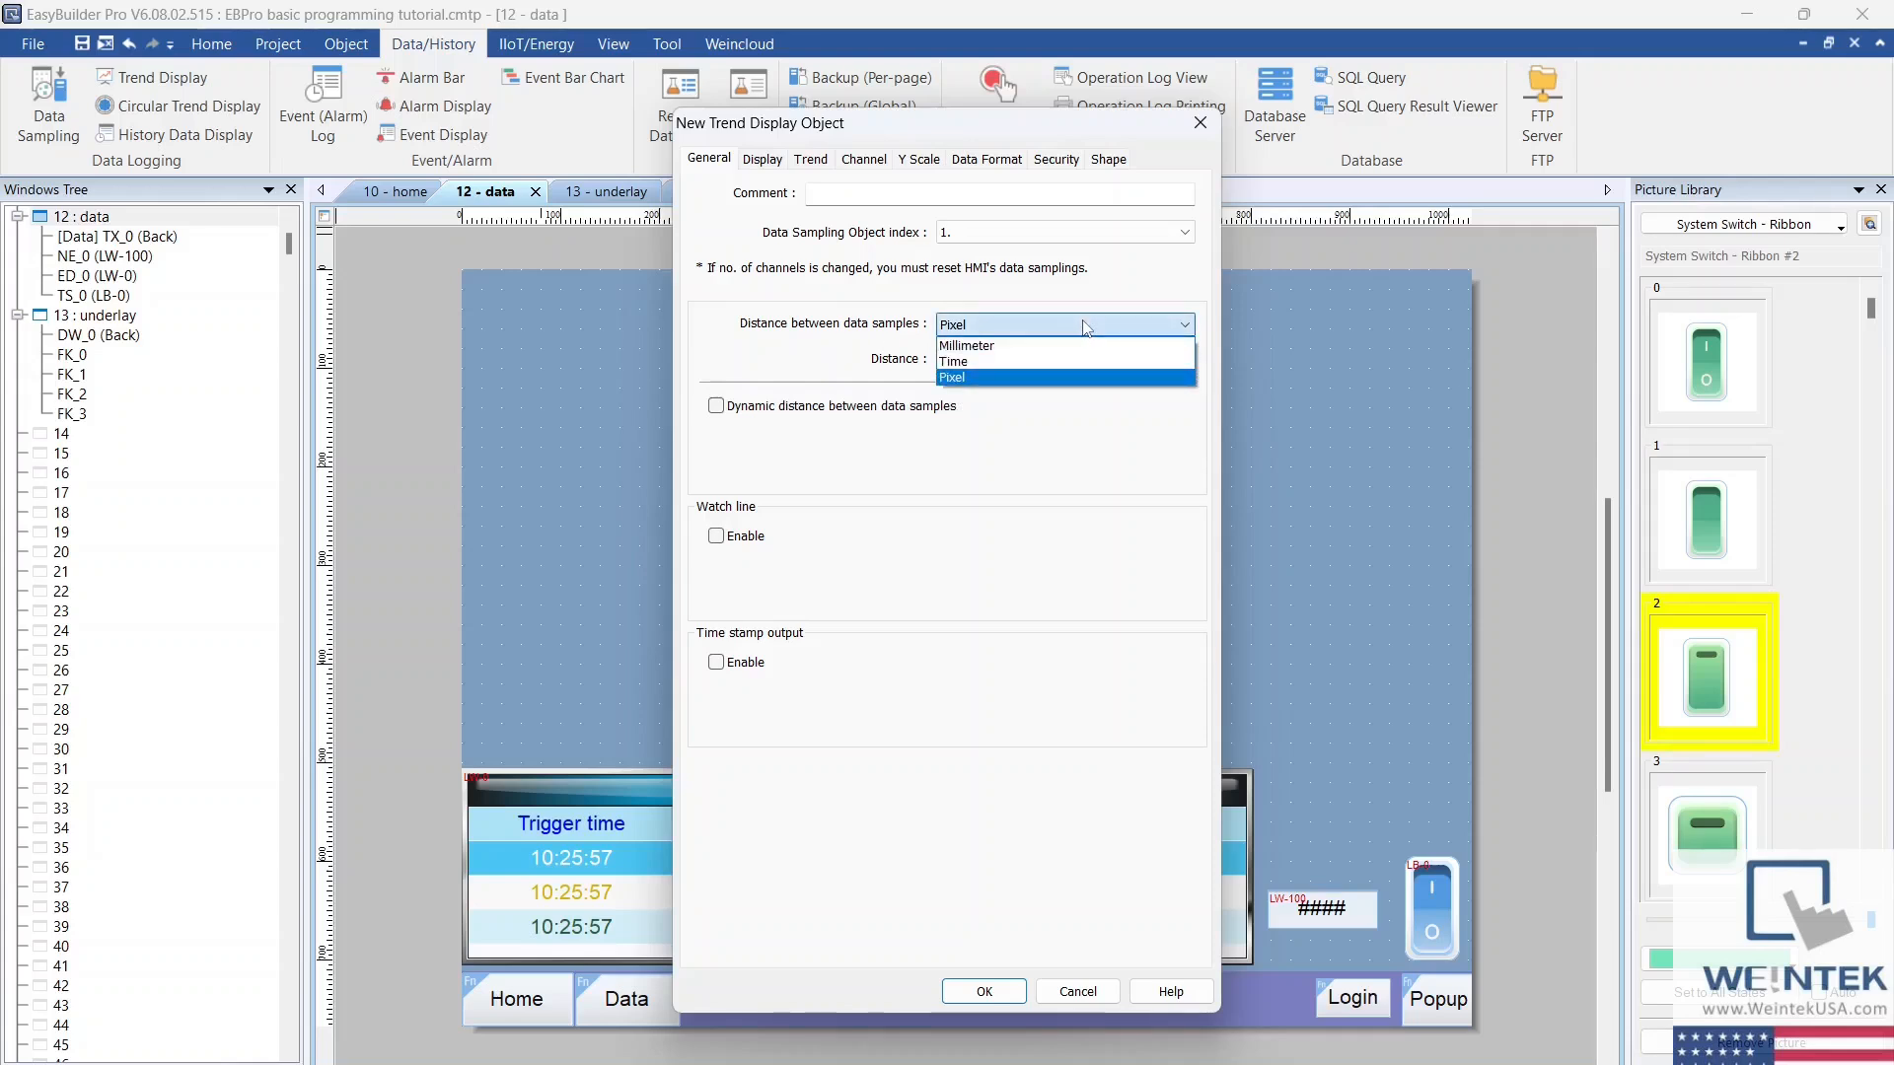
pyautogui.click(1007, 361)
pyautogui.click(1007, 361)
pyautogui.press('BackSpace')
pyautogui.press('BackSpace')
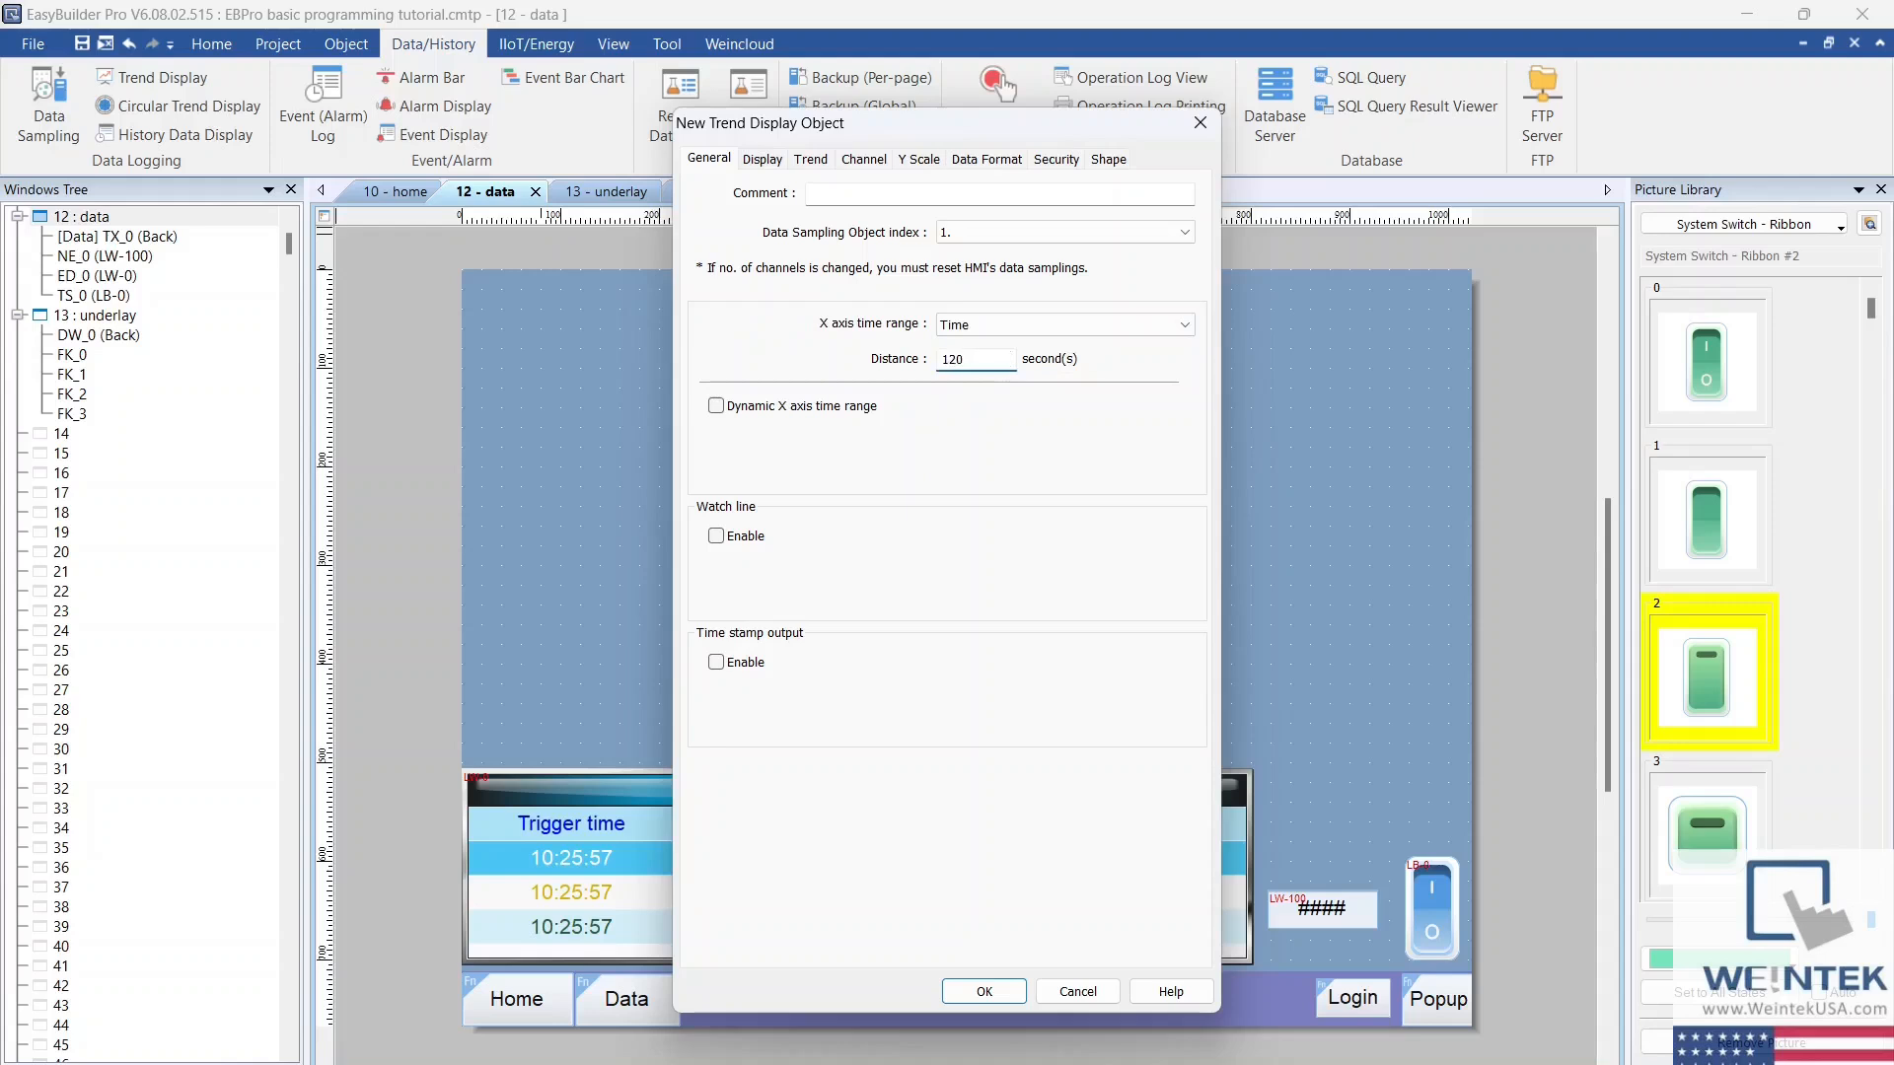
# Step: Enable the trend display's grid and assign channel 1's Y scale to Main Axis
pyautogui.click(824, 165)
pyautogui.click(827, 369)
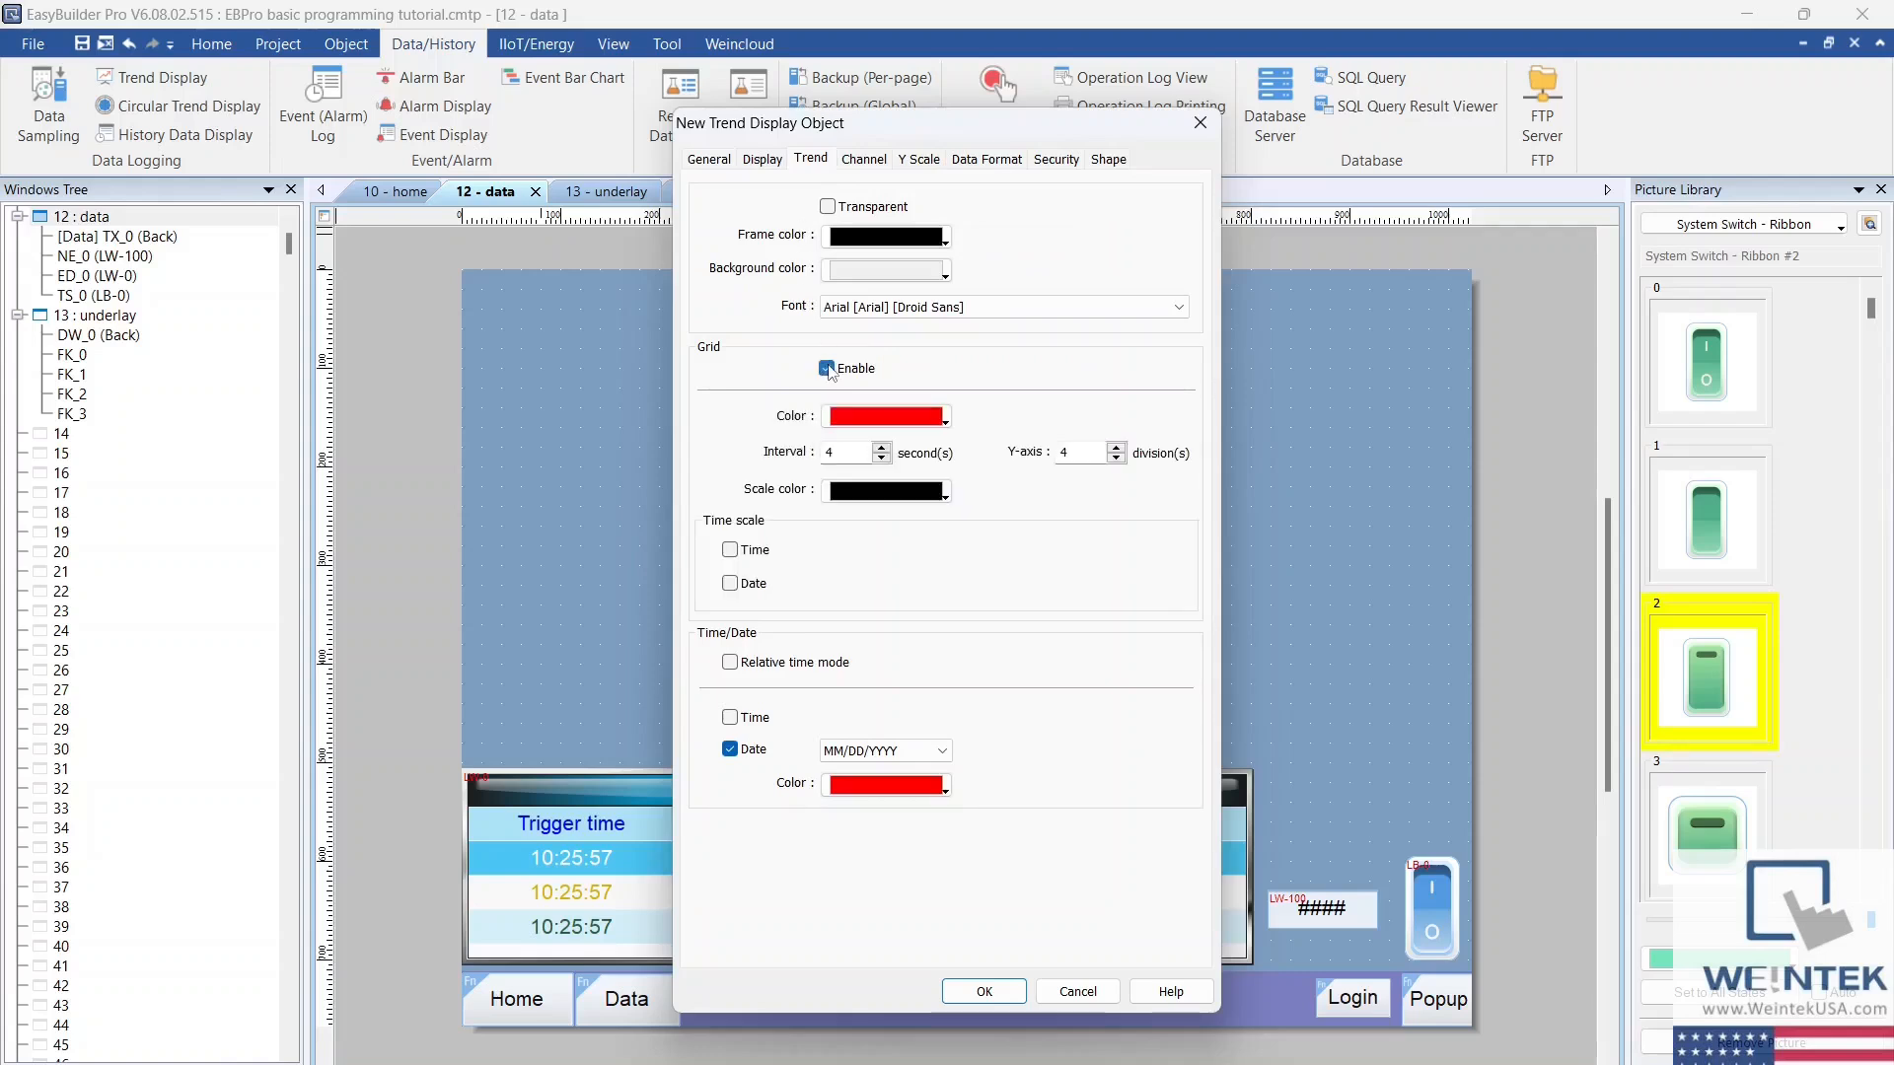
pyautogui.click(920, 169)
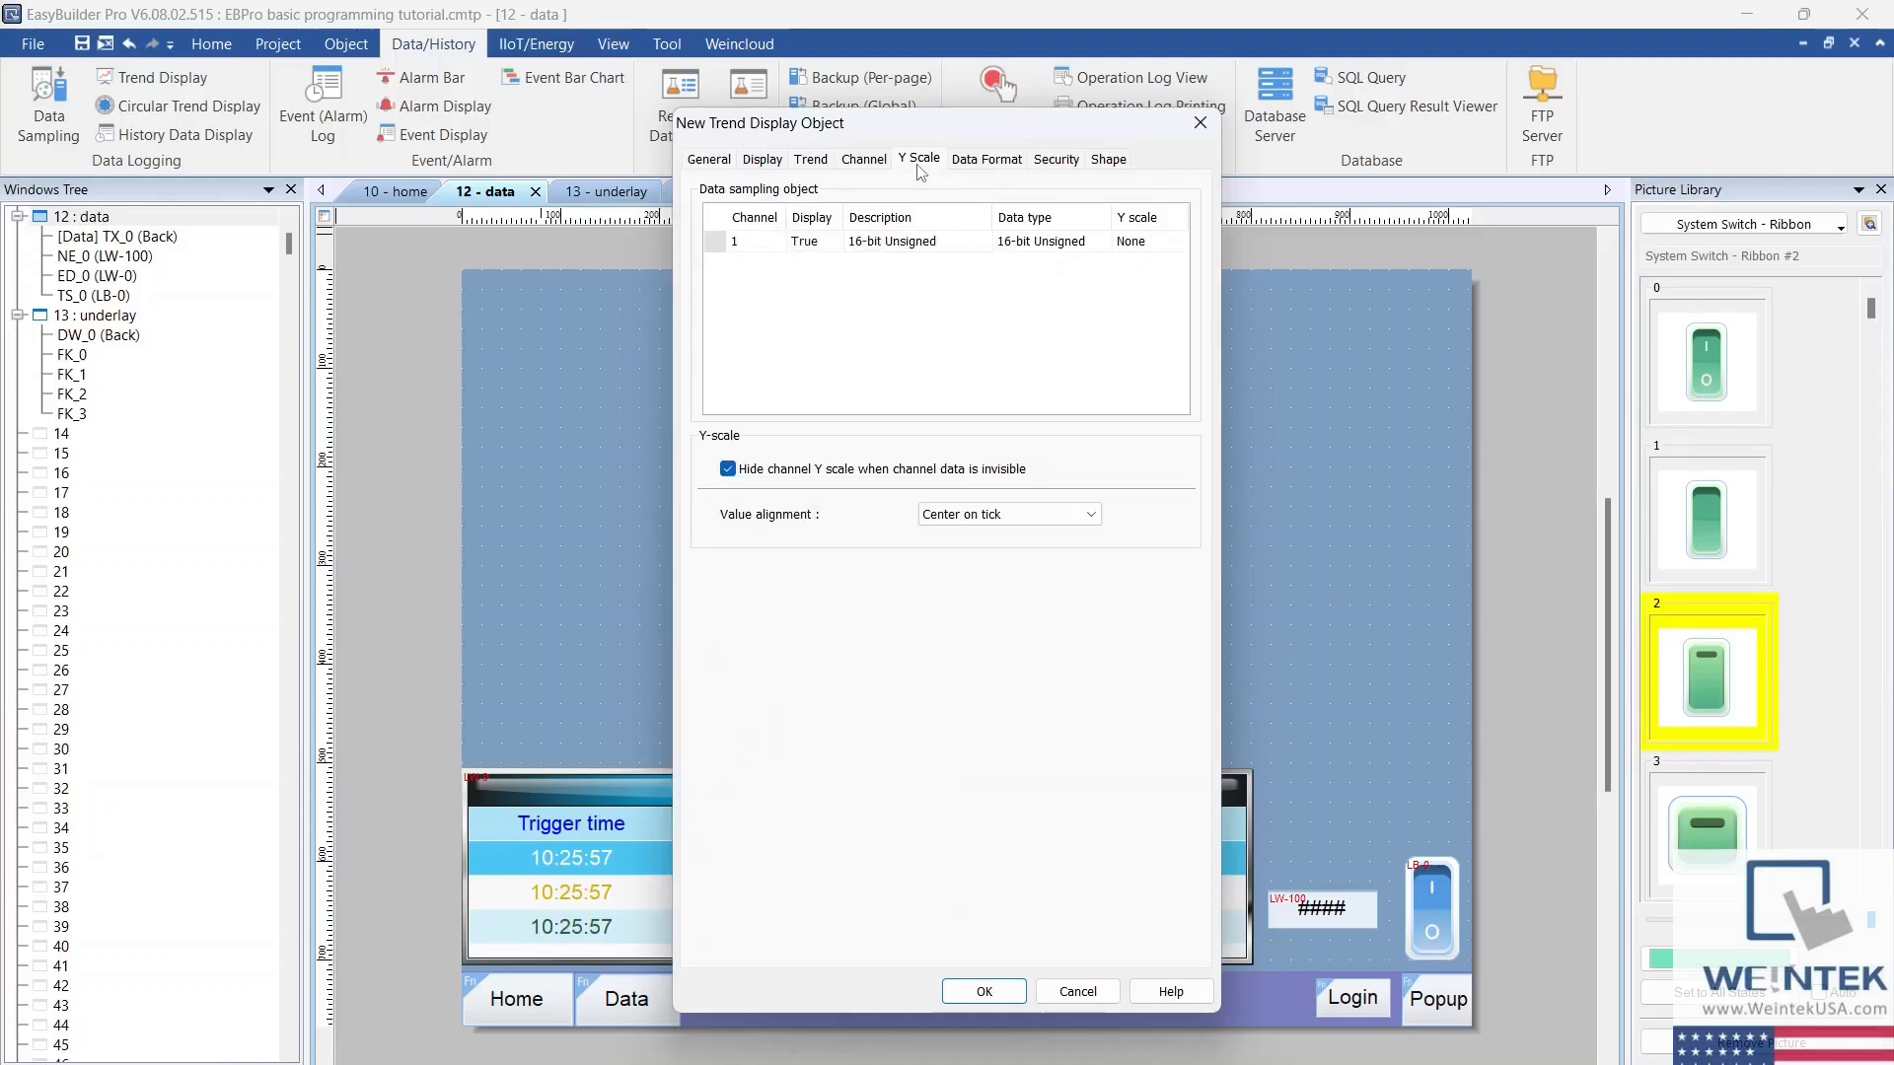
pyautogui.click(1145, 247)
pyautogui.click(1176, 247)
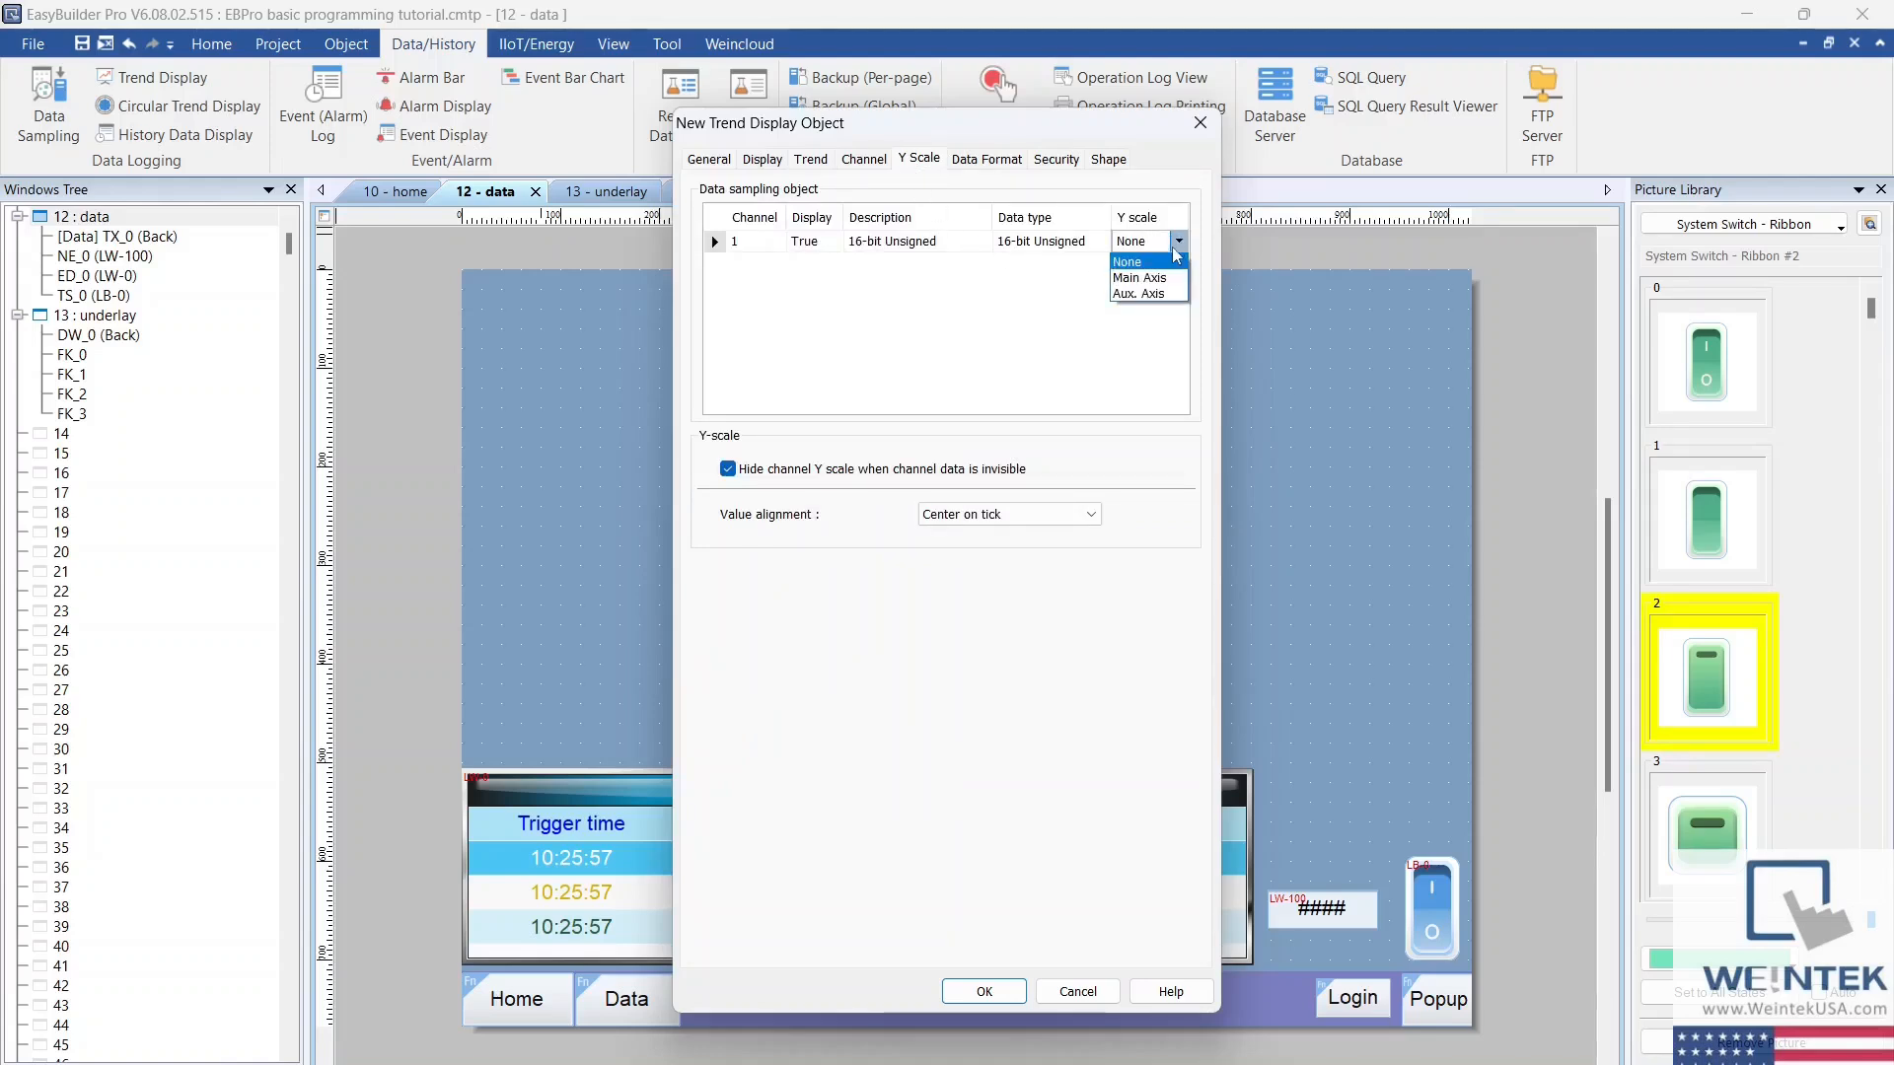
pyautogui.click(1163, 278)
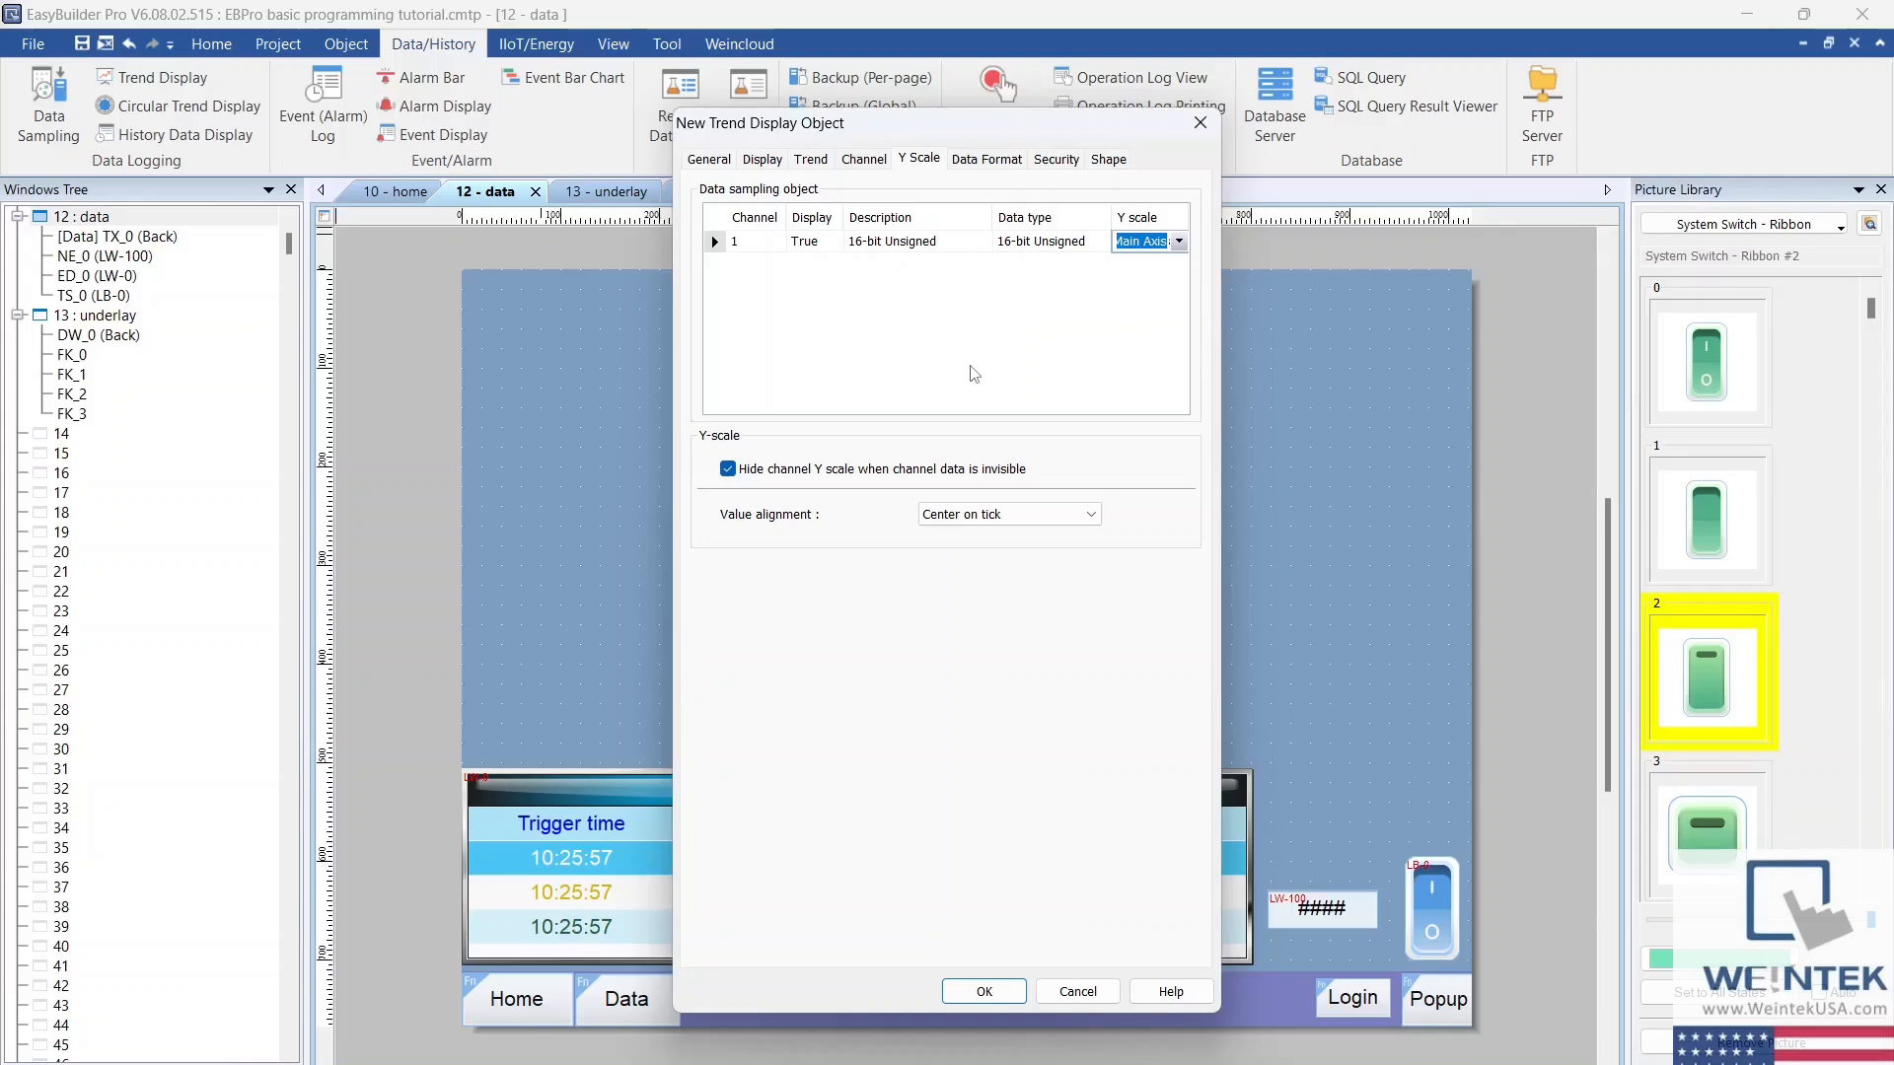
# Step: Place the trend display below the Data title at the window's left edge and stretch it to the full window width
pyautogui.click(1016, 987)
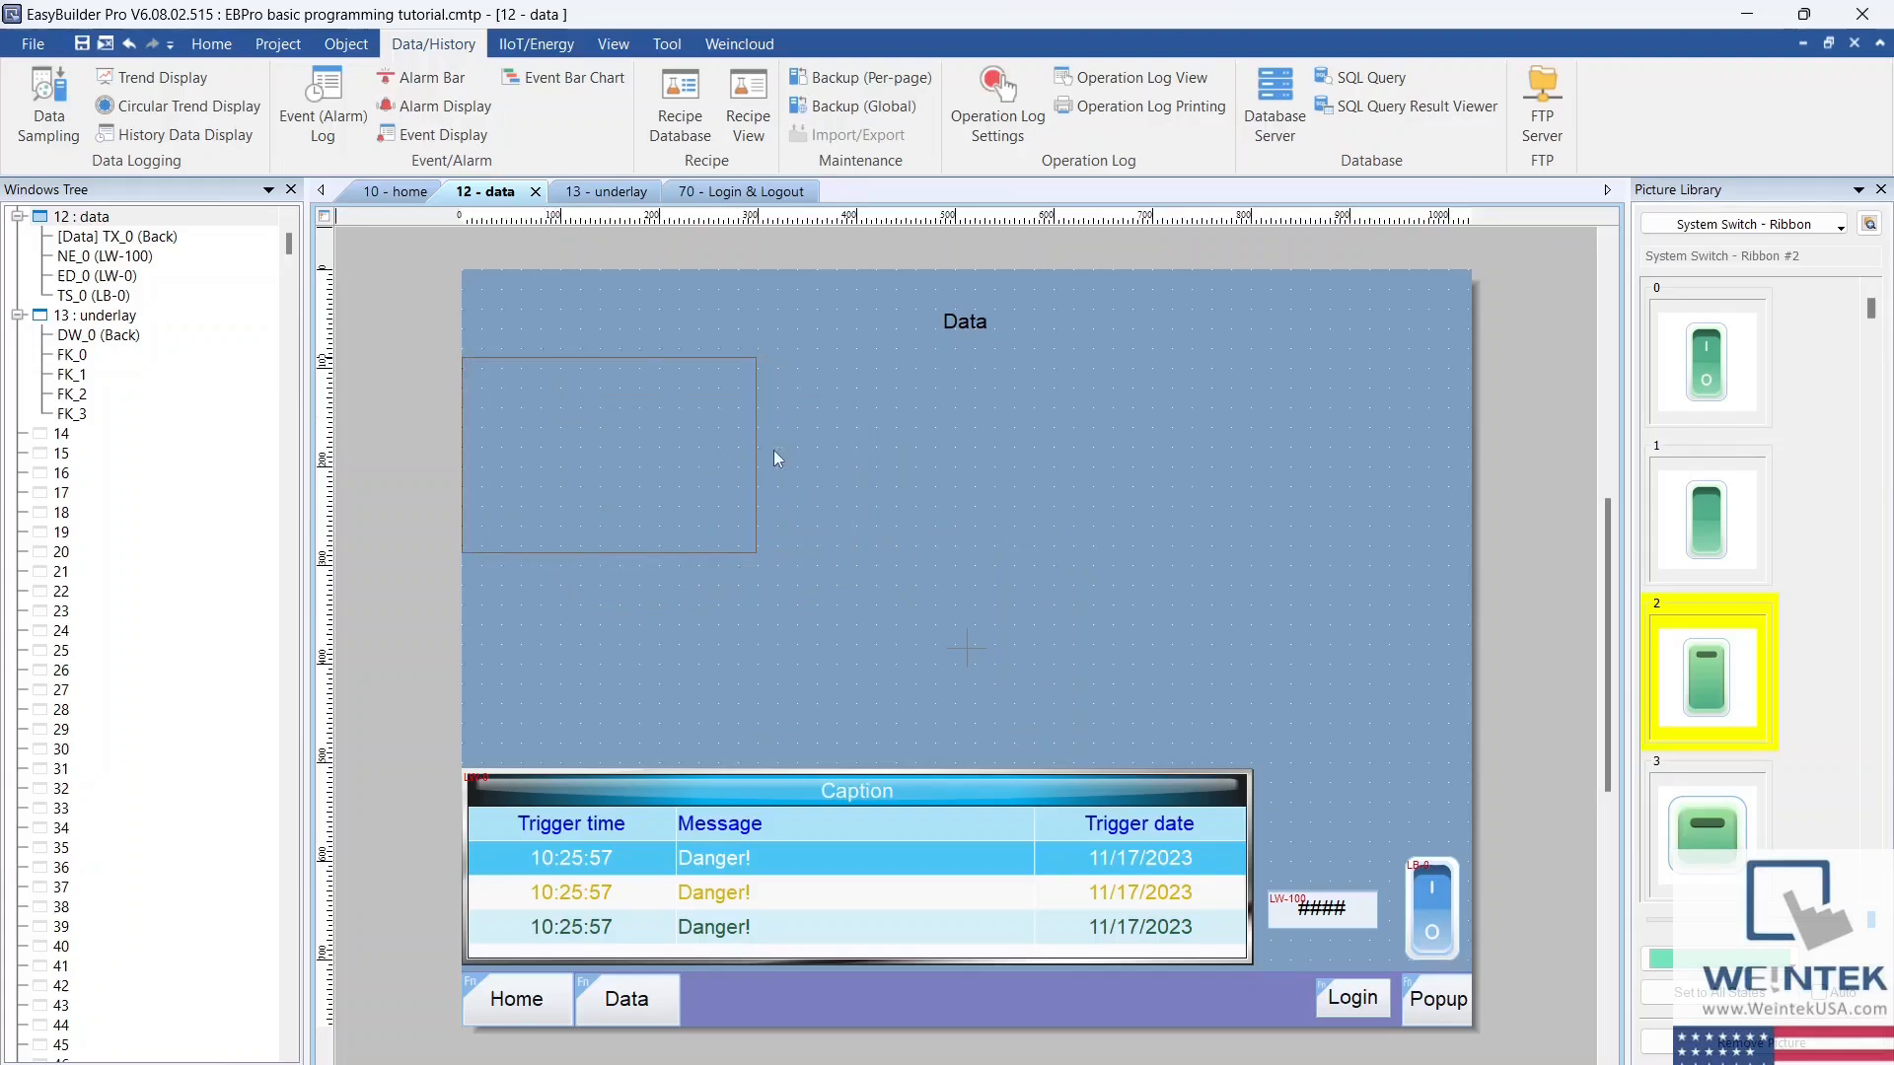
pyautogui.click(731, 446)
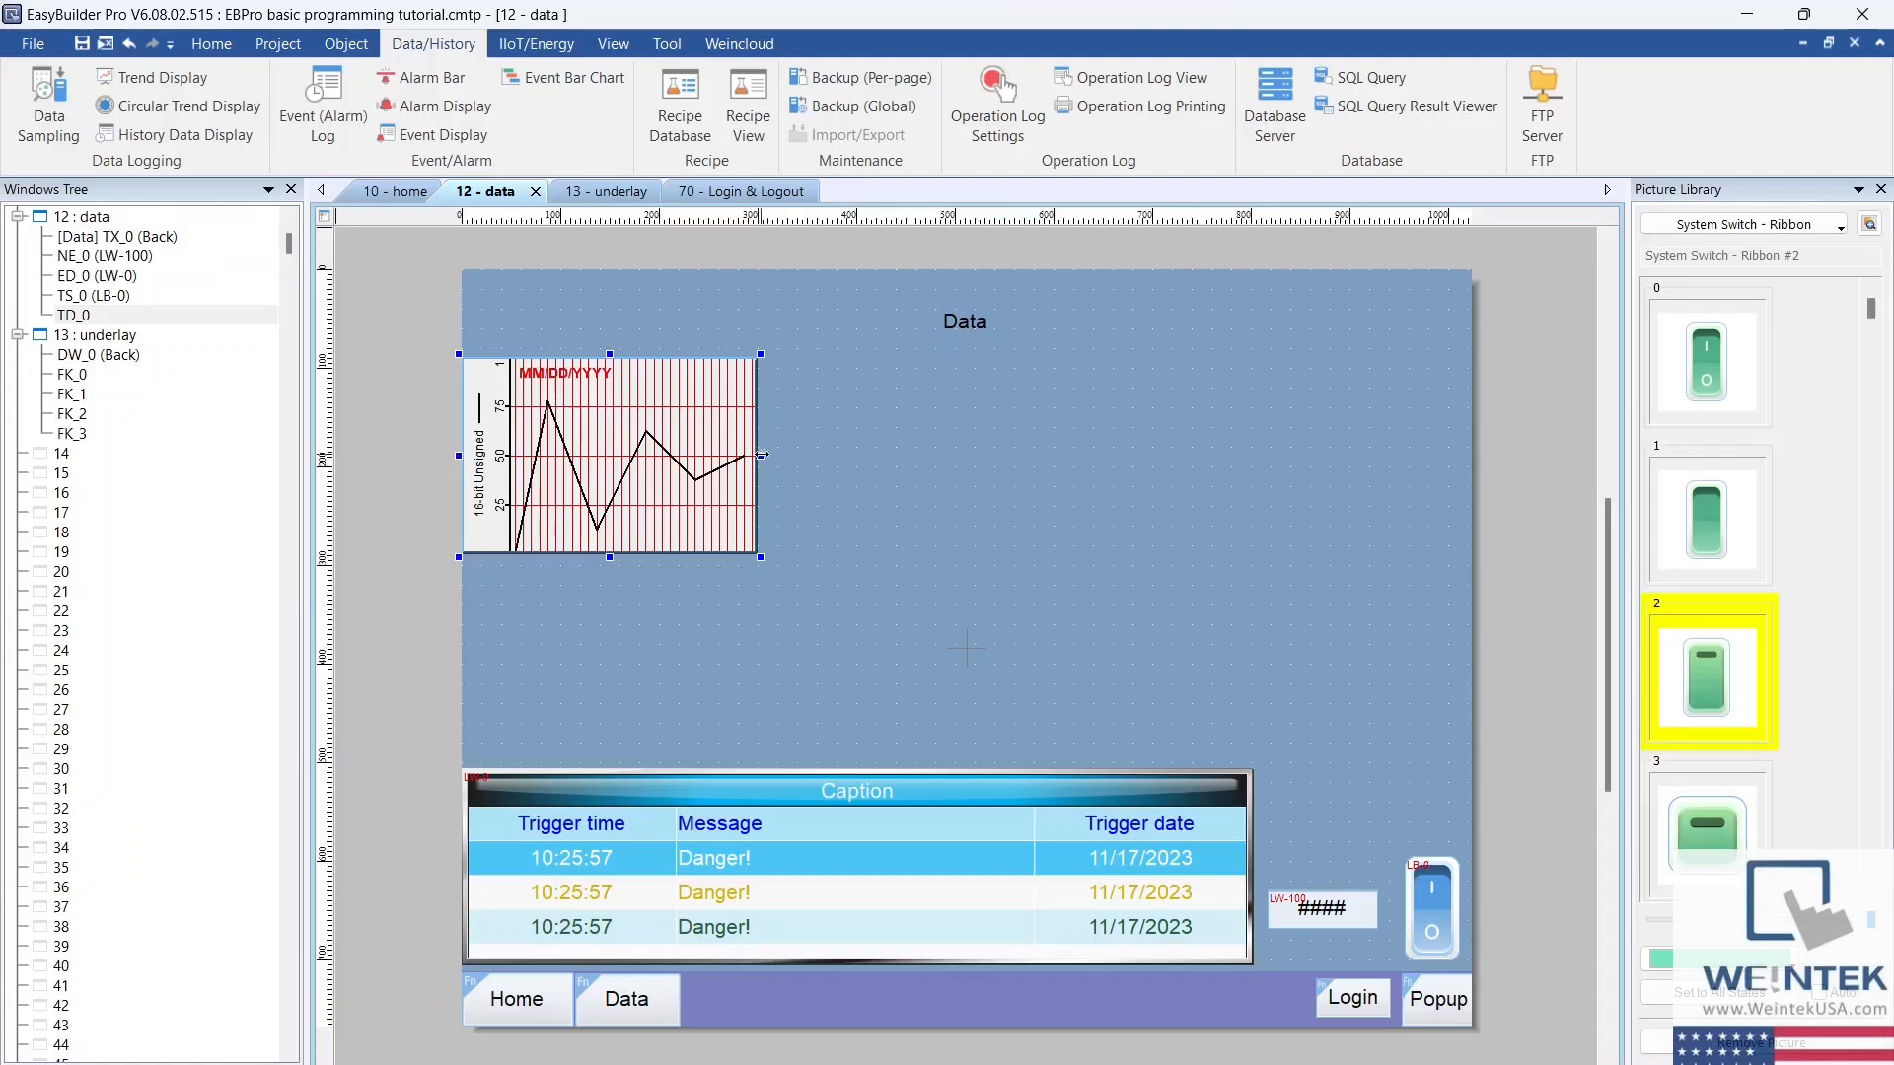
pyautogui.moveTo(761, 456); pyautogui.dragTo(1473, 455)
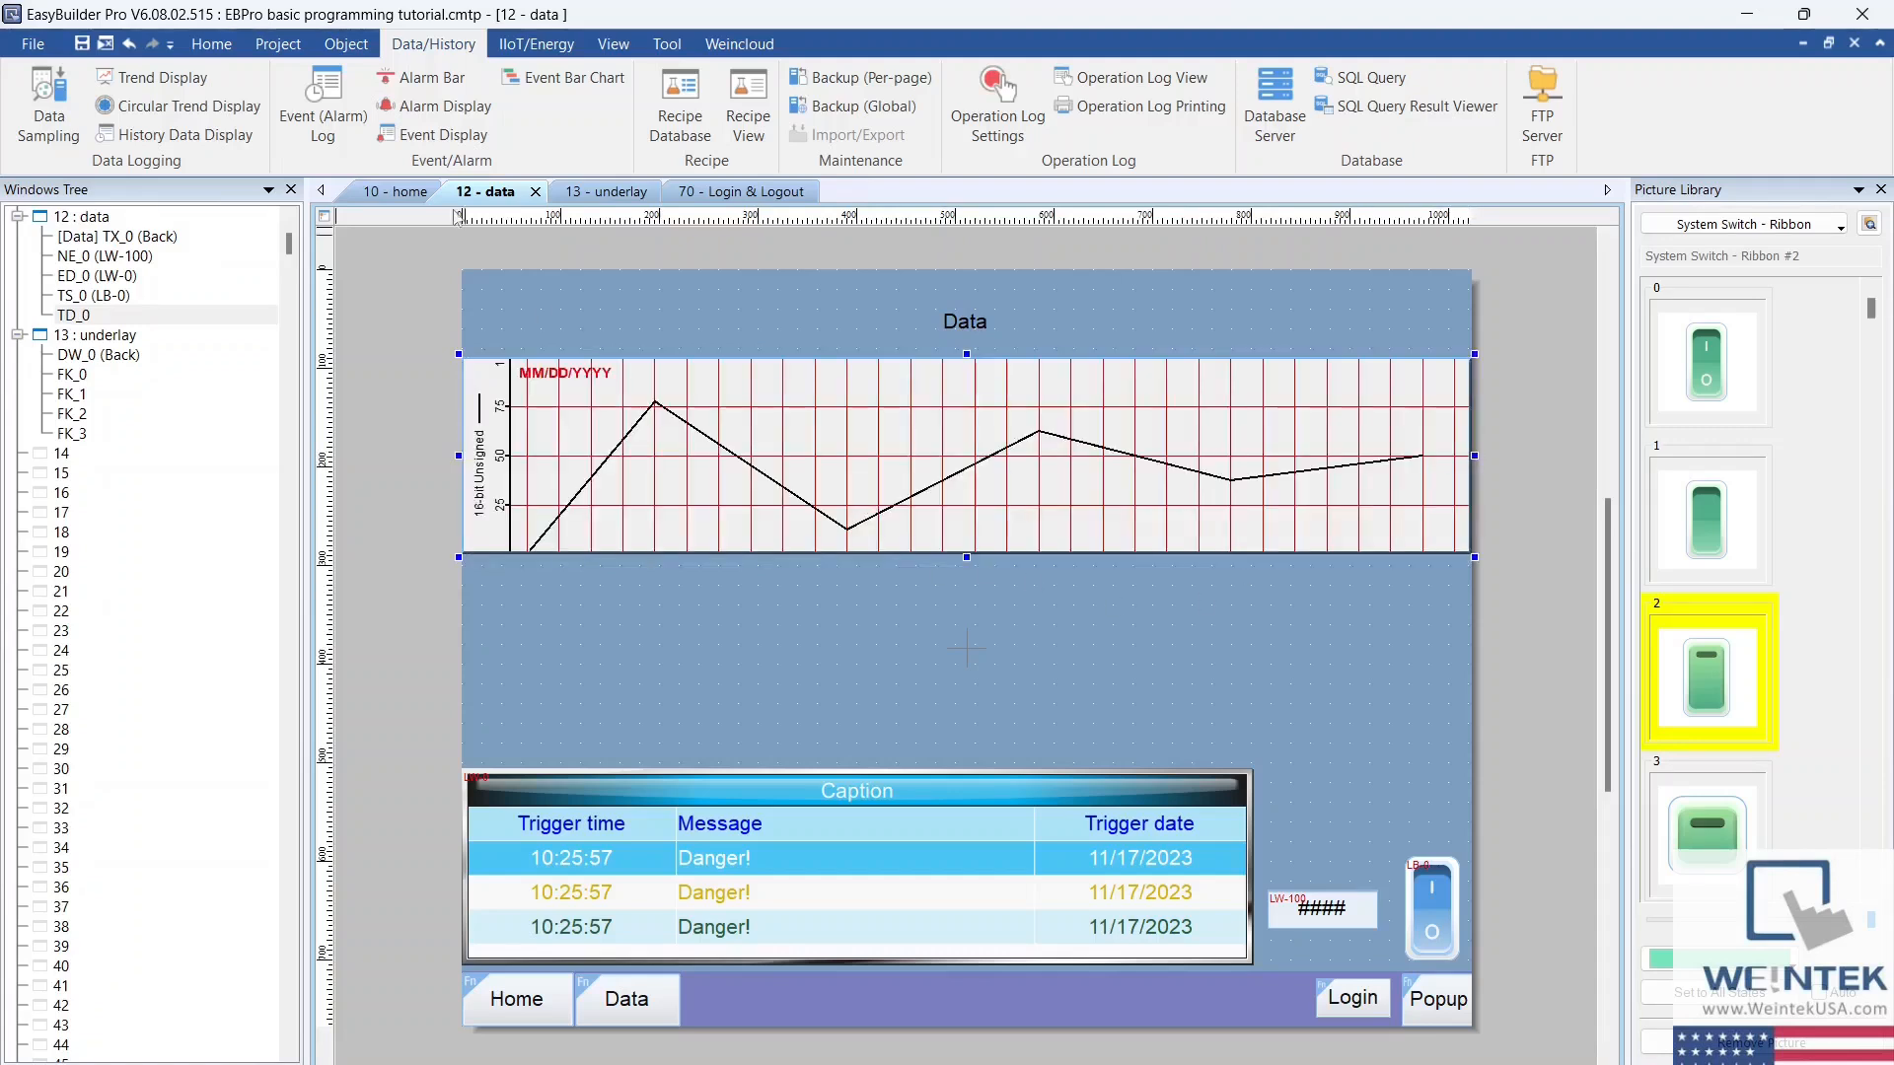
# Step: Add a numeric object with input allowed at Local HMI address LW-1000 and place it centrally below the trend display
pyautogui.click(346, 43)
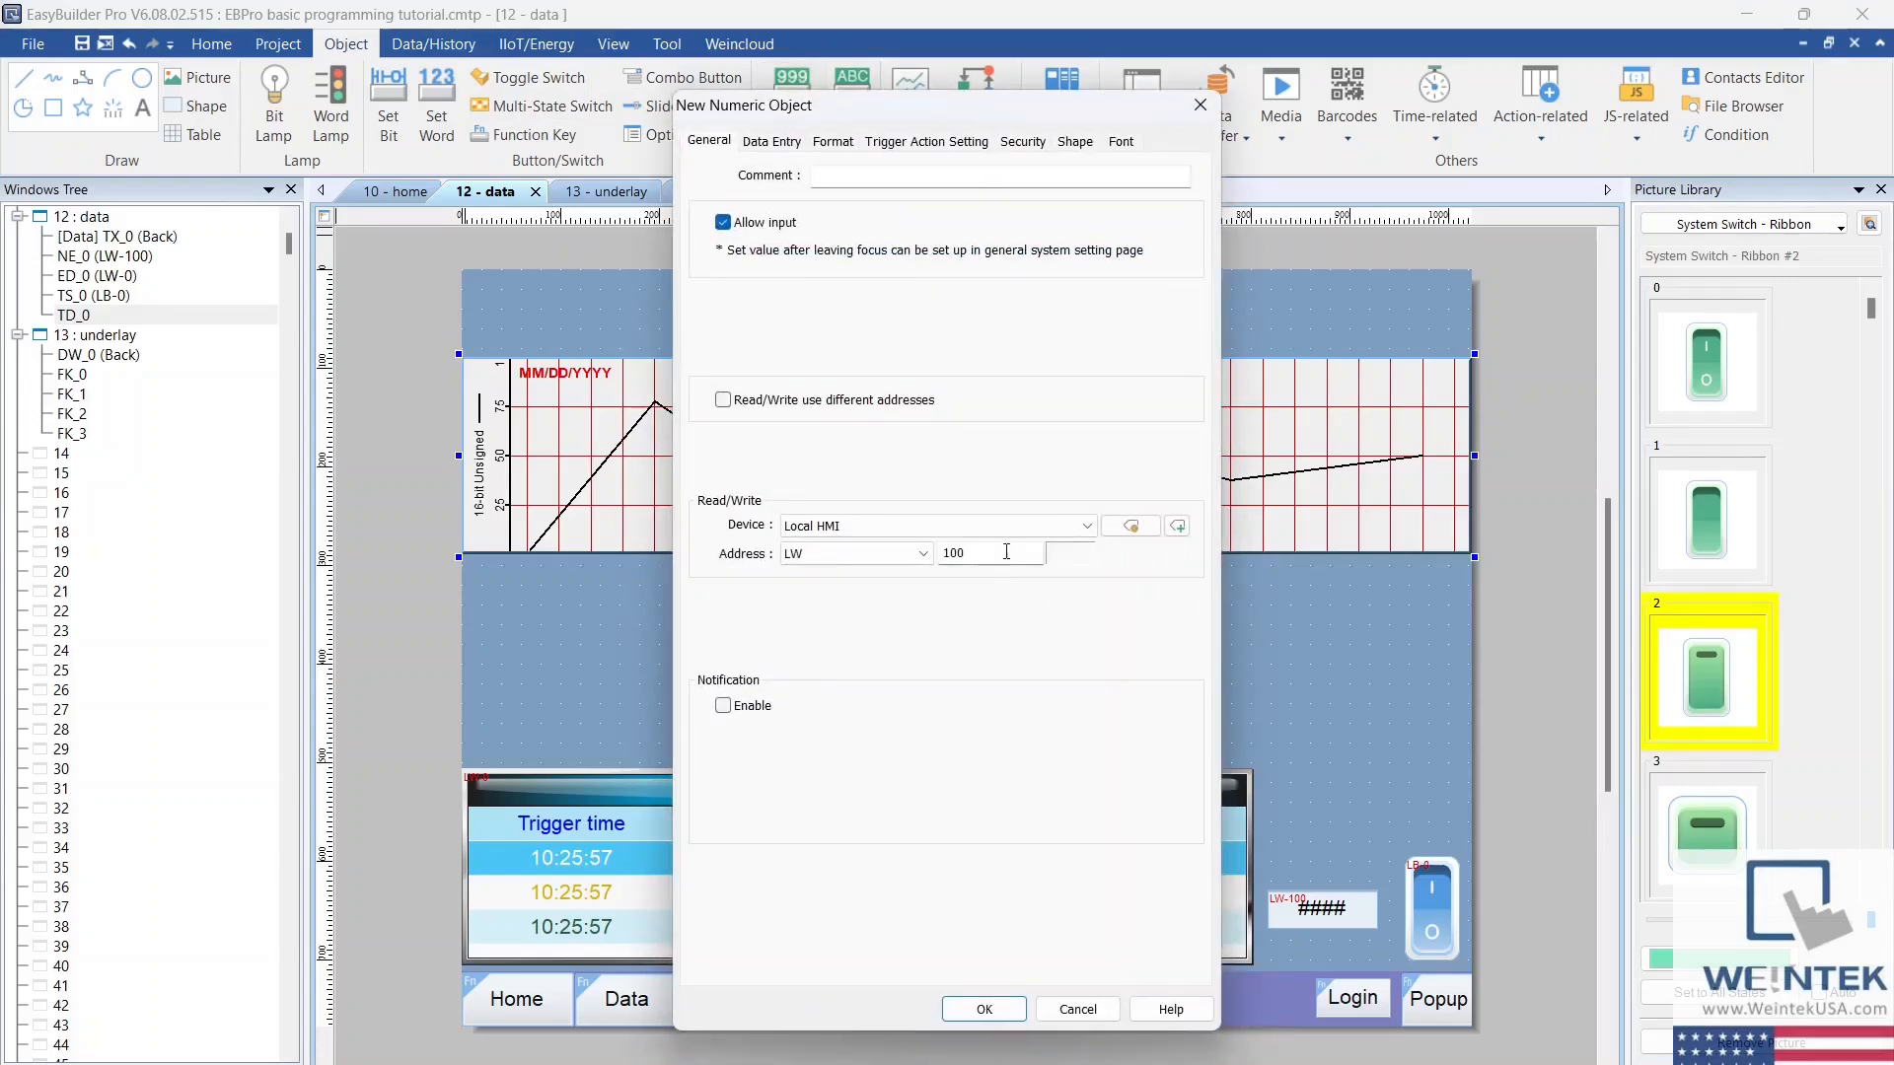
pyautogui.write('0')
pyautogui.press('Return')
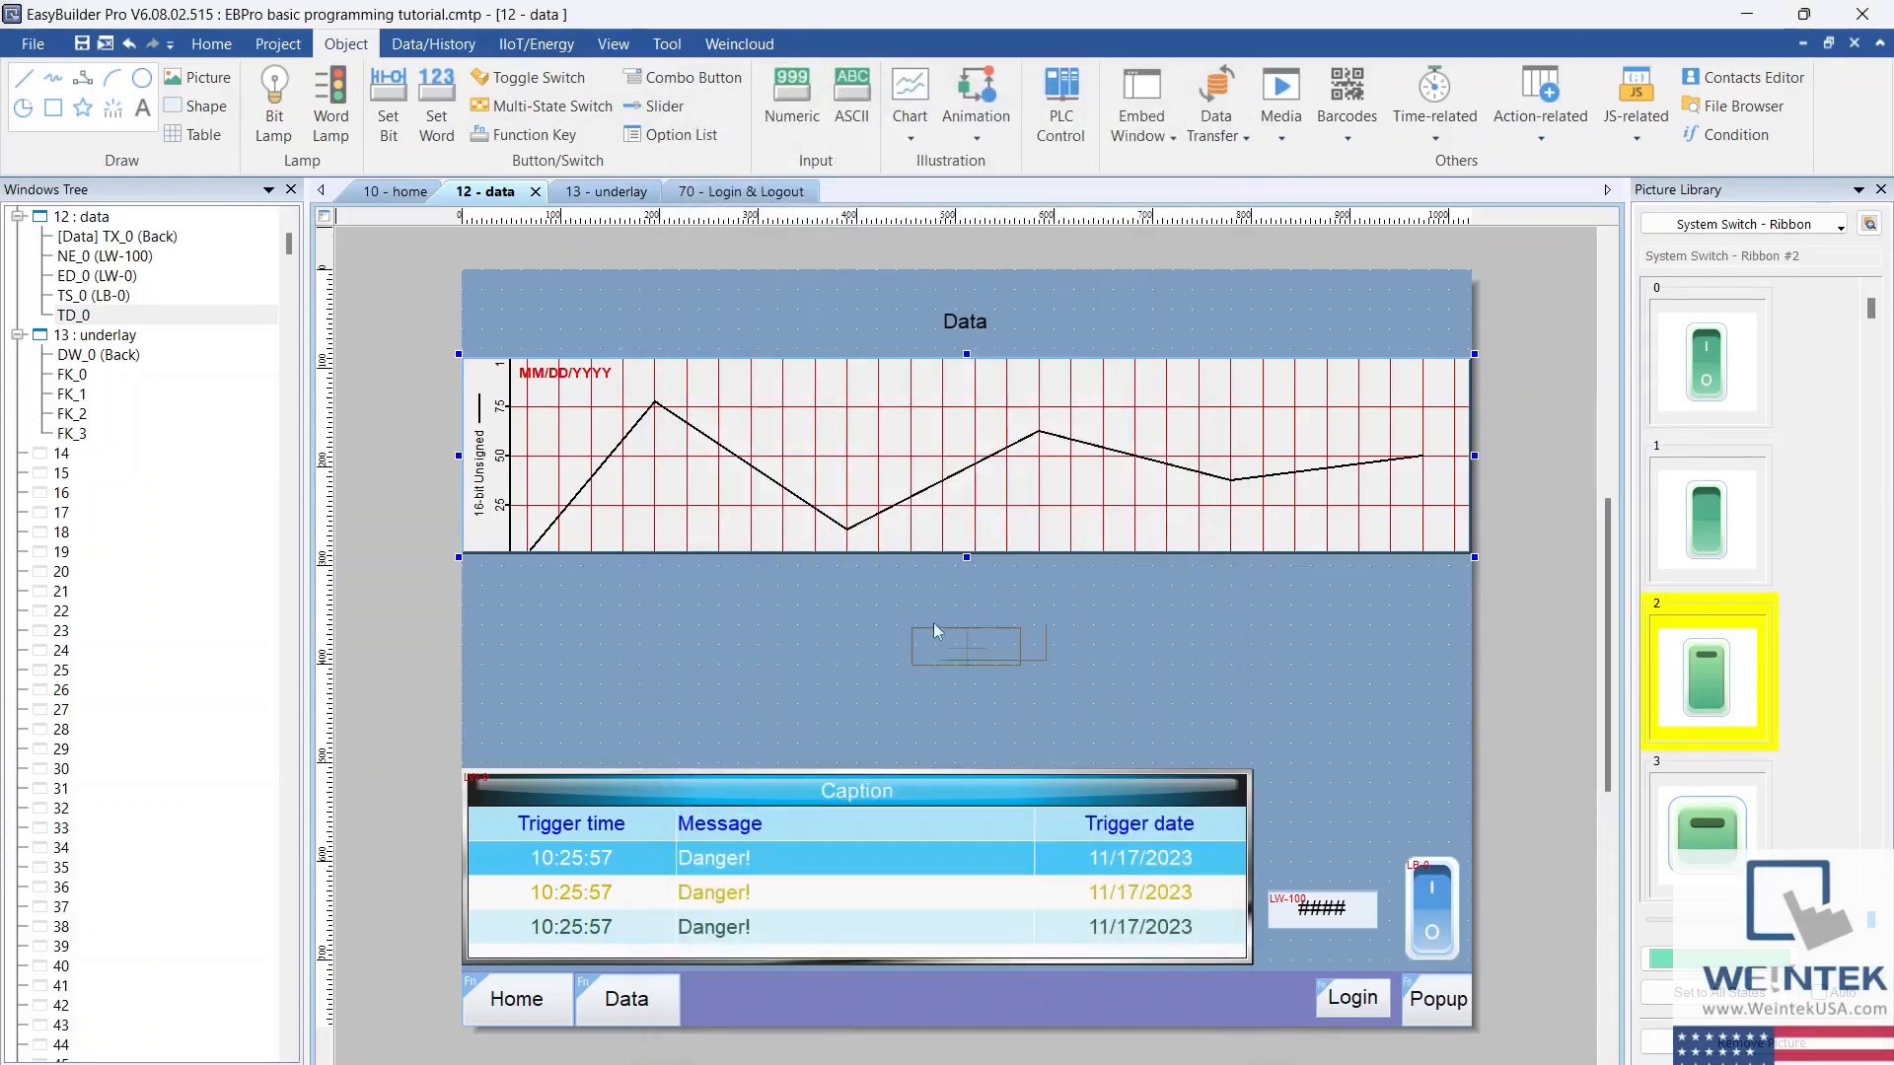
pyautogui.click(905, 599)
# Step: Run the offline simulation and test the Data page's trend by entering 25 and 50 in the upper numeric object
pyautogui.click(344, 92)
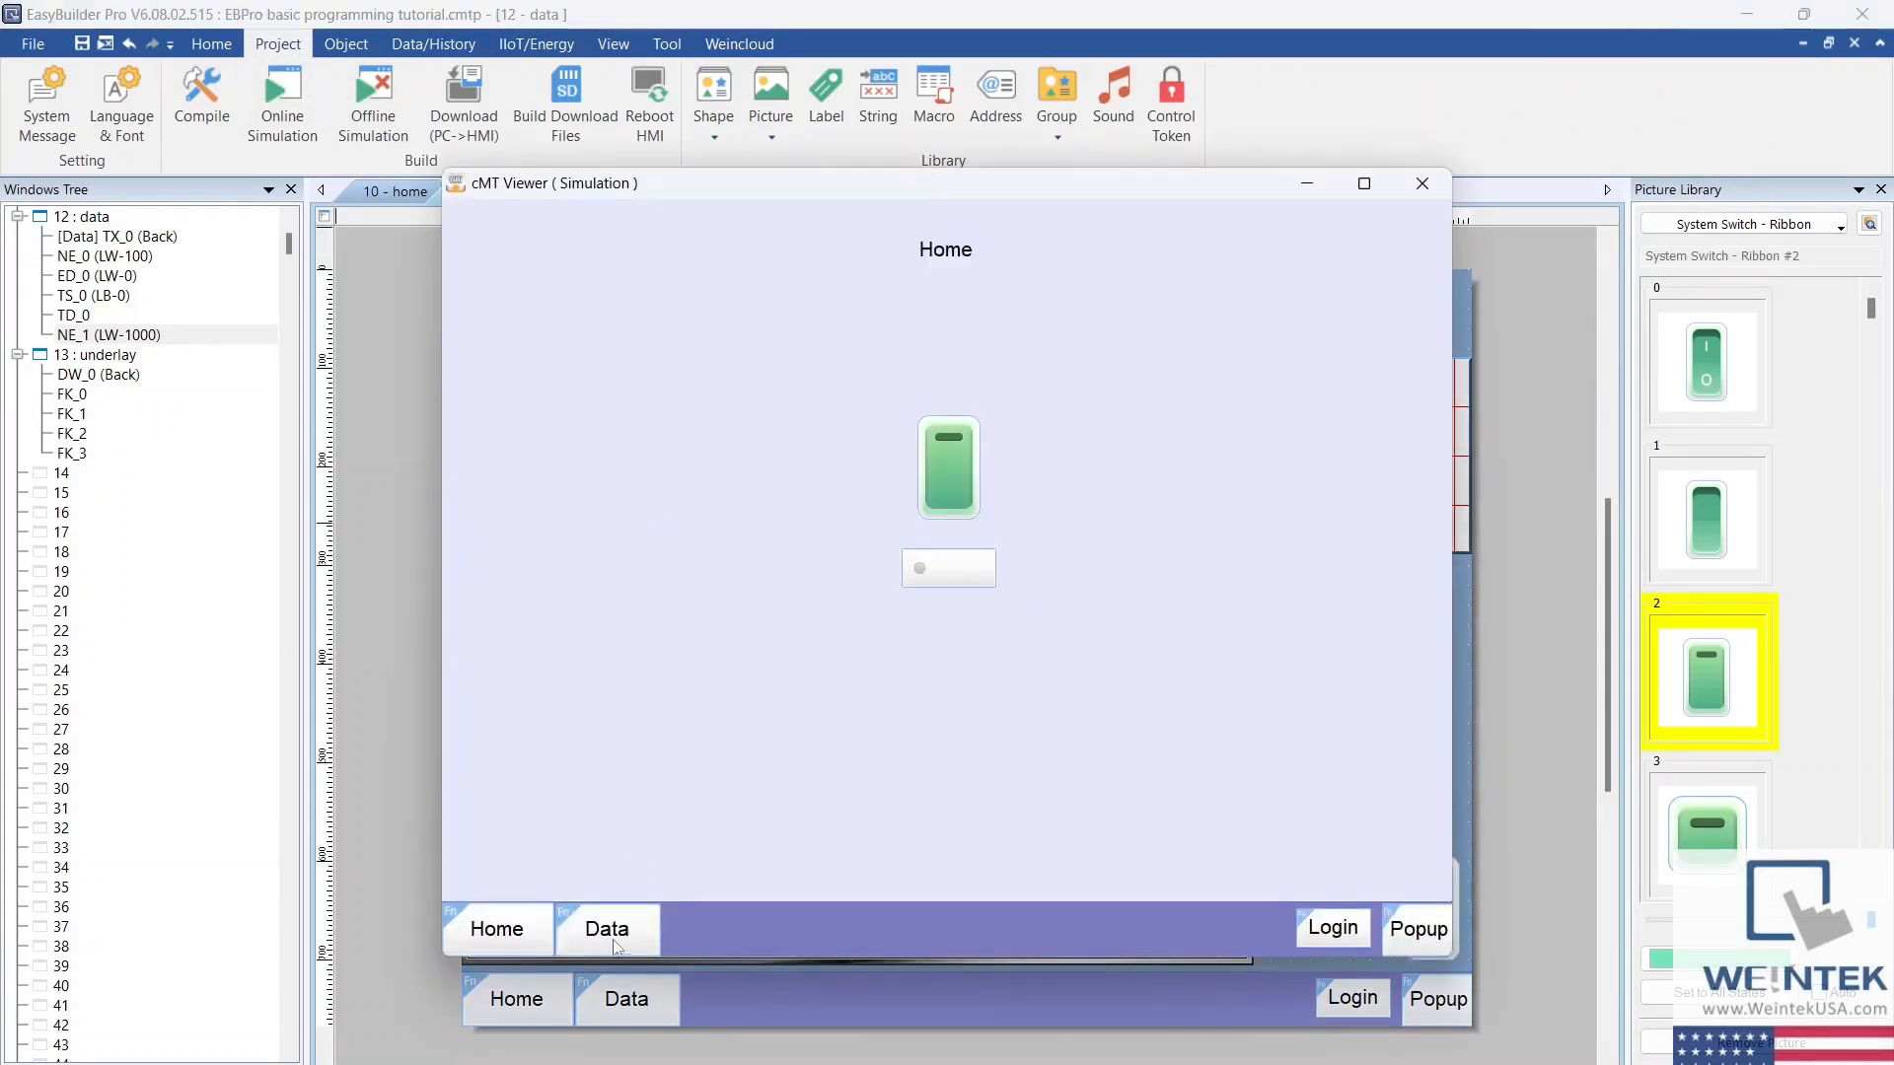
pyautogui.click(612, 933)
pyautogui.click(937, 552)
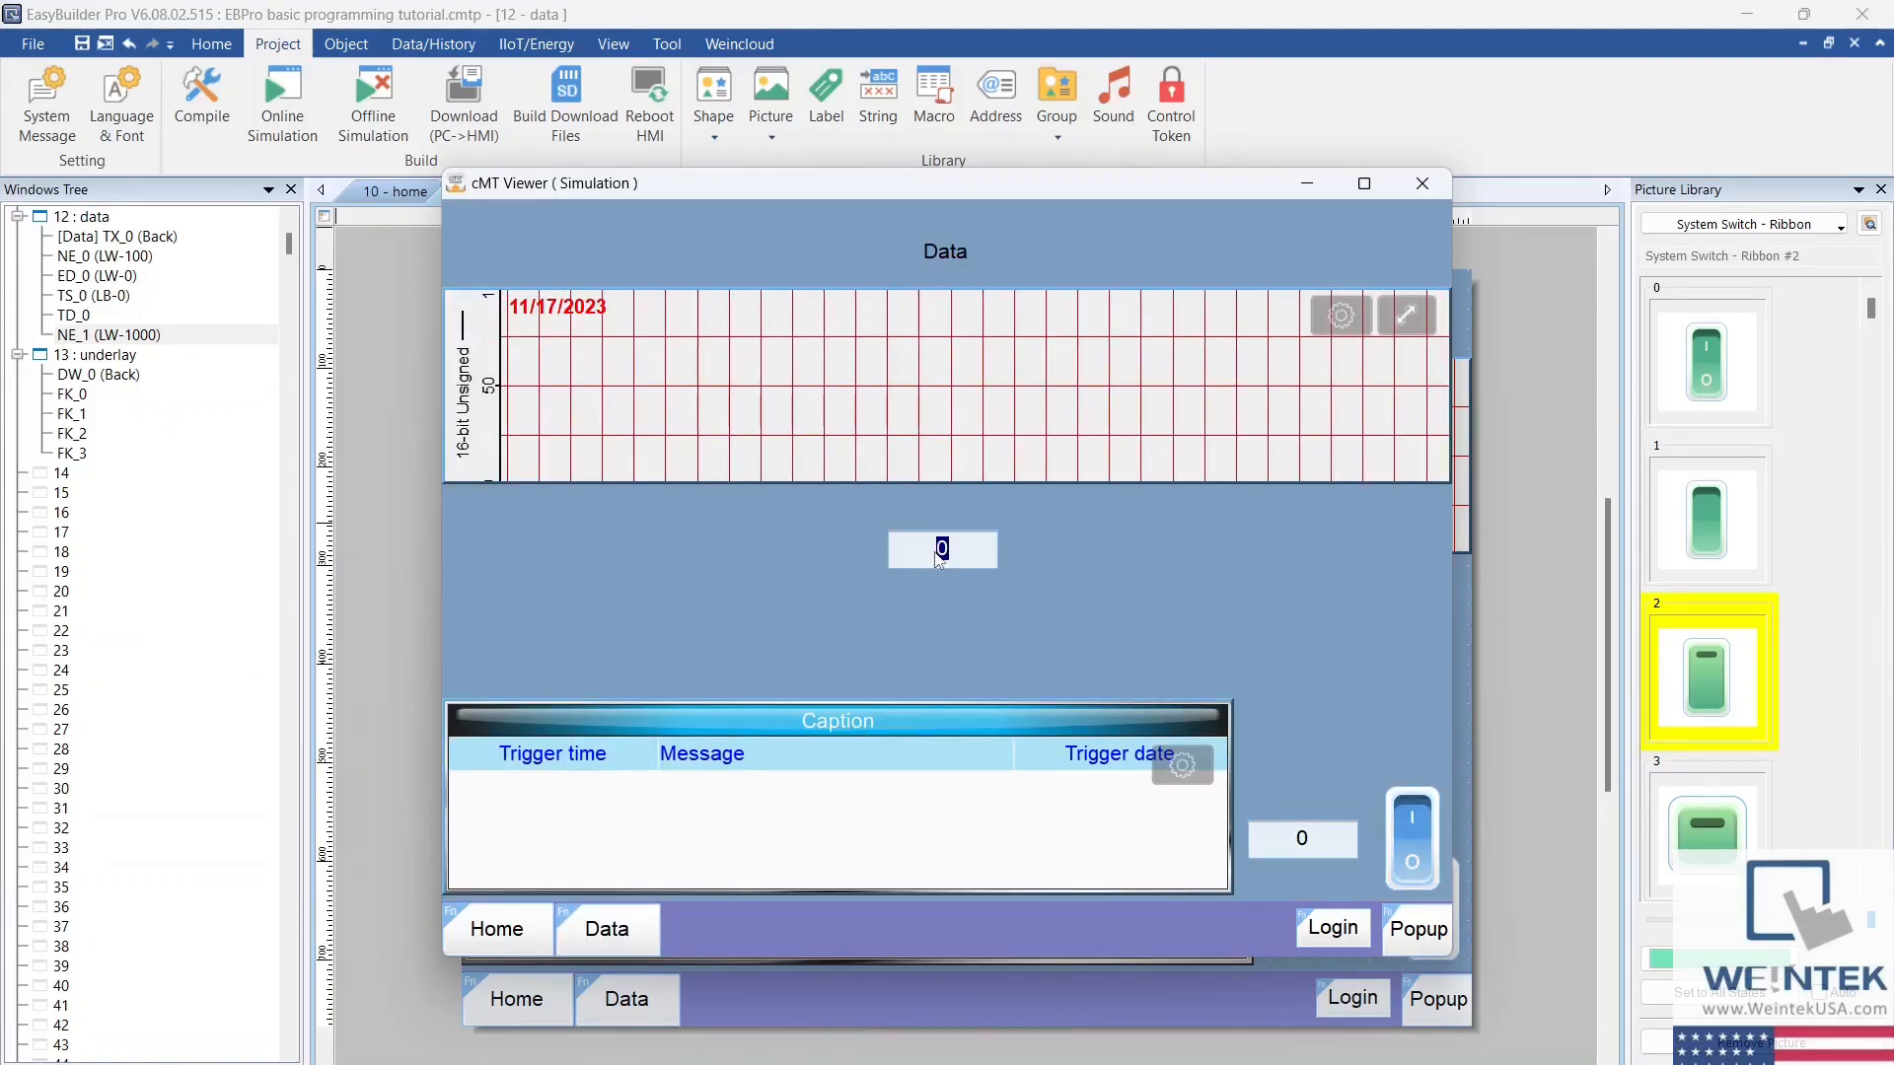
pyautogui.write('25')
pyautogui.press('Return')
pyautogui.click(939, 558)
pyautogui.write('50')
pyautogui.press('Return')
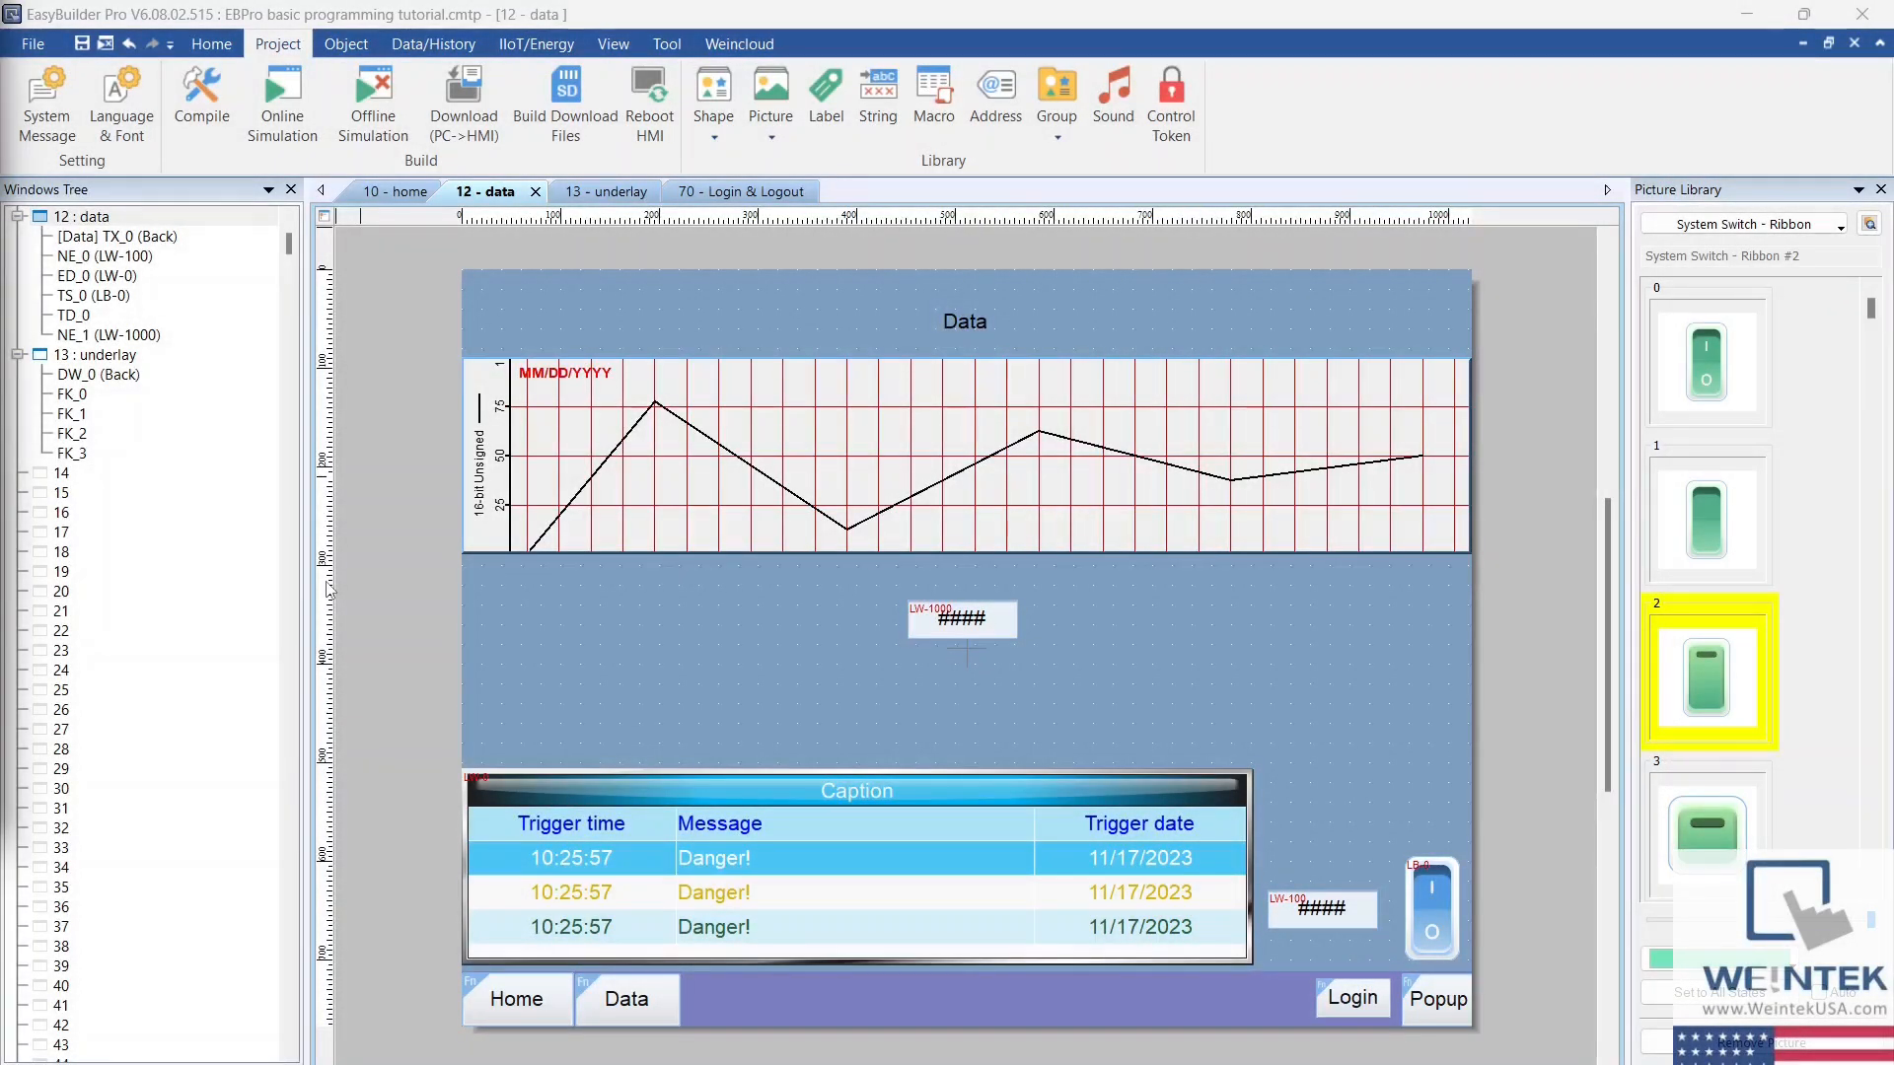
# Step: Add a history data display for data sampling object 1 with default settings and place it below the trend display's left end
pyautogui.click(436, 44)
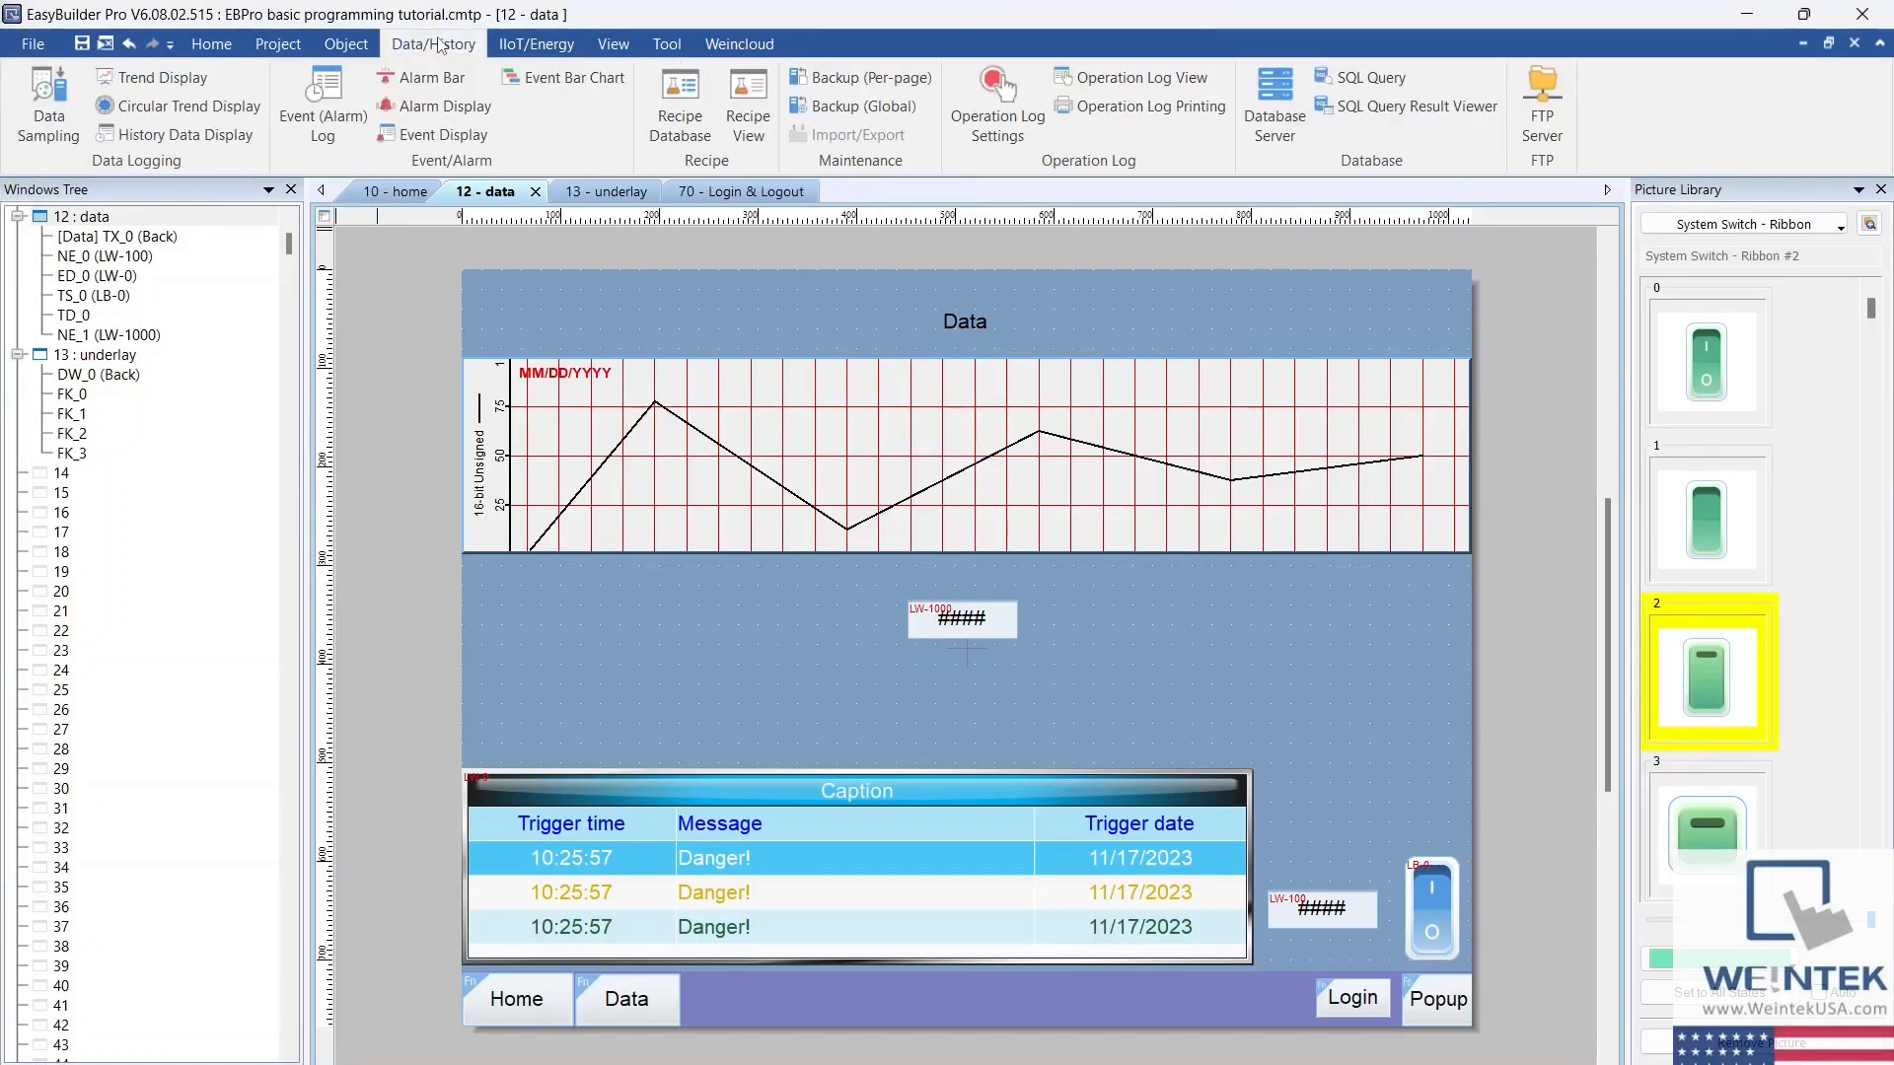
pyautogui.click(235, 144)
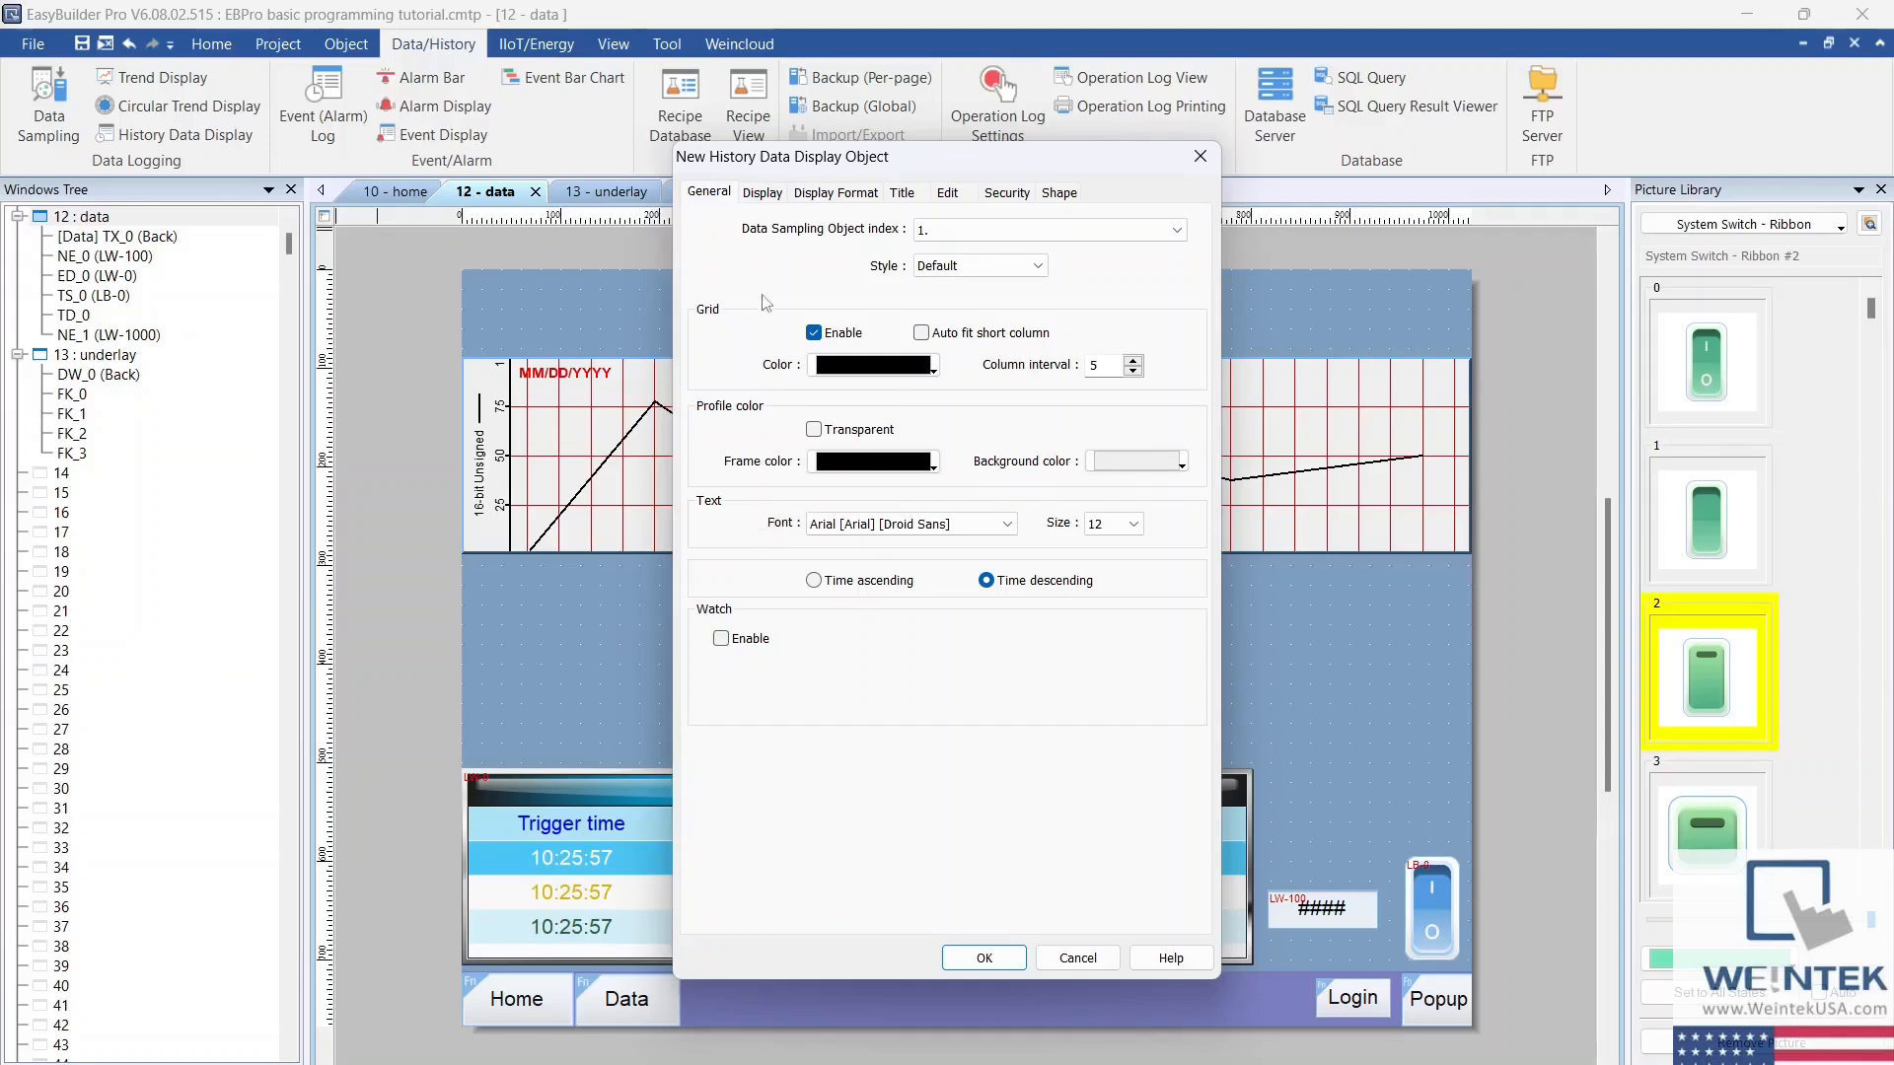
pyautogui.click(763, 194)
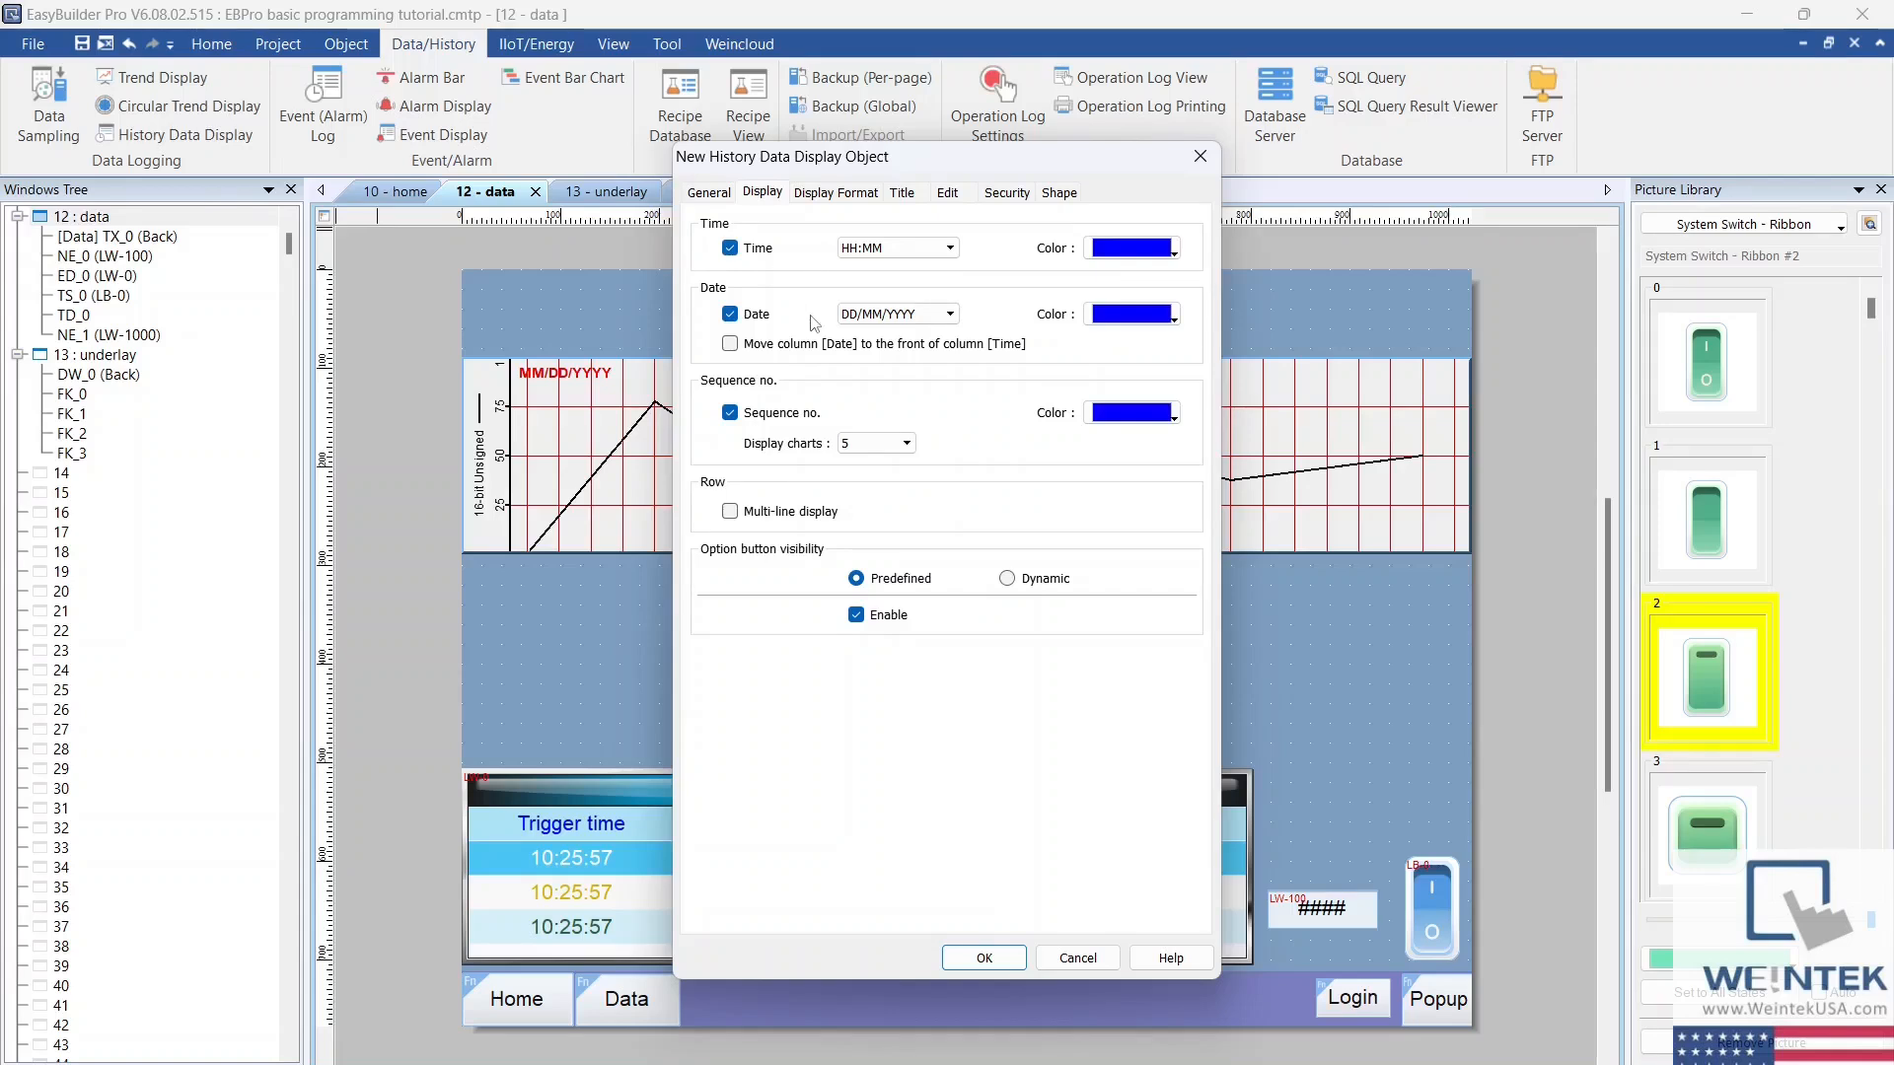
pyautogui.click(987, 958)
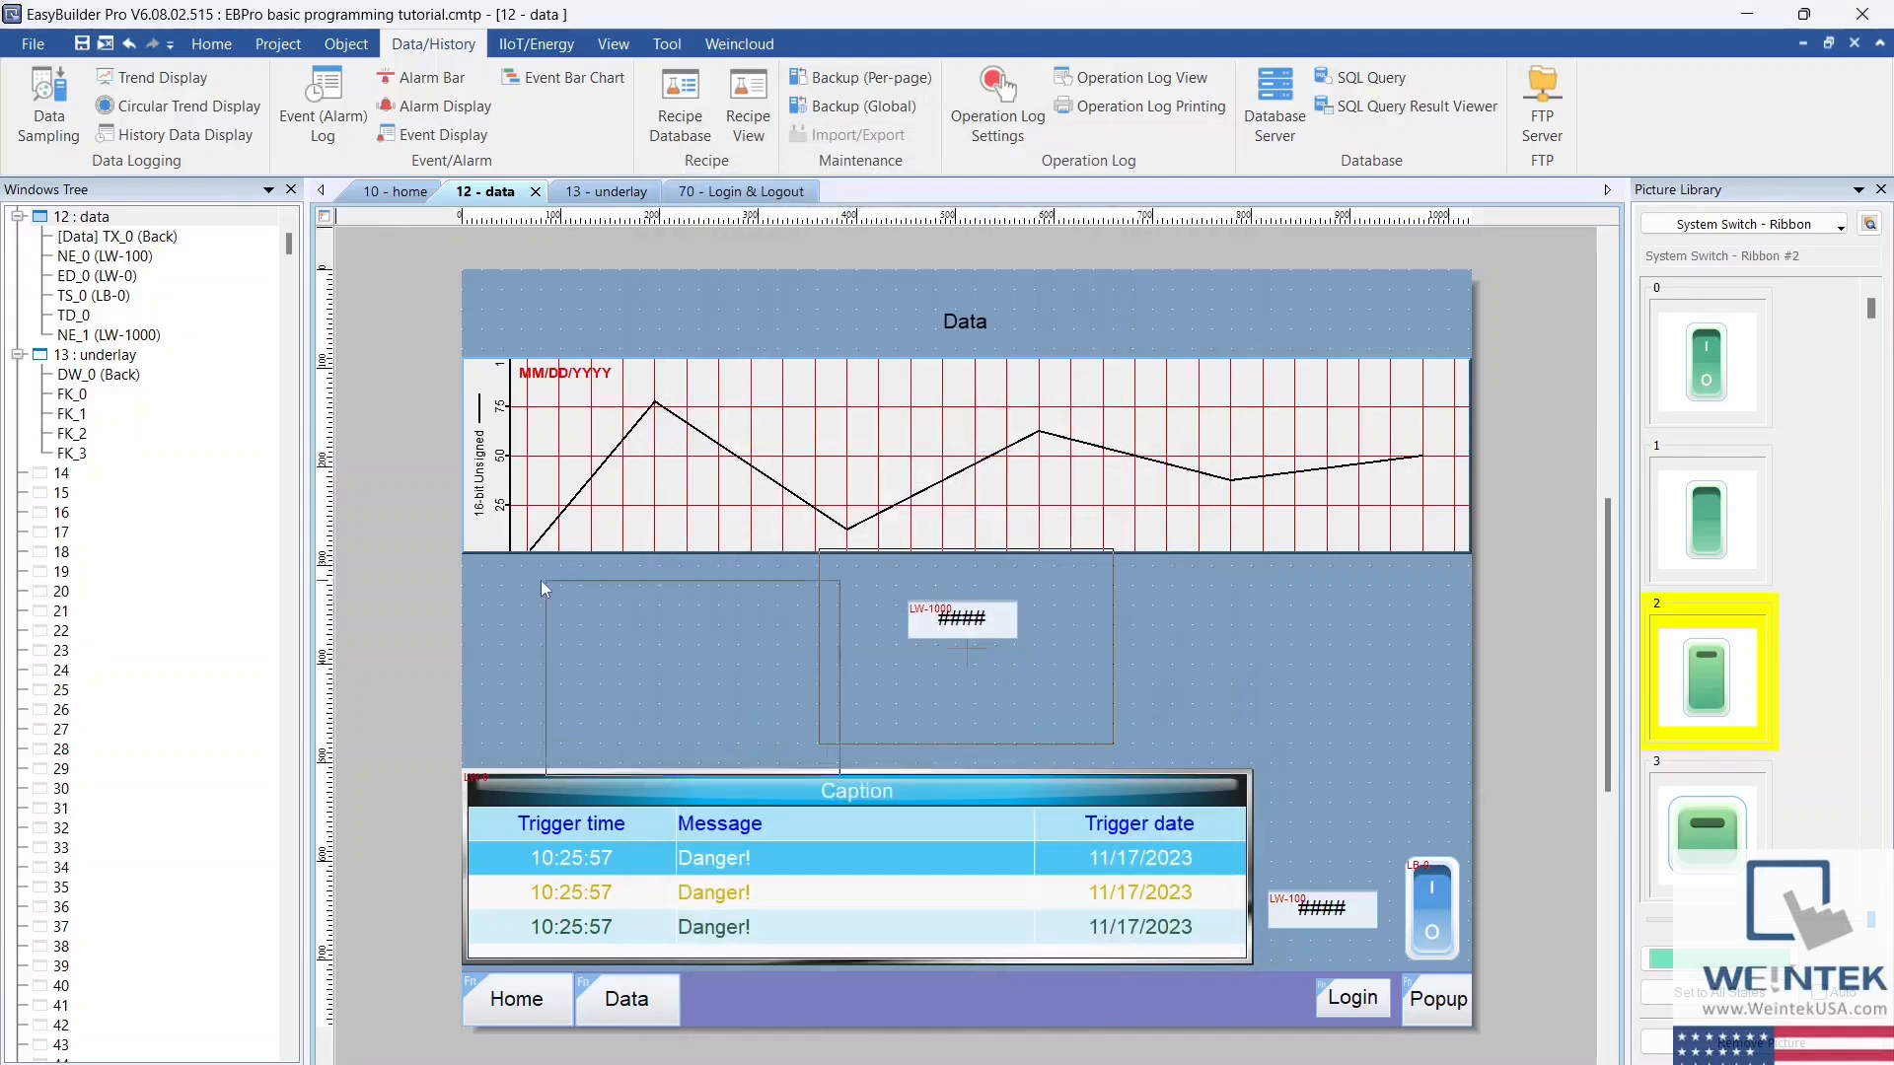
pyautogui.click(475, 559)
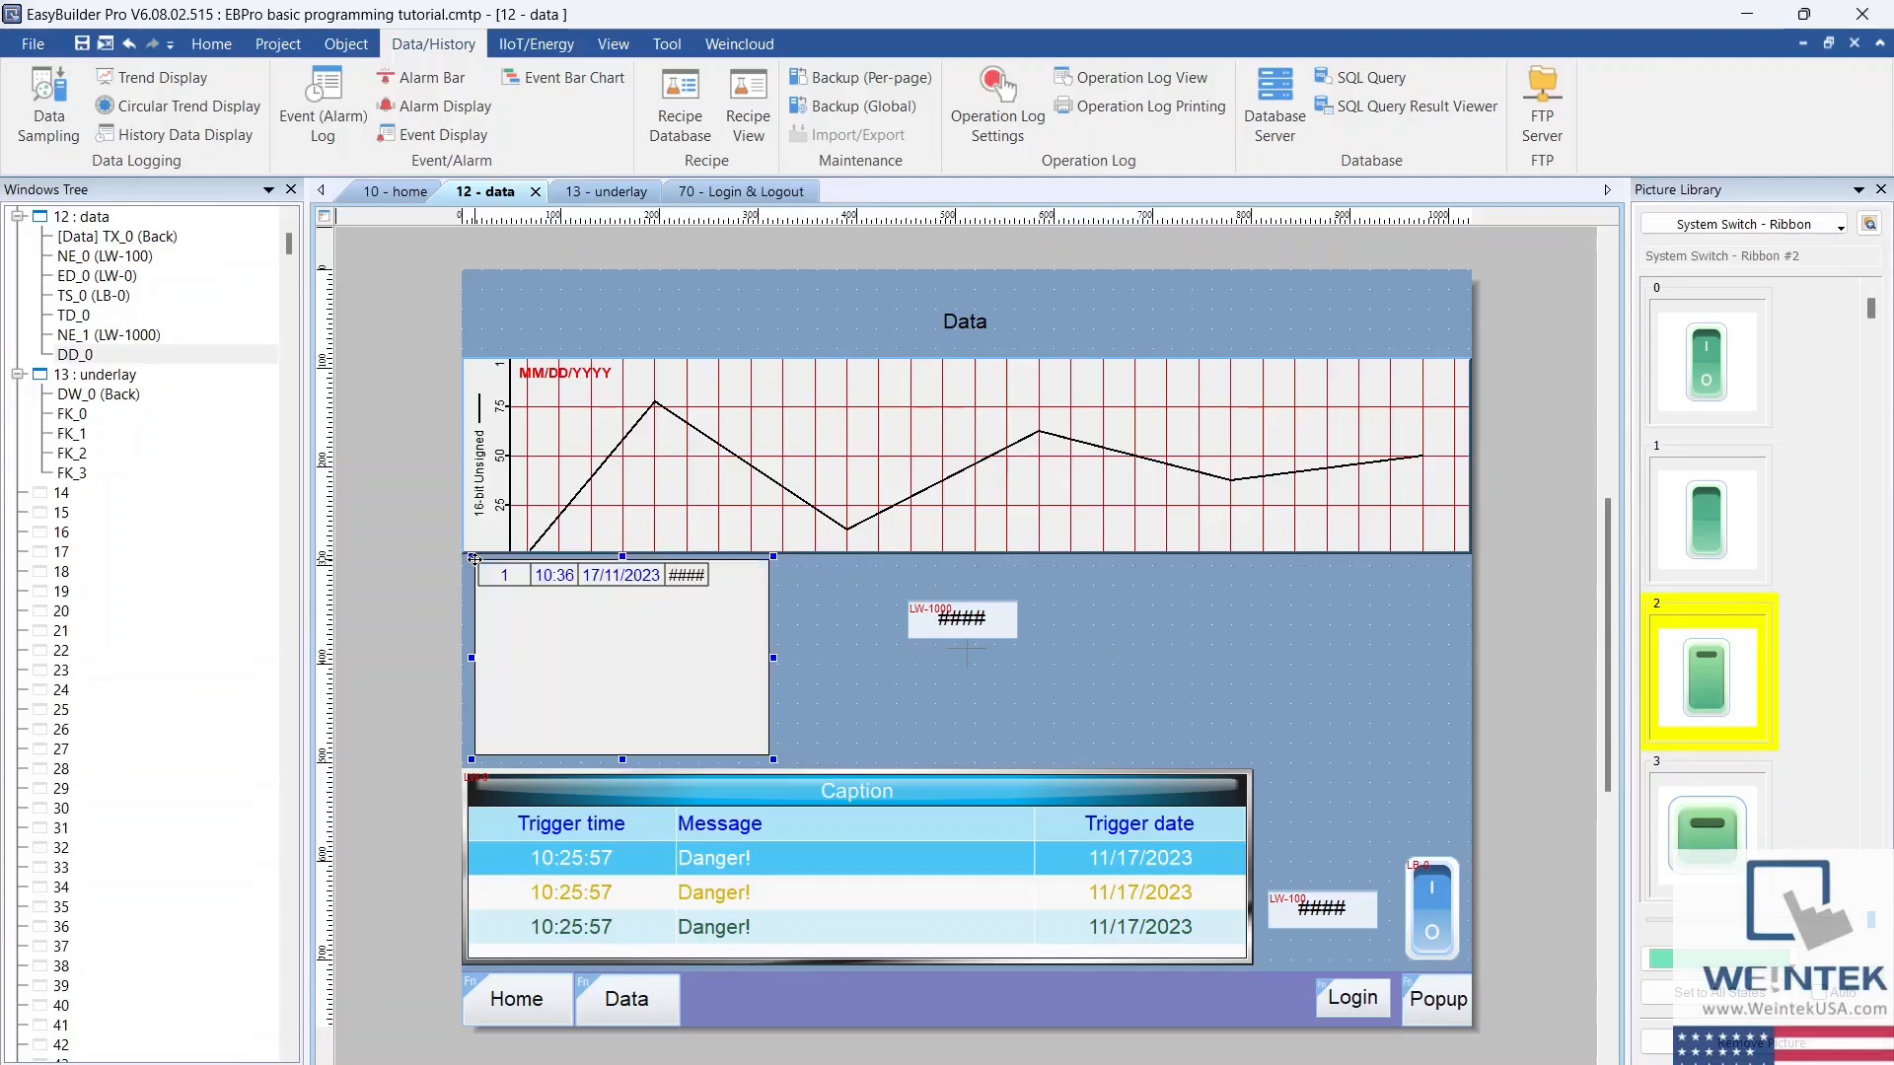
# Step: Simulate the project offline and test the Data page's history table by entering 20 and 50 in the upper numeric object
pyautogui.click(346, 44)
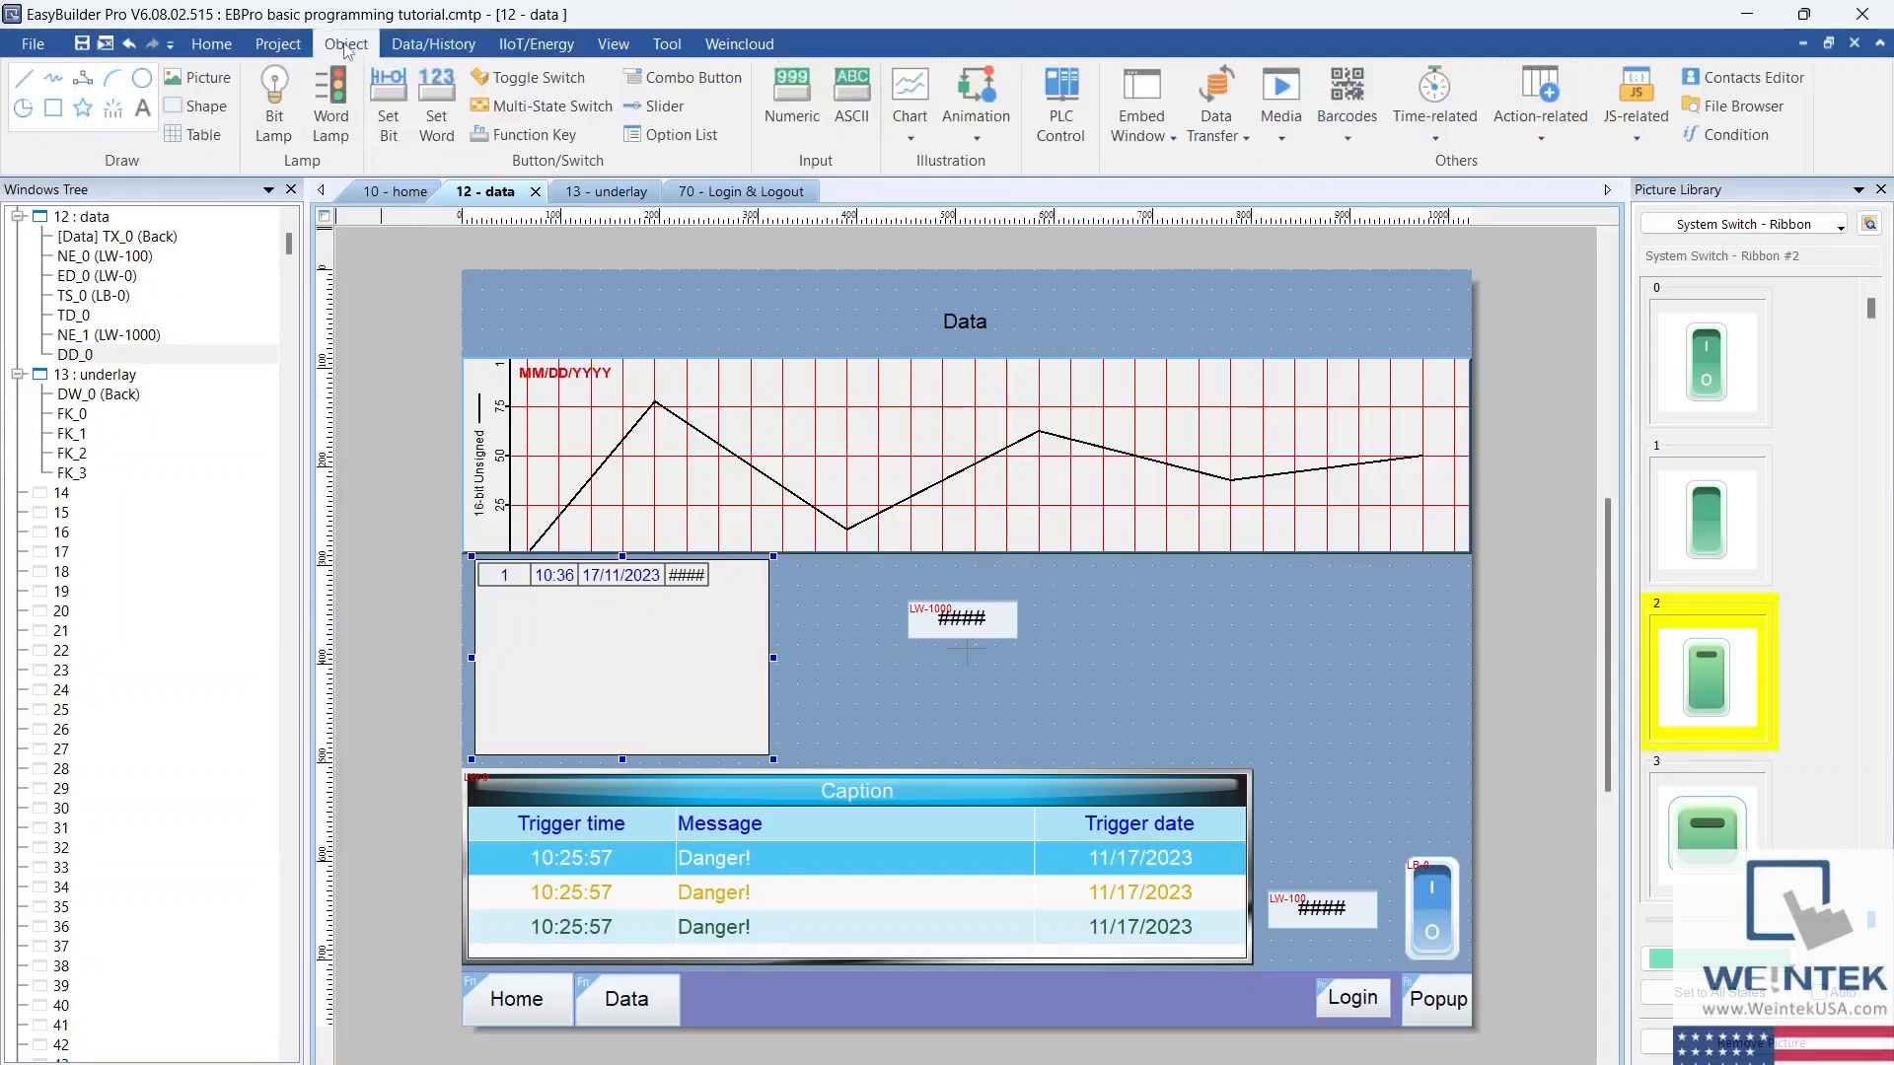
pyautogui.click(280, 44)
pyautogui.click(374, 103)
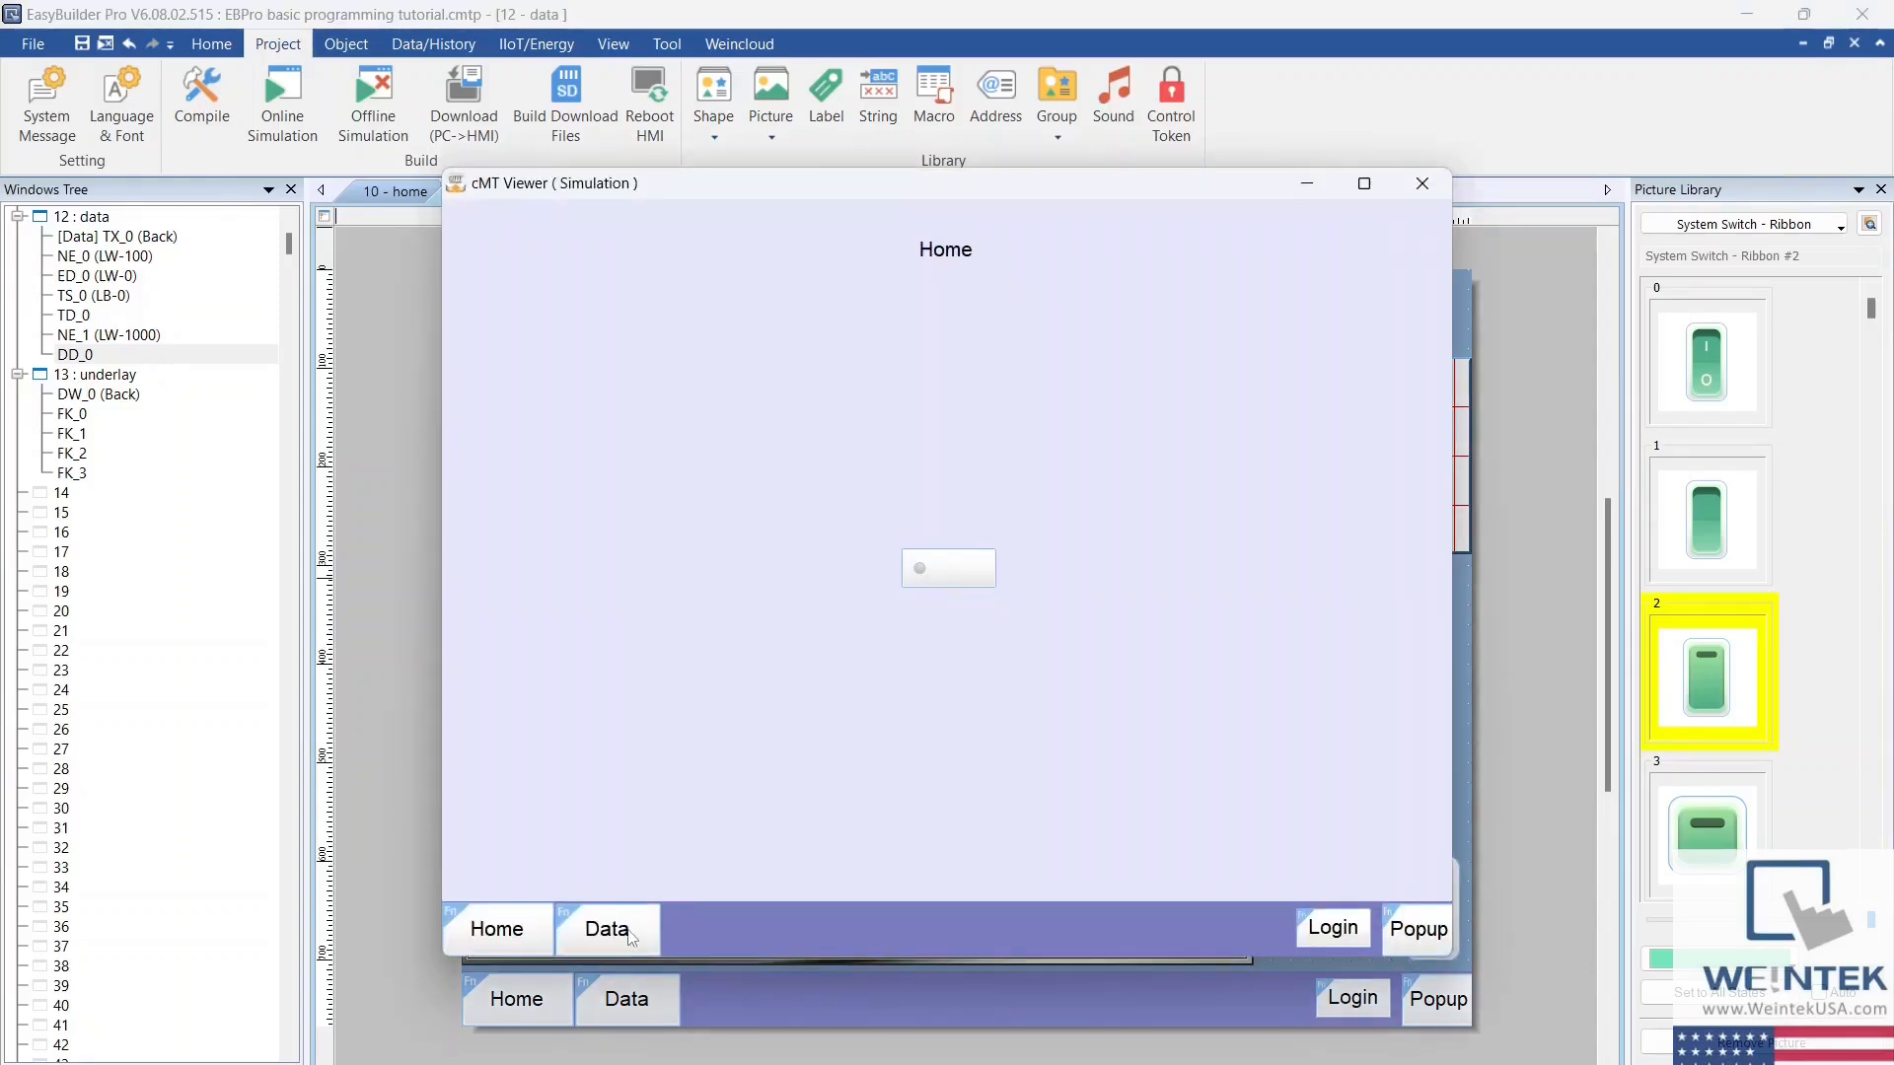
pyautogui.click(631, 935)
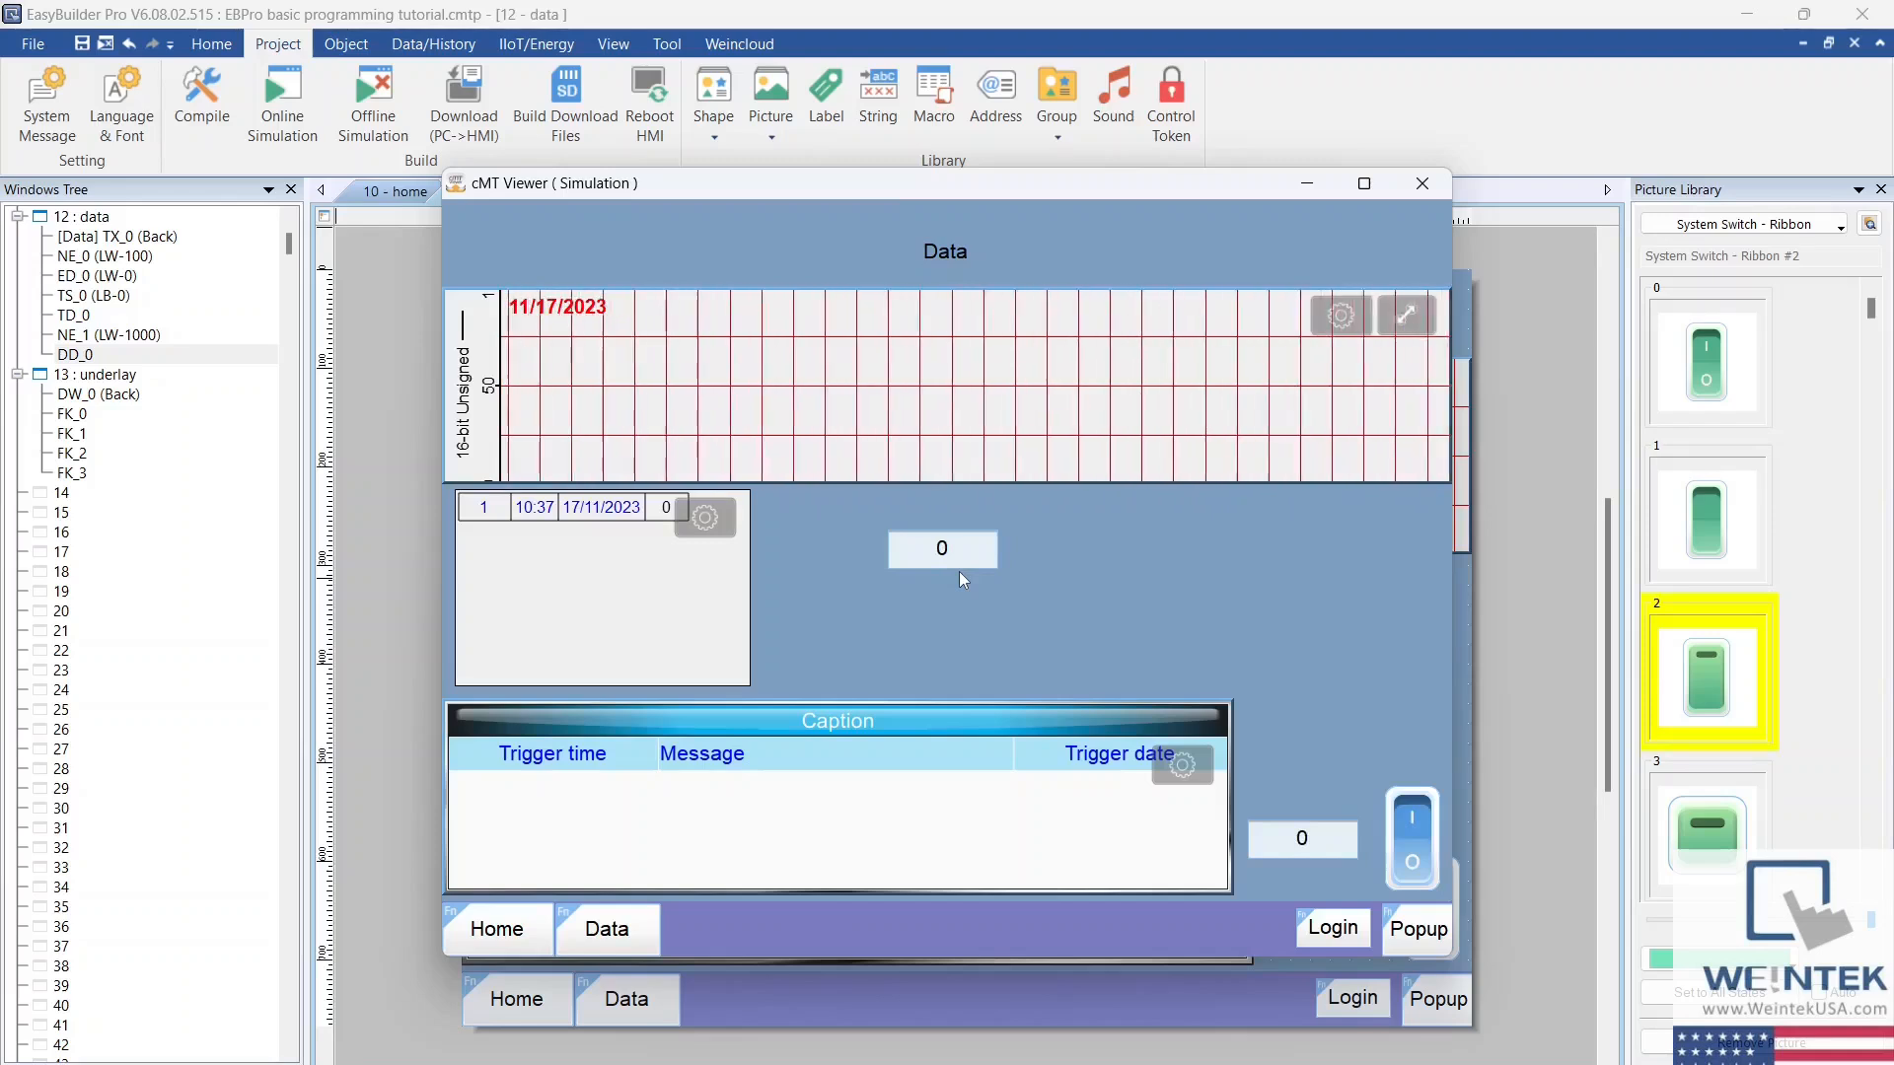
pyautogui.click(955, 549)
pyautogui.write('20')
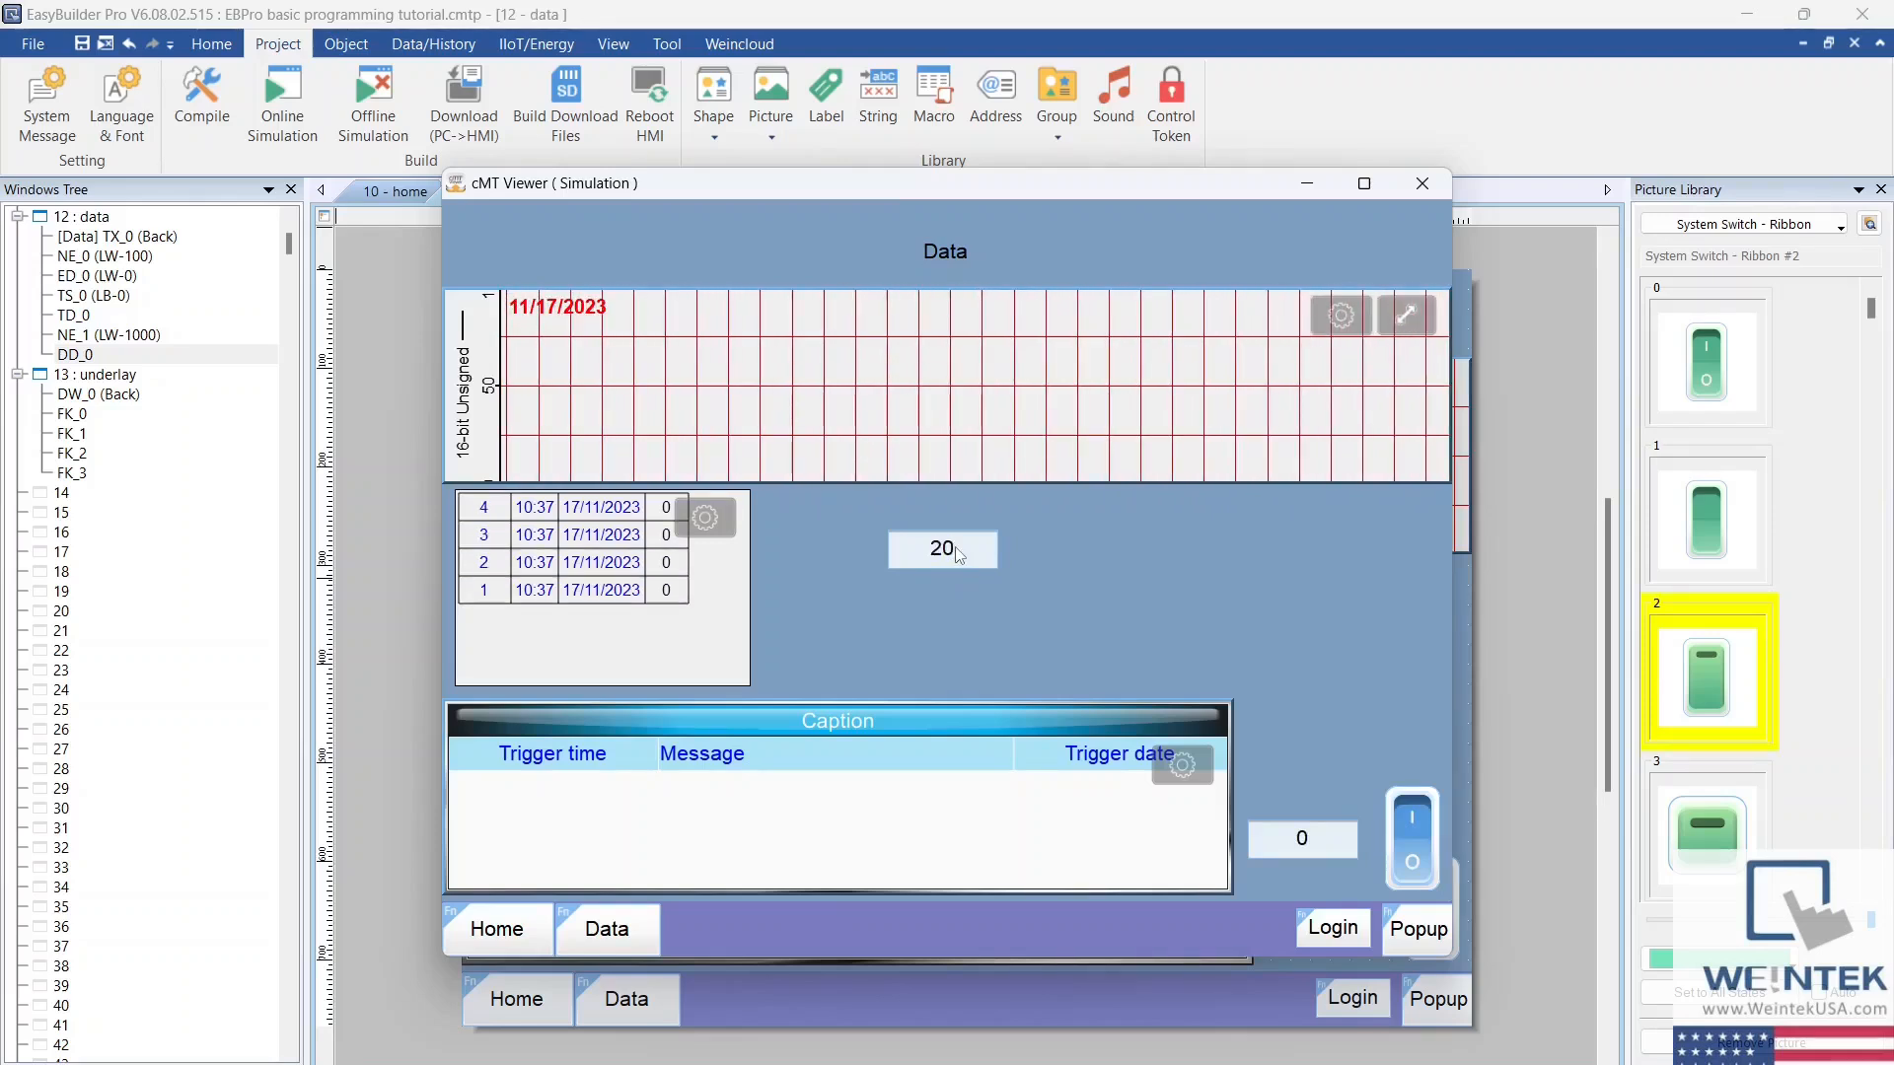
pyautogui.press('Return')
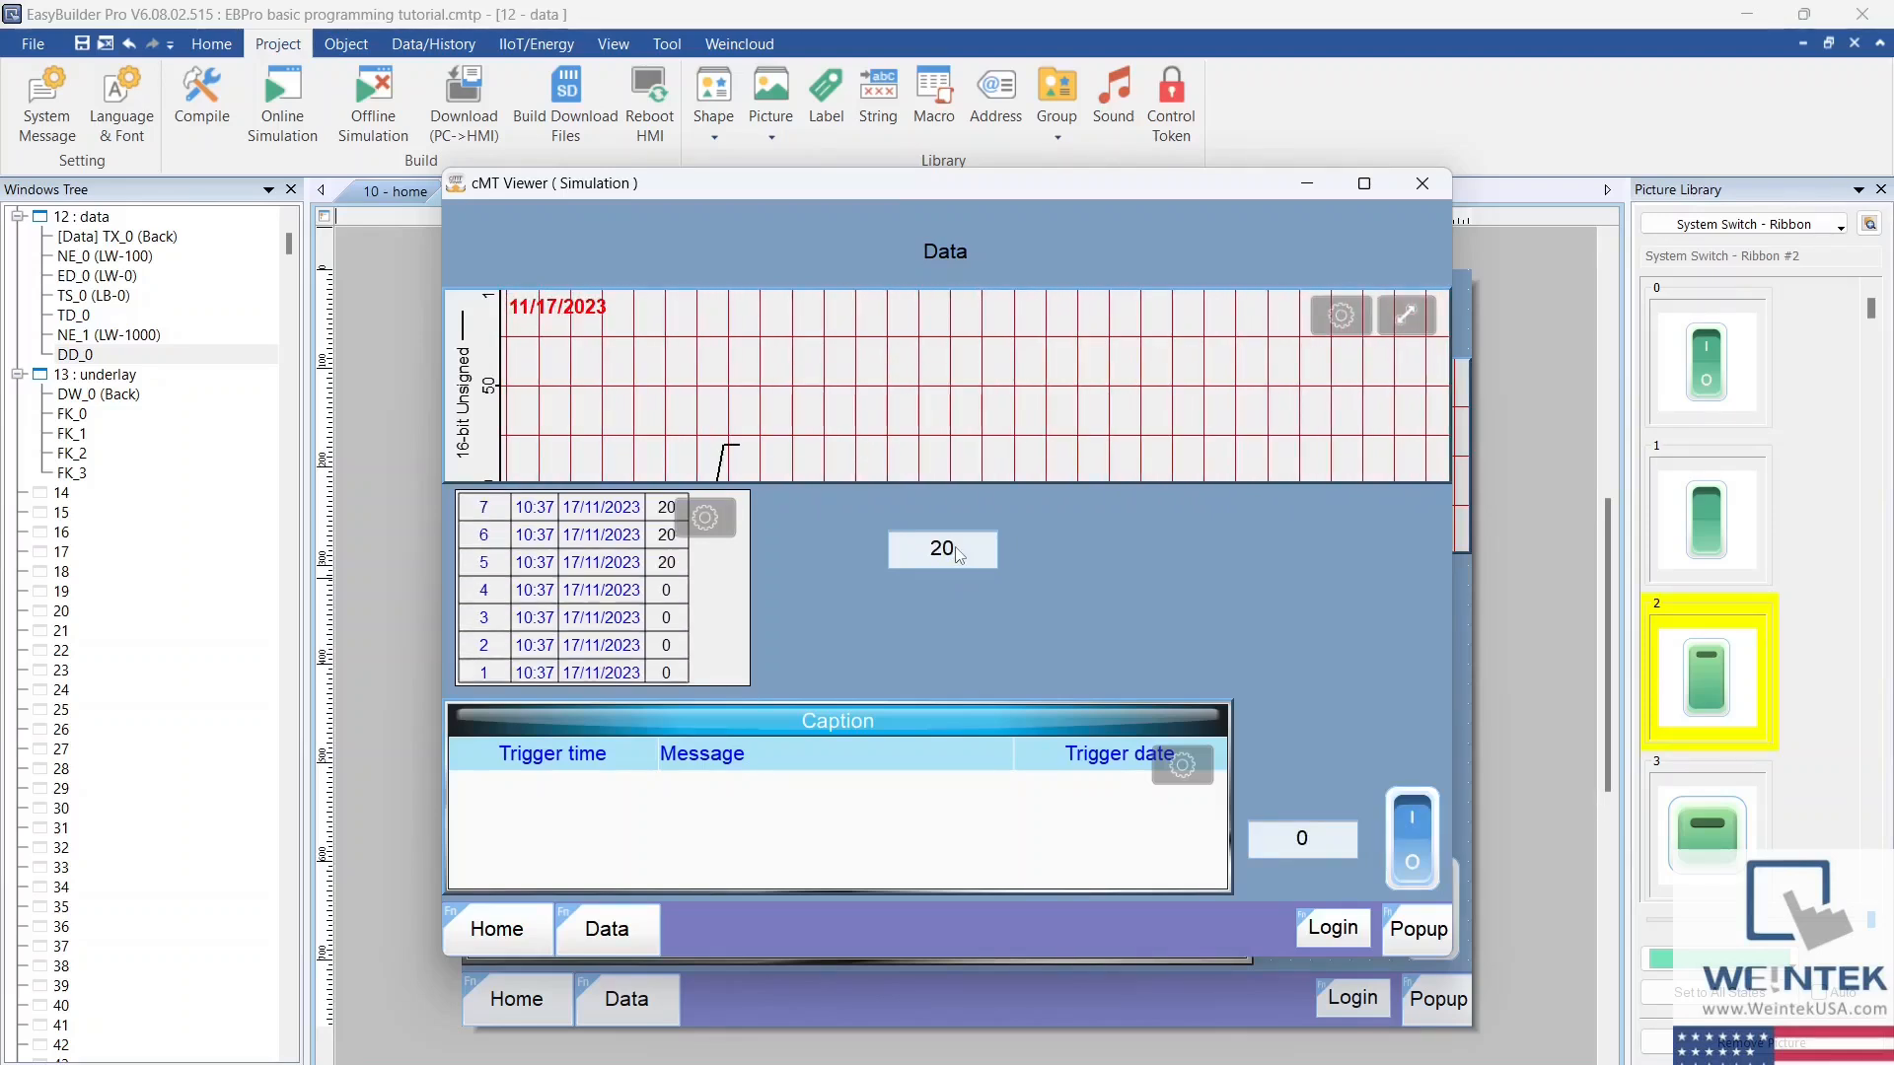
pyautogui.click(955, 548)
pyautogui.write('50')
pyautogui.press('Return')
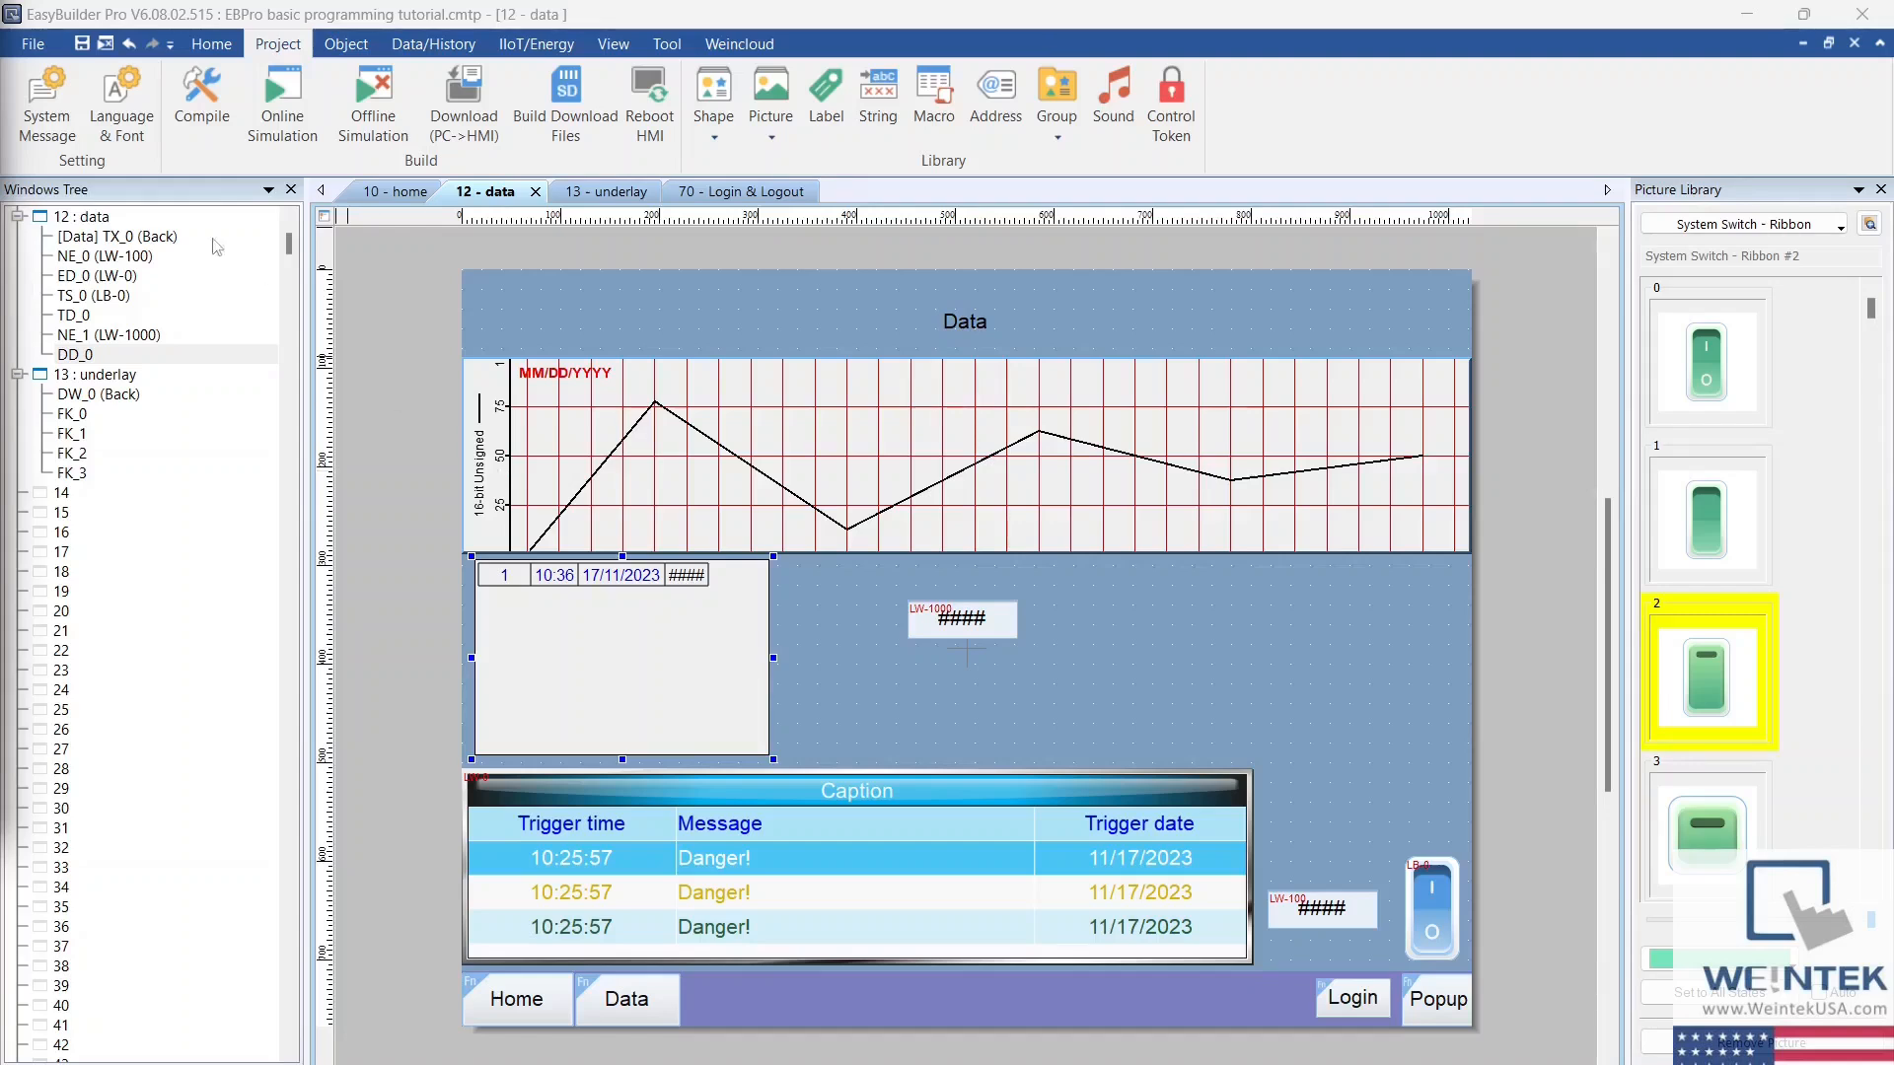
# Step: Review the file and project commands, and briefly run and close an offline simulation
pyautogui.click(30, 45)
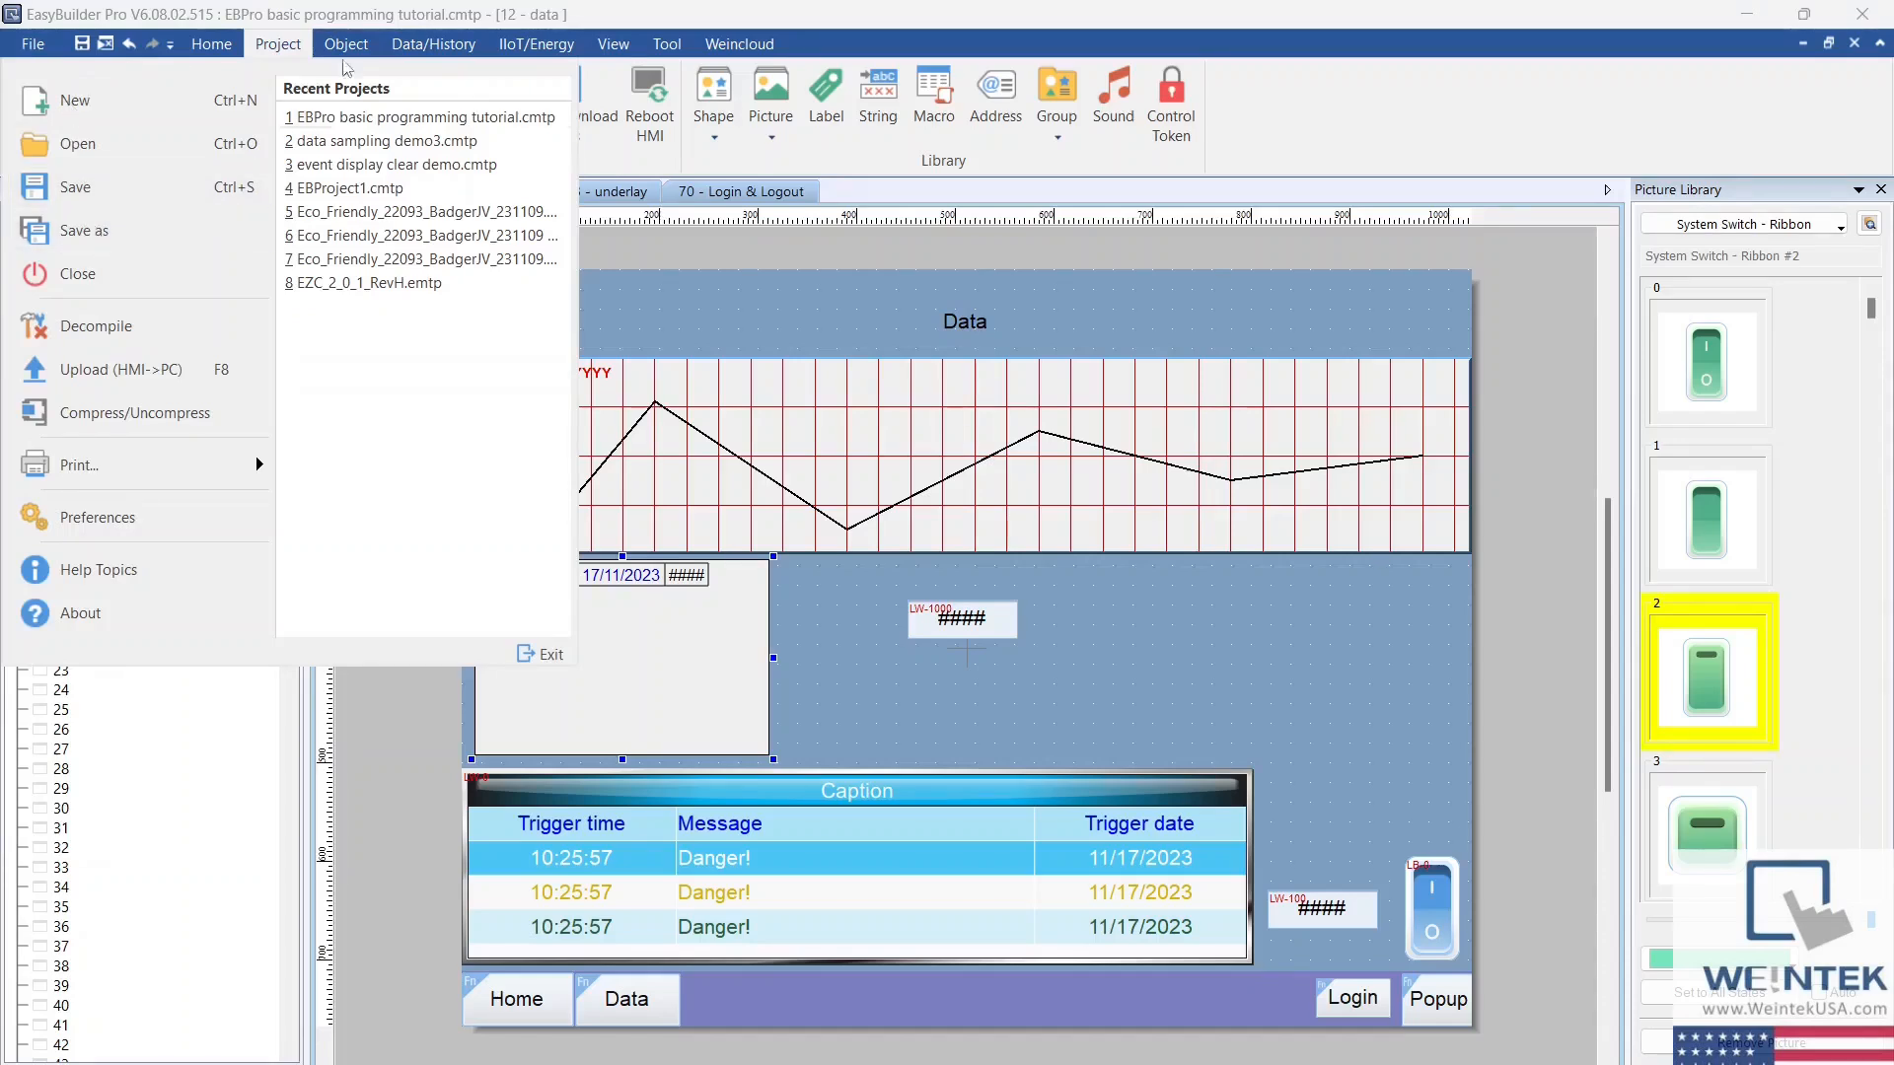
pyautogui.click(277, 46)
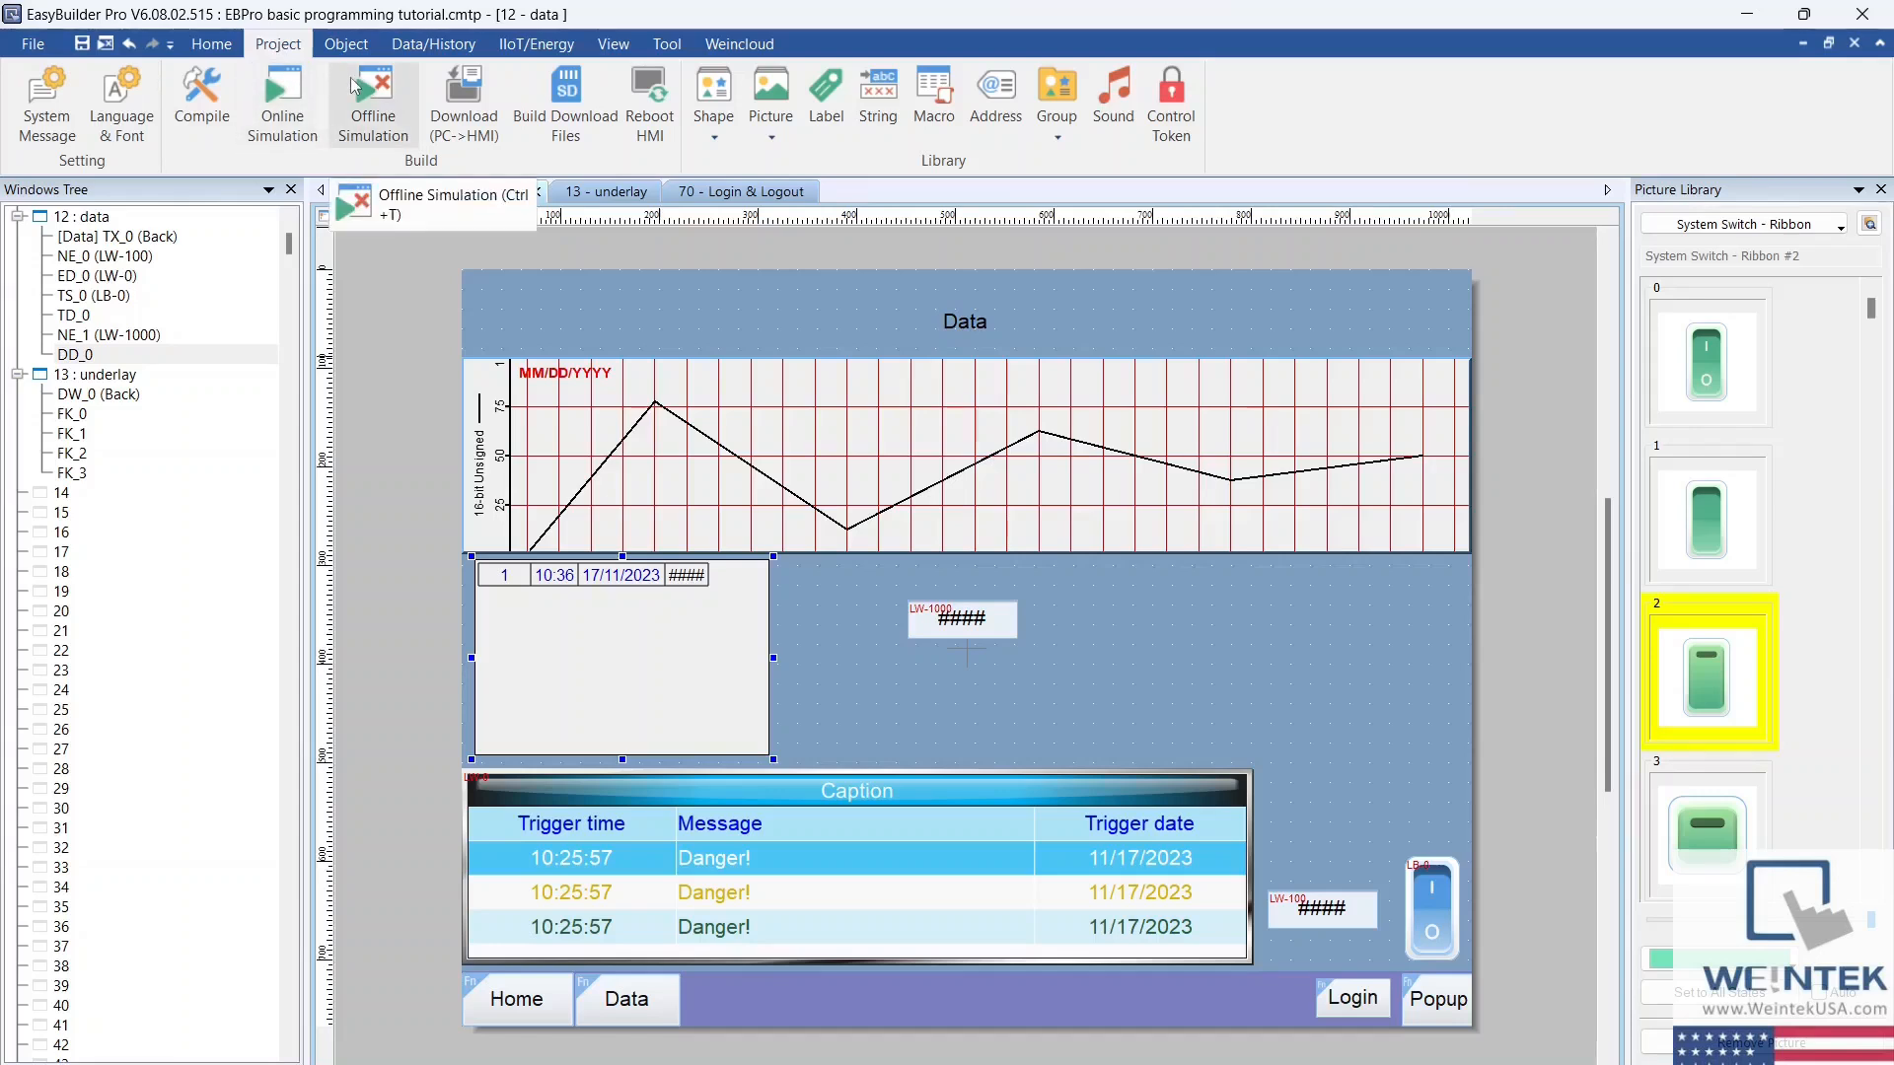
pyautogui.click(406, 121)
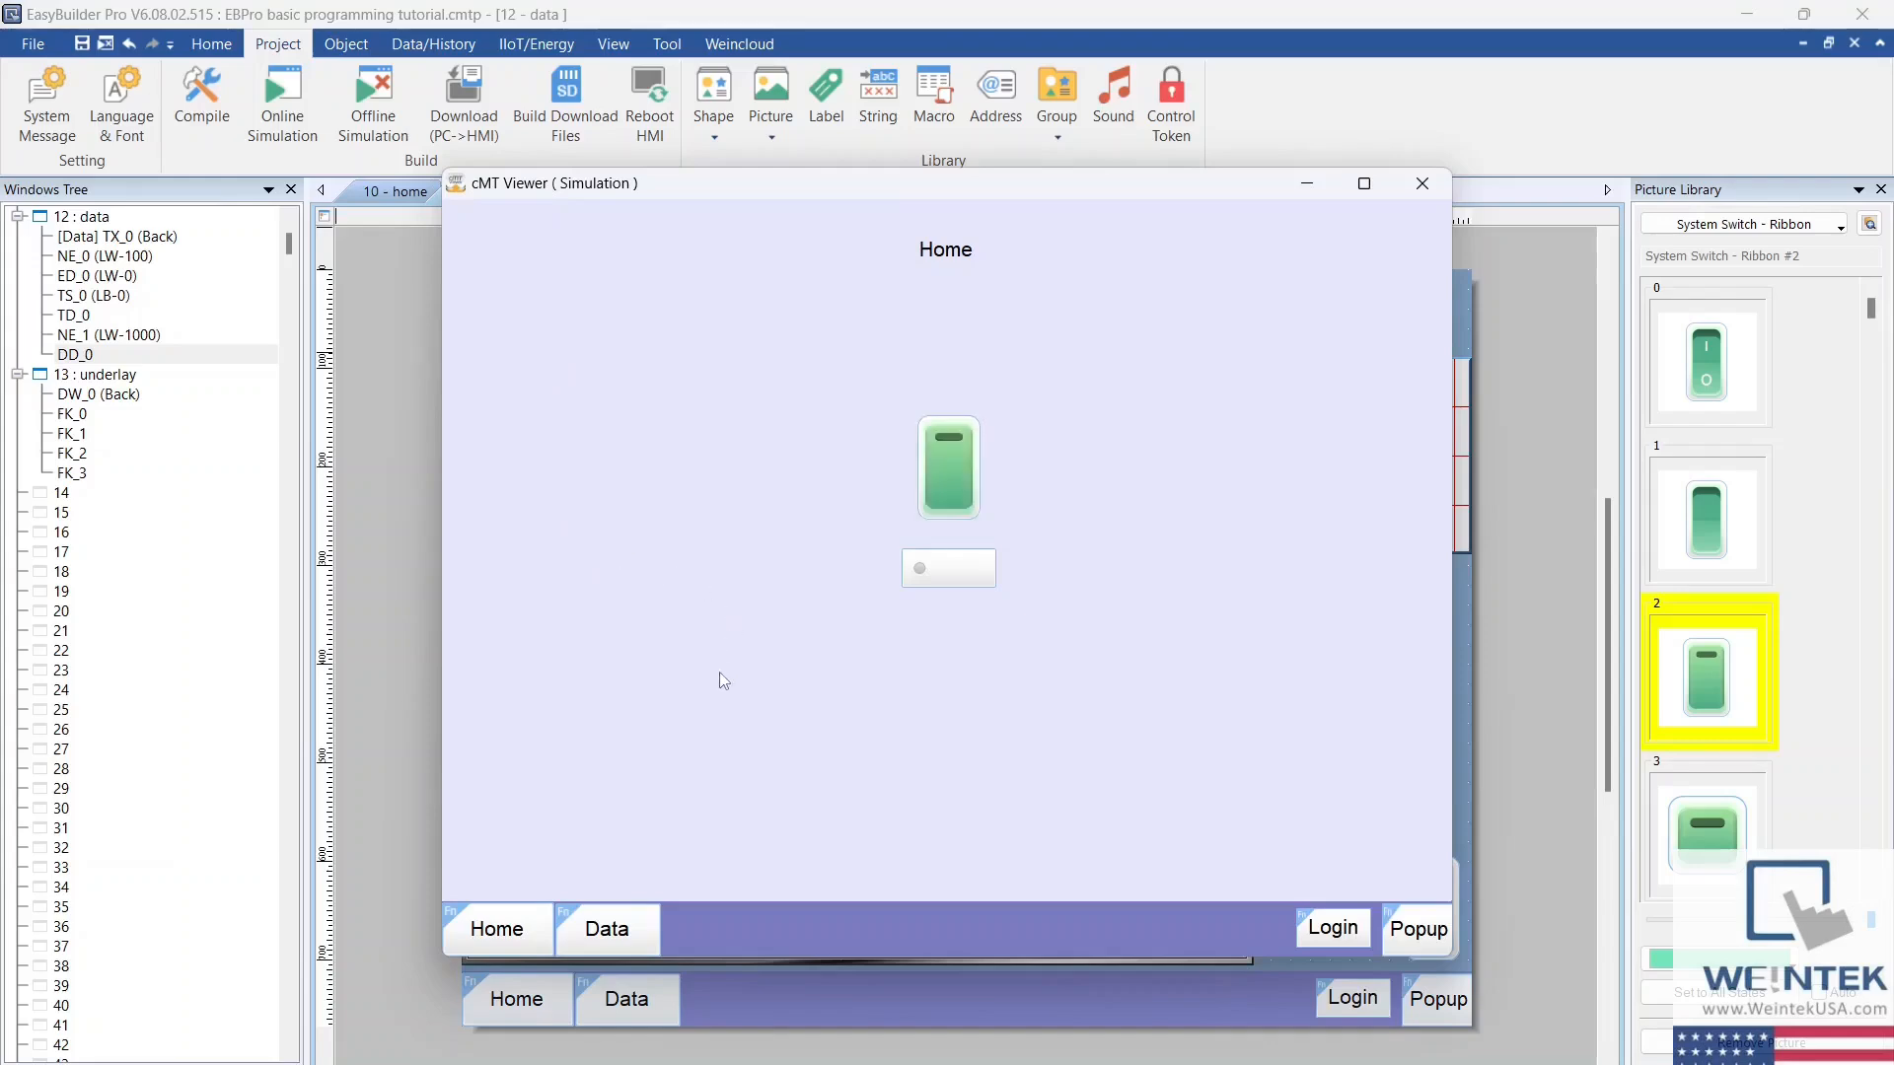
pyautogui.click(1422, 185)
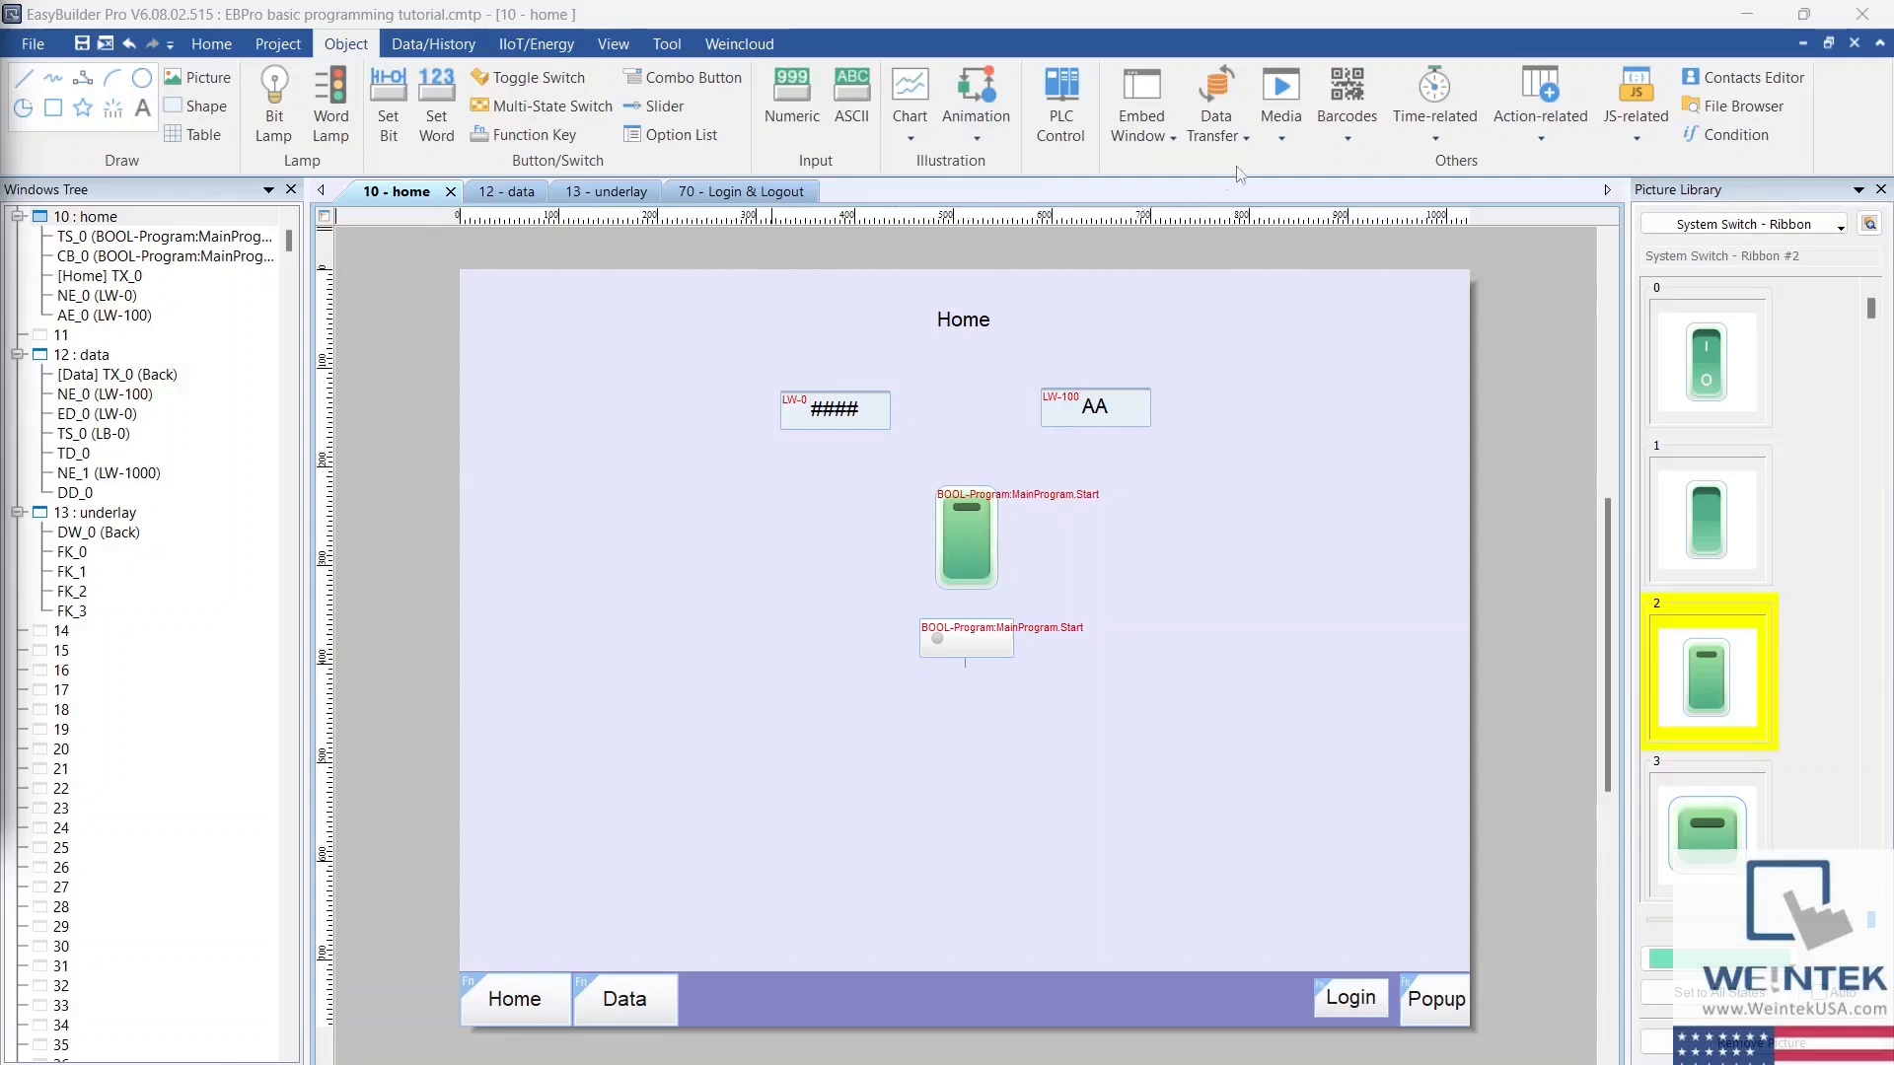
# Step: Start a new PLC Web Browser object for the Home window and review the command usage of its control address
pyautogui.click(1286, 138)
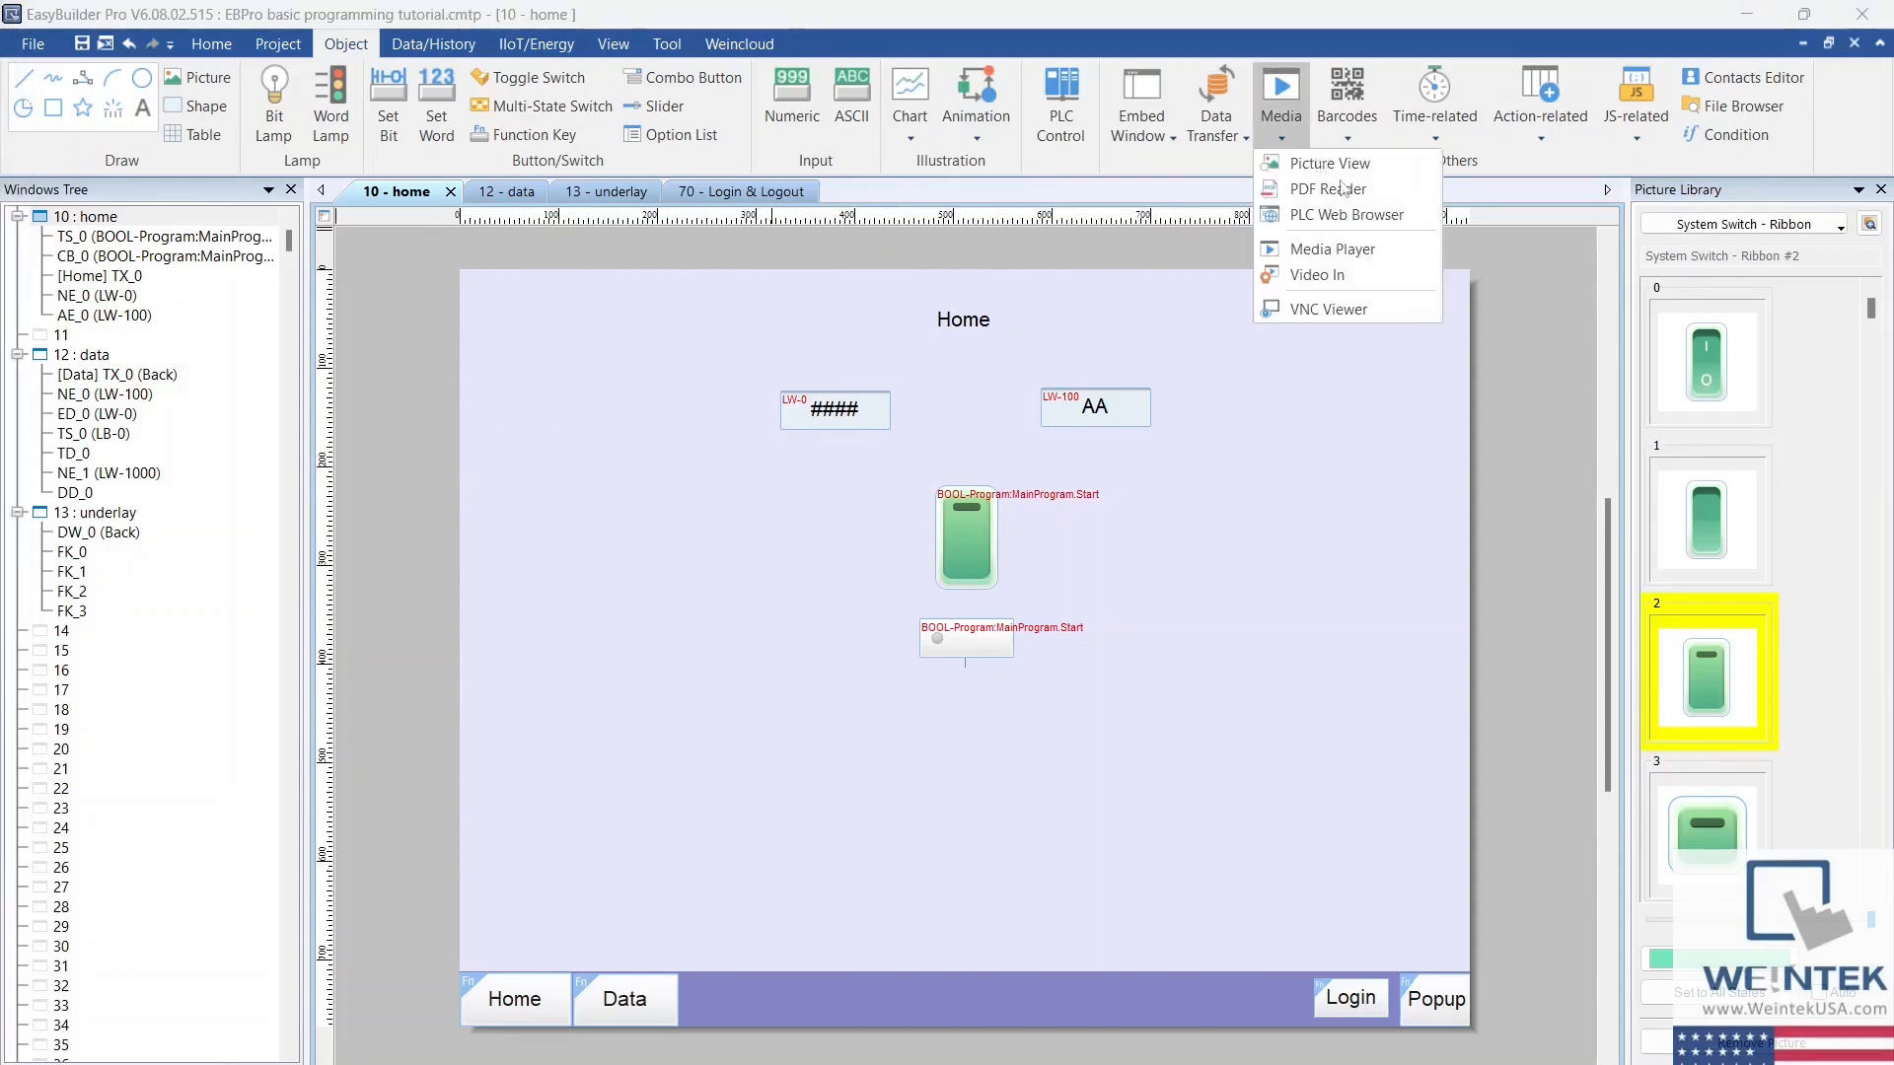
pyautogui.click(1412, 224)
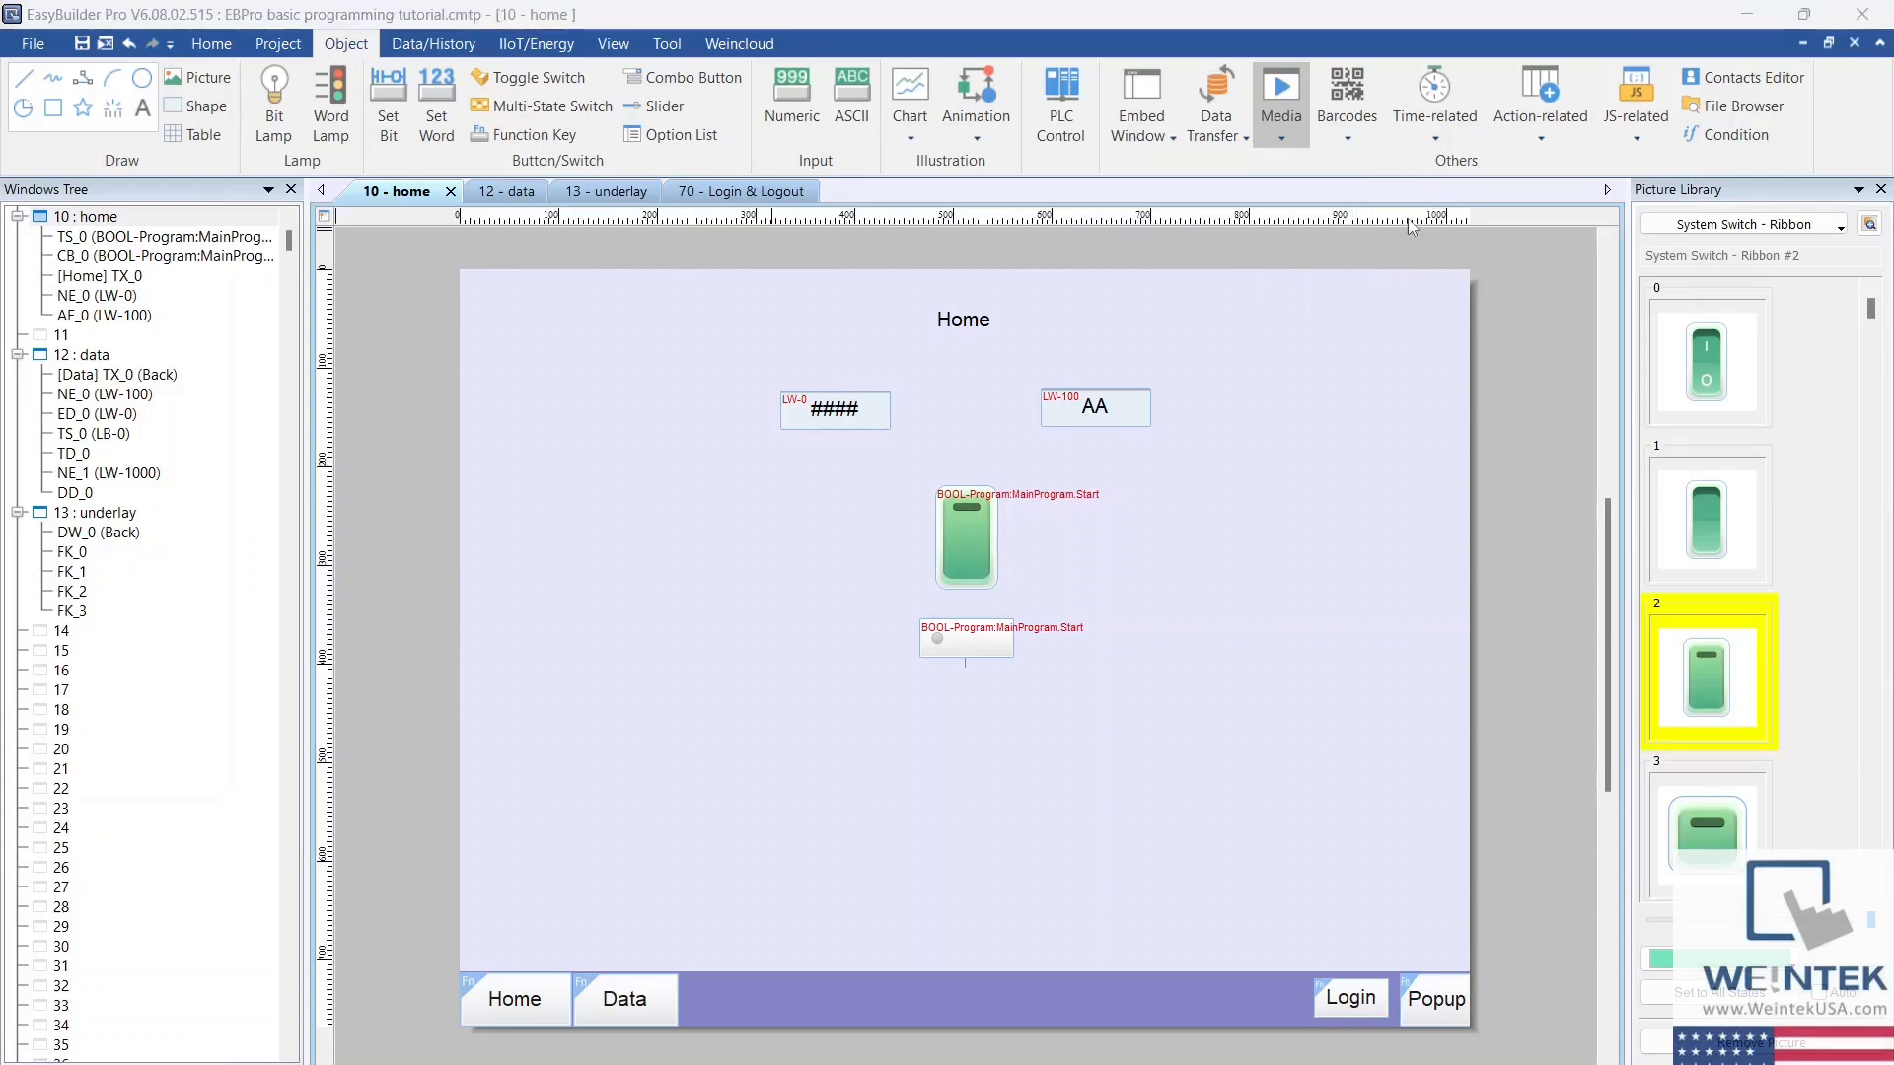
pyautogui.click(698, 489)
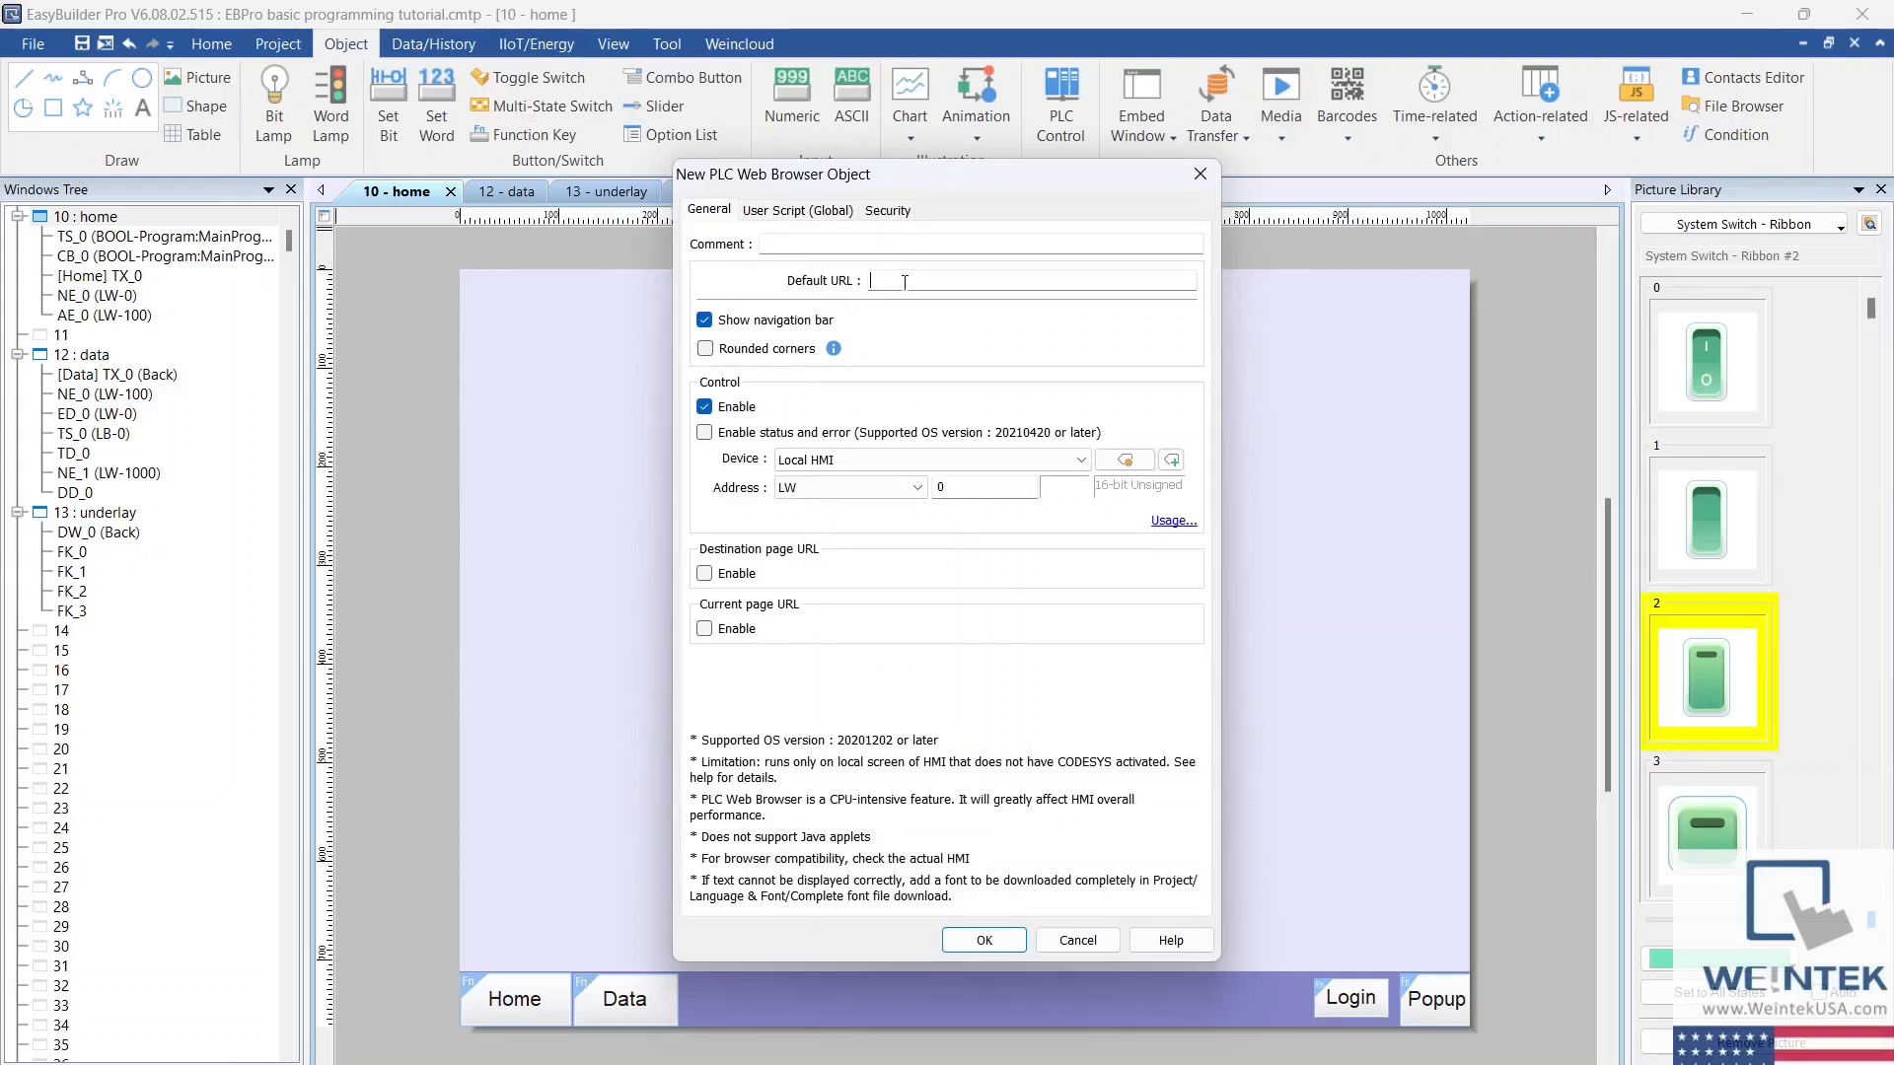
pyautogui.click(741, 325)
pyautogui.click(1174, 522)
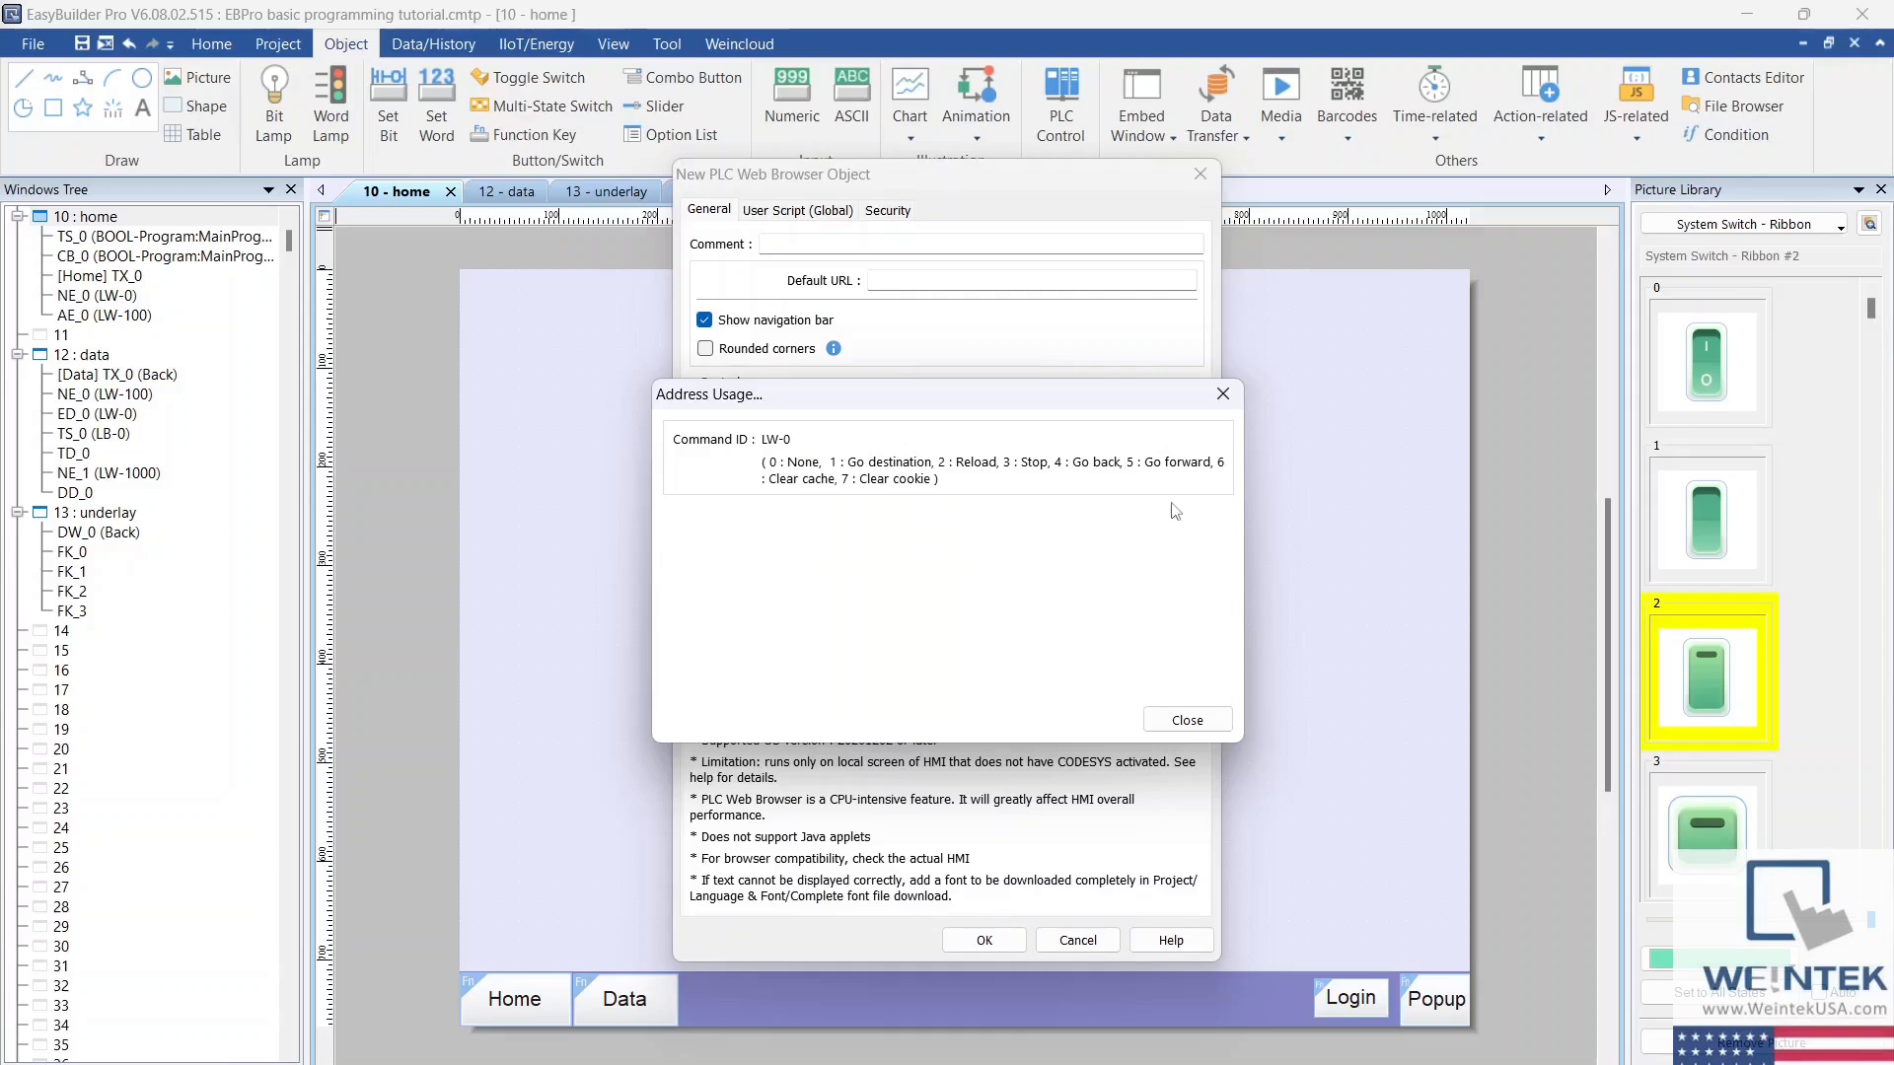
pyautogui.click(1190, 719)
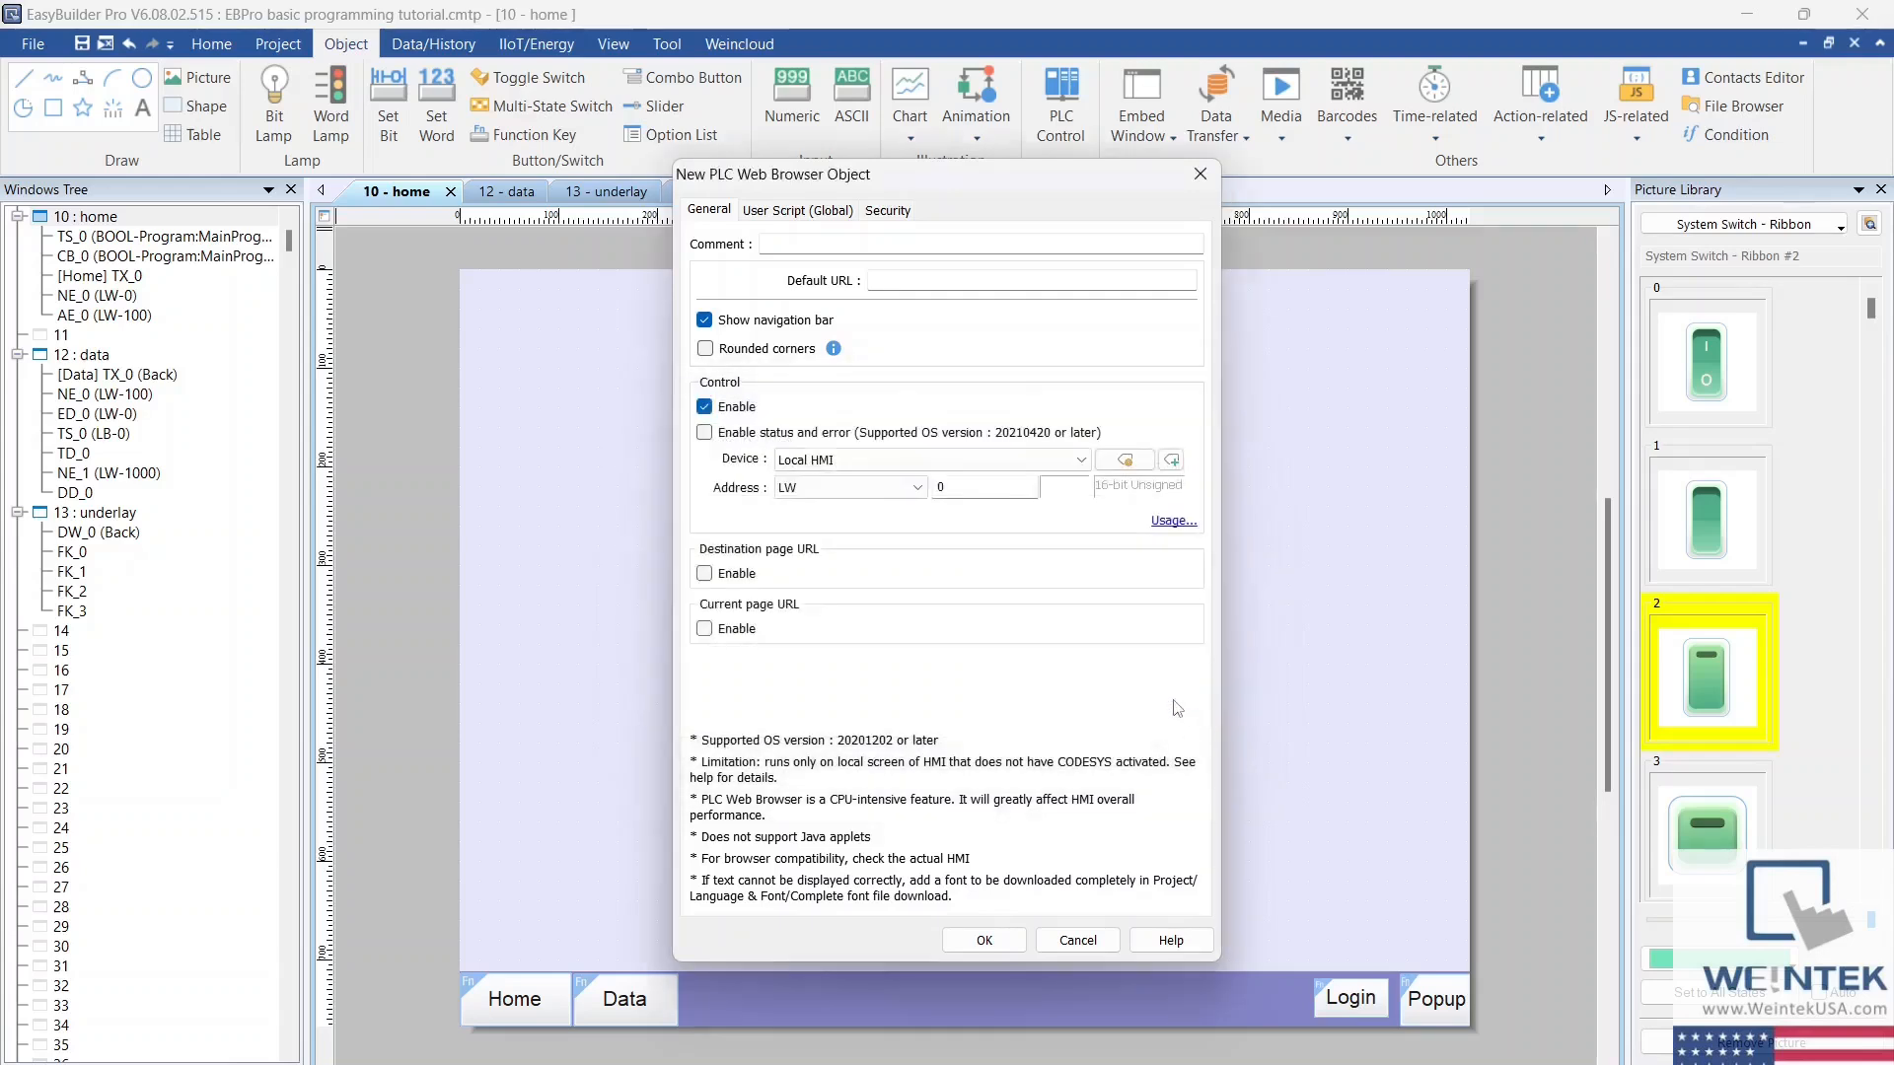
# Step: Keep destination and current page URL disabled and place the PLC Web Browser object in the Home window's lower-left area, above the navigation buttons
pyautogui.click(704, 574)
pyautogui.click(704, 693)
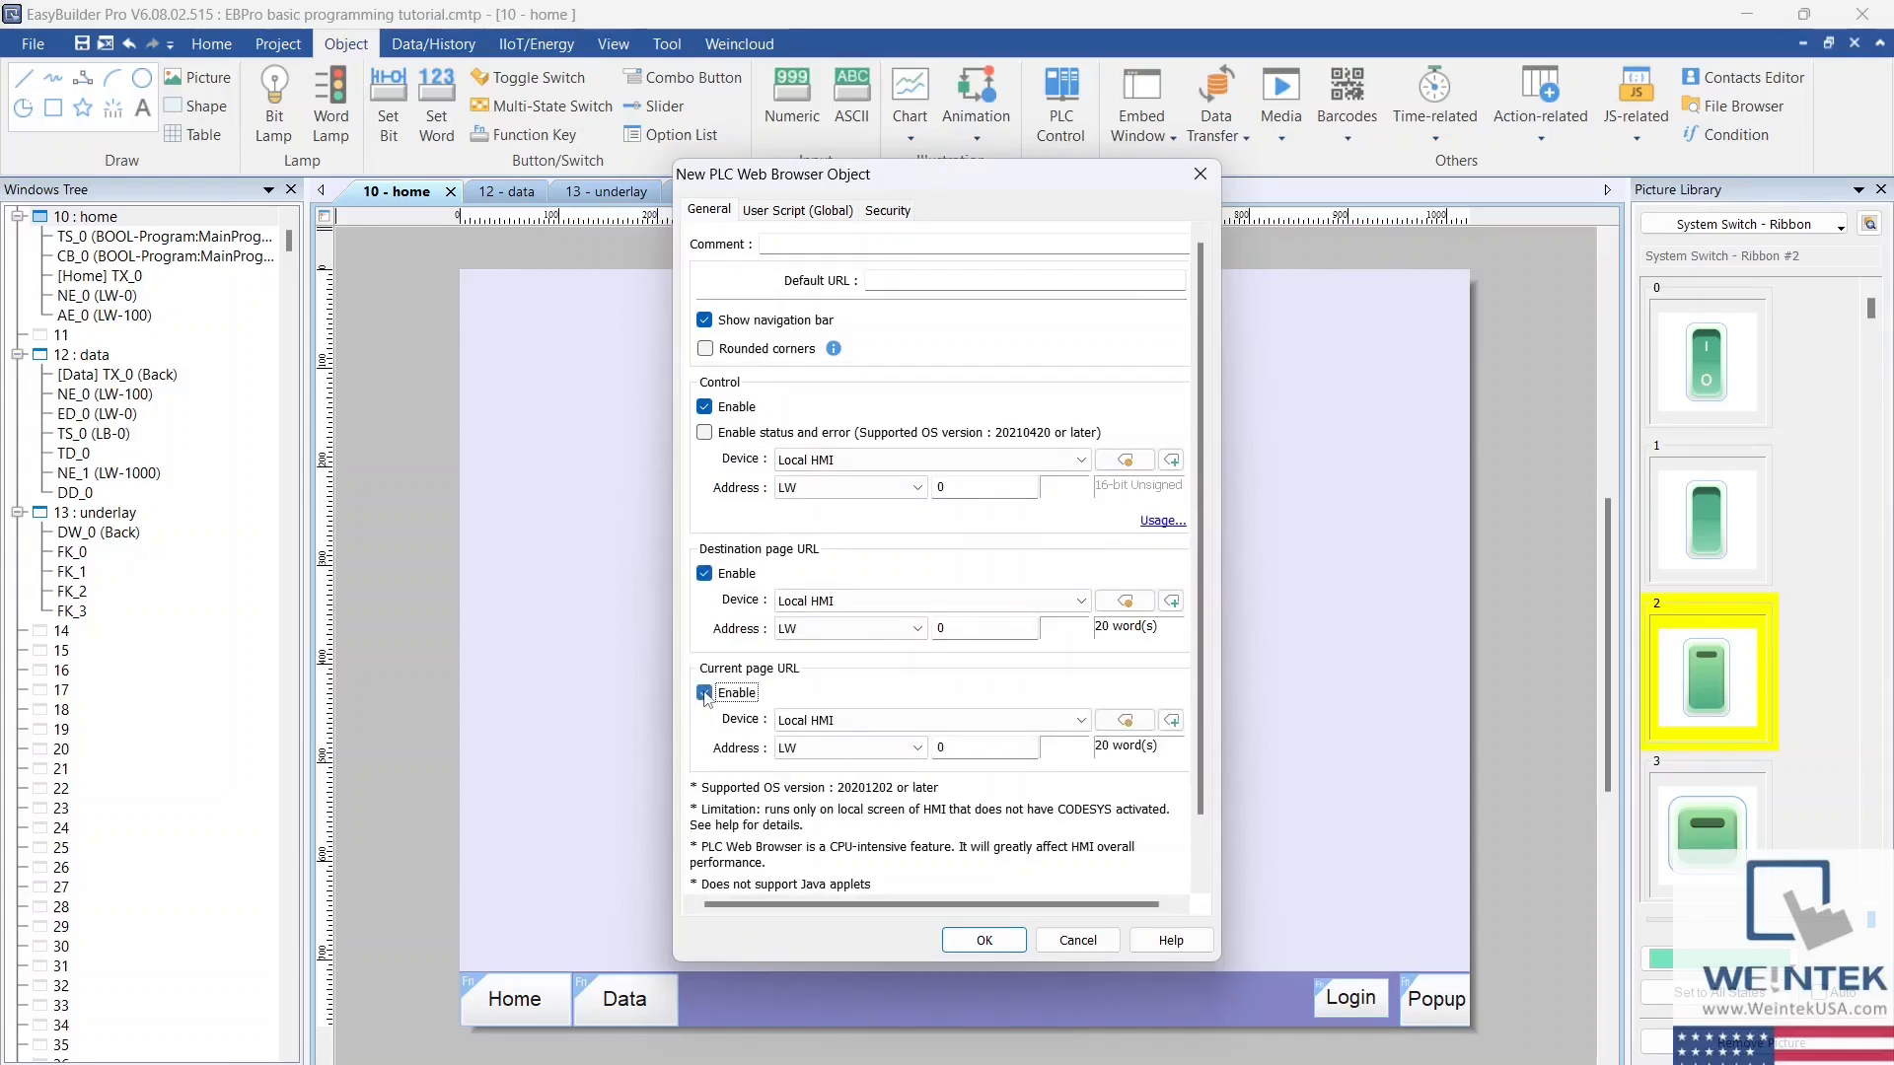
pyautogui.click(704, 692)
pyautogui.click(705, 573)
pyautogui.click(983, 940)
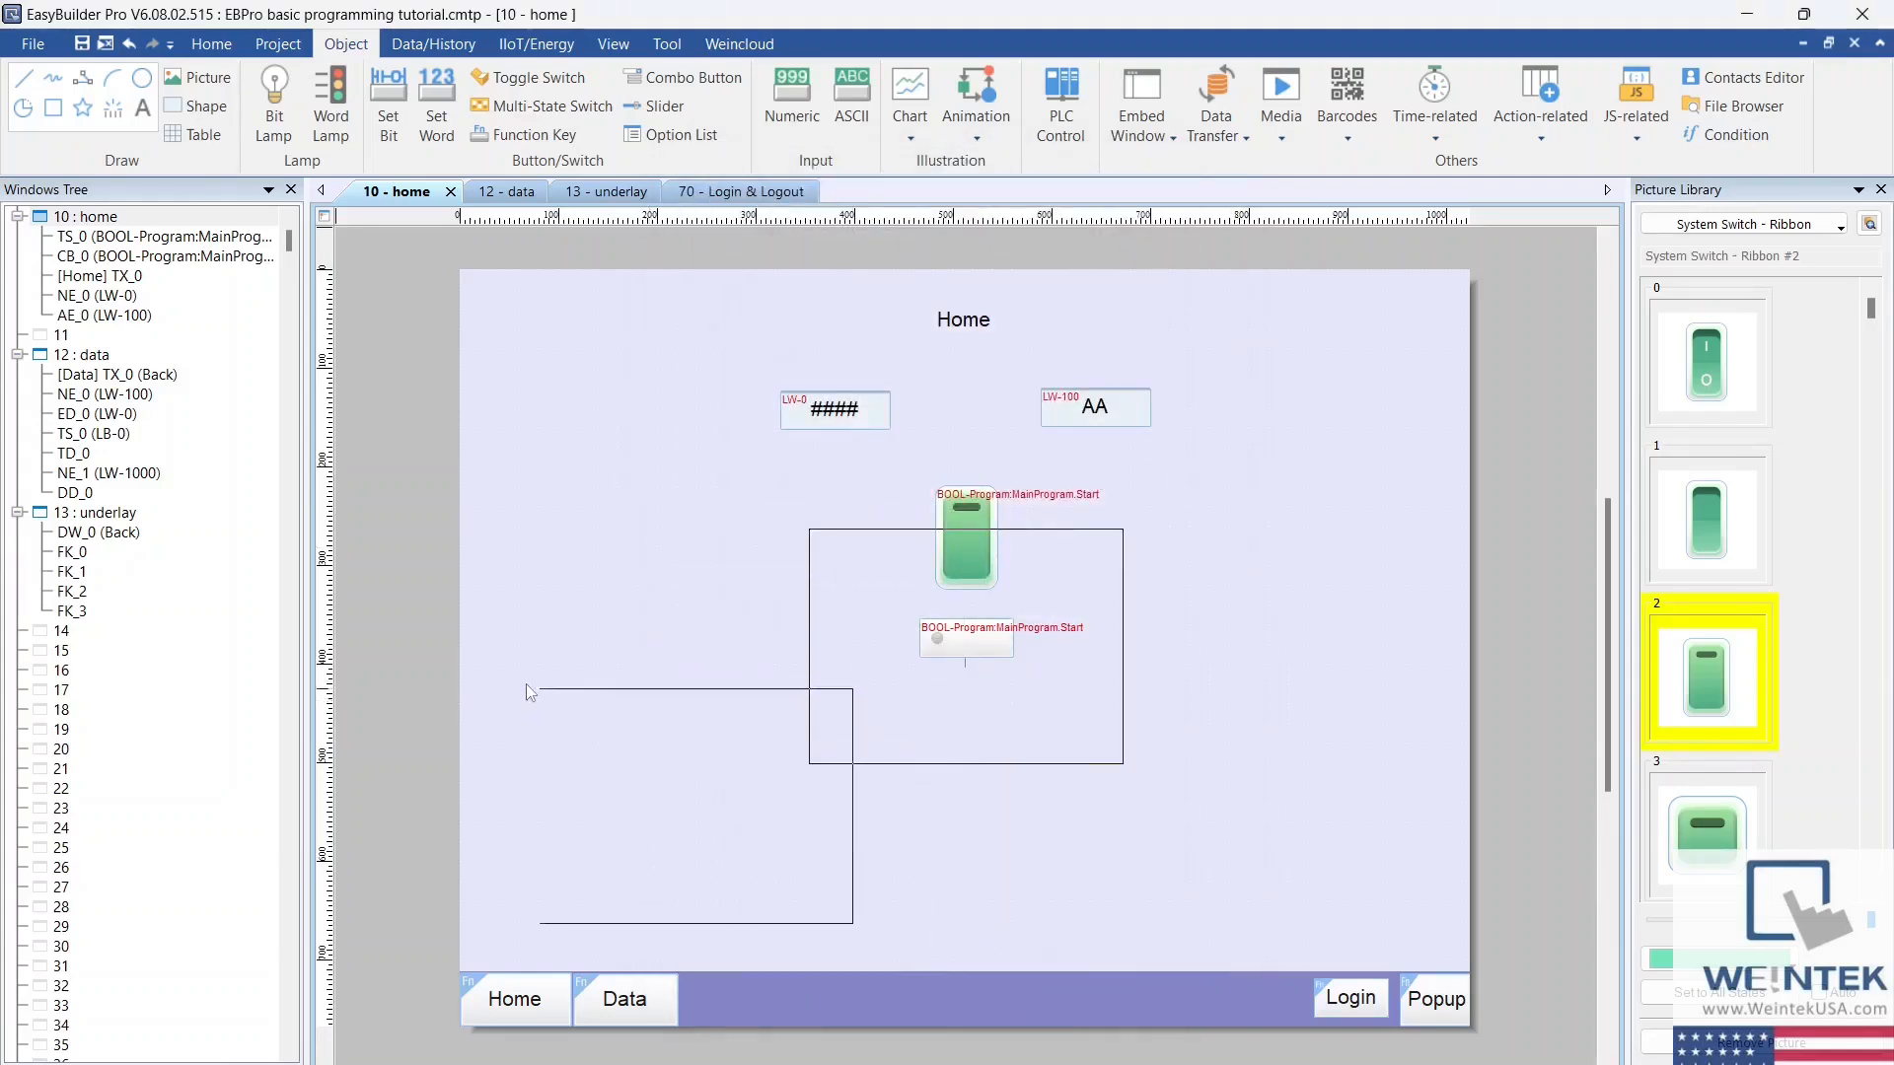
pyautogui.click(514, 684)
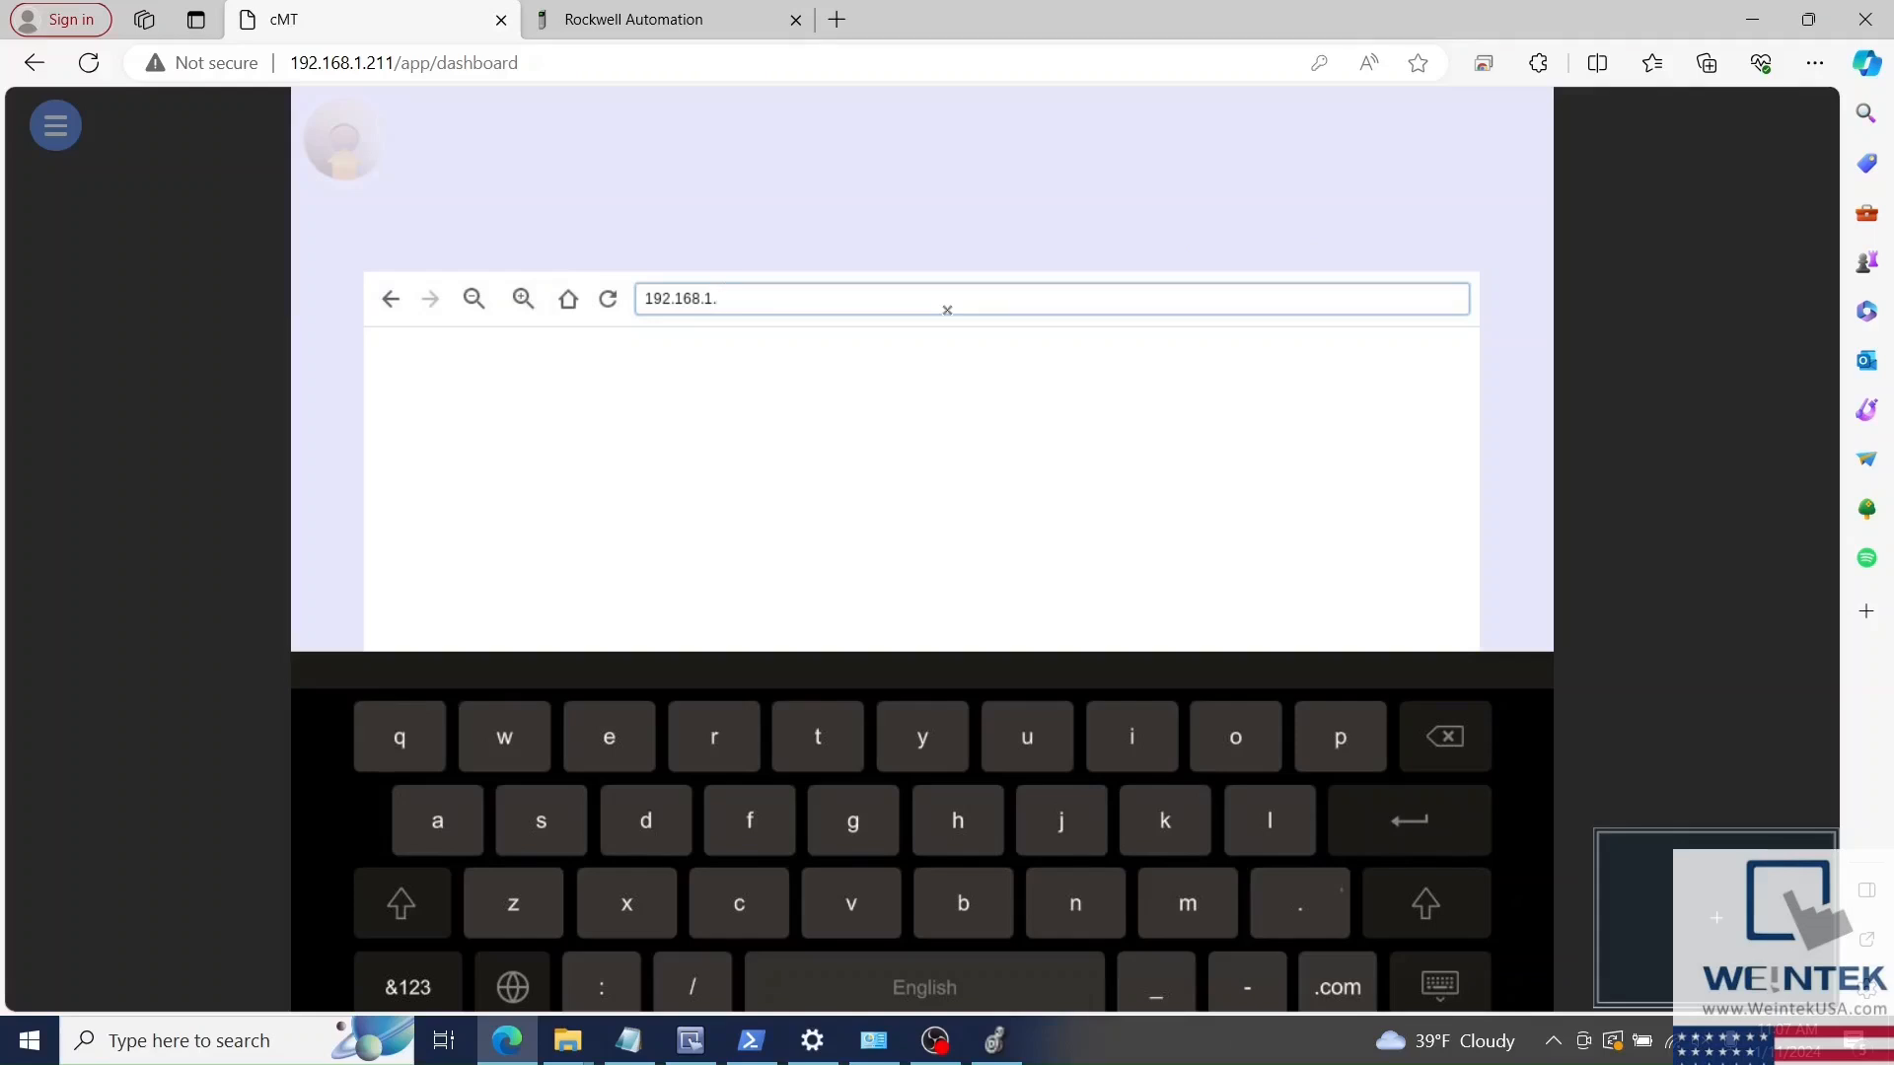
# Step: In the cMT web view, load 192.168.1.180 in the PLC browser object and examine the controller's home page down to its status indicators
pyautogui.write('180')
pyautogui.press('Return')
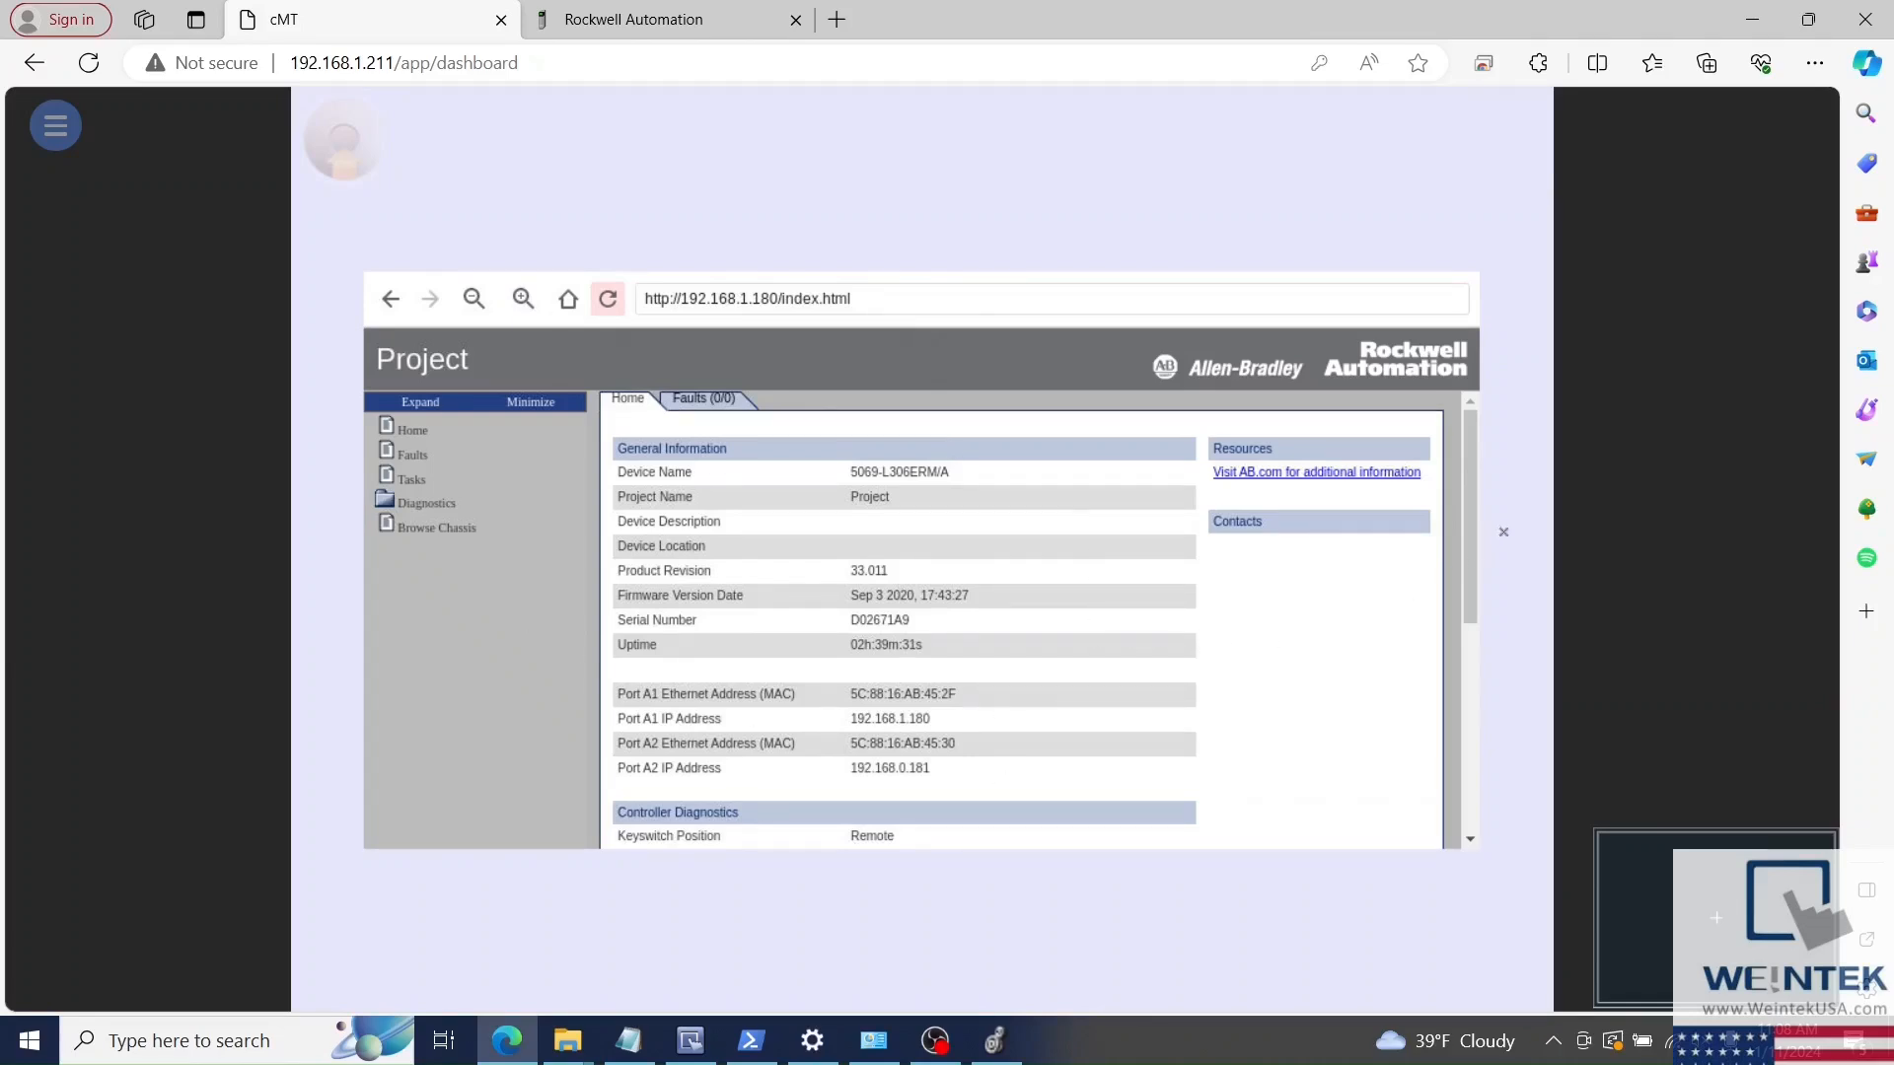
pyautogui.moveTo(1471, 513); pyautogui.dragTo(1476, 576)
pyautogui.scroll(-3, 1490, 642)
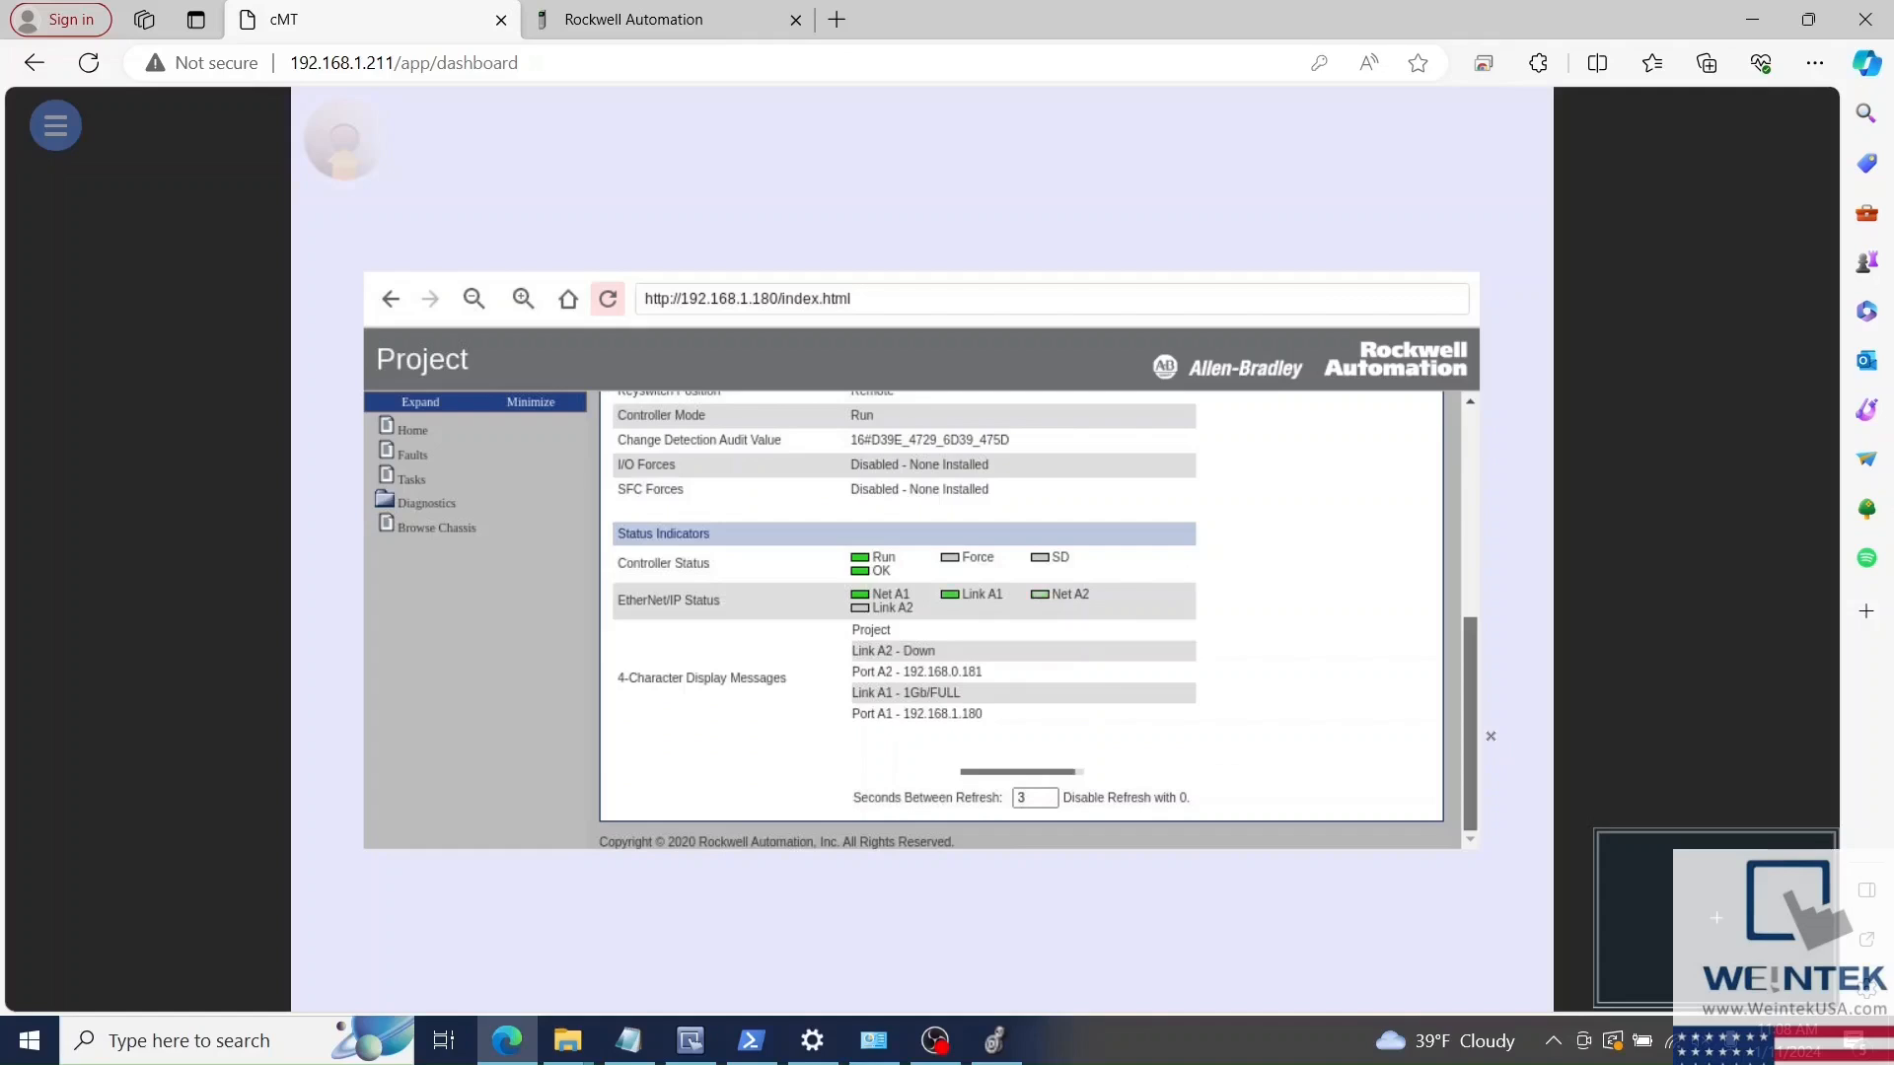
pyautogui.scroll(4, 1447, 510)
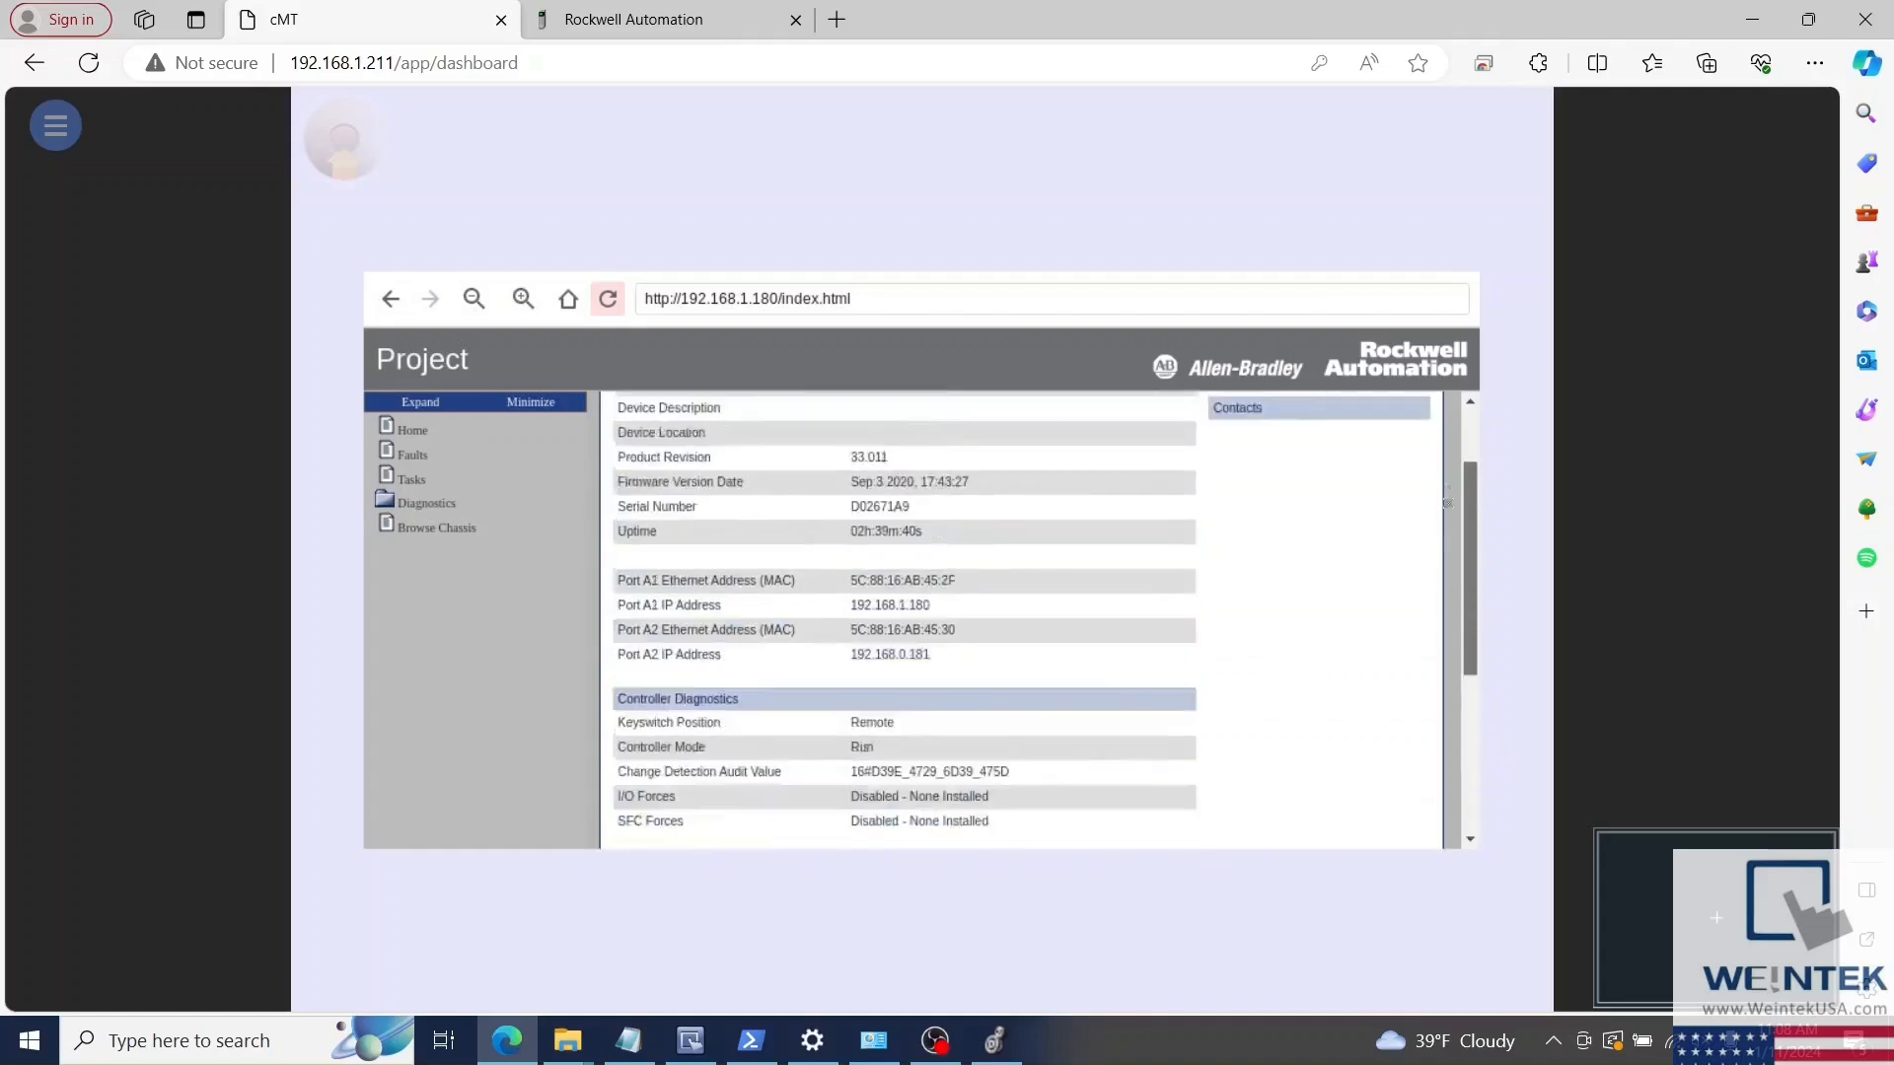
pyautogui.scroll(2, 1450, 483)
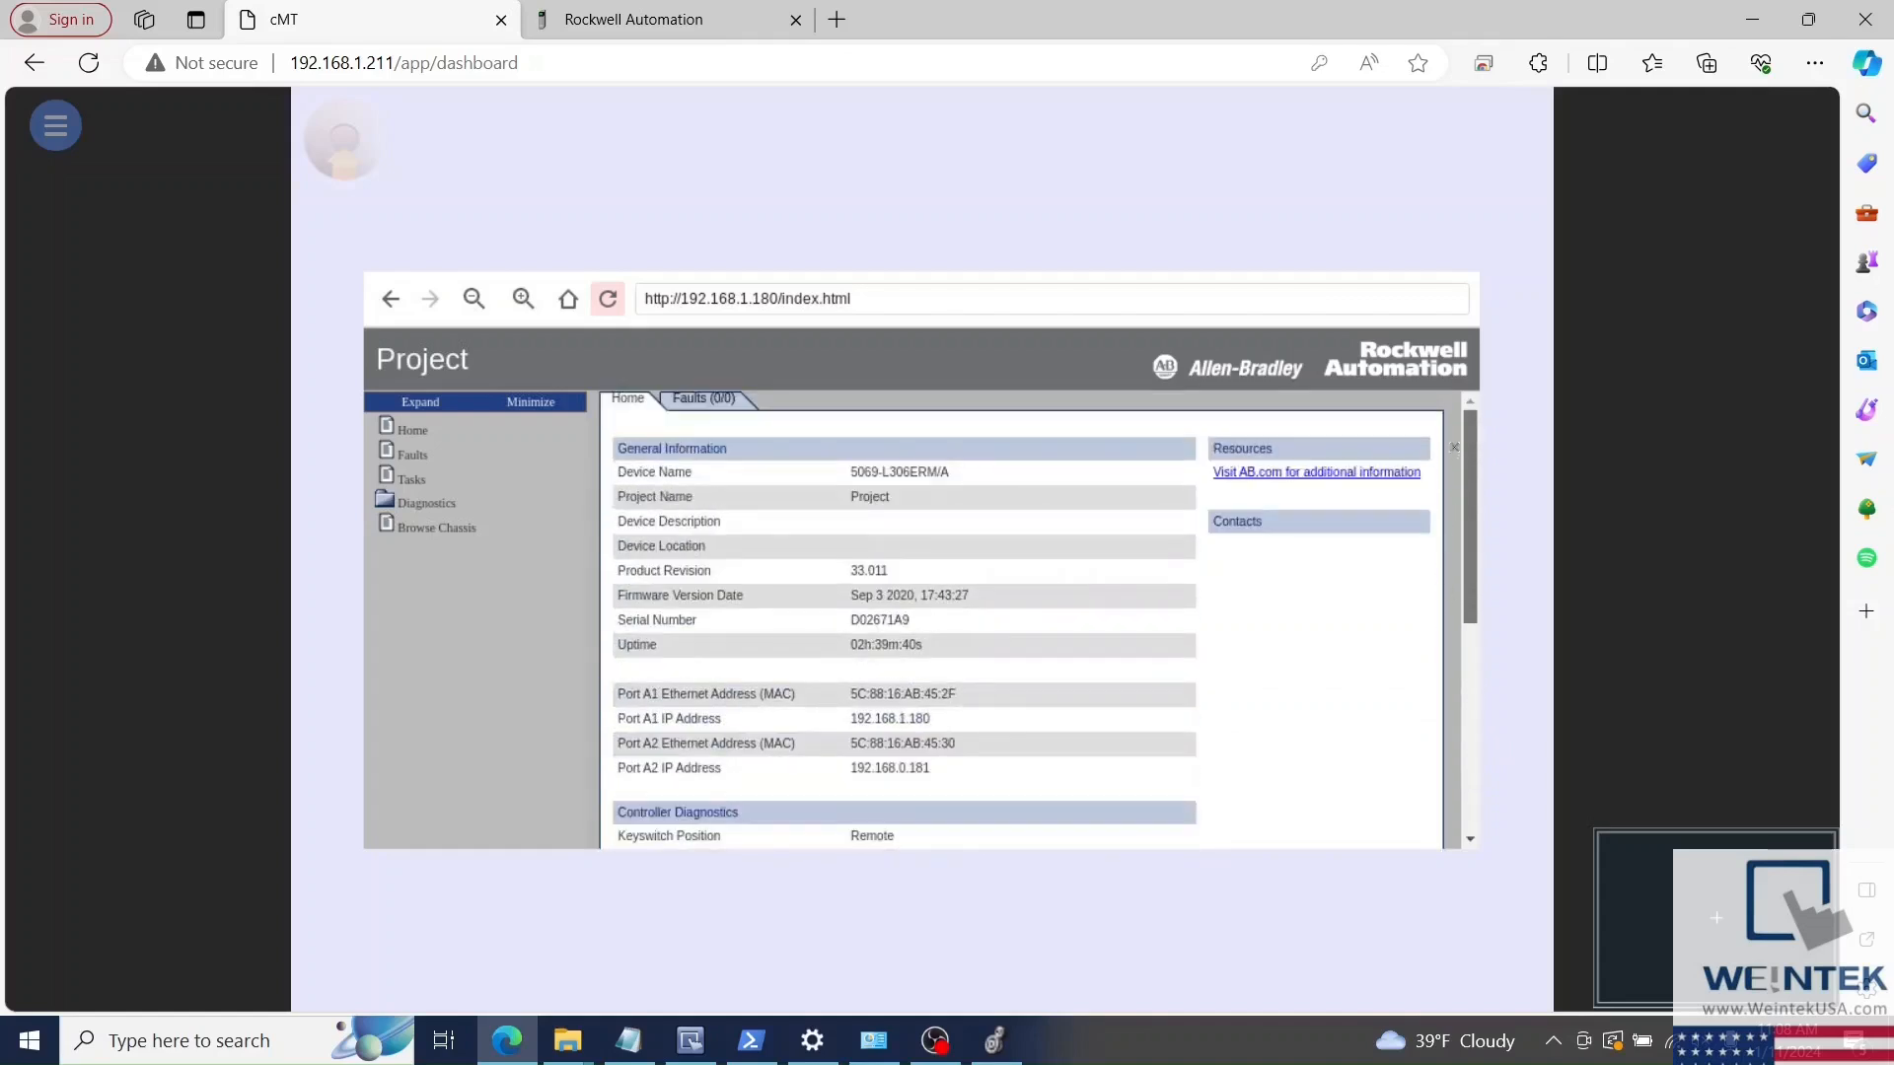
# Step: View the controller's Faults page and return to its Home page
pyautogui.click(423, 433)
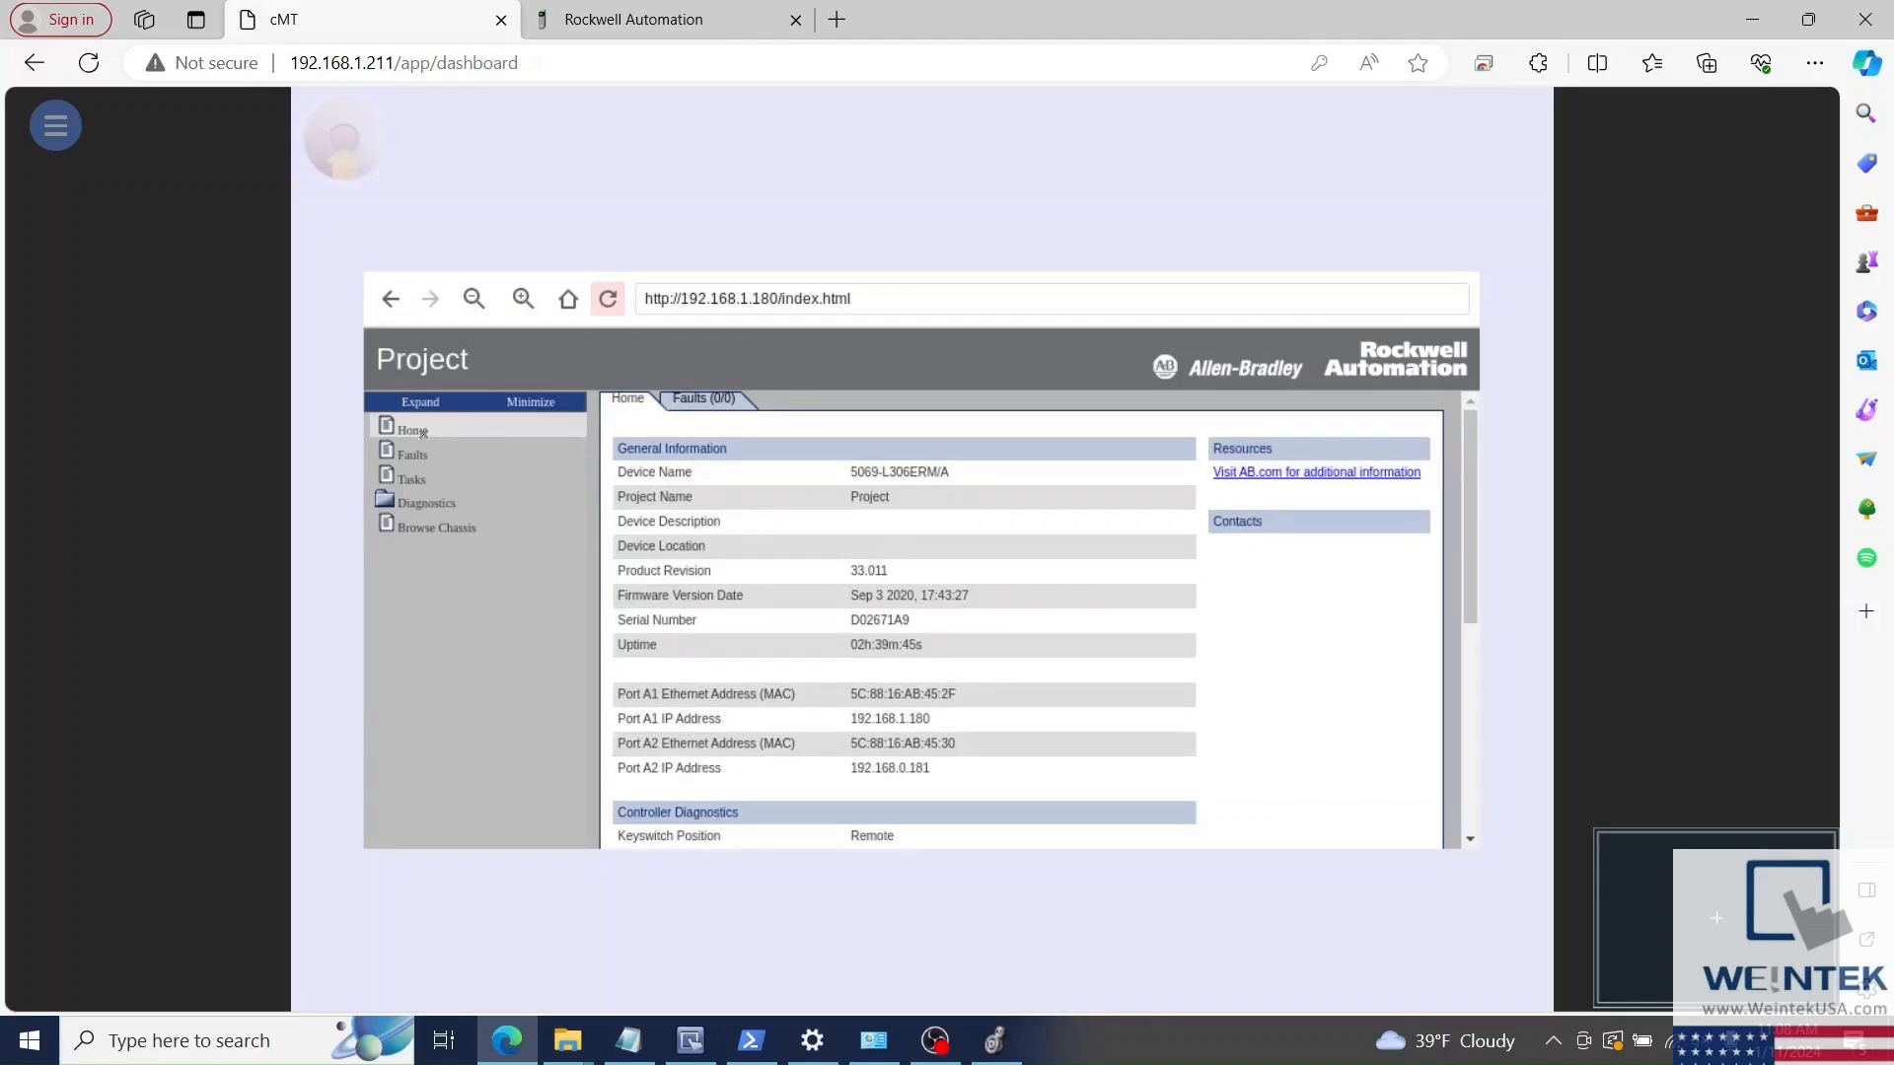
pyautogui.click(423, 461)
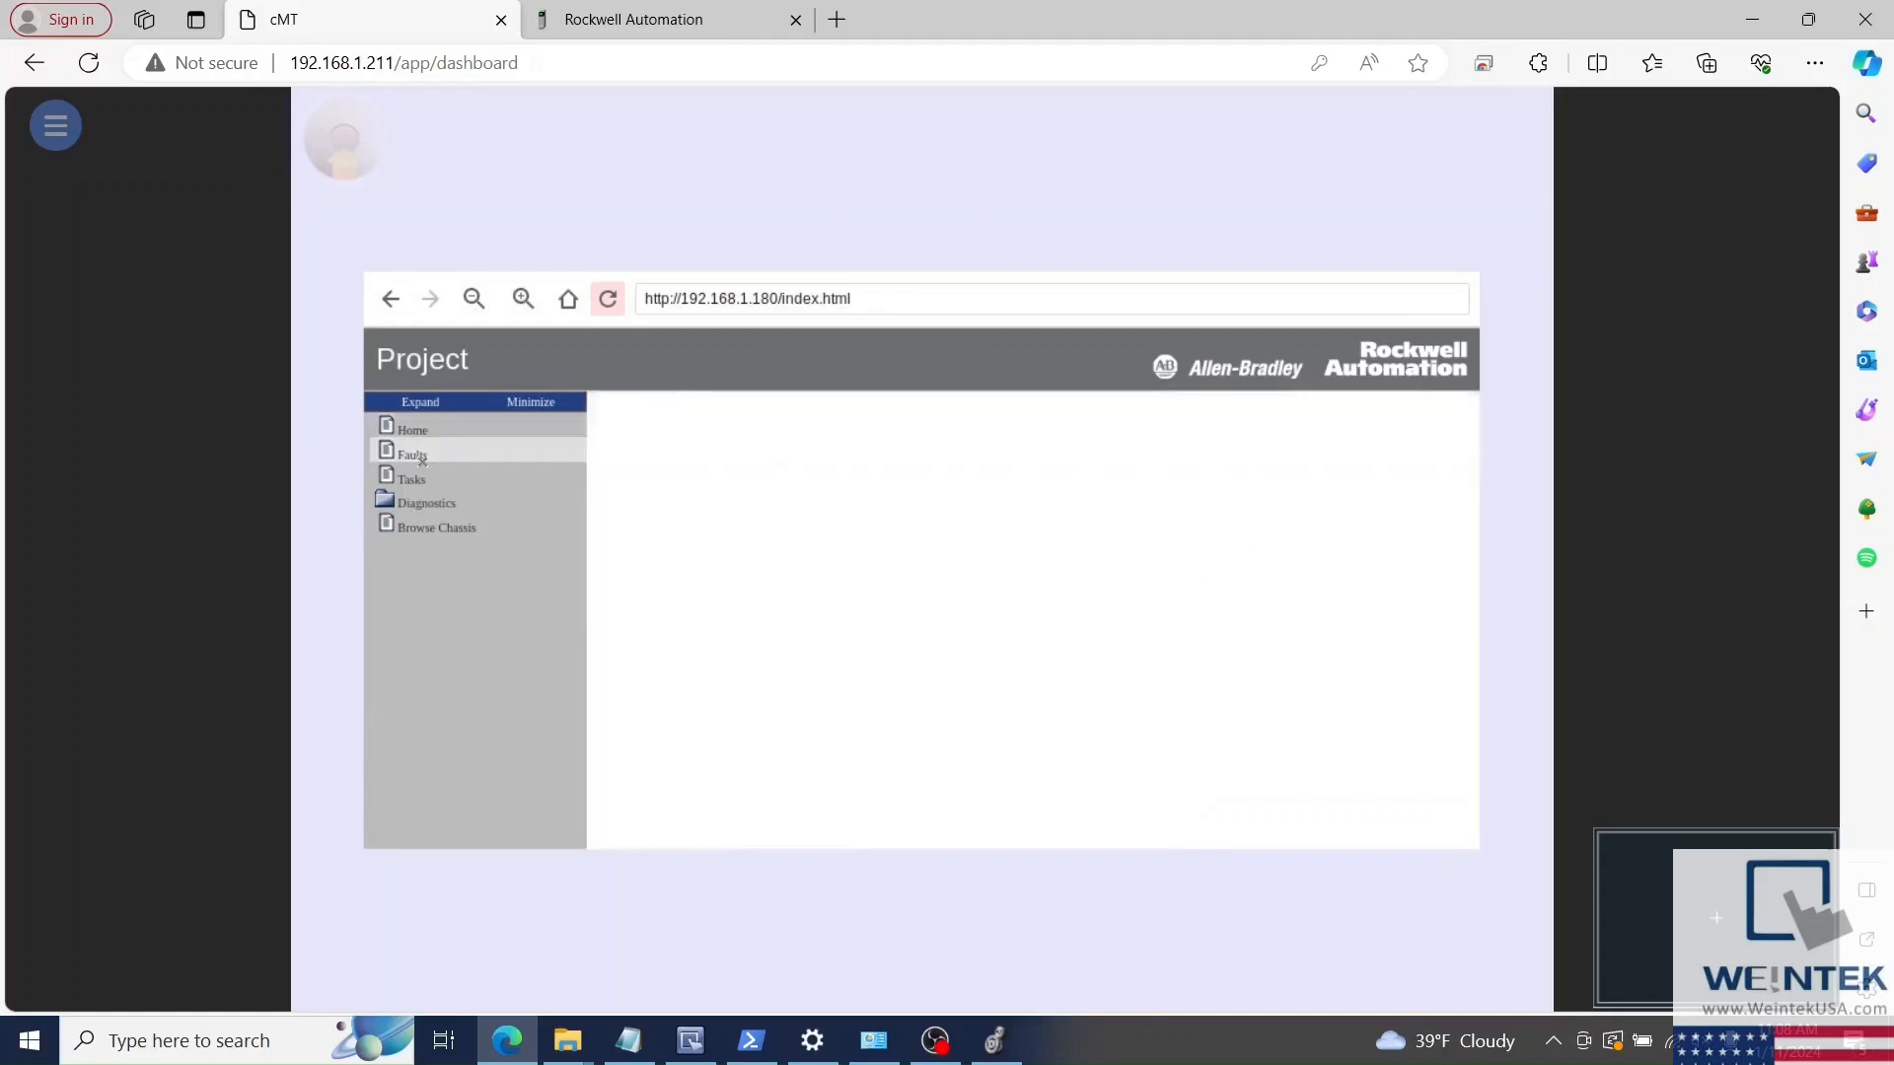
pyautogui.click(424, 431)
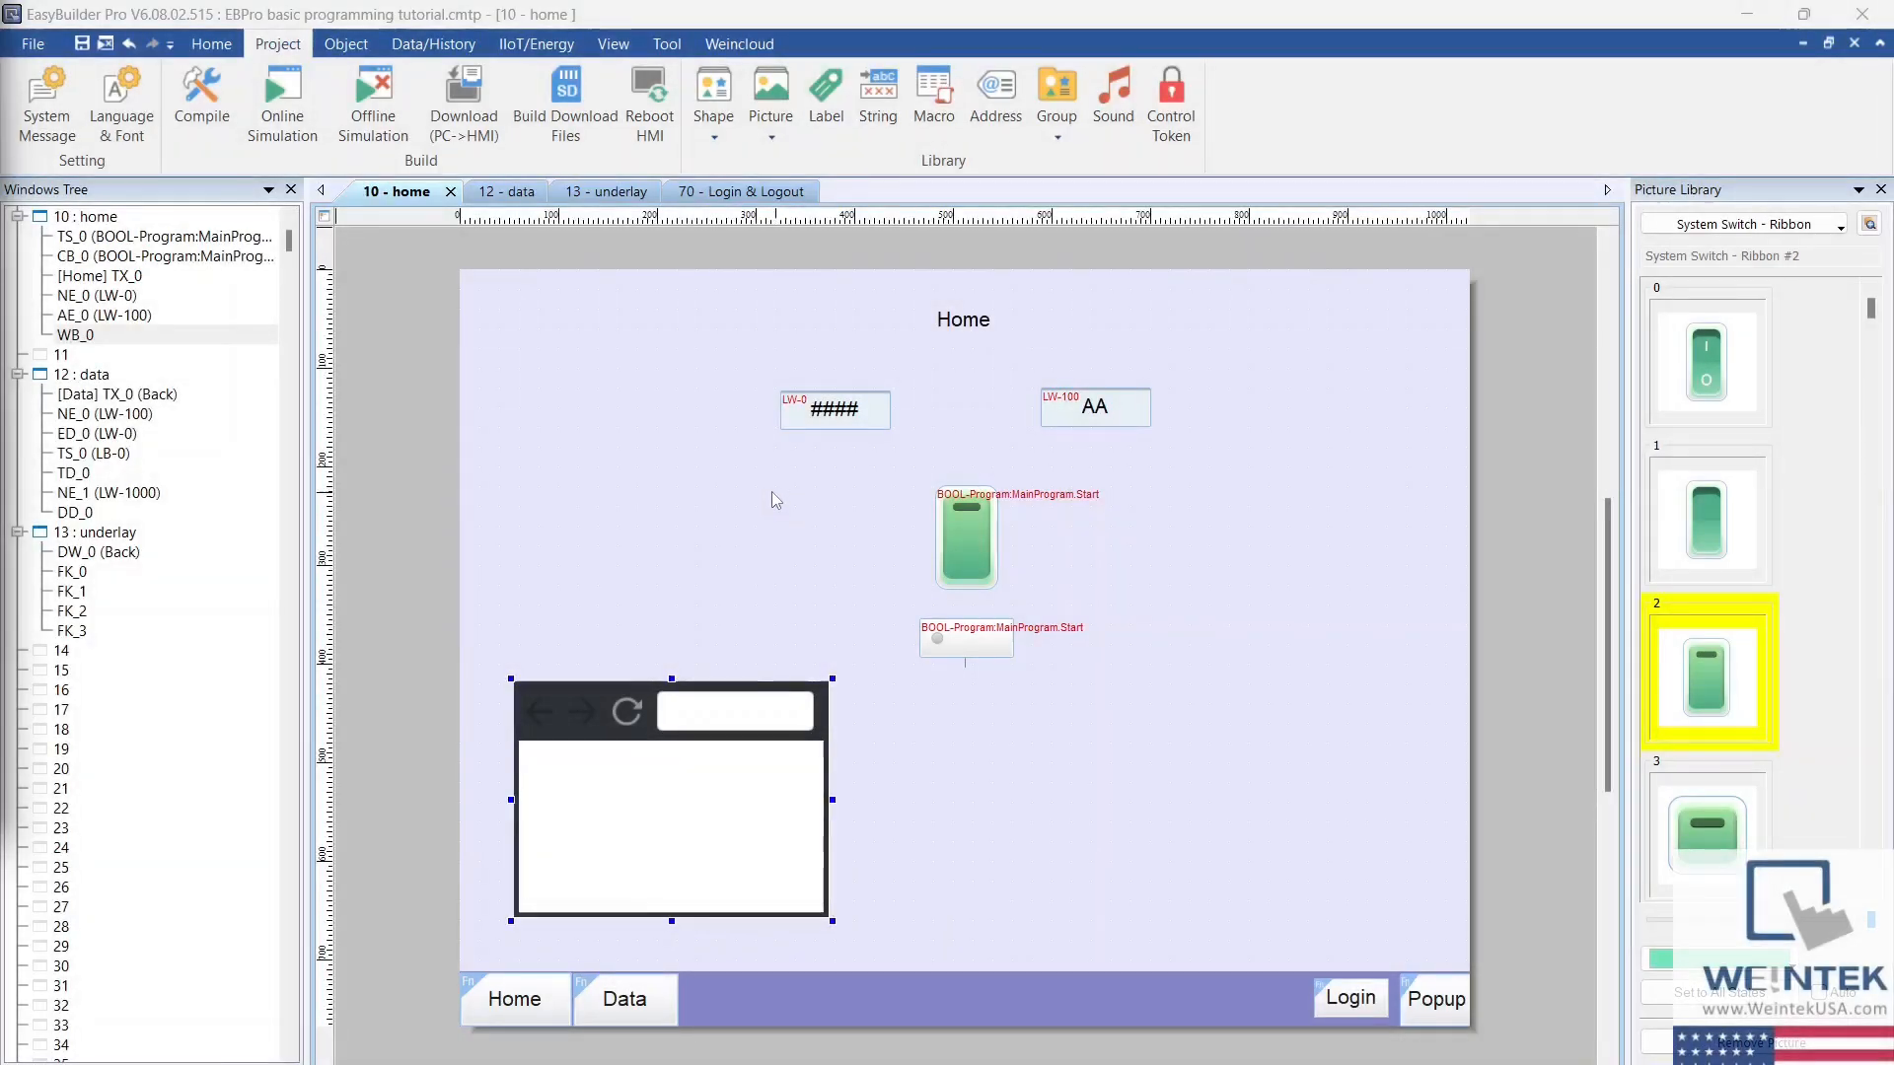
# Step: In EasyBuilder Pro, search for all HMIs on the network and download the project to cMT-D451 at 192.168.1.200
pyautogui.click(469, 131)
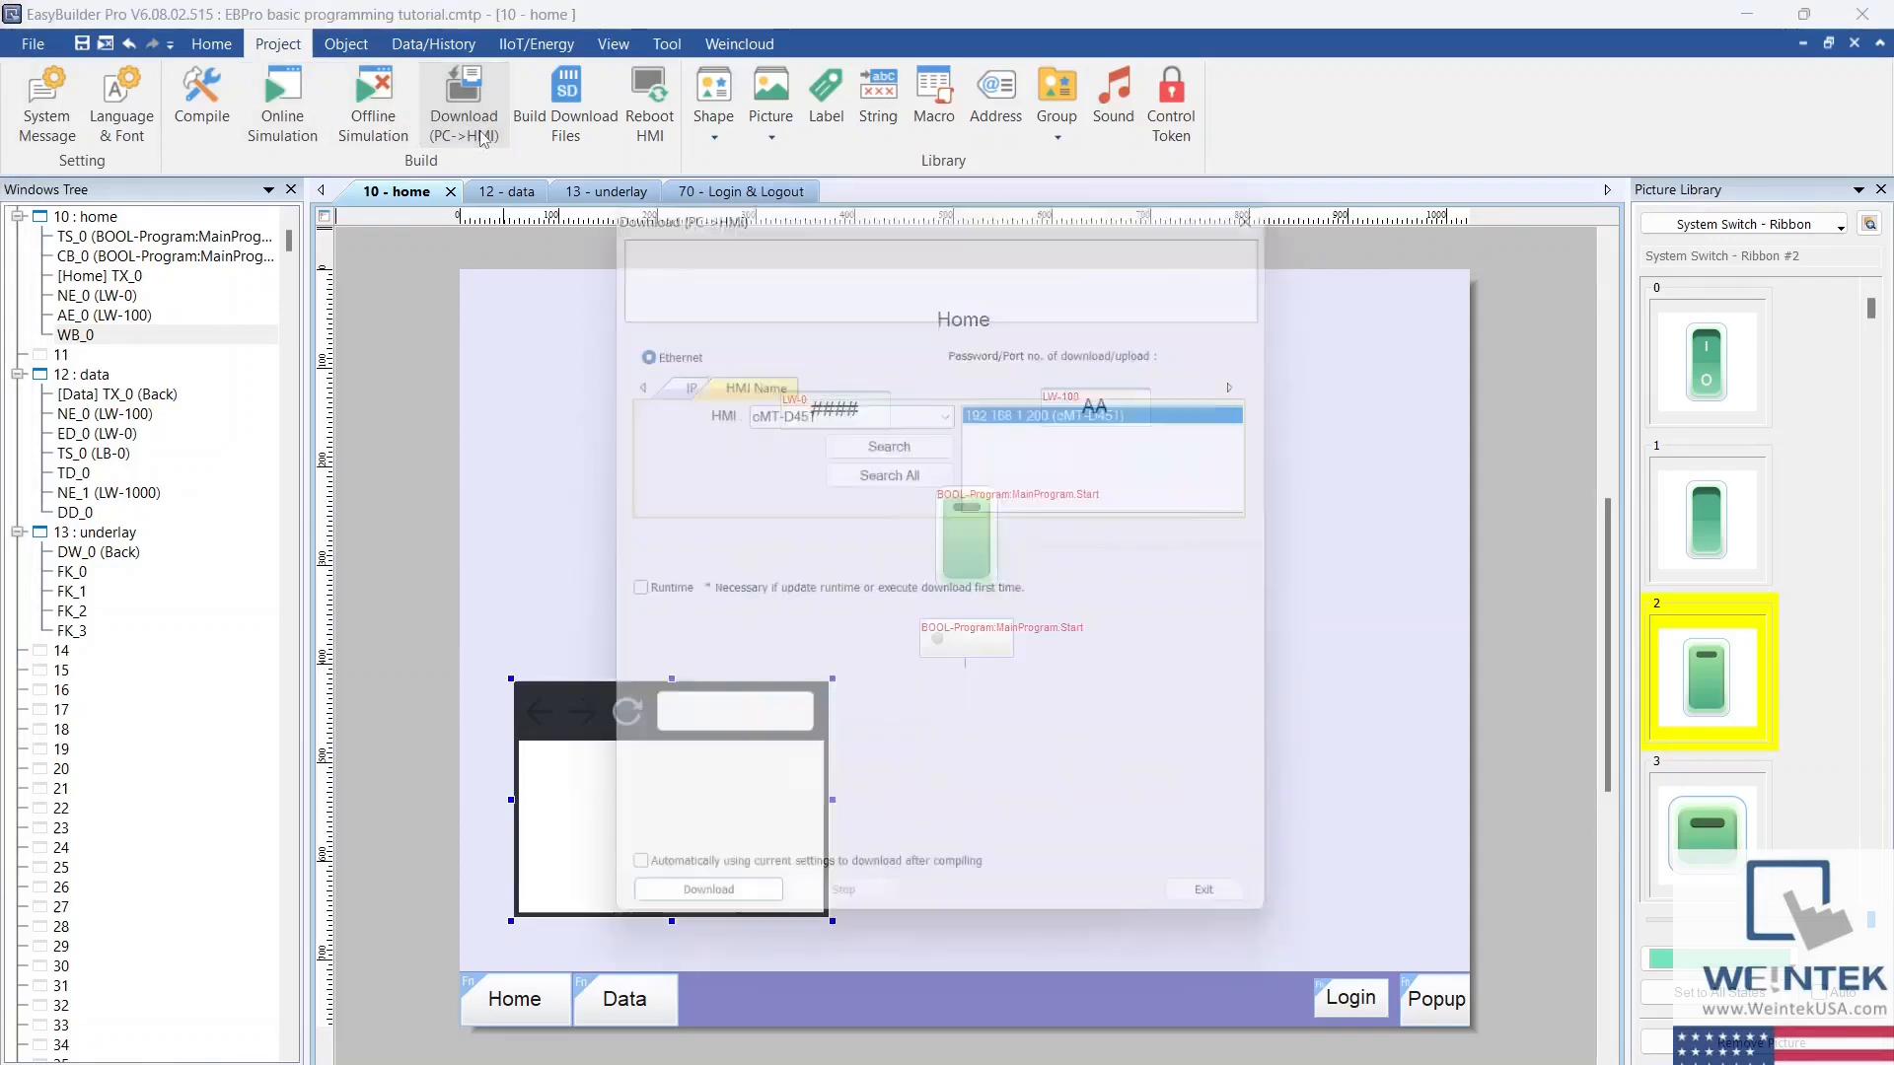
pyautogui.click(945, 479)
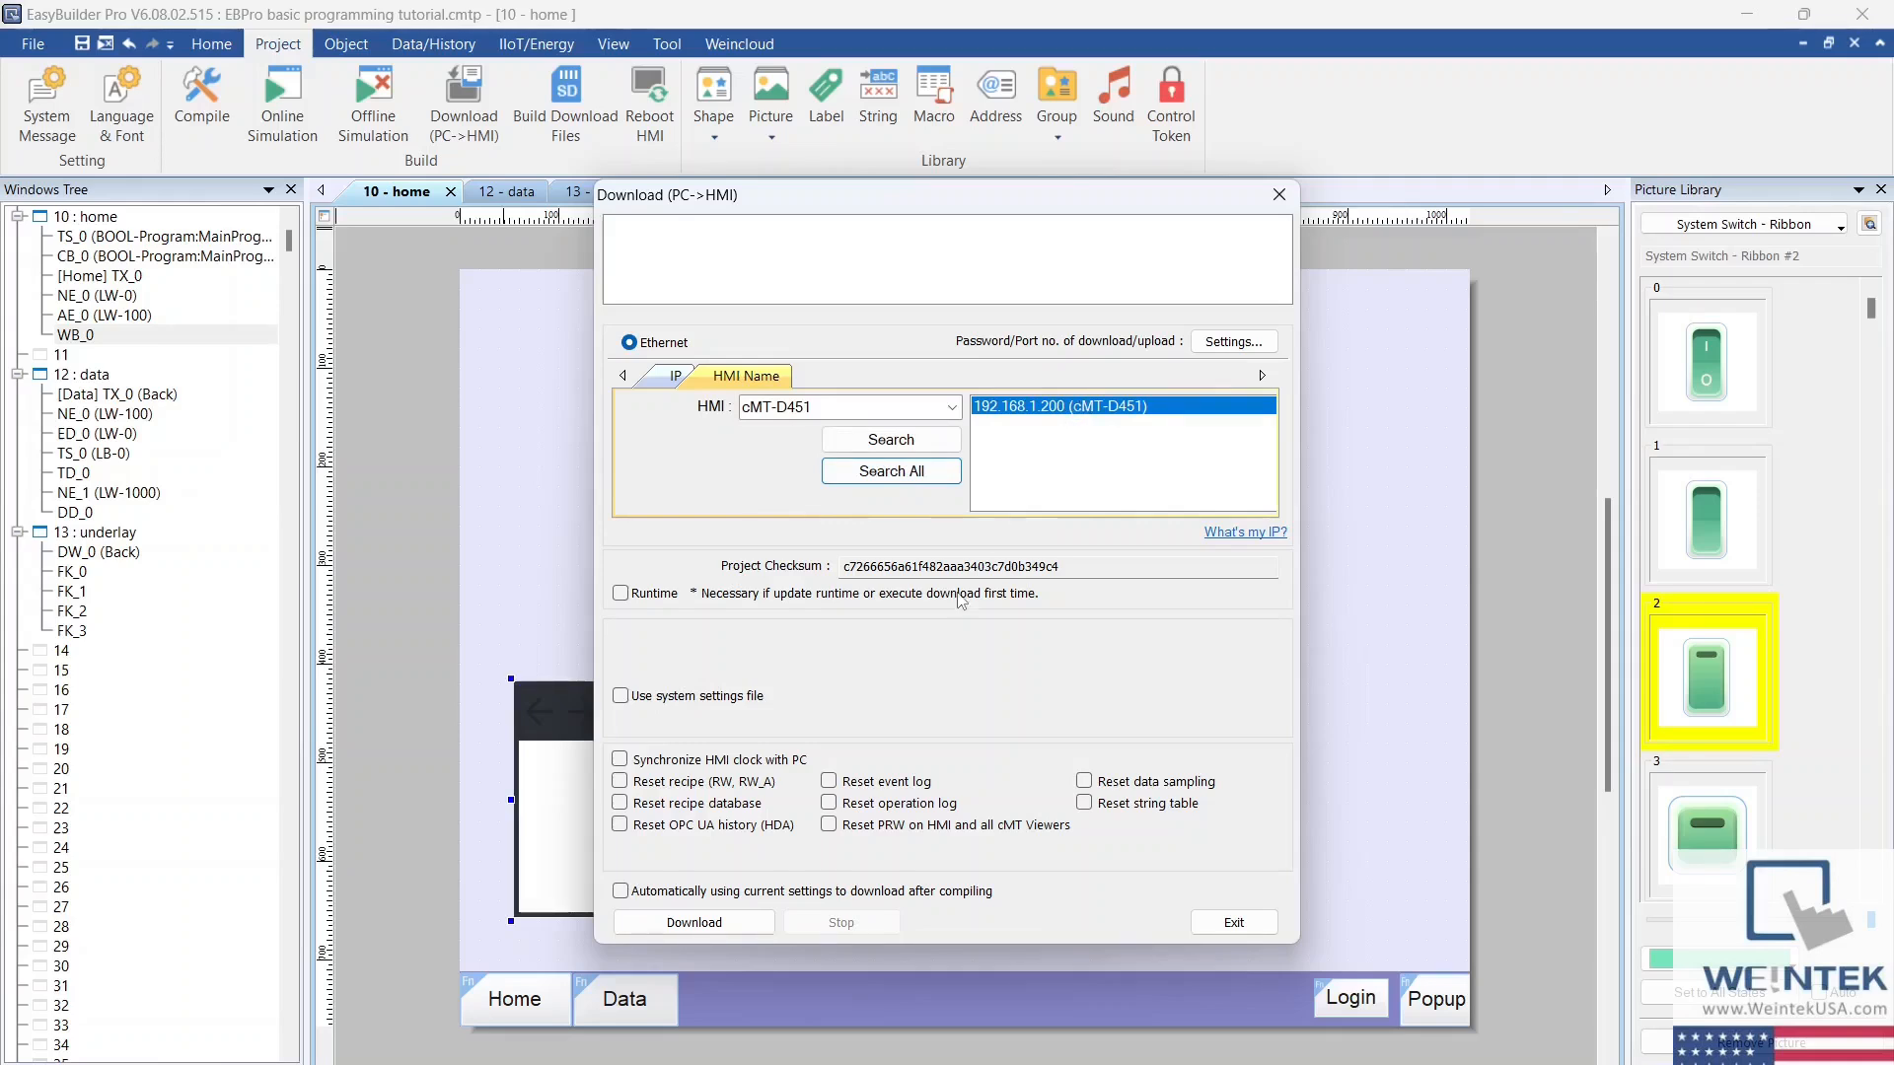
pyautogui.click(744, 931)
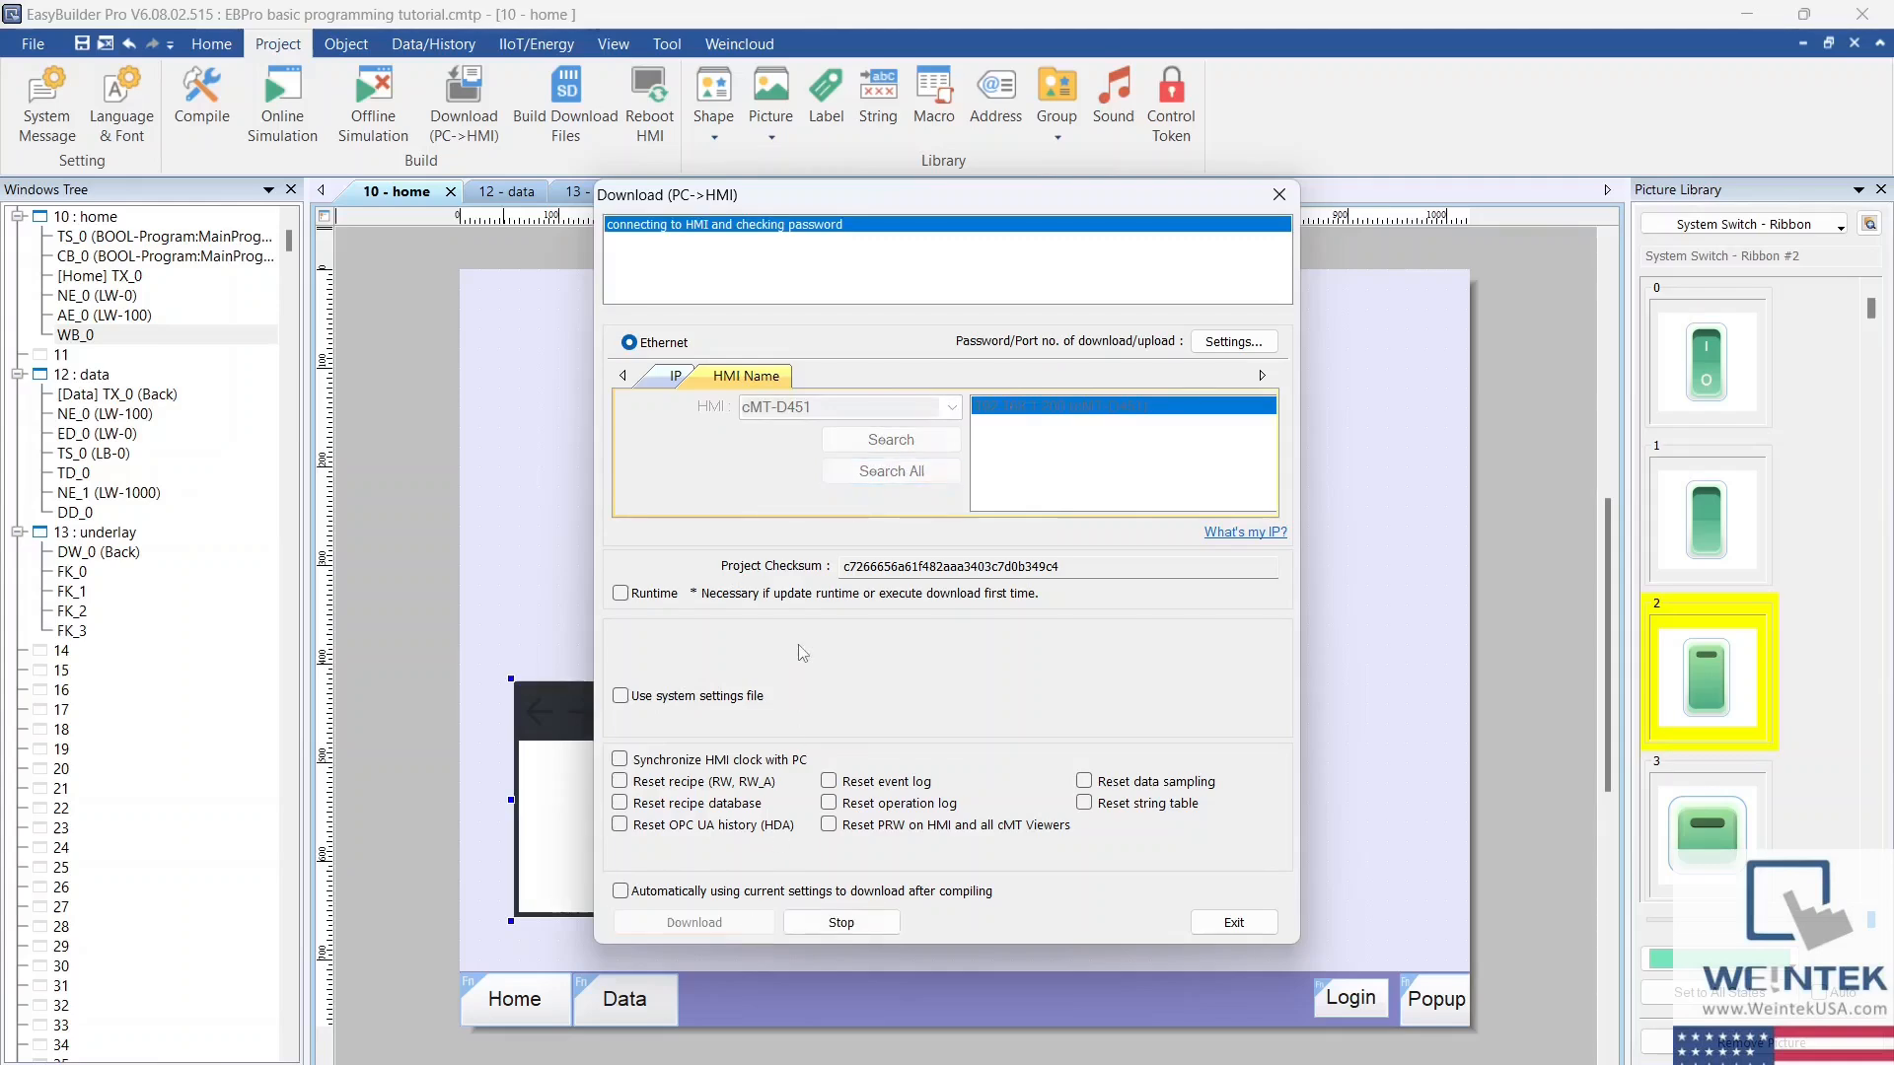